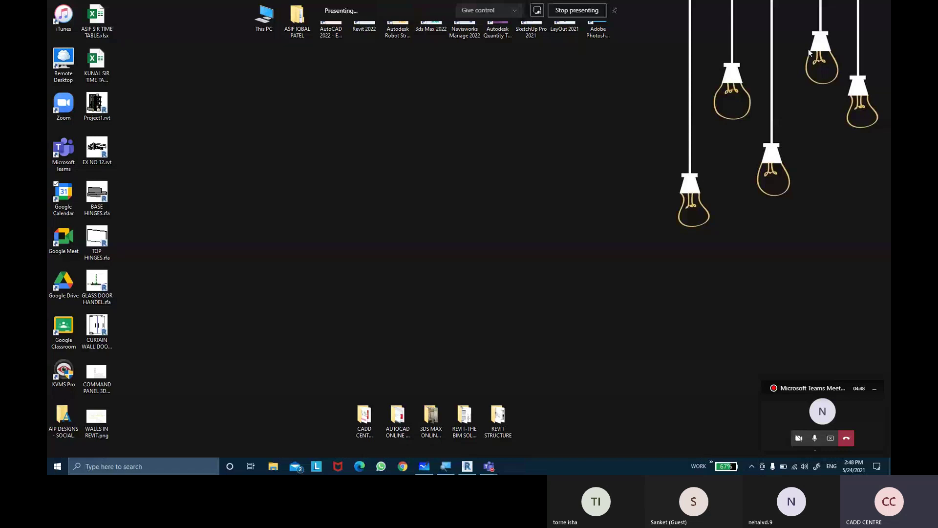
Step: Refresh the desktop and return to Revit's FIRST FLOOR ceiling plan
right_click(482, 105)
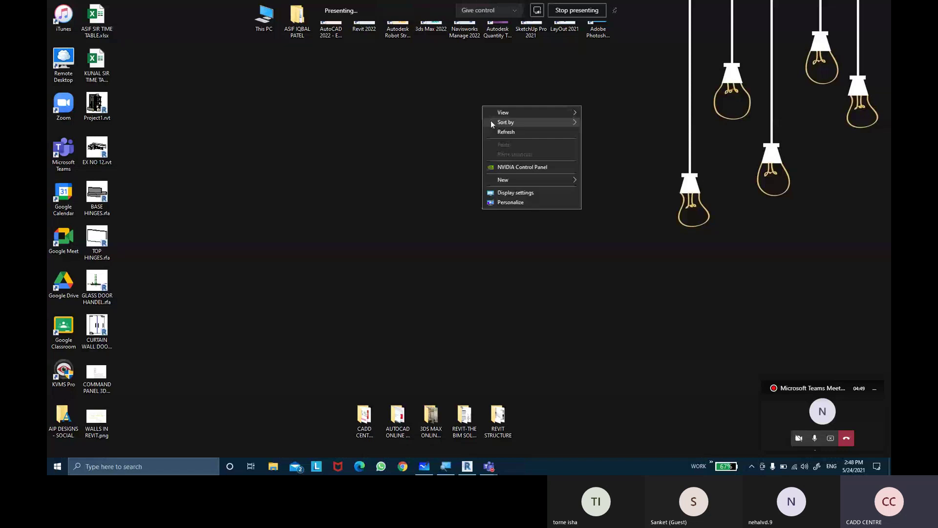
left_click(494, 130)
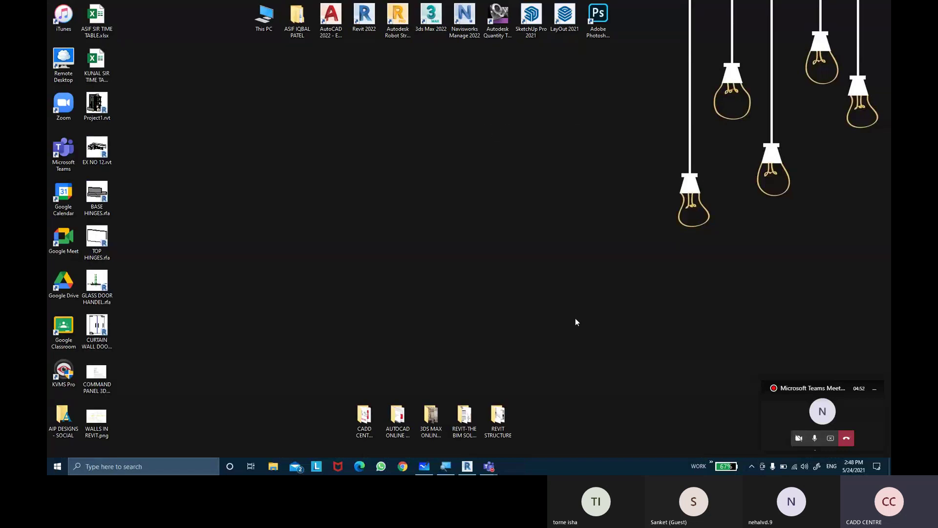
key("alt+Tab")
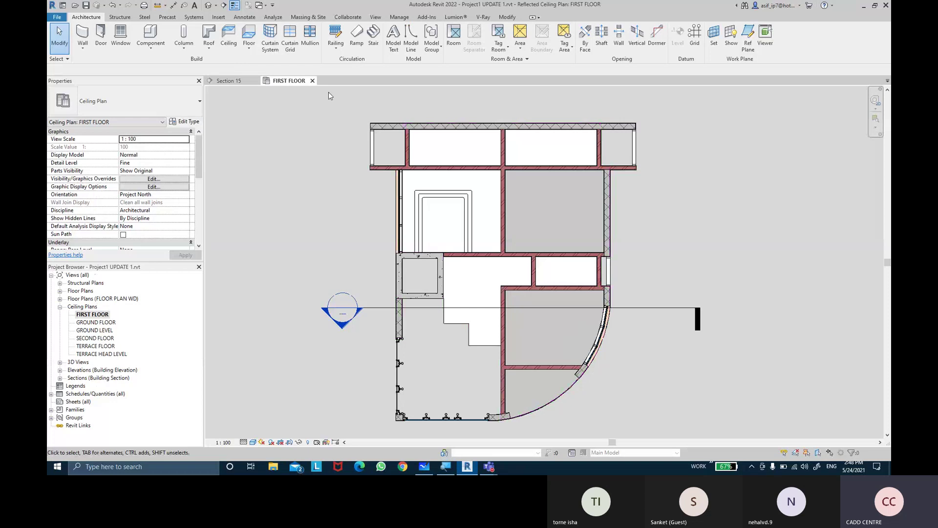
Step: Close the FIRST FLOOR and Section 15 views, dismissing the not-saved-recently reminder
left_click(312, 81)
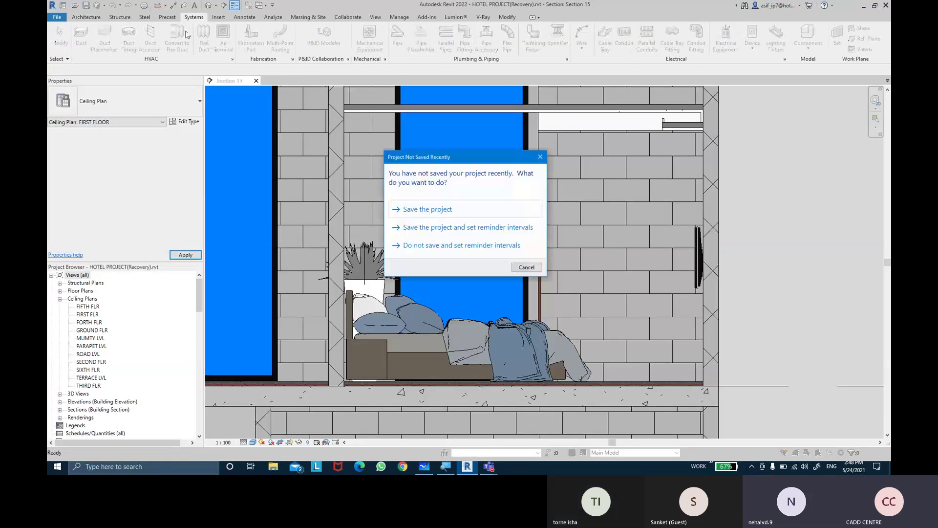
left_click(540, 156)
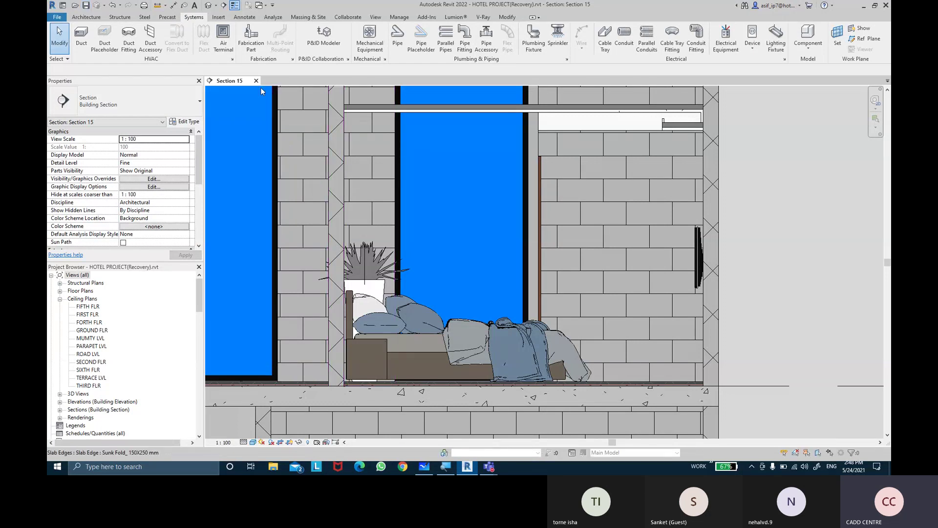
scroll(435, 254, "down", 3)
scroll(456, 249, "down", 2)
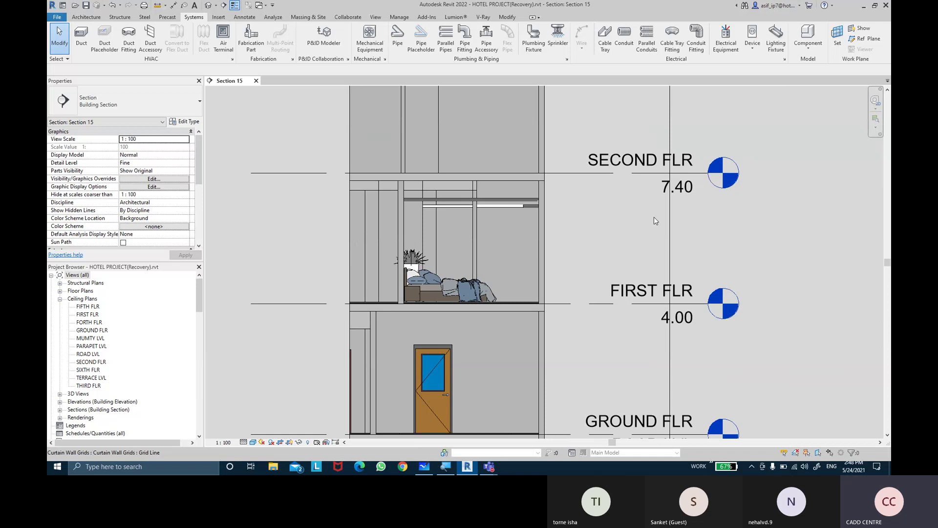
scroll(406, 264, "down", 1)
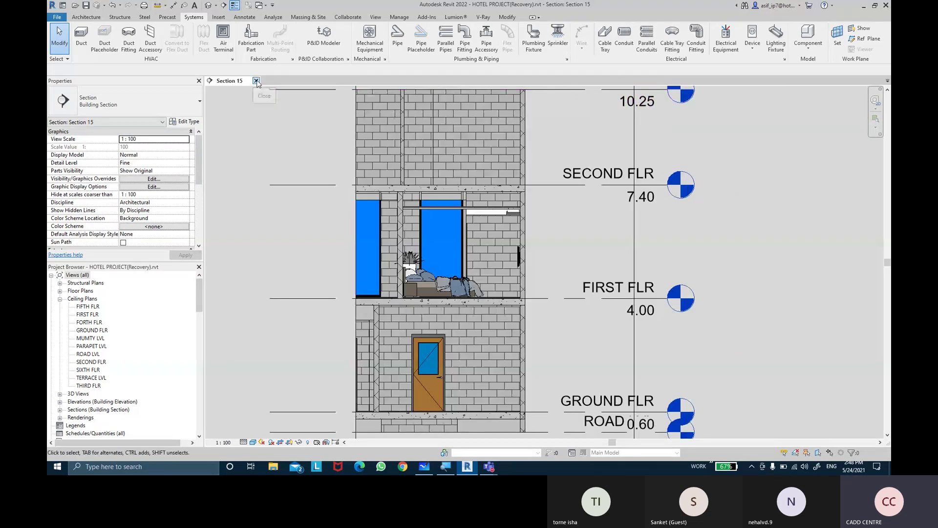
left_click(256, 81)
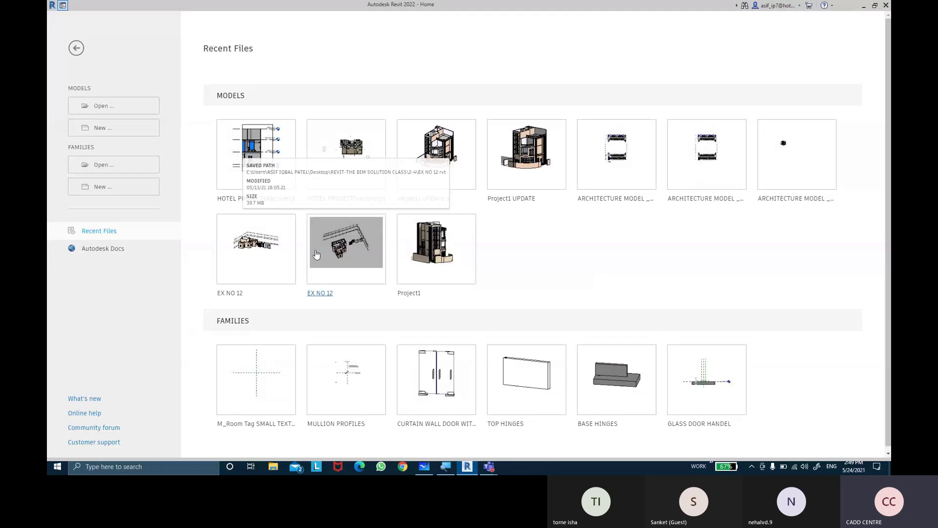
mouse_move(256, 246)
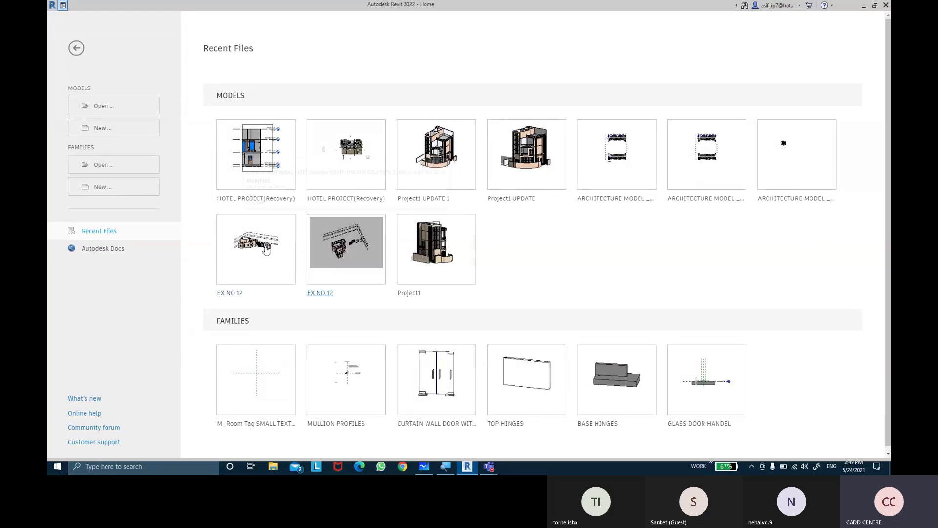
Step: Open the EX NO 12 project from Recent Files and zoom into its 3D view
left_click(266, 249)
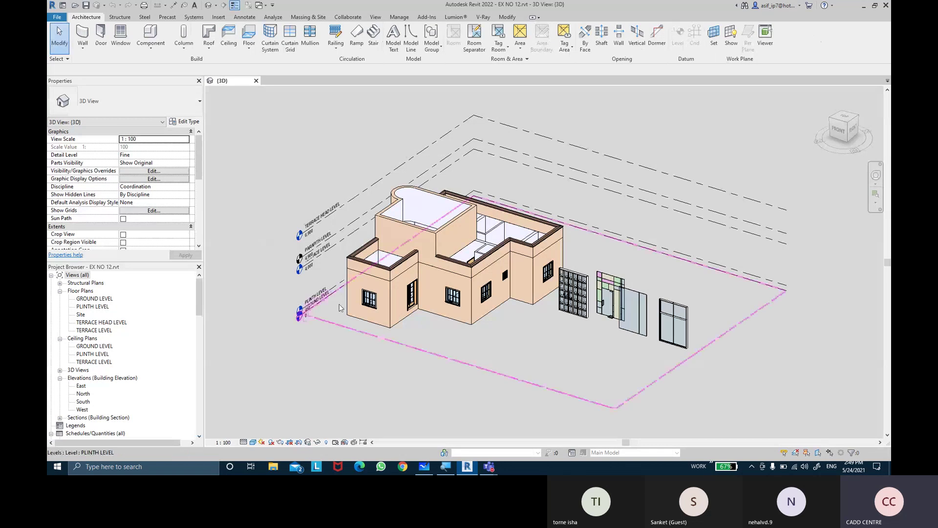
scroll(627, 352, "up", 3)
scroll(632, 351, "up", 2)
scroll(606, 338, "up", 2)
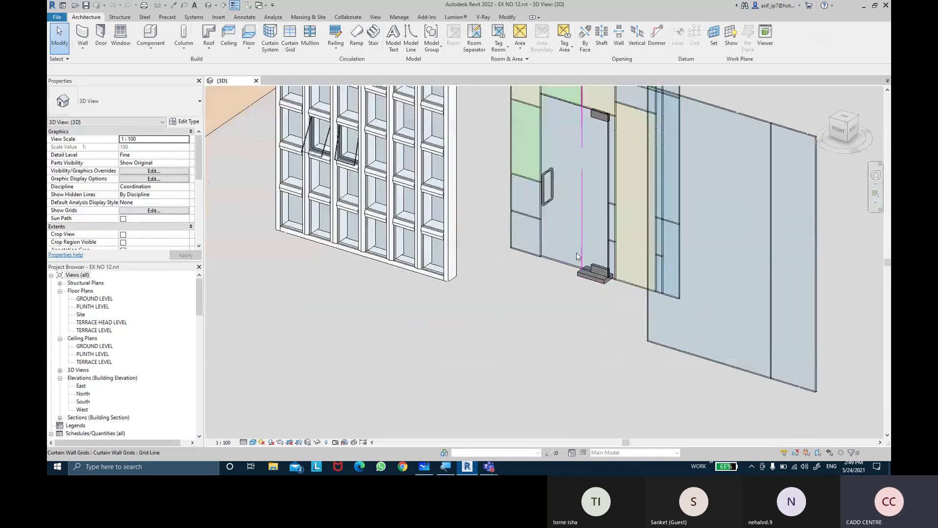
scroll(587, 323, "up", 1)
scroll(581, 317, "up", 1)
Step: Orbit to face the curtain wall door, then open the PLINTH LEVEL floor plan
mouse_move(581, 318)
middle_mouse_down("shift")
mouse_move(520, 364)
mouse_move(540, 377)
mouse_move(494, 425)
middle_mouse_up("shift")
scroll(610, 284, "up", 2)
scroll(586, 293, "up", 2)
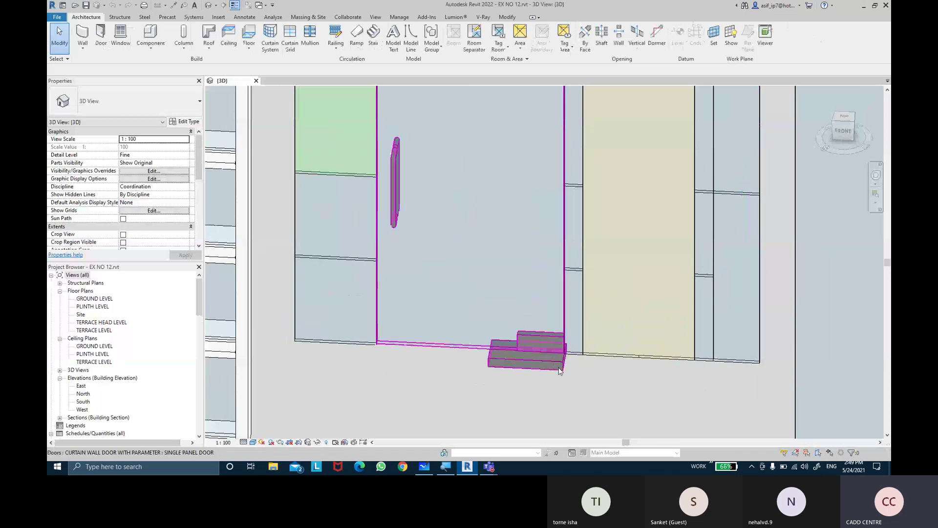
left_click(559, 343)
mouse_move(558, 342)
middle_mouse_down("shift")
mouse_move(544, 215)
mouse_move(551, 147)
middle_mouse_up("shift")
scroll(544, 214, "down", 2)
scroll(551, 135, "up", 2)
key("Escape")
middle_click_drag(549, 254, 528, 184)
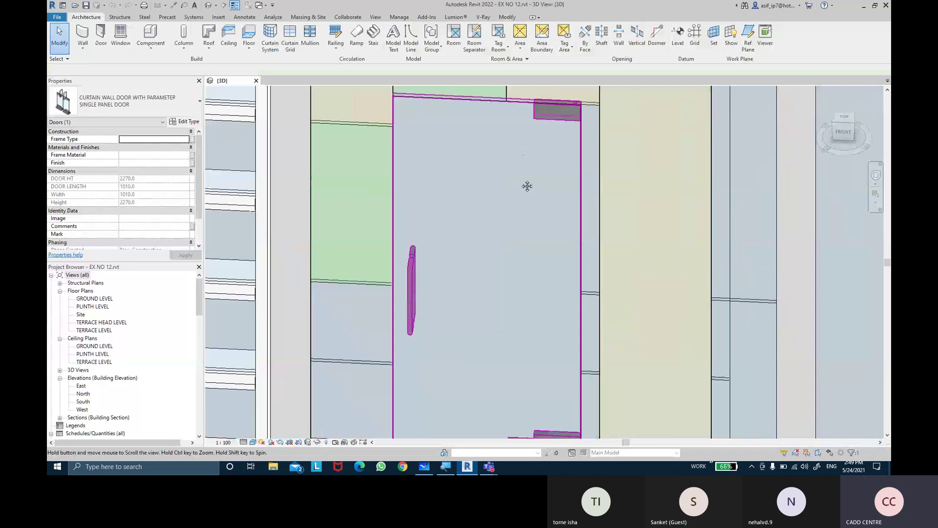
double_click(92, 306)
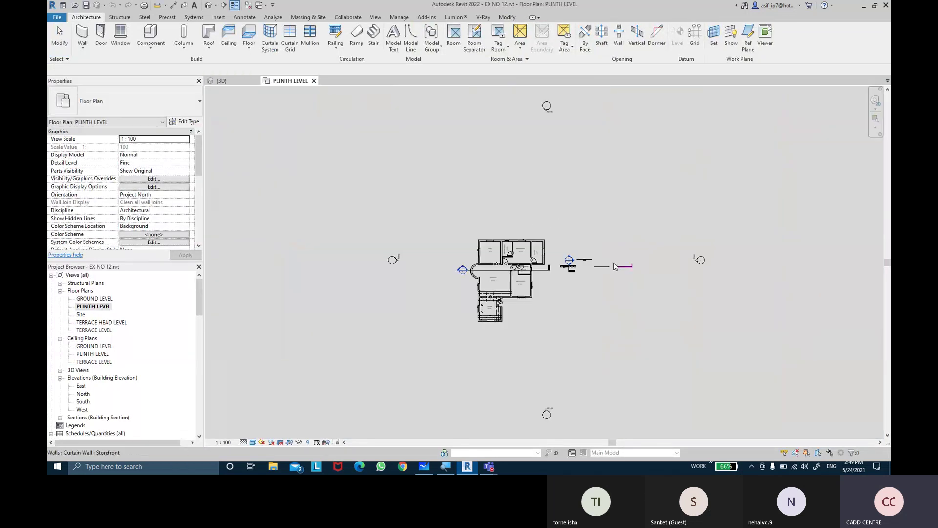
Step: Zoom the PLINTH LEVEL plan onto the curtain wall door and select it (2270 × 1010)
scroll(614, 266, "up", 2)
scroll(616, 268, "up", 2)
scroll(618, 288, "up", 2)
scroll(621, 308, "up", 2)
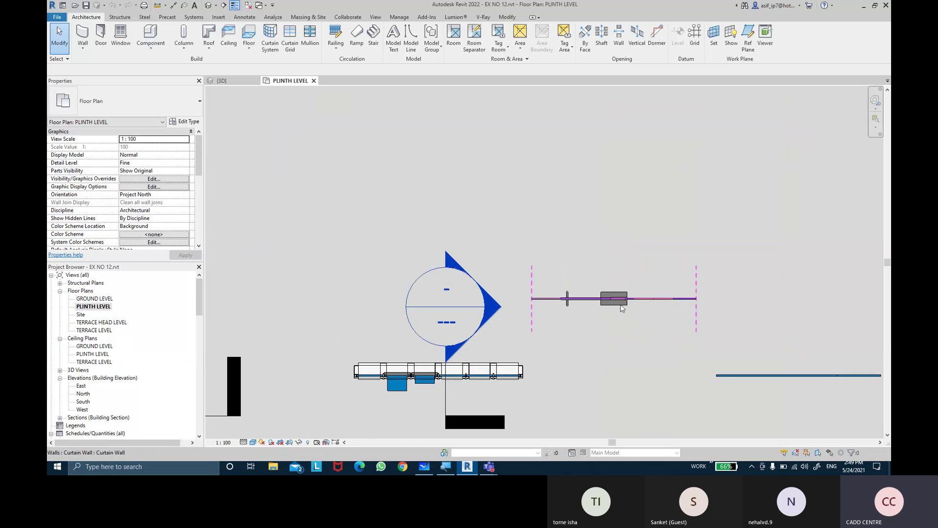
scroll(622, 308, "up", 2)
scroll(631, 318, "up", 2)
scroll(636, 326, "up", 1)
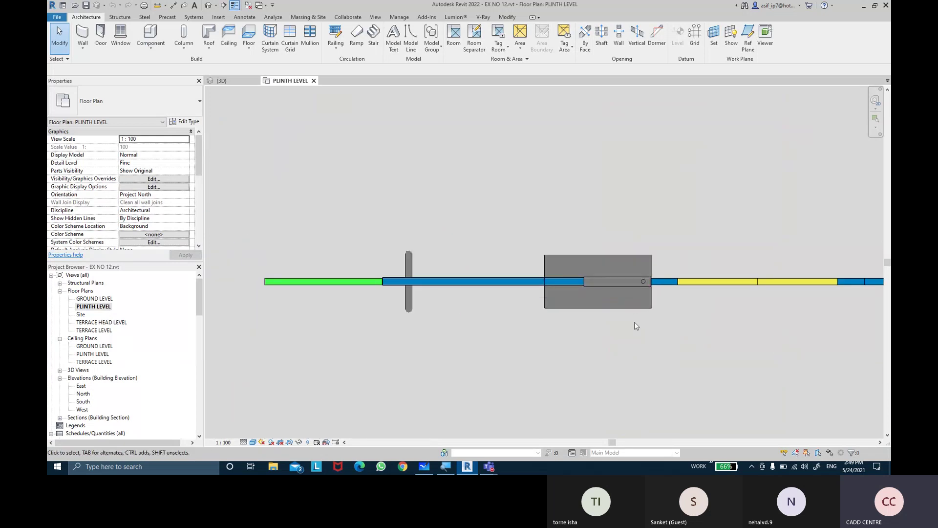
scroll(636, 326, "down", 2)
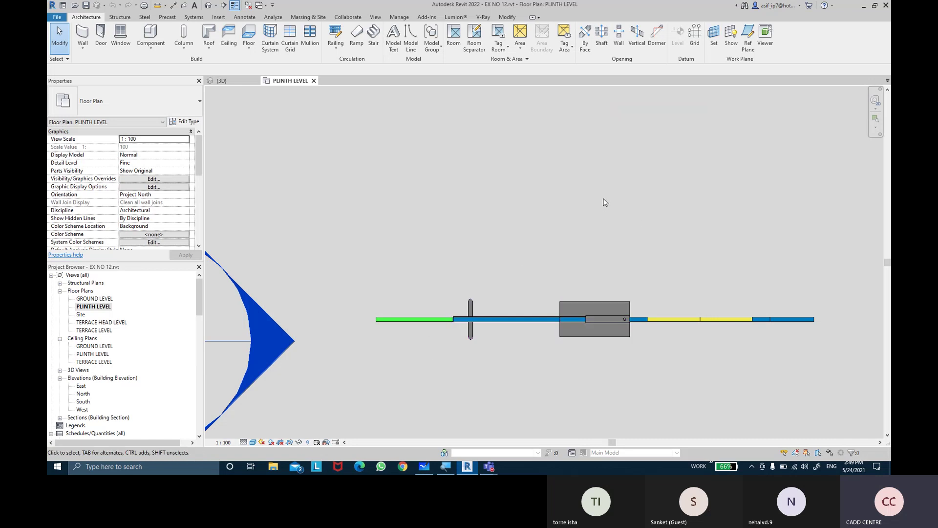
middle_click_drag(604, 201, 588, 194)
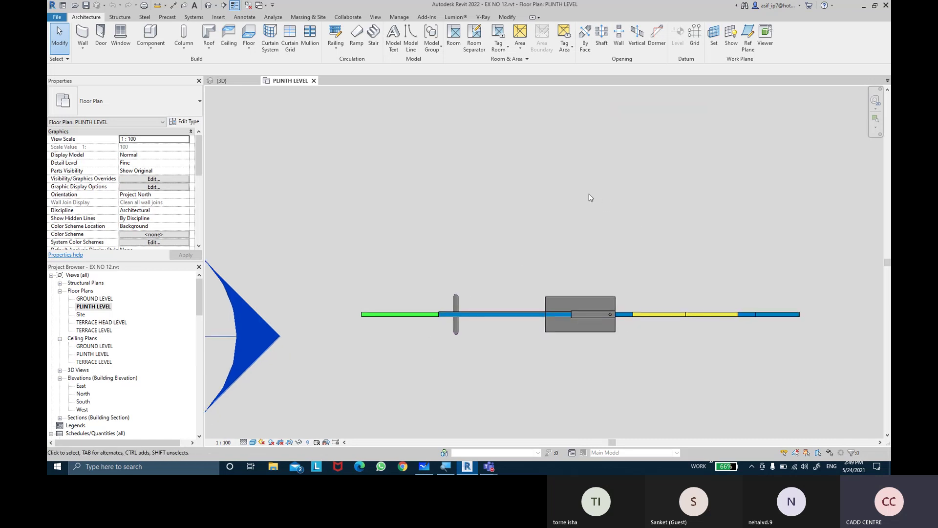
left_click(585, 297)
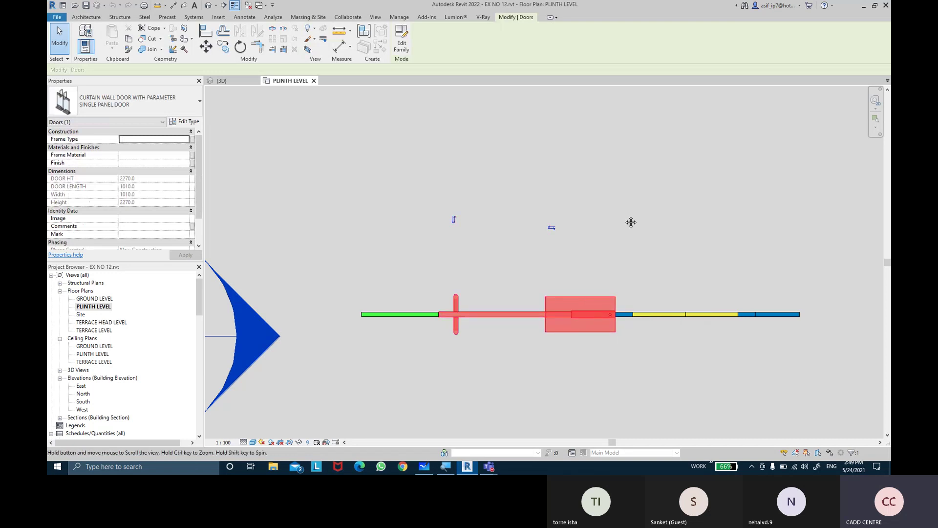
Step: Show the pen shortcuts flyout offering Whiteboard from the system tray
middle_click_drag(627, 219, 614, 219)
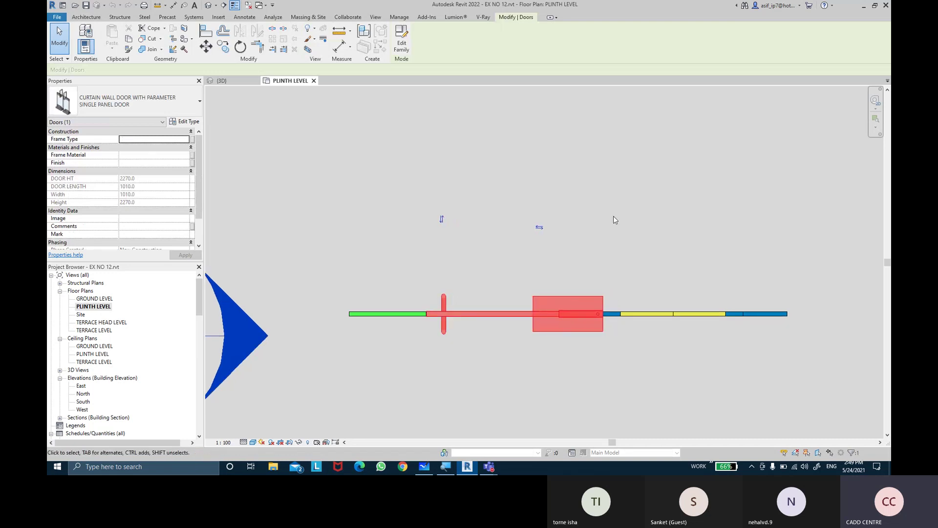
left_click(751, 470)
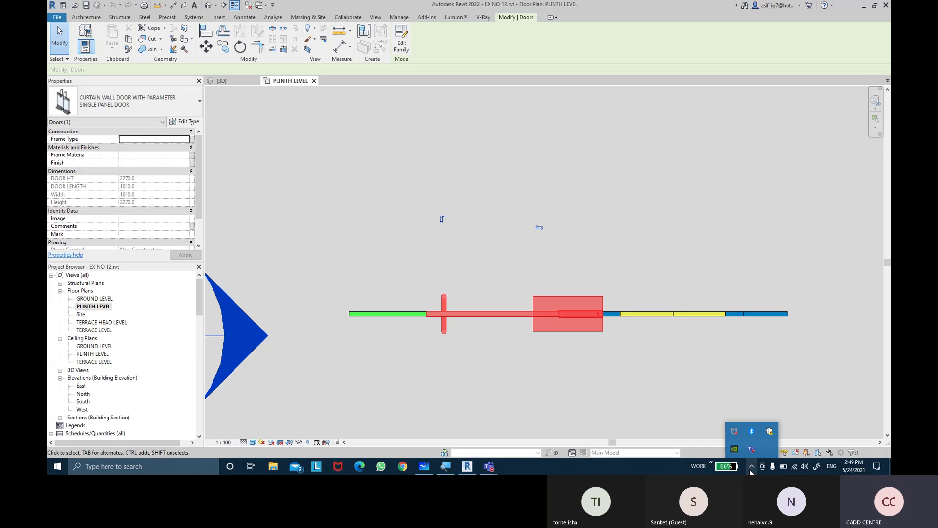
left_click(817, 466)
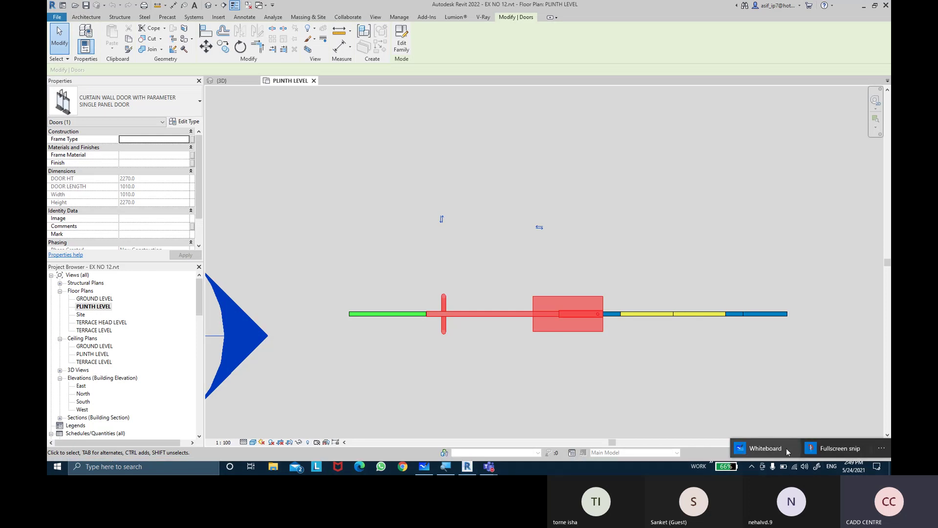
Step: Review the Whiteboard note of door parameters (panel, hardware, 2D action), then return to Revit
left_click(786, 449)
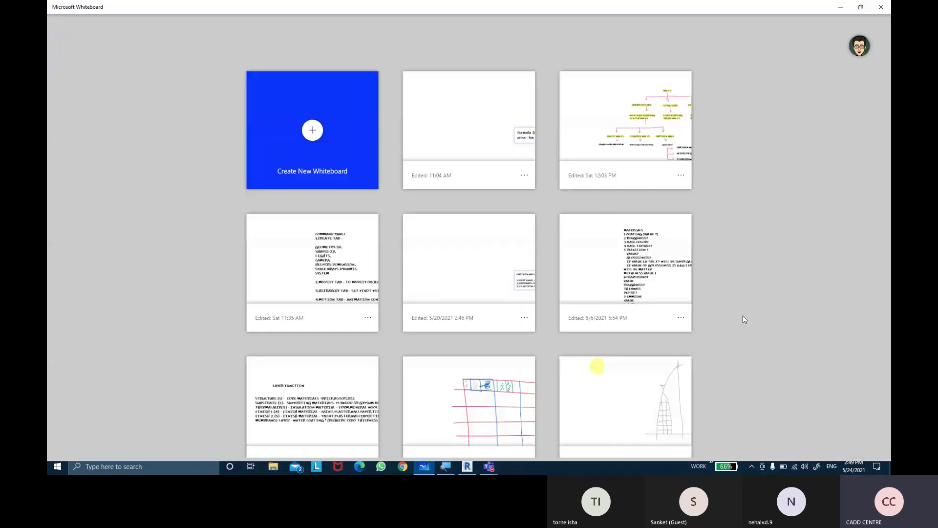
left_click(465, 251)
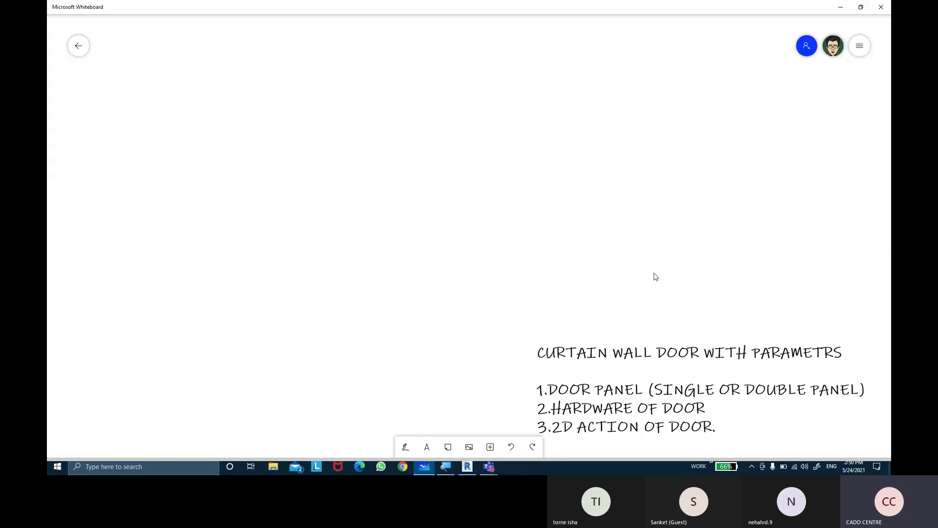
scroll(545, 170, "down", 5)
scroll(534, 247, "up", 2, "ctrl")
scroll(534, 247, "up", 3, "ctrl")
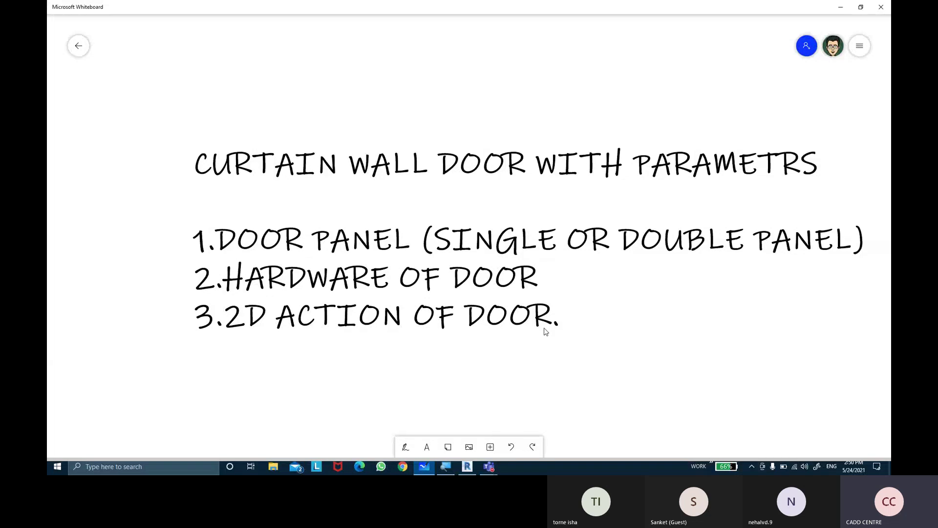
left_click(467, 467)
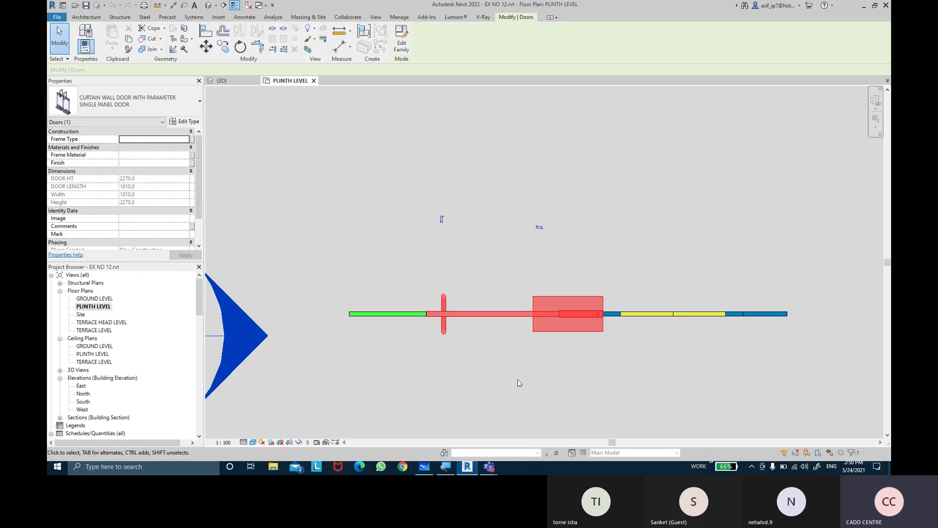
Step: Edit the CURTAIN WALL DOOR WITH PARAMETER family in Hidden Line style, then show File's new-file choices
left_click(404, 45)
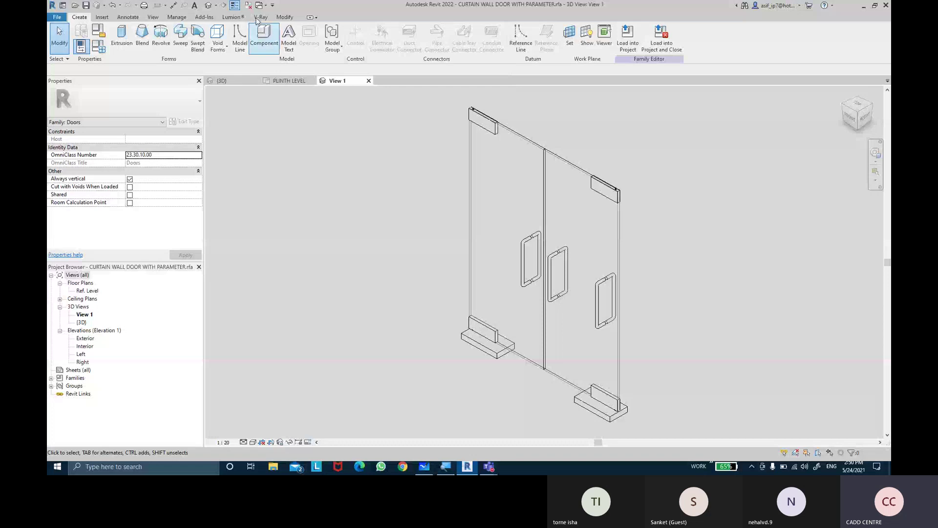
mouse_move(562, 147)
middle_mouse_down("shift")
mouse_move(645, 156)
mouse_move(678, 237)
mouse_move(668, 210)
mouse_move(668, 220)
mouse_move(478, 203)
mouse_move(639, 199)
mouse_move(537, 254)
middle_mouse_up("shift")
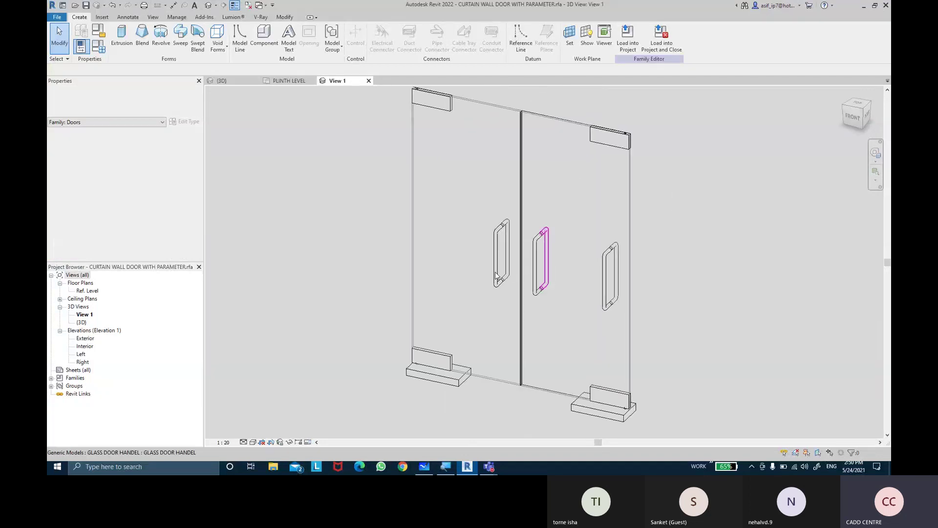
left_click(257, 442)
left_click(273, 410)
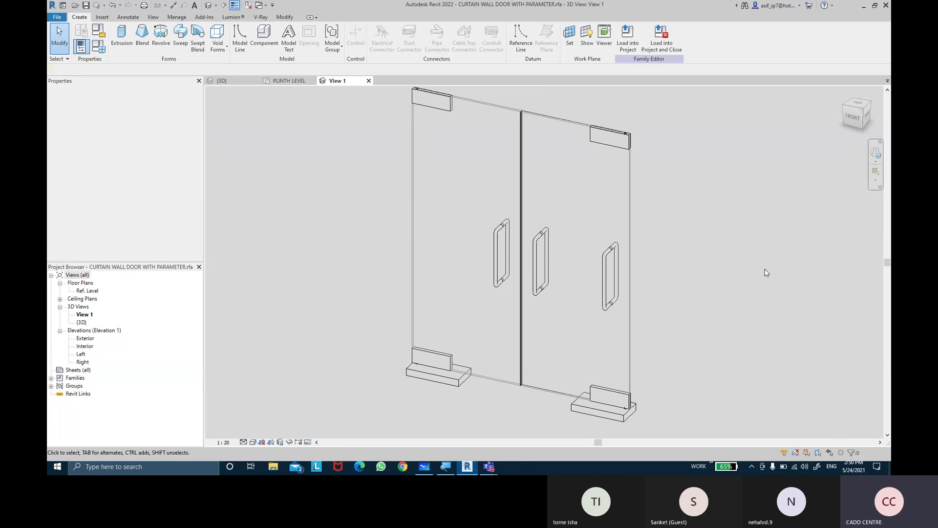
mouse_move(766, 272)
middle_mouse_down("shift")
mouse_move(727, 249)
mouse_move(702, 279)
middle_mouse_up("shift")
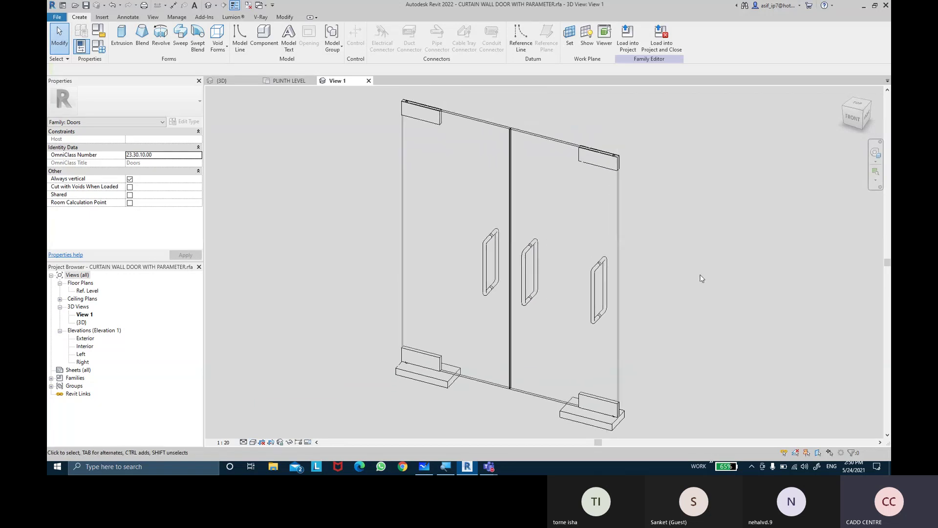
left_click(57, 17)
mouse_move(77, 51)
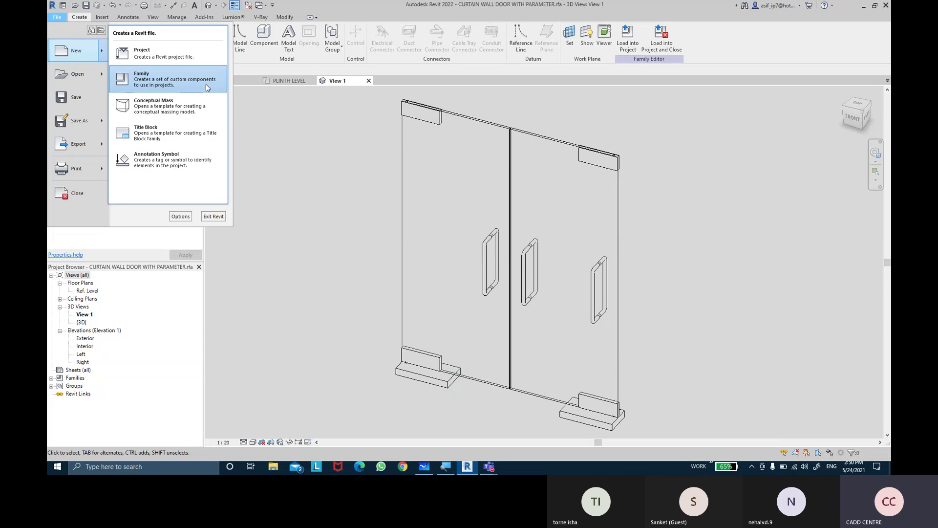
Step: Create a new family from the English Metric Detail Item.rft template
left_click(206, 84)
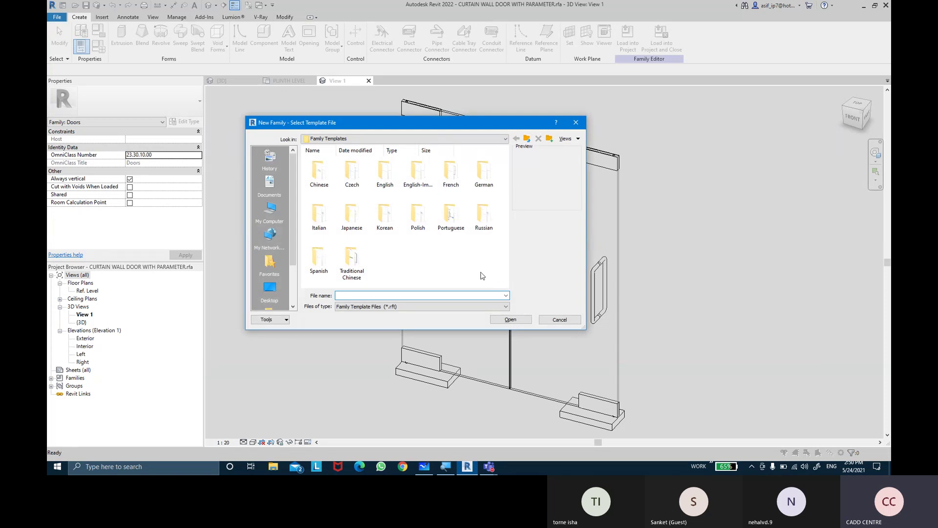
left_click(390, 182)
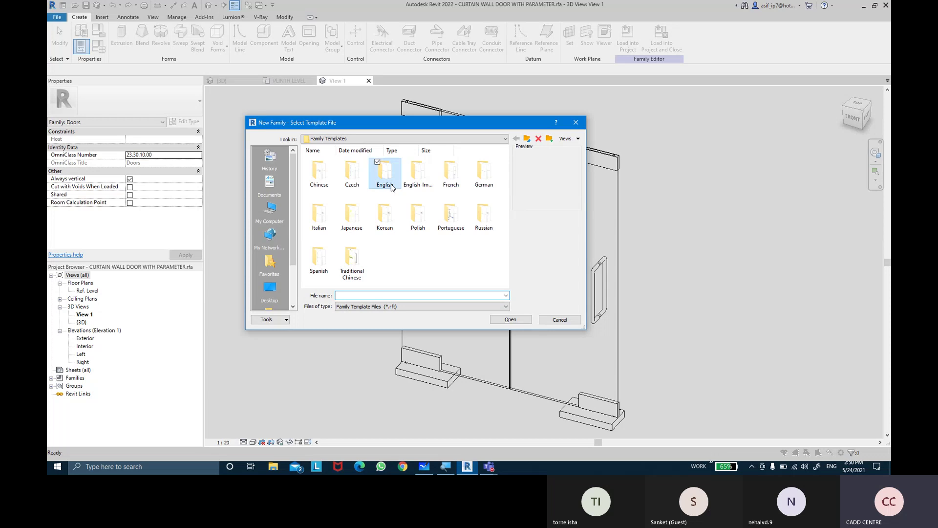
double_click(391, 185)
mouse_move(417, 180)
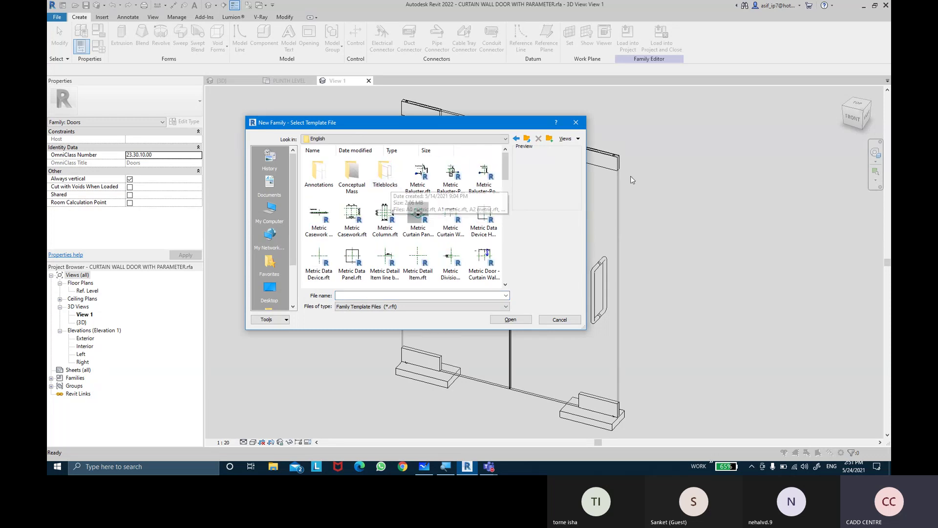
left_click(578, 138)
left_click(575, 150)
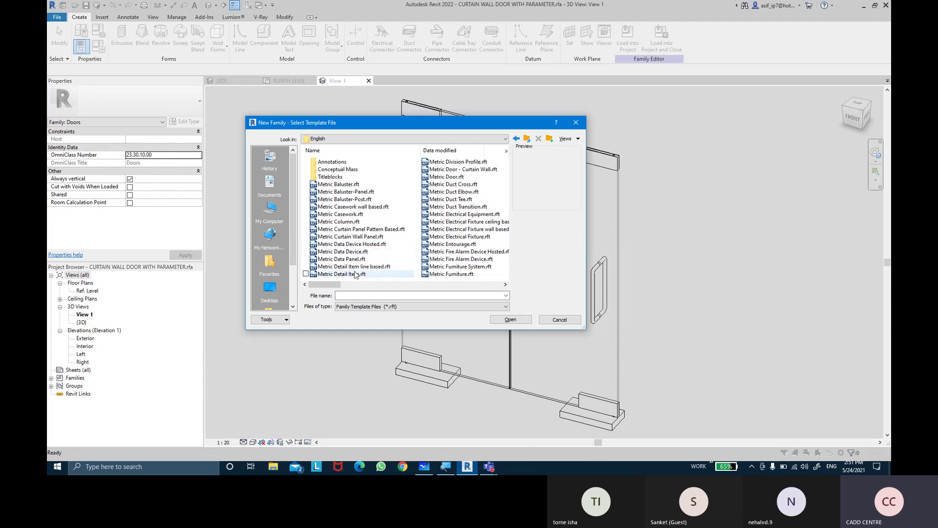
left_click(370, 275)
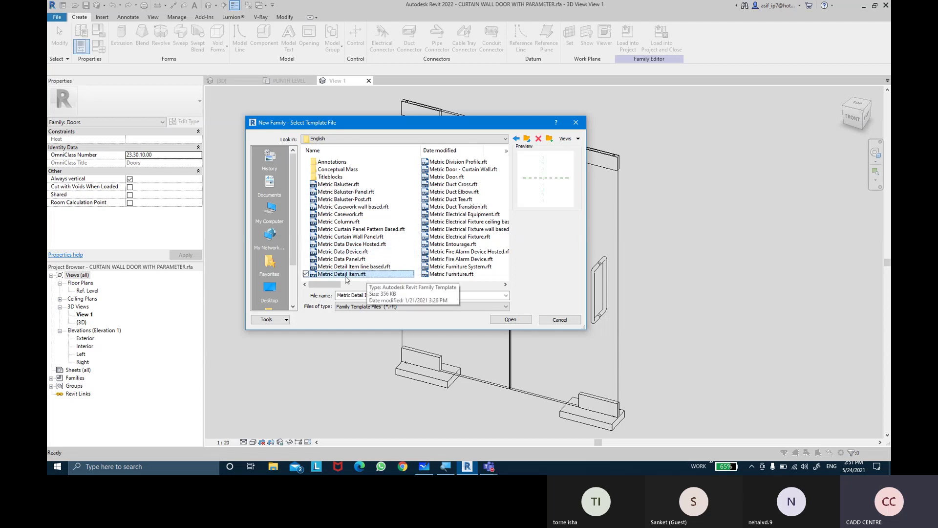
left_click(360, 278)
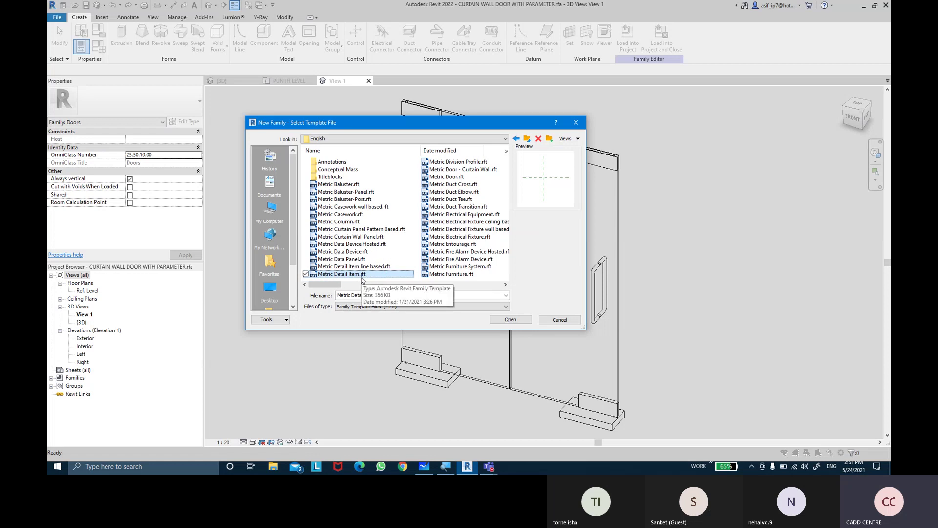
left_click(506, 320)
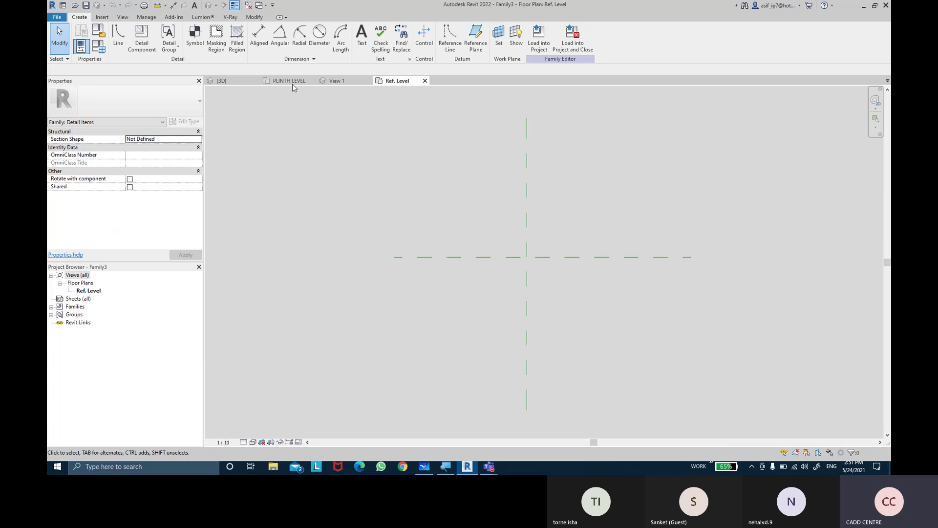
Step: Inspect the door family's Ref. Level plan and its EQ dimensions
left_click(328, 87)
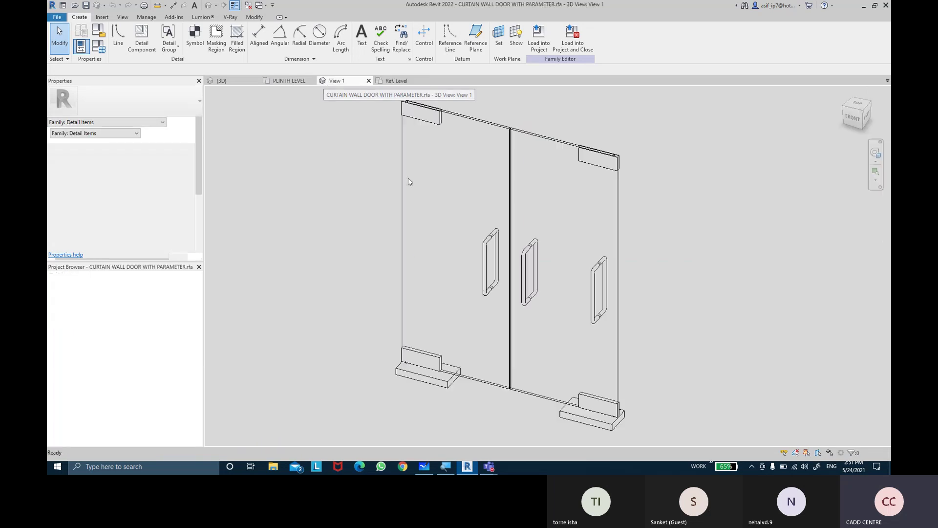
double_click(87, 291)
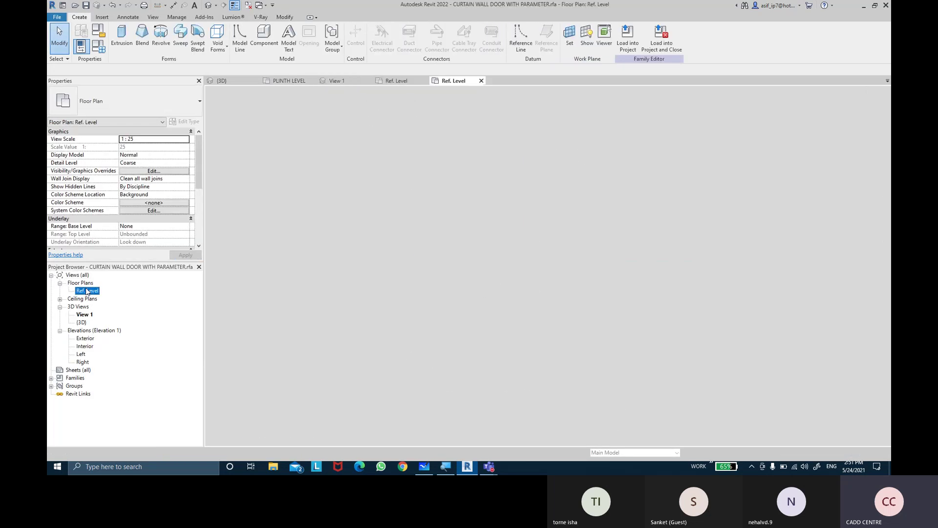
scroll(562, 283, "up", 2)
middle_click_drag(489, 268, 491, 295)
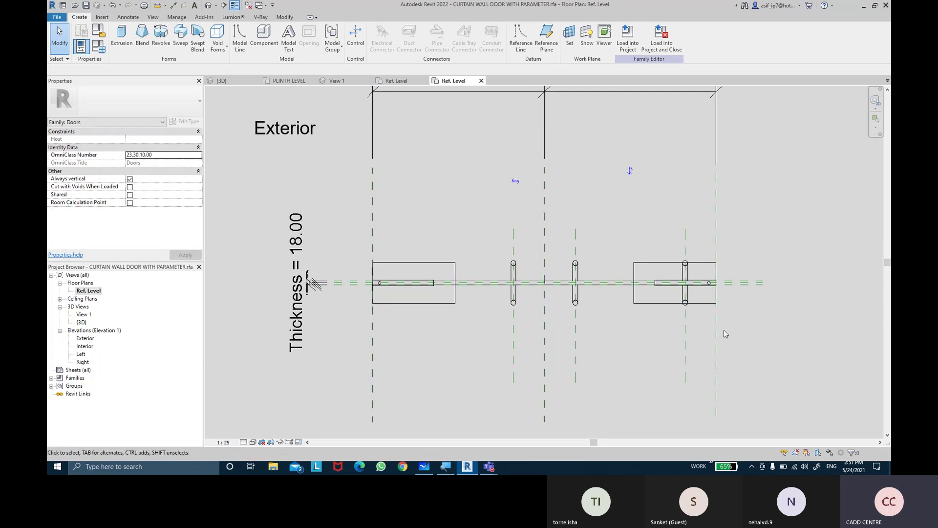
middle_click_drag(596, 158, 587, 182)
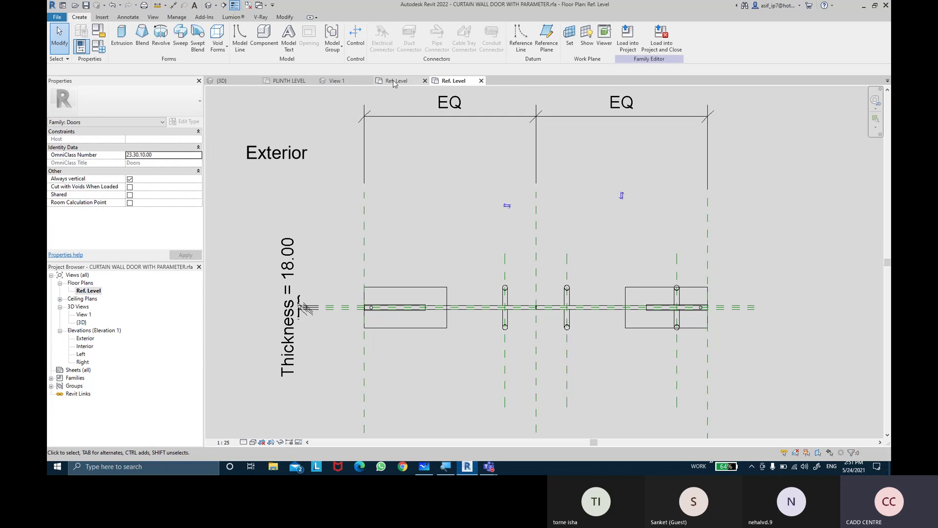
Step: Close the door family and building {3D} views, zooming out on the door plan
left_click(368, 81)
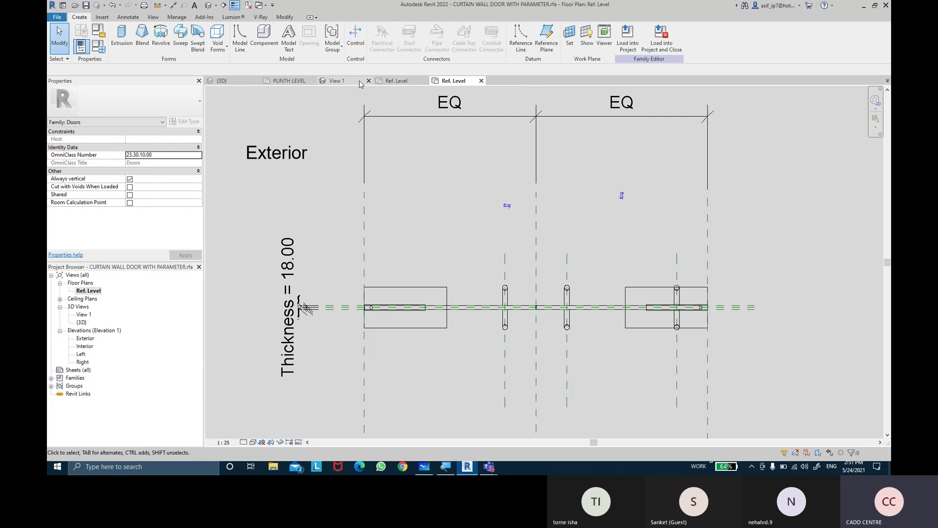
left_click(231, 82)
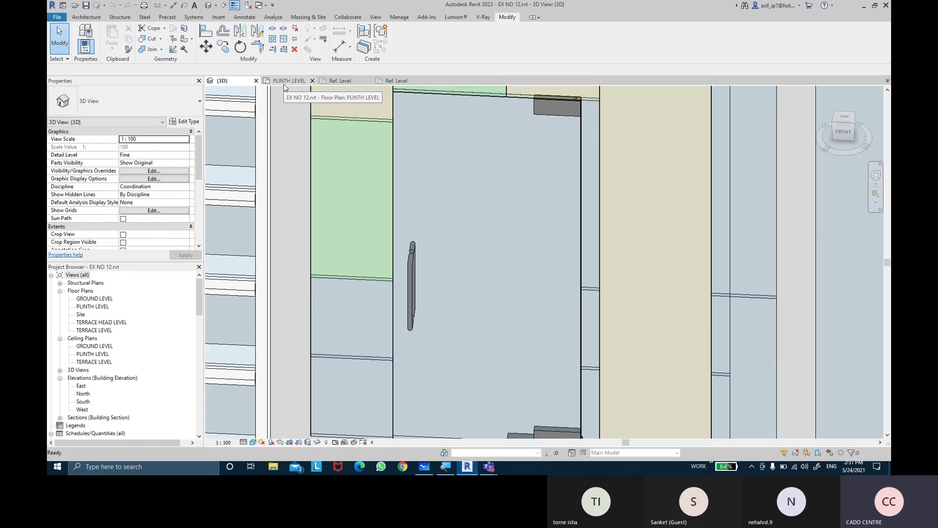
left_click(256, 81)
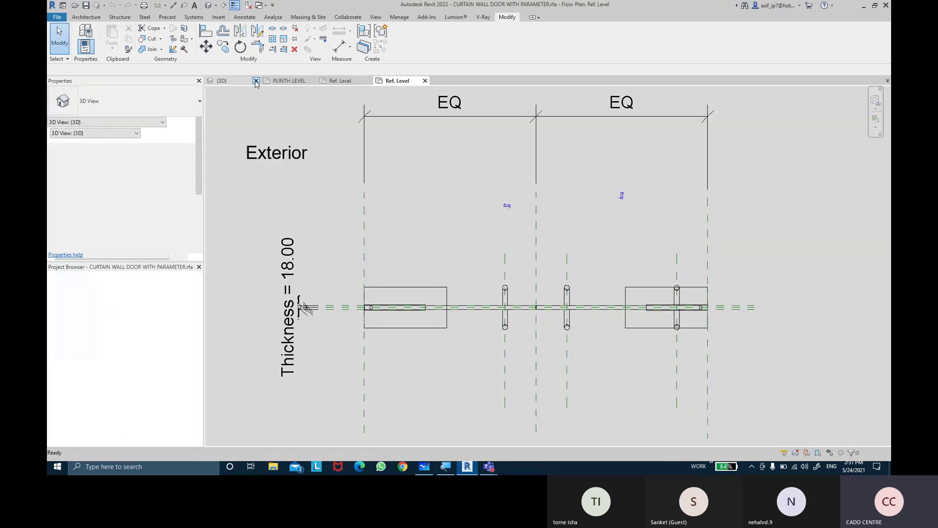
middle_click_drag(476, 198, 459, 192)
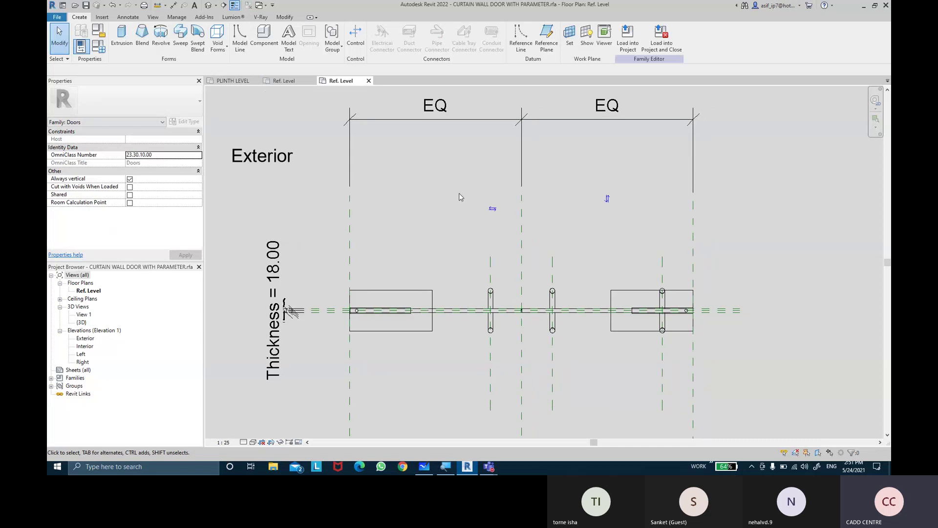
scroll(454, 192, "down", 1)
scroll(450, 191, "down", 1)
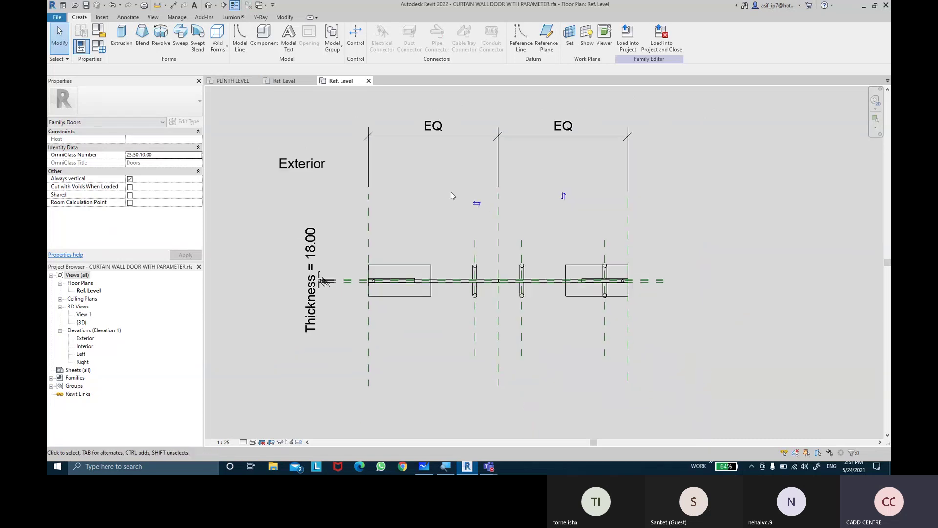
middle_click_drag(451, 191, 444, 195)
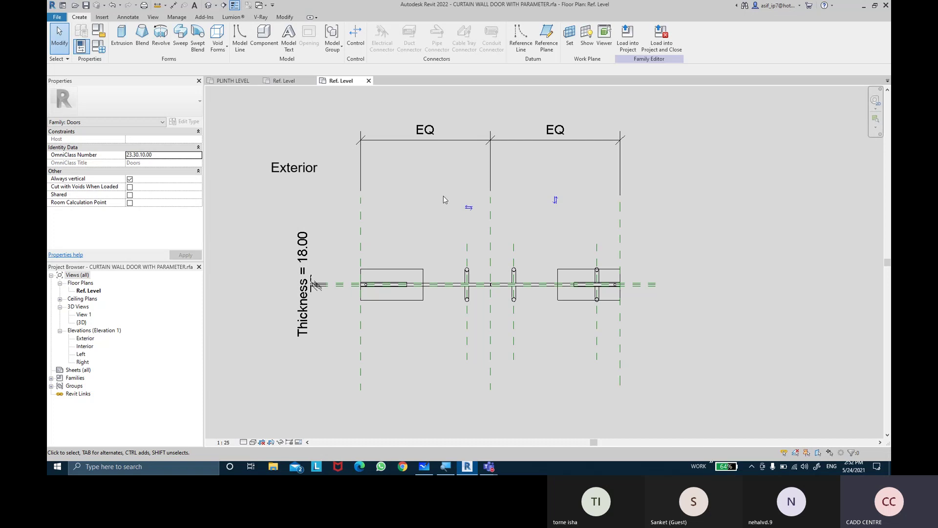
Step: Return to Family3's Ref. Level plan and bring up its Family Types settings
left_click(289, 81)
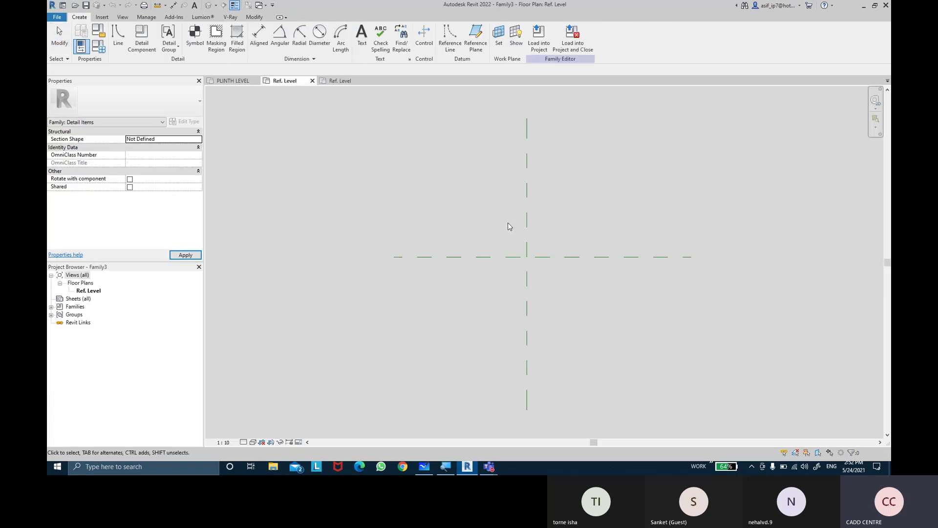
mouse_move(484, 237)
middle_mouse_down()
mouse_move(467, 222)
mouse_move(478, 248)
mouse_move(483, 237)
middle_mouse_up()
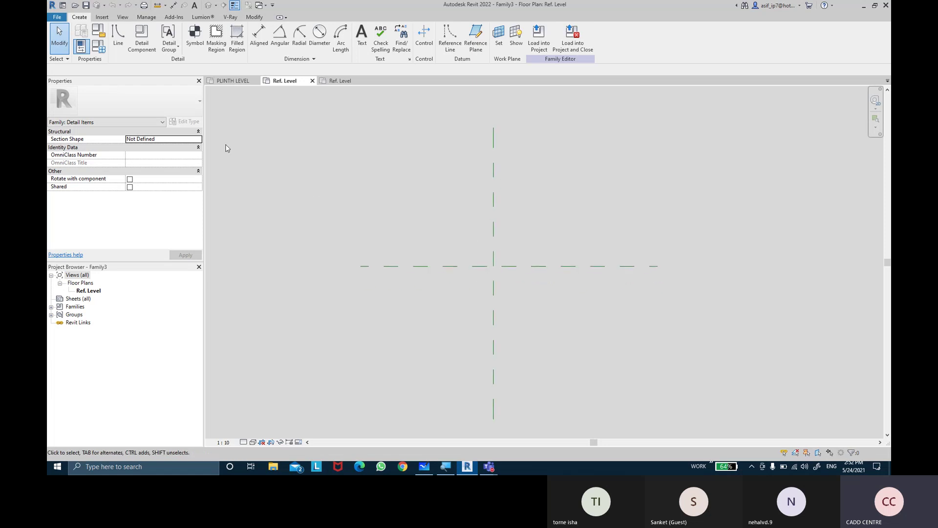
left_click(99, 47)
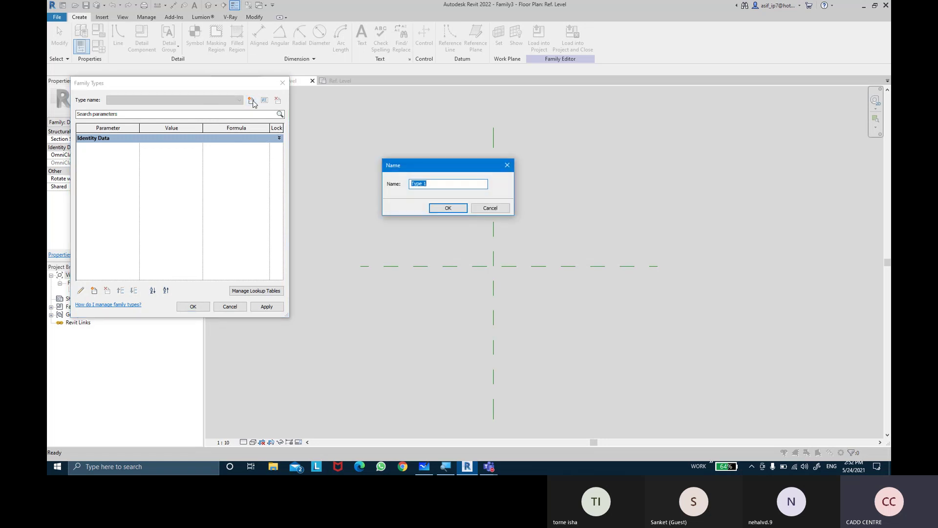
Step: Add a Family3 type named SINGLE PANEL 2D ACTION and accept it
type("SINGLE PANEL 2D ACTION")
key("Return")
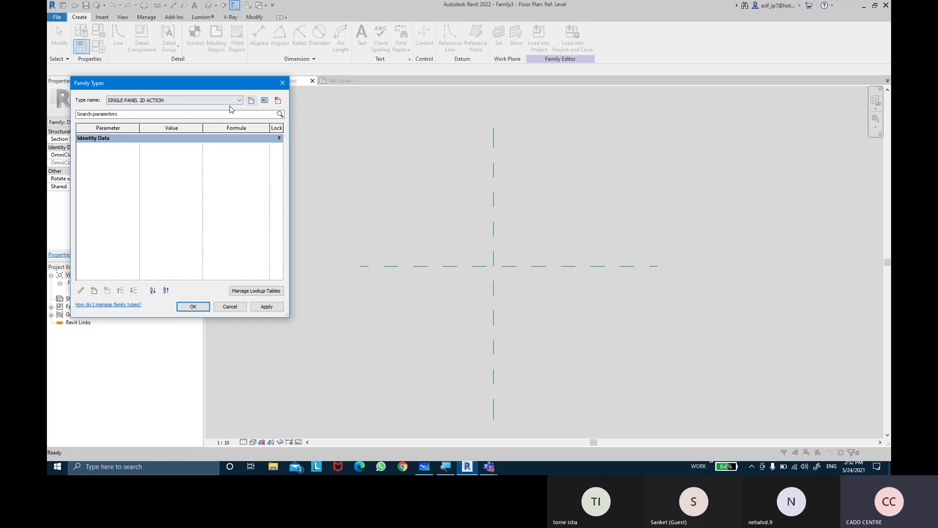
left_click(193, 306)
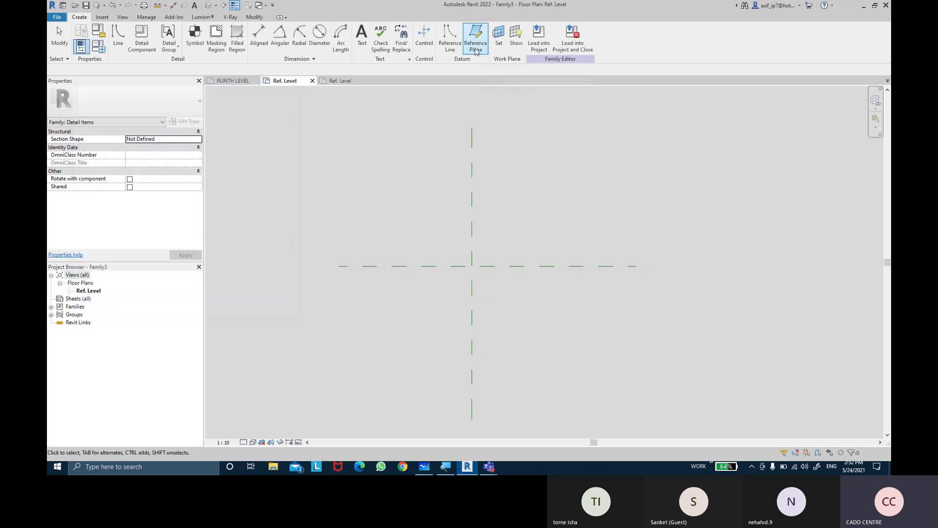
Step: Draw two vertical reference planes, one on each side of the centre plane
left_click(476, 51)
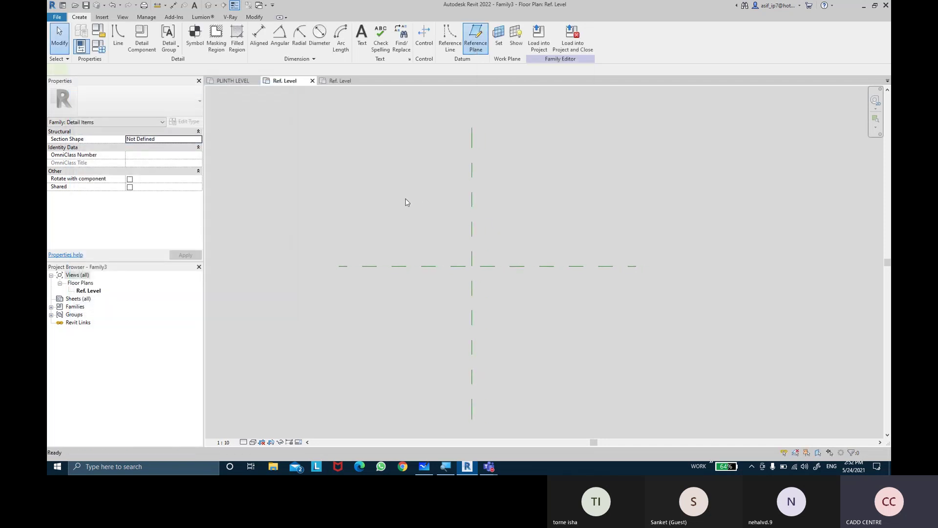
left_click(381, 182)
key("Escape")
key("Escape")
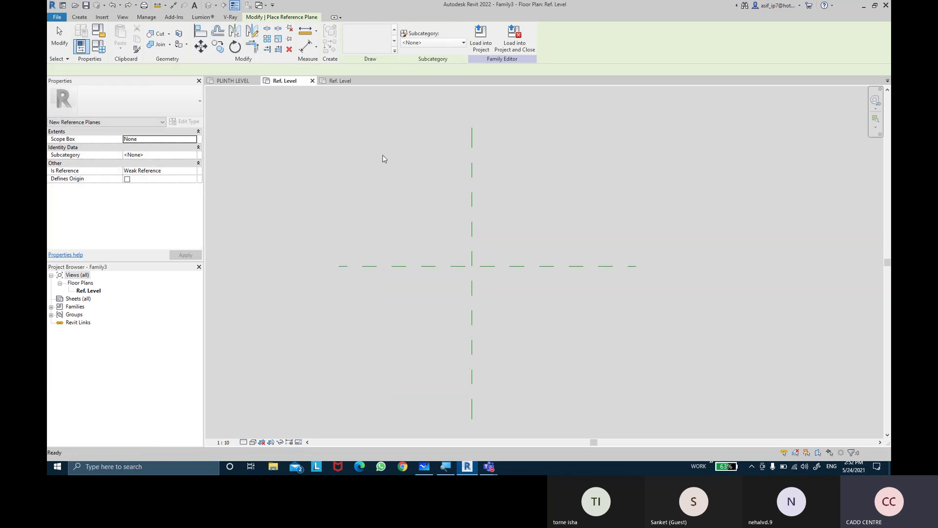
left_click(364, 154)
left_click(365, 337)
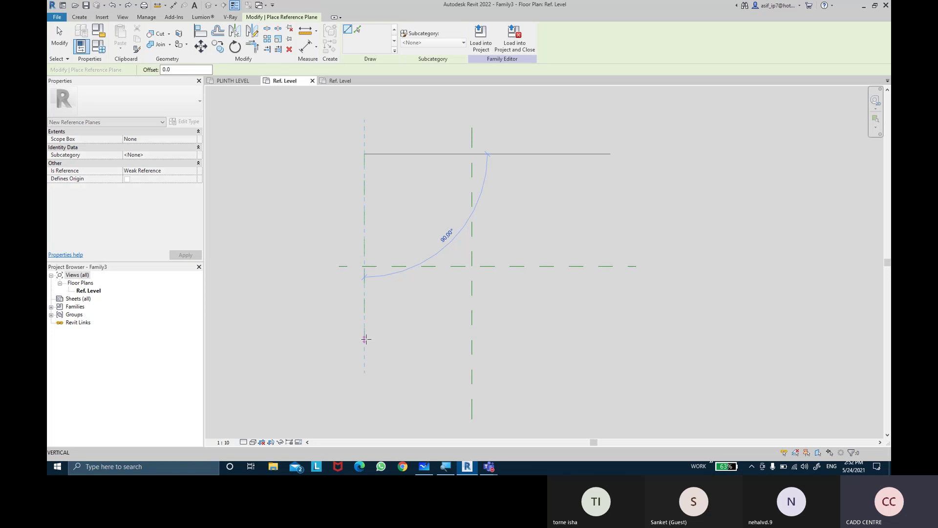
left_click(591, 162)
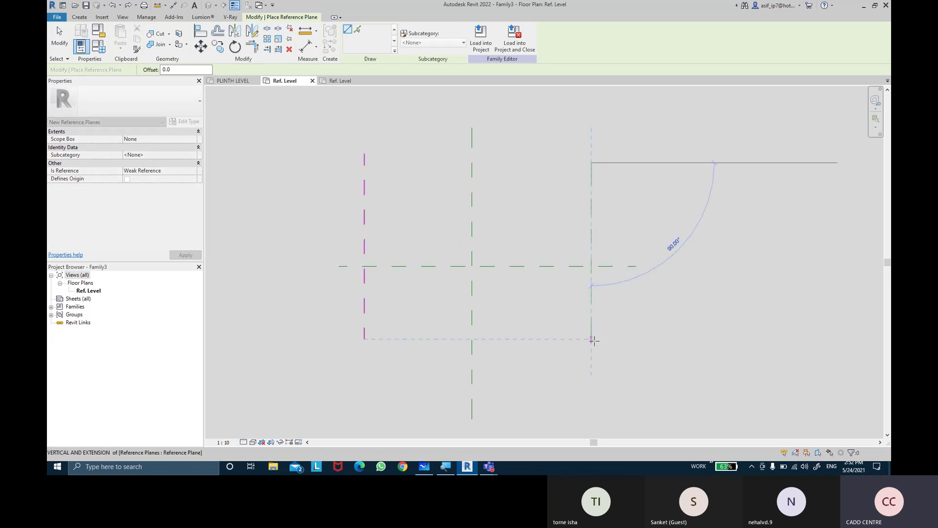
left_click(591, 337)
key("Escape")
key("Escape")
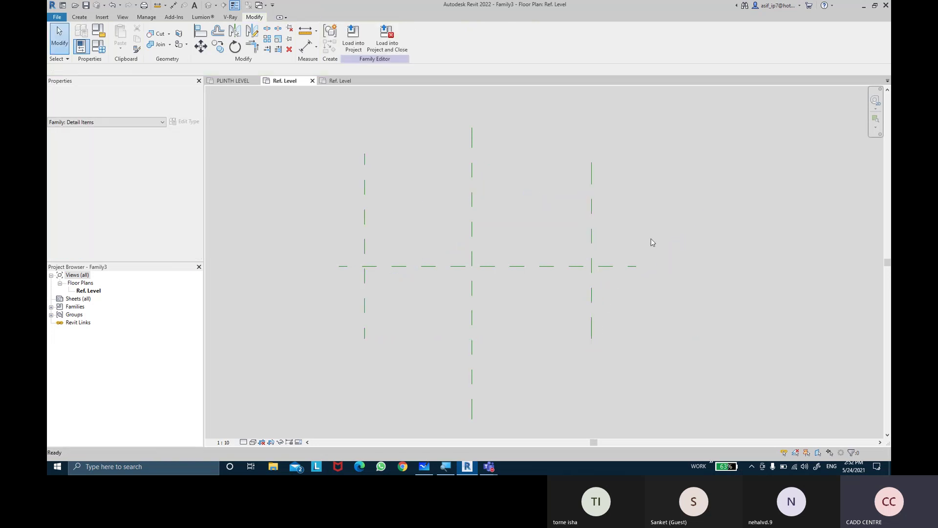
middle_click_drag(653, 239, 684, 227)
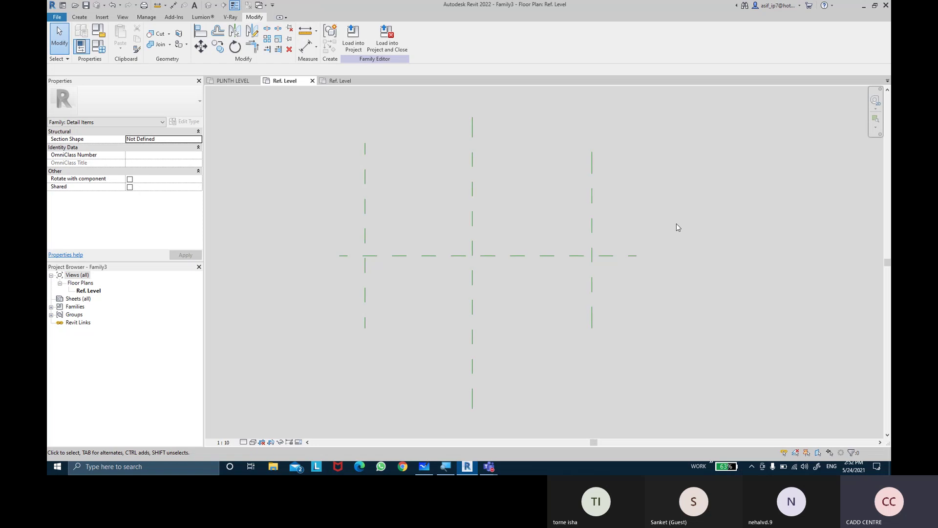
middle_click_drag(596, 217, 605, 227)
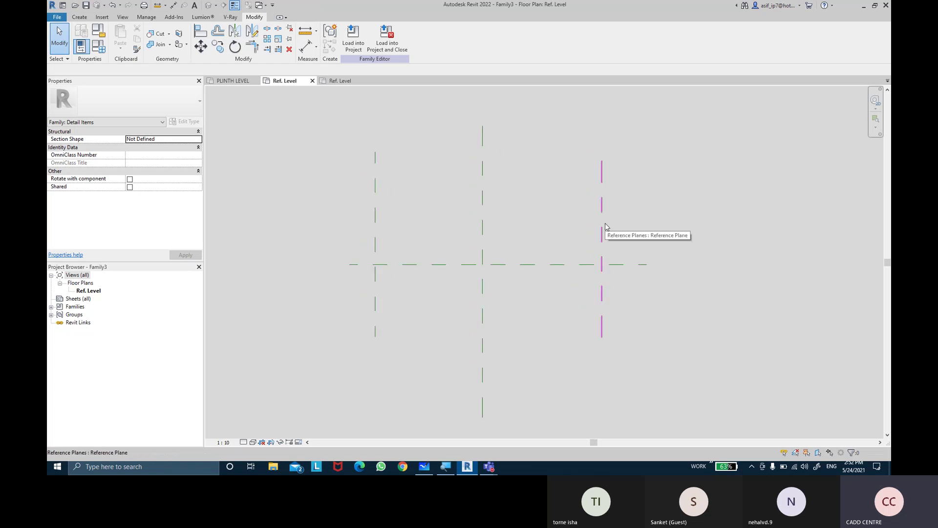
middle_click_drag(605, 226, 646, 205)
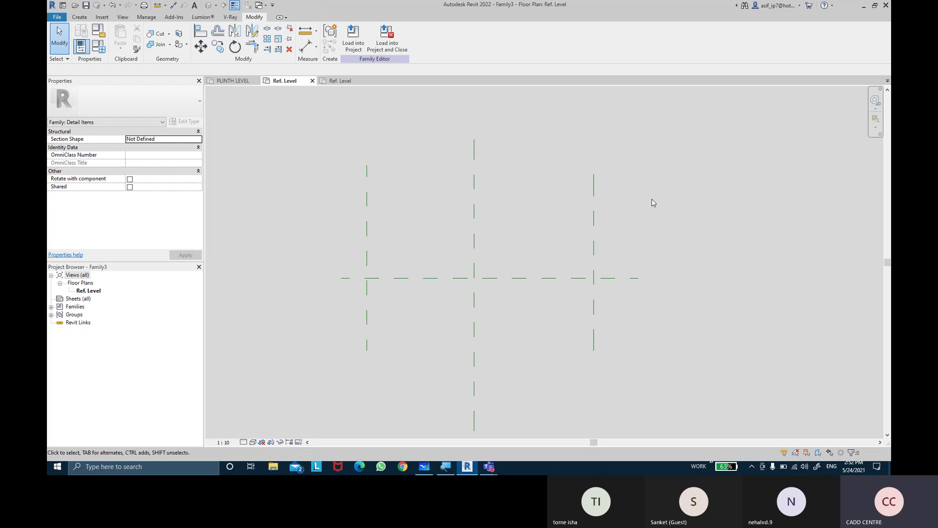
middle_click_drag(534, 194, 526, 197)
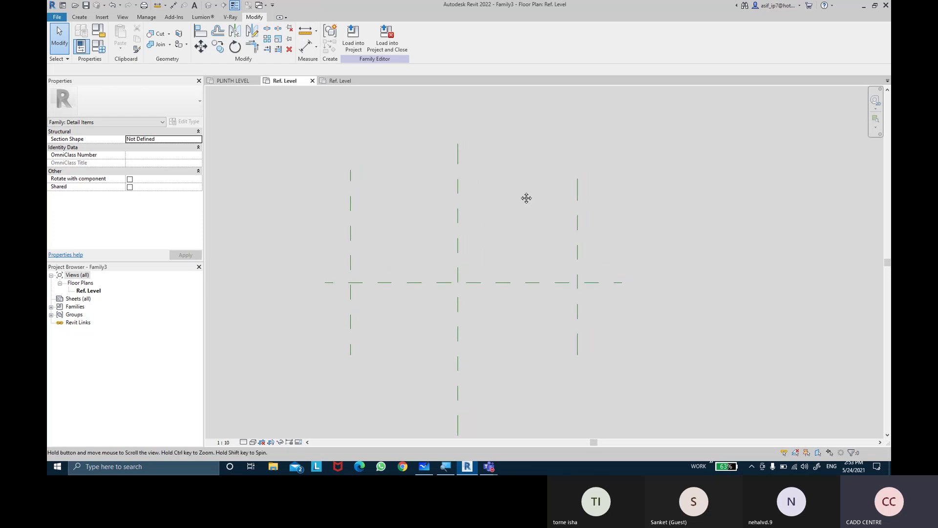
Step: Dimension the left, middle and right reference planes as one string and set it to EQ
left_click(317, 49)
left_click(335, 62)
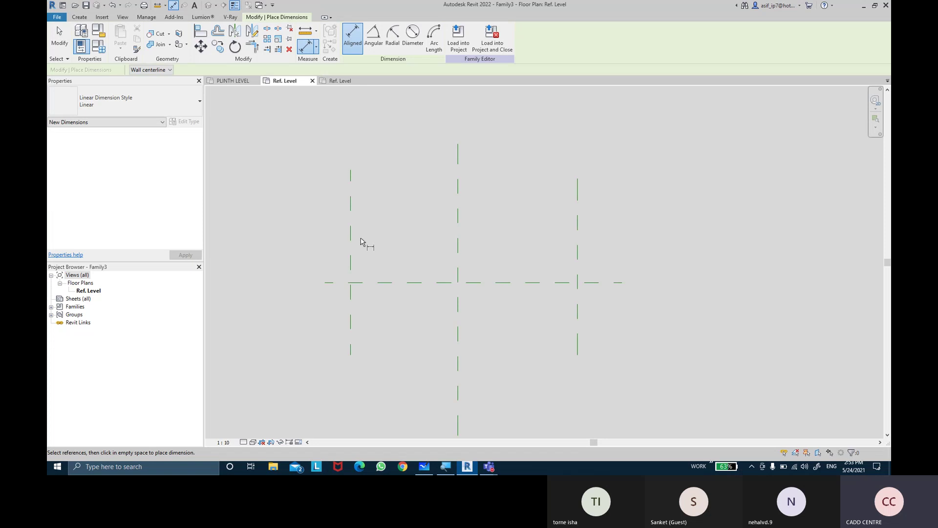
left_click(355, 240)
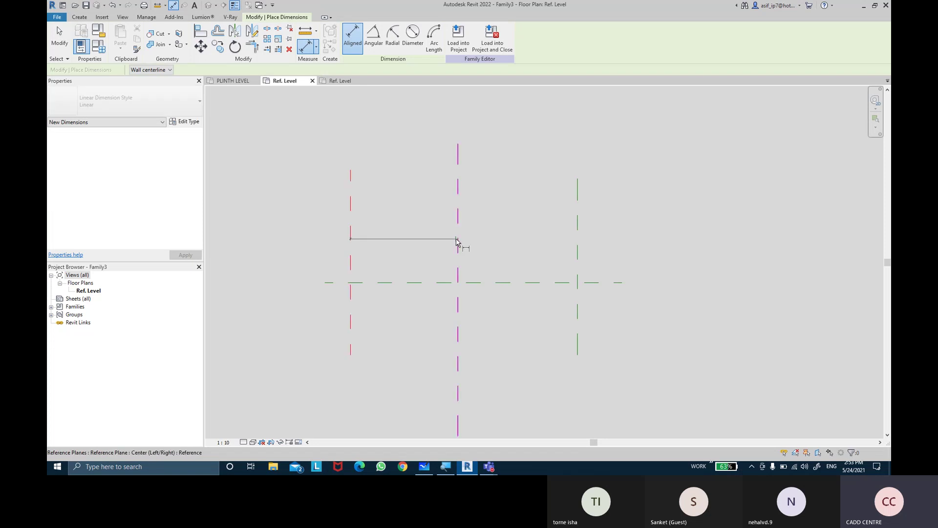
left_click(458, 240)
left_click(577, 244)
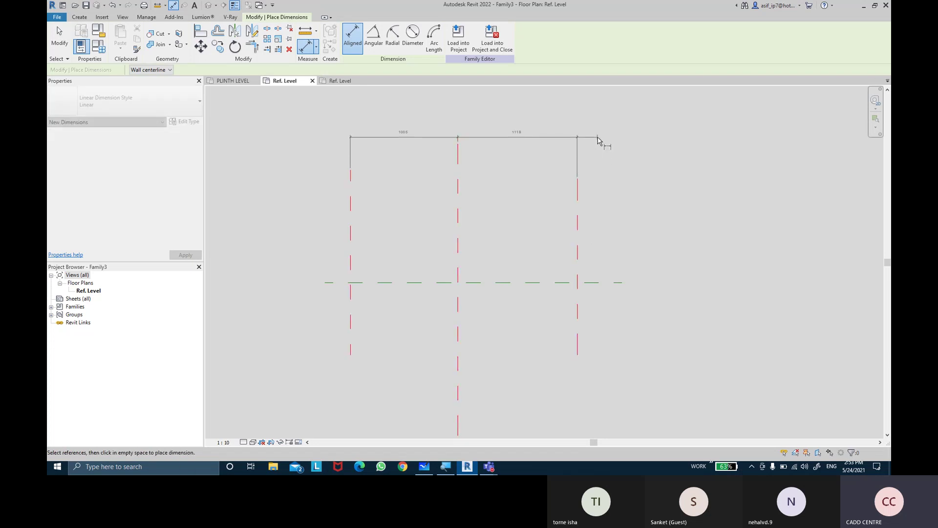
left_click(597, 139)
left_click(464, 123)
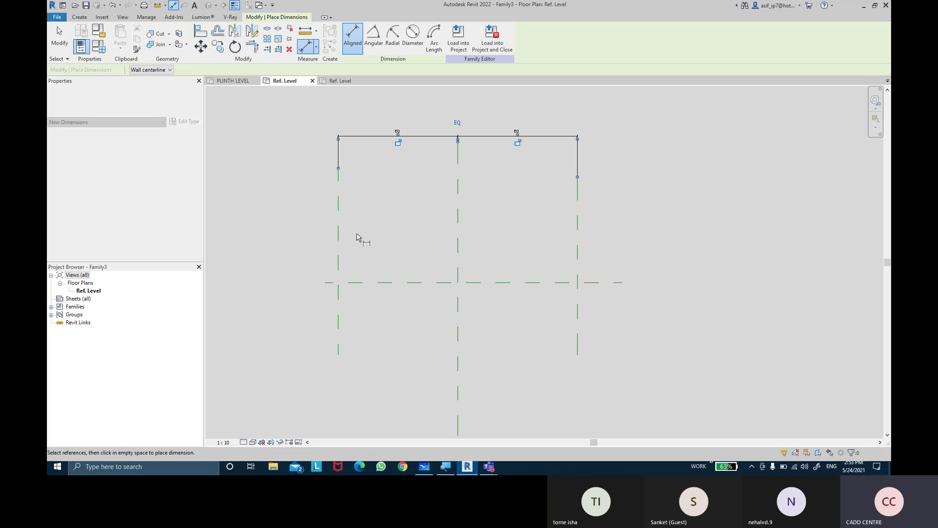
Step: Add an overall 2236 dimension from the left to the right reference plane
left_click(340, 237)
left_click(577, 255)
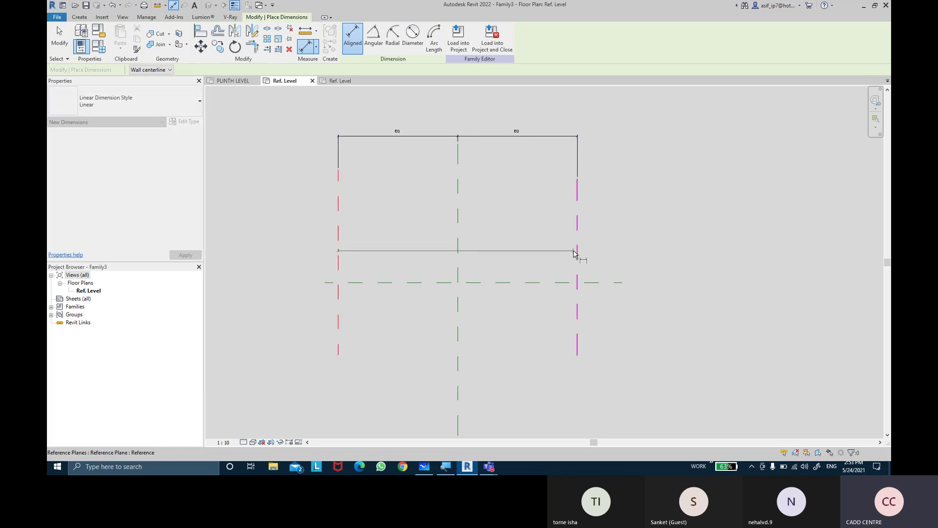
left_click(611, 120)
key("Escape")
key("Escape")
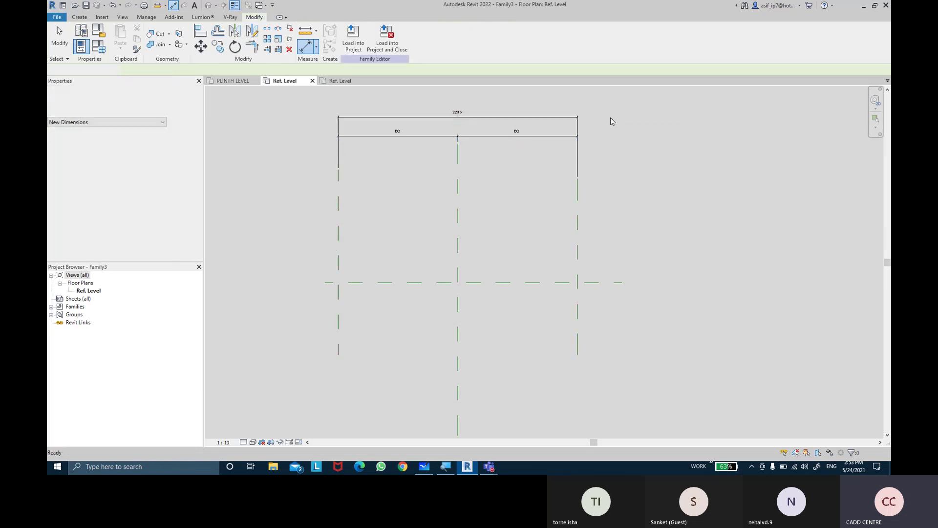
scroll(611, 117, "up", 2)
middle_click_drag(447, 126, 561, 134)
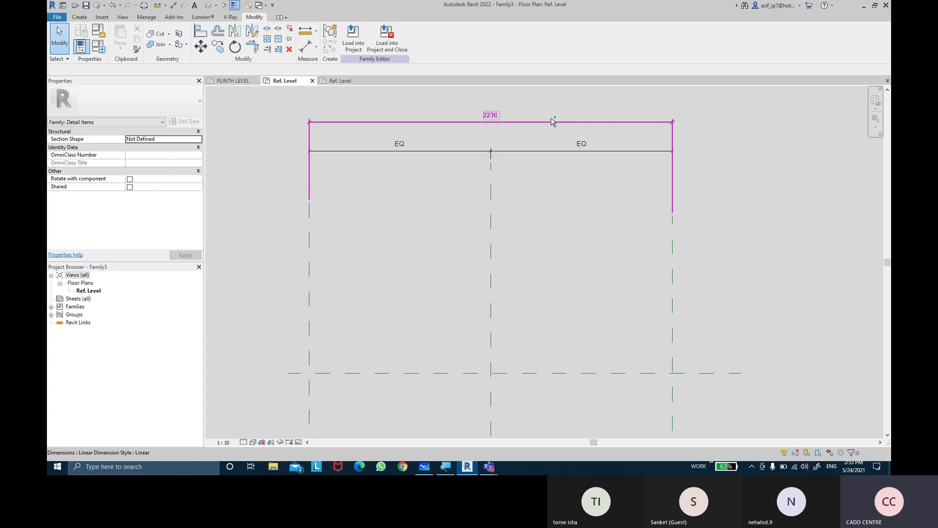
left_click(340, 81)
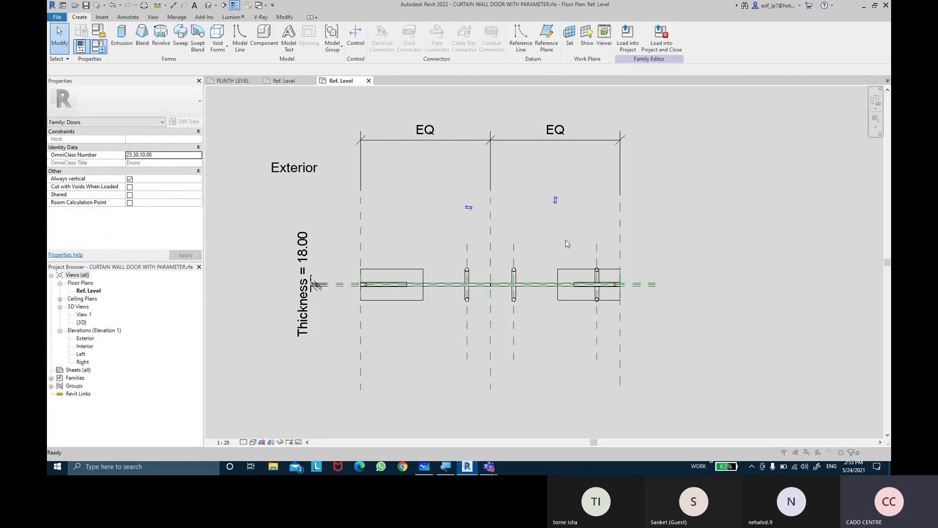
key("f")
key("t")
scroll(125, 224, "down", 2)
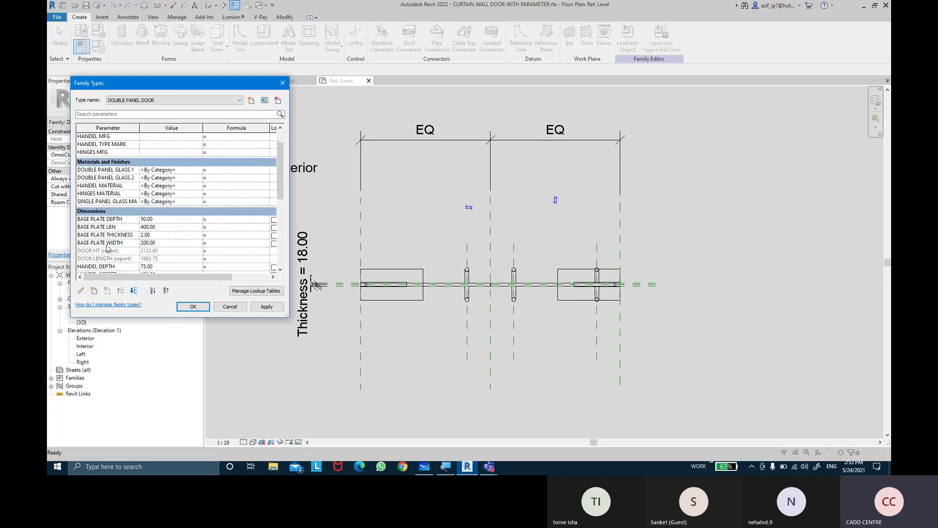
left_click(192, 306)
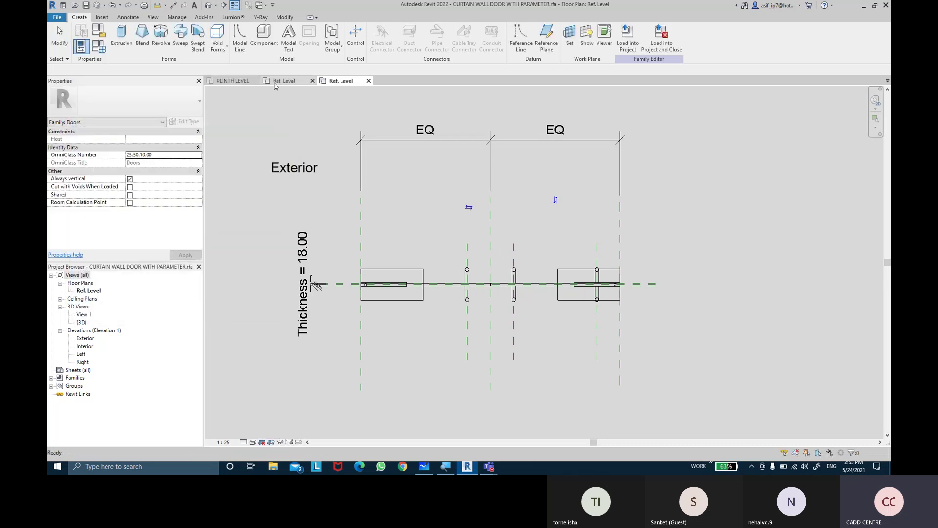
left_click(278, 82)
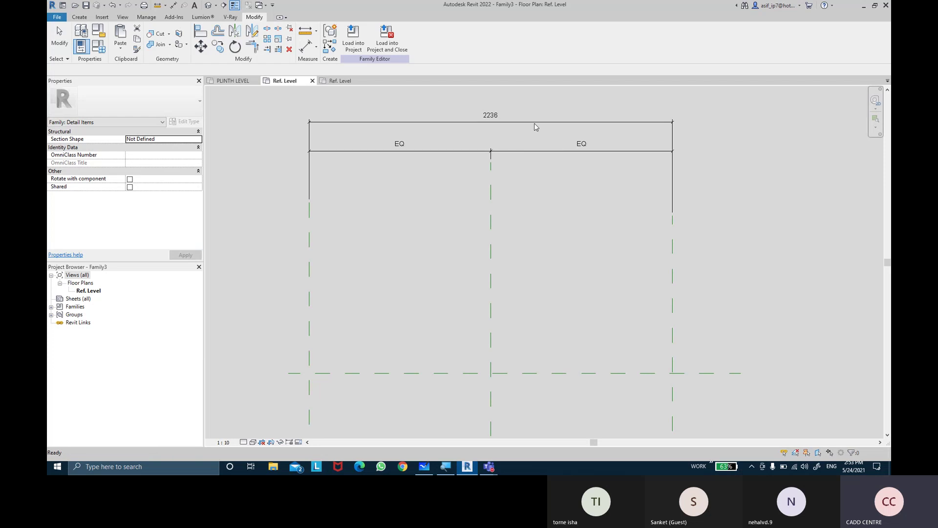
Step: Label the 2236 dimension with a new instance reporting parameter named DOOR LENGTH
left_click(536, 123)
left_click(436, 37)
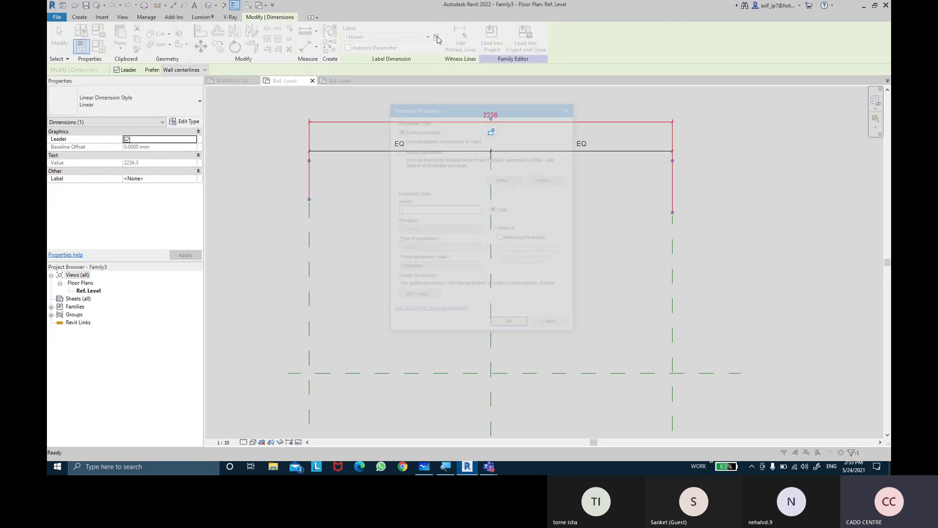
type("DOOR LENGTH")
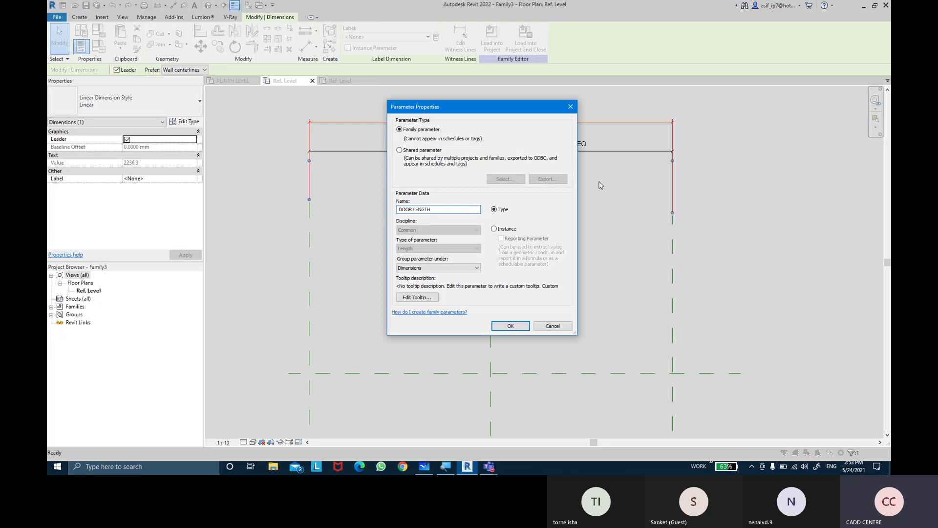
left_click(504, 230)
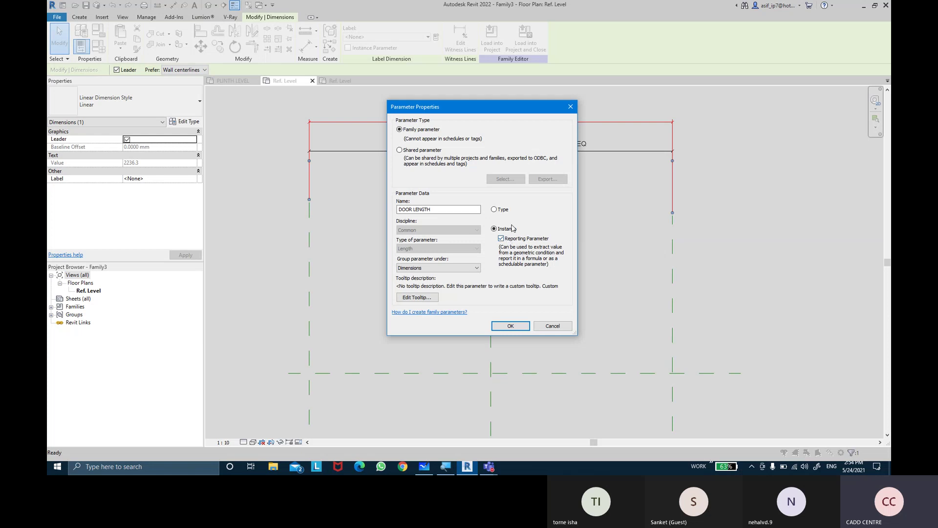
left_click(513, 228)
left_click(514, 244)
left_click(510, 326)
Step: Compare Family3's plan with the curtain wall door reference plan's EQ dimensions, then return to Family3's Create tools
left_click(546, 286)
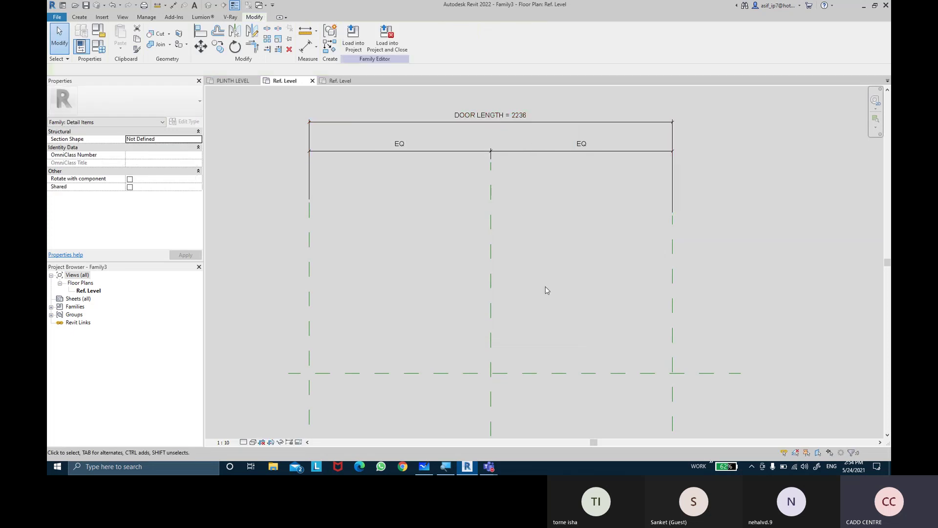
mouse_move(545, 286)
middle_mouse_down()
mouse_move(538, 267)
mouse_move(528, 284)
middle_mouse_up()
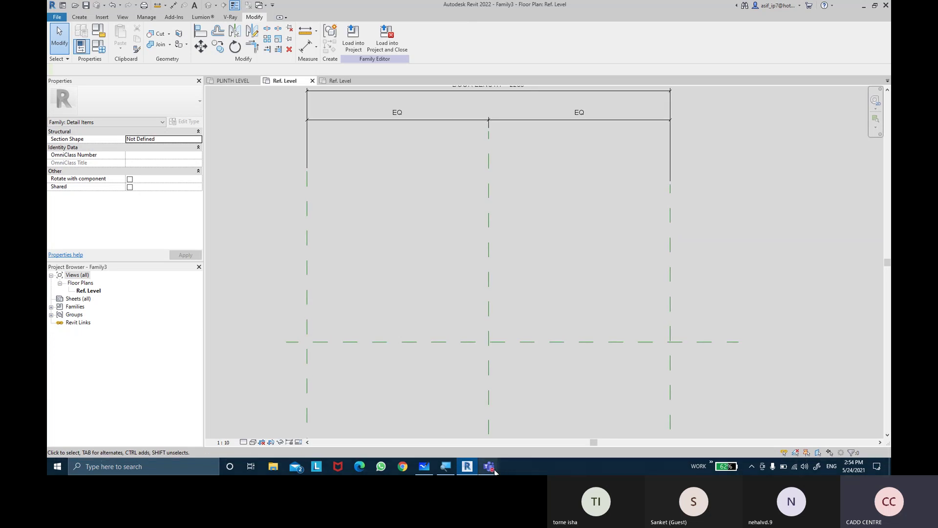
left_click(341, 79)
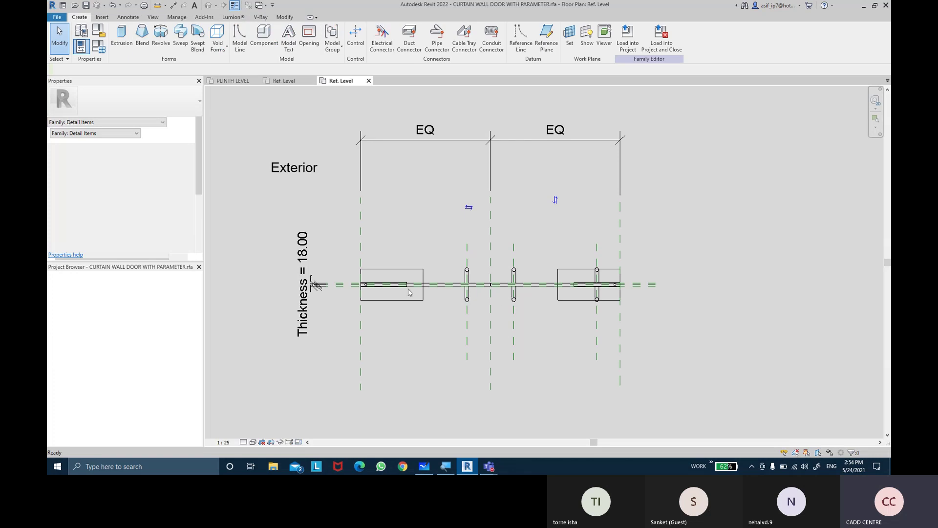
scroll(364, 291, "up", 2)
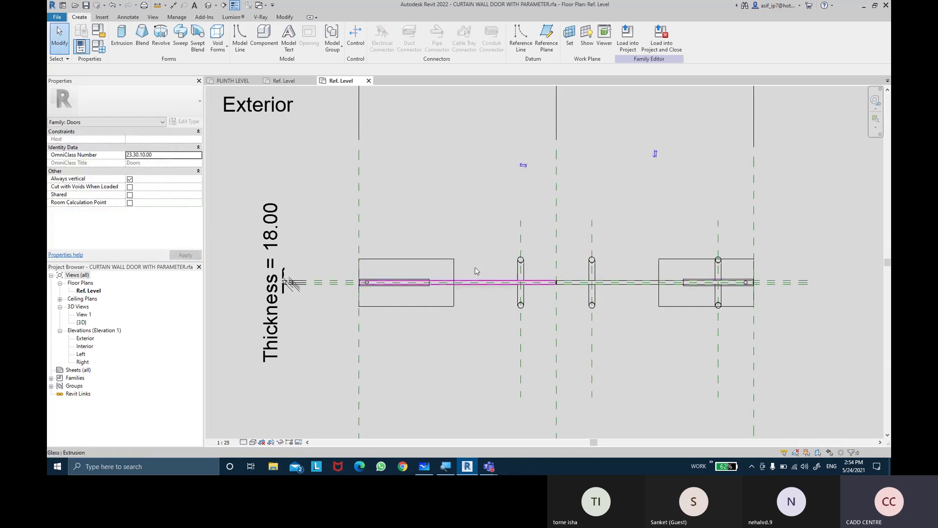
middle_click_drag(606, 169, 601, 204)
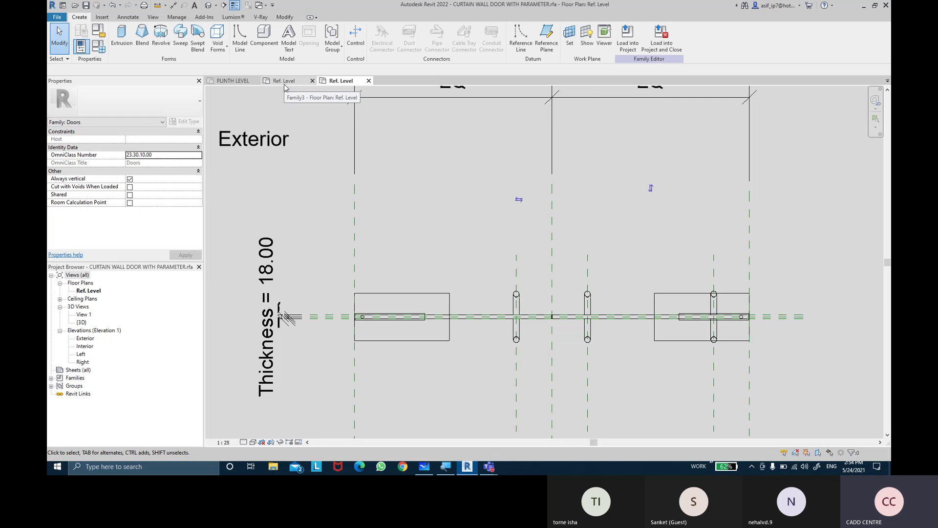
left_click(286, 83)
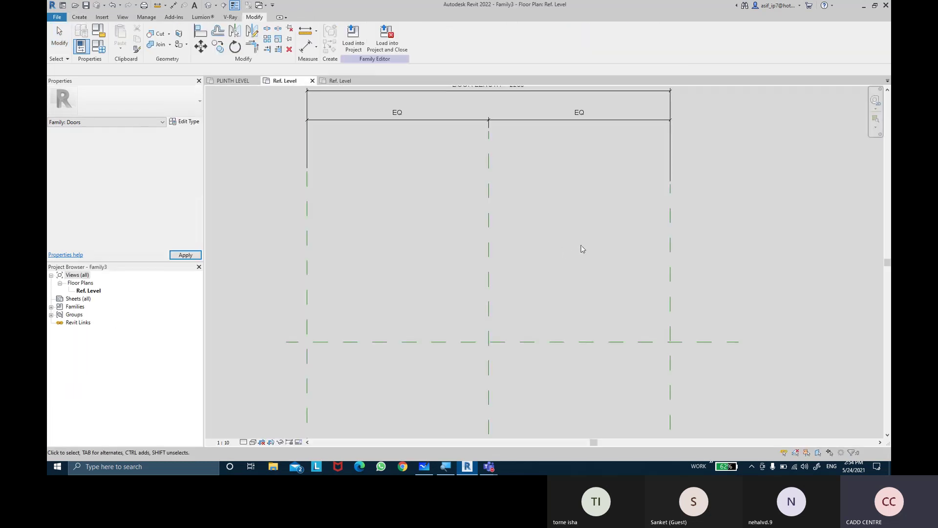
middle_click_drag(582, 247, 585, 241)
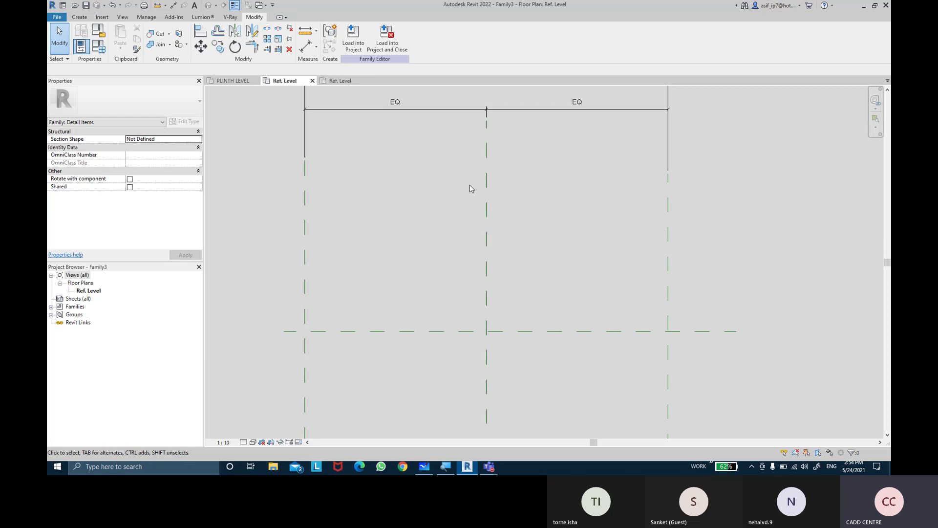
left_click(340, 80)
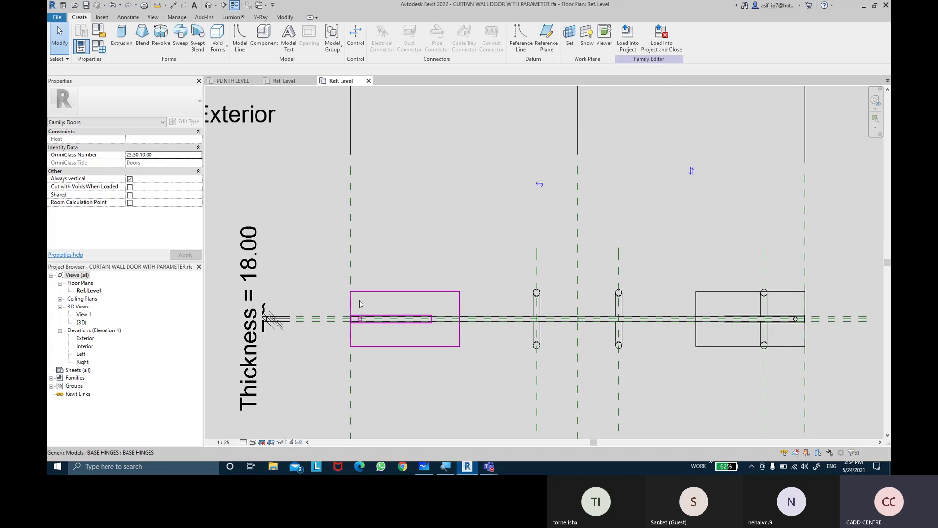
left_click(300, 83)
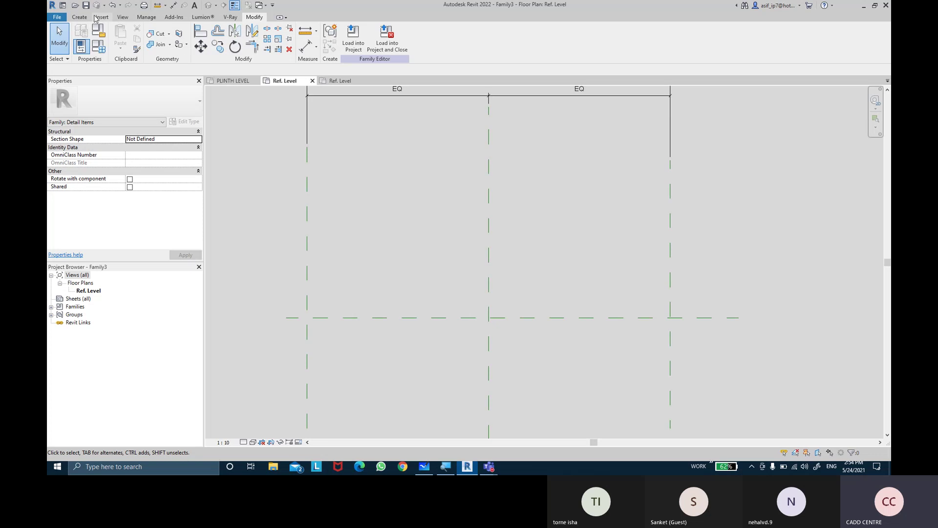
left_click(79, 17)
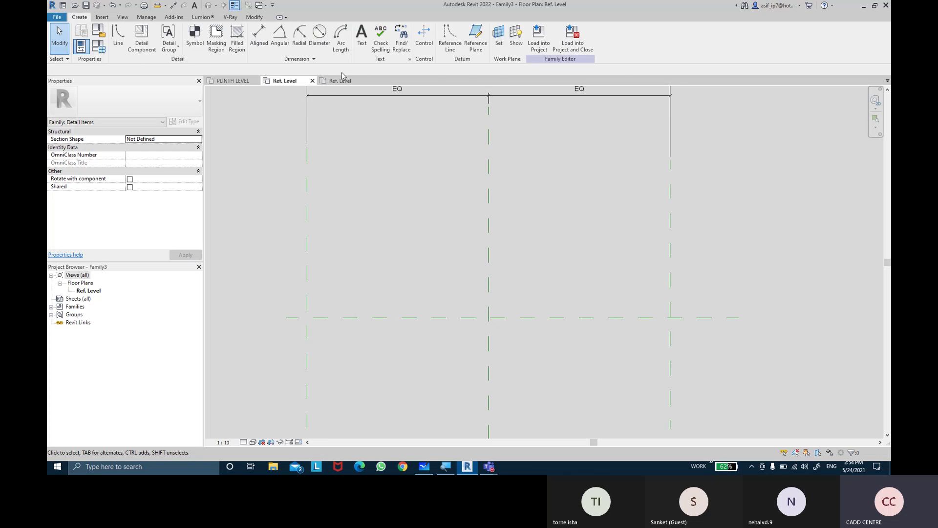
Step: Draw a vertical reference plane beside the left plane and dimension its 148 offset
left_click(476, 46)
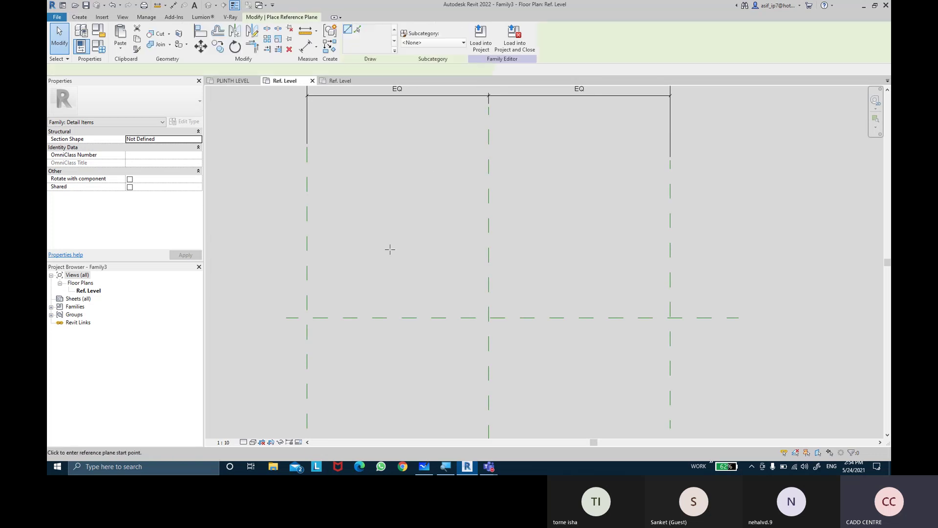
left_click(331, 254)
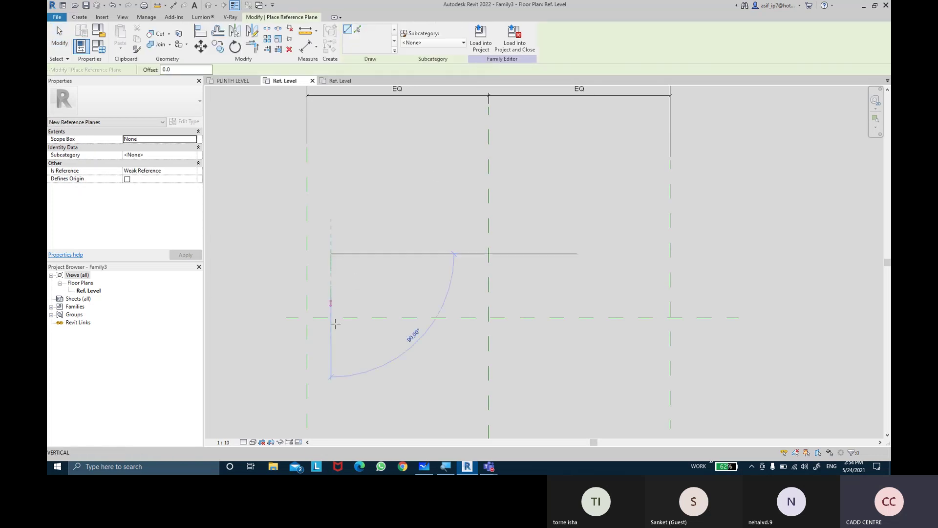
left_click(331, 381)
key("Escape")
key("Escape")
middle_click_drag(382, 248, 380, 238)
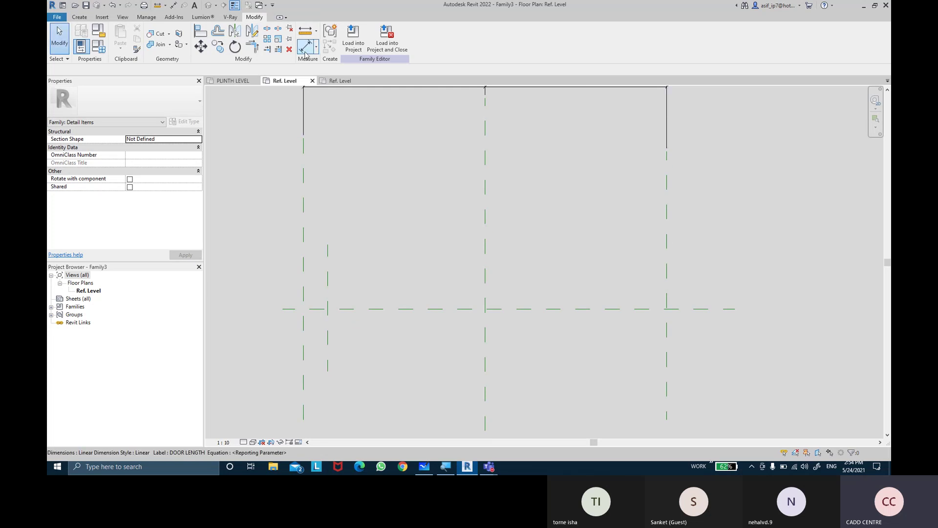
key("d")
key("i")
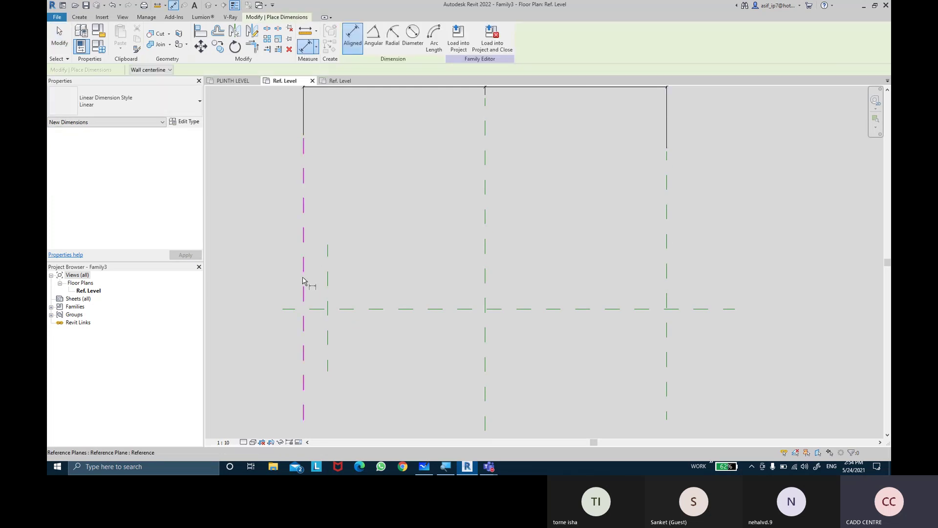
left_click(303, 279)
left_click(355, 262)
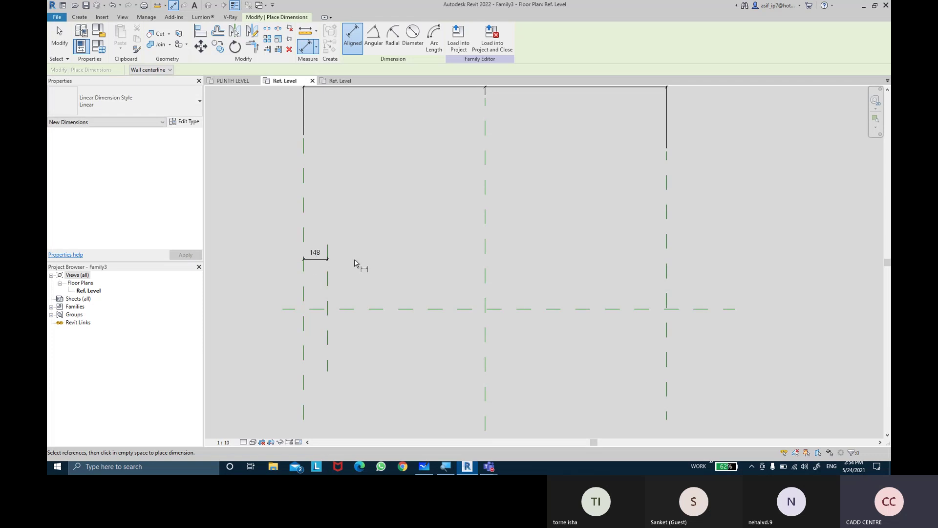
key("Escape")
key("Escape")
Step: Label the 148 dimension with a new ROTATOR OFFSET parameter
scroll(339, 260, "up", 2)
left_click(314, 264)
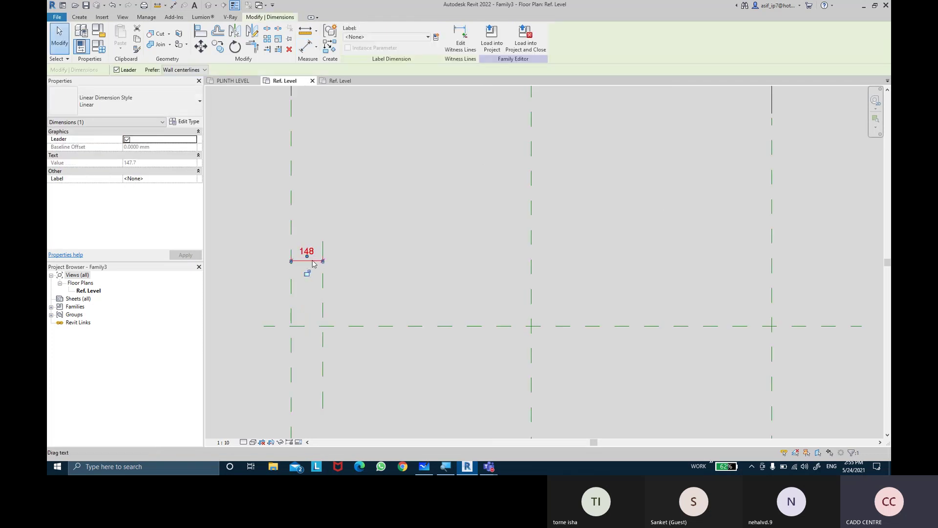
left_click(436, 38)
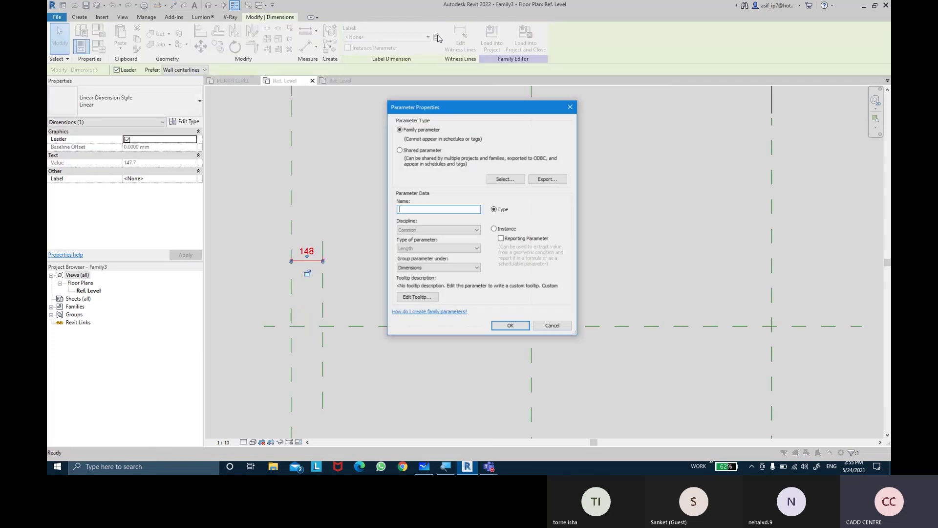
type("ROTATOR OFFSET")
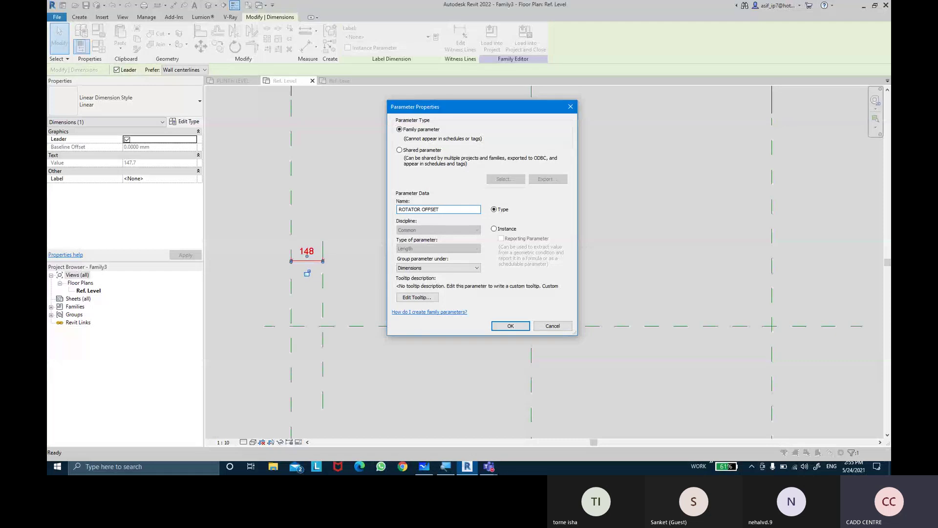
key("Return")
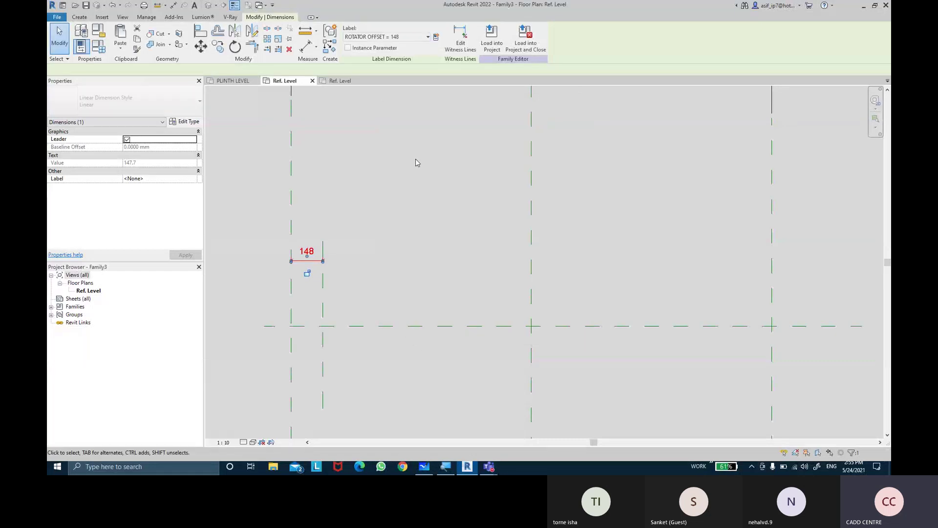
left_click(414, 207)
mouse_move(415, 207)
middle_mouse_down()
mouse_move(417, 268)
mouse_move(410, 247)
middle_mouse_up()
scroll(411, 254, "down", 1)
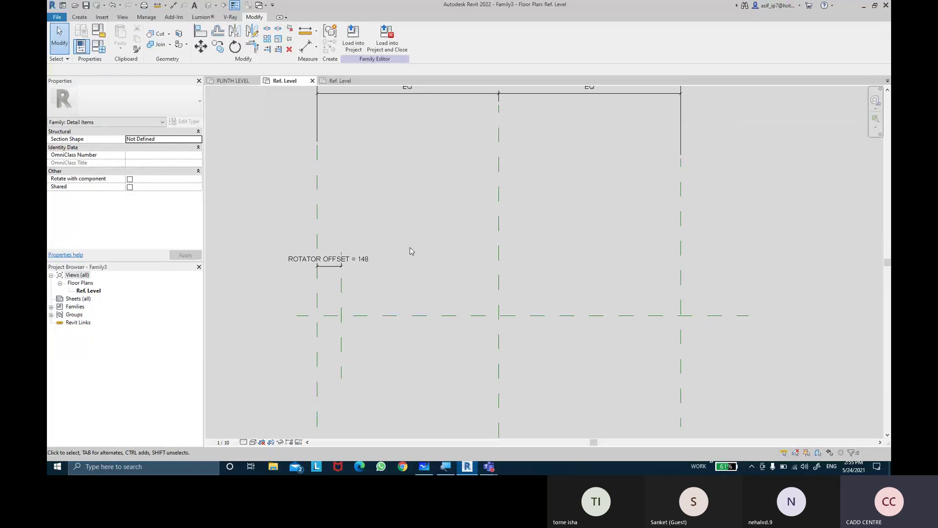
left_click(87, 19)
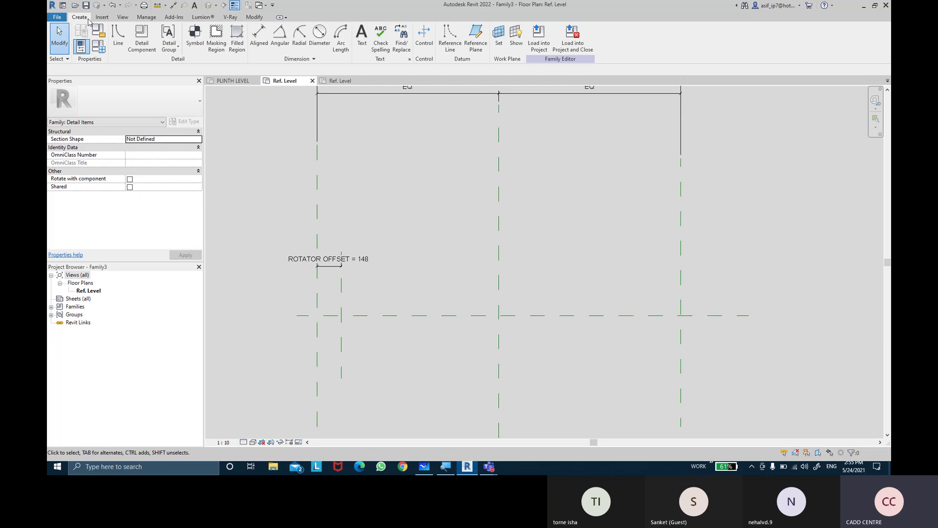
Step: Set up the Detail Line tool in Rectangle mode with an offset of 1
left_click(127, 38)
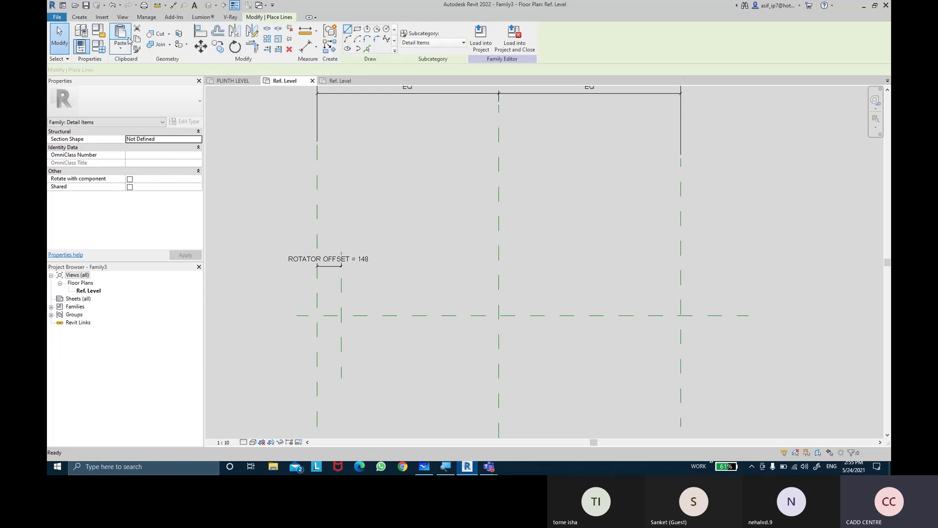
left_click(357, 29)
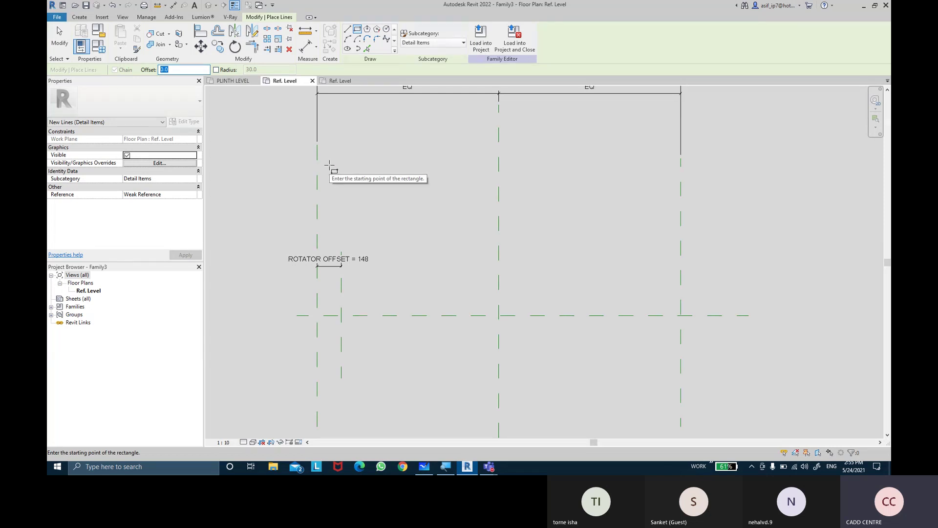
type("1.5")
scroll(322, 306, "up", 2)
Step: Draw the thin rectangle from the left to the right plane, straddling the centre plane
left_click(314, 298)
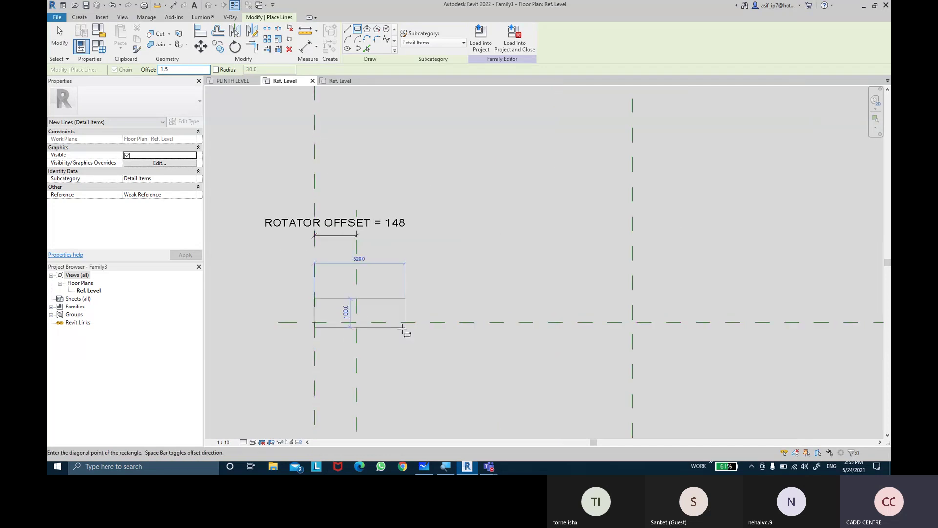
scroll(325, 326, "up", 2)
scroll(327, 327, "up", 1)
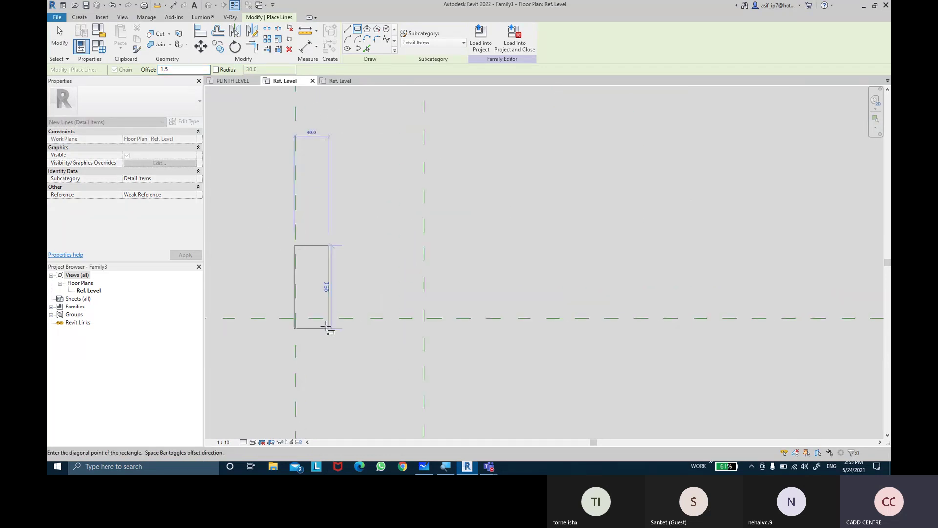
scroll(326, 327, "down", 3)
middle_click_drag(513, 380, 321, 308)
scroll(548, 310, "down", 2)
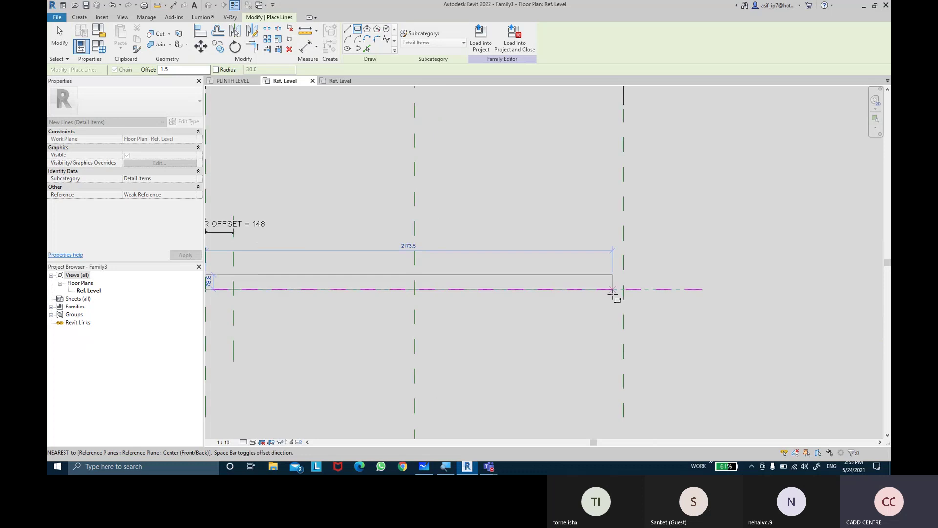
scroll(621, 305, "up", 3)
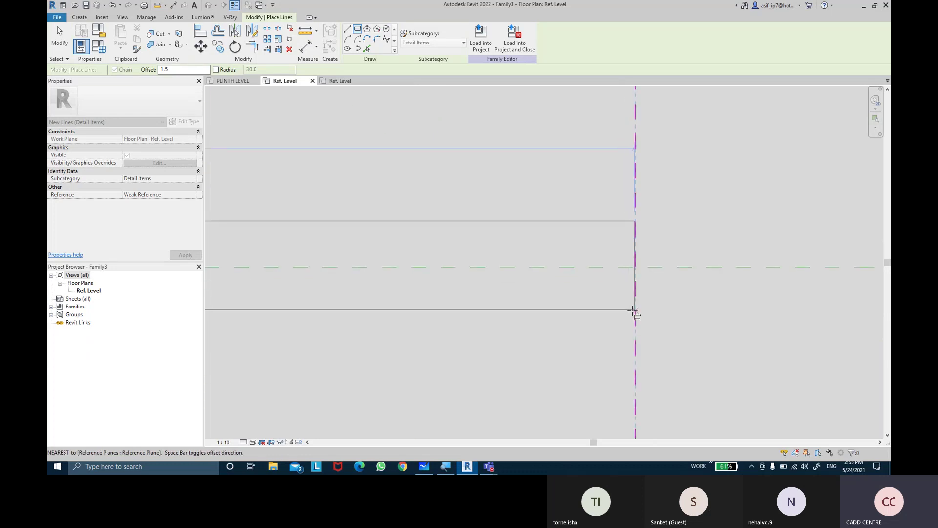
left_click(634, 311)
key("Escape")
key("Escape")
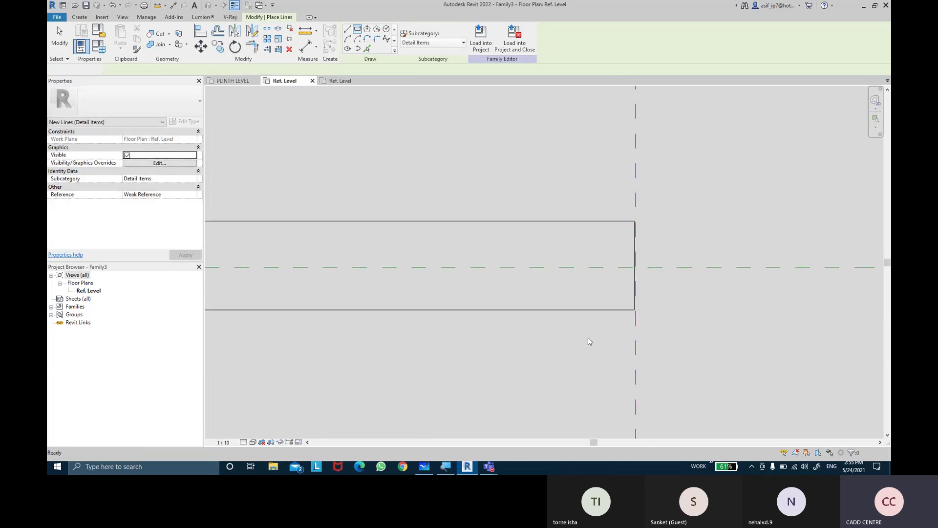
scroll(572, 333, "down", 3)
scroll(708, 268, "up", 1)
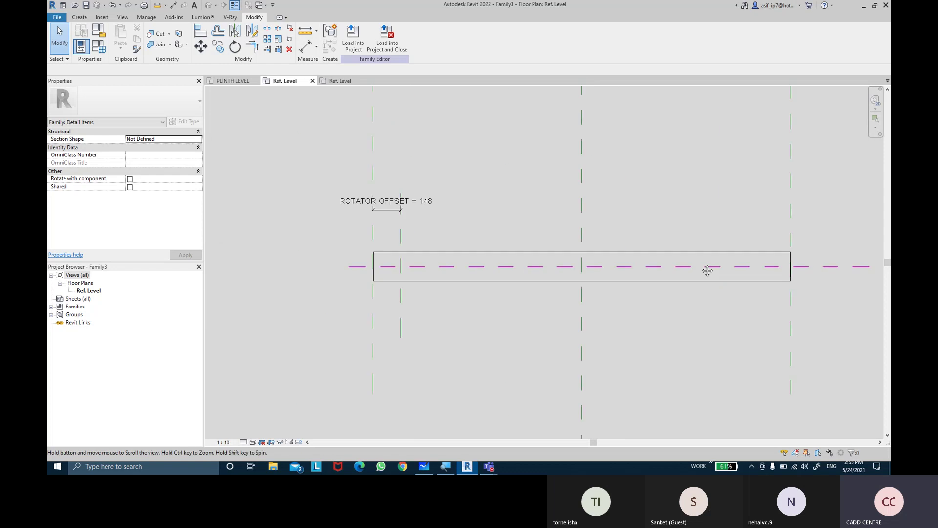
scroll(446, 243, "up", 3)
mouse_move(446, 243)
middle_mouse_down()
mouse_move(366, 235)
mouse_move(386, 174)
middle_mouse_up()
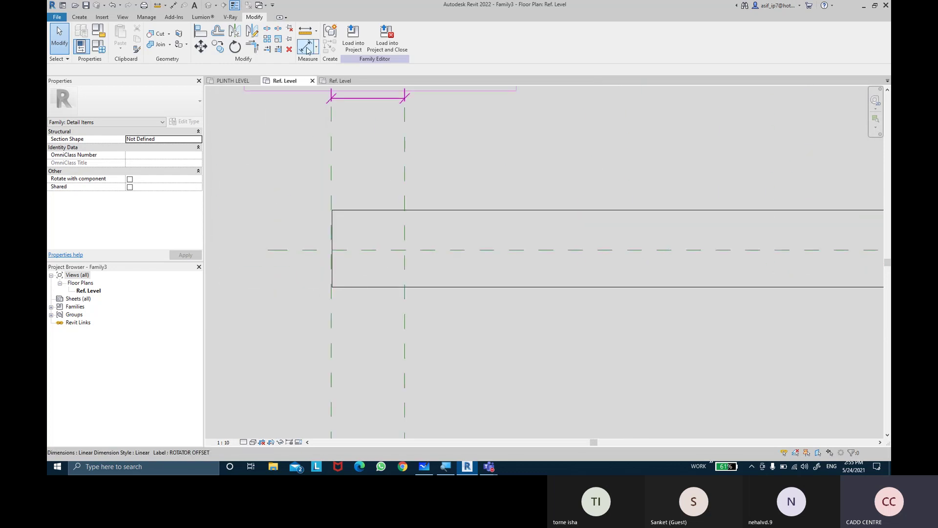
Step: Dimension the rectangle's bottom edge, centre plane and top edge, and set the segments EQ
key("d")
key("i")
left_click(447, 293)
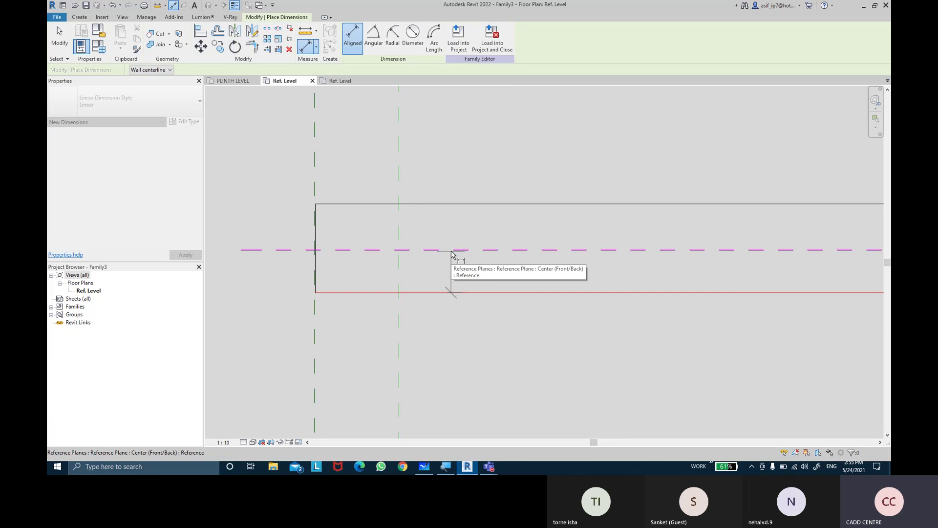
left_click(451, 252)
left_click(462, 204)
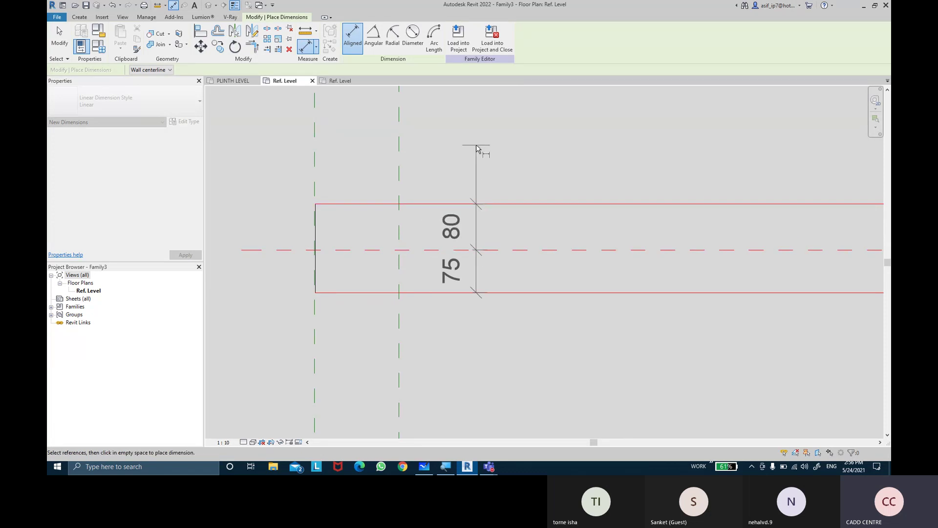
left_click(477, 148)
left_click(550, 250)
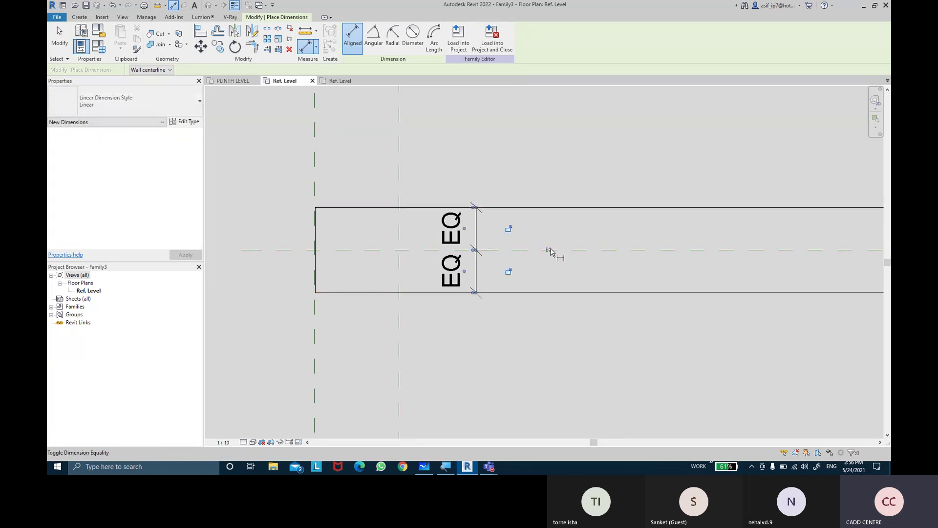
Step: Dimension the rectangle's 149 thickness and label it with a new THICKNESS parameter
left_click(557, 293)
left_click(560, 208)
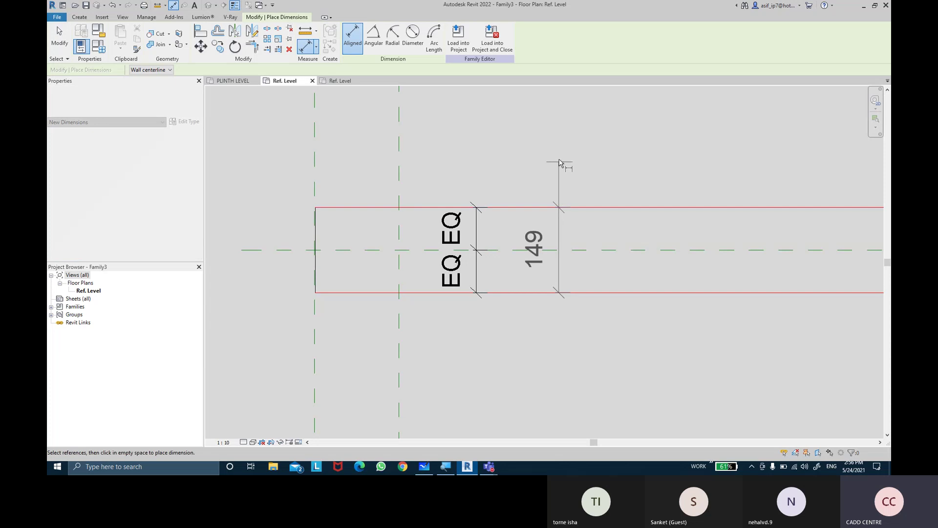
left_click(560, 163)
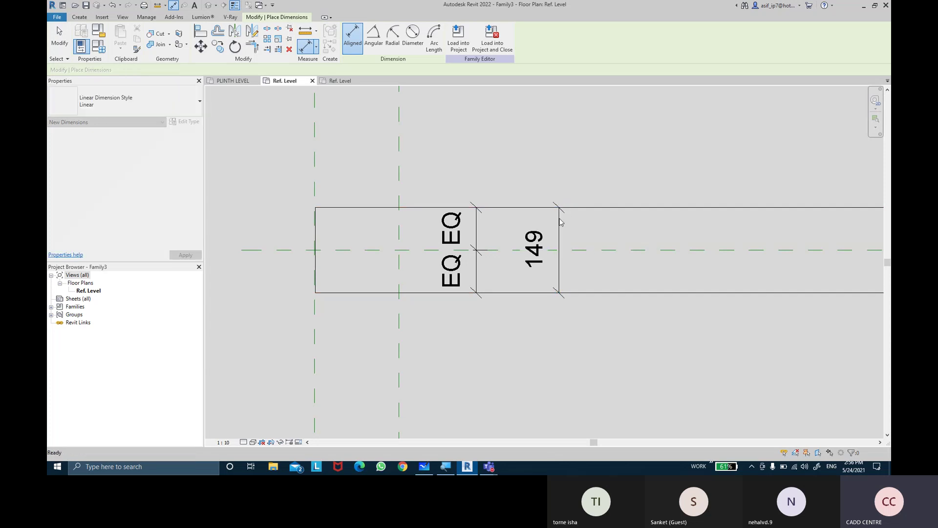
key("Escape")
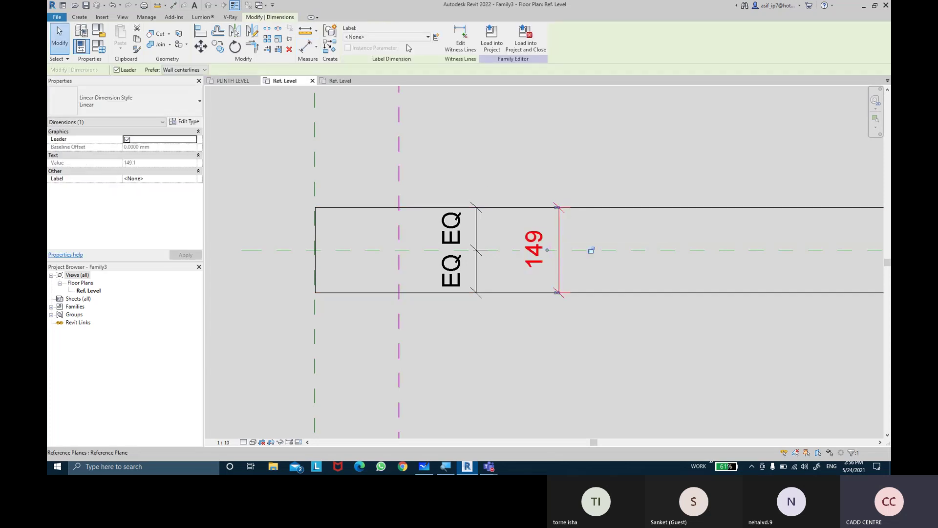
left_click(427, 37)
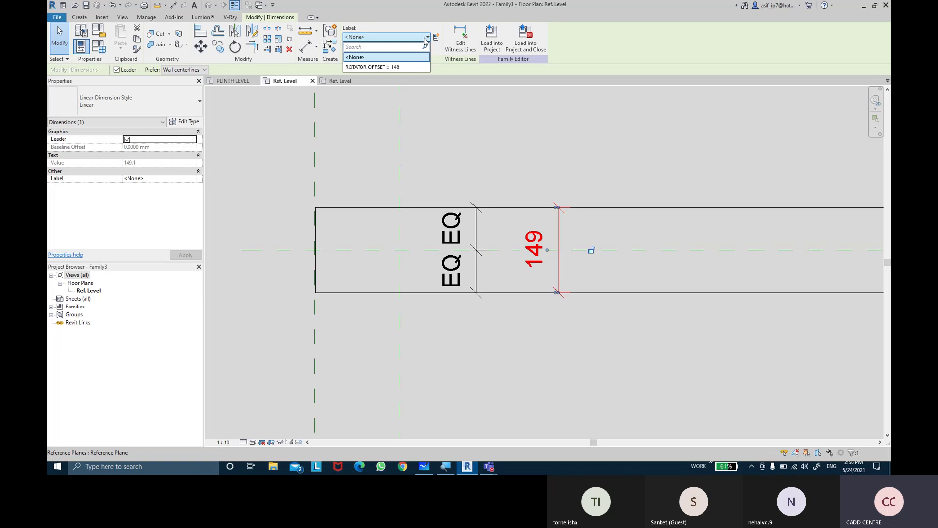
left_click(436, 38)
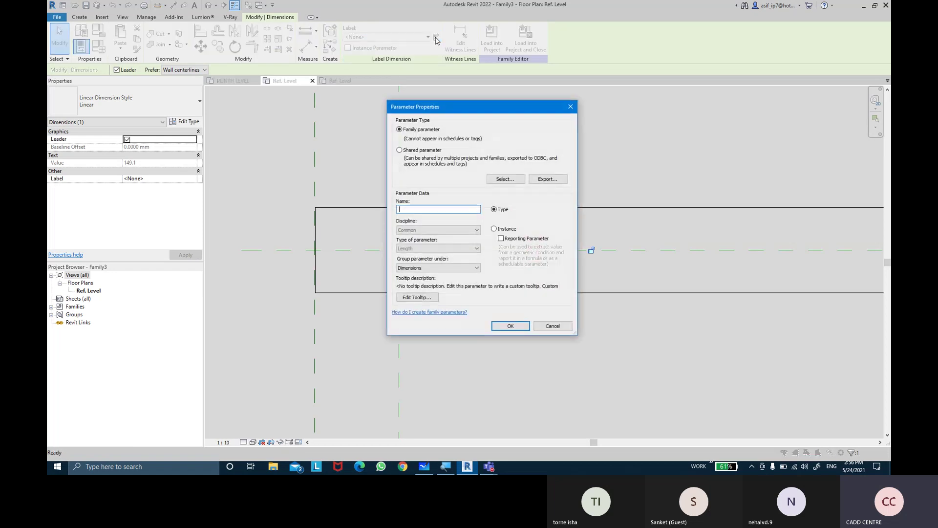
type("THICKNESS")
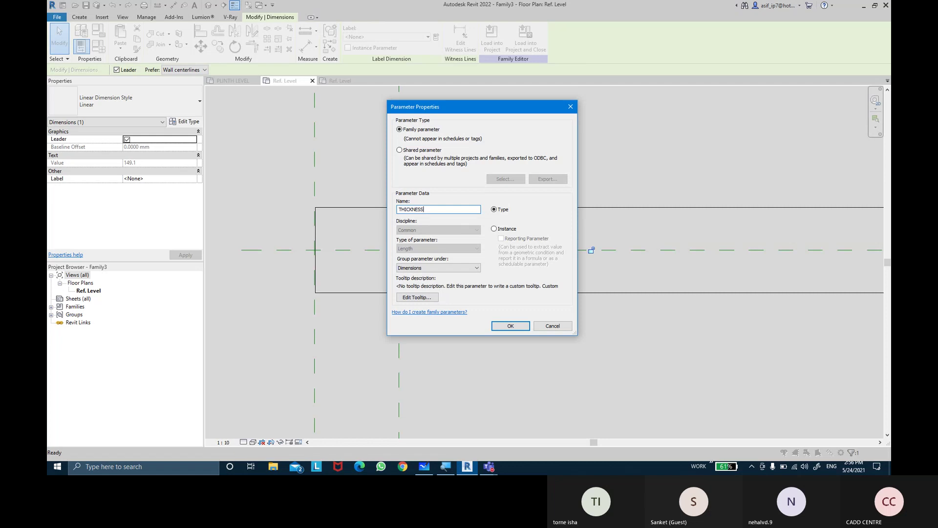
key("Return")
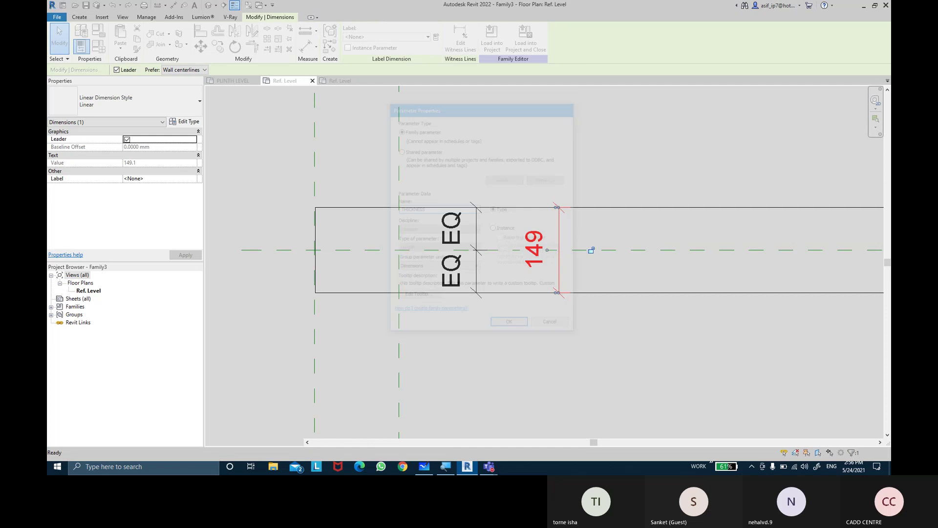
left_click(593, 165)
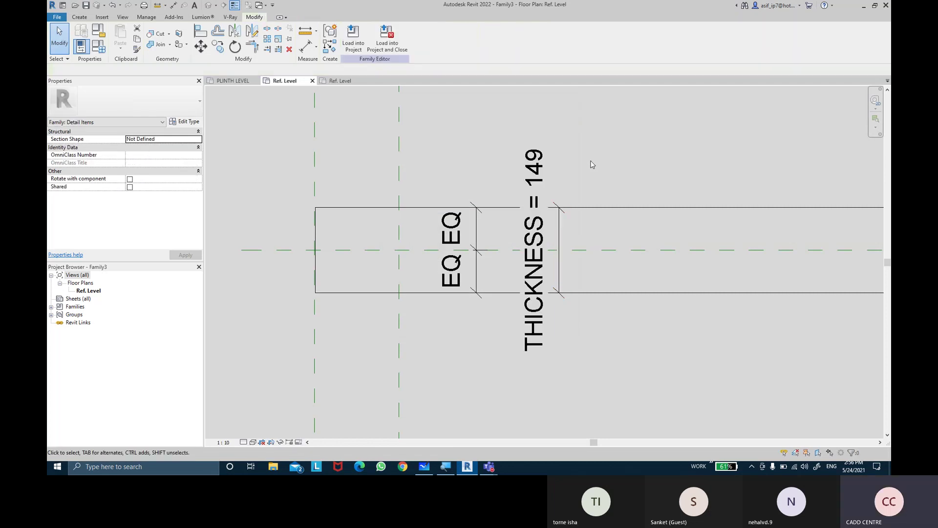
scroll(593, 162, "down", 4)
Step: Select the rectangle chain and rotate it 90° about the reference-plane intersection, dismissing the warning
mouse_move(593, 162)
middle_mouse_down()
mouse_move(531, 185)
mouse_move(515, 180)
mouse_move(520, 192)
mouse_move(510, 183)
middle_mouse_up()
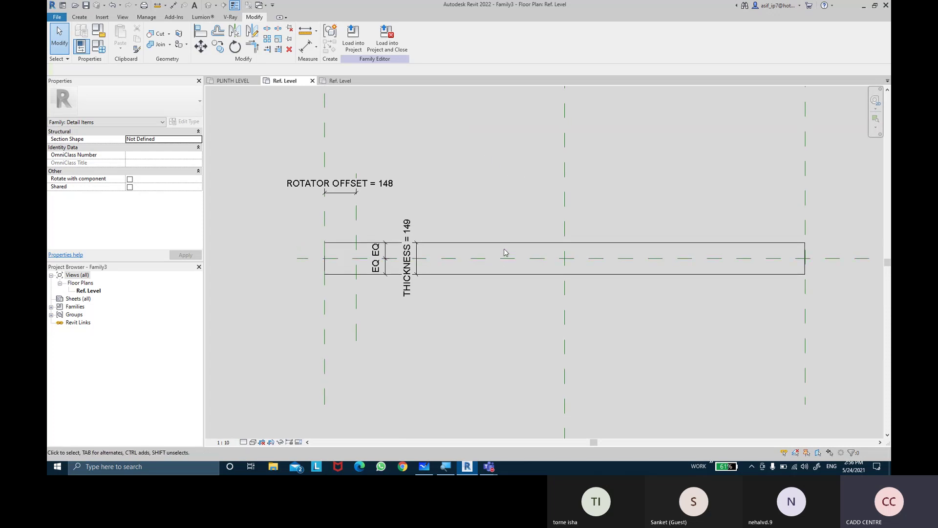
key("Tab")
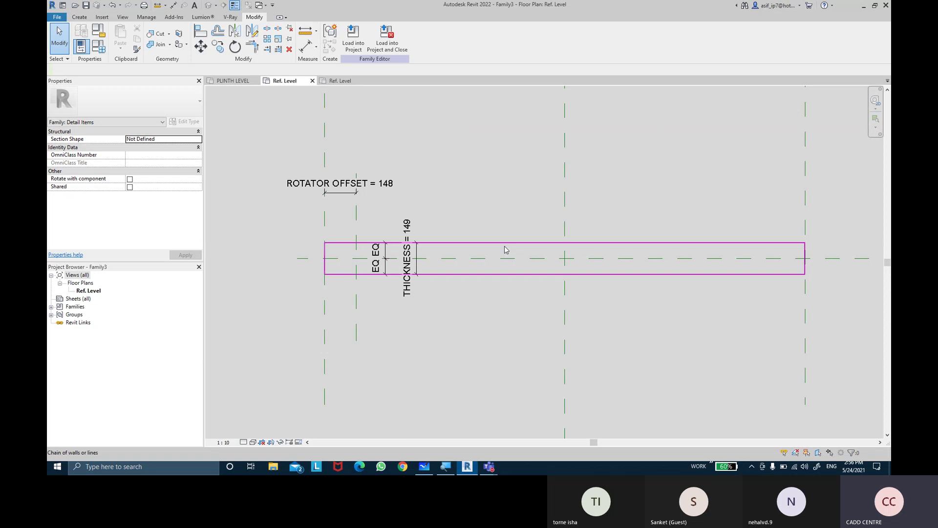
left_click(505, 249)
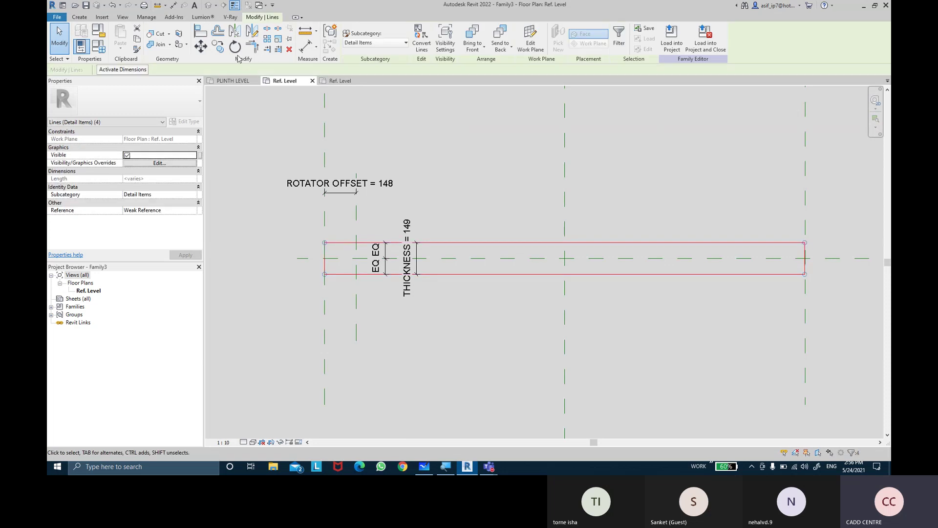
left_click(235, 47)
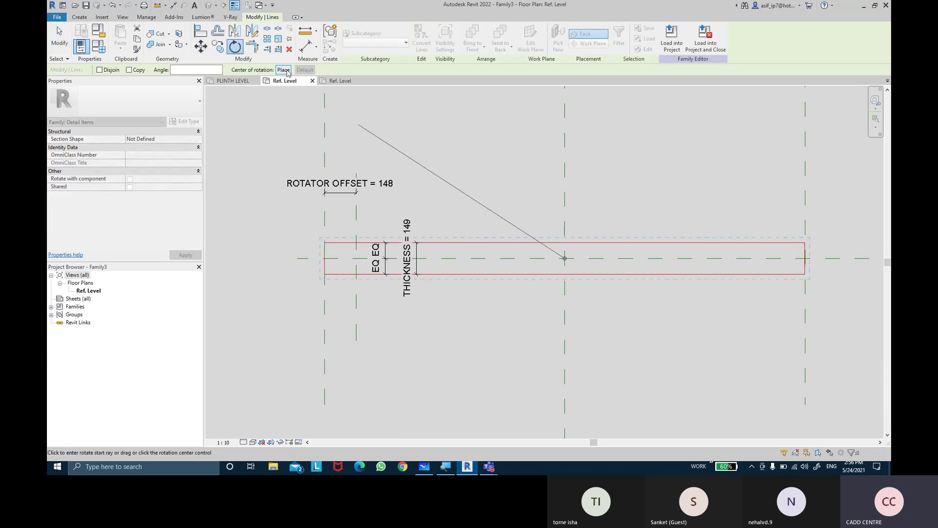
left_click(283, 70)
left_click(356, 259)
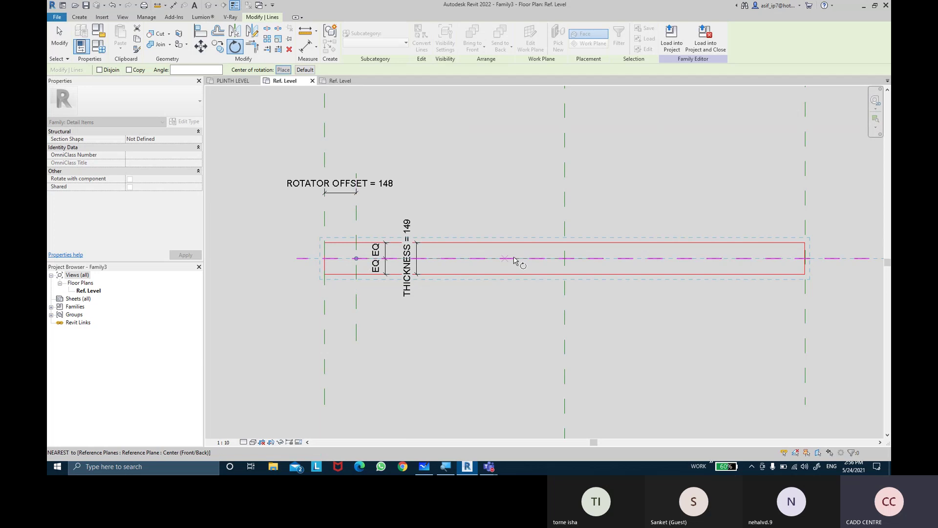
left_click(552, 260)
middle_click_drag(515, 190, 516, 220)
scroll(517, 220, "down", 2)
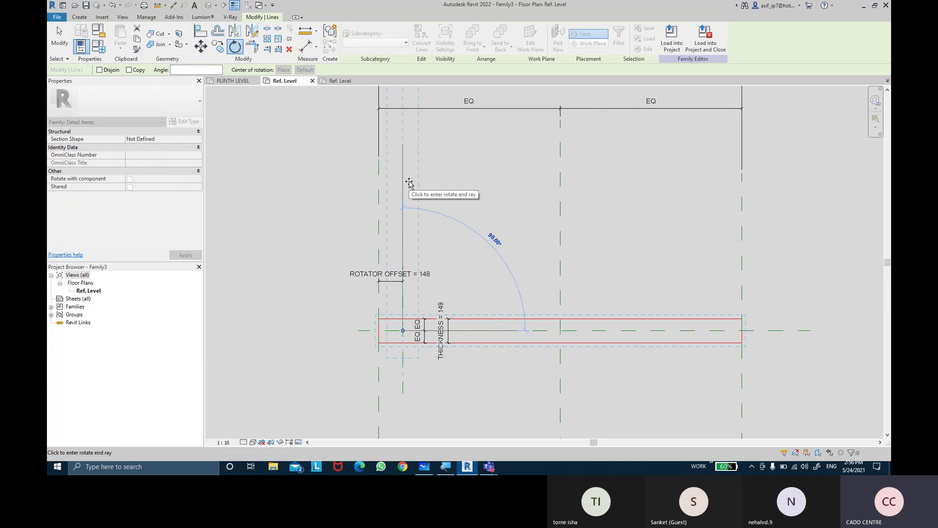
left_click(410, 183)
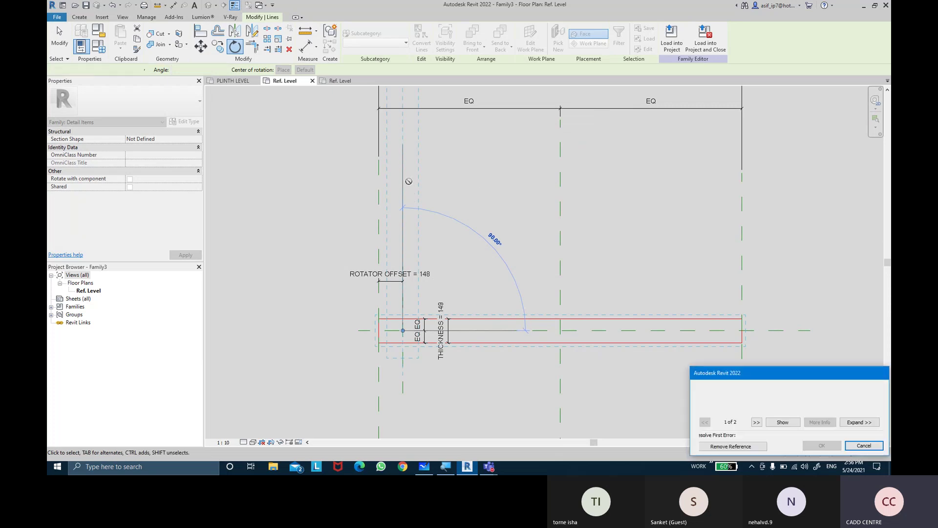
left_click(717, 446)
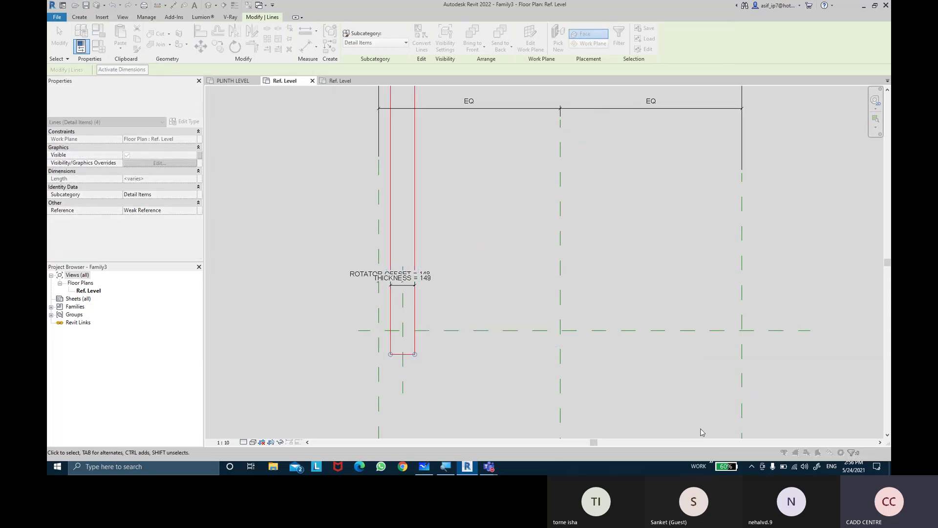
left_click(536, 264)
scroll(456, 264, "up", 2)
Step: Delete the old thickness dimension and place a new 149 width dimension across the panel top
left_click(386, 300)
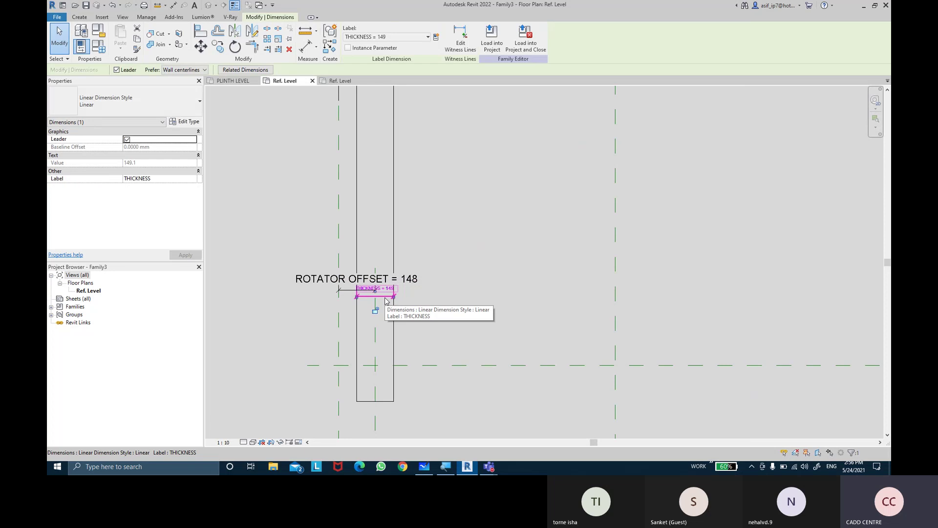
key("Delete")
scroll(419, 250, "down", 2)
scroll(420, 289, "down", 1)
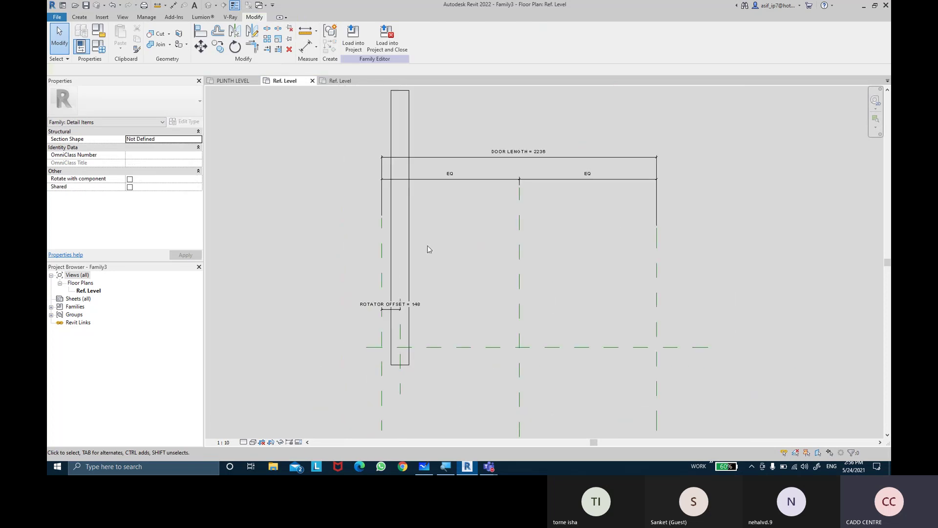
scroll(421, 95, "up", 1)
scroll(432, 136, "up", 1)
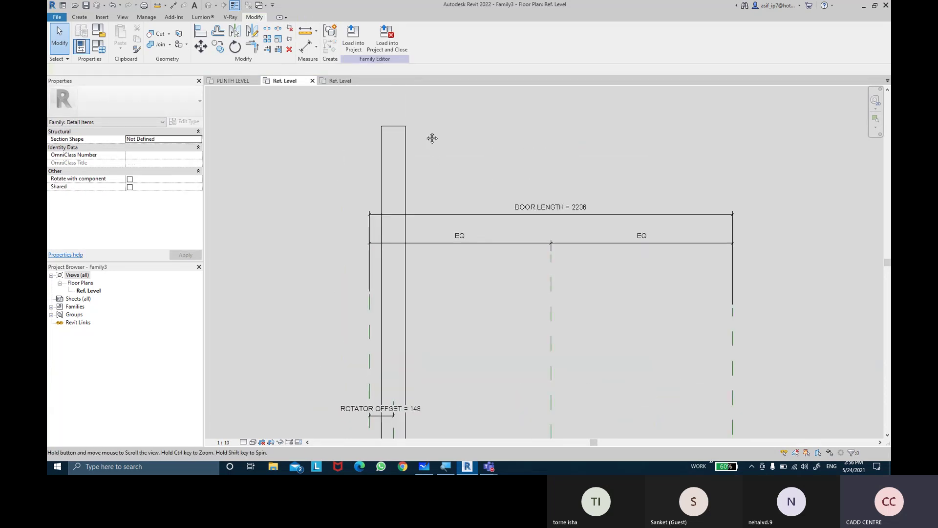
left_click(304, 48)
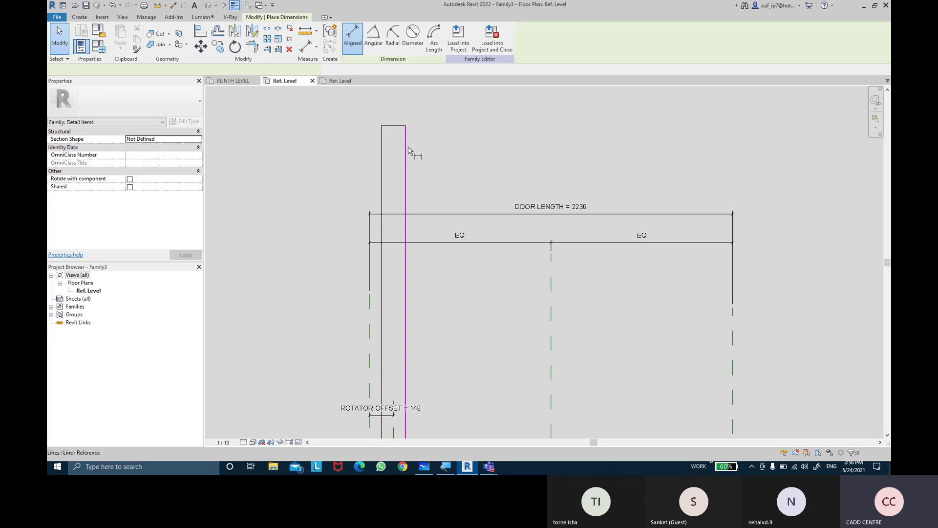
left_click(382, 150)
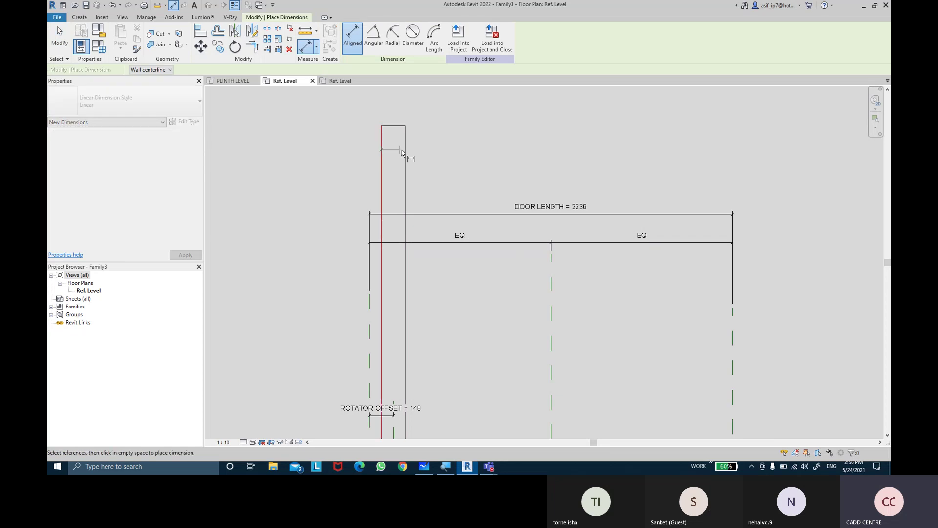
left_click(424, 116)
key("Escape")
key("Escape")
Step: Label the new 149 dimension with the existing THICKNESS parameter
left_click(404, 114)
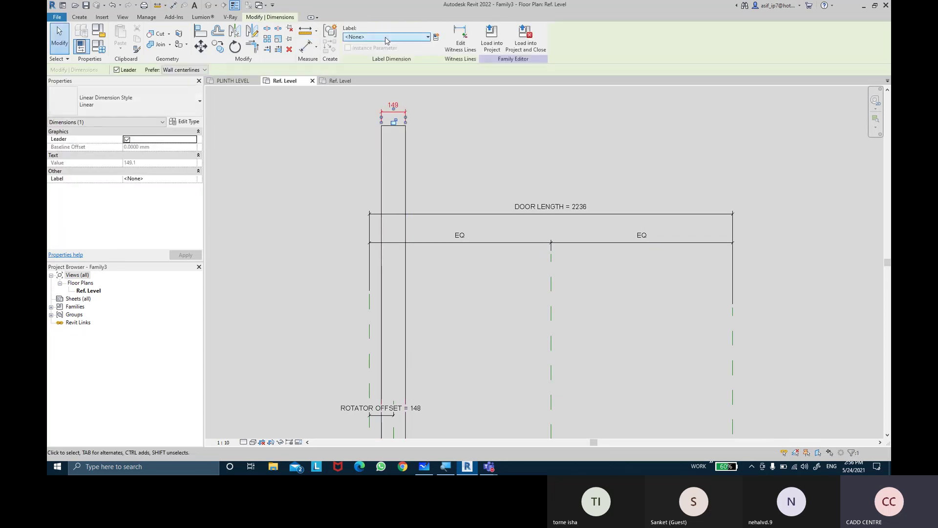
left_click(428, 37)
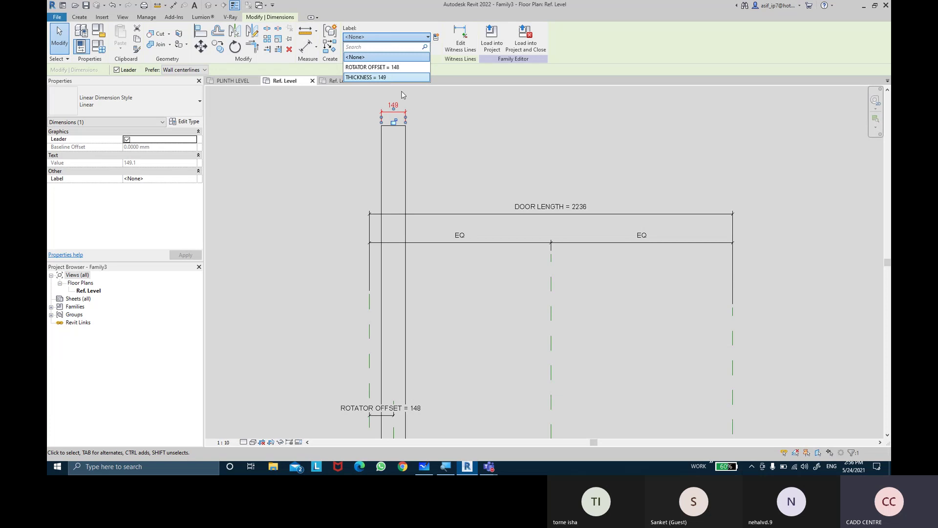
left_click(371, 78)
left_click(441, 129)
scroll(465, 208, "down", 2)
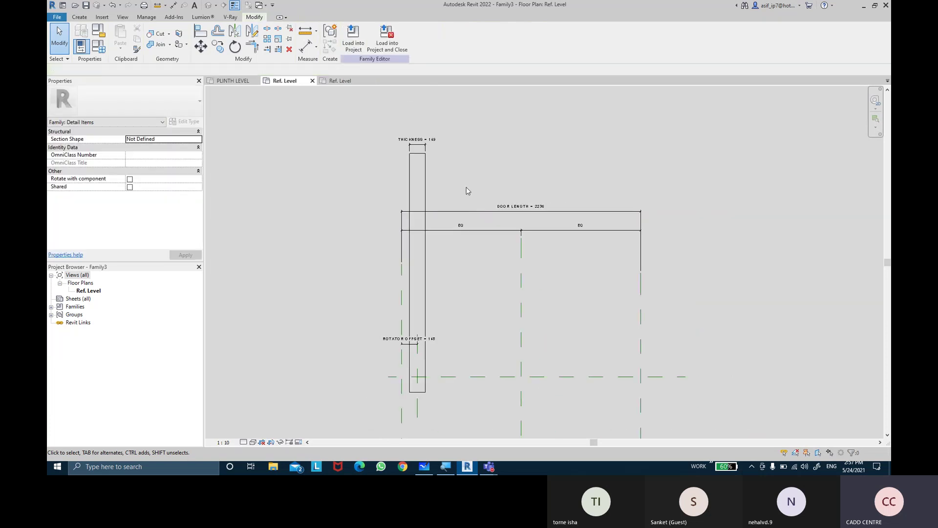
scroll(457, 178, "up", 2)
scroll(457, 177, "up", 1)
middle_click_drag(419, 281, 459, 169)
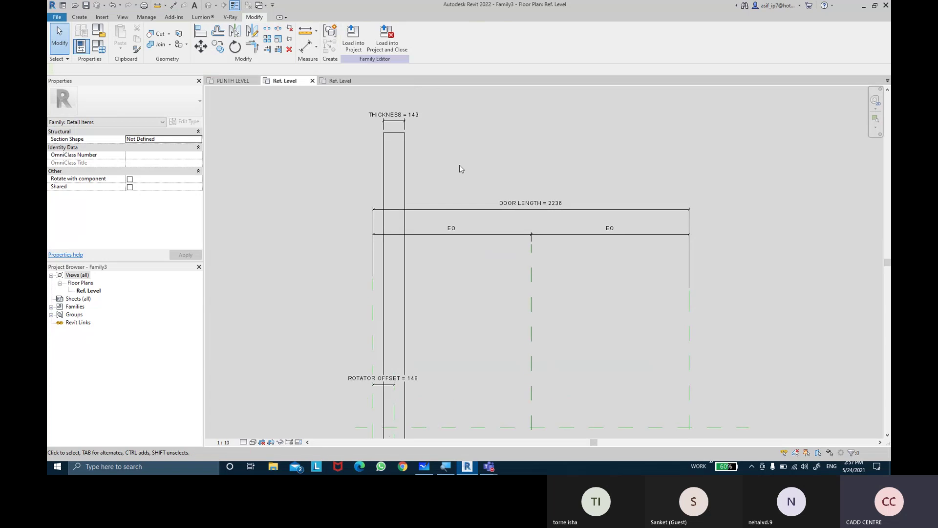
scroll(462, 166, "down", 1)
scroll(472, 162, "down", 1)
Step: Dimension the vertical panel's full 2233 length alongside it
key("d")
key("i")
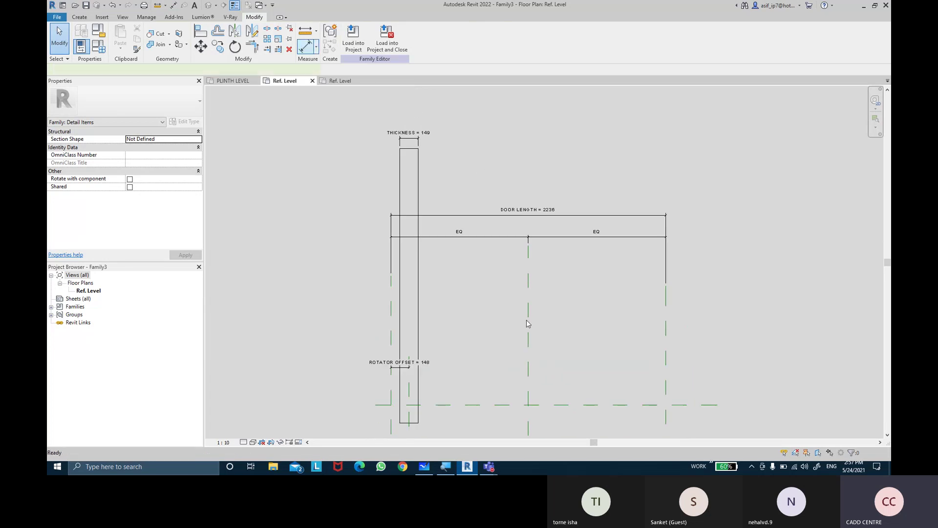
scroll(430, 386, "up", 2)
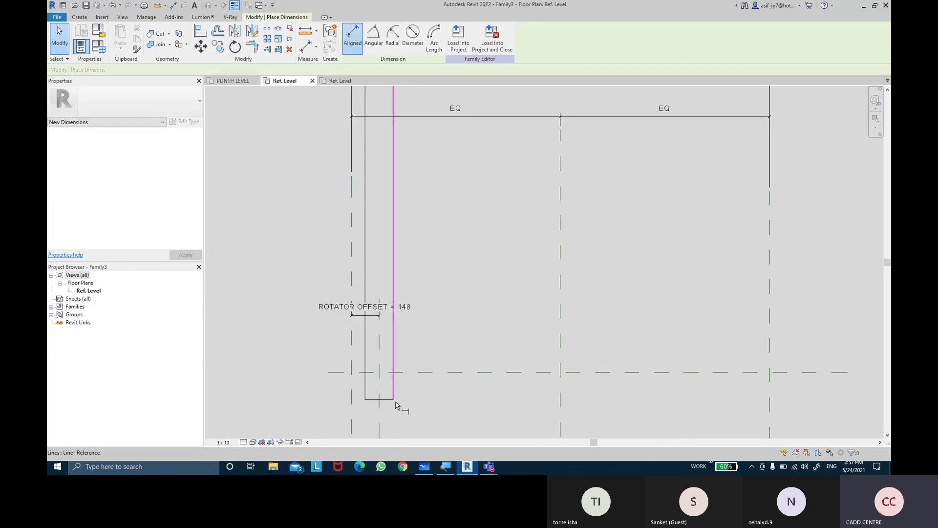
left_click(391, 275)
middle_click_drag(391, 275, 409, 324)
middle_click_drag(409, 108, 410, 195)
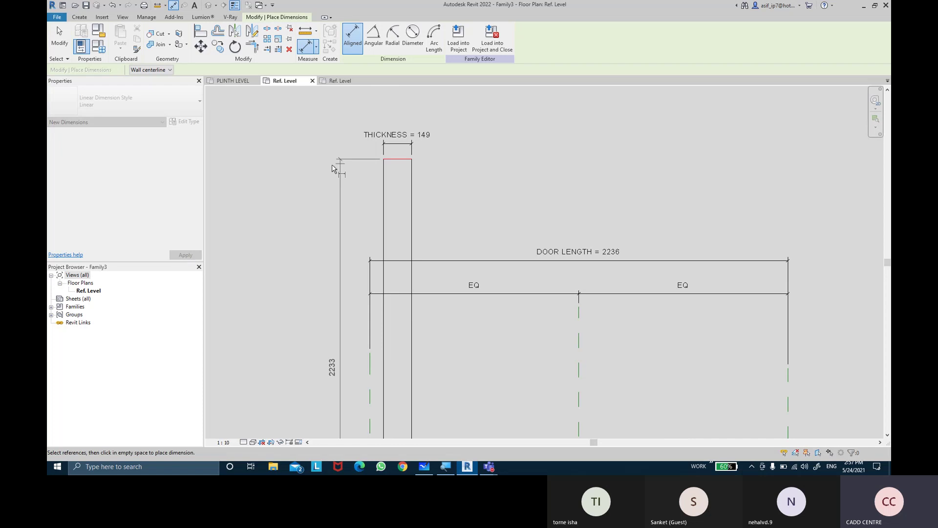
left_click(317, 361)
key("Escape")
scroll(453, 313, "down", 2)
mouse_move(452, 318)
middle_mouse_down()
mouse_move(423, 221)
mouse_move(425, 269)
middle_mouse_up()
key("Escape")
scroll(420, 234, "up", 1)
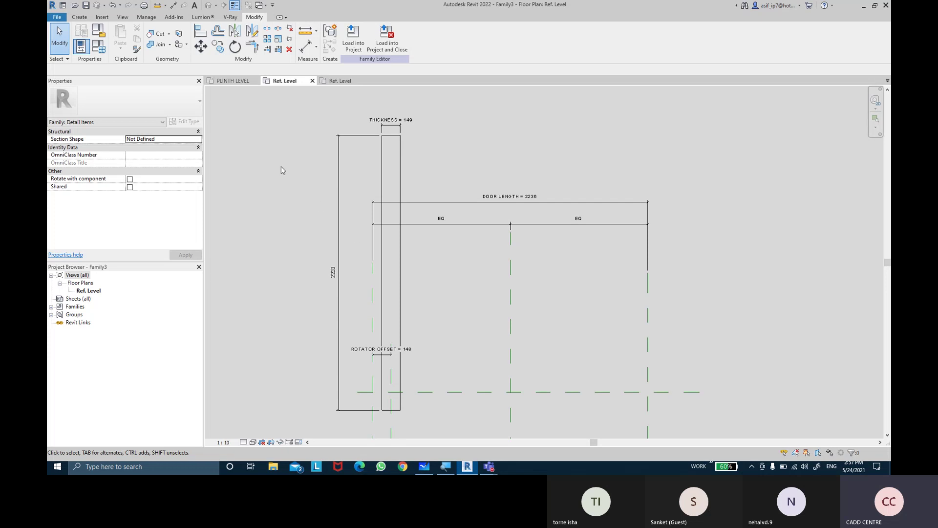
Step: Review the family types, then label the 2233 dimension with a new SINGLE PANEL LENGTH parameter
left_click(103, 46)
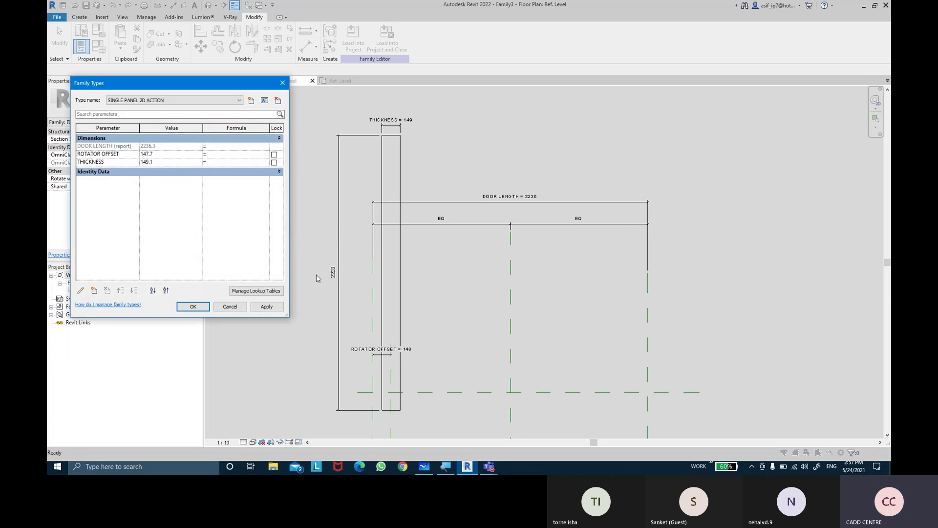
left_click(193, 307)
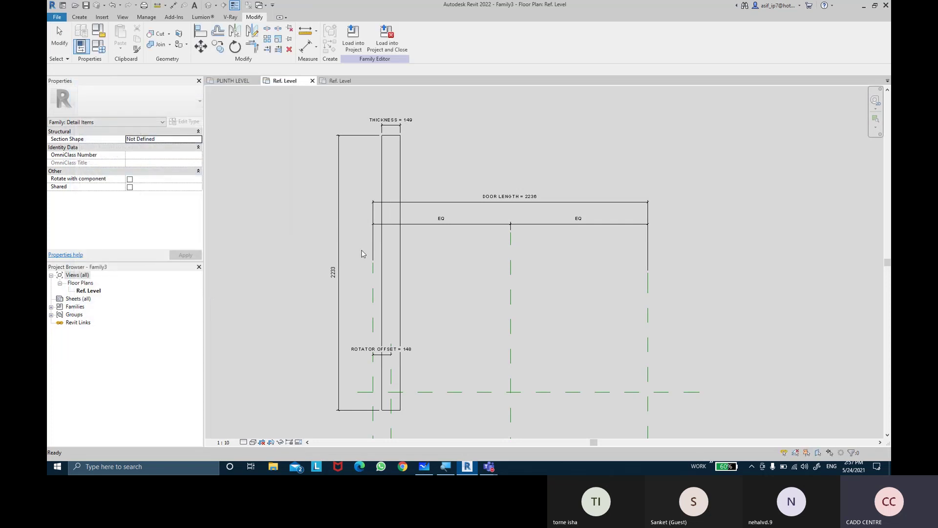
left_click(339, 210)
left_click(436, 38)
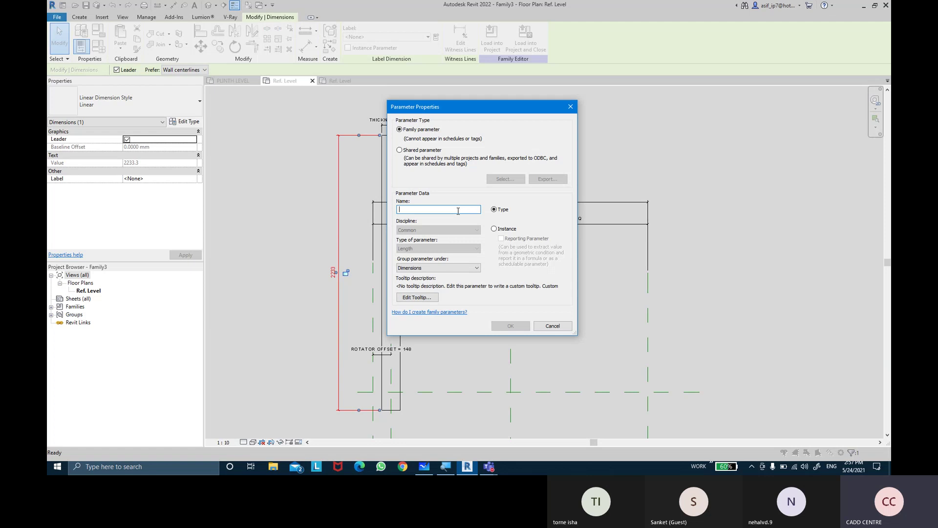
type("PANEL LENGTH")
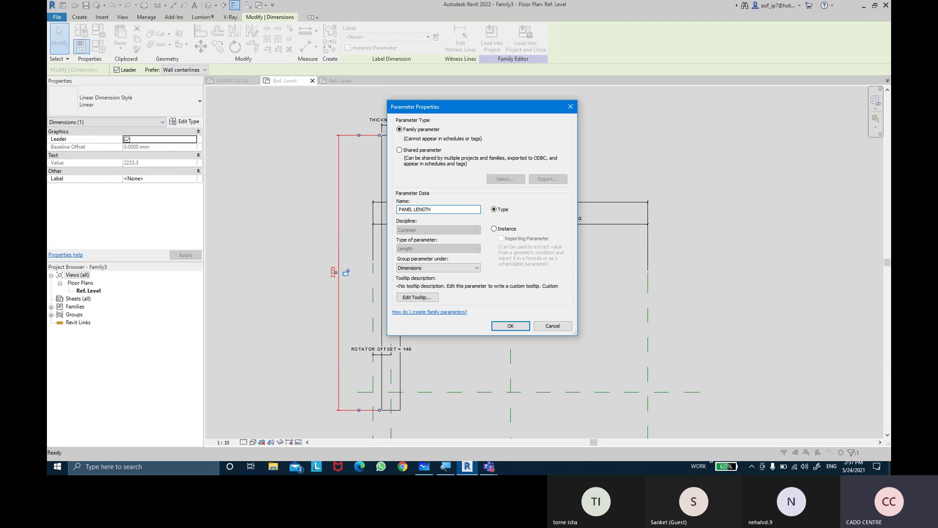
left_click(398, 209)
type("SI")
type("NGLE")
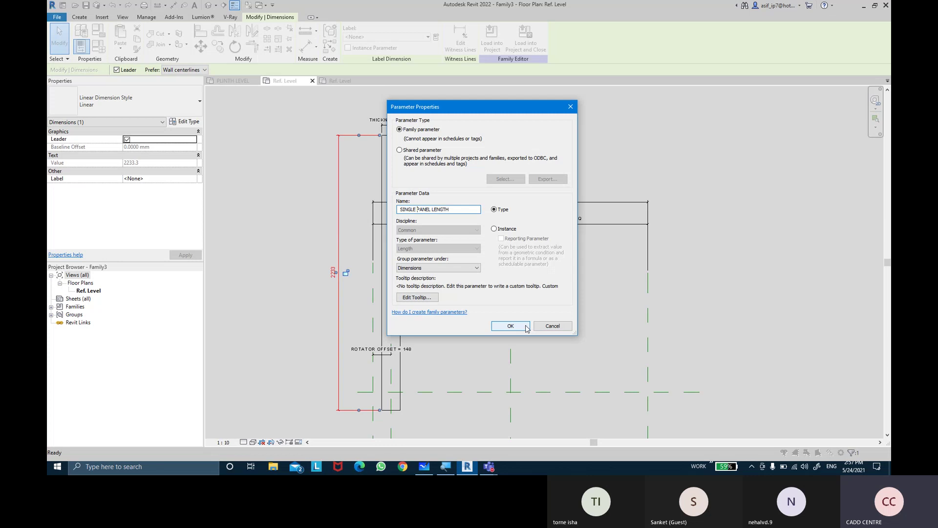
left_click(511, 326)
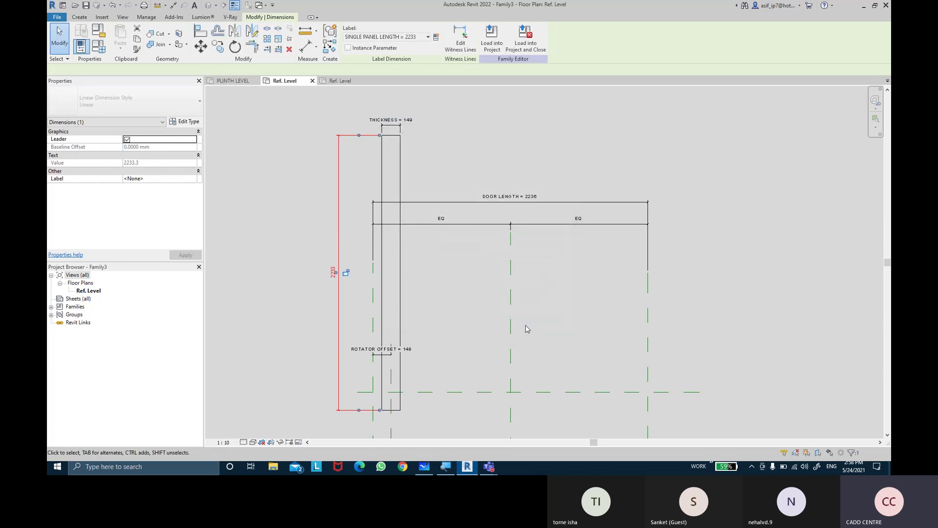
Step: Open Family Types and select the DOOR LENGTH parameter name to copy it
left_click(532, 318)
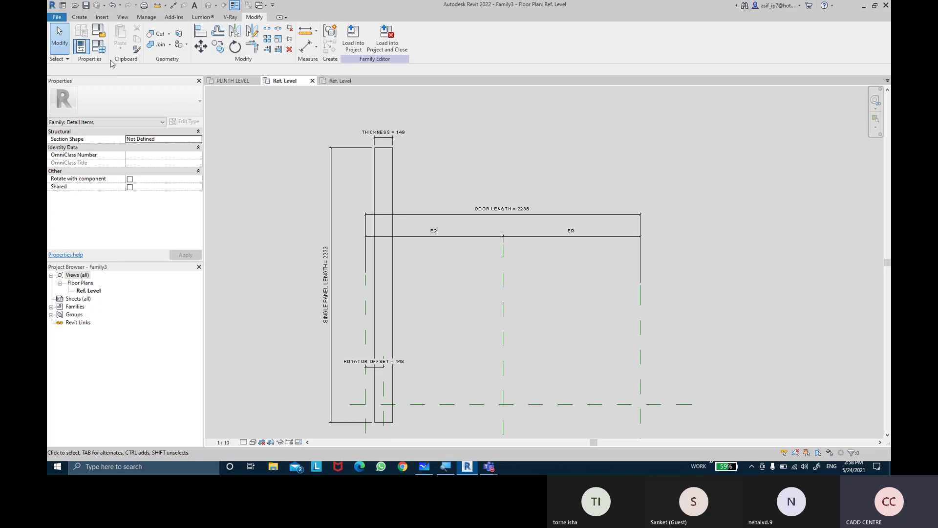
left_click(98, 46)
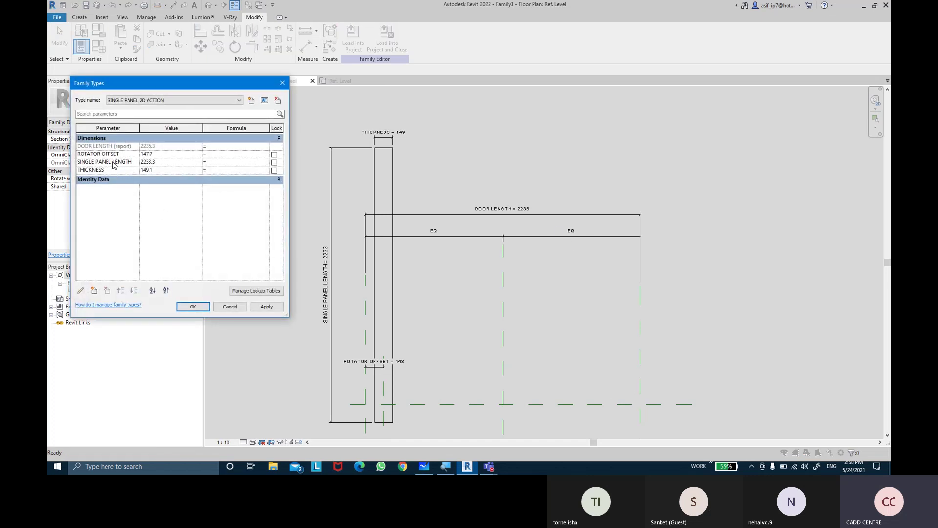
left_click(83, 148)
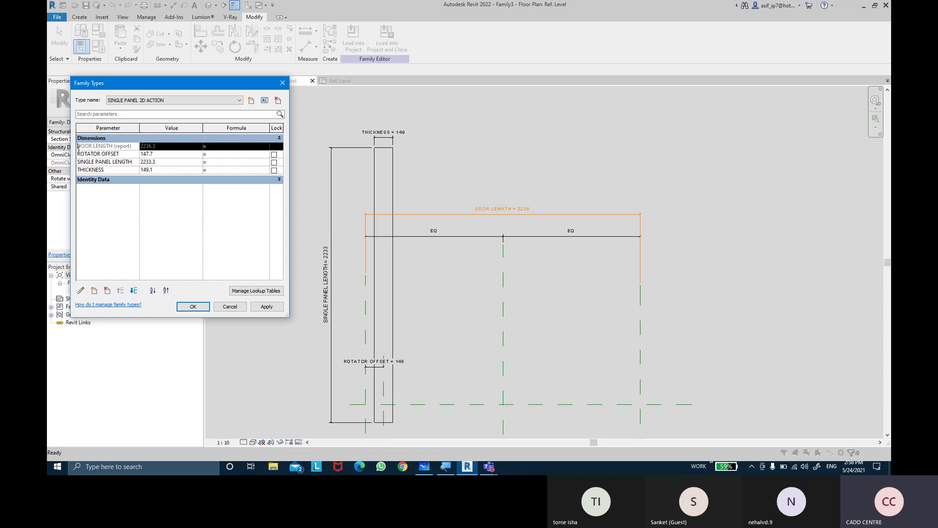
left_click_drag(79, 148, 113, 148)
left_click(222, 163)
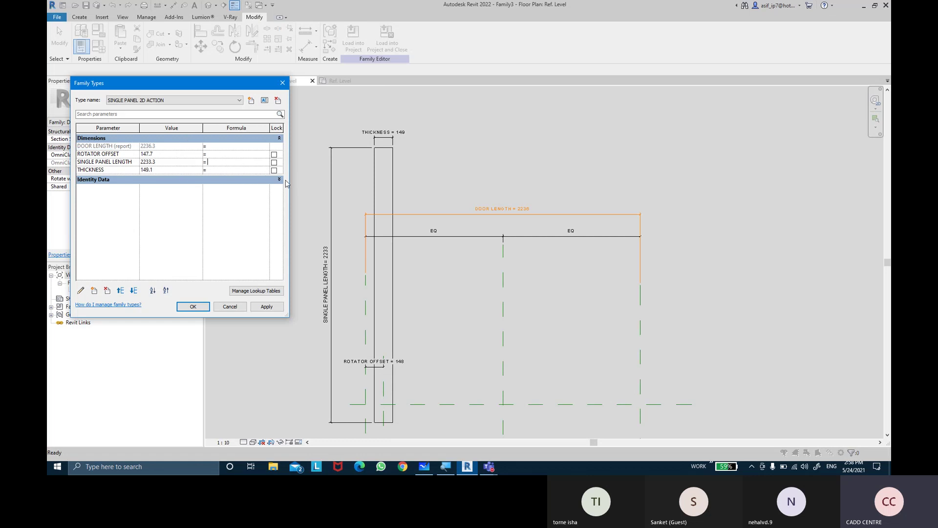
Step: Widen the dialog and its columns, then paste DOOR LENGTH as SINGLE PANEL LENGTH's formula
left_click_drag(289, 181, 513, 181)
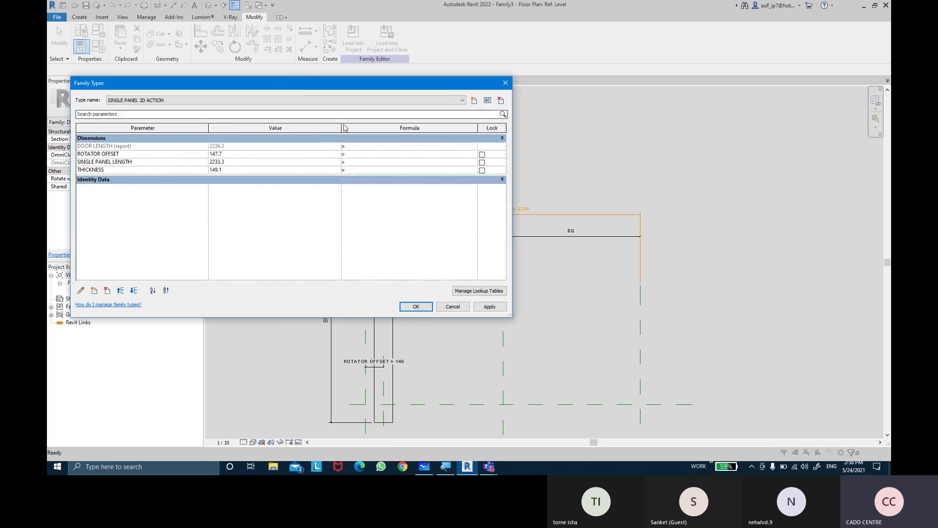
left_click_drag(247, 139, 238, 141)
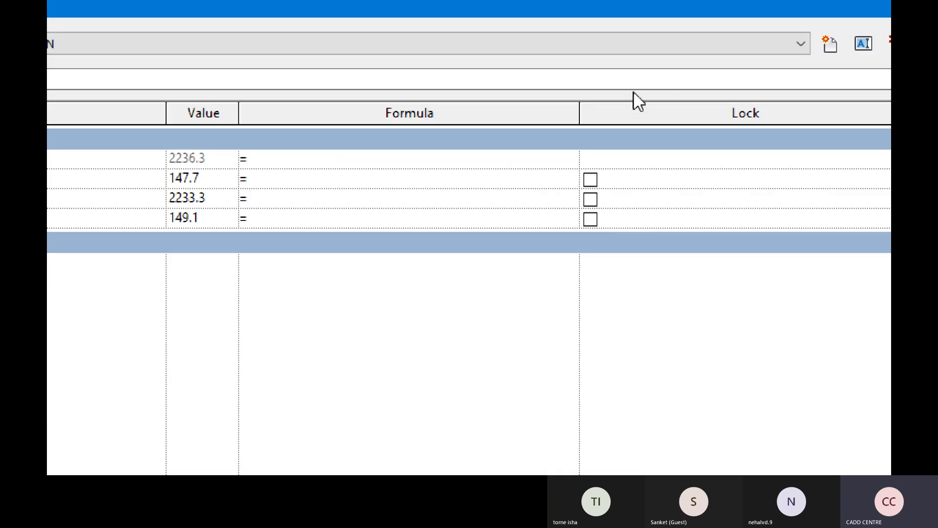
left_click_drag(584, 109, 814, 115)
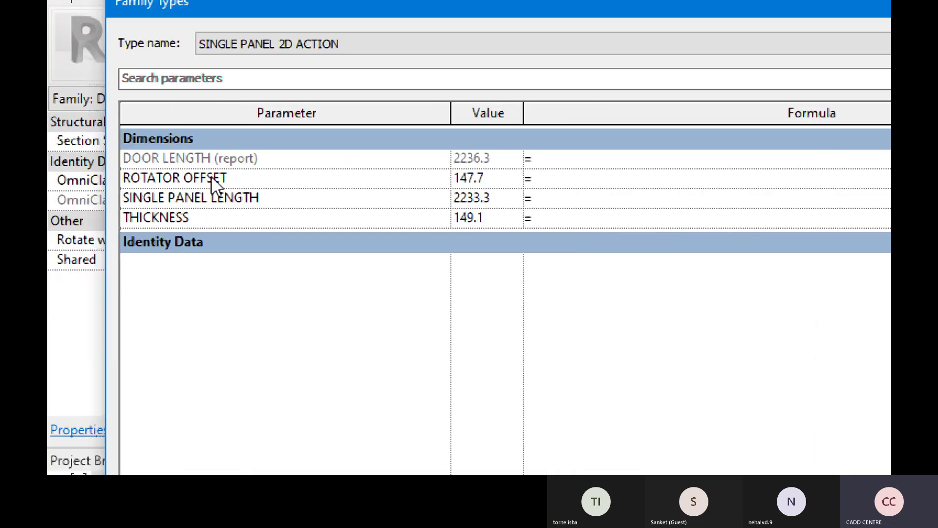
left_click(212, 160)
left_click_drag(212, 159, 117, 157)
key("ctrl+c")
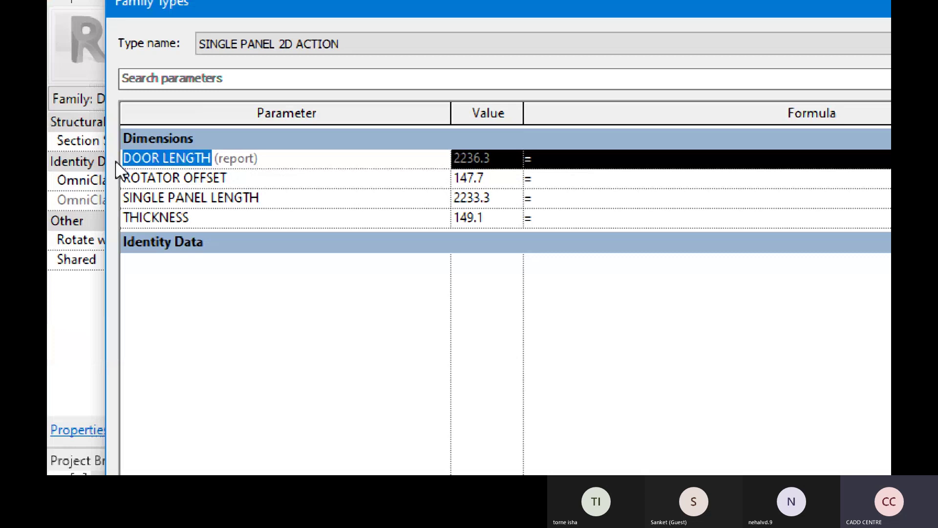
left_click(565, 198)
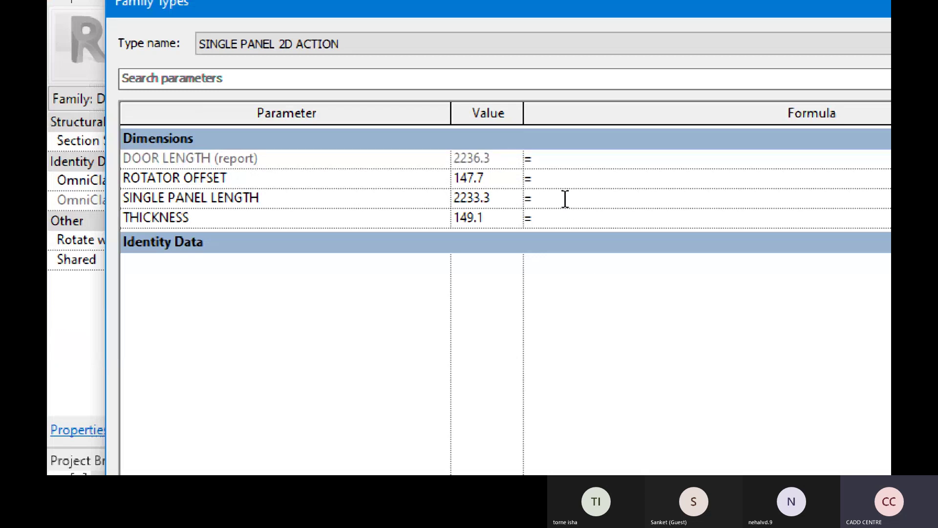
key("ctrl+v")
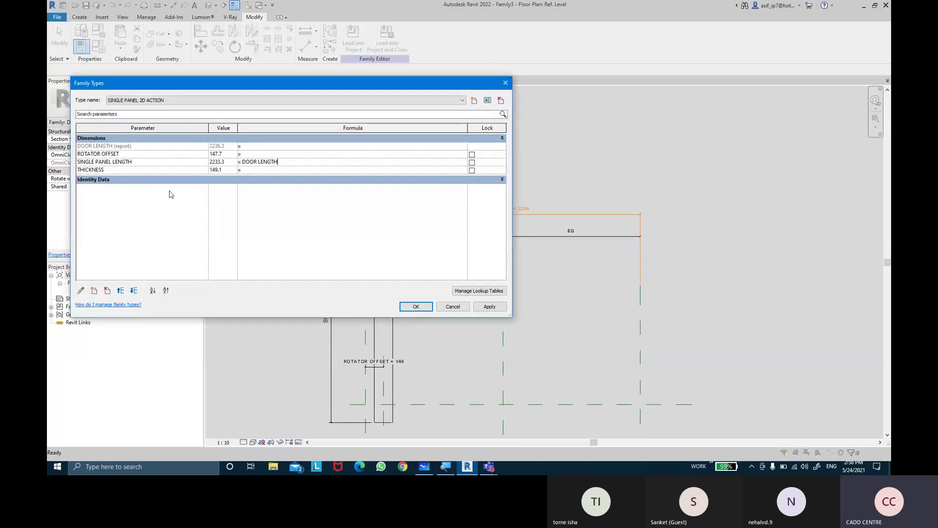
Step: Dismiss the reporting-parameter warning and clear SINGLE PANEL LENGTH's DOOR LENGTH formula
left_click(96, 292)
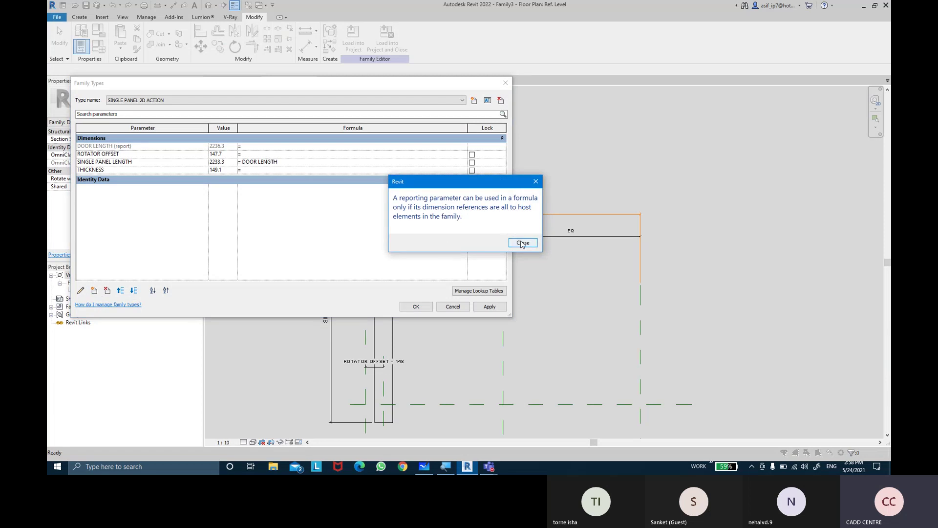
key("Return")
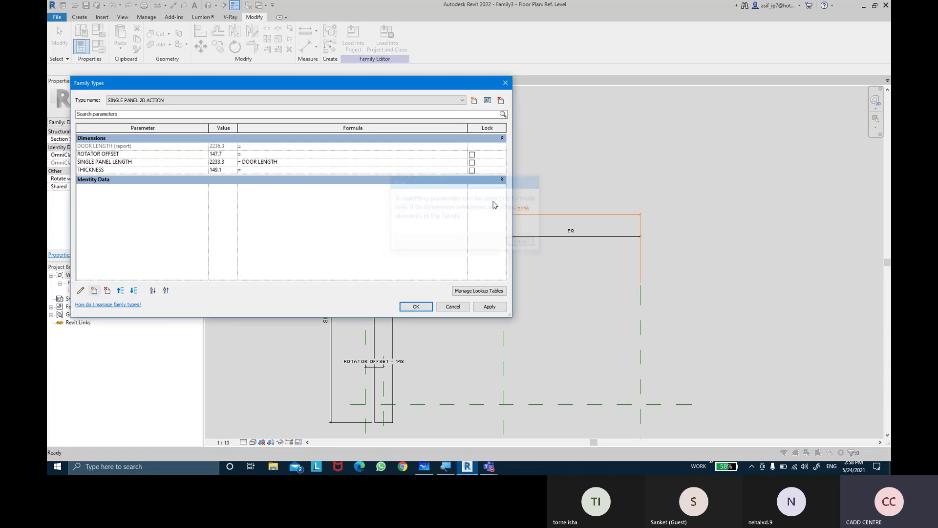
left_click(302, 164)
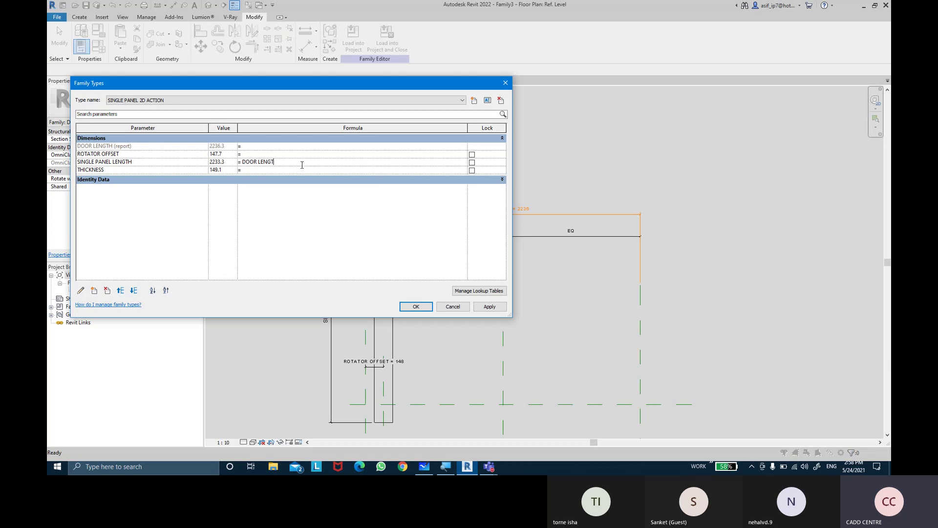
key("BackSpace")
key("BackSpace")
key("BackSpace")
Step: Add a new family parameter named SHIM SPACE
left_click(95, 292)
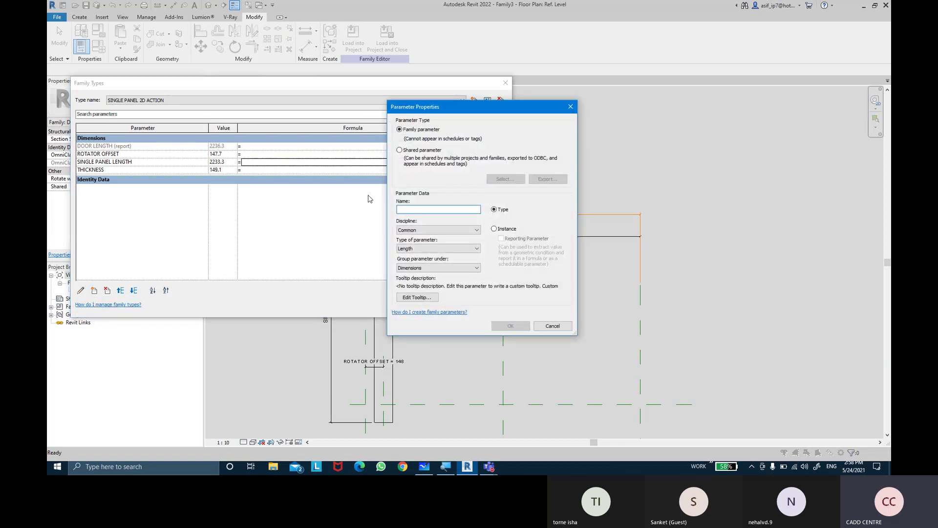
type("SHIM SPACE")
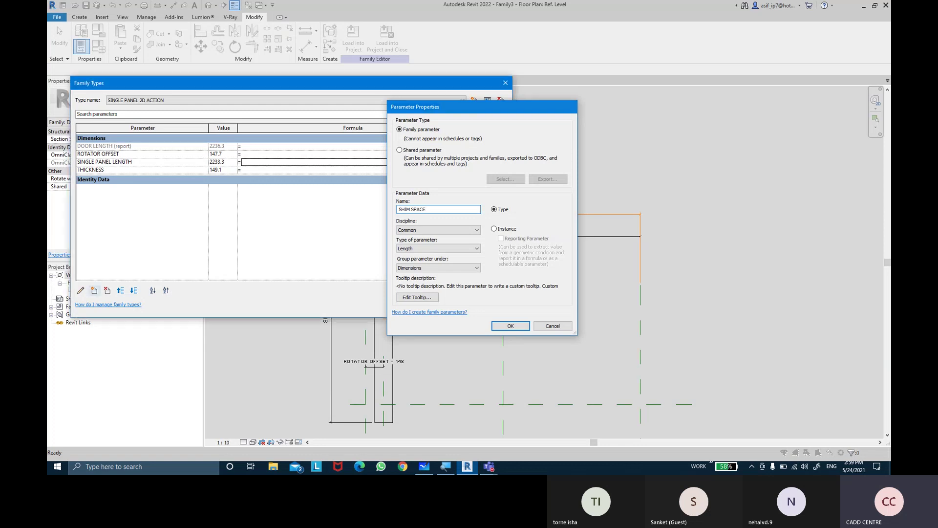
key("Return")
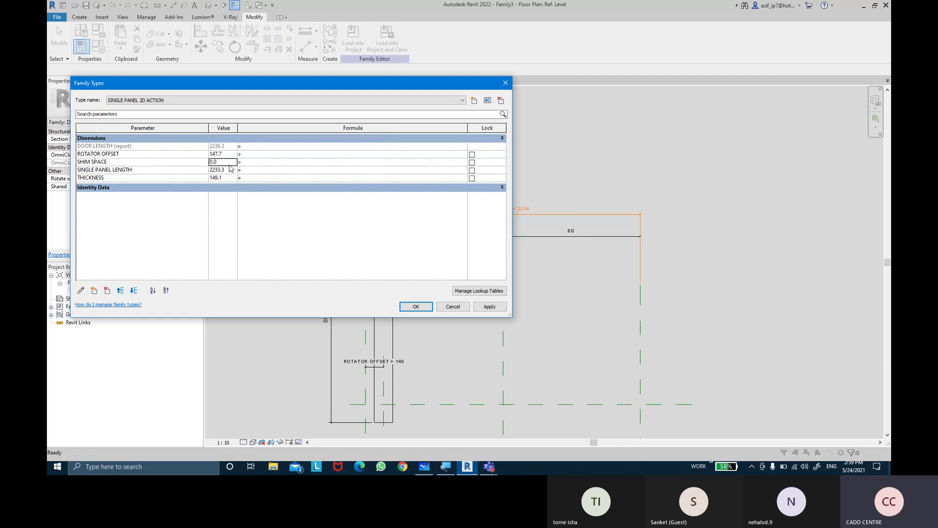
Step: Give SHIM SPACE a value of 1.5
left_click(229, 164)
type("1.5")
key("Tab")
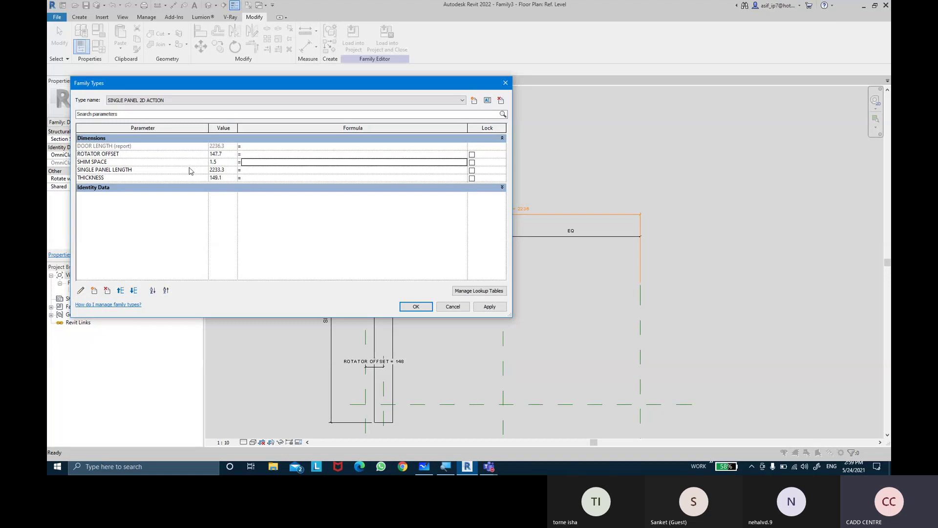
Step: Retry DOOR LENGTH as SINGLE PANEL LENGTH's formula, then delete it after the warning
left_click(255, 172)
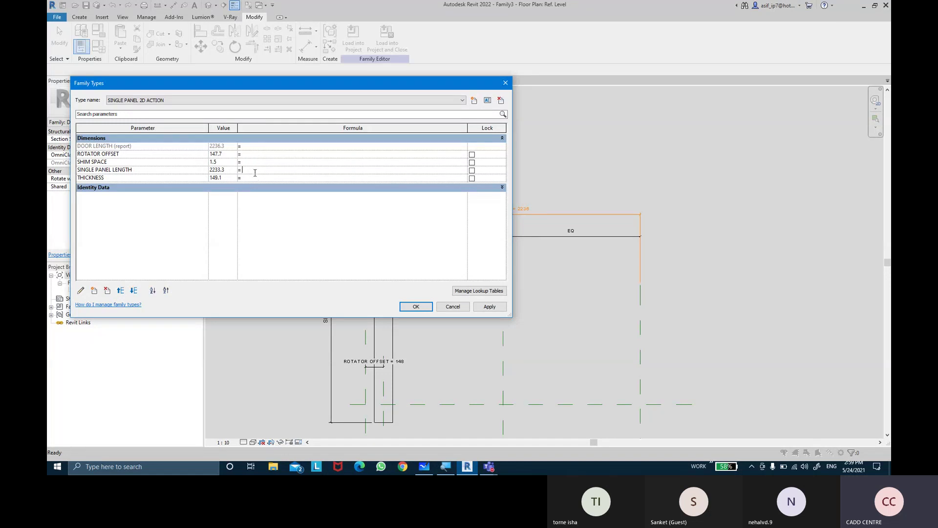
type("DOOR LENGTH")
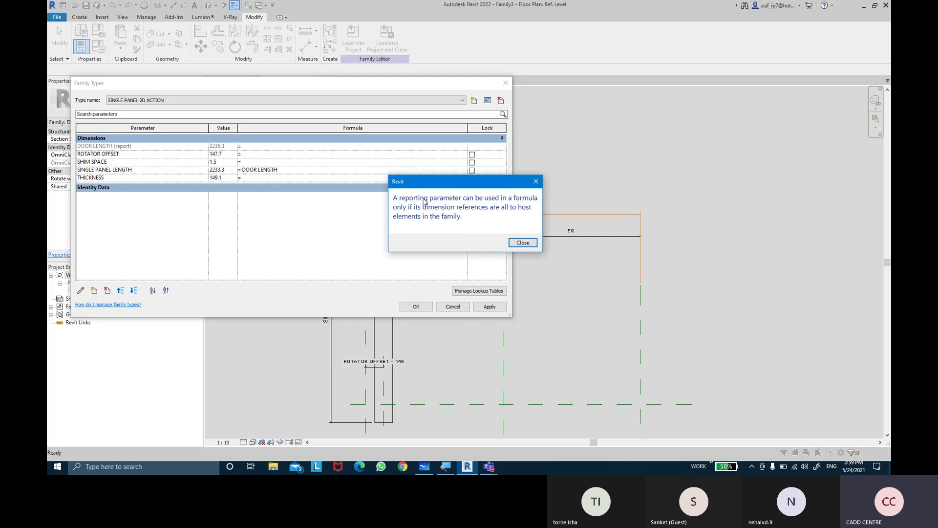
left_click(524, 245)
left_click(523, 243)
left_click_drag(305, 168, 208, 174)
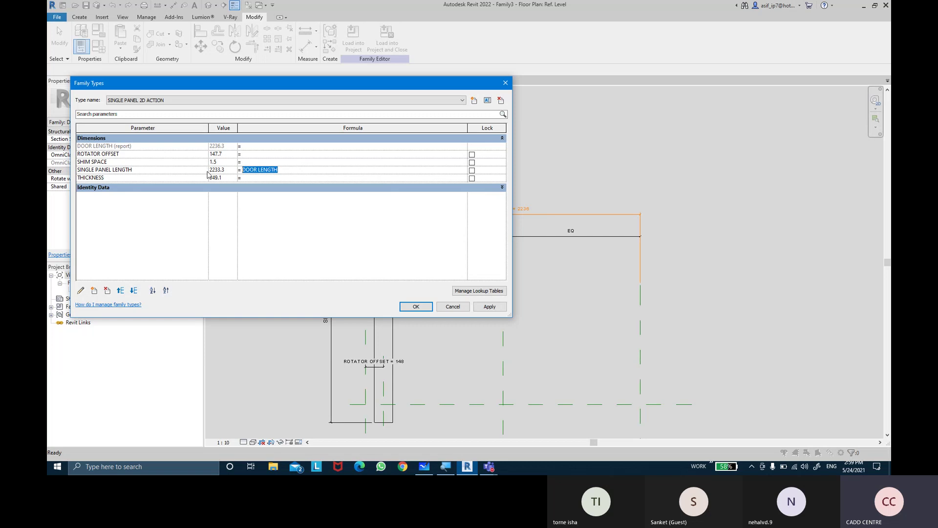
key("BackSpace")
left_click(123, 173)
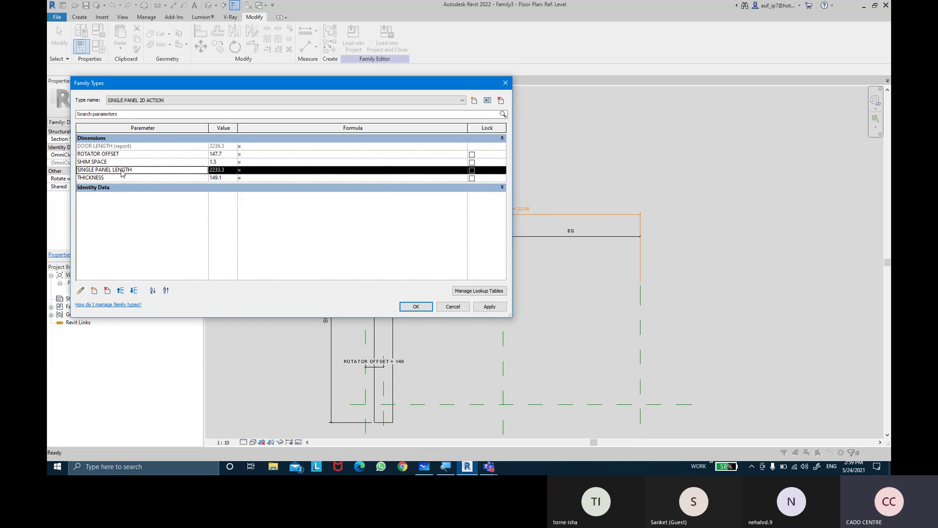
left_click(119, 171)
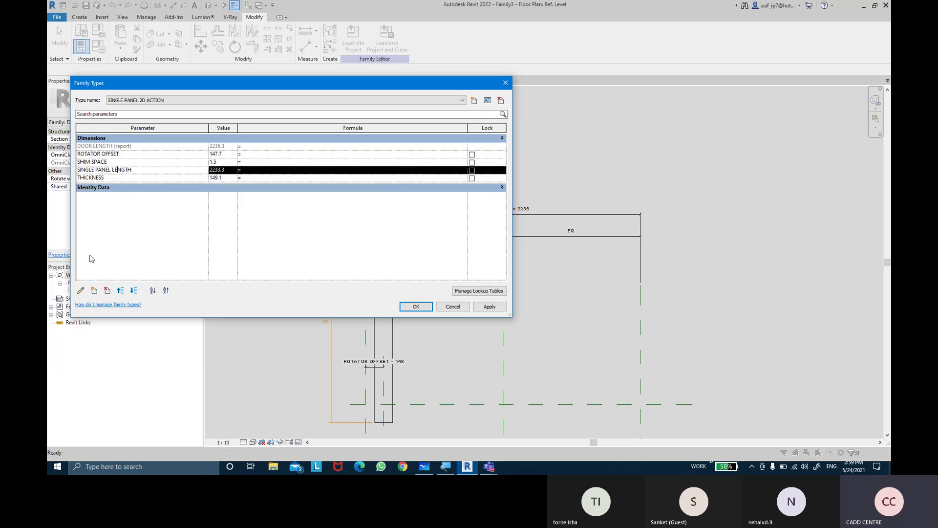
Step: Change SINGLE PANEL LENGTH to an instance parameter
left_click(81, 291)
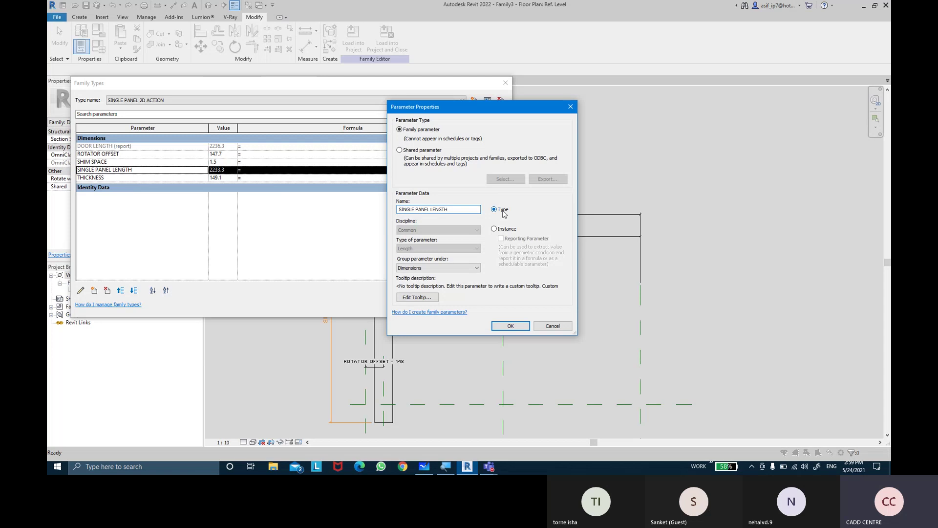
left_click(507, 229)
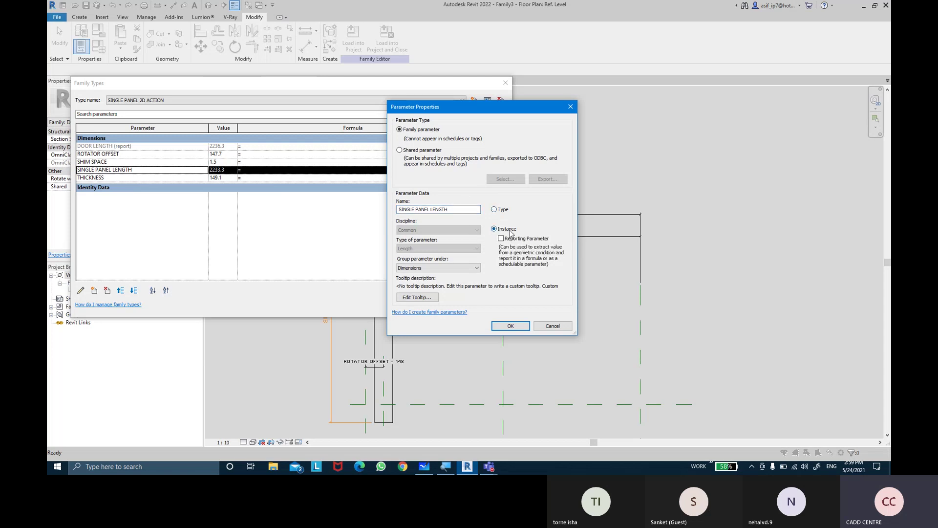
left_click(513, 329)
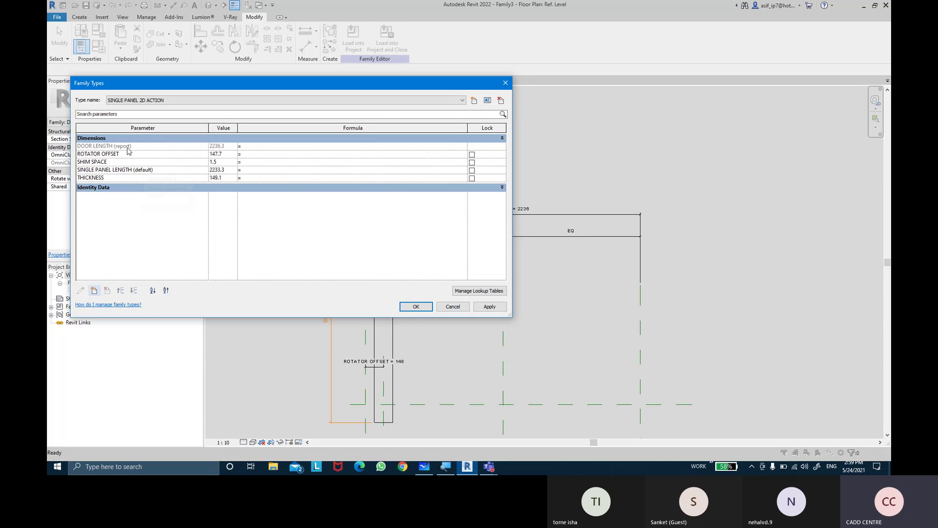
Step: Paste DOOR LENGTH into SINGLE PANEL LENGTH's formula again, then delete it after the warning
left_click(112, 148)
left_click_drag(112, 146, 77, 146)
key("ctrl+c")
left_click(253, 171)
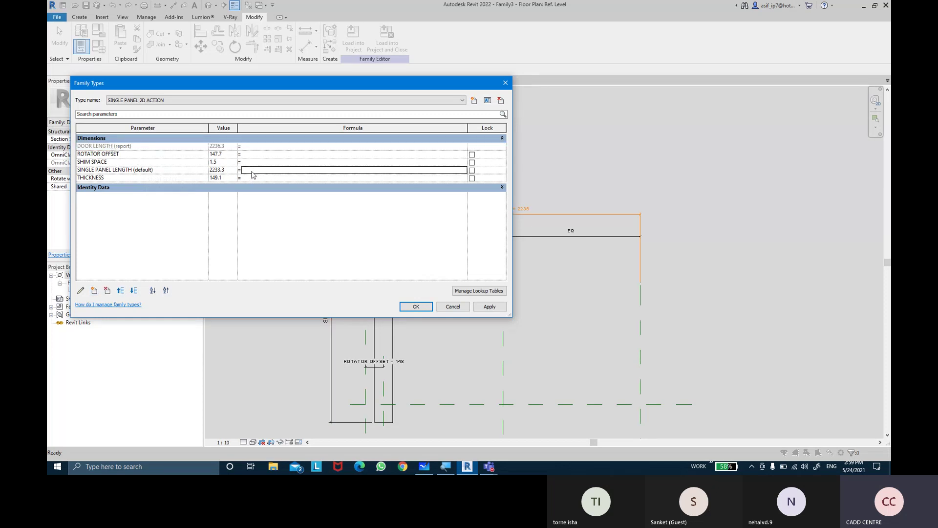
key("ctrl+v")
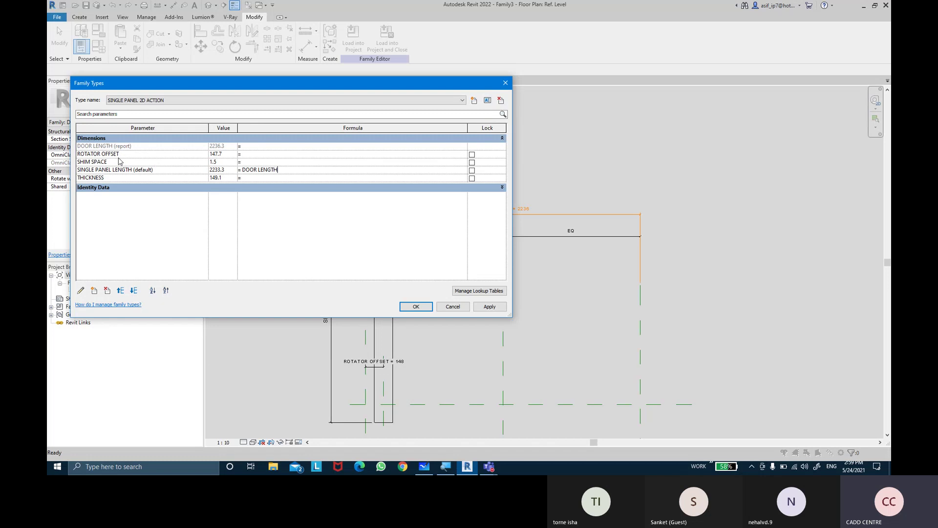
left_click(116, 164)
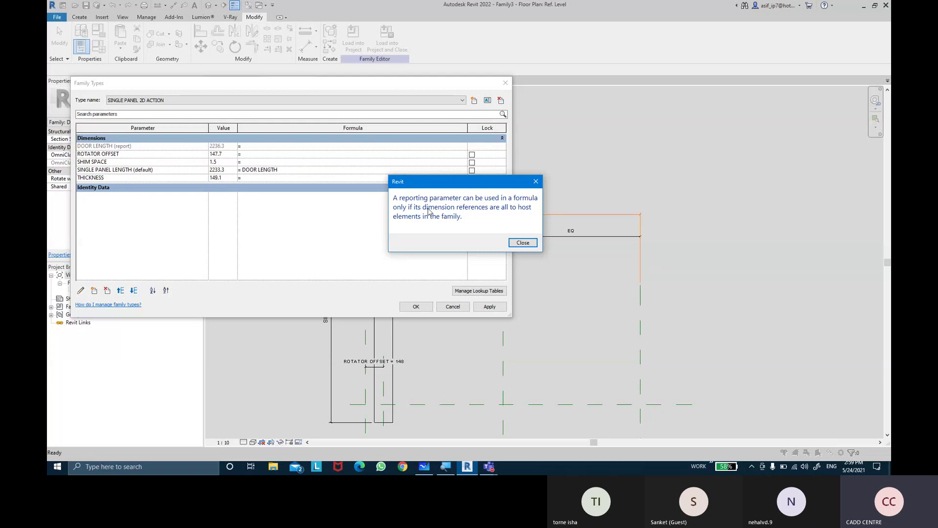
left_click(523, 243)
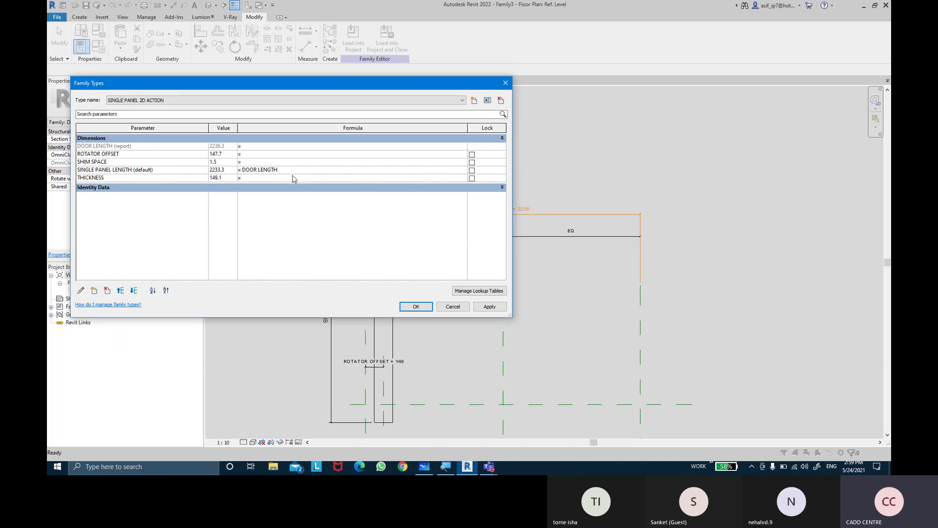
left_click_drag(276, 170, 232, 169)
key("Delete")
left_click(188, 146)
left_click(184, 167)
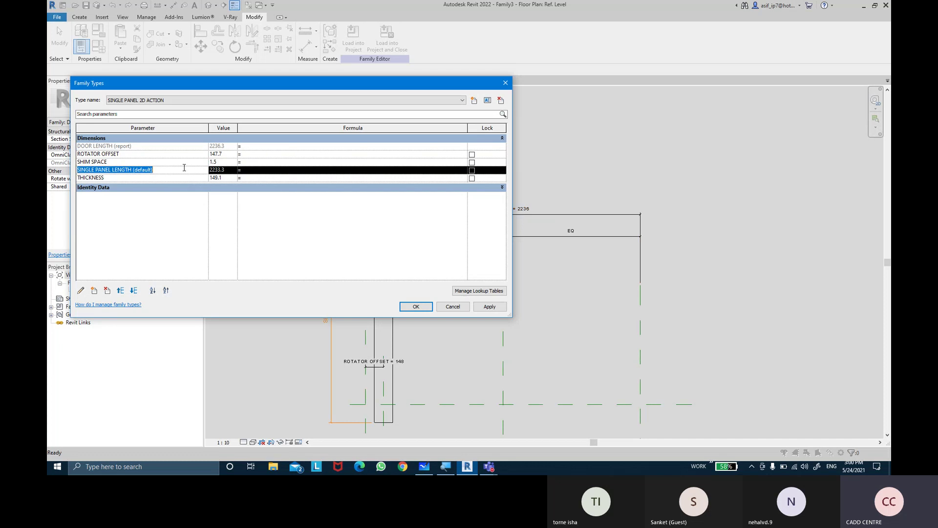
left_click(480, 307)
left_click(112, 147)
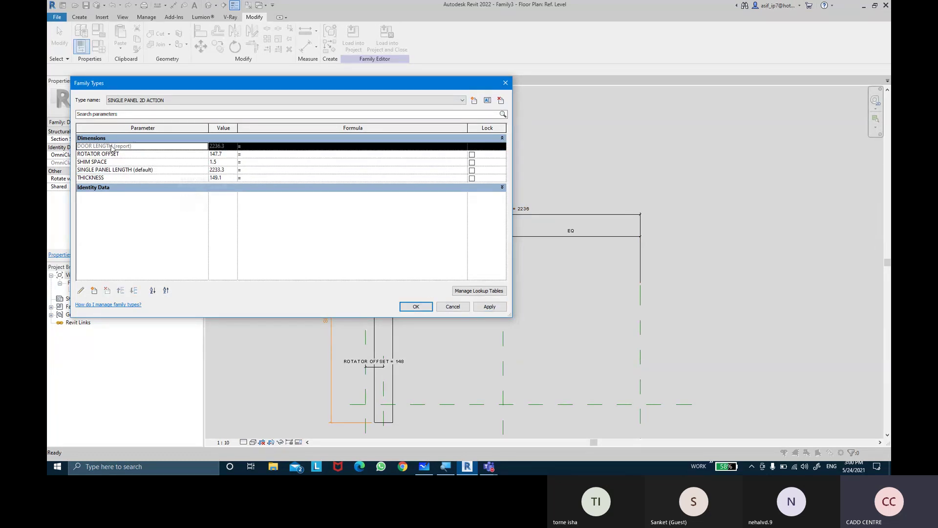
left_click_drag(113, 146, 65, 145)
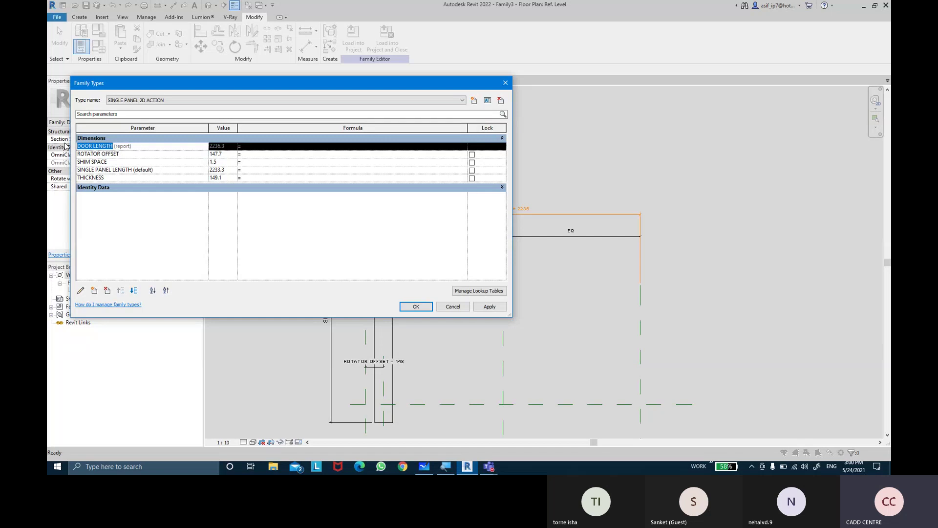
left_click(261, 171)
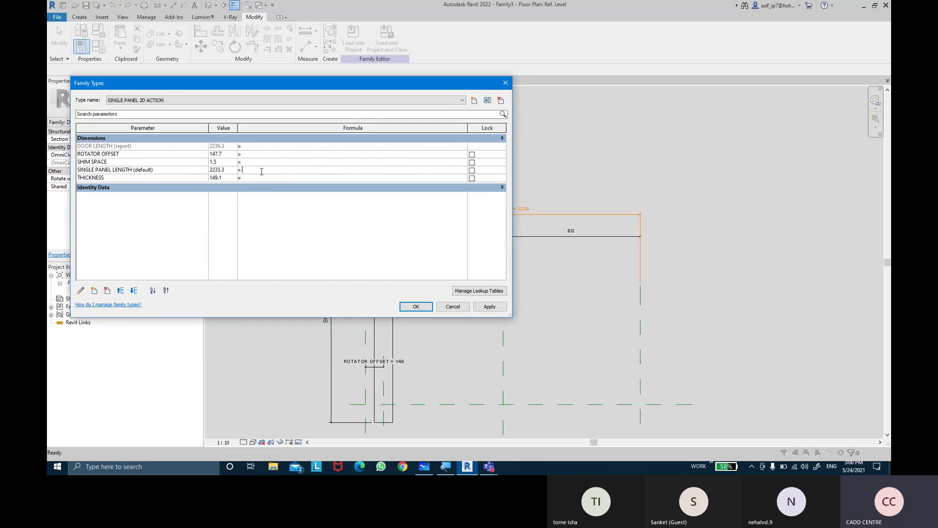
key("ctrl+v")
left_click(137, 177)
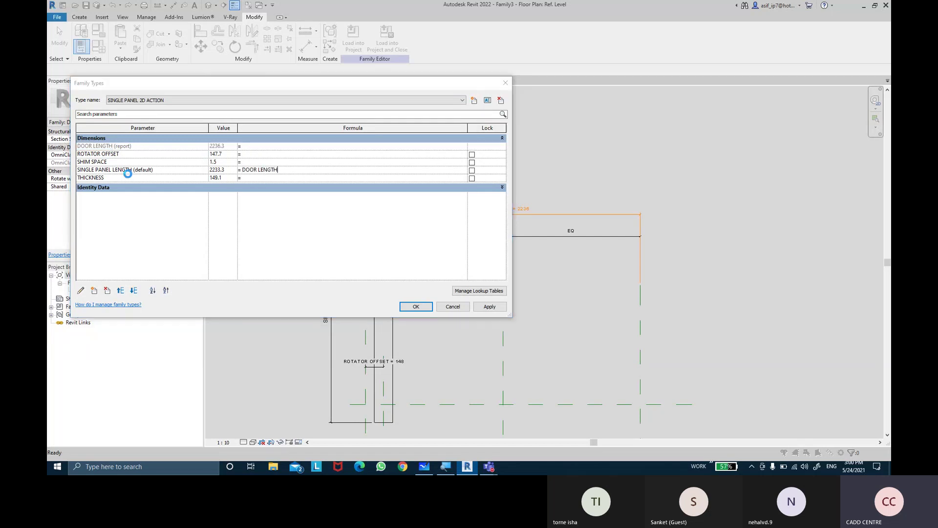
left_click(523, 242)
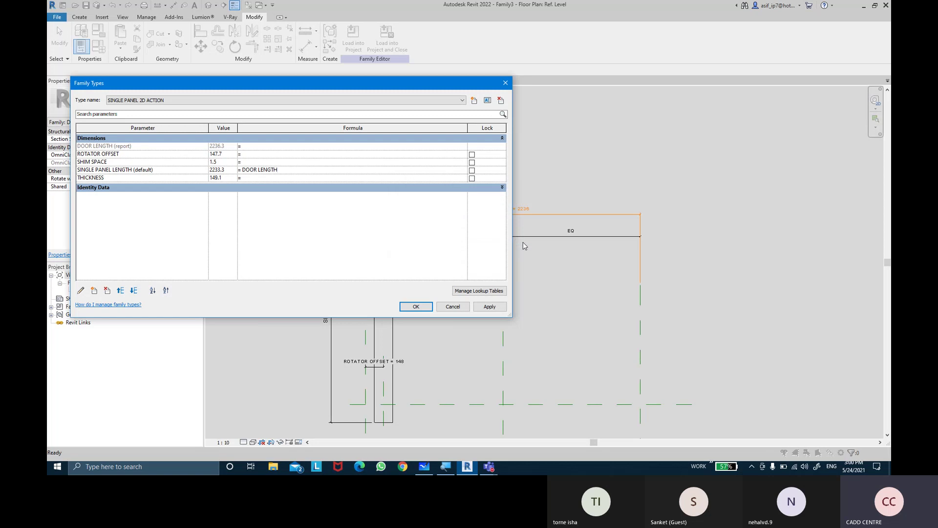
left_click(491, 308)
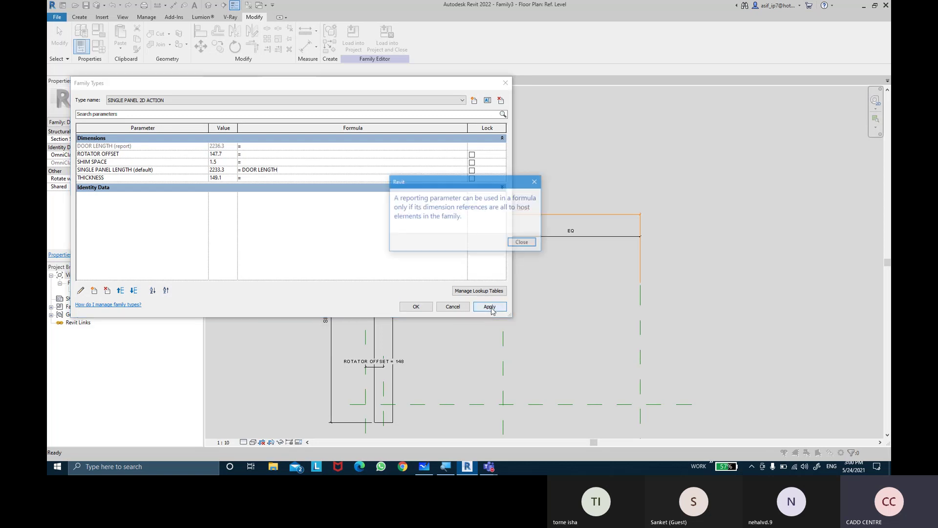
left_click(532, 245)
left_click(155, 153)
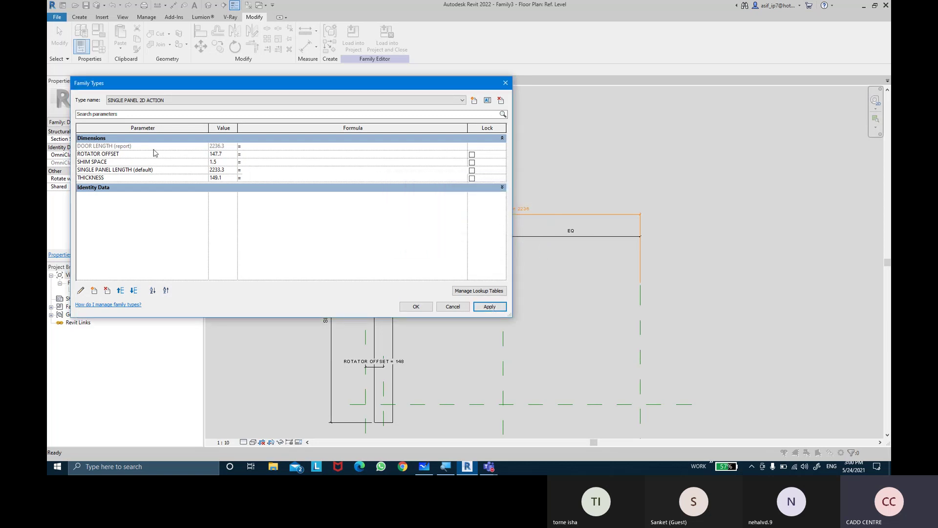
left_click(523, 242)
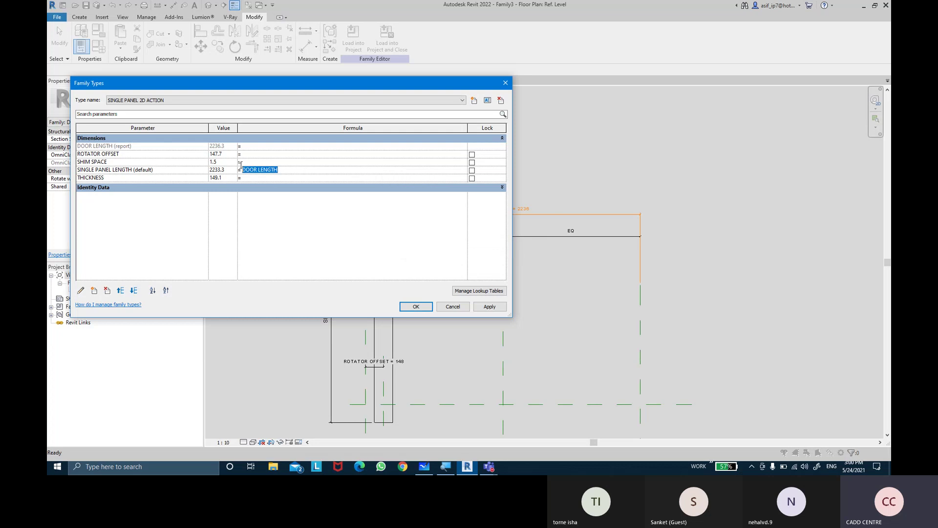
key("Delete")
left_click(176, 146)
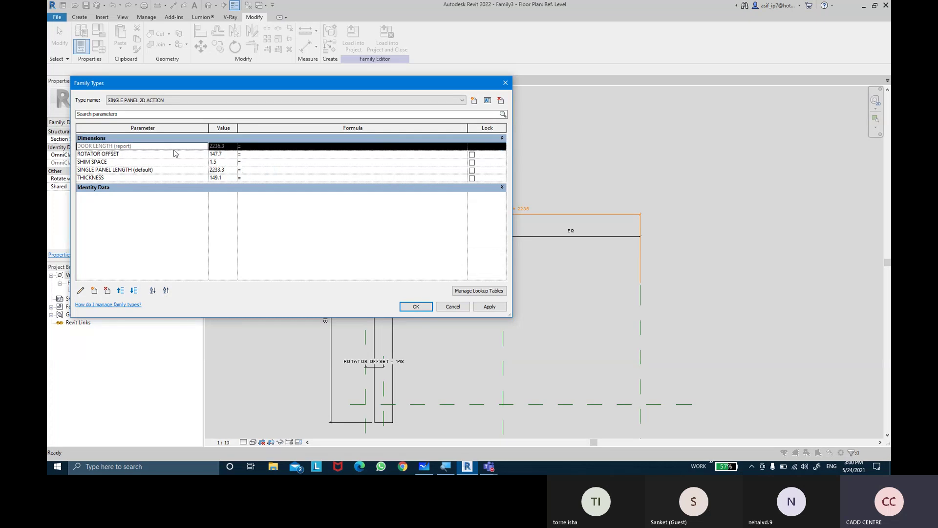
Step: Turn off Reporting Parameter on DOOR LENGTH so it becomes a normal parameter
left_click(81, 291)
left_click(501, 238)
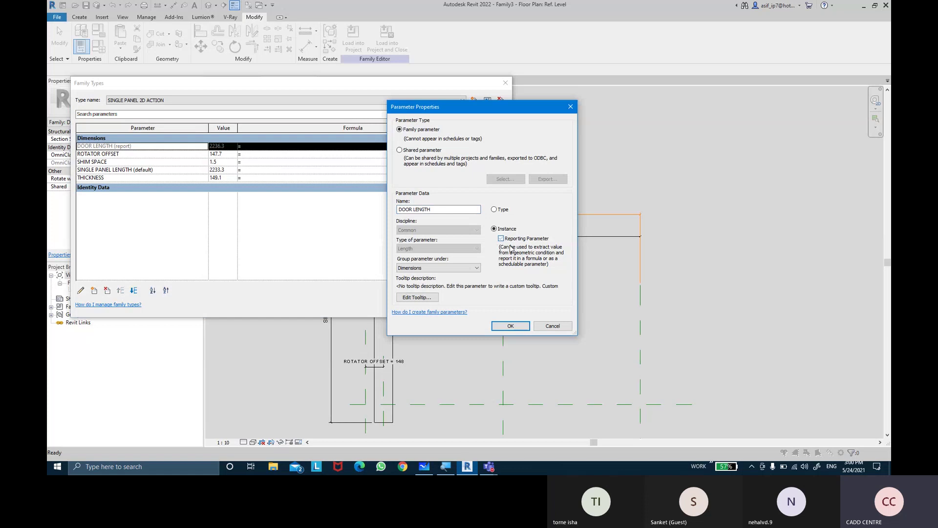
left_click(510, 326)
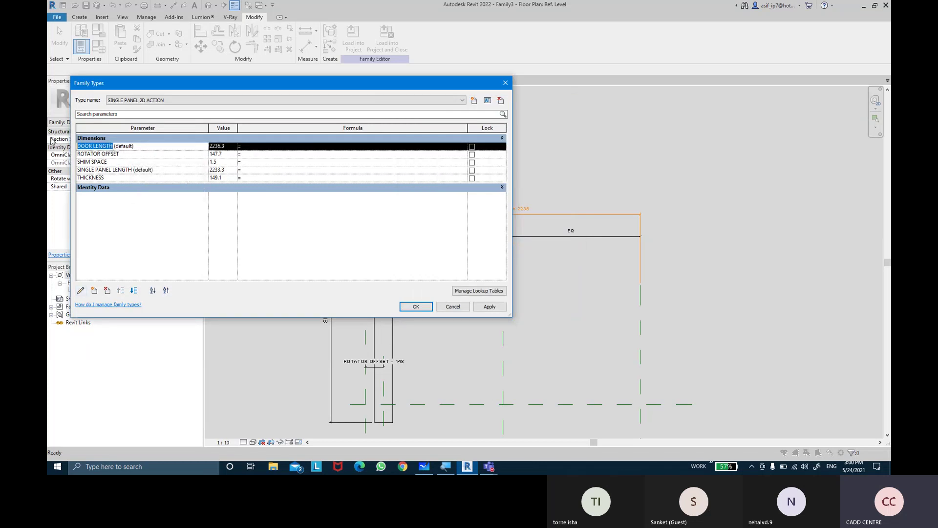
Step: Set SINGLE PANEL LENGTH's formula to DOOR LENGTH - SHIM SPACE - SHIM SPACE and apply it
left_click(265, 169)
type("DOOR LENGTH")
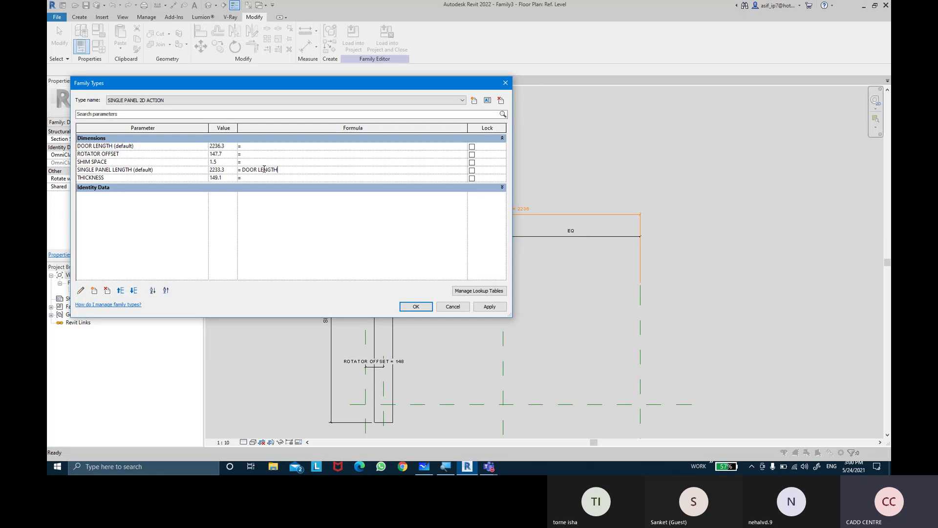
left_click(155, 154)
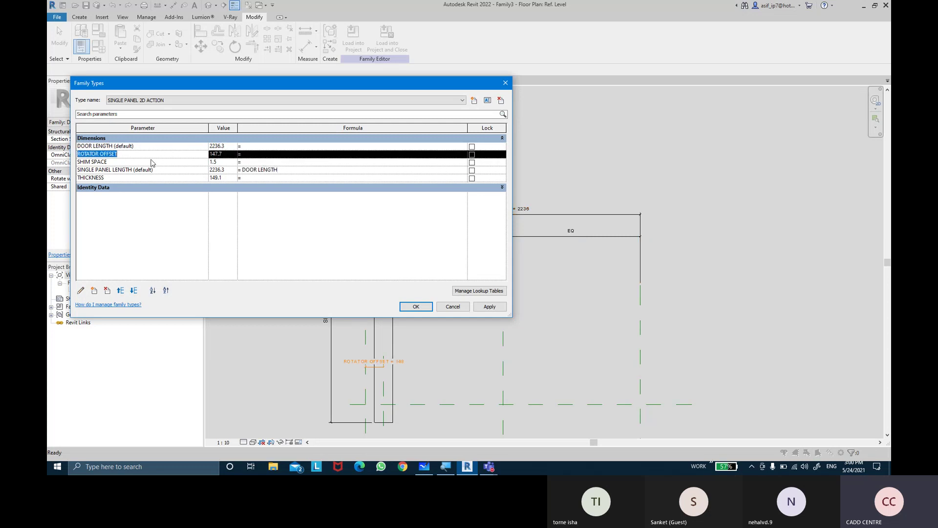
left_click(151, 160)
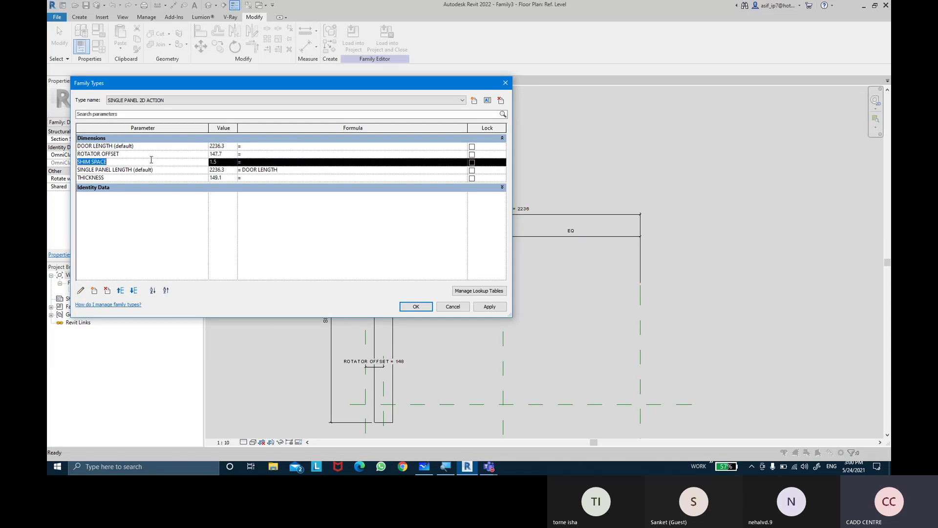
left_click(288, 170)
type("-")
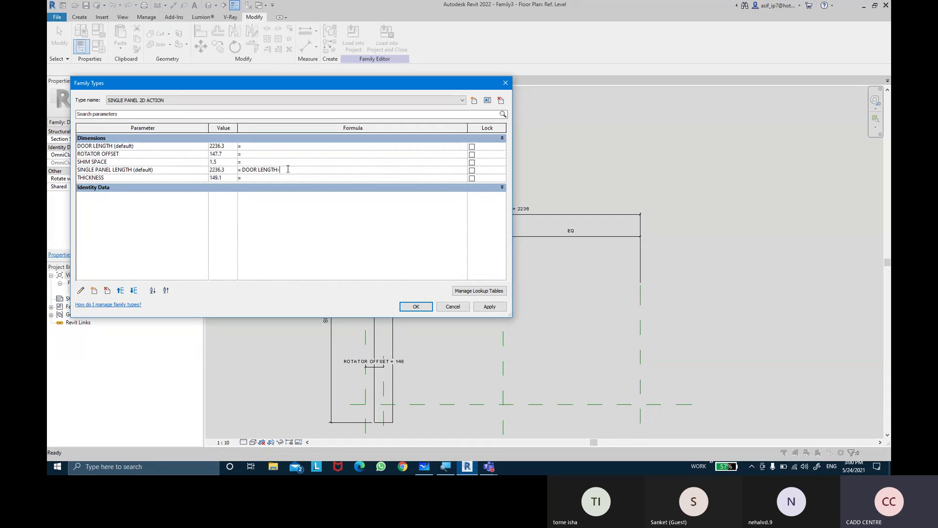
type("SHIM SPACE-")
type("SHIM SPACE")
key("Tab")
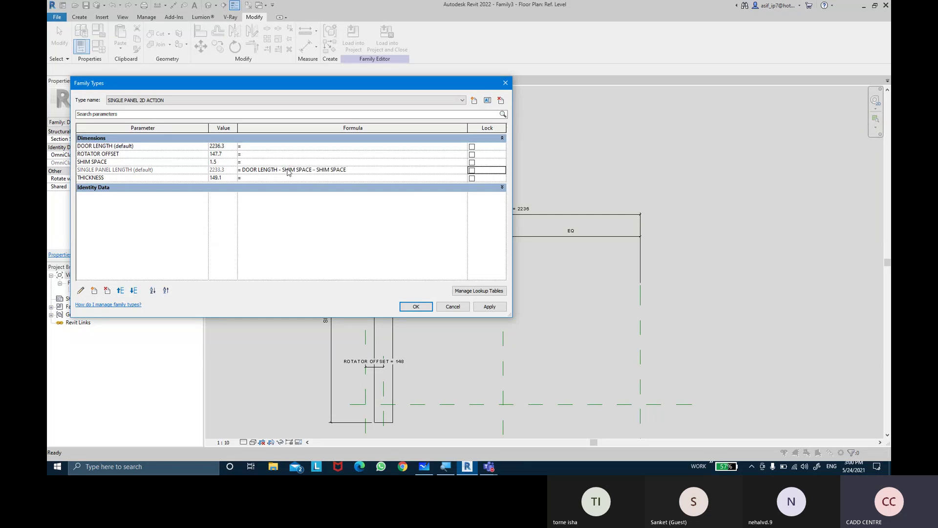
left_click(224, 174)
left_click(494, 307)
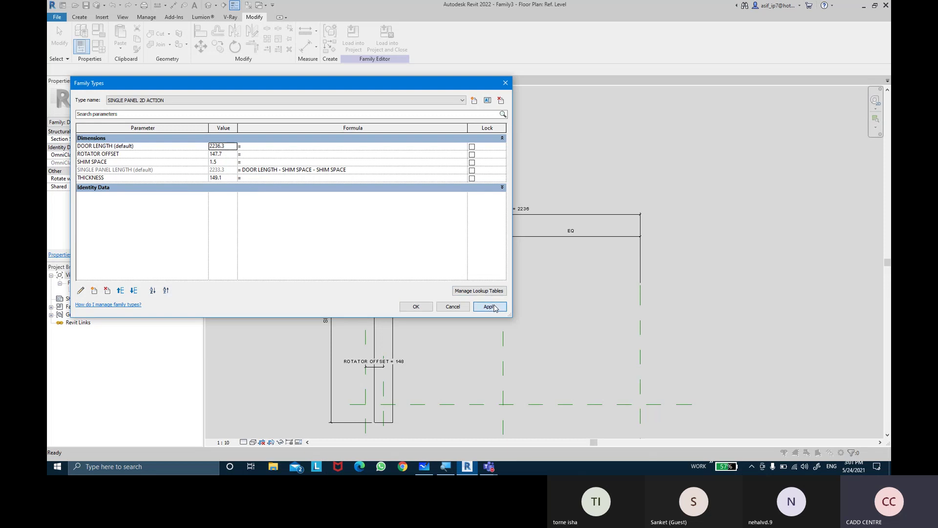
left_click(422, 310)
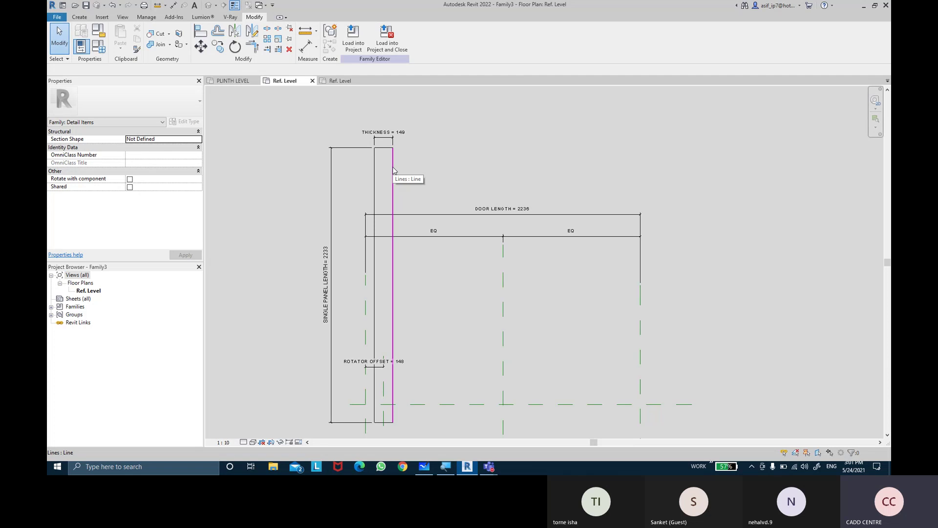
Step: Start the detail Line tool with its subcategory set to <Hidden Lines>
mouse_move(468, 183)
middle_mouse_down()
mouse_move(477, 158)
mouse_move(445, 145)
mouse_move(441, 169)
middle_mouse_up()
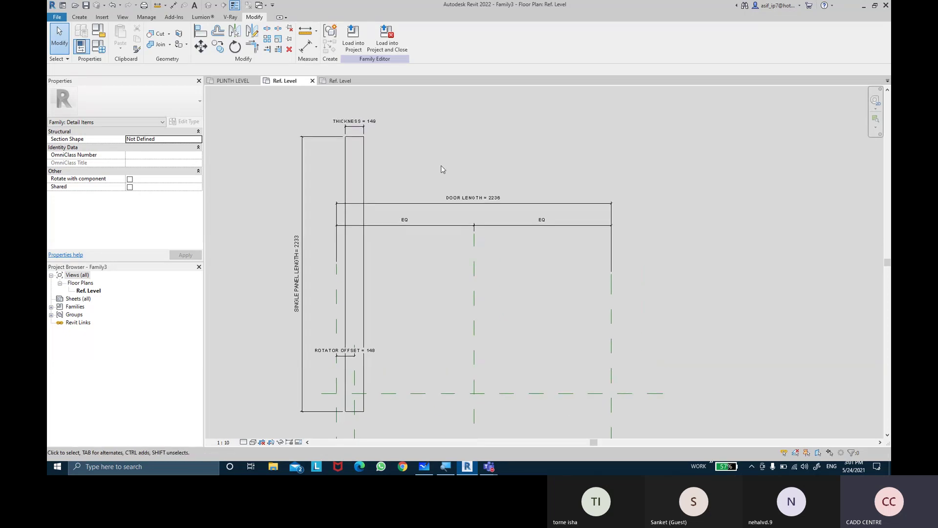
middle_click_drag(573, 234, 570, 223)
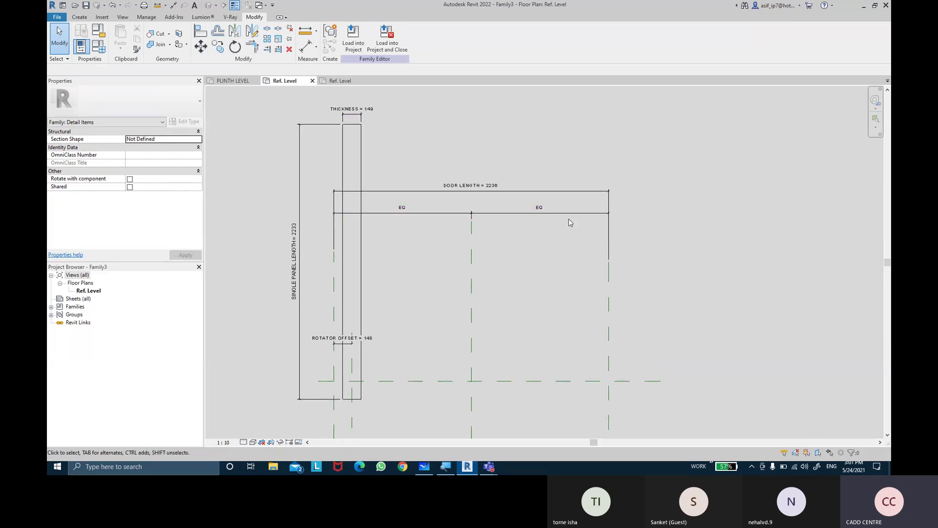
left_click(86, 18)
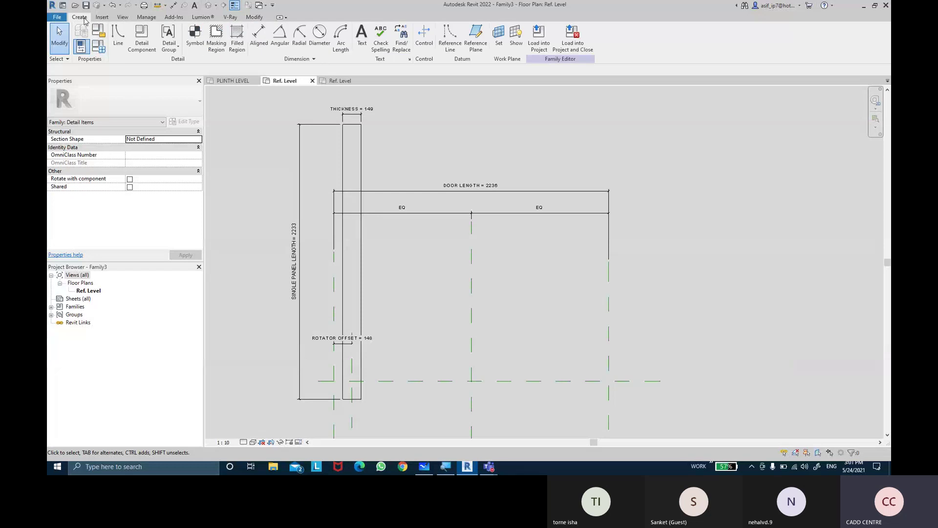
left_click(120, 49)
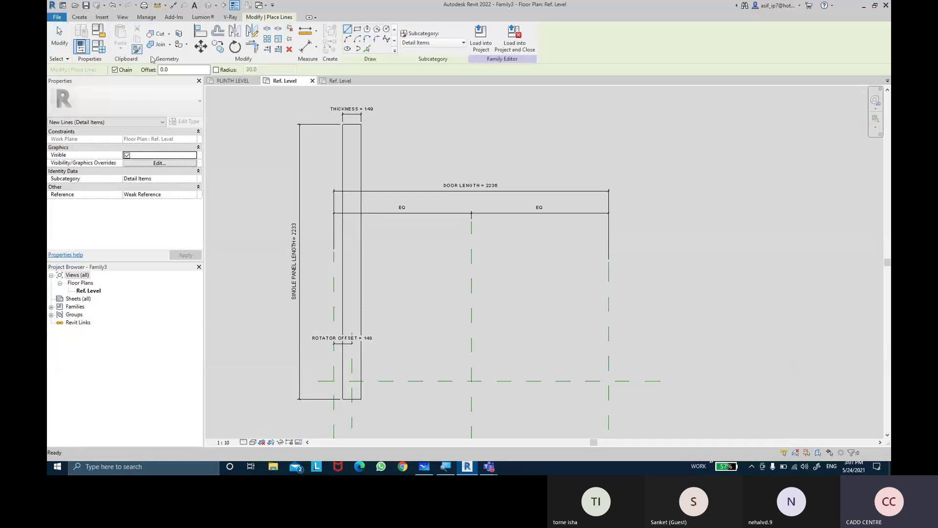
left_click(440, 42)
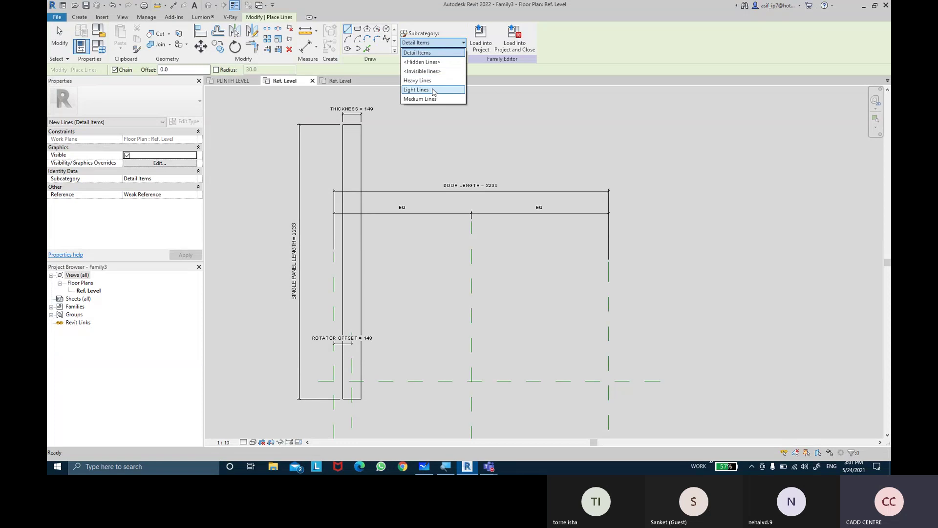
left_click(428, 63)
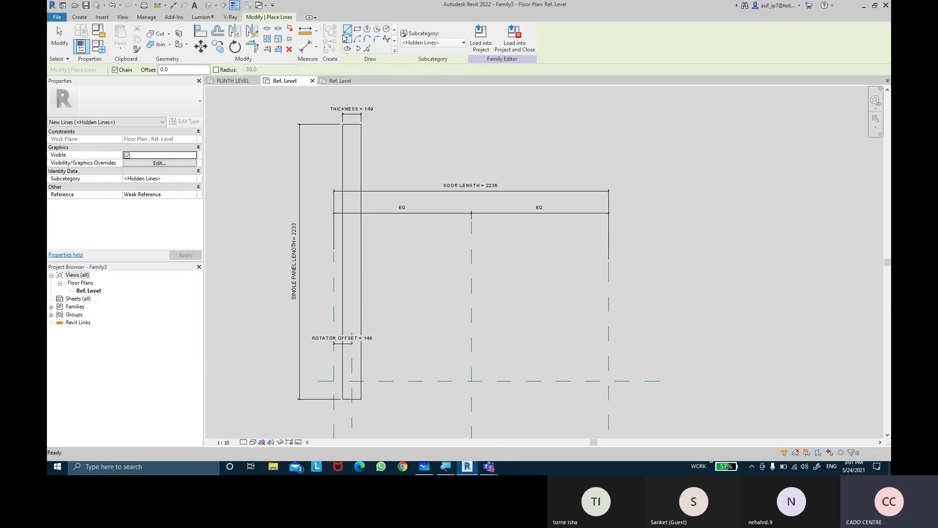
Step: Draw a diagonal hidden line from the panel's top-right corner to the reference plane intersection
left_click(361, 125)
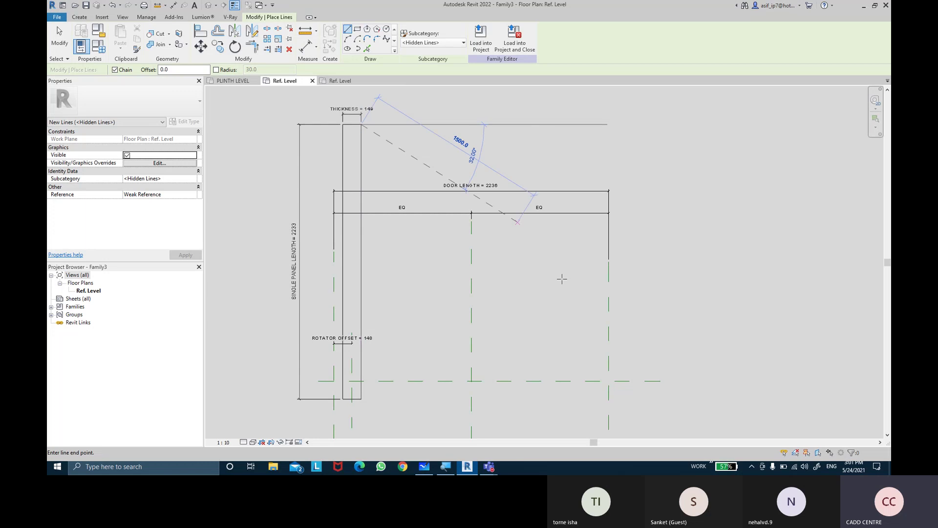
left_click(607, 381)
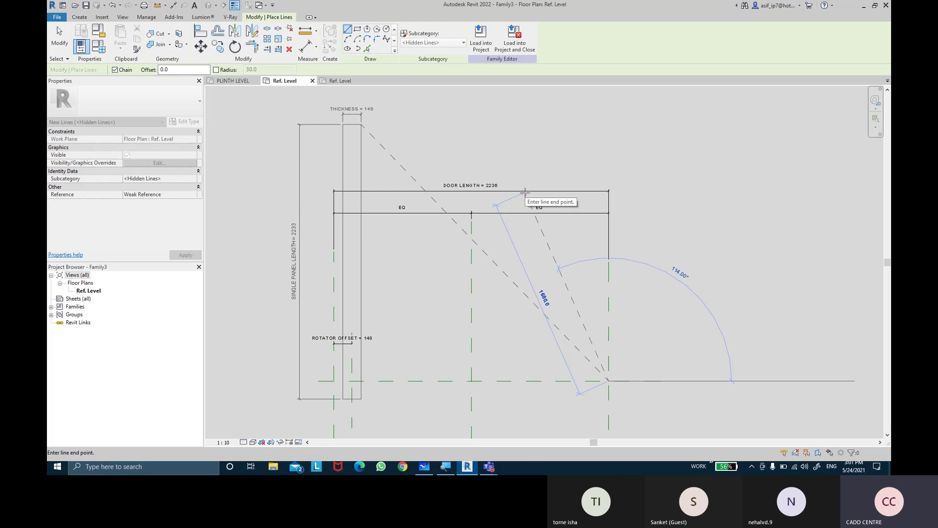
key("Escape")
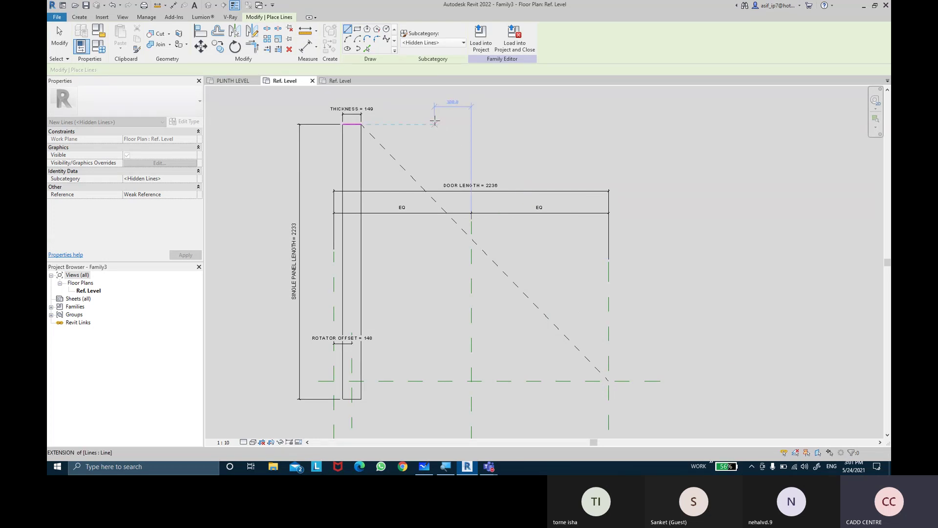
key("ctrl+z")
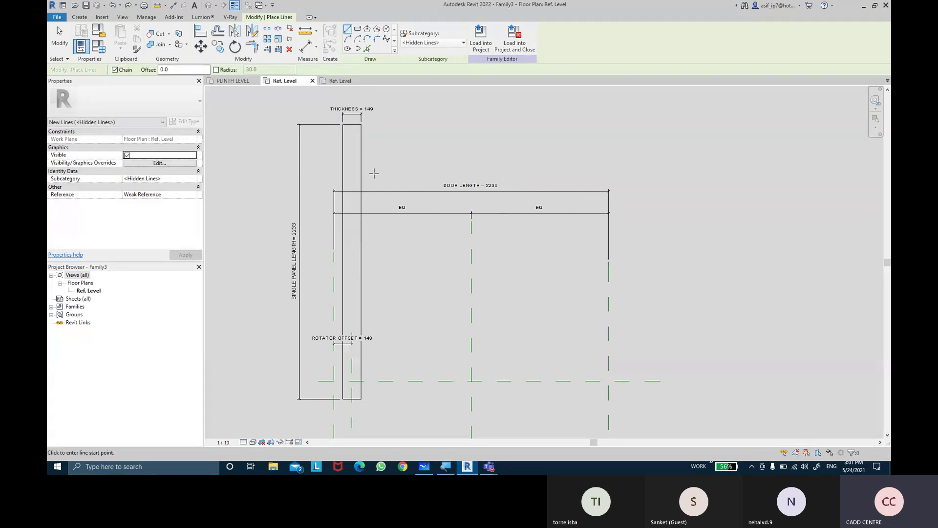
left_click(362, 125)
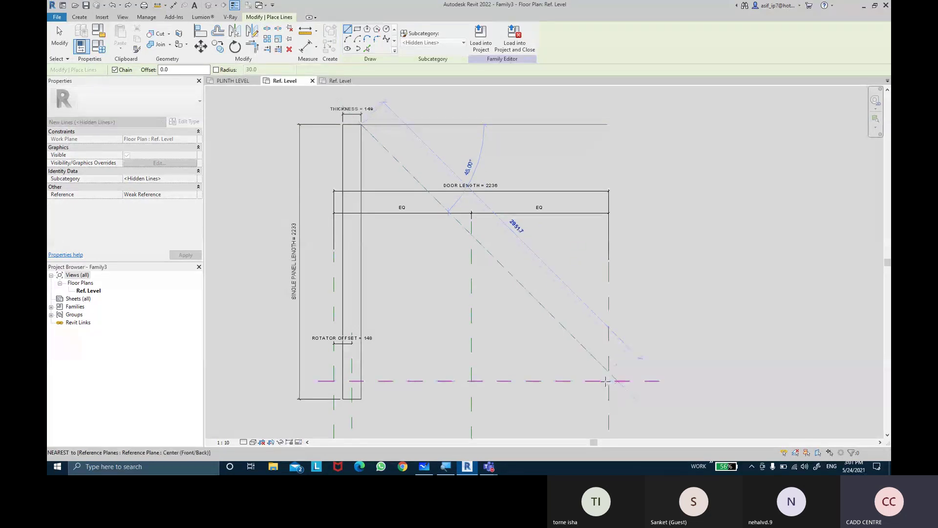
left_click(608, 381)
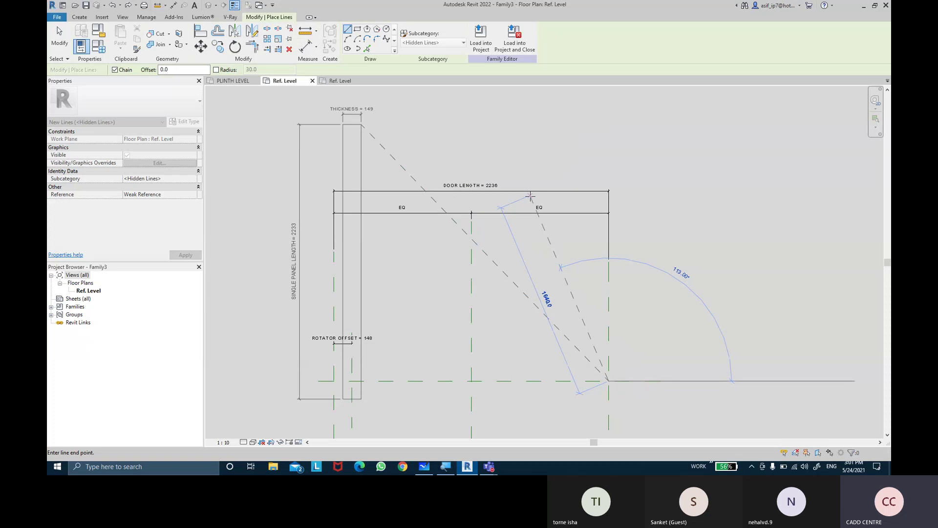
key("Escape")
key("Escape")
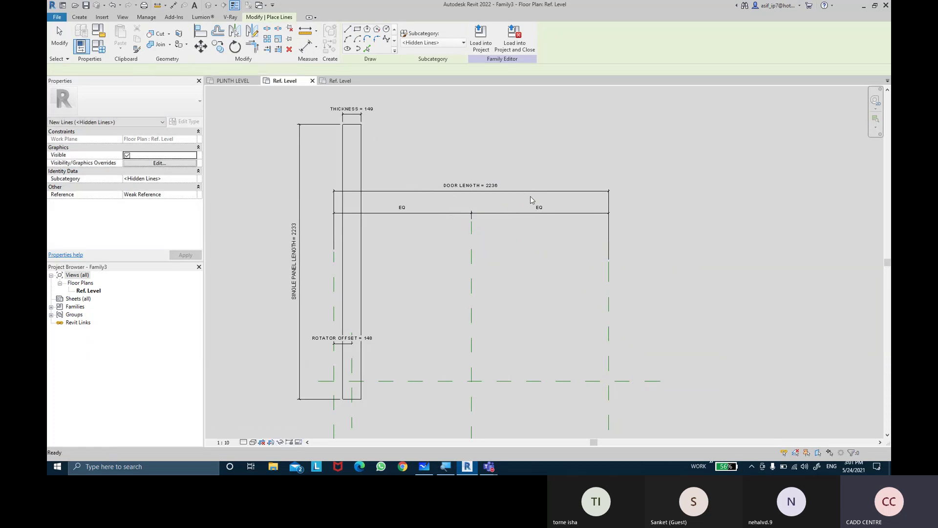
Step: Draw a quarter-swing arc from the panel's top corner to the door-length end
left_click(348, 39)
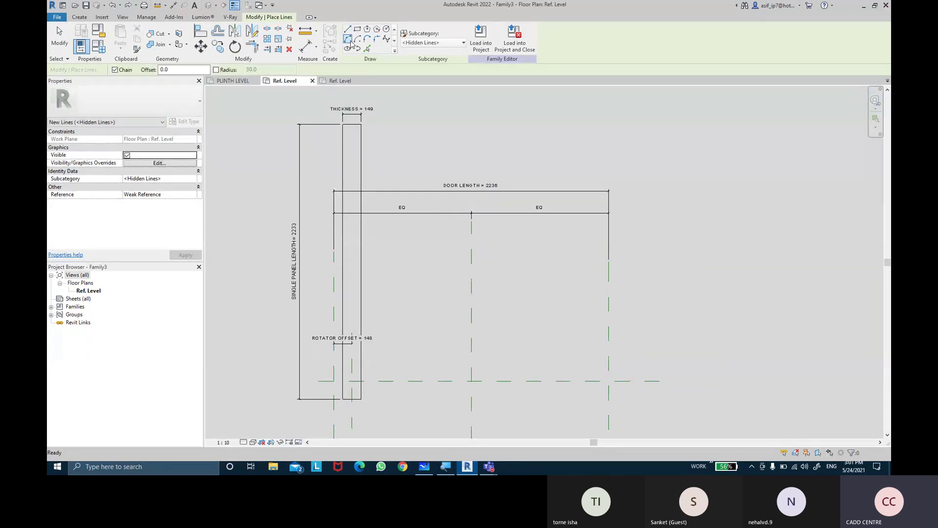
left_click(361, 125)
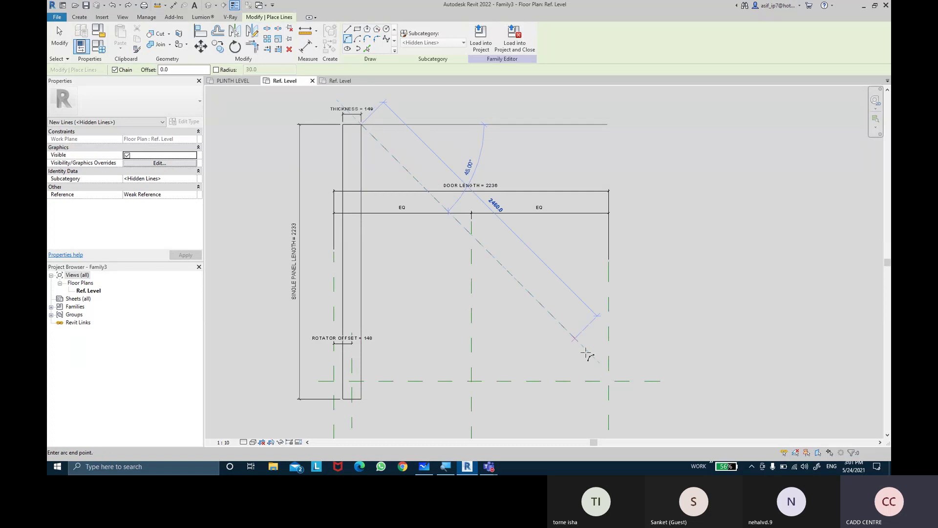
left_click(606, 382)
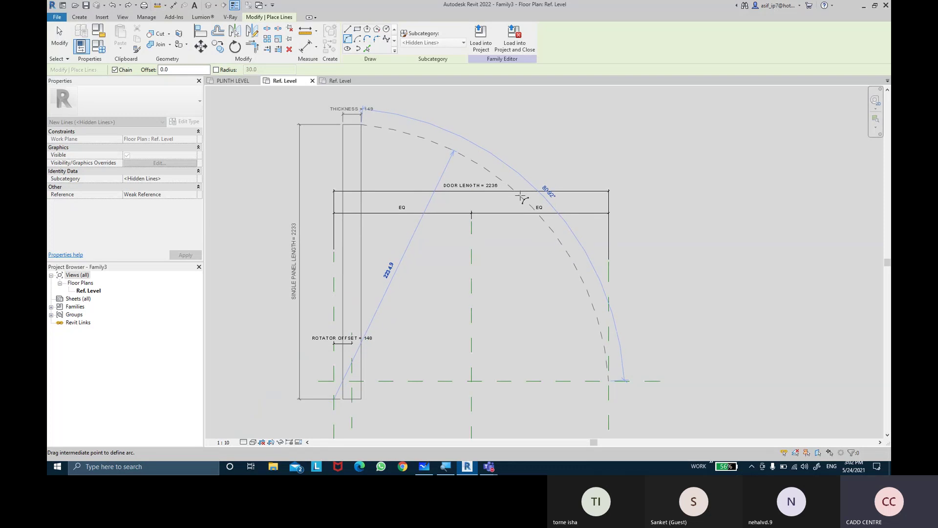
left_click(522, 197)
key("Escape")
key("Escape")
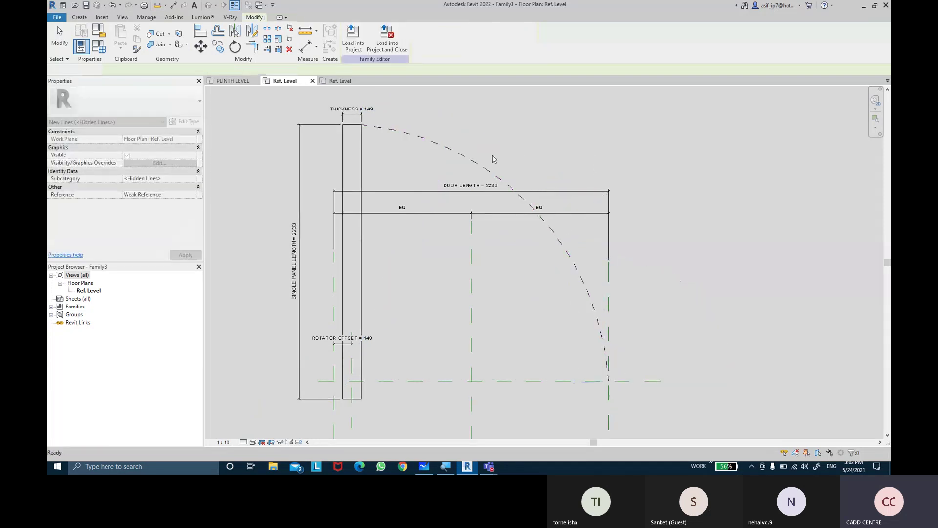
left_click(466, 157)
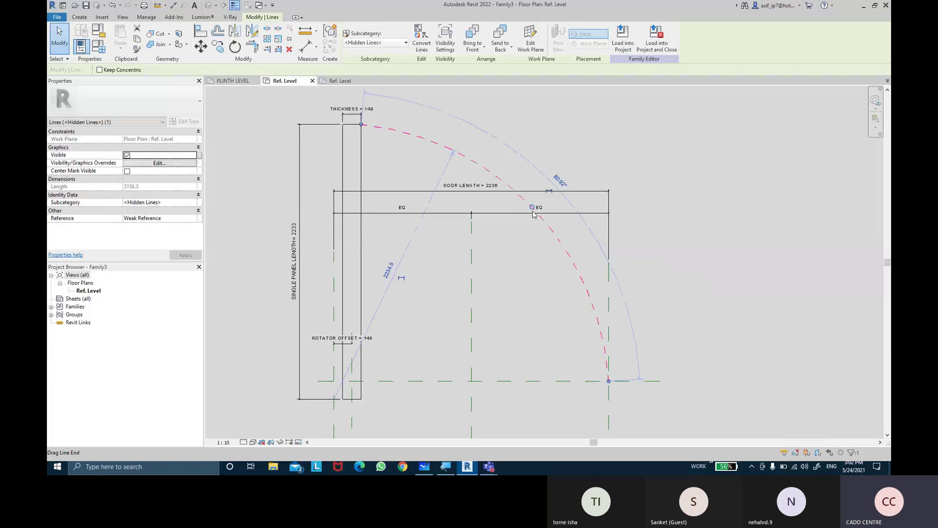
Step: Align and lock the arc end to the reference planes, dismissing the overconstraint error
key("a")
key("l")
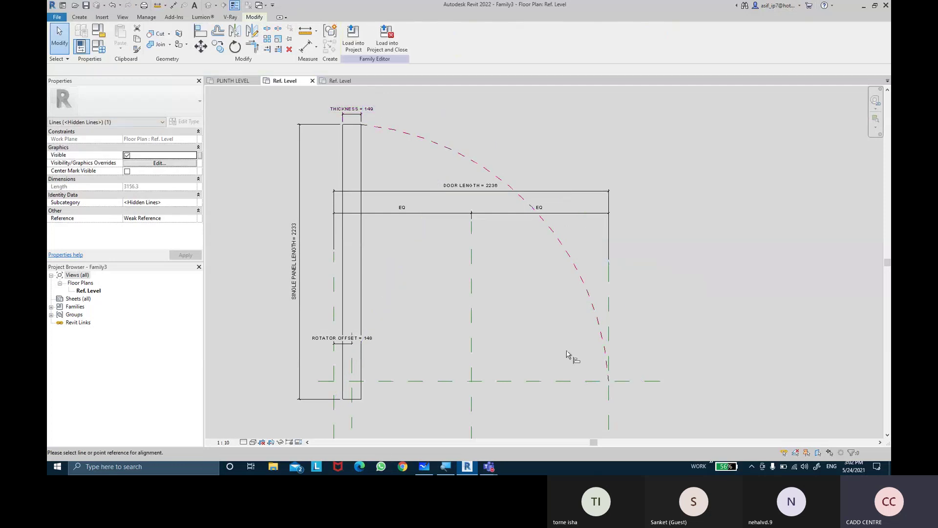
left_click(609, 382)
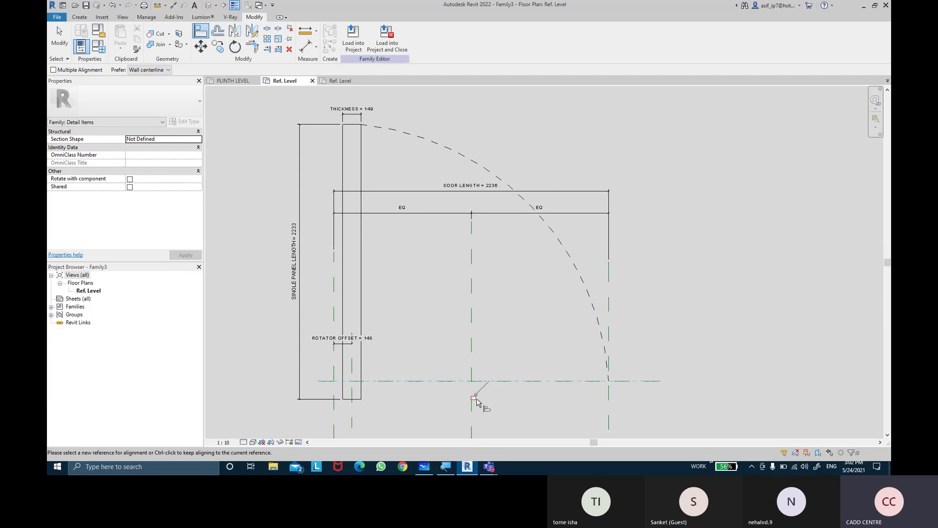
middle_click_drag(509, 265, 508, 298)
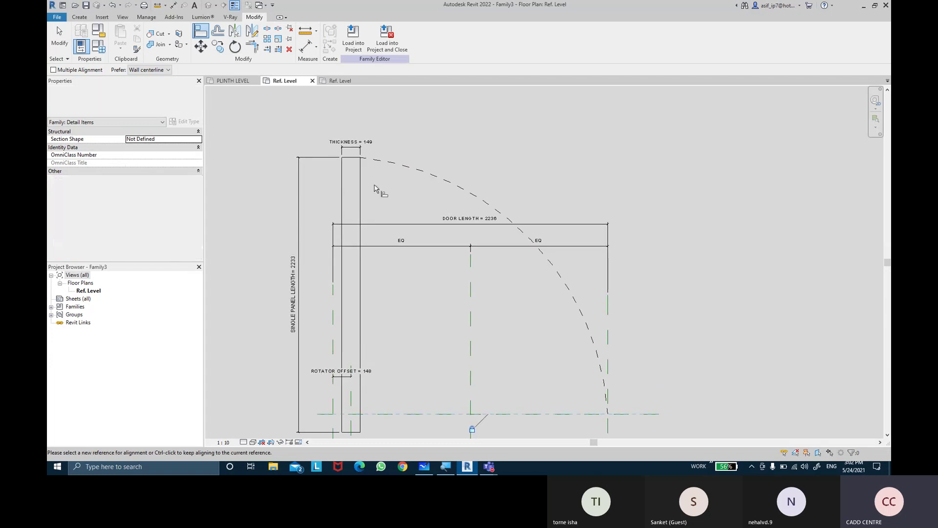
left_click(363, 161)
left_click(351, 284)
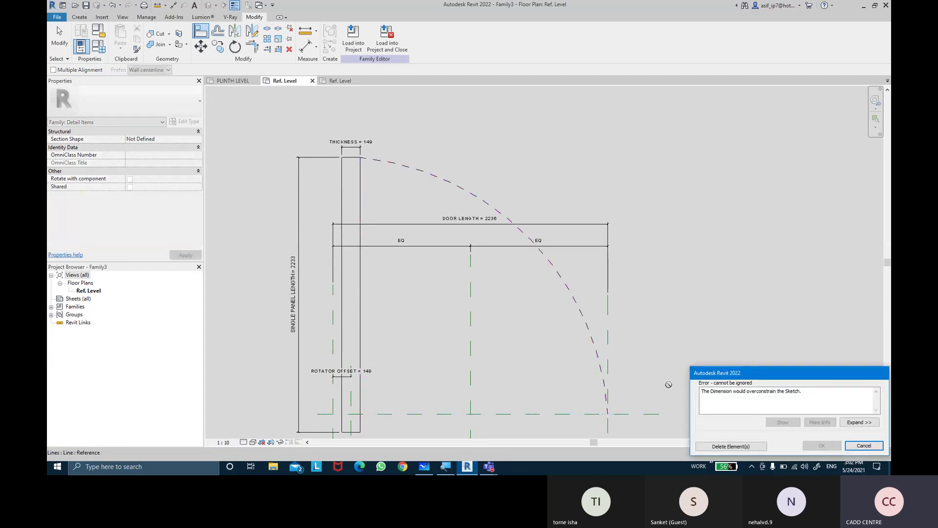
left_click(731, 446)
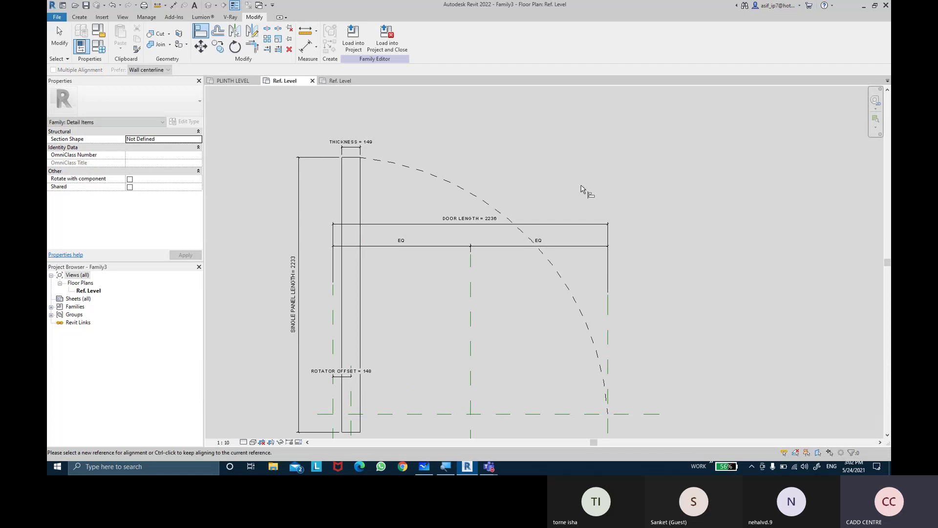
key("Escape")
key("Escape")
scroll(576, 187, "down", 1)
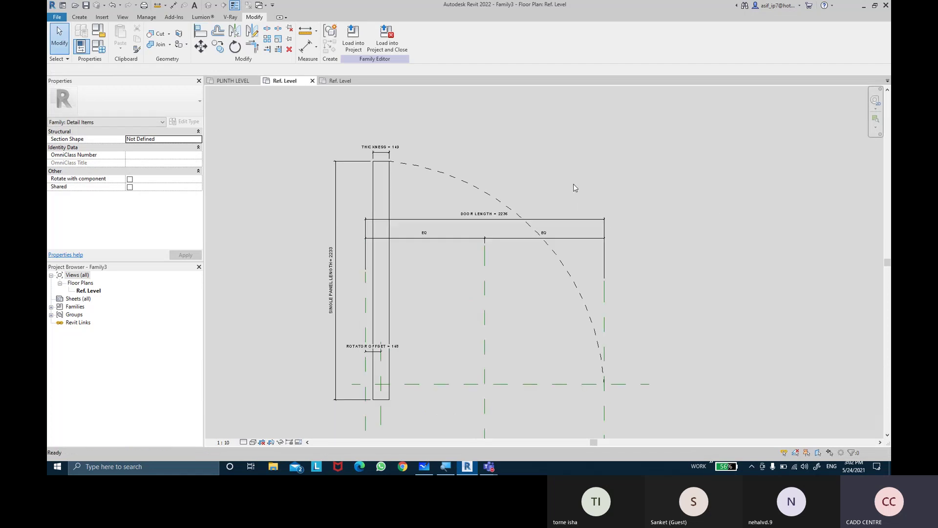
Step: Align the arc's top end to the panel's vertical edge line
scroll(564, 178, "up", 1)
scroll(558, 173, "down", 1)
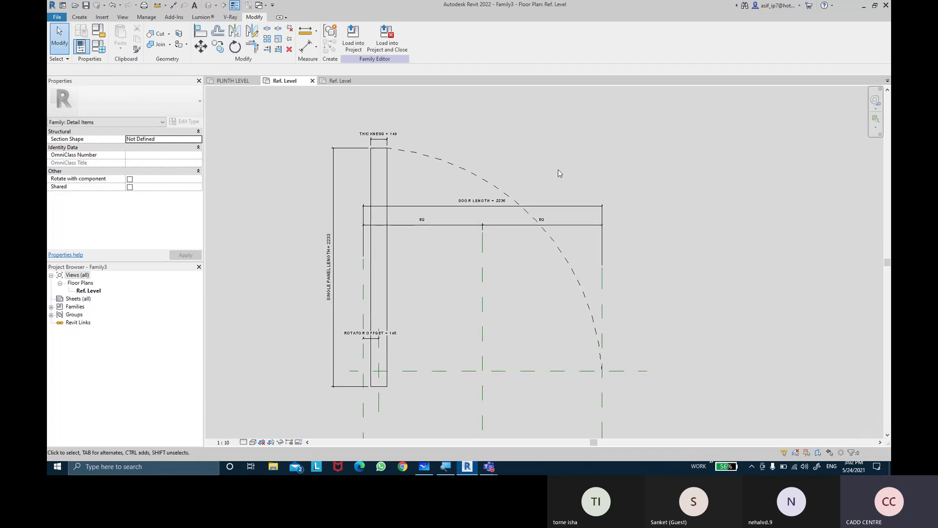
scroll(458, 131, "up", 1)
left_click(201, 31)
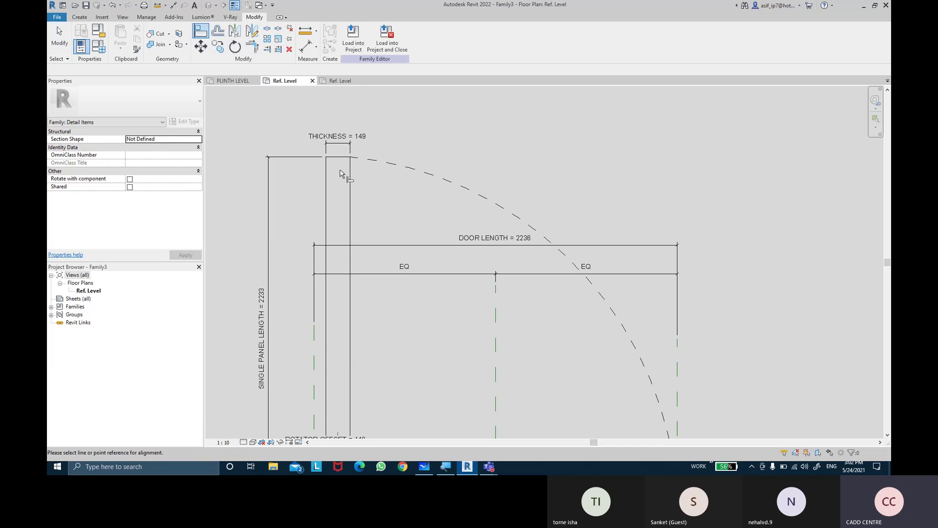
left_click(349, 172)
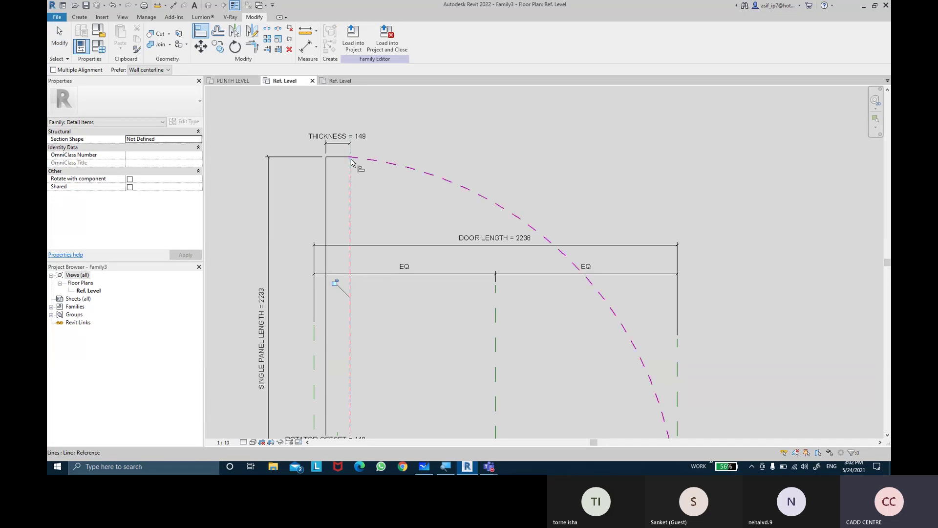
left_click(350, 283)
key("Escape")
key("Escape")
Step: Inspect the arc's ends, then review Family Types and close it unchanged
scroll(580, 195, "down", 2)
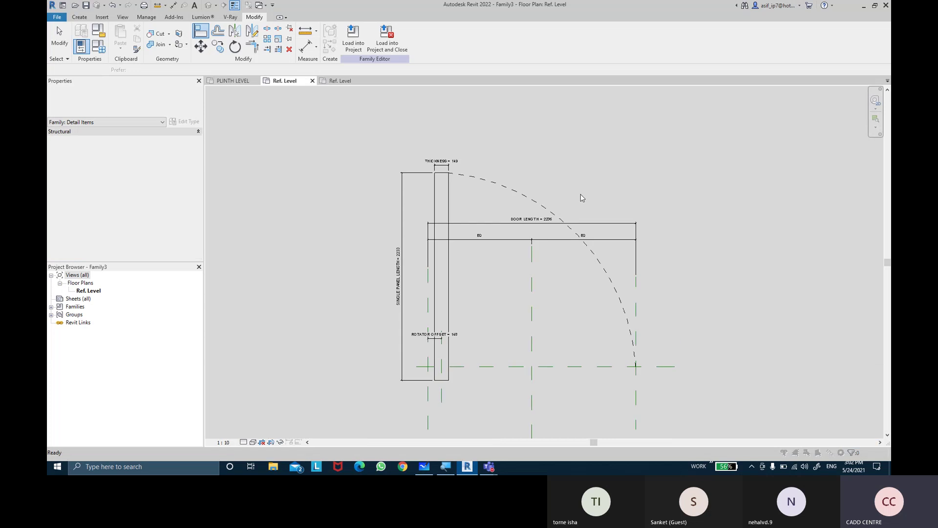
scroll(549, 176, "up", 1)
left_click(486, 183)
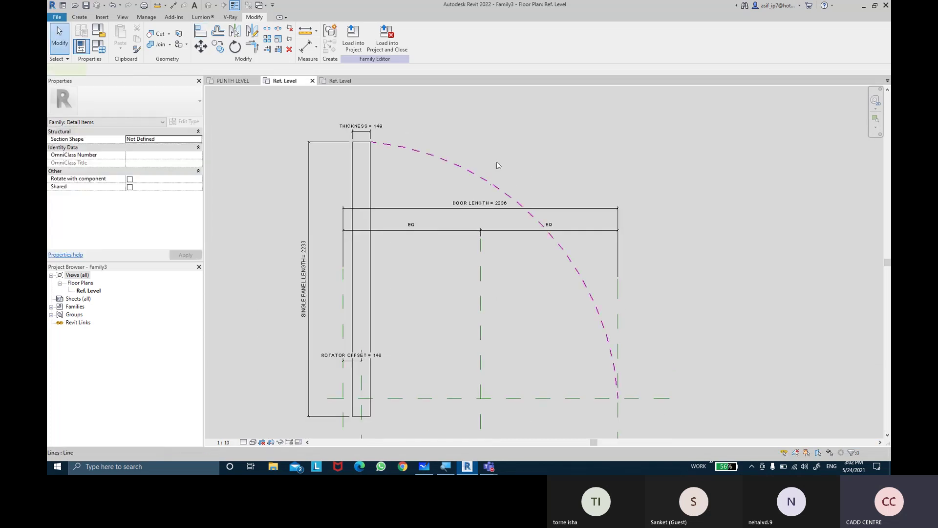
left_click(498, 165)
key("Escape")
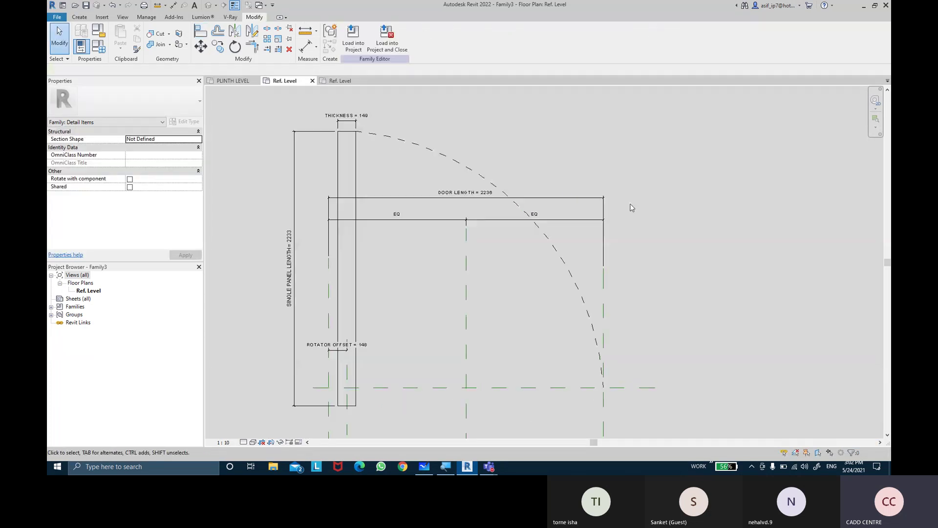
scroll(629, 207, "down", 1)
mouse_move(649, 214)
middle_mouse_down()
mouse_move(650, 191)
mouse_move(676, 212)
mouse_move(655, 214)
mouse_move(648, 193)
middle_mouse_up()
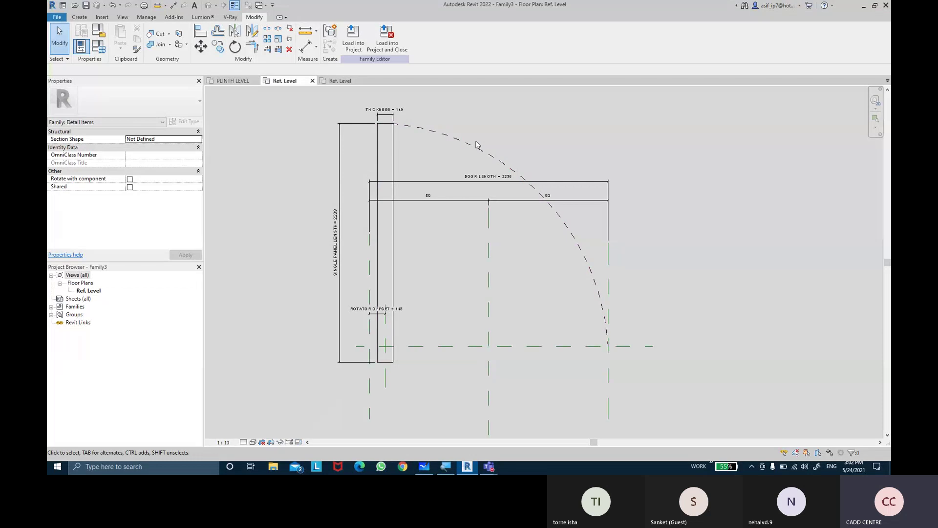
left_click(99, 47)
left_click(427, 308)
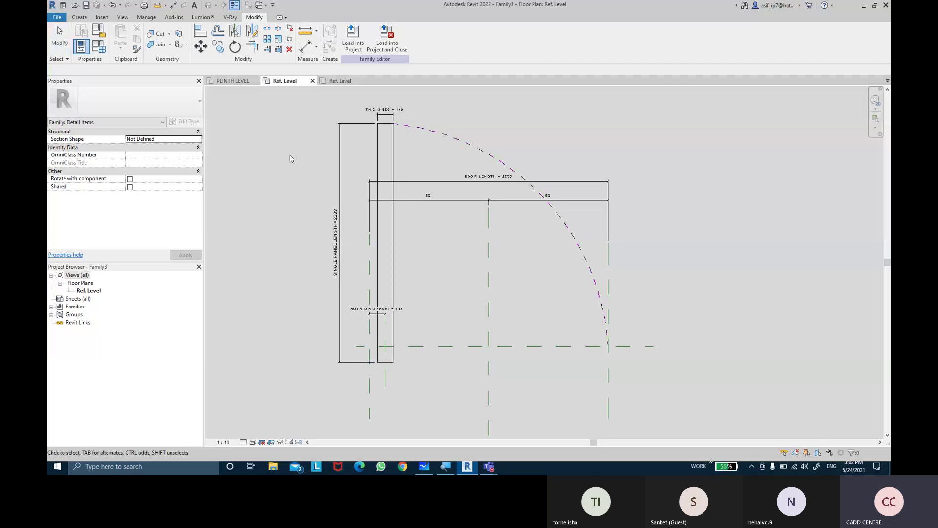
left_click(59, 37)
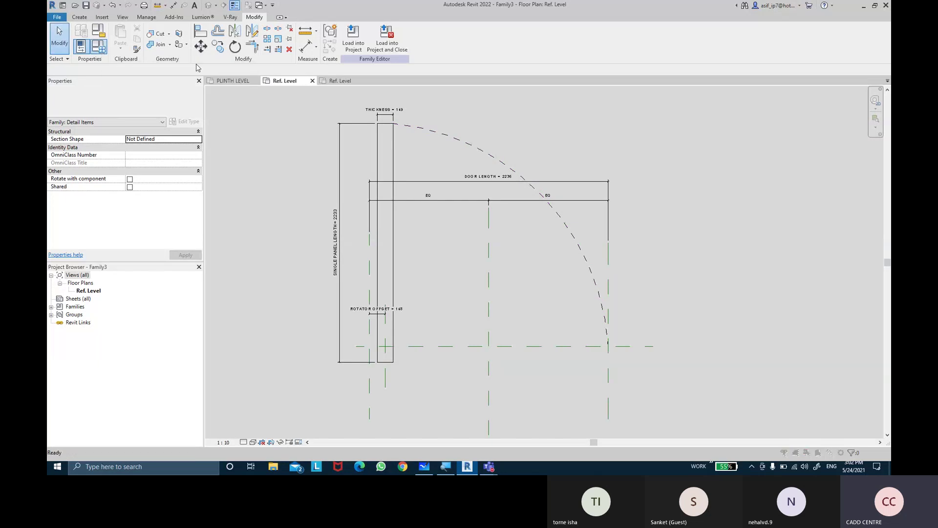
Step: Check the SINGLE PANEL 2D ACTION type in Family Types (FT) and close it
key("f")
key("t")
left_click(252, 100)
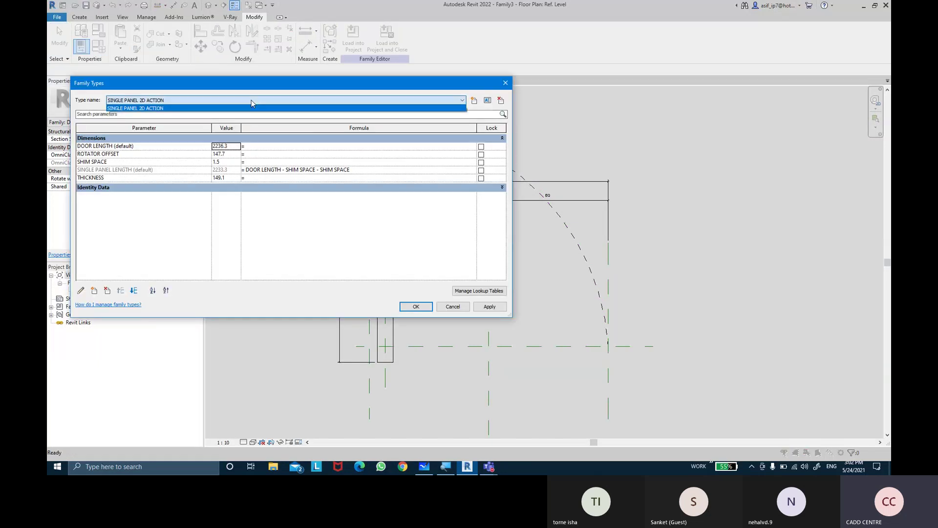
left_click(252, 102)
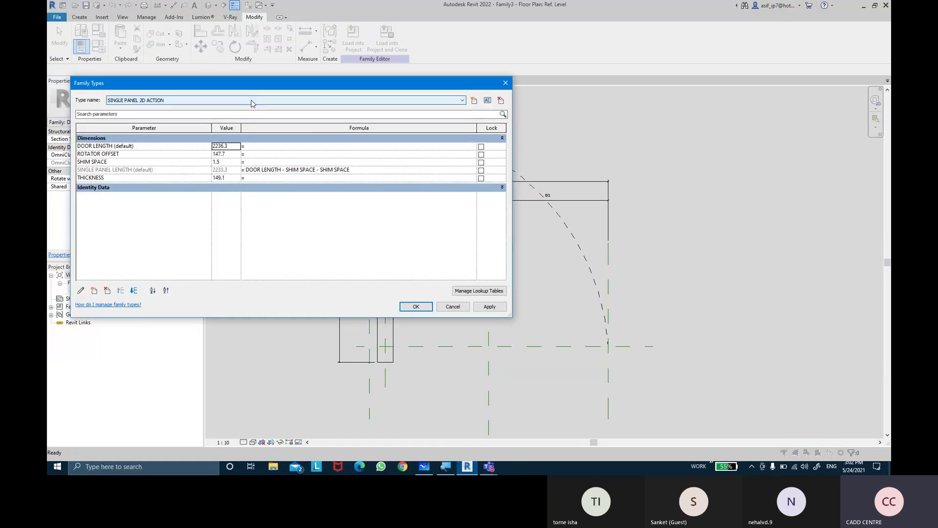
left_click(417, 305)
Step: Select the panel rectangle outline and add the door-swing arc to the selection
left_click(394, 255)
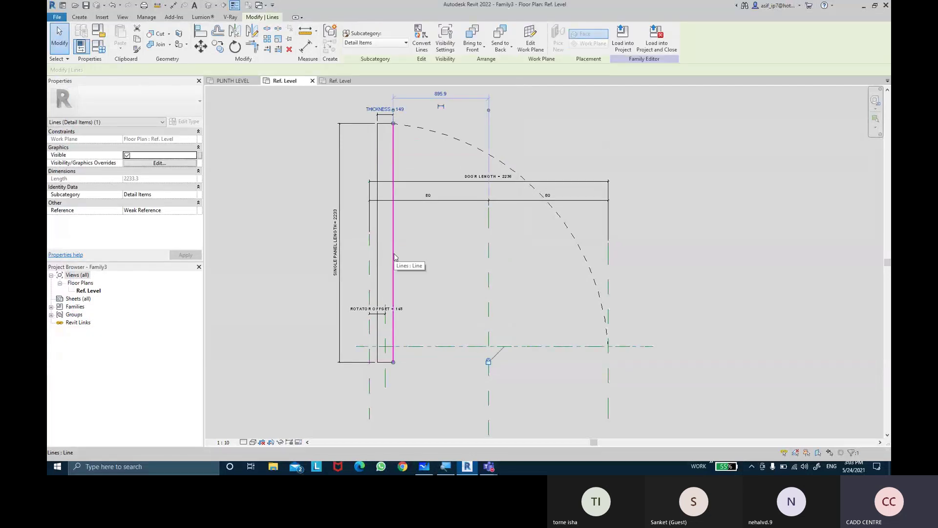
key("Escape")
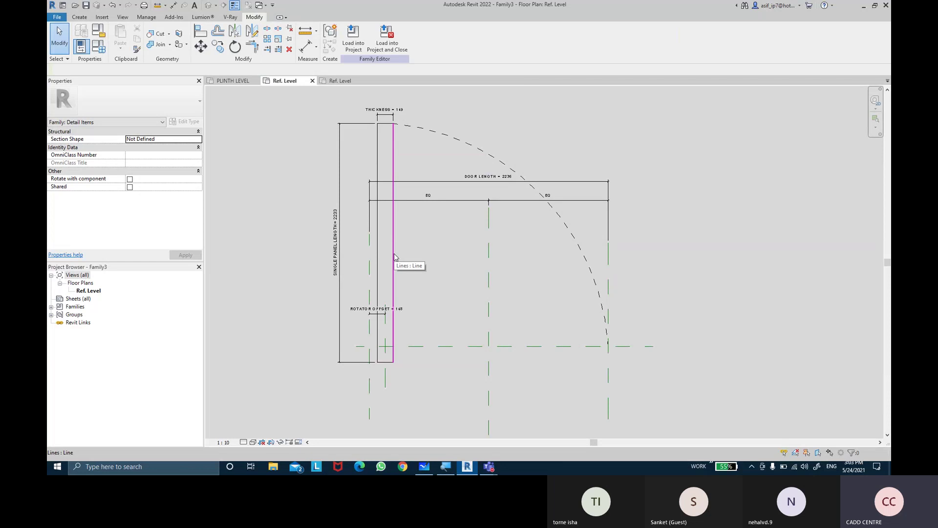
key("Tab")
left_click(394, 253)
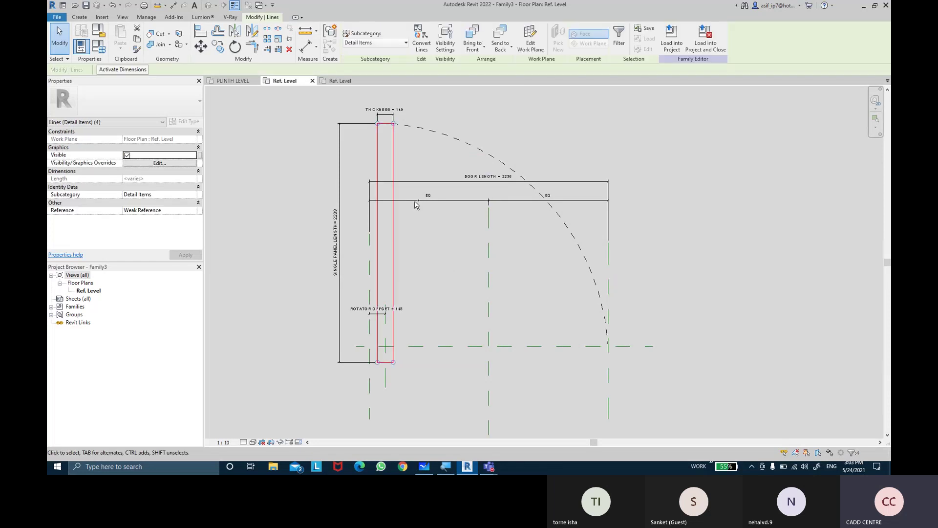
left_click(437, 133, "ctrl")
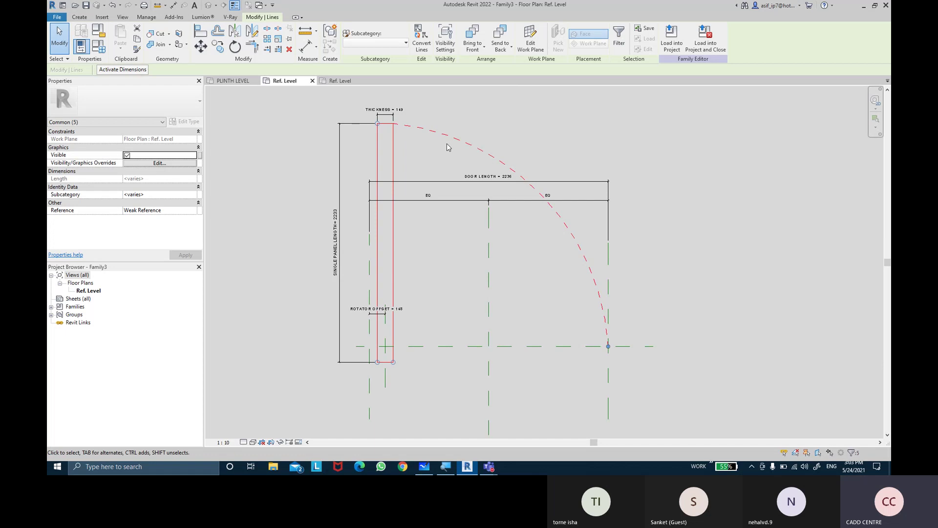
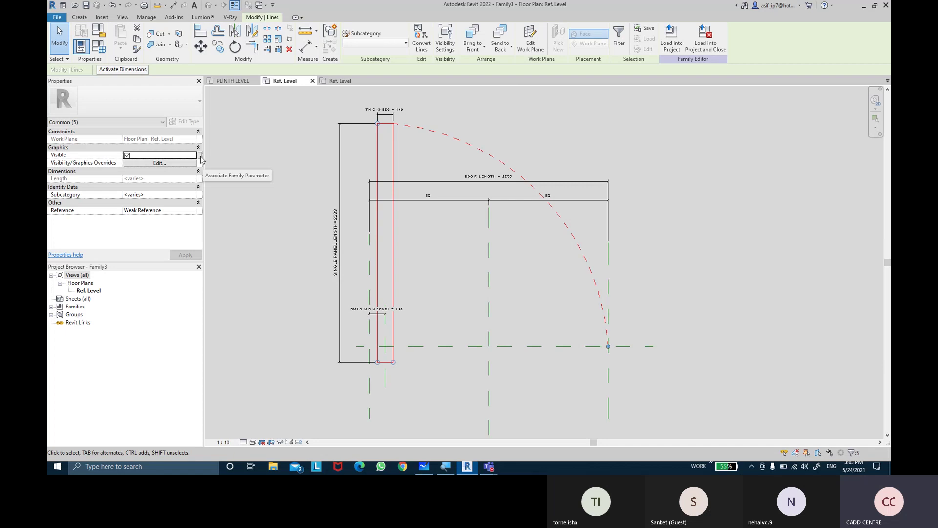
Step: Link the dashed swing arc's visibility to a new Yes/No parameter SINGLE PANEL 2D
left_click(521, 121)
left_click(475, 147)
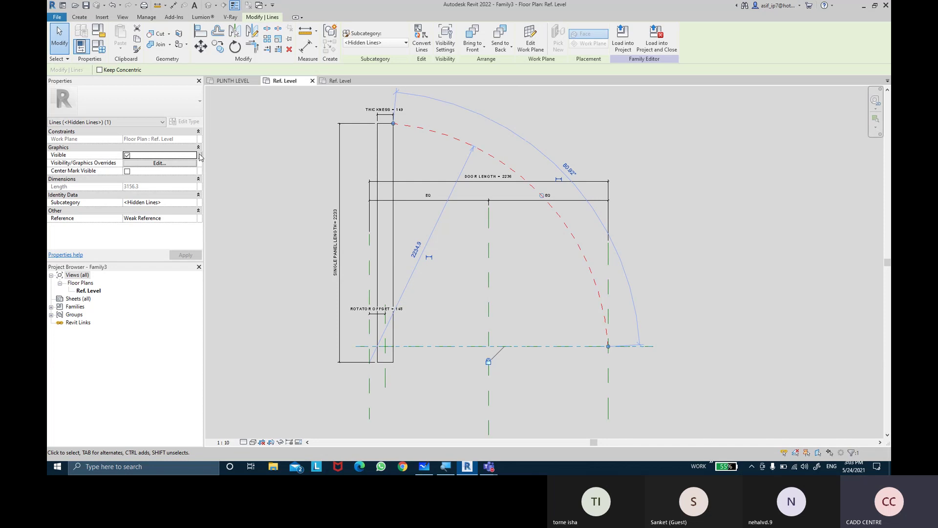
left_click(199, 155)
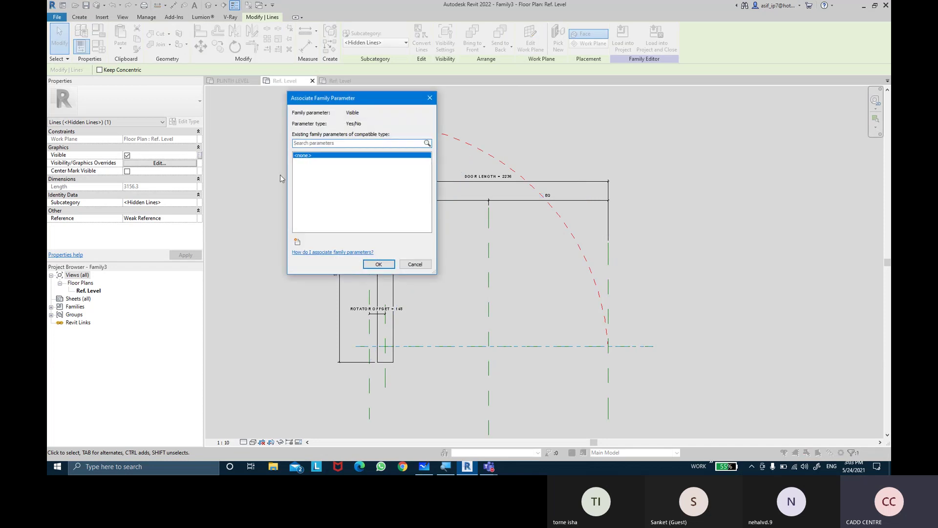
left_click(297, 242)
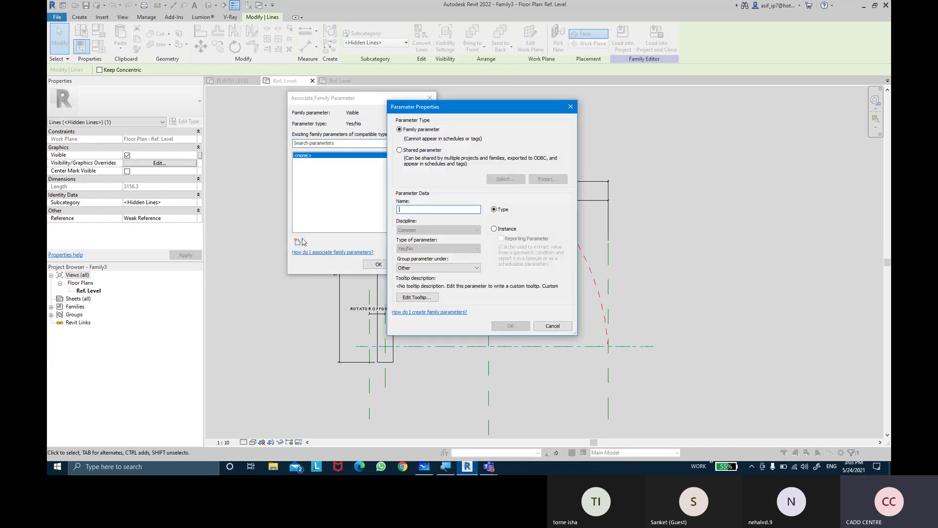
type("SINGLE PANEL 2D")
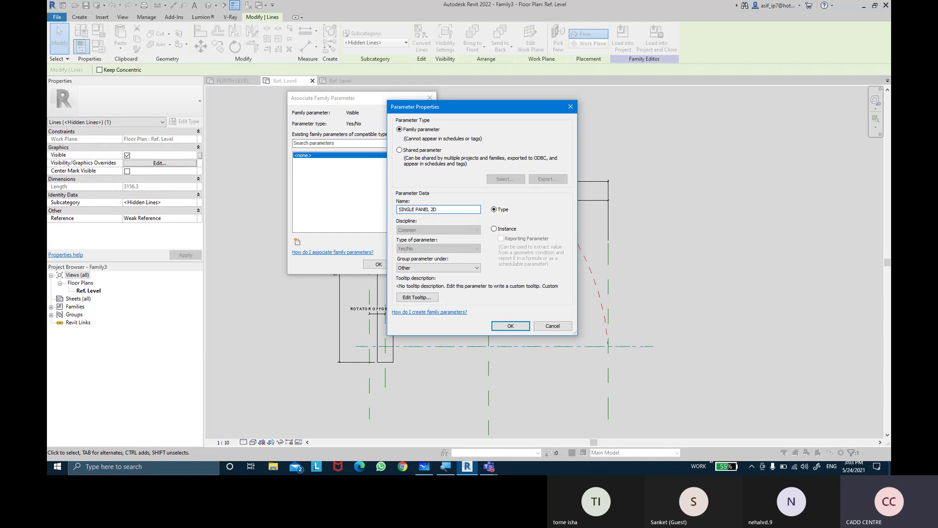
key("Return")
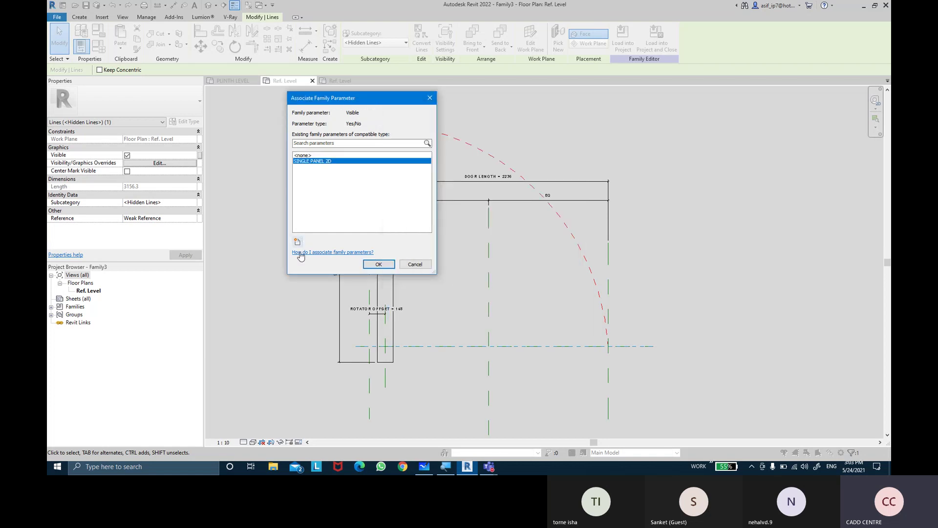
left_click(379, 264)
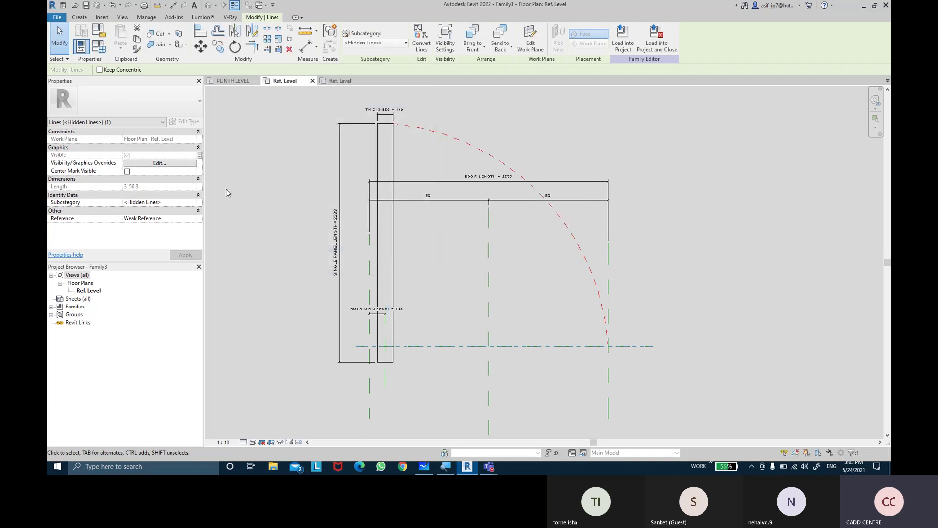
Step: In Family Types, regroup the SINGLE PANEL 2D parameter under Visibility and apply
left_click(103, 52)
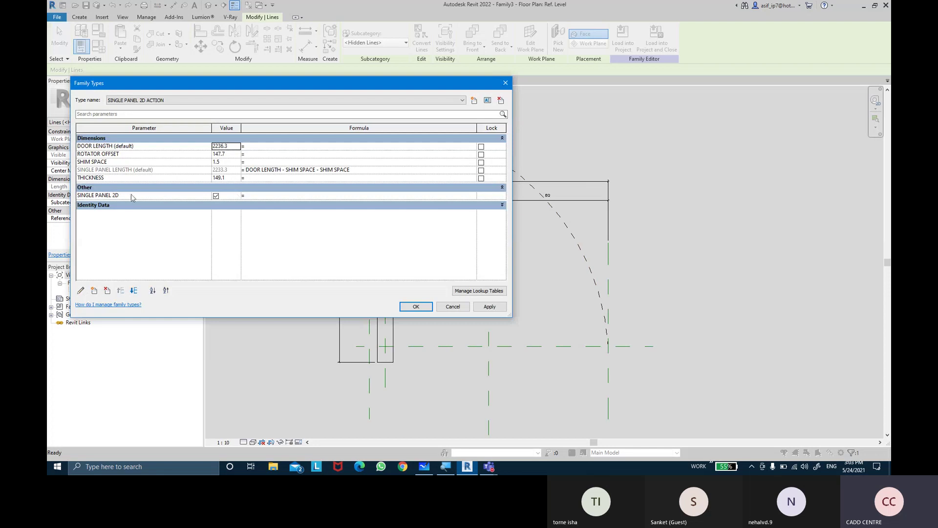
left_click(81, 291)
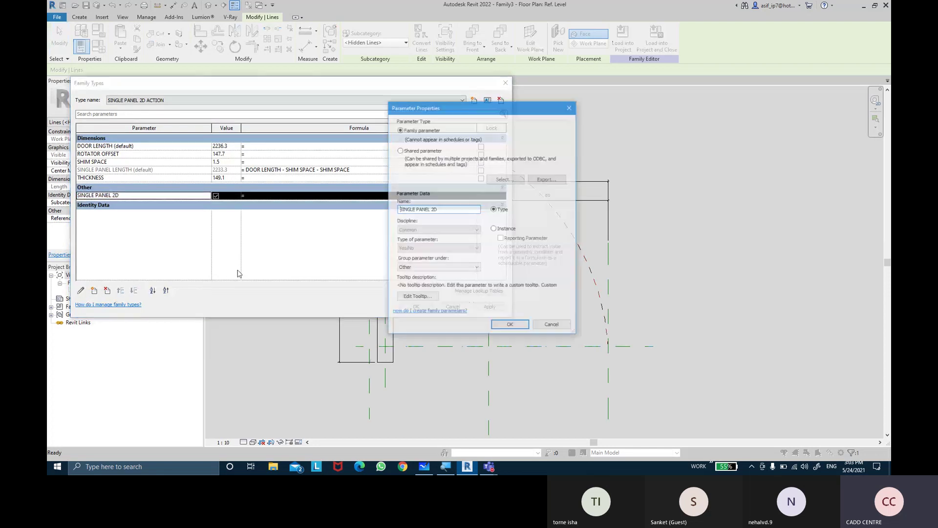
left_click(438, 268)
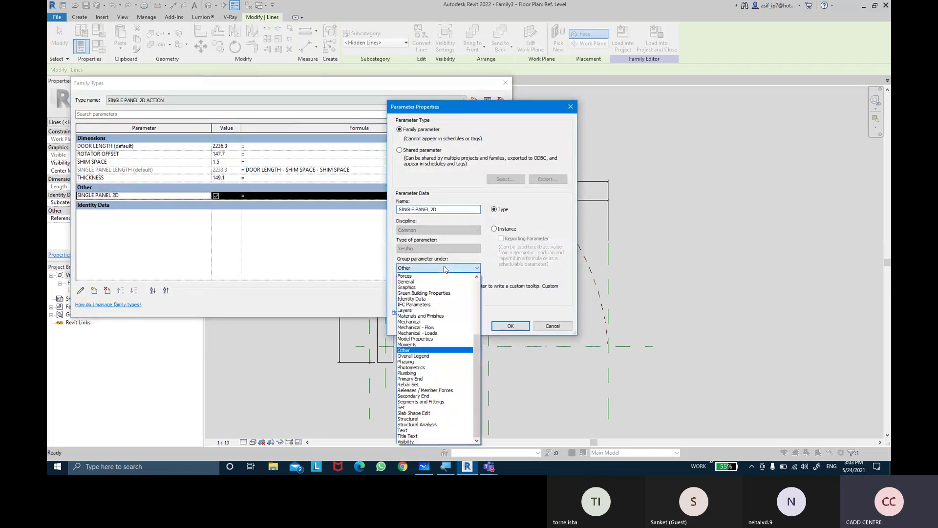
left_click(407, 442)
left_click(510, 325)
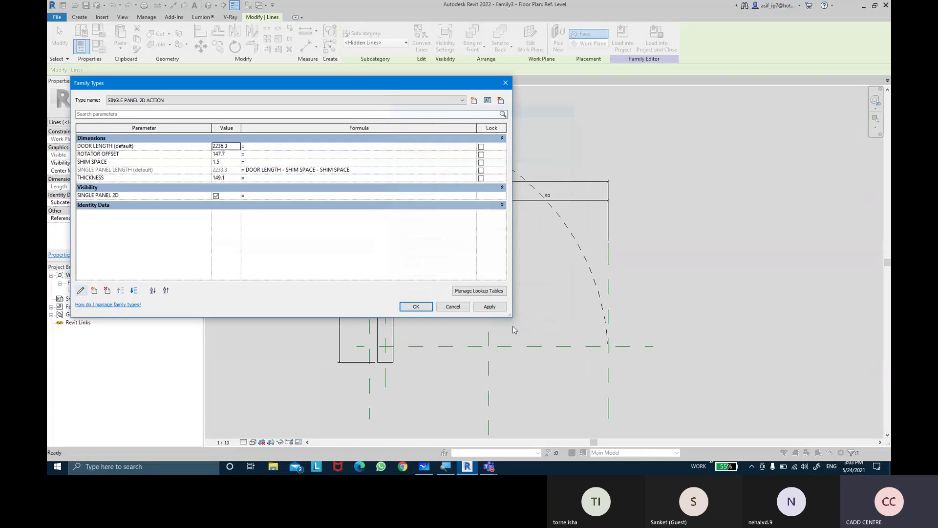
left_click(404, 308)
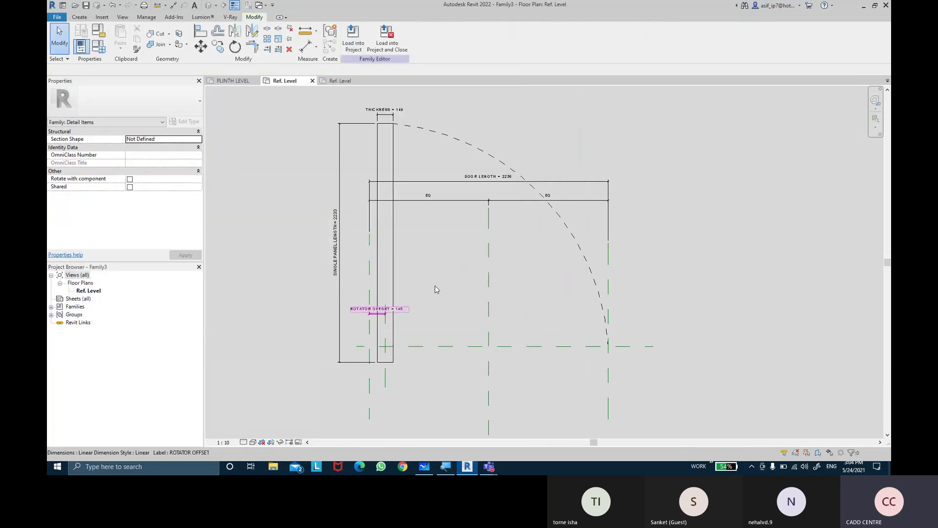
Step: Mirror the panel rectangle across the centre plane without copying, then undo that move
middle_click_drag(582, 298, 568, 300)
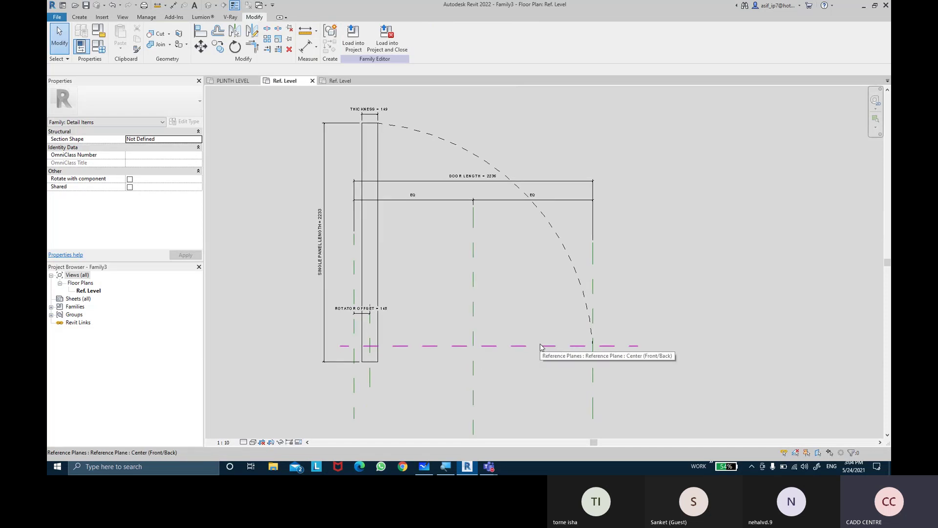
left_click(380, 249)
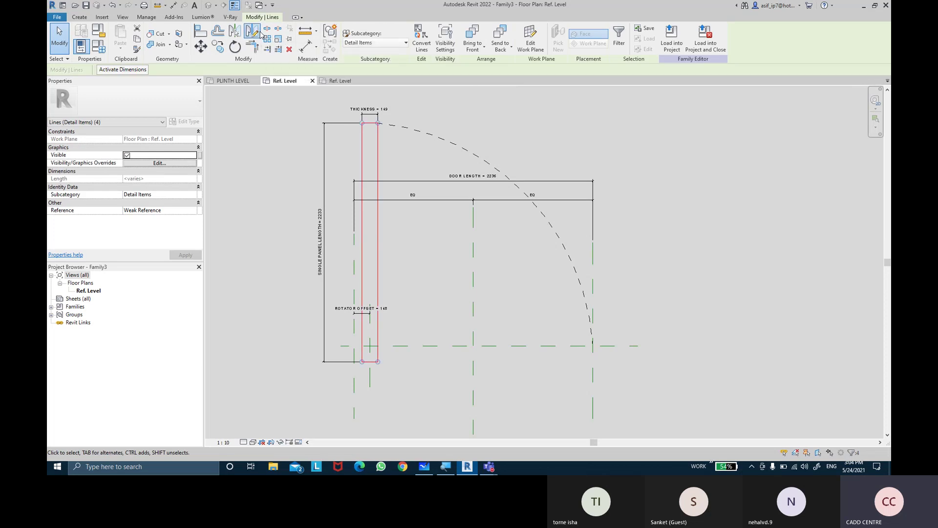
left_click(259, 33)
left_click(473, 346)
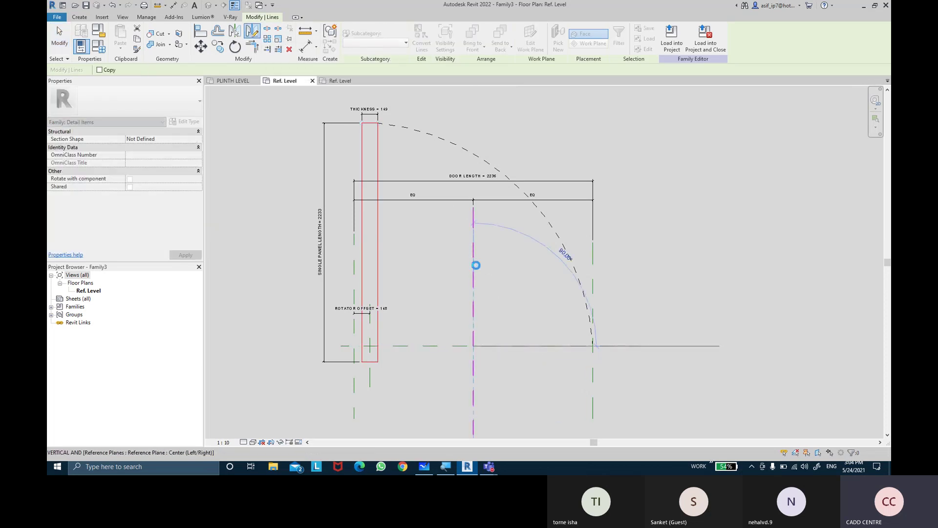
left_click(473, 266)
left_click(500, 262)
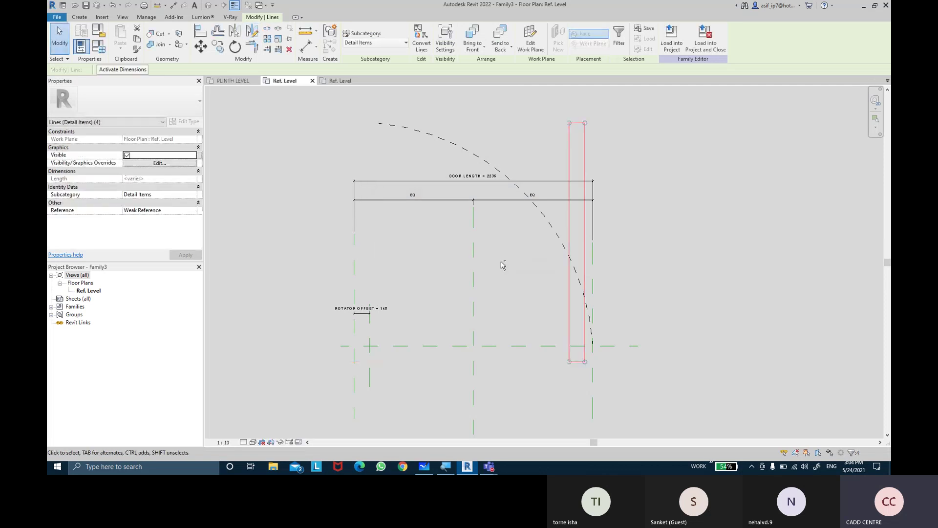
key("ctrl+z")
Step: Mirror a copy of the chain-selected rectangle across the vertical centre reference plane
left_click(252, 31)
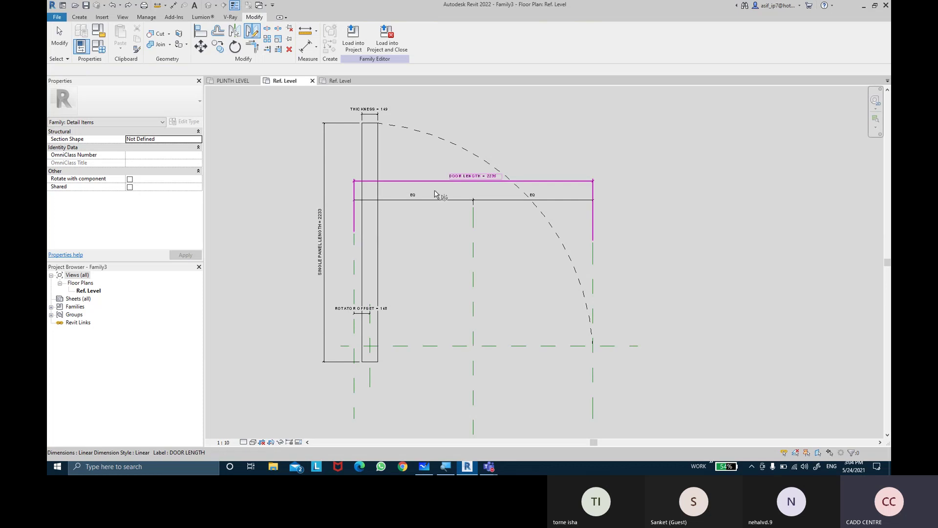
key("Tab")
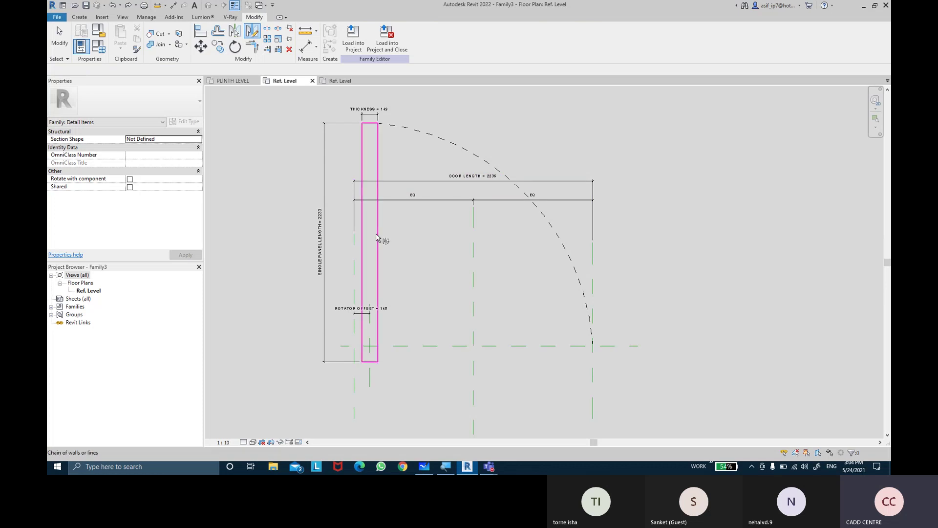
left_click(376, 234)
left_click(109, 72)
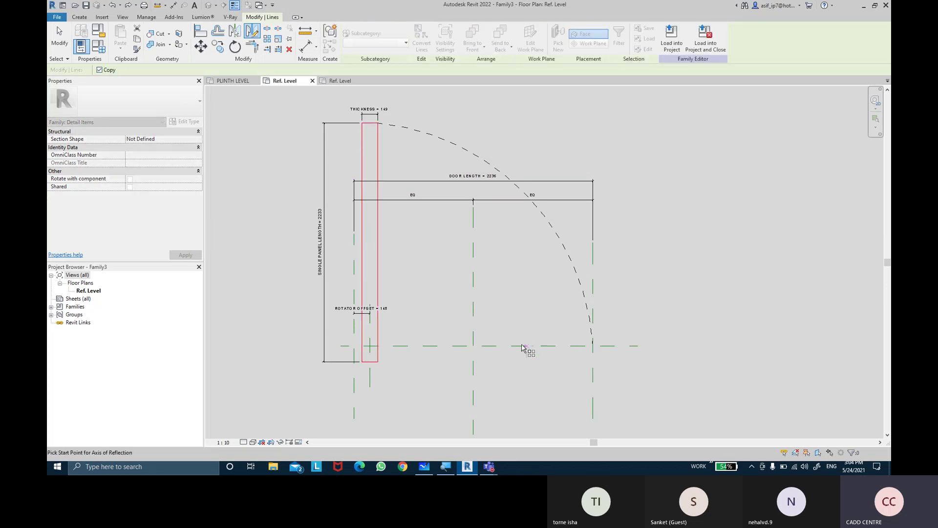
left_click(475, 264)
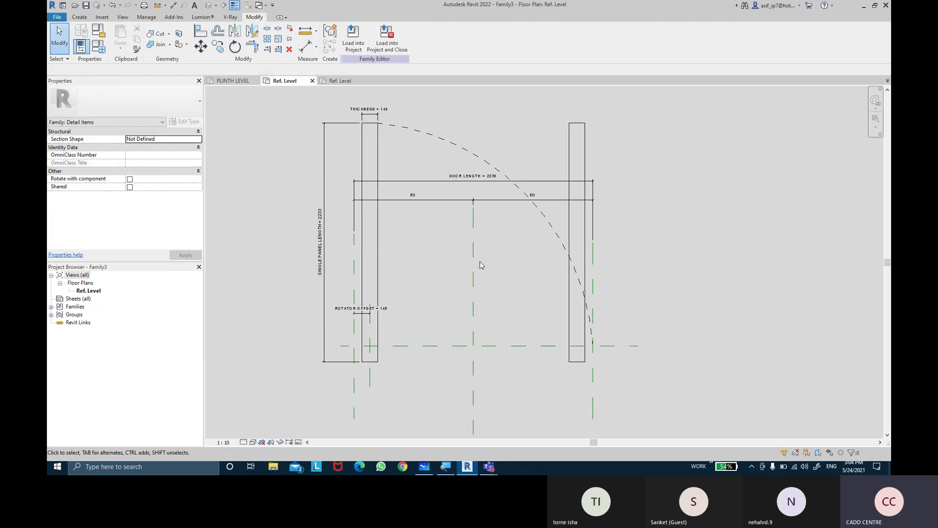
middle_click_drag(480, 265, 482, 275)
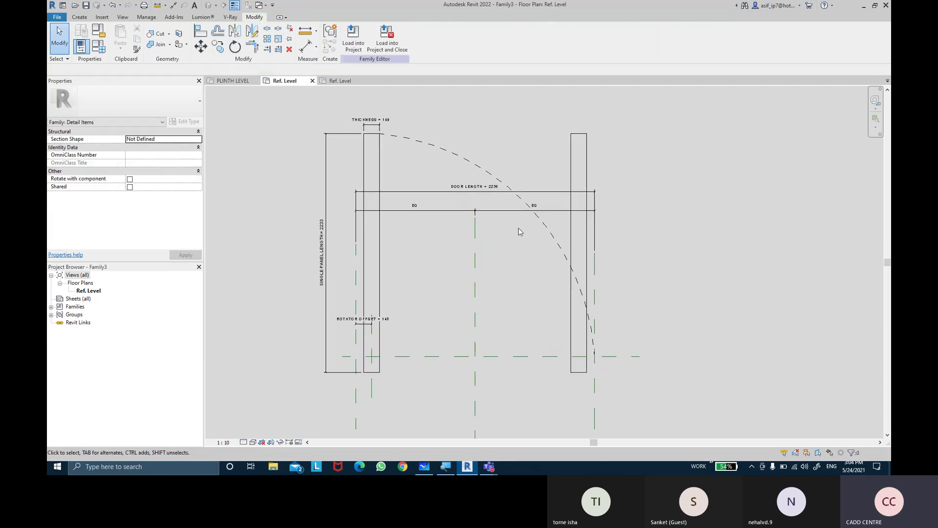
Step: Add a 149 width dimension and a 2233 length dimension to the right panel
left_click(302, 52)
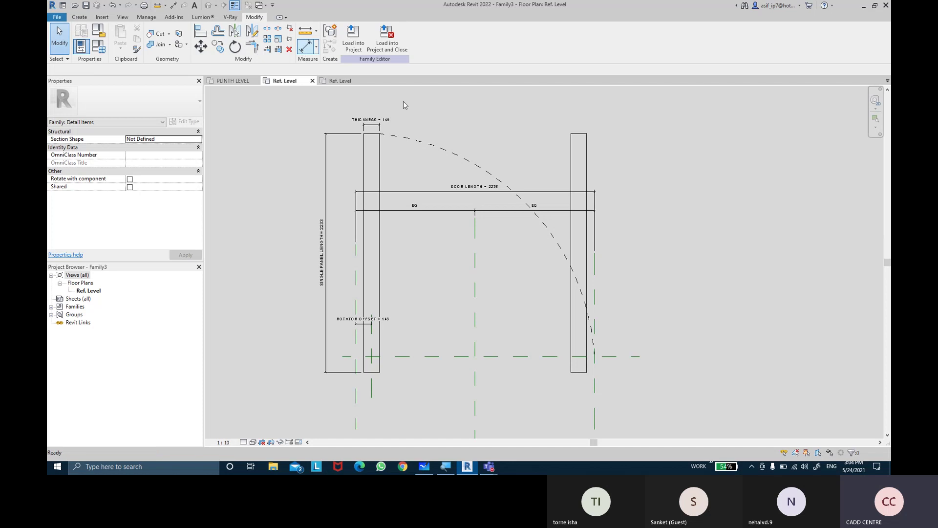
scroll(584, 127, "up", 1)
scroll(586, 135, "up", 1)
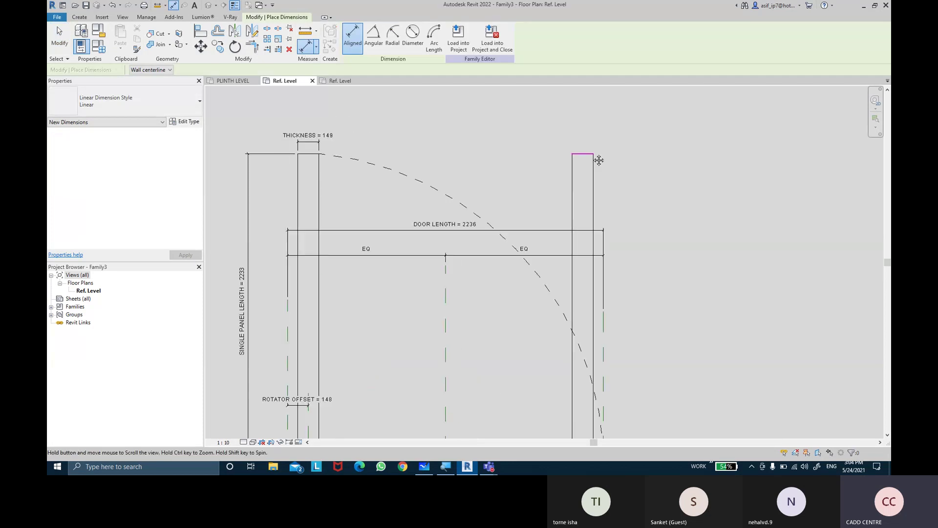
scroll(598, 157, "up", 1)
left_click(575, 177)
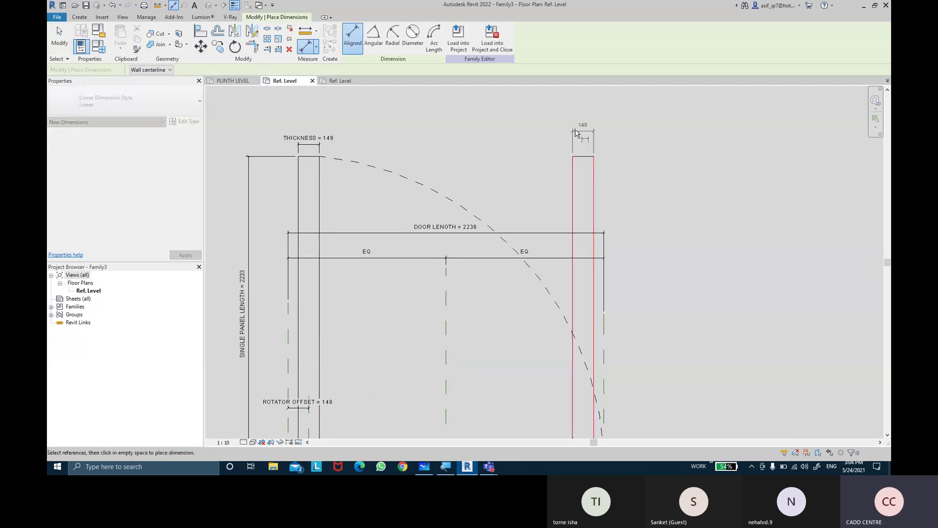
left_click(584, 123)
scroll(628, 200, "down", 2)
scroll(606, 186, "up", 1)
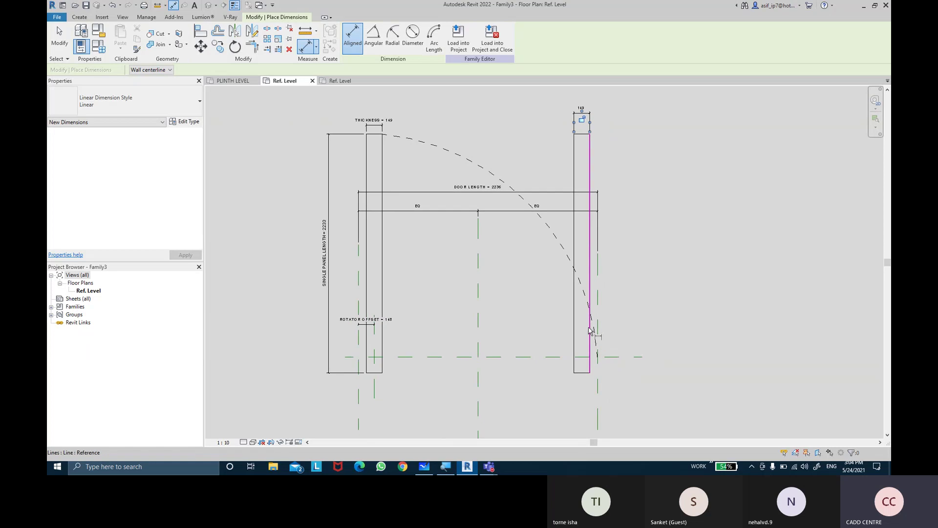
left_click(580, 106)
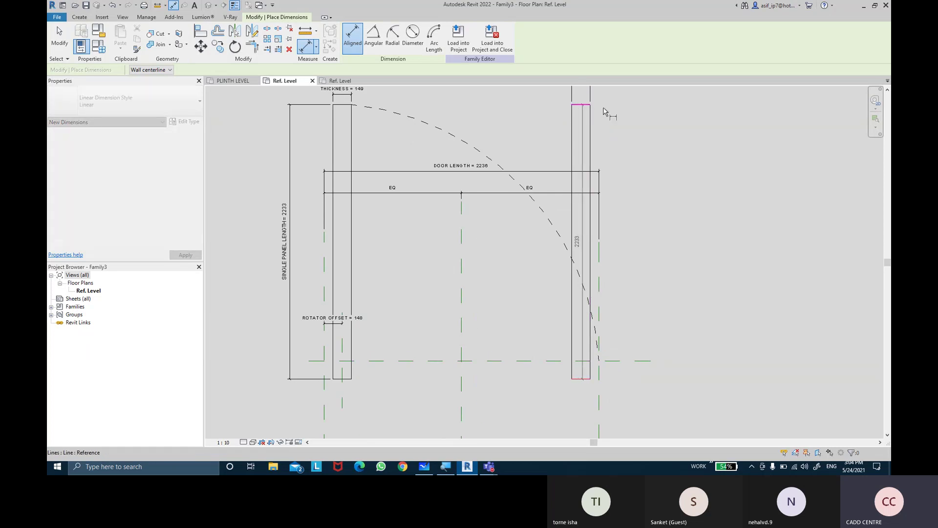
left_click(635, 126)
middle_click_drag(702, 196, 694, 236)
key("Escape")
key("Escape")
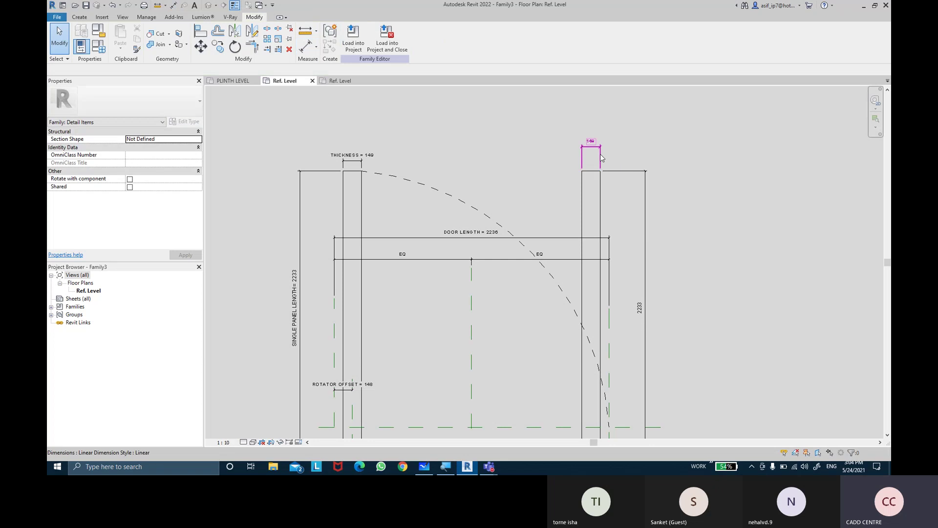
Step: Label the right panel's 149 dimension as THICKNESS and drop the misplaced 2233 dimension
left_click(592, 146)
left_click(412, 37)
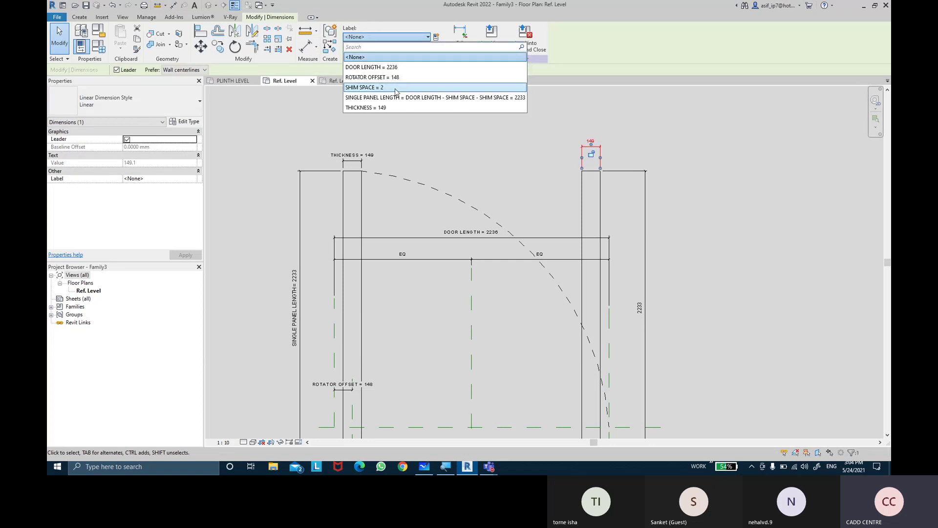
left_click(393, 107)
left_click(741, 220)
middle_click_drag(741, 220, 736, 195)
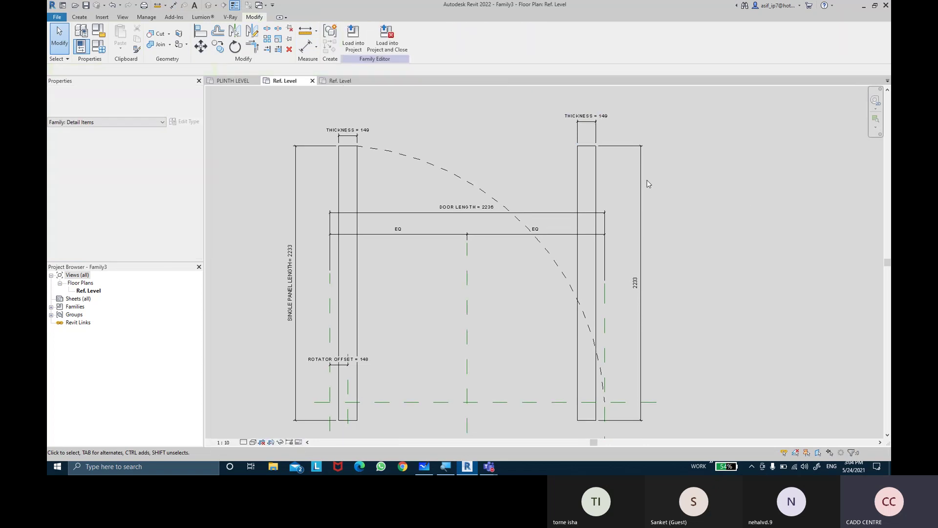
left_click(637, 178)
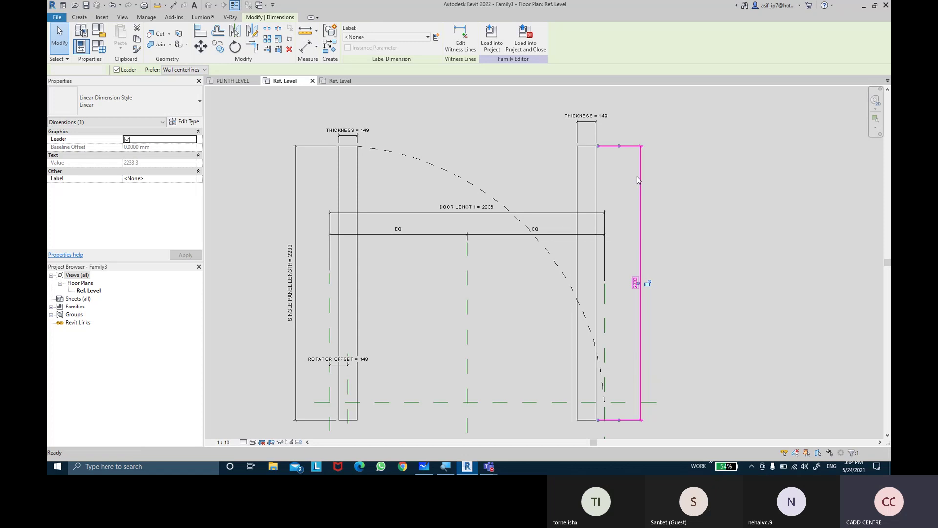
key("Escape")
Step: Place a new 2233 length dimension right of the panel and label it SINGLE PANEL LENGTH
left_click(306, 47)
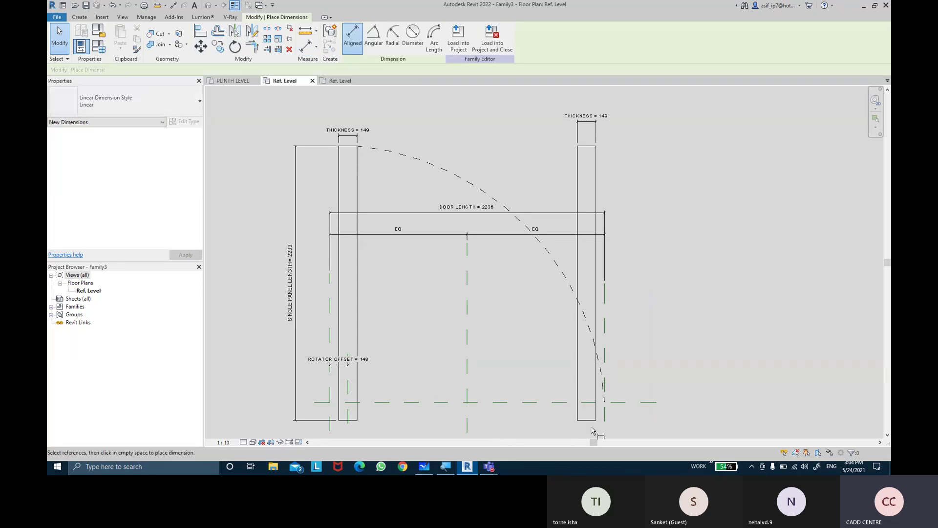
left_click(589, 145)
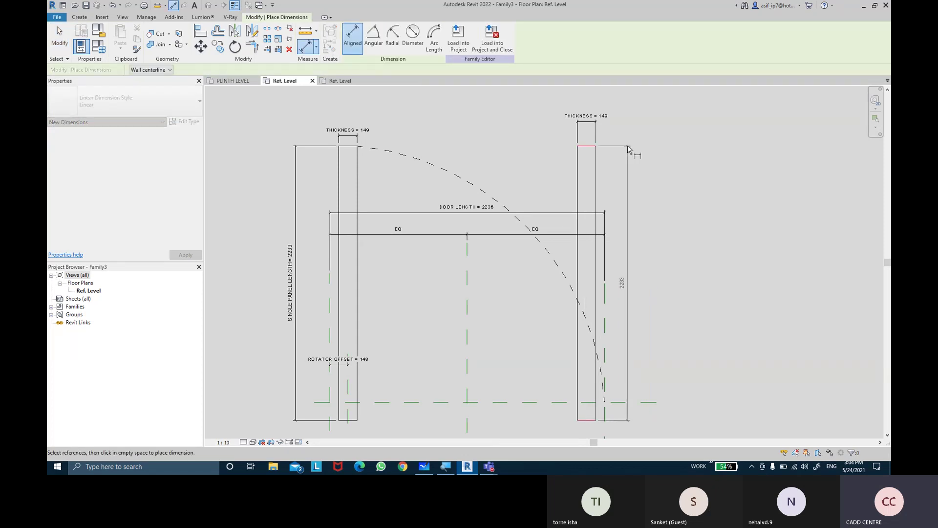
left_click(622, 278)
key("Escape")
left_click(624, 180)
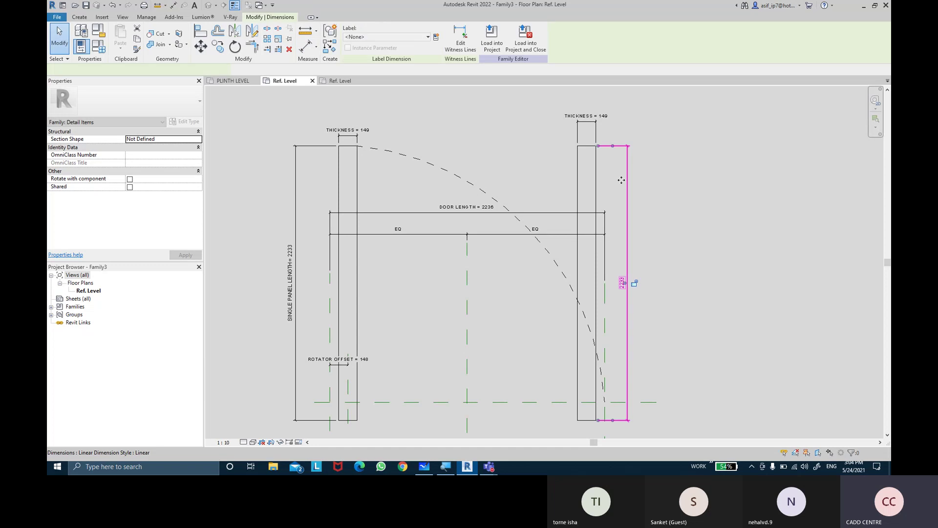
left_click(384, 37)
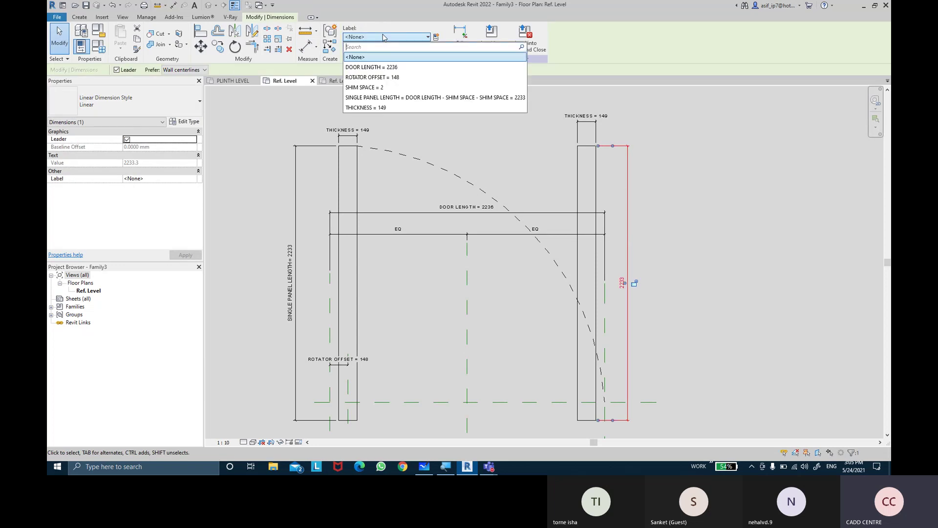
left_click(393, 98)
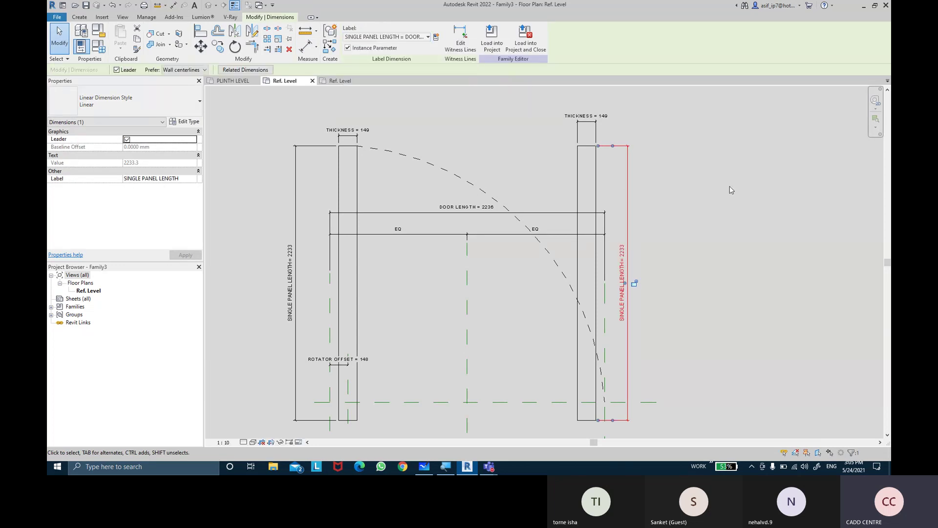
left_click(731, 190)
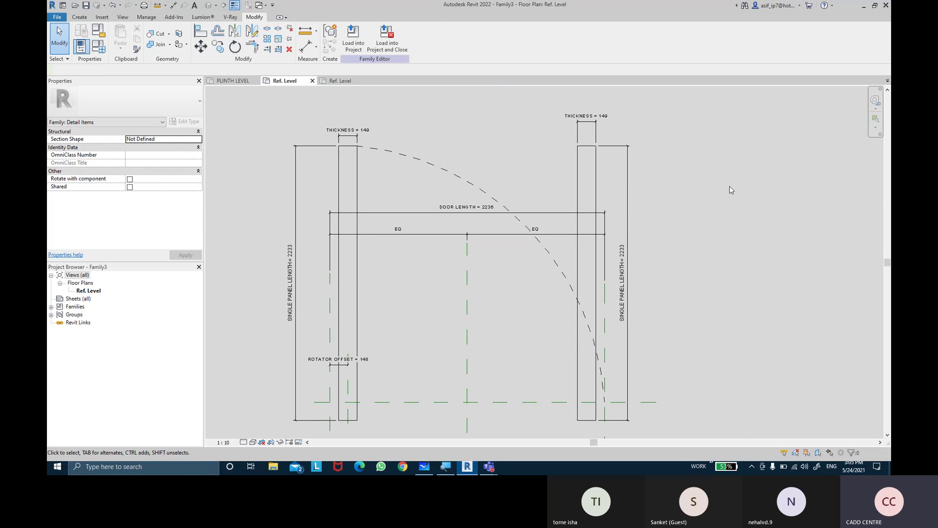
middle_click_drag(787, 241, 781, 211)
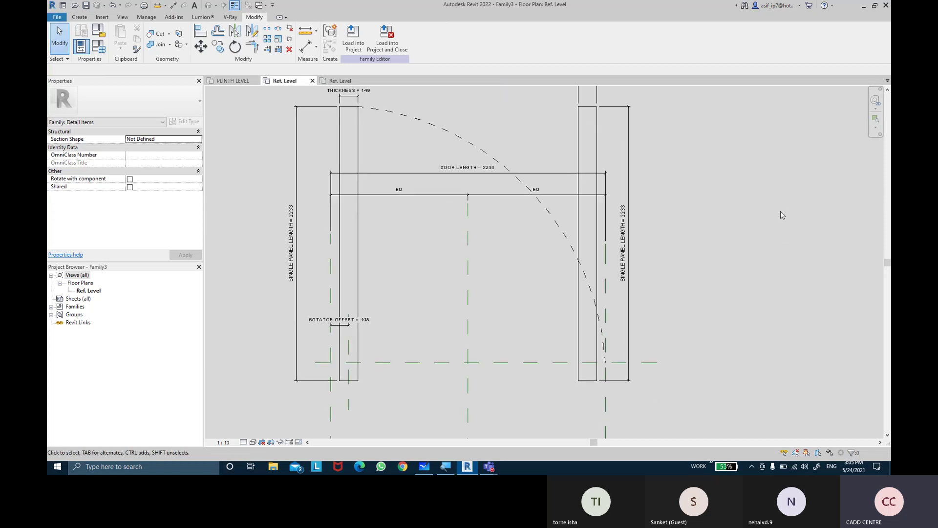
Step: Delete the ROTATOR OFFSET dimension and bring up the Create drafting tools
left_click(349, 396)
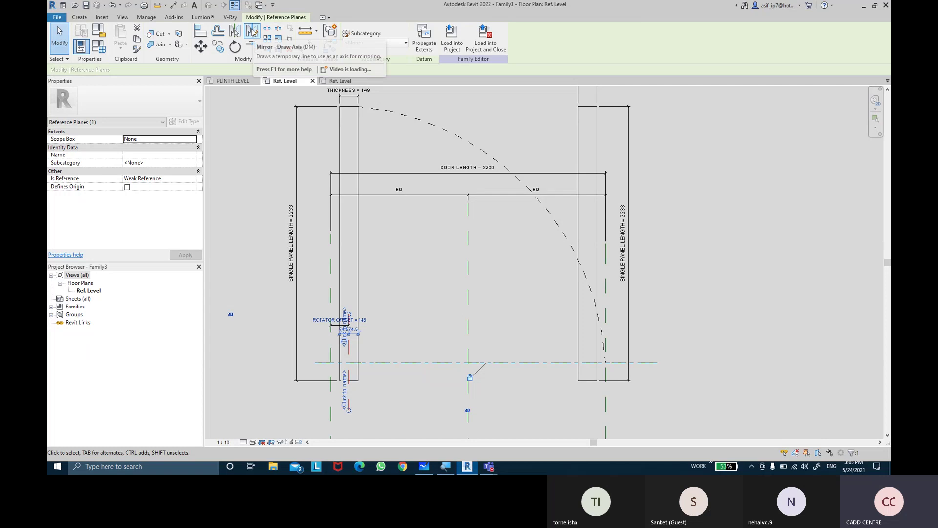
mouse_move(514, 310)
middle_mouse_down()
mouse_move(522, 332)
mouse_move(523, 322)
middle_mouse_up()
left_click(522, 332)
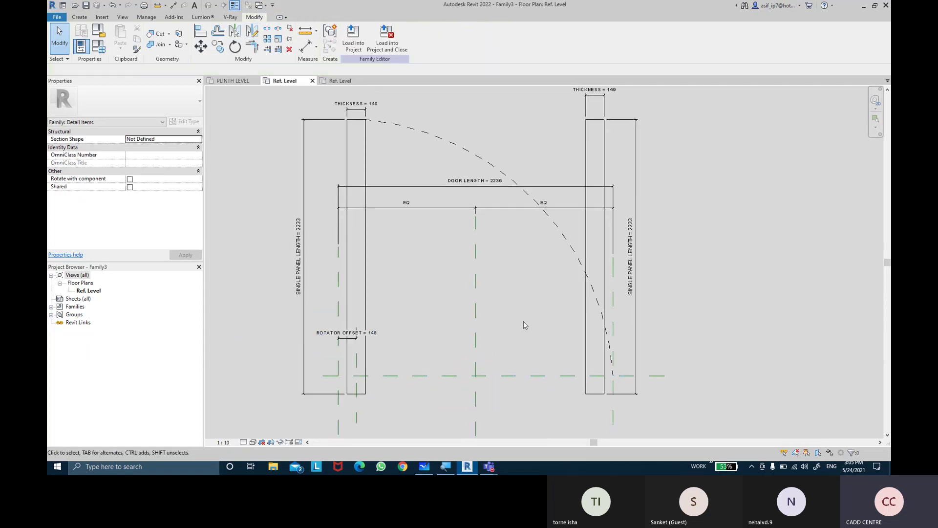
left_click(355, 338)
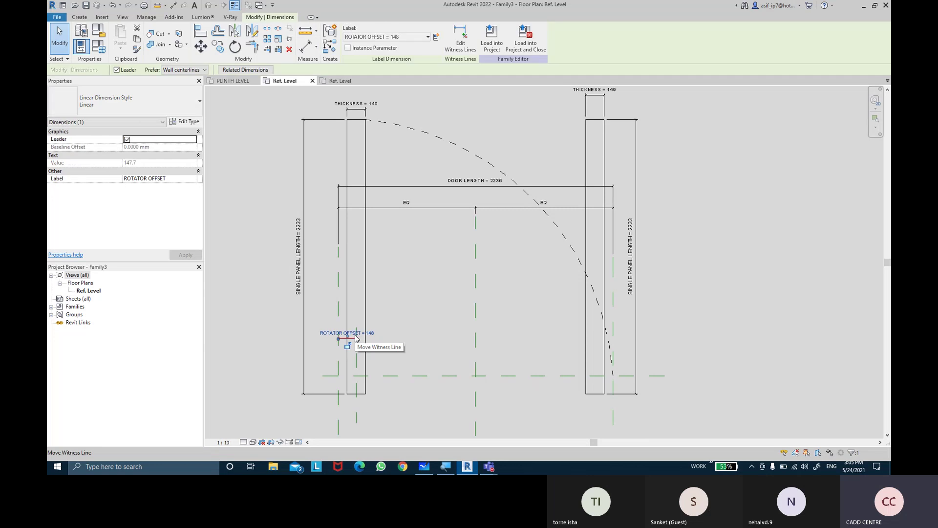
key("Delete")
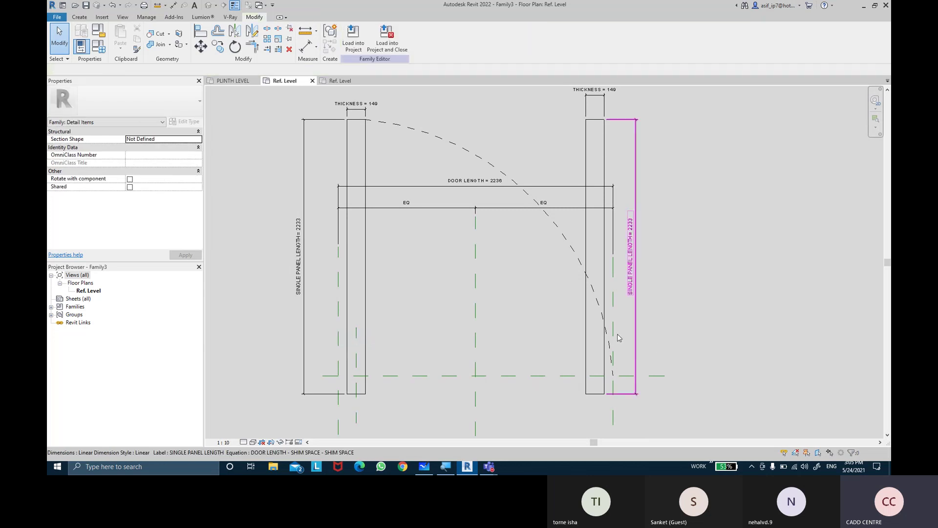
middle_click_drag(563, 328, 558, 339)
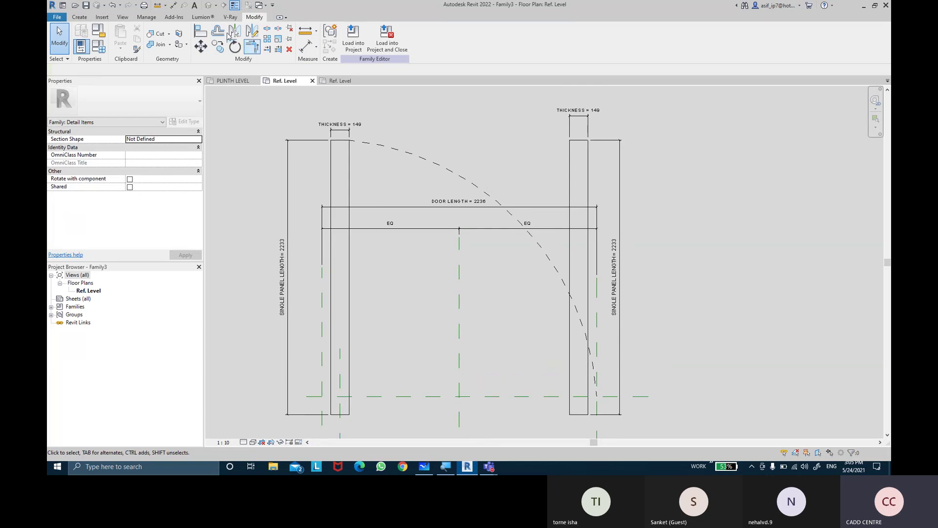
left_click(79, 16)
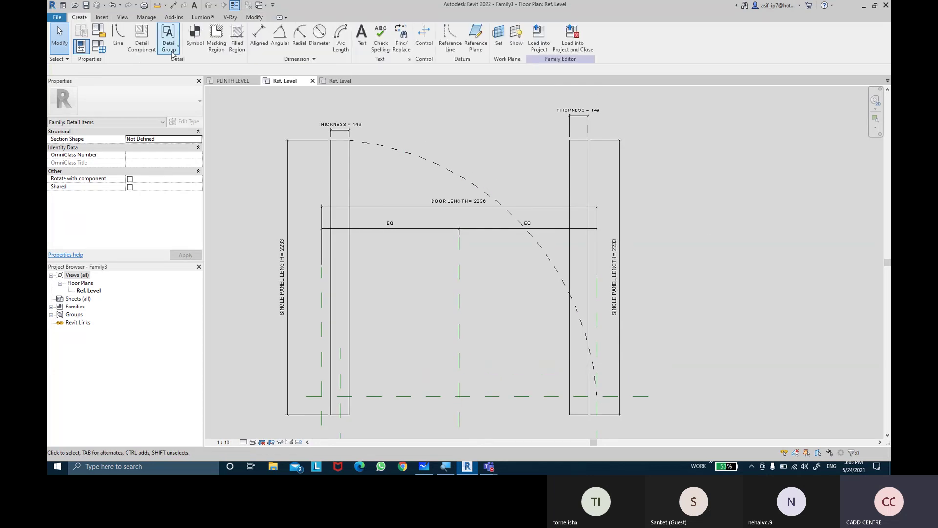
Step: Draw a Start-End-Radius hidden-line arc from the left panel's top corner to the centre intersection
left_click(119, 39)
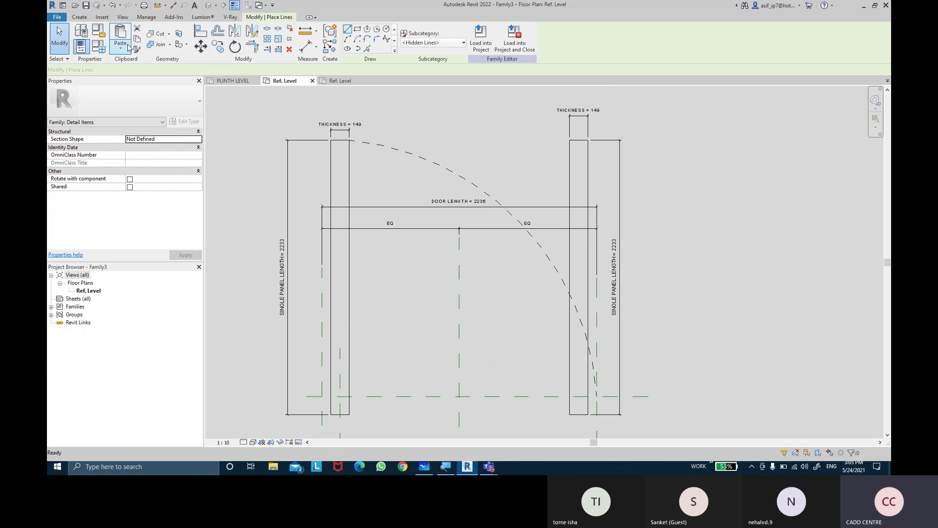
left_click(347, 38)
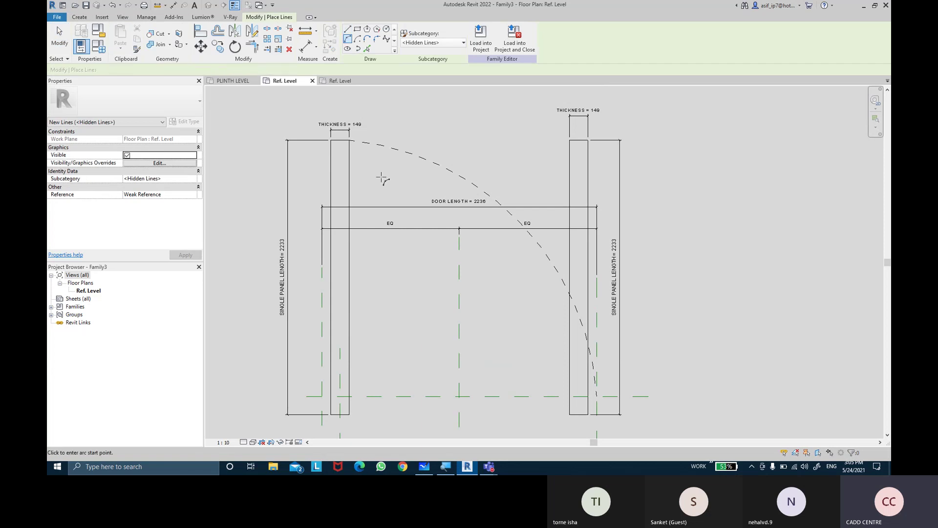
left_click(350, 141)
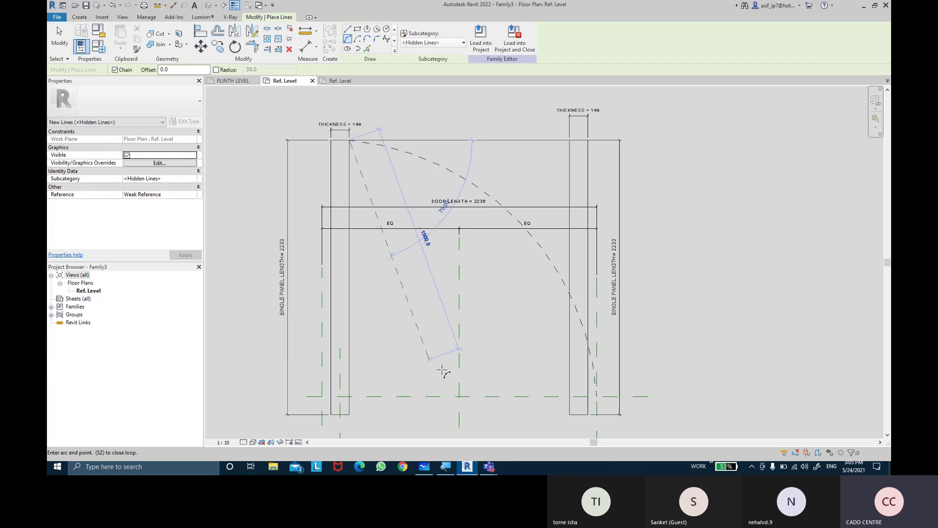
left_click(460, 396)
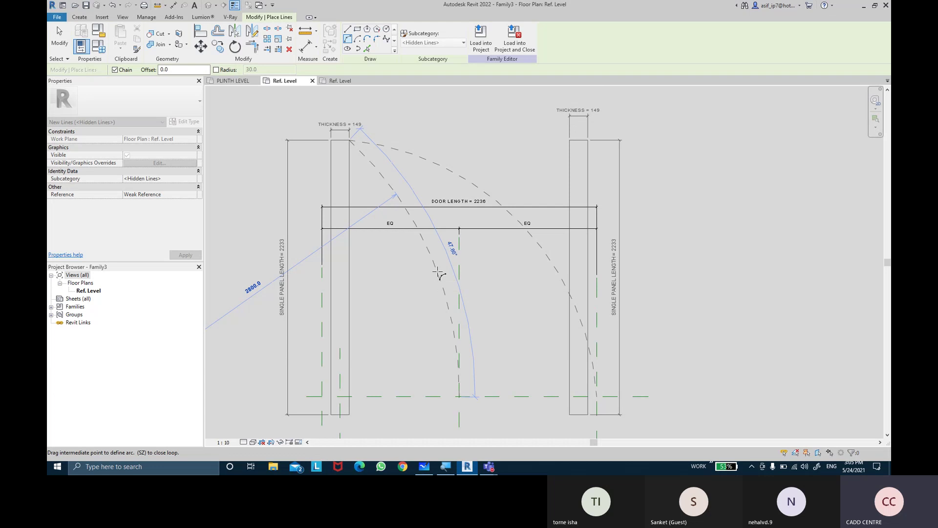
left_click(439, 273)
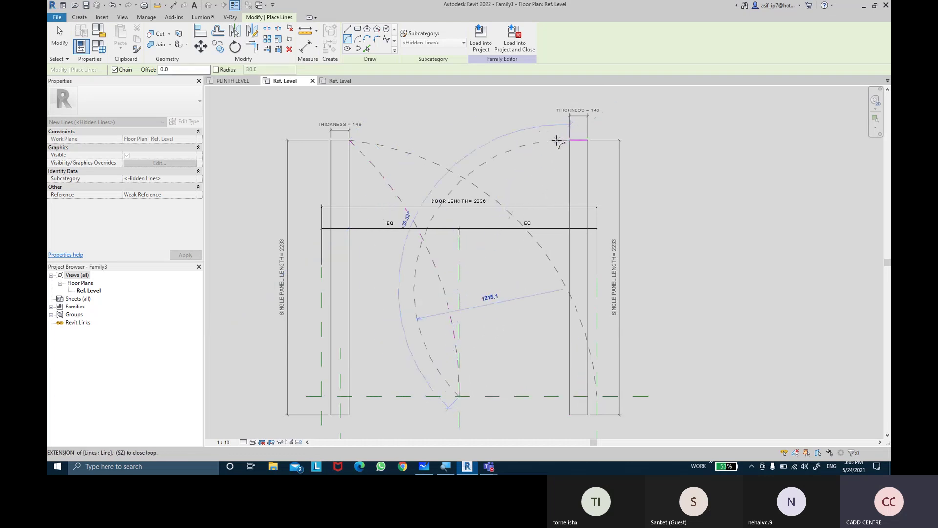
key("Escape")
key("Escape")
left_click(433, 262)
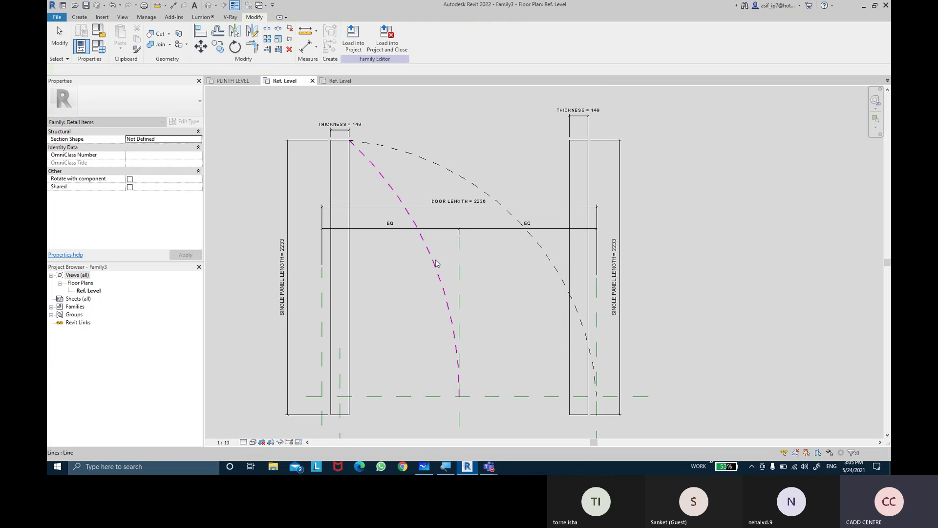
Step: Mirror the swing arc onto the right panel across the vertical centre line
left_click(252, 34)
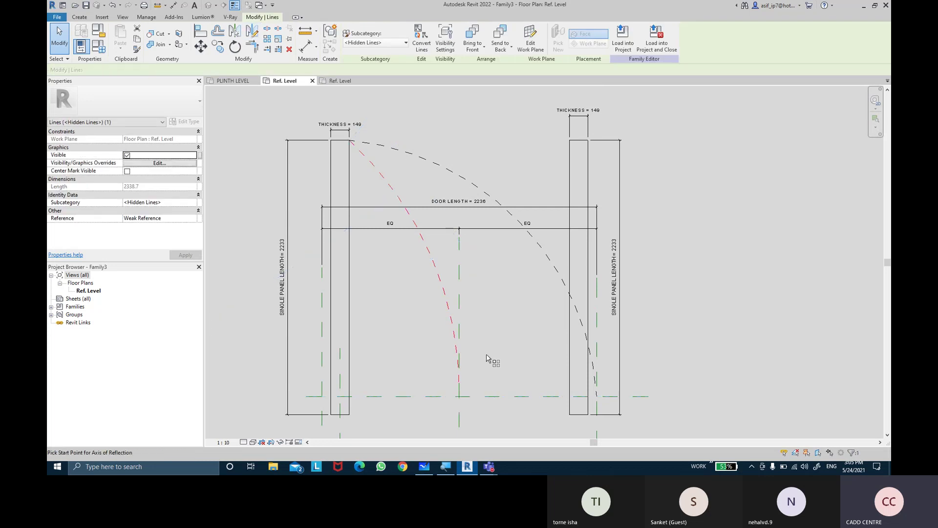
left_click(459, 396)
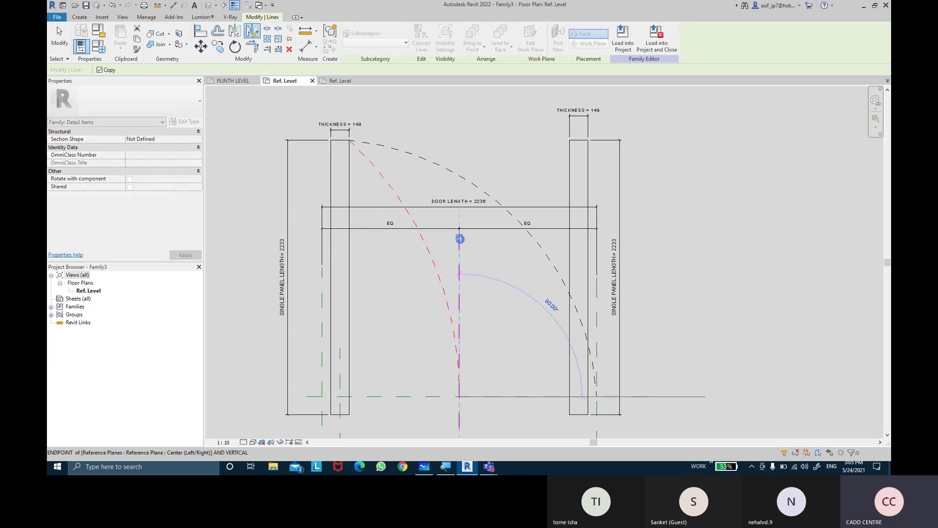
left_click(461, 249)
middle_click_drag(511, 347, 503, 343)
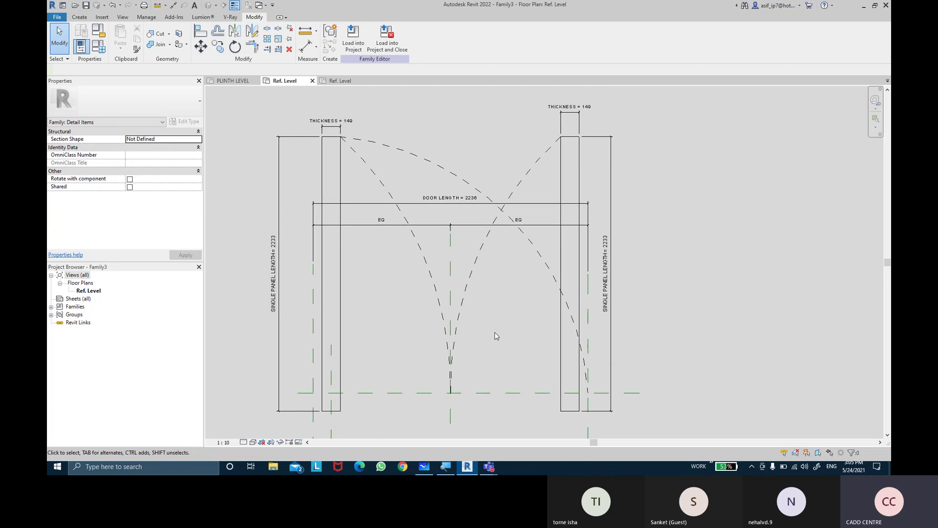
Step: Align the arcs' meeting point to the horizontal reference plane and lock it
key("a")
key("l")
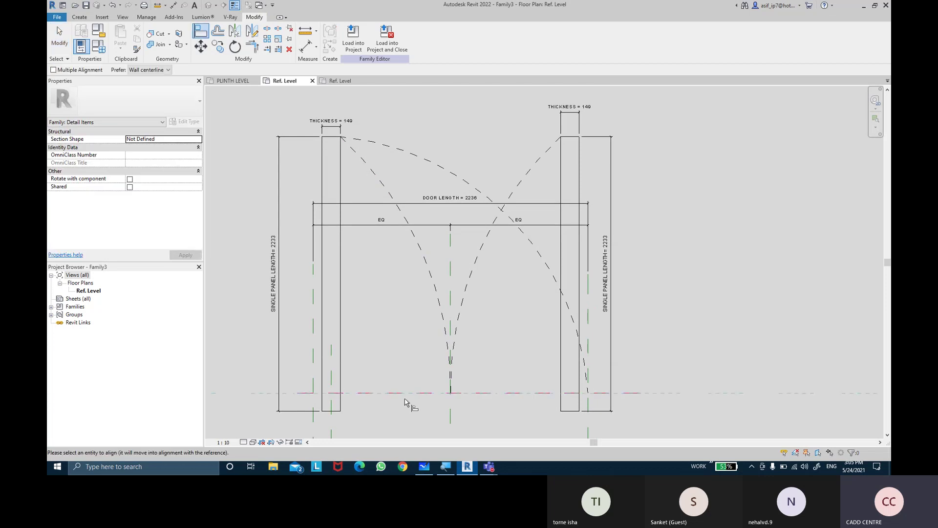
left_click(449, 394)
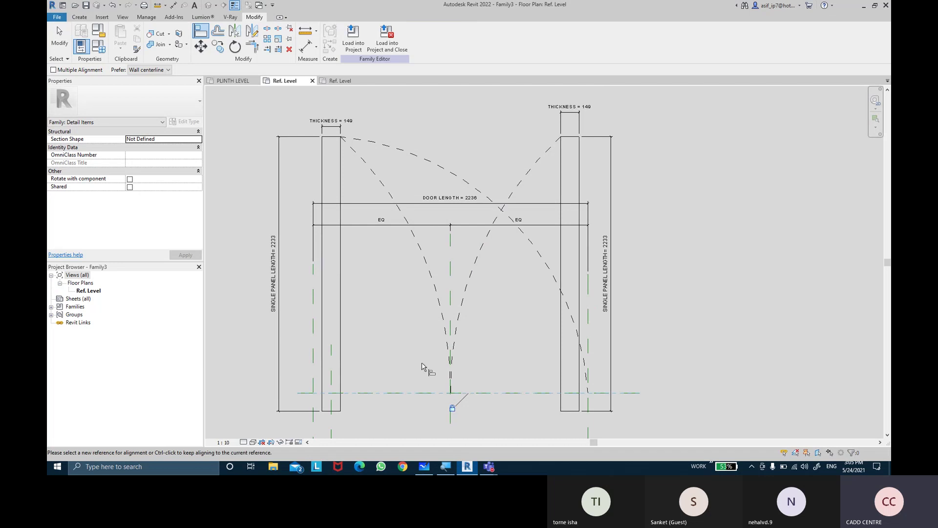
left_click(415, 394)
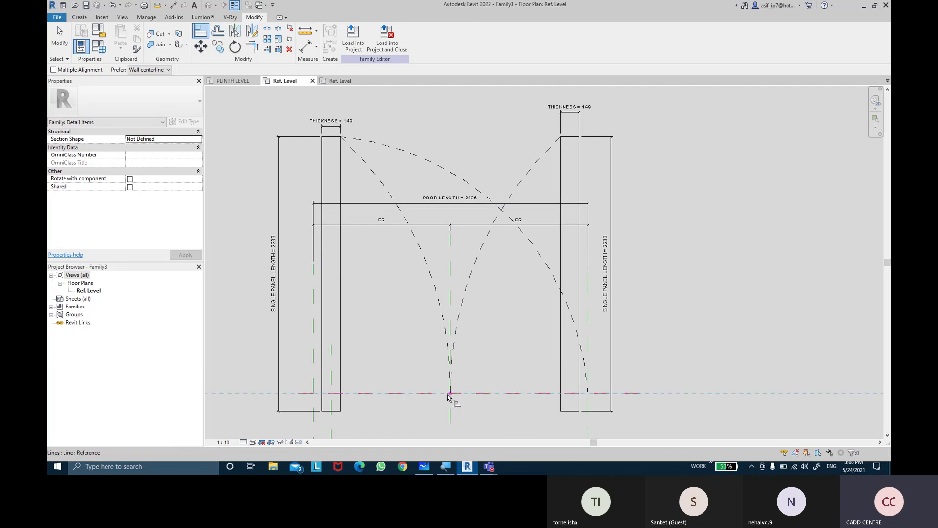
left_click(448, 395)
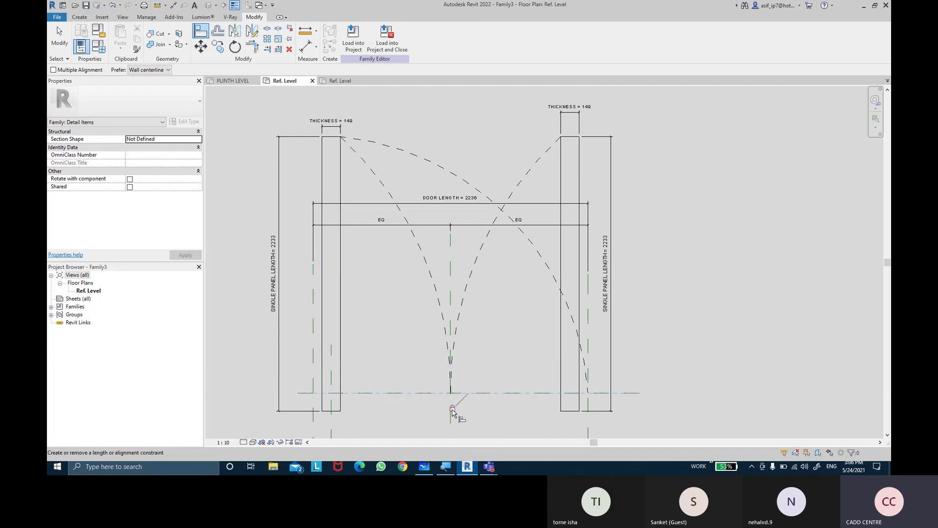
key("Escape")
Step: Select each swing arc to check that their ends meet at the centre
left_click(448, 359)
scroll(464, 409, "up", 4)
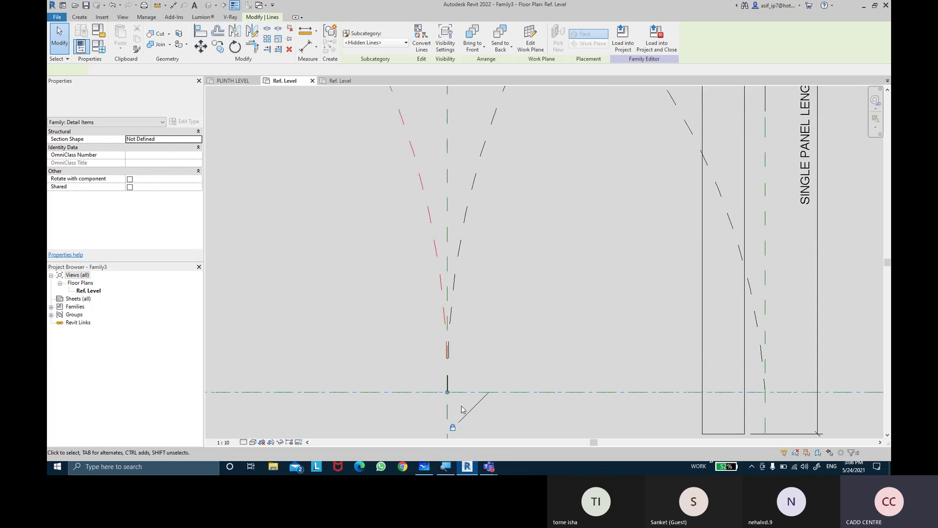
key("Escape")
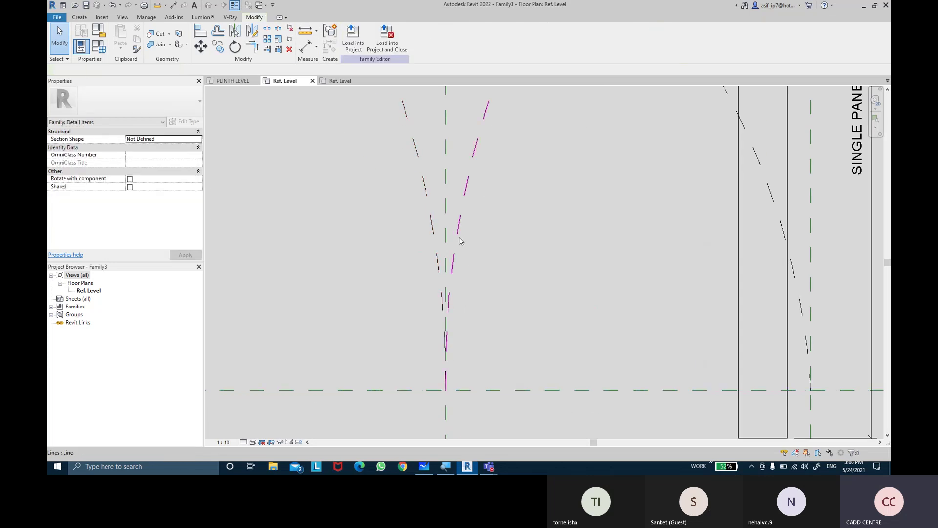
left_click(458, 234)
scroll(486, 312, "down", 2)
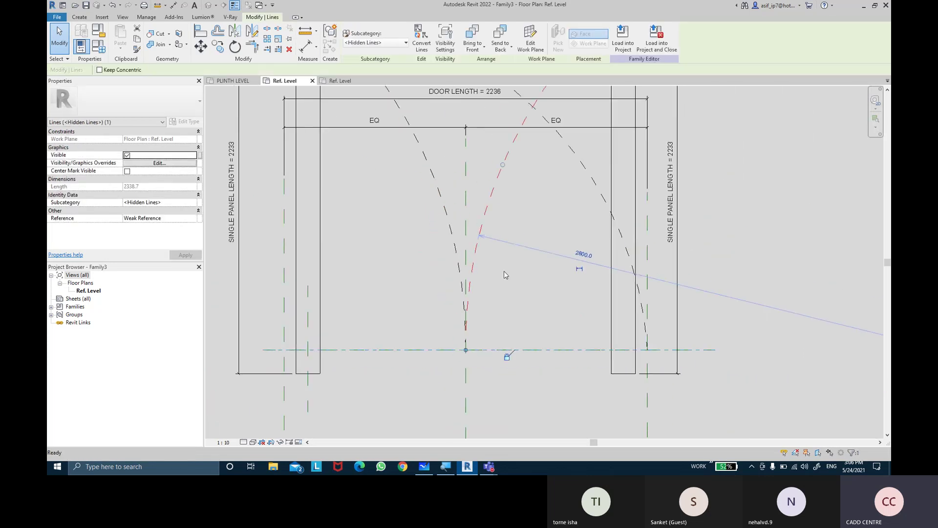
scroll(505, 275, "down", 2)
left_click(491, 362)
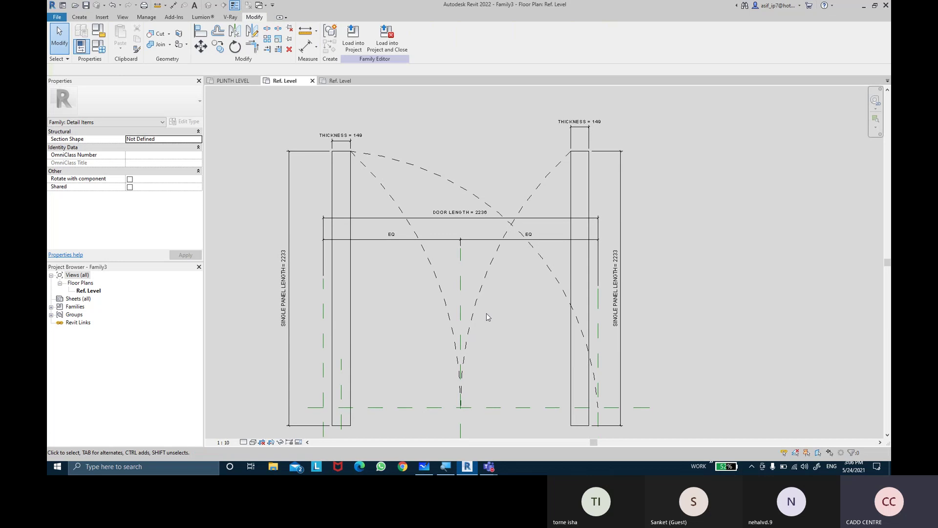
left_click(472, 312)
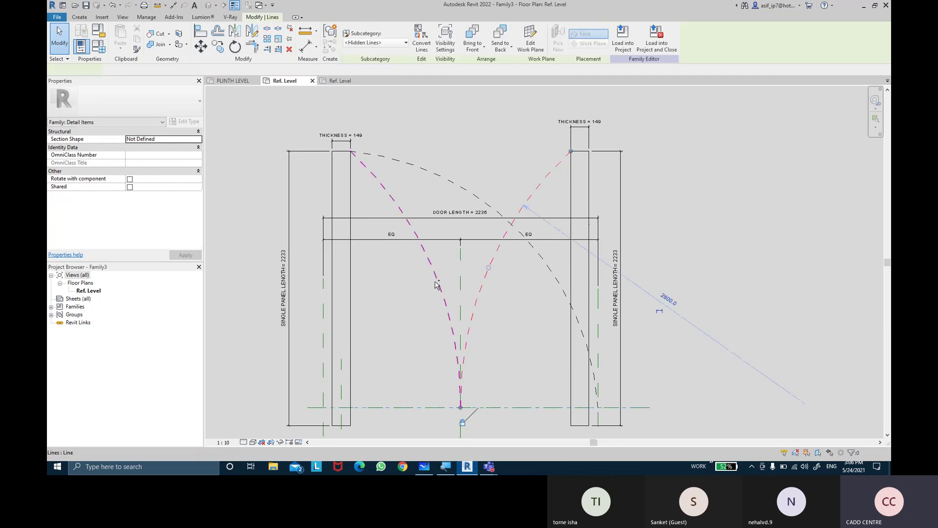
Step: Select both new swing arcs and link their visibility to a new DOUBLE PANEL 2D Yes/No parameter
left_click(519, 364, "ctrl")
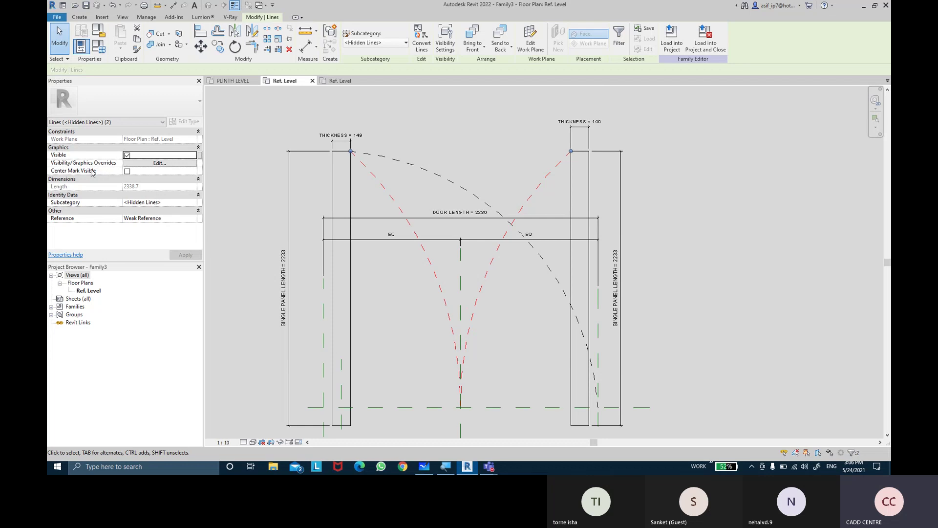
left_click(200, 155)
left_click(301, 244)
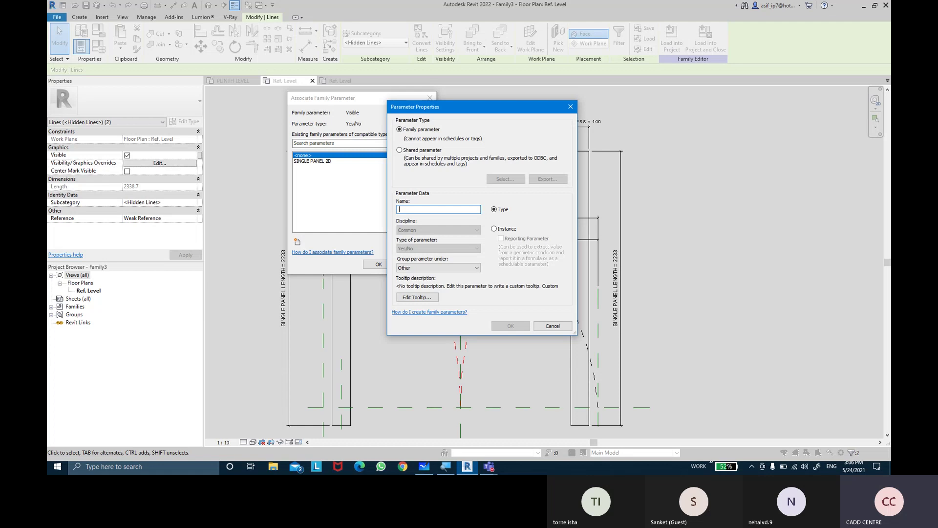
type("DOUBLE PANEL 2D")
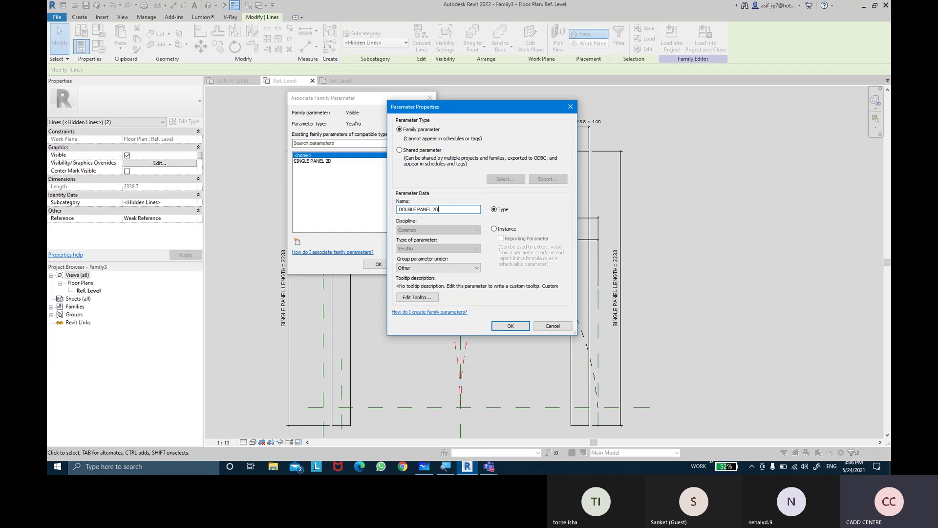
key("Return")
left_click(379, 264)
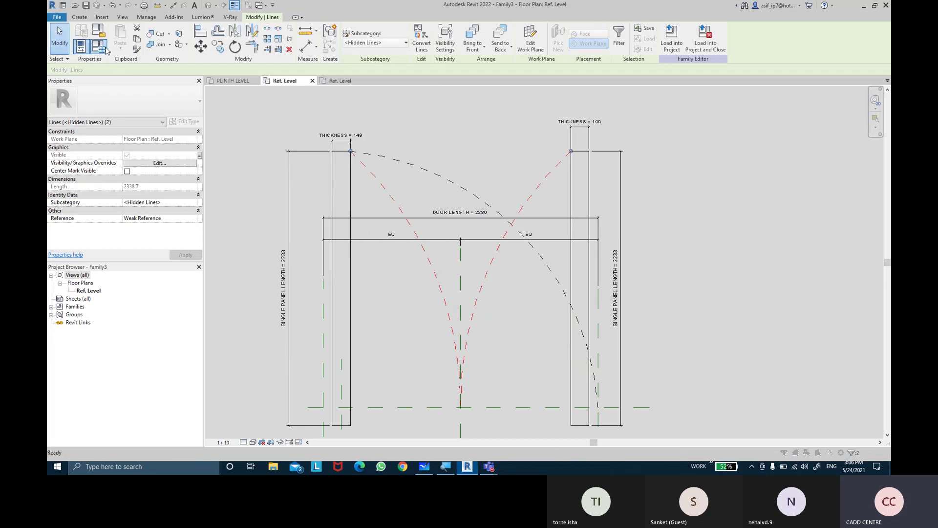
left_click(99, 46)
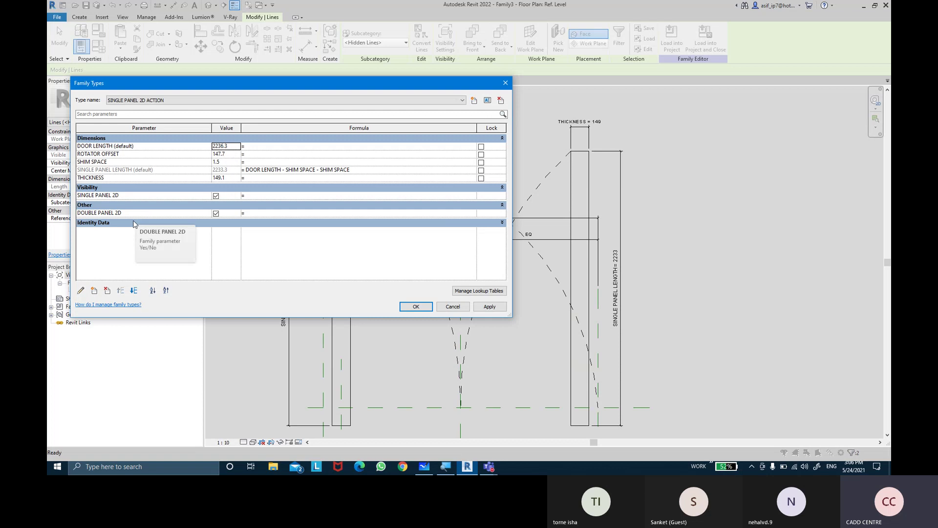
Step: Group DOUBLE PANEL 2D under Visibility and switch it off for the current type
left_click(94, 213)
left_click(80, 290)
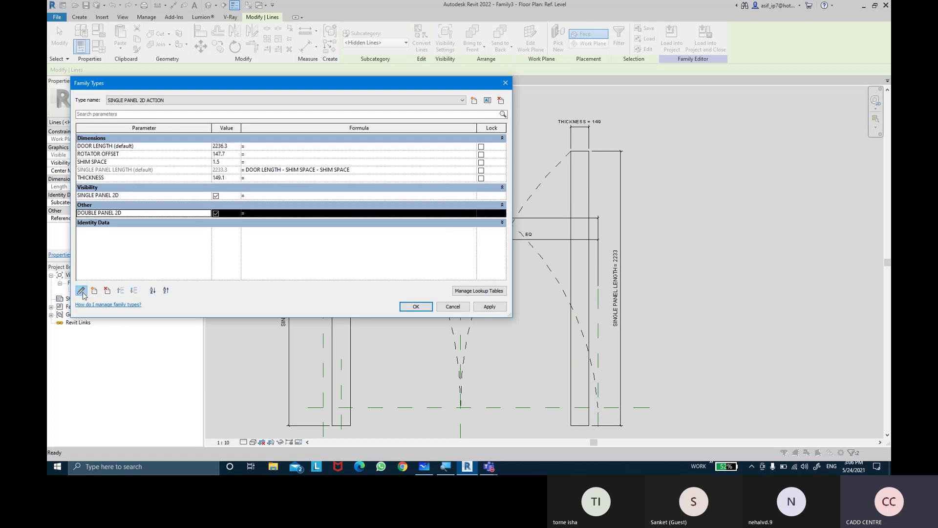
left_click(441, 268)
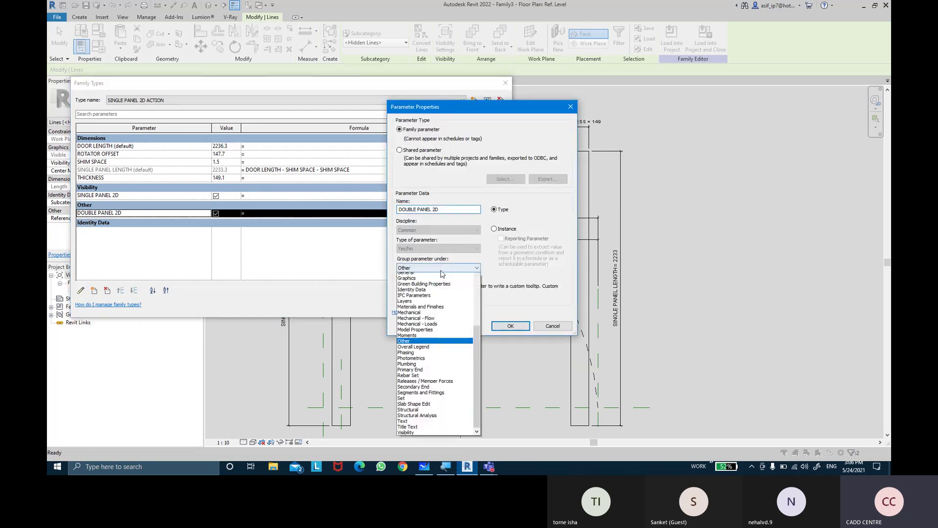
left_click(434, 440)
left_click(512, 326)
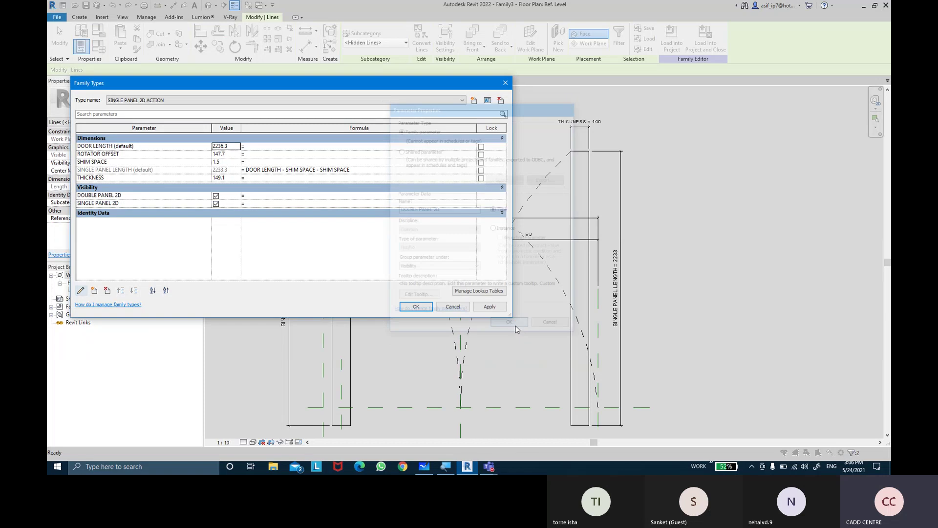
left_click(216, 196)
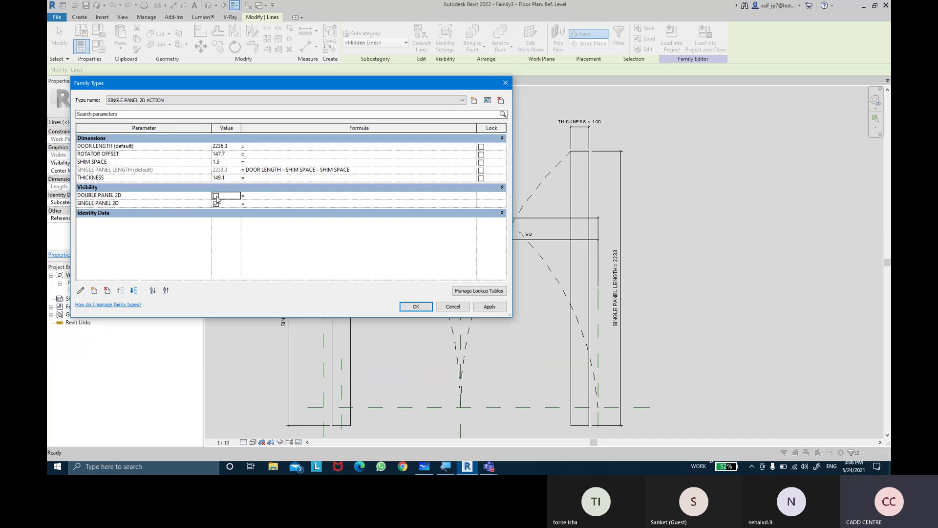
left_click(487, 307)
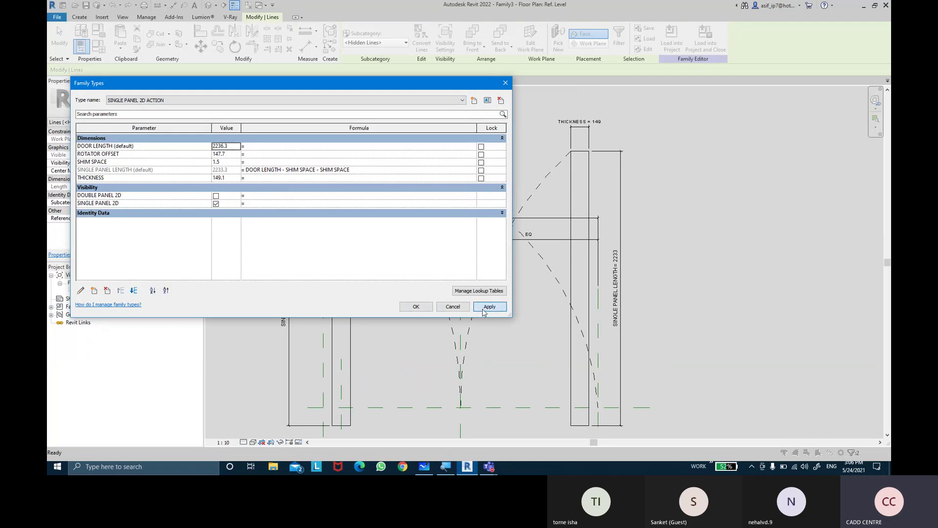
Step: Create type DOUBLE PANEL 2D ACTION with DOUBLE PANEL 2D on and SINGLE PANEL 2D off
left_click(474, 101)
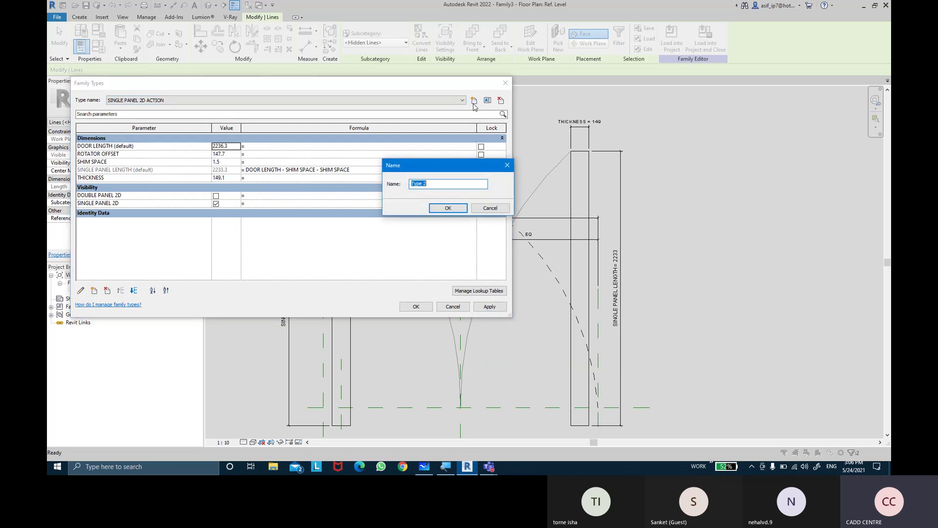
type("DOUBLE PANEL 2D ACTION")
key("Return")
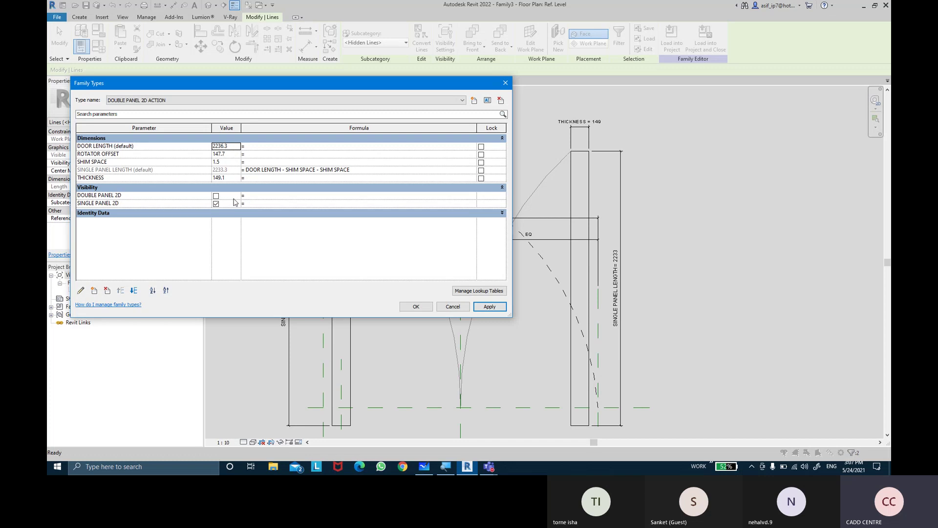
left_click(215, 196)
left_click(217, 197)
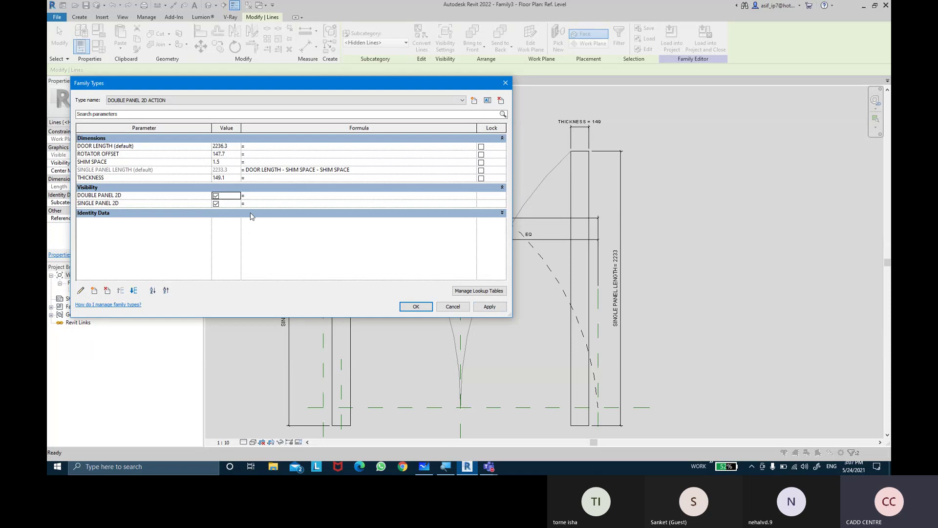
left_click(217, 204)
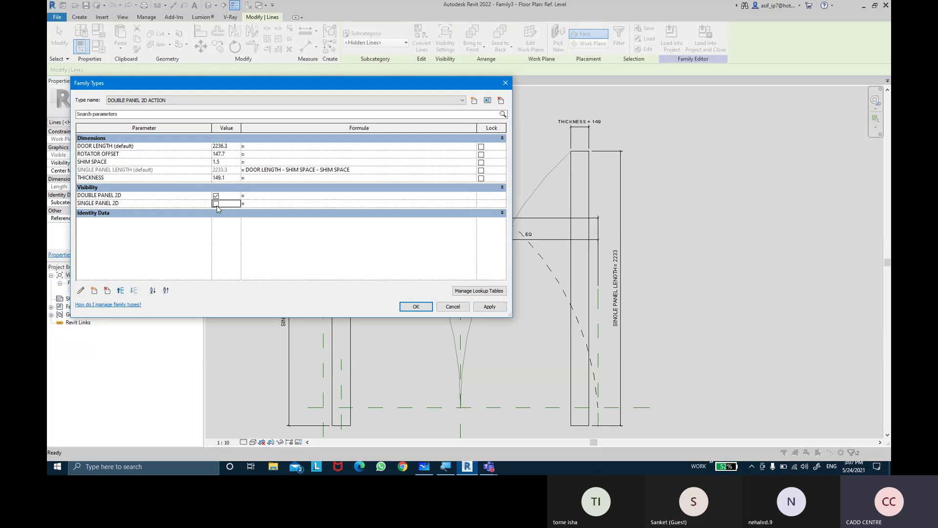
left_click(487, 306)
left_click(416, 307)
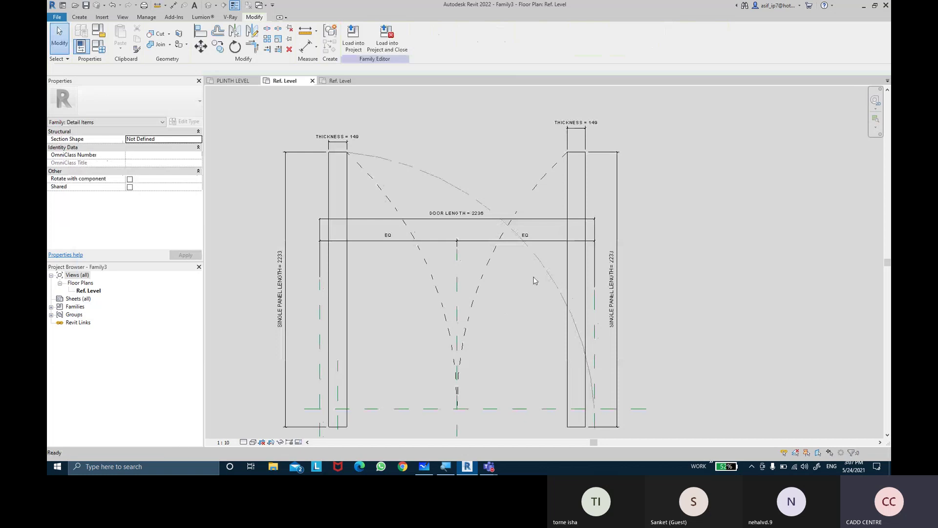
Step: Tie the right panel's four lines' visibility to a new DOOR DOUBLE 2D parameter under Visibility
key("Tab")
left_click(568, 264)
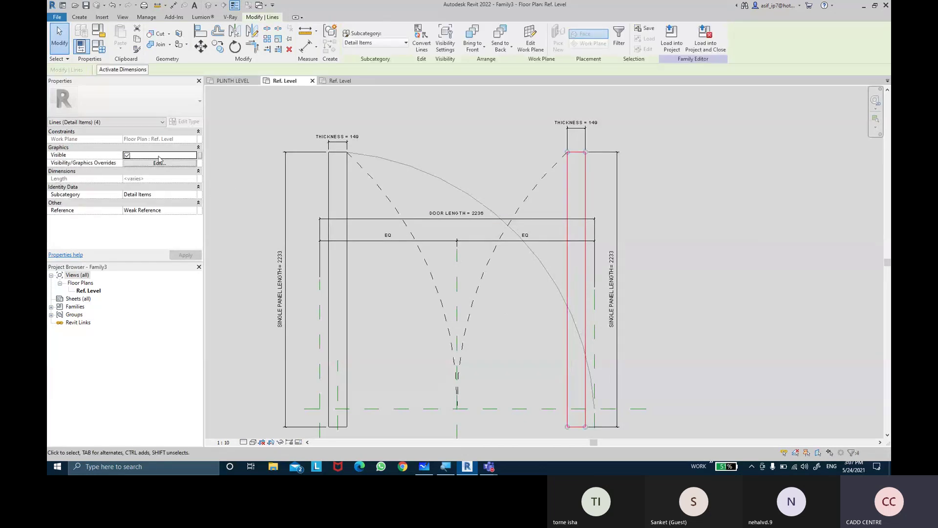
left_click(200, 156)
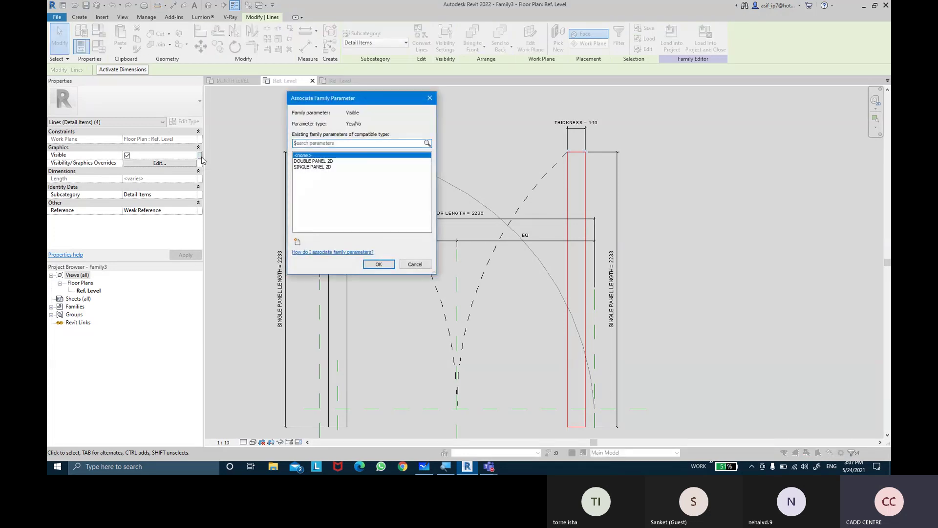
left_click(303, 246)
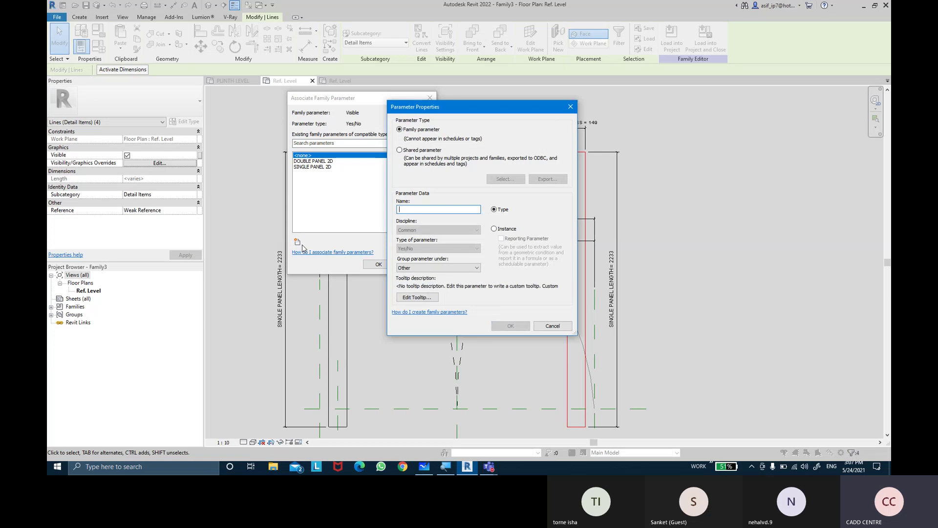
type("DOOR DOUBLE 2D")
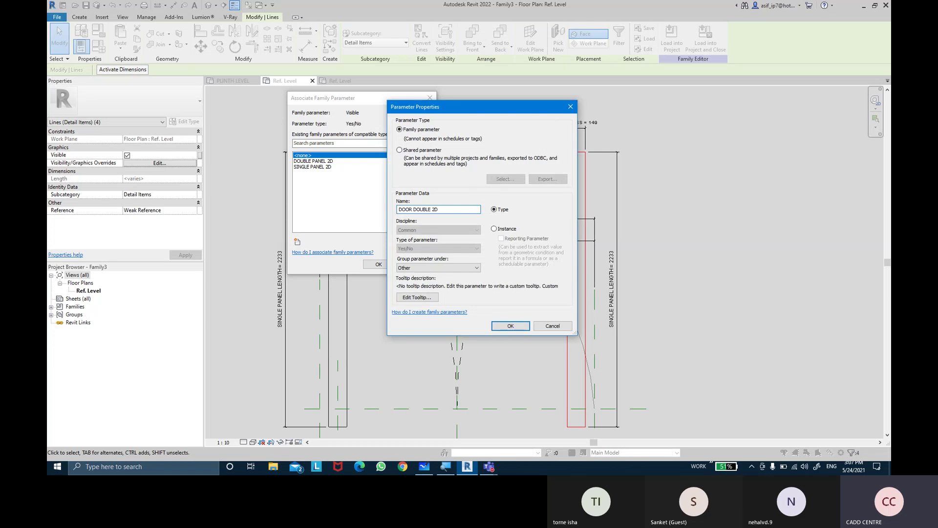
left_click(461, 269)
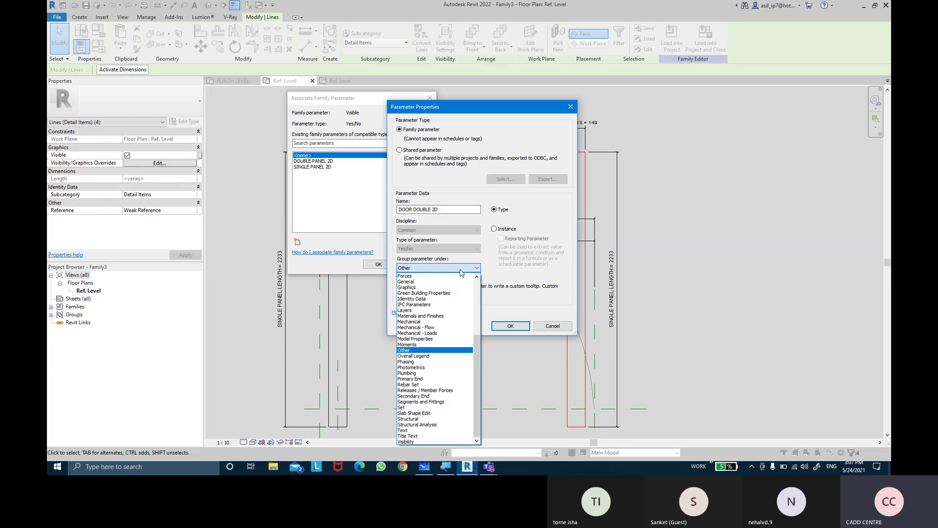
left_click(457, 441)
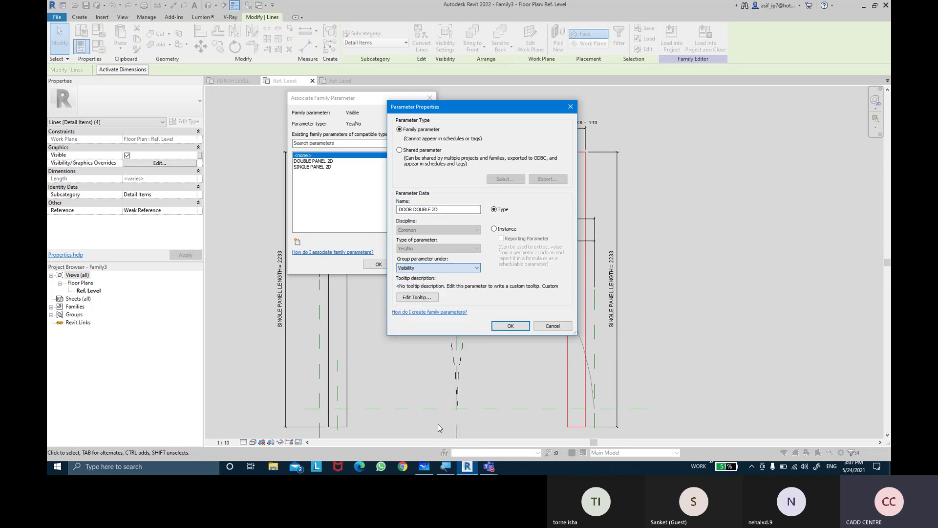
left_click(514, 326)
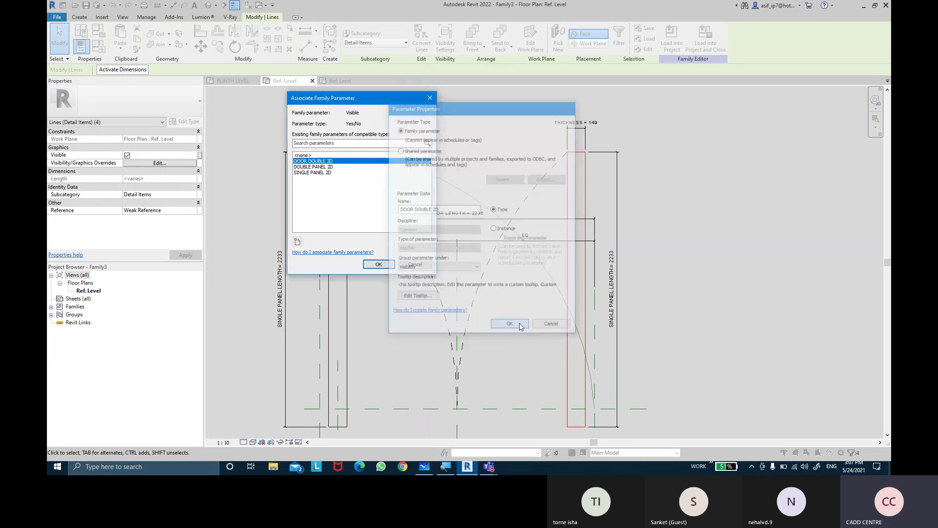
left_click(378, 264)
Step: Turn DOOR DOUBLE 2D off for the SINGLE PANEL 2D ACTION type, apply, and save
left_click(99, 46)
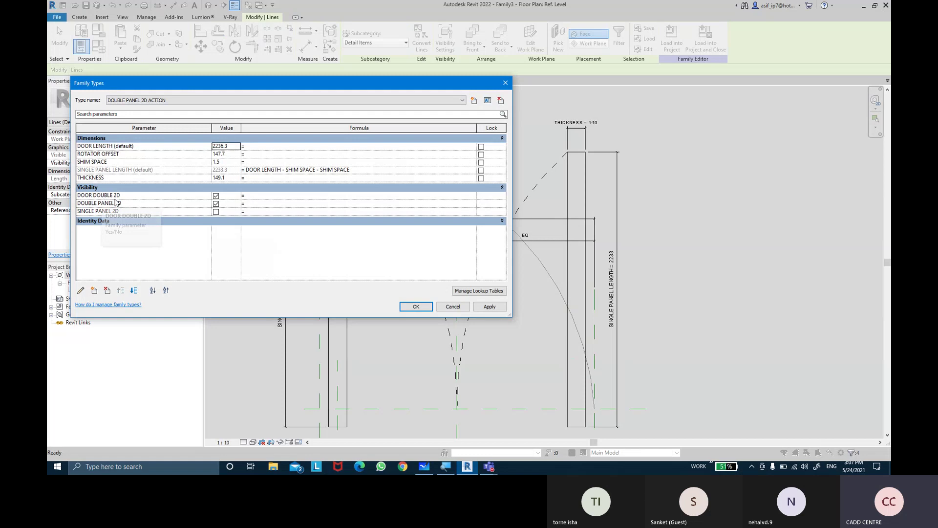
left_click(211, 100)
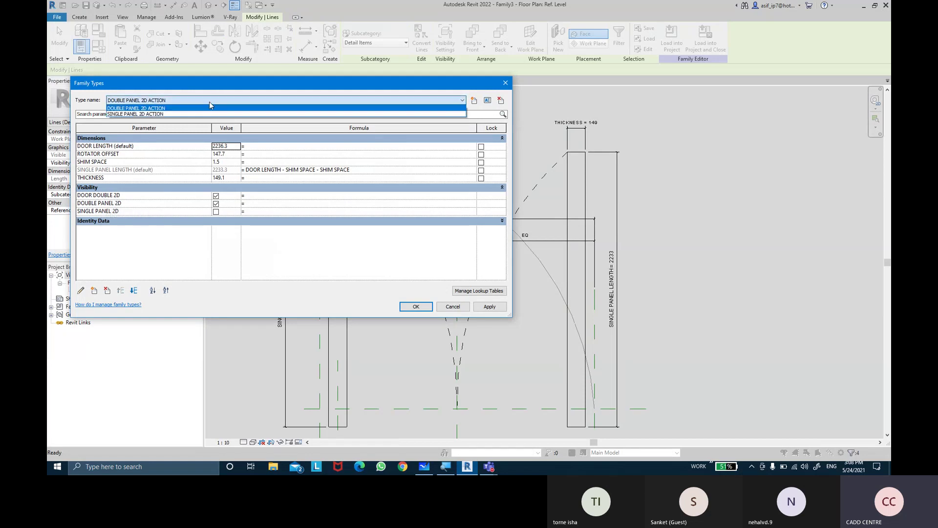
left_click(197, 114)
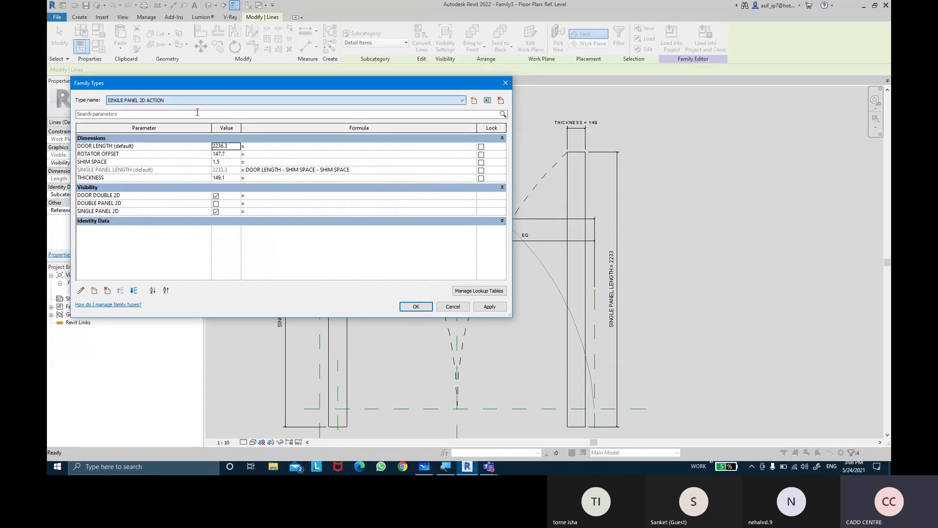
left_click(219, 197)
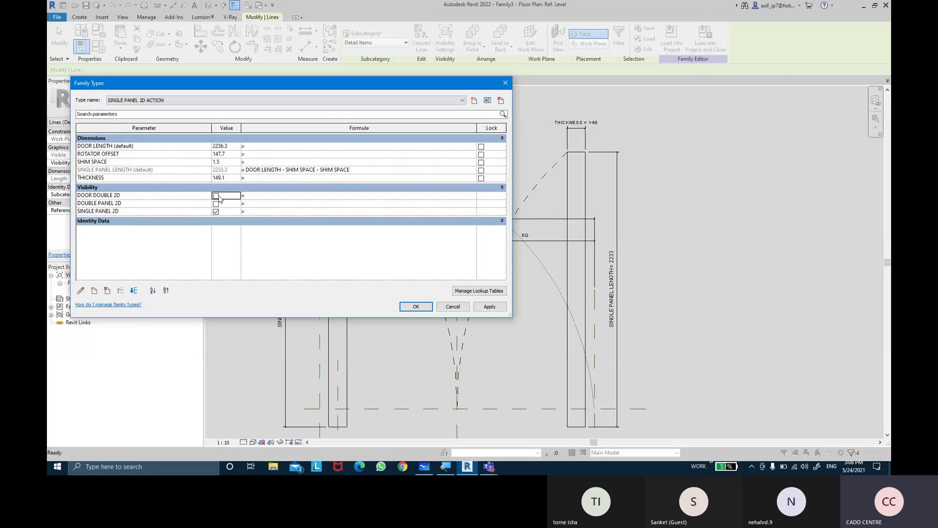
left_click(489, 306)
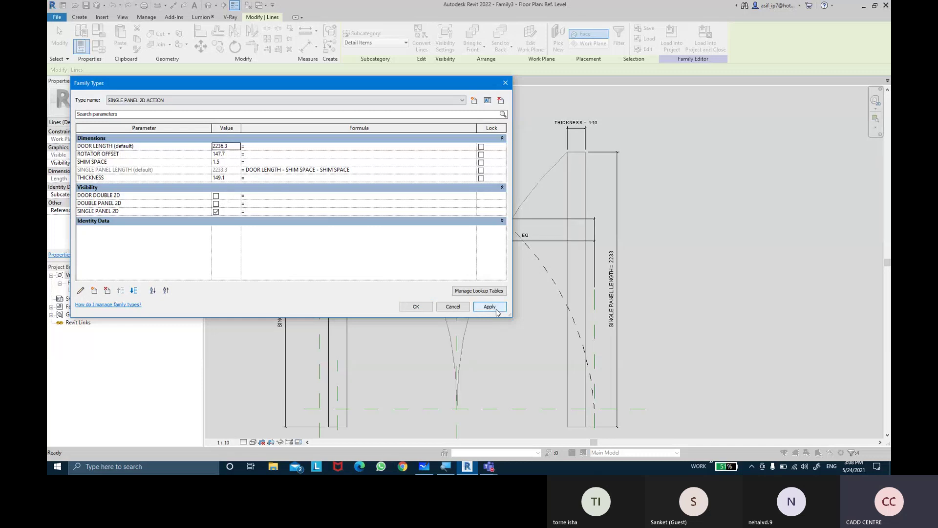
left_click(424, 310)
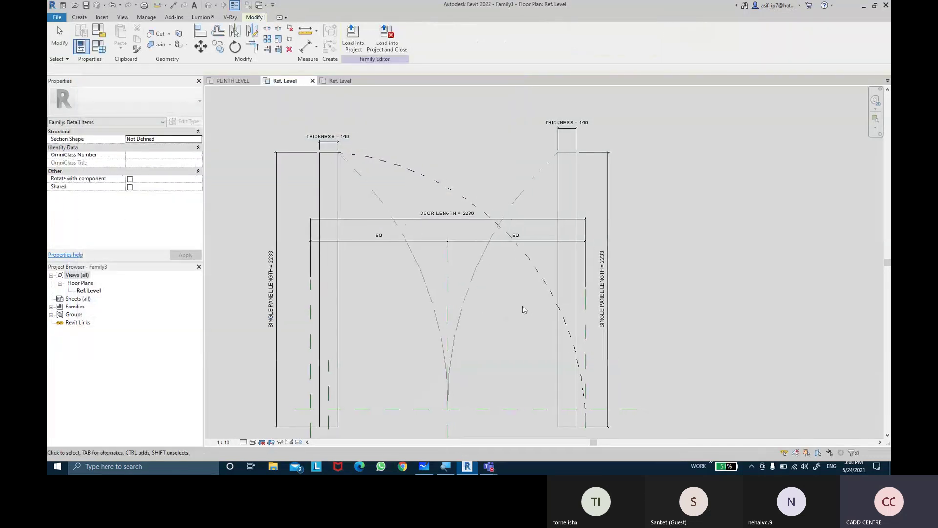
scroll(567, 272, "down", 3)
mouse_move(567, 272)
middle_mouse_down()
mouse_move(644, 204)
mouse_move(631, 187)
middle_mouse_up()
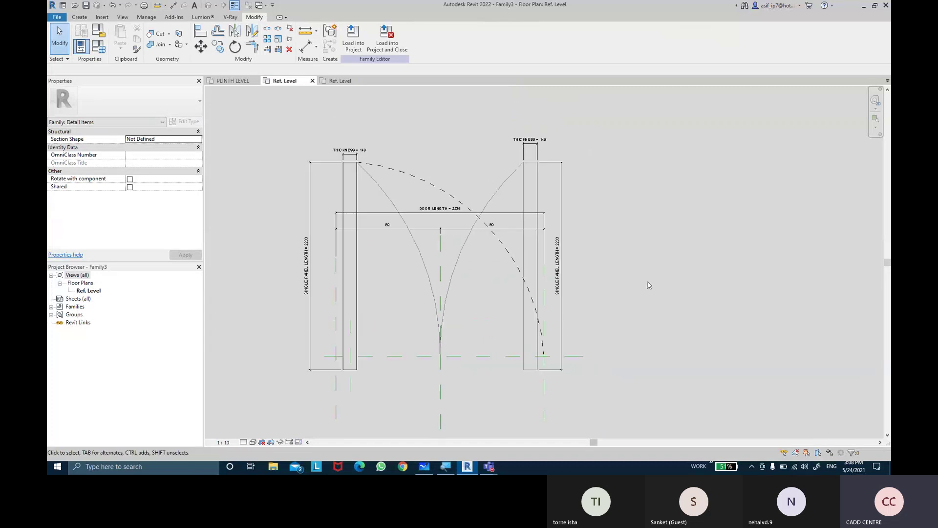
middle_click_drag(641, 275, 632, 270)
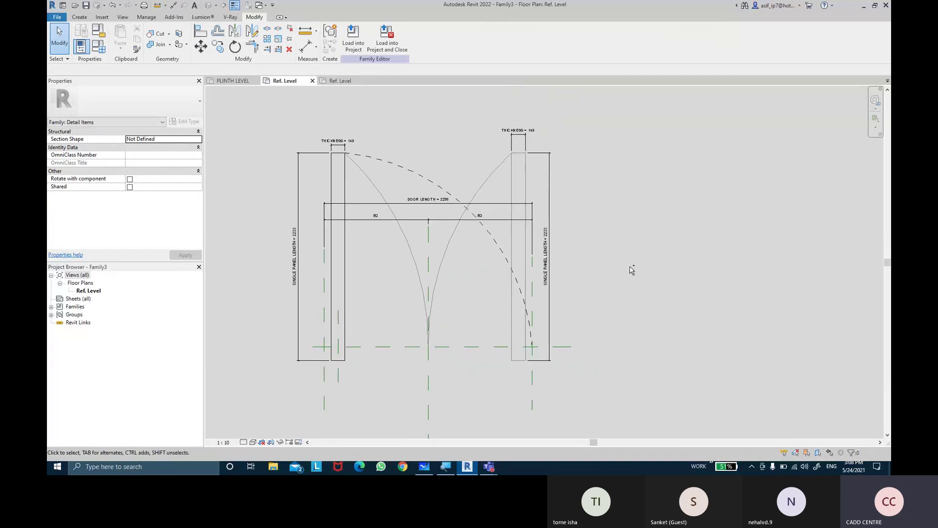
key("ctrl+s")
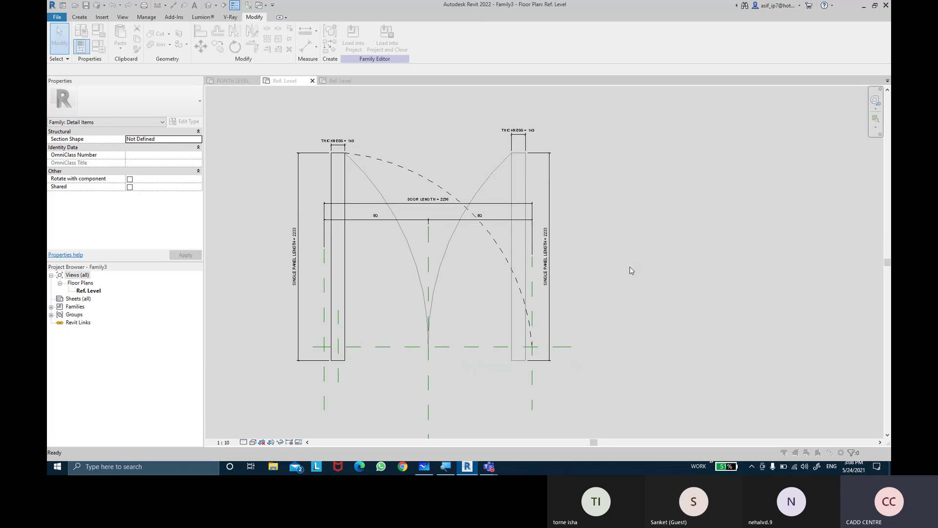
Step: Choose the Desktop folder and save the family under the name 2D ACTION DOOR
left_click(323, 293)
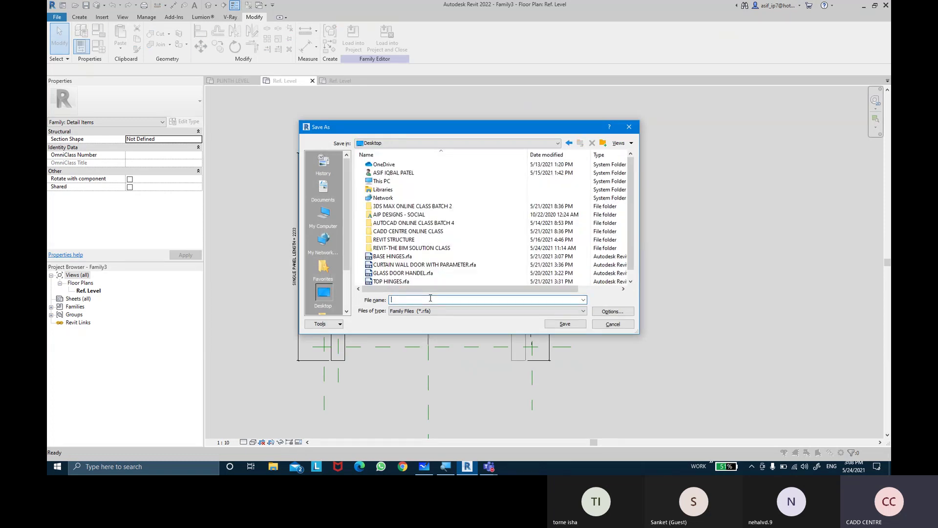
type("2D ACTION DOOR")
key("Return")
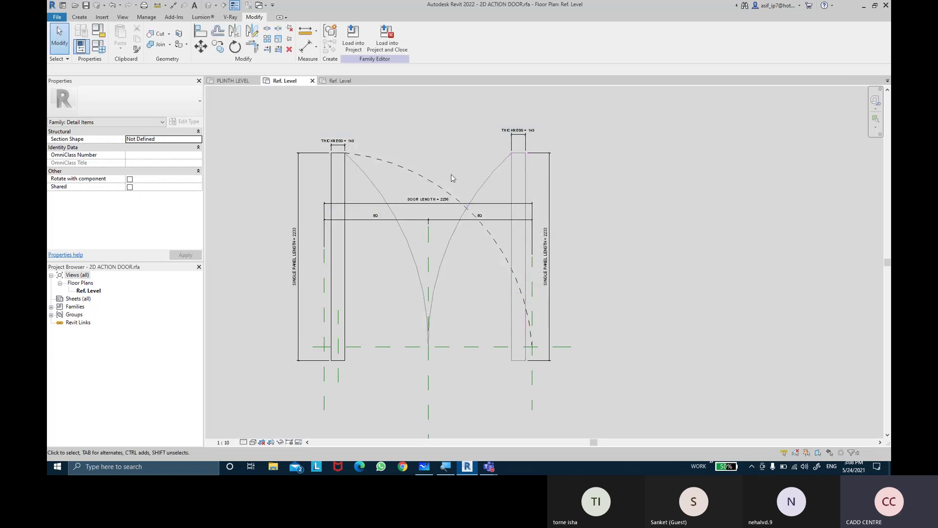
Step: Load the 2D action door into CURTAIN WALL DOOR WITH PARAMETER.rfa and place one symbol in plan
left_click(362, 48)
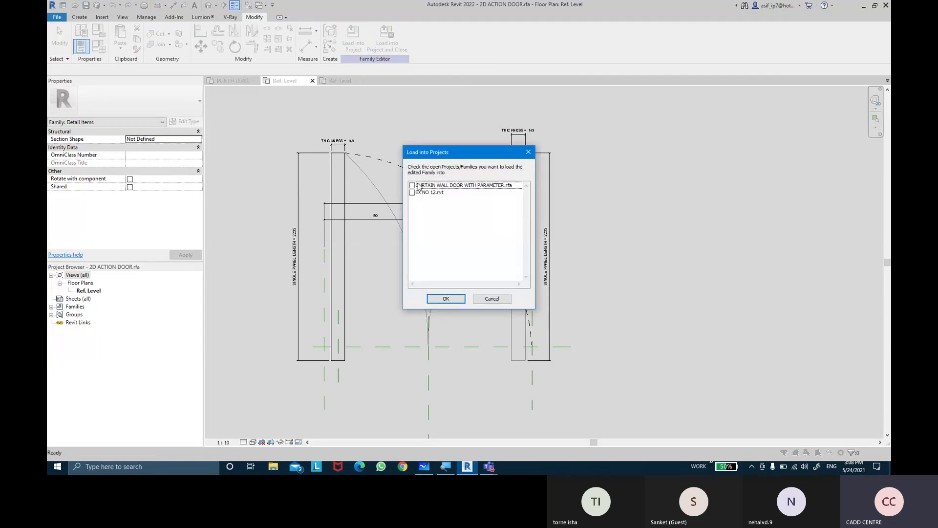
left_click(411, 186)
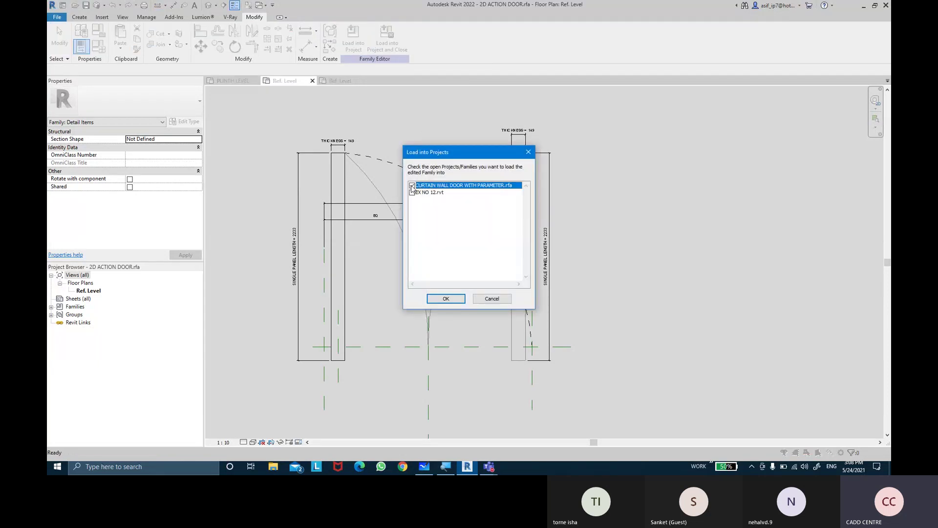
left_click(445, 299)
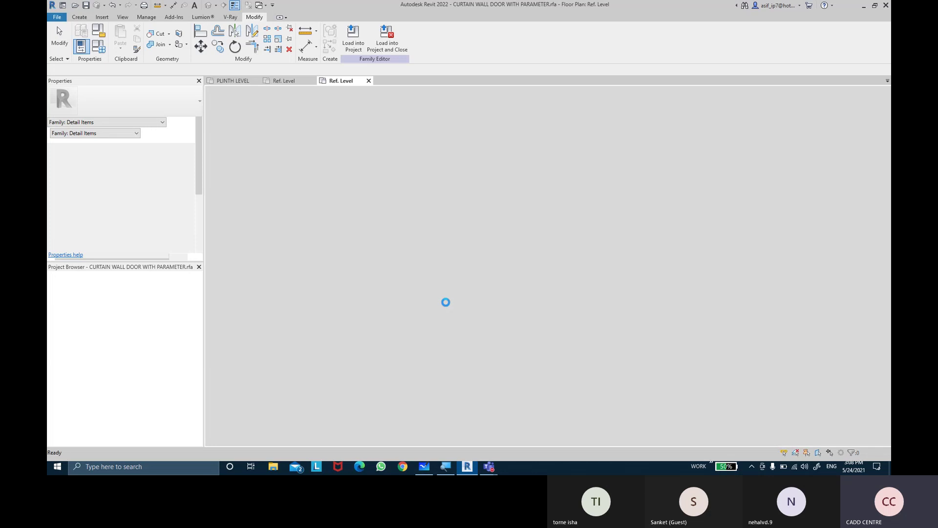
scroll(447, 248, "down", 3)
scroll(446, 247, "down", 1)
scroll(567, 274, "down", 2)
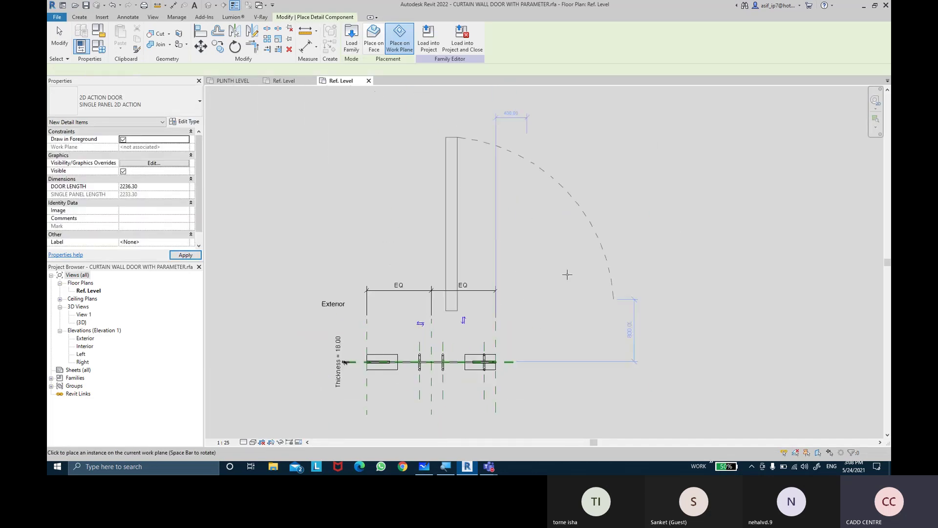
left_click(683, 283)
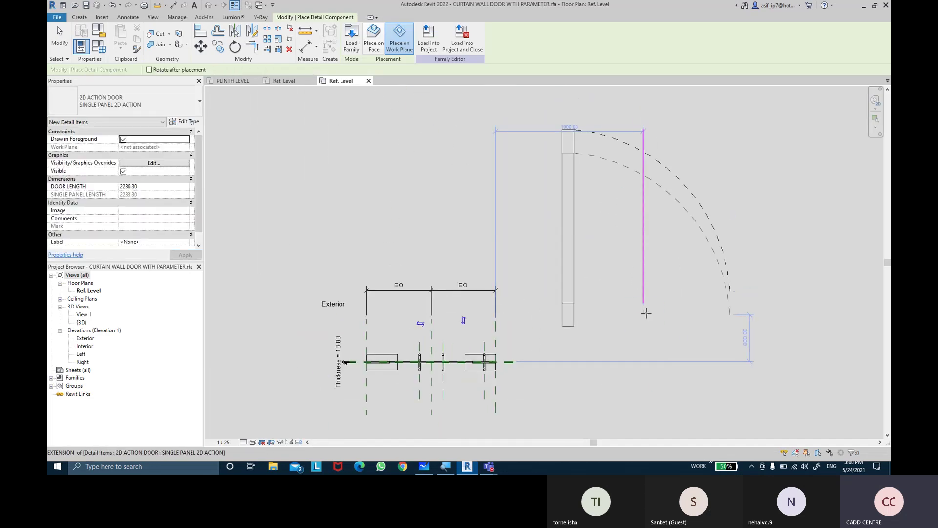
key("Escape")
key("Escape")
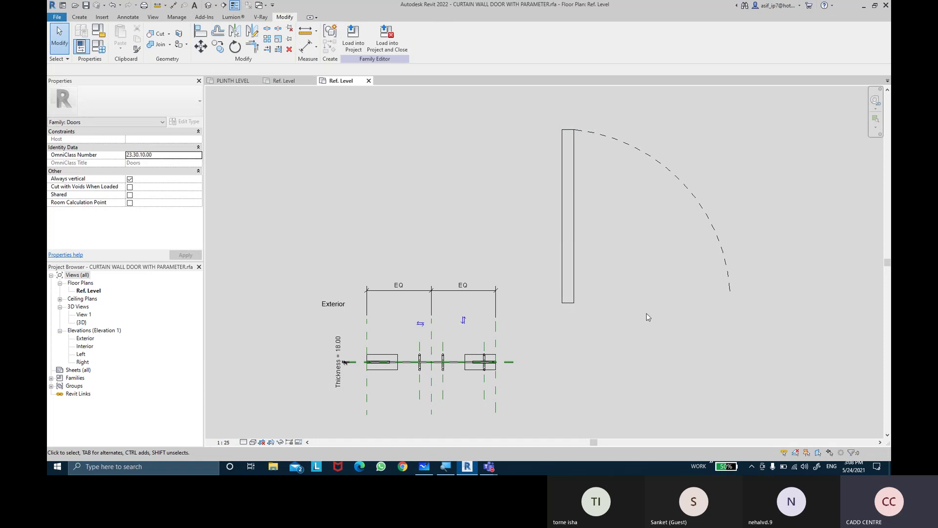
Step: Link the door symbol's ROTATOR OFFSET type value to the host's ROTATOR OFFSET parameter
left_click(576, 239)
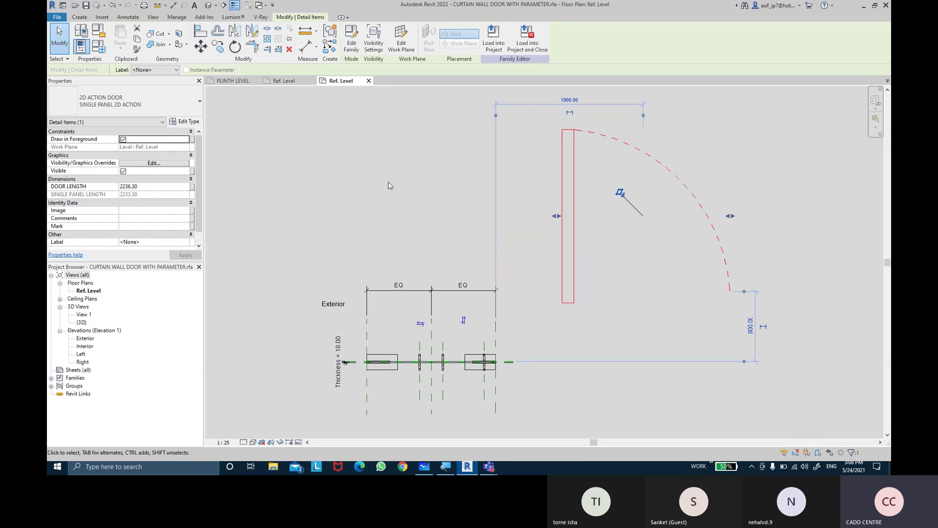
left_click(182, 122)
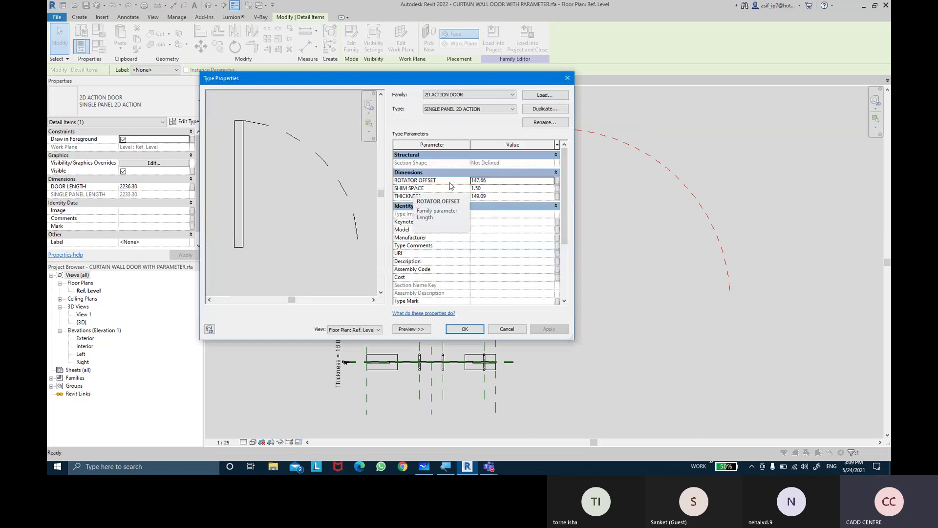
left_click(557, 181)
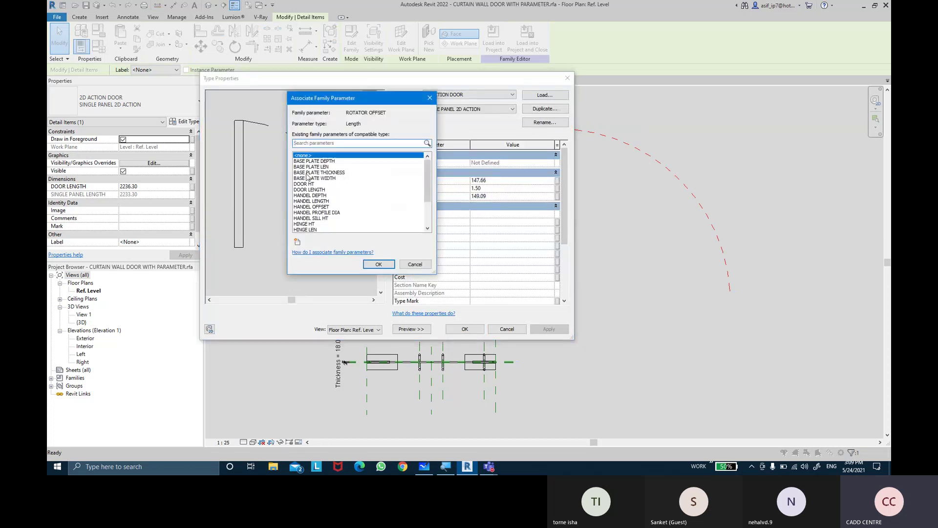
scroll(317, 221, "down", 2)
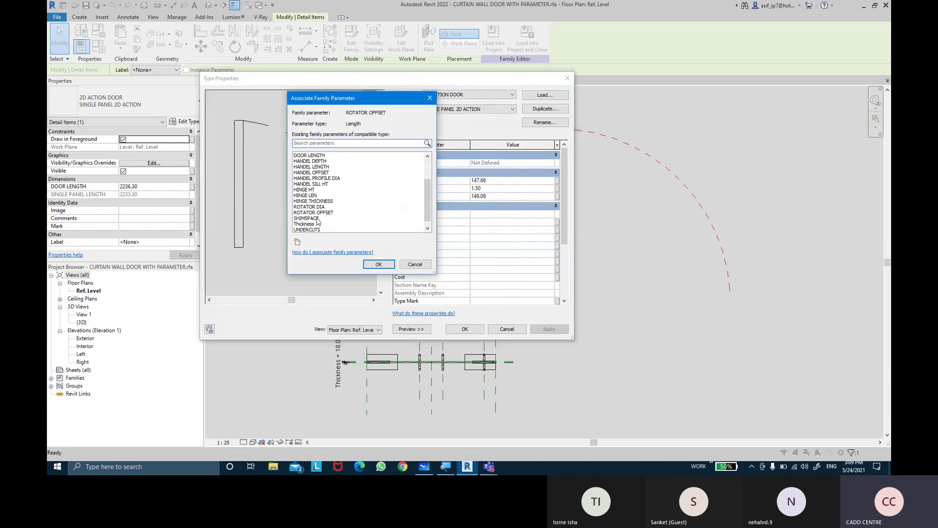
left_click(315, 219)
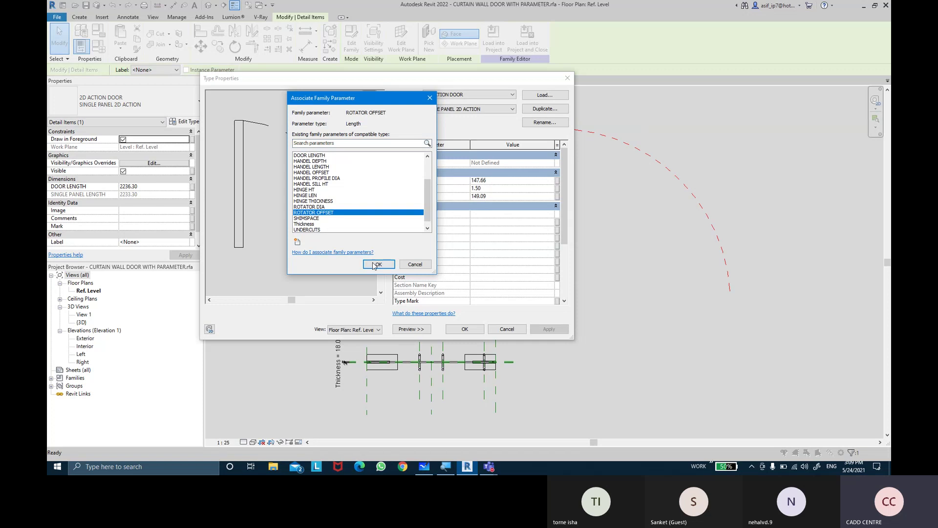
left_click(379, 264)
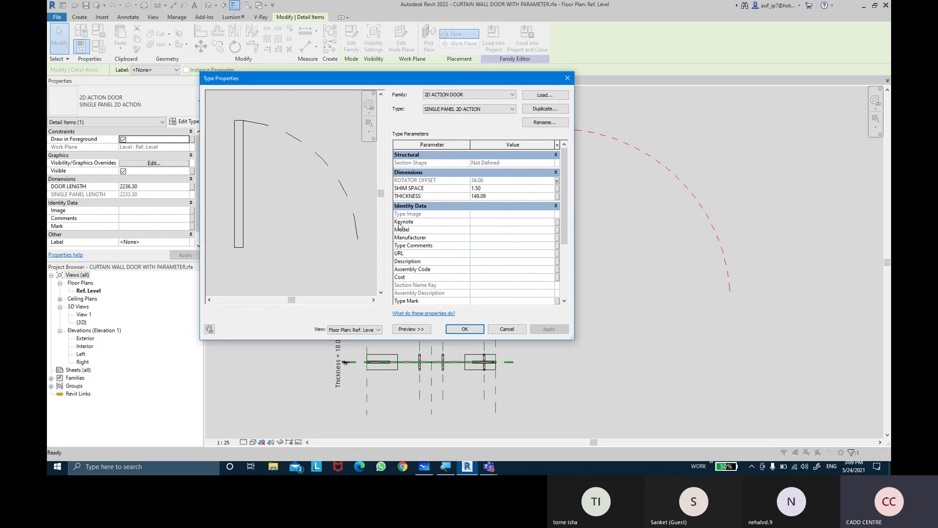
Step: Link SHIM SPACE to SHIMSPACE and THICKNESS to Thickness (18.00), and apply the associations
left_click(557, 188)
scroll(318, 198, "down", 3)
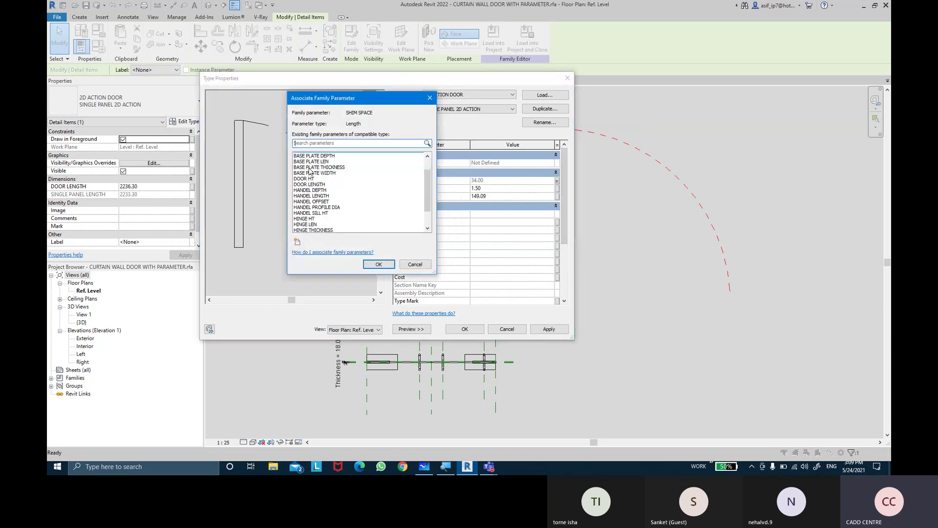
left_click(310, 213)
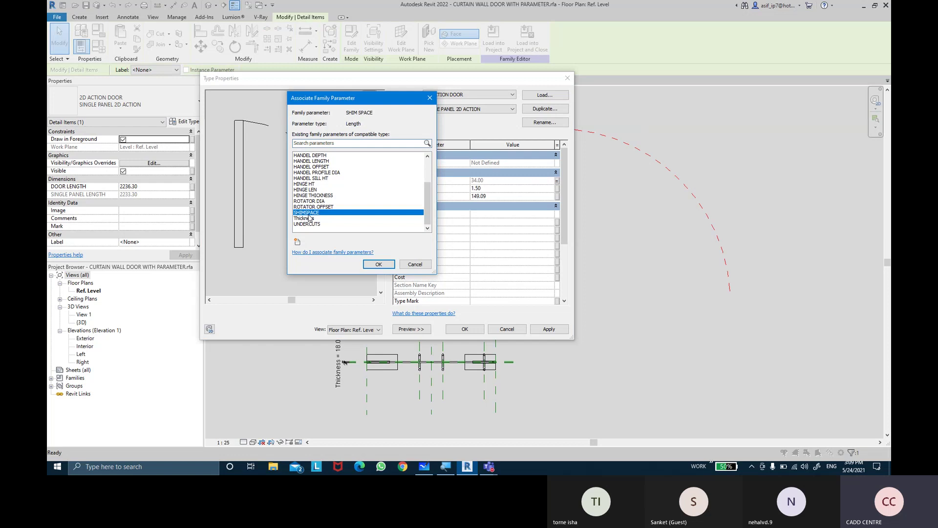
left_click(367, 263)
left_click(557, 196)
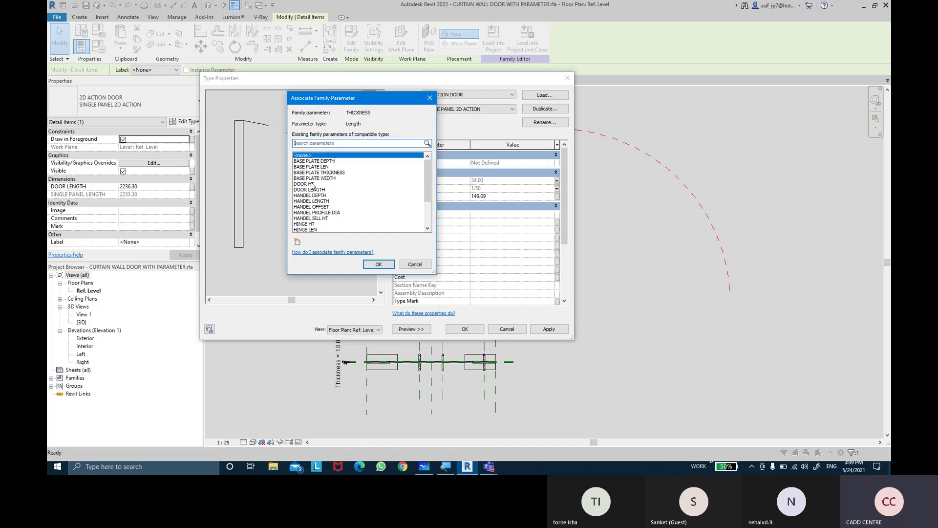
scroll(312, 186, "down", 3)
left_click(306, 219)
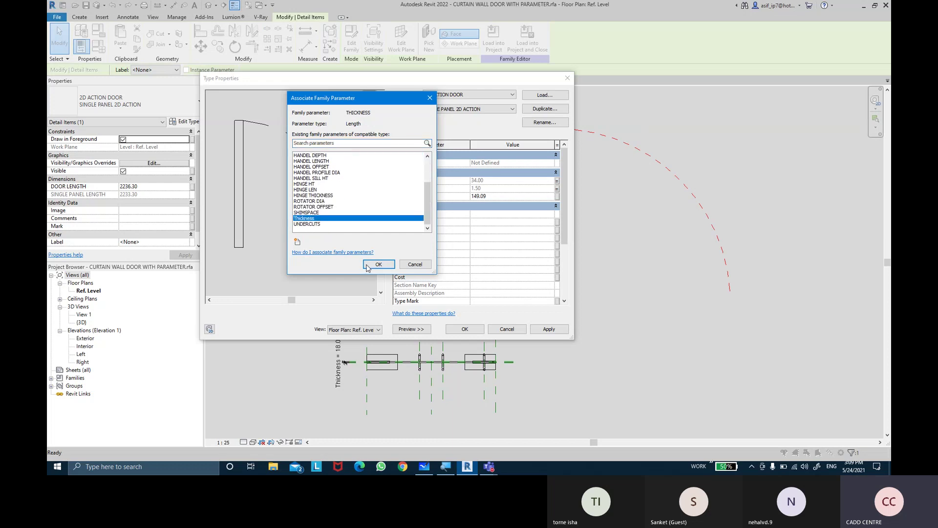
left_click(369, 265)
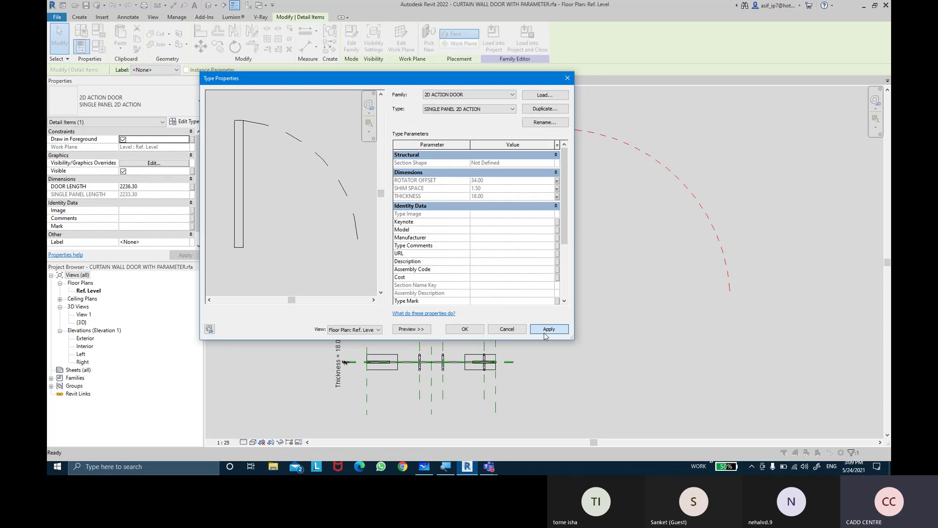
left_click(462, 329)
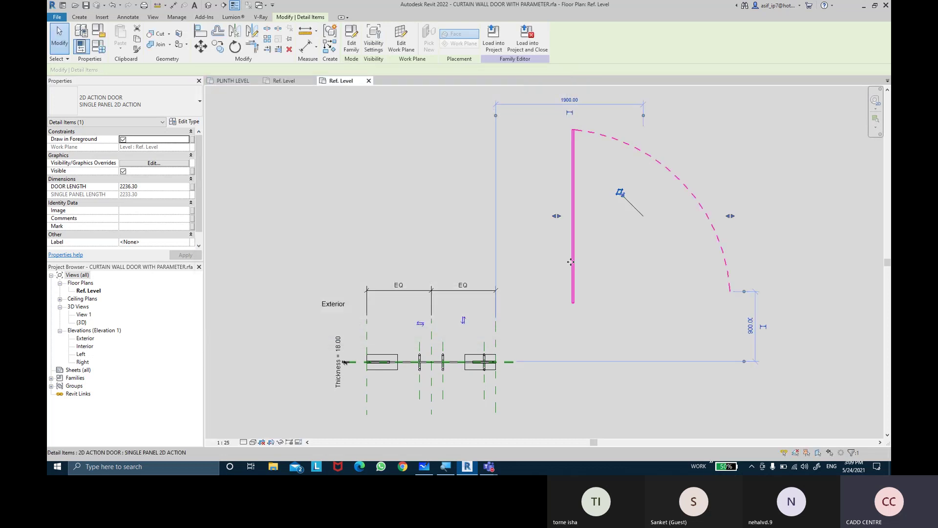
Step: Associate the door symbol's DOOR LENGTH with the host DOOR LENGTH, shortening it to 1663.75
left_click(620, 274)
left_click(569, 254)
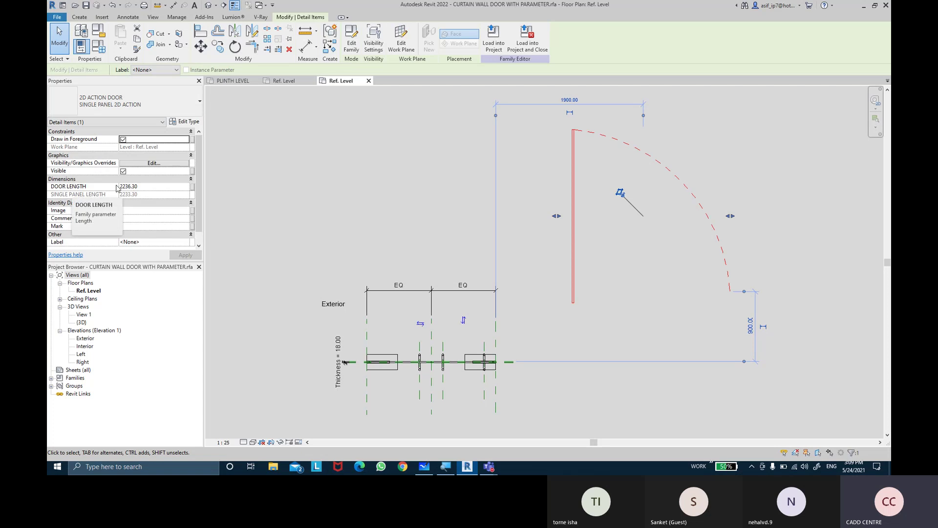
left_click(192, 187)
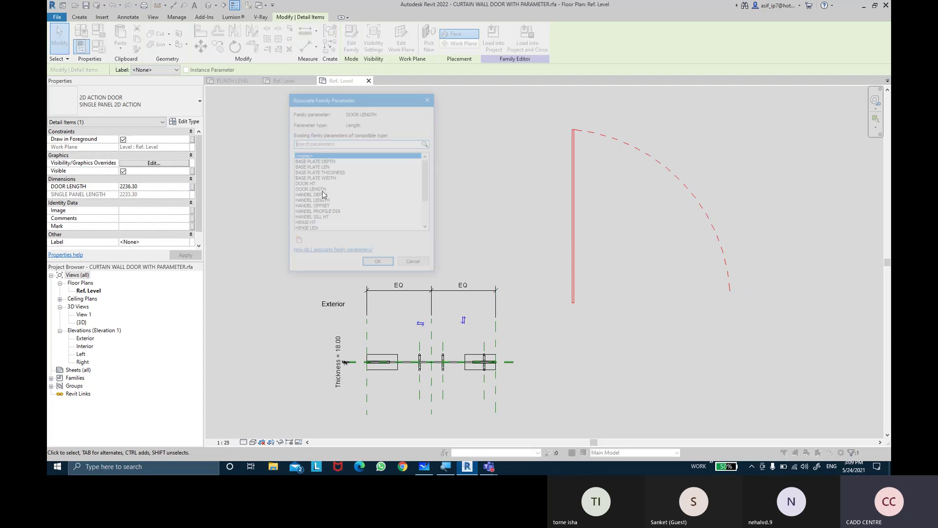
left_click(330, 190)
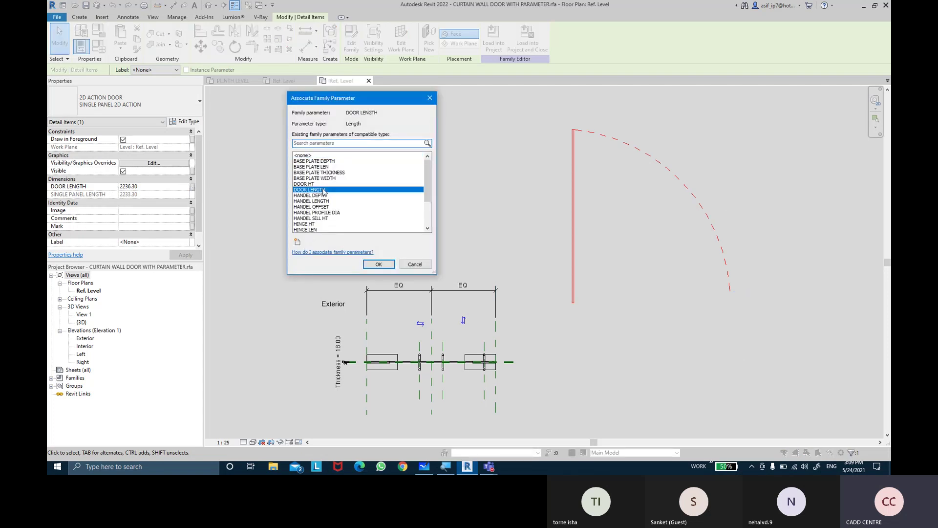
left_click(379, 264)
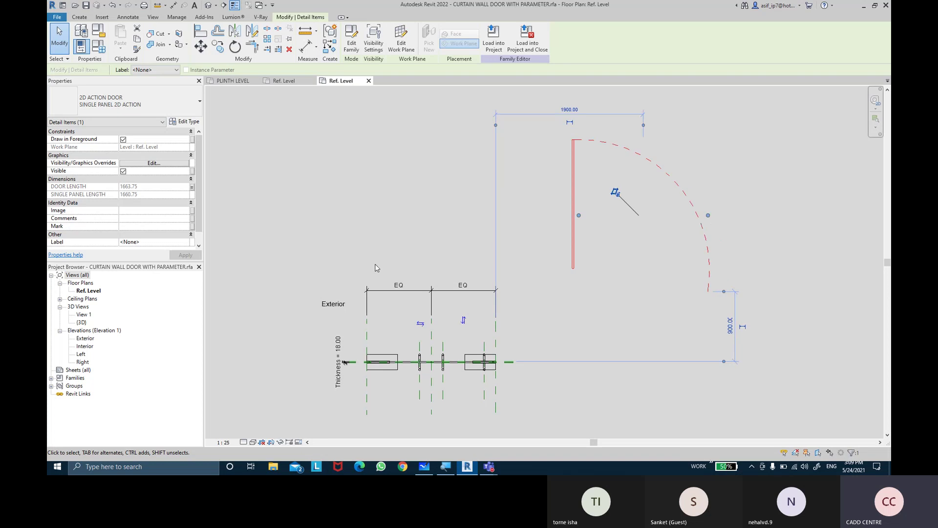
left_click(503, 272)
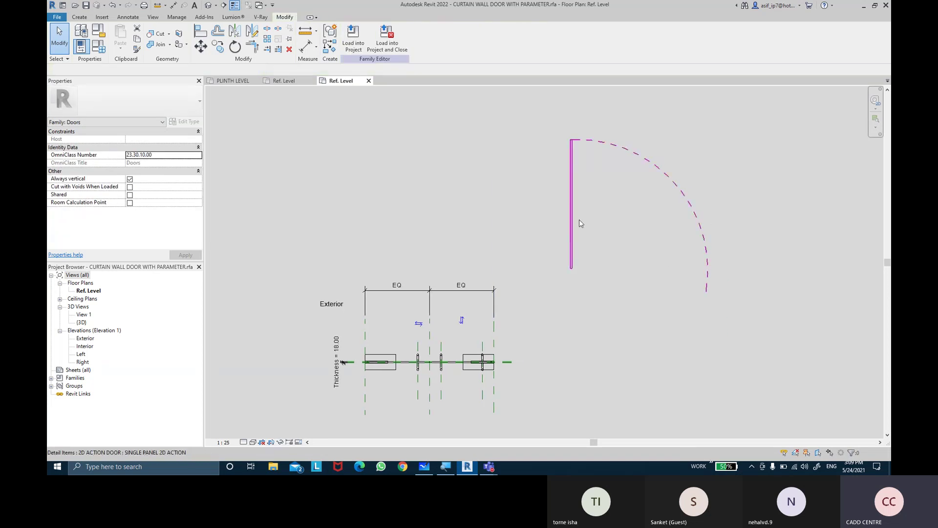
left_click(624, 227)
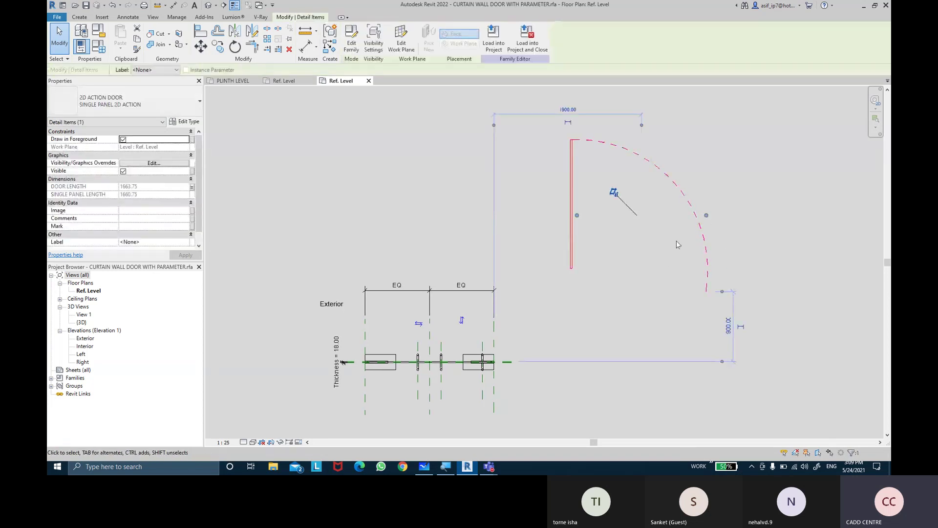
Step: Try aligning the door symbol to the Center (Left/Right) plane, then undo and cancel the align
key("a")
key("l")
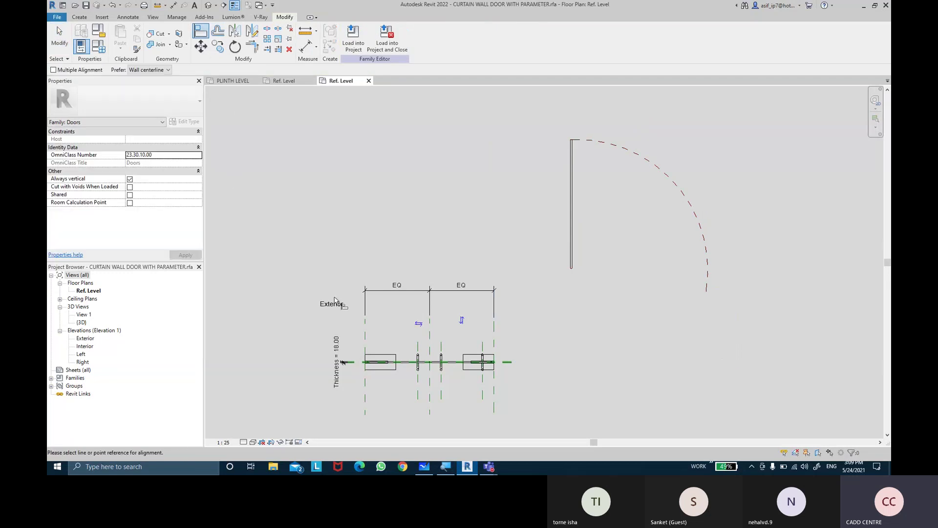
left_click(430, 336)
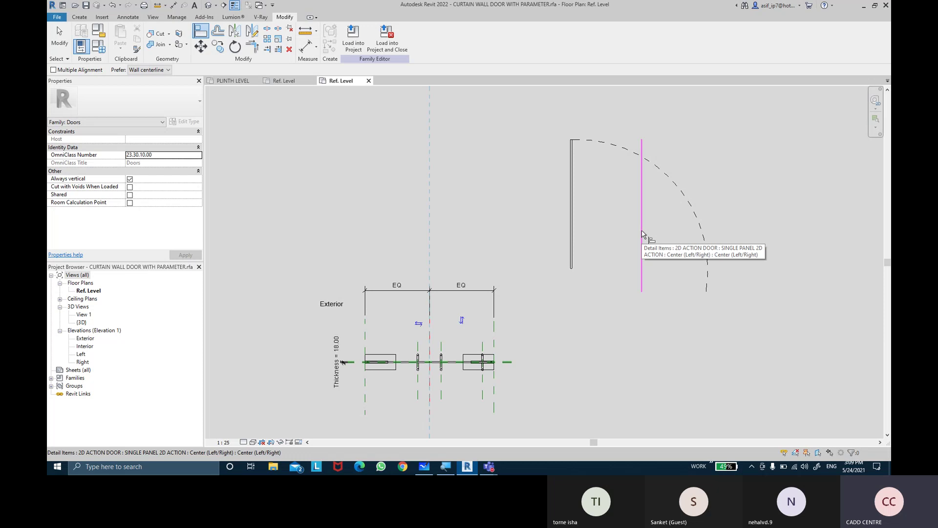
left_click(642, 235)
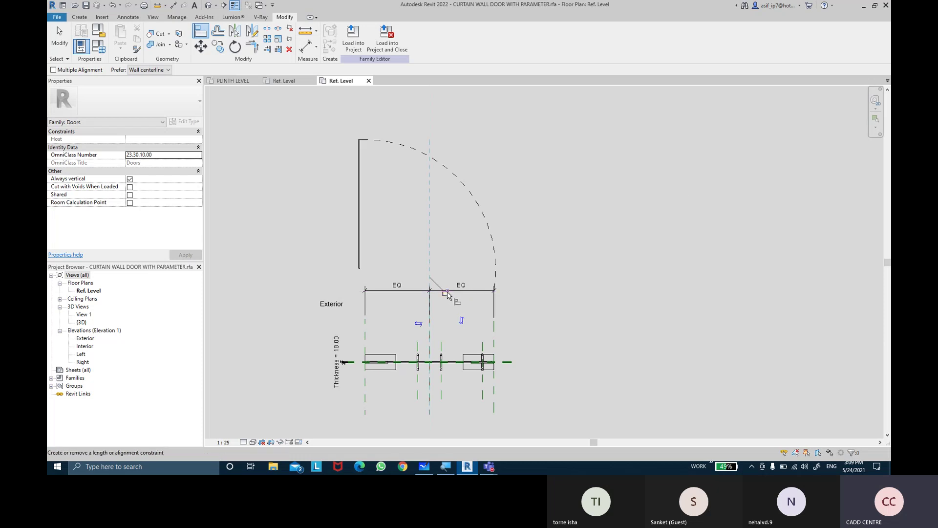
scroll(426, 356, "up", 1)
scroll(420, 349, "up", 2)
scroll(386, 329, "up", 2)
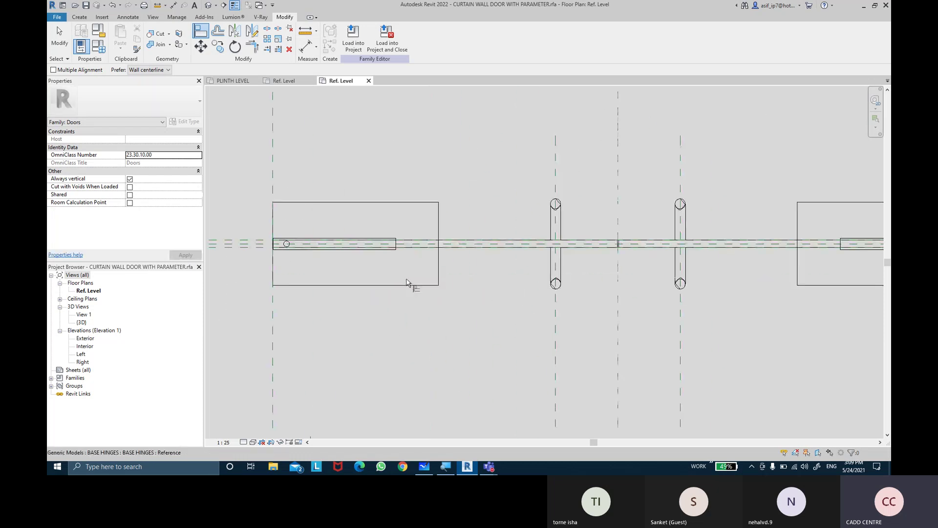
scroll(411, 281, "up", 2)
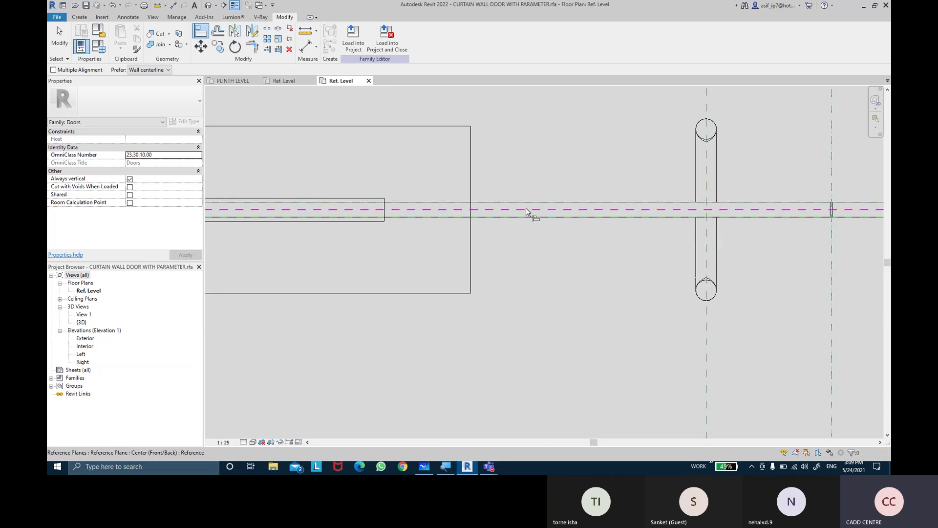
scroll(532, 211, "down", 3)
middle_click_drag(523, 130, 517, 327)
scroll(524, 270, "down", 3)
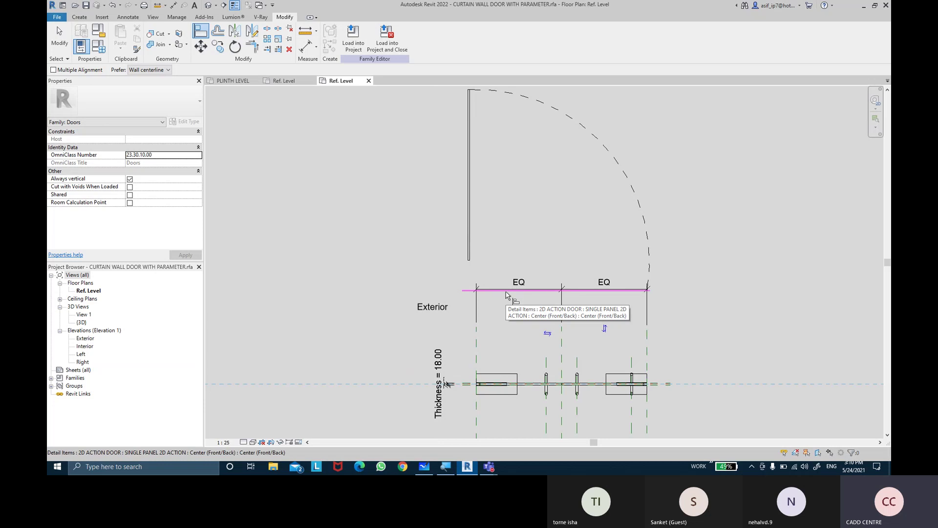
key("ctrl+z")
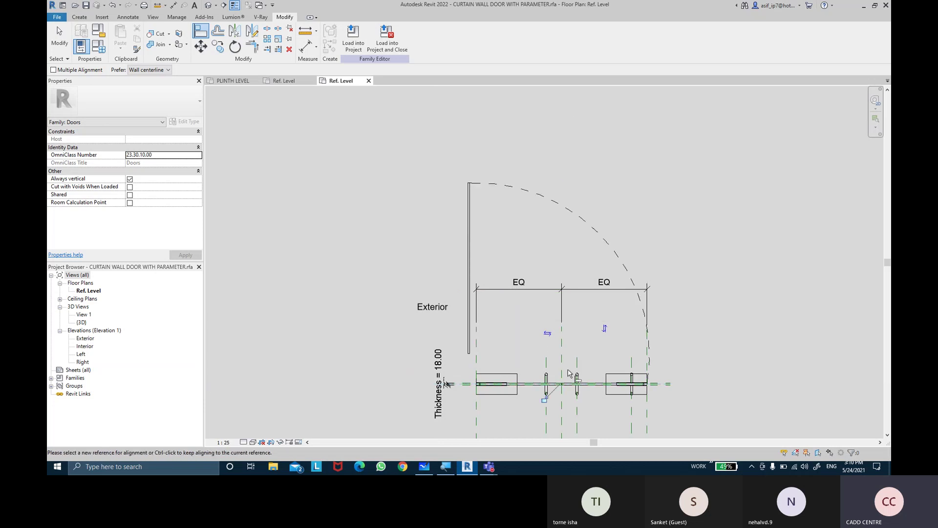
middle_click_drag(503, 357, 482, 277)
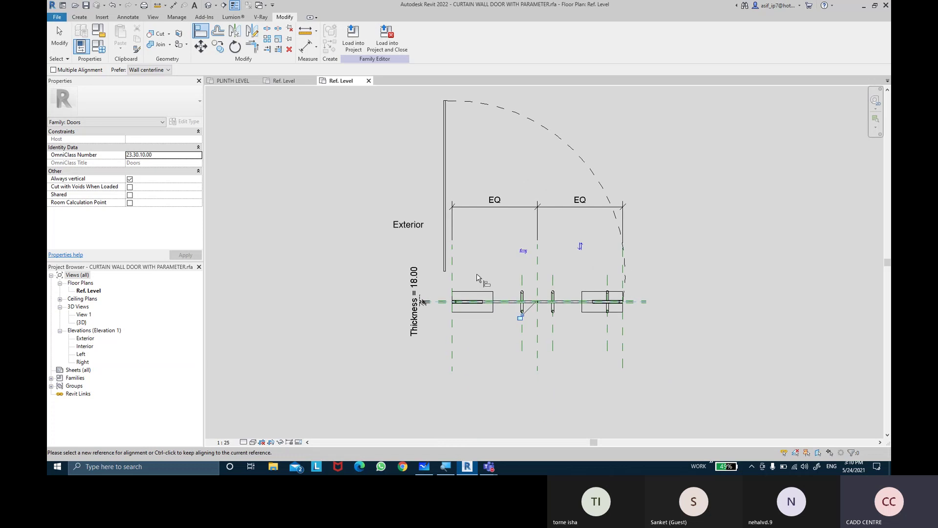
scroll(478, 288, "up", 2)
scroll(482, 293, "up", 4)
scroll(535, 338, "up", 1)
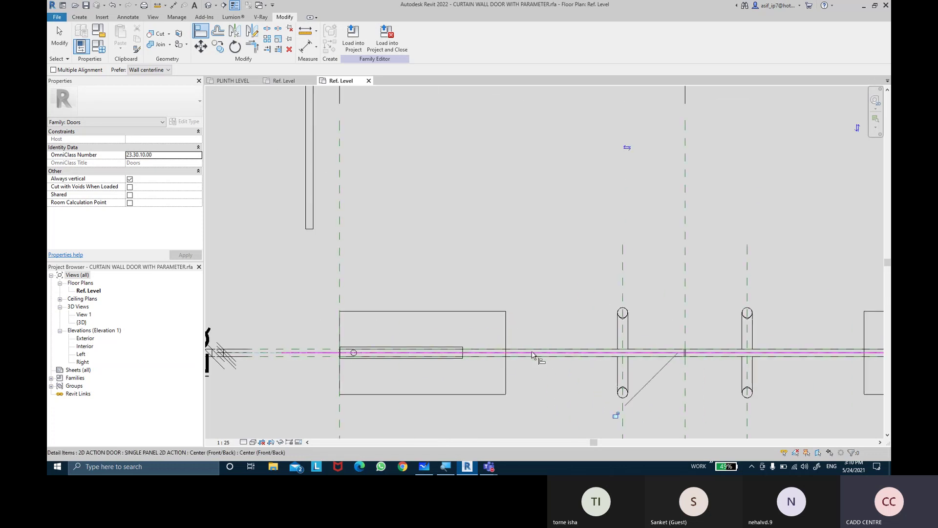
middle_click_drag(206, 347, 352, 355)
scroll(361, 355, "up", 2)
scroll(440, 356, "up", 1)
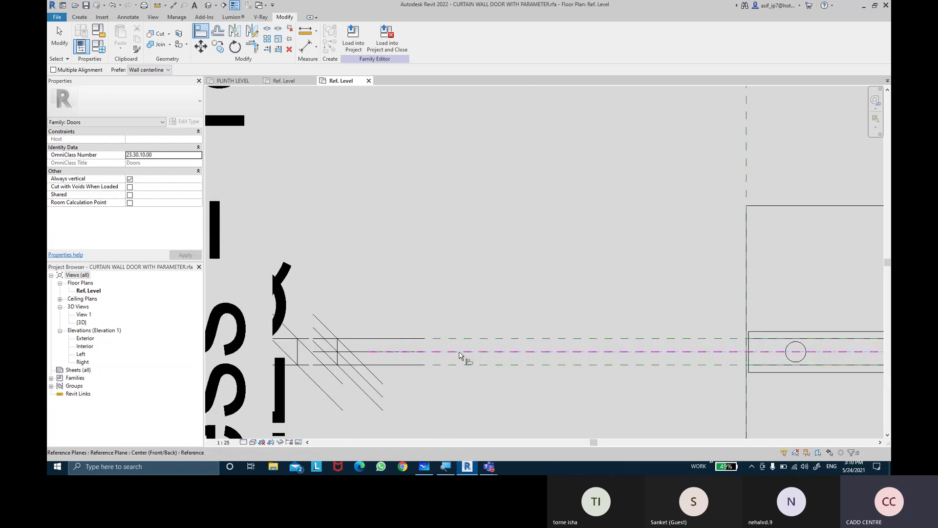
scroll(464, 293, "down", 1)
scroll(471, 259, "down", 4)
middle_click_drag(489, 176, 505, 266)
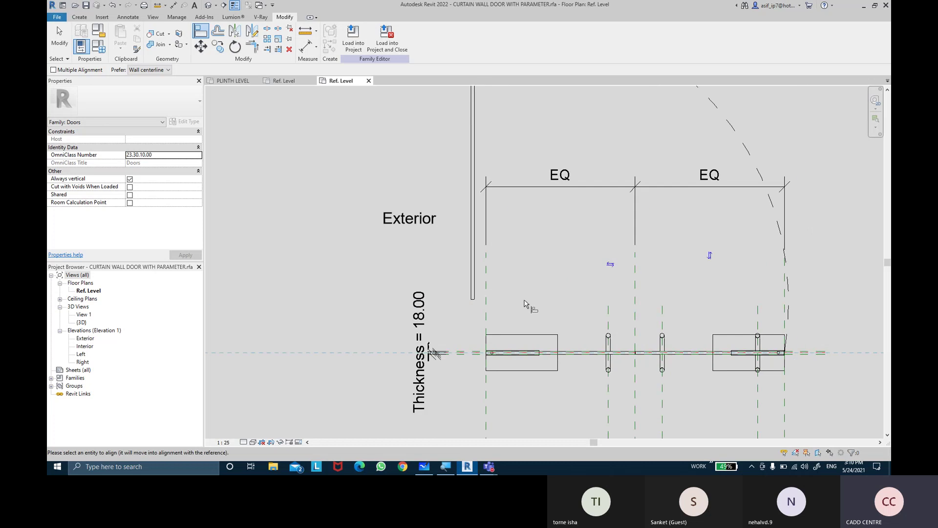
middle_click_drag(554, 278, 487, 316)
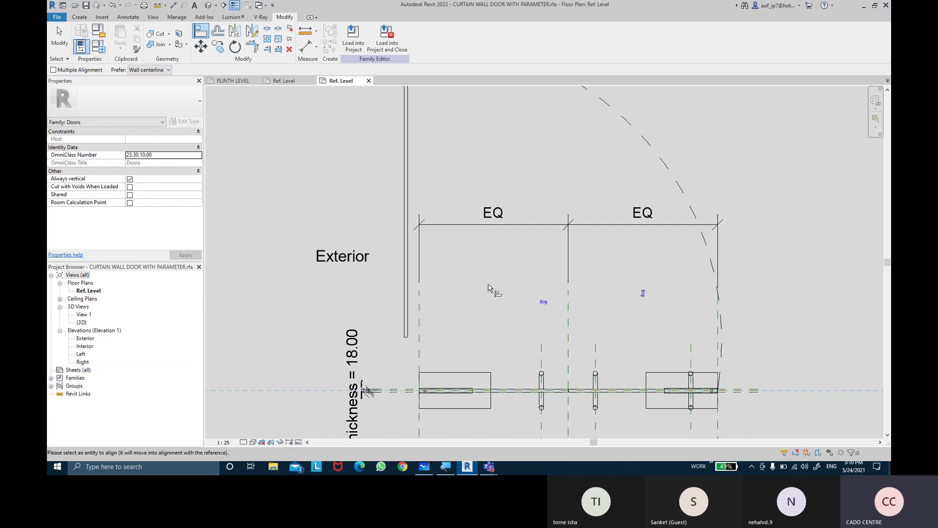
key("Escape")
key("Escape")
Step: Drag the 2D action door detail to the right opening edge, removing the broken constraints
left_click(409, 296)
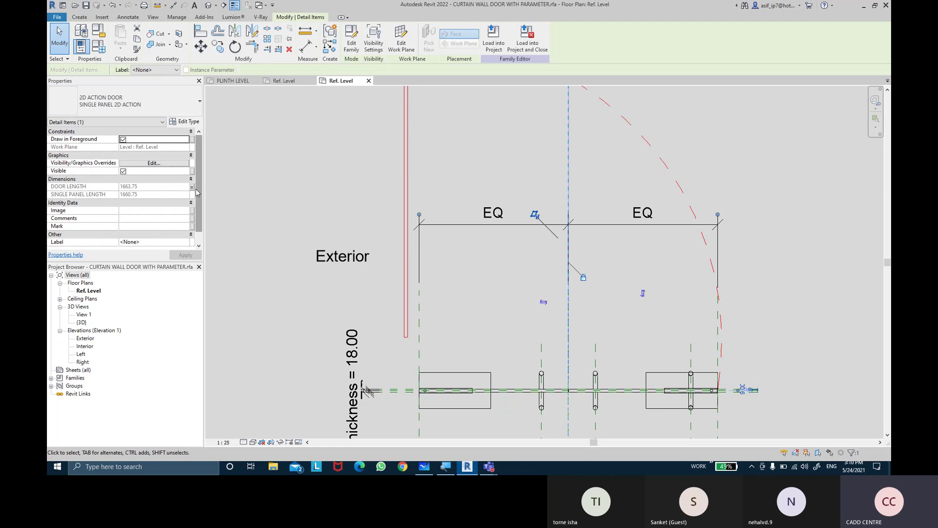
left_click(319, 201)
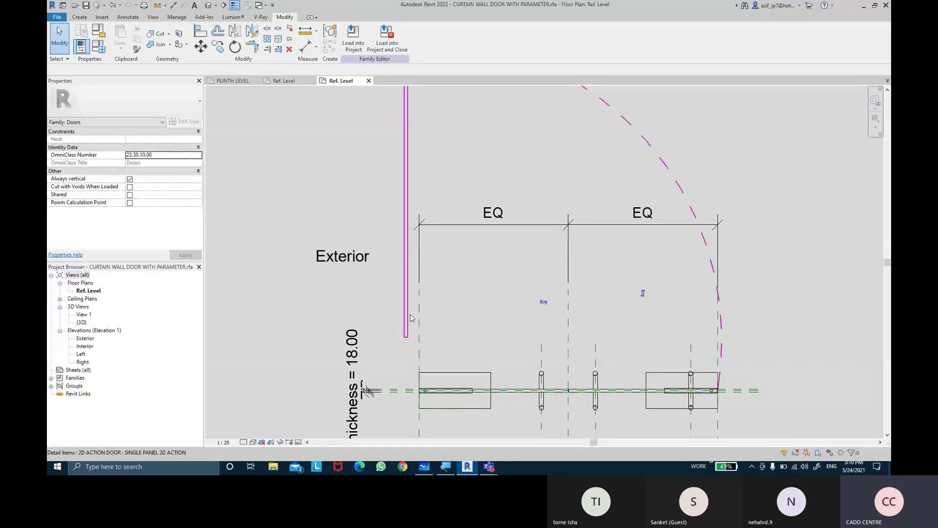
left_click_drag(411, 318, 733, 185)
left_click(731, 450)
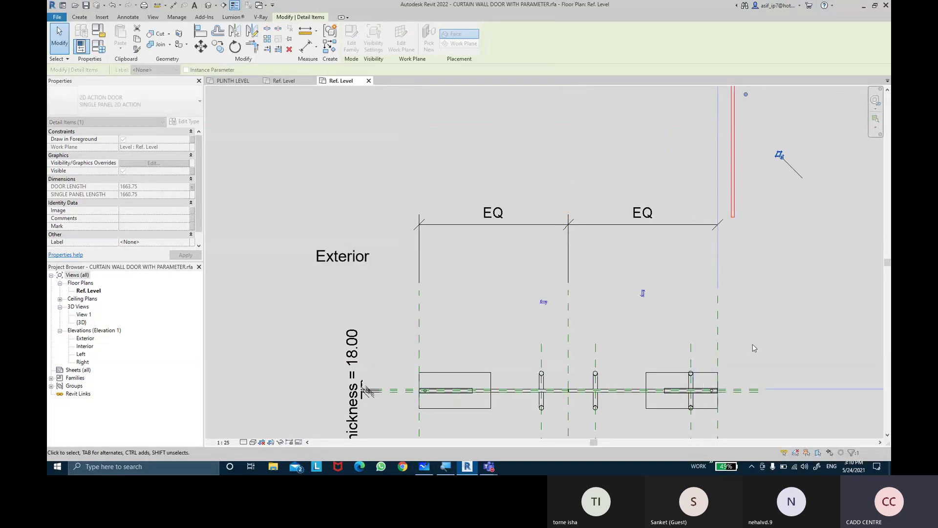
scroll(524, 341, "down", 3)
scroll(498, 287, "up", 2)
left_click(499, 287)
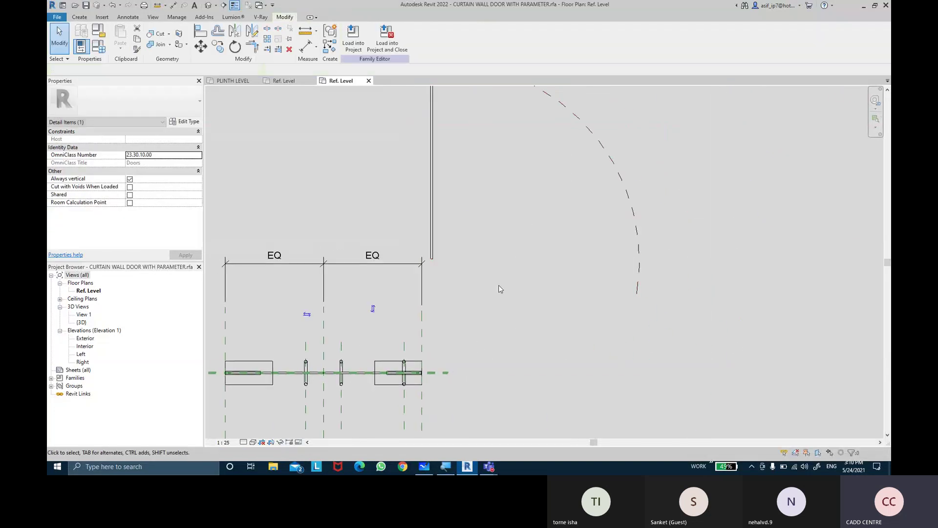
left_click(636, 193)
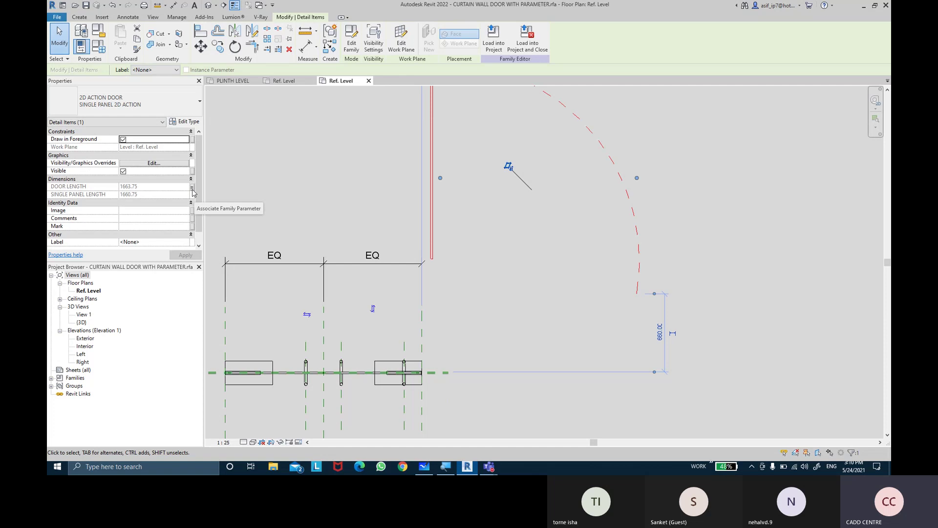
Step: Review the door detail's Visibility type parameters without changing them
left_click(184, 121)
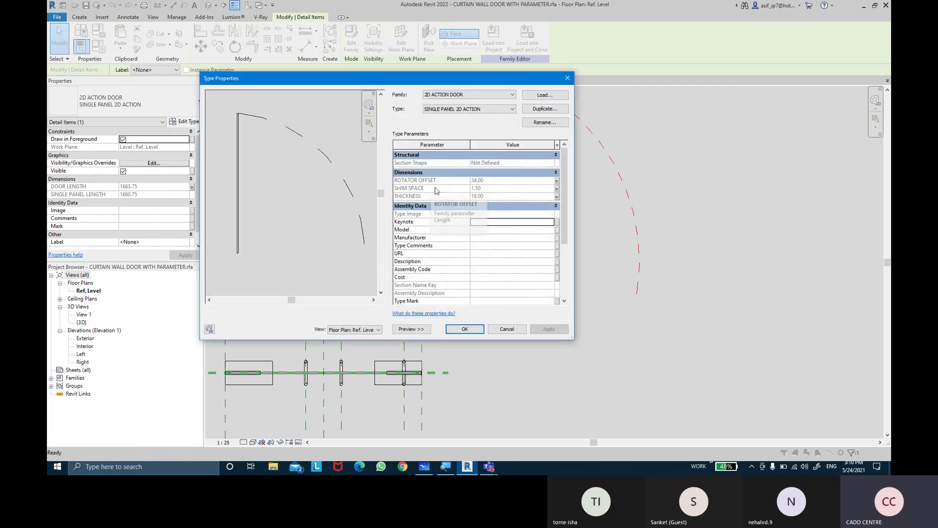
scroll(499, 262, "down", 3)
scroll(497, 261, "up", 3)
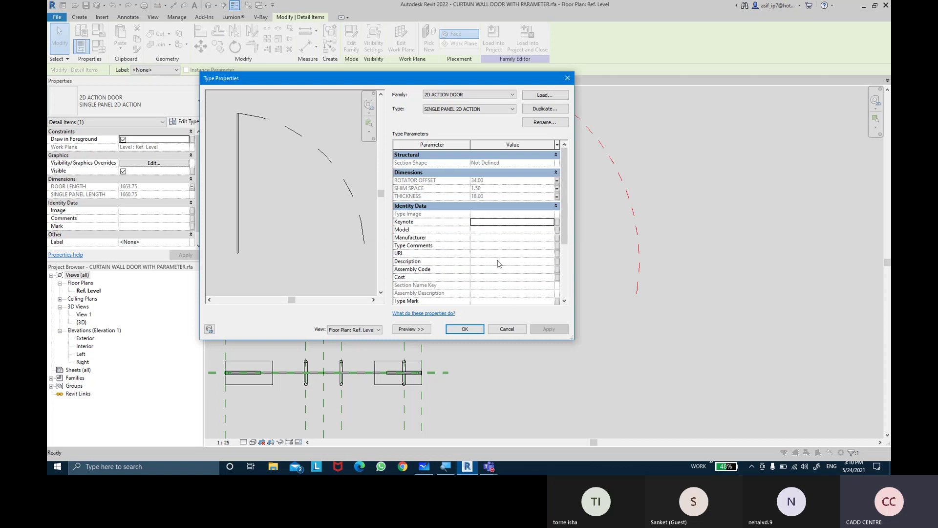
scroll(498, 261, "down", 3)
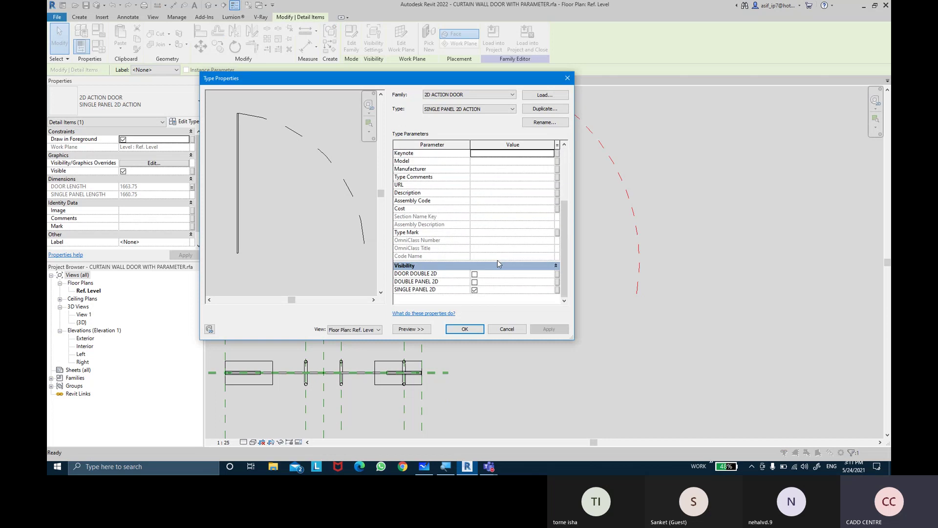
left_click(465, 330)
middle_click_drag(484, 306, 504, 329)
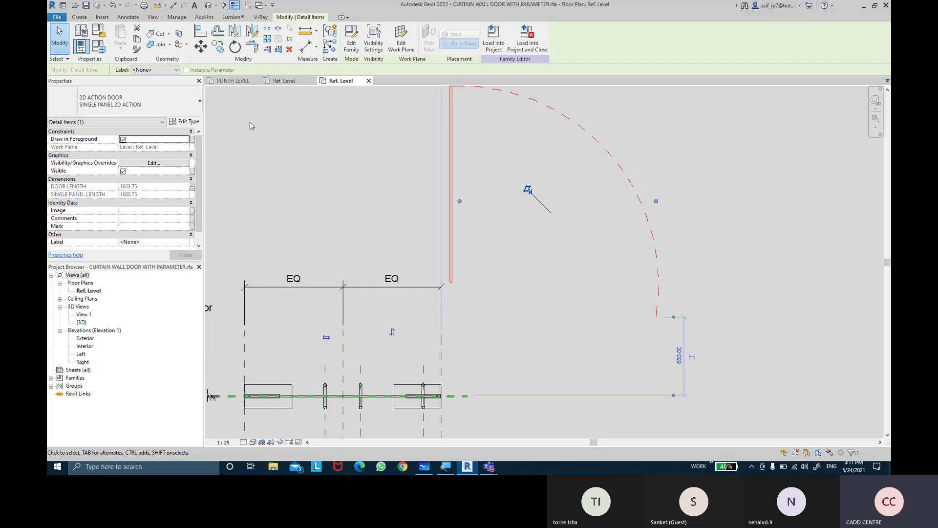
Step: Switch the door detail to the DOUBLE PANEL 2D ACTION type
left_click(160, 102)
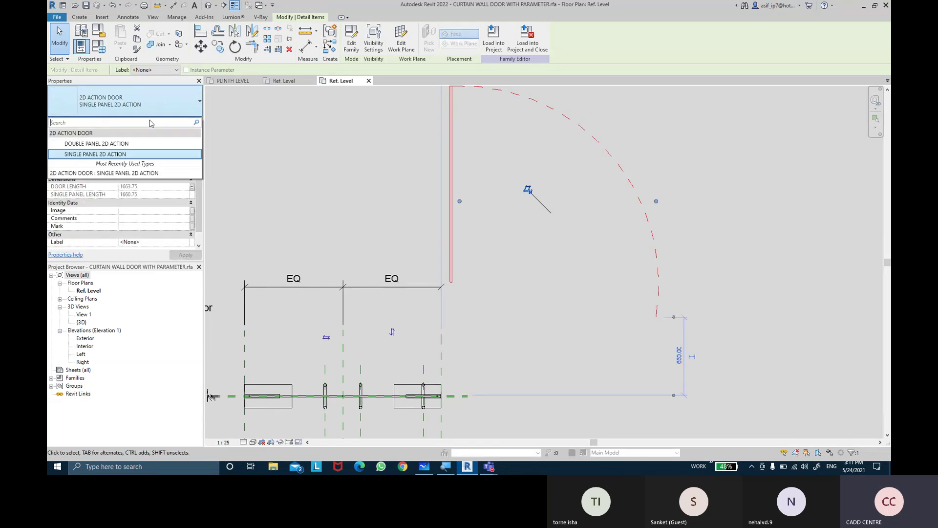
left_click(96, 143)
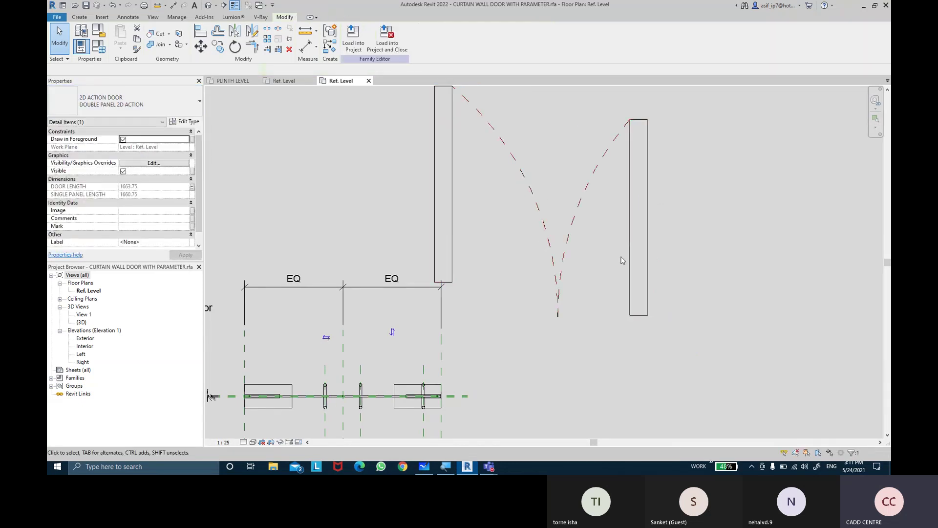
left_click(658, 251)
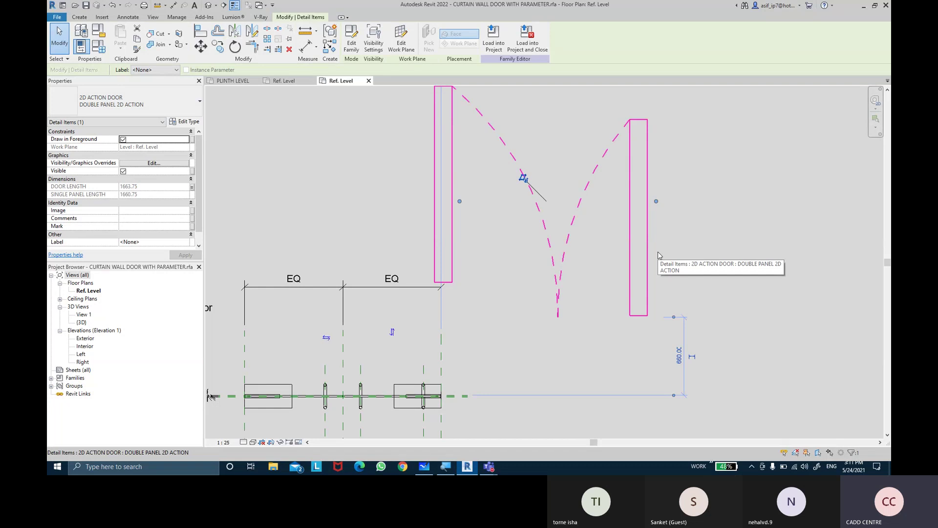
middle_click_drag(592, 237, 636, 238)
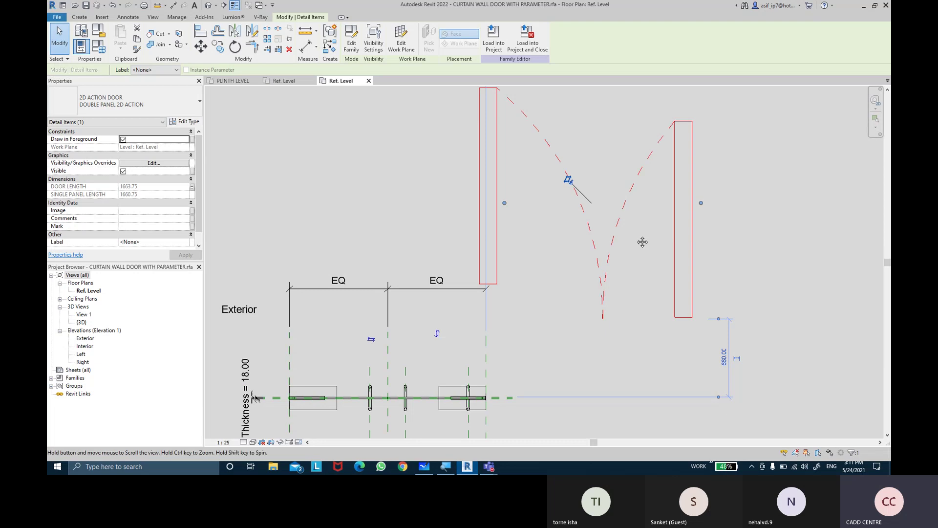
middle_click_drag(638, 240, 636, 247)
Step: Open 2D ACTION DOOR.rfa for editing and inspect its length dimensions and swing arcs
left_click(352, 43)
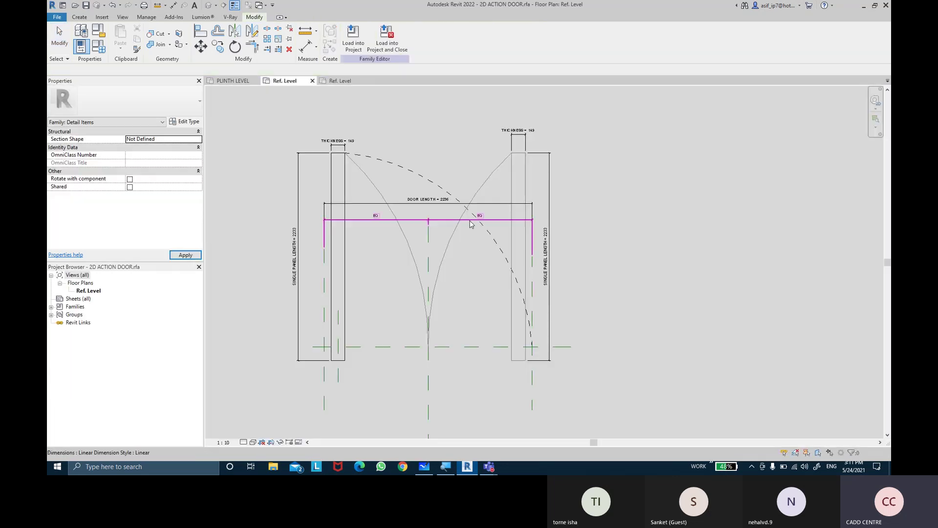
middle_click_drag(470, 223, 489, 240)
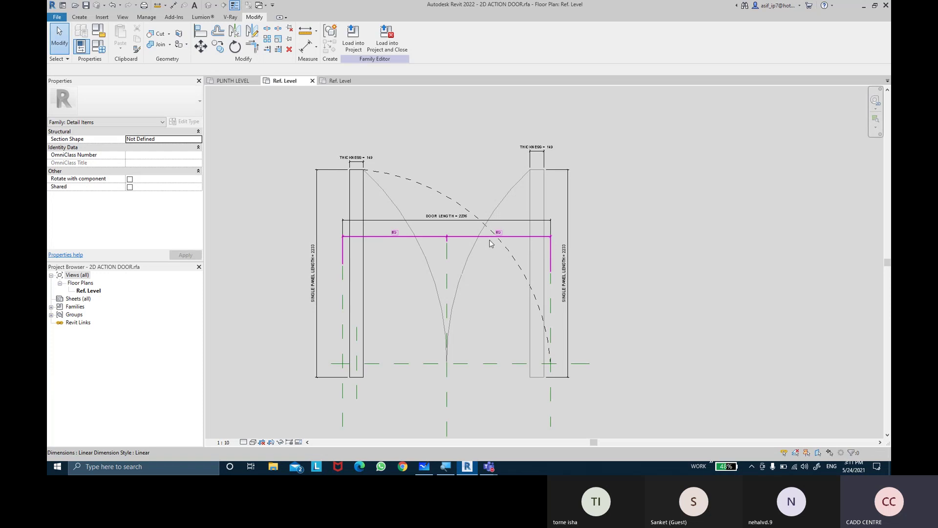
scroll(516, 264, "down", 2, "ctrl")
scroll(517, 236, "down", 1, "ctrl")
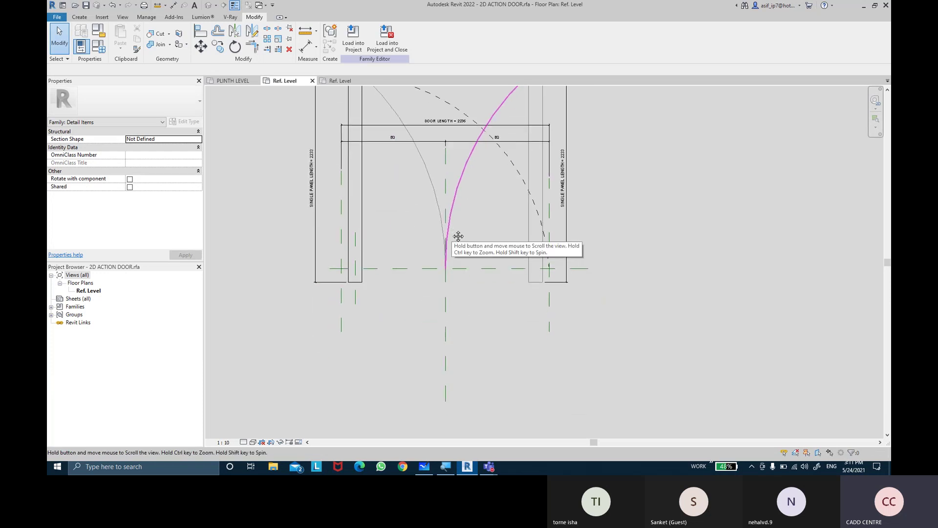
scroll(532, 280, "up", 1, "ctrl")
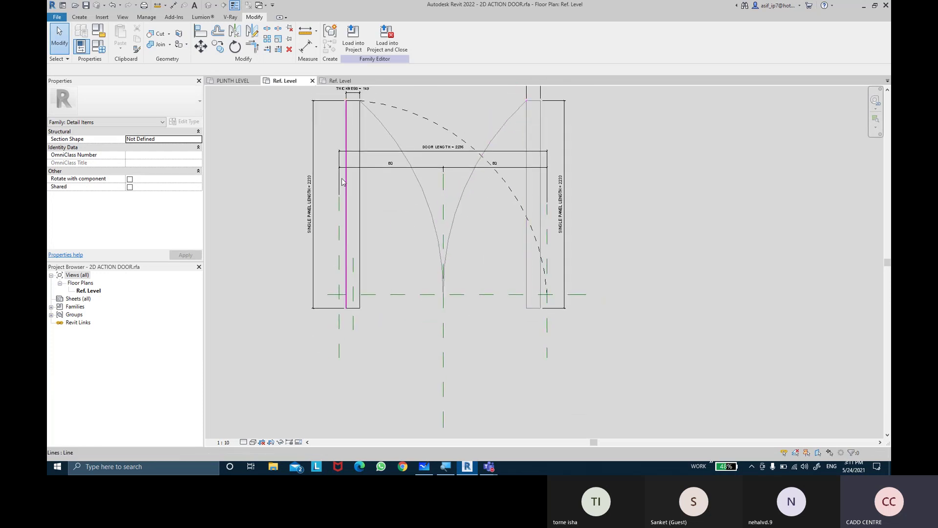
scroll(460, 203, "up", 3)
scroll(460, 203, "down", 1)
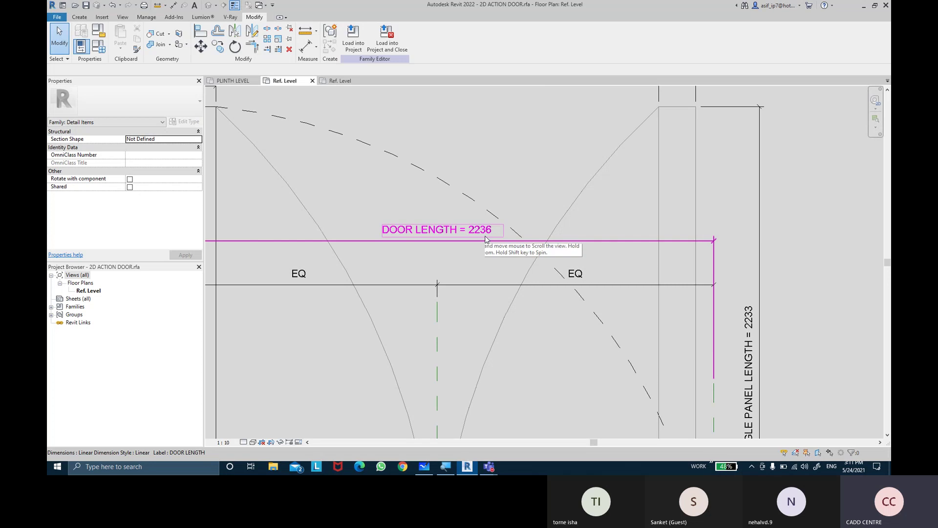
scroll(484, 240, "down", 2)
scroll(450, 228, "up", 1)
scroll(414, 215, "down", 1, "ctrl")
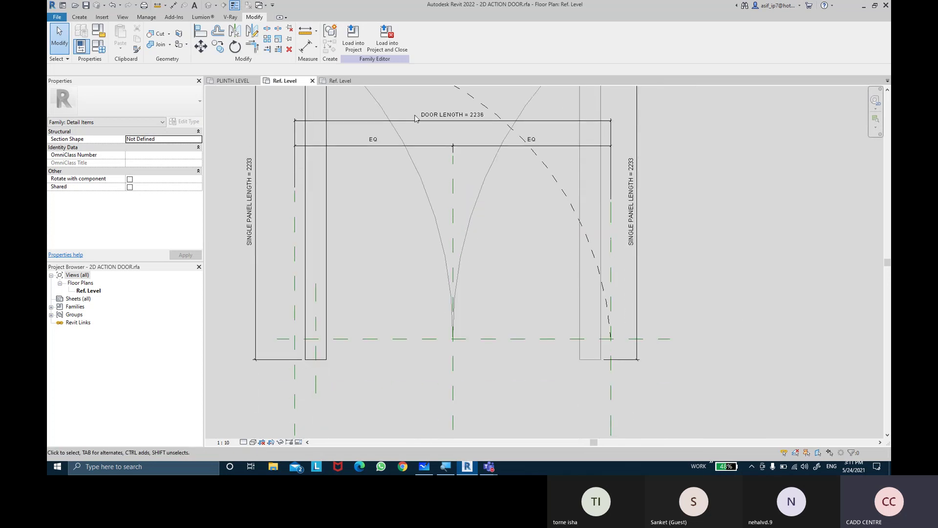
scroll(423, 174, "down", 1, "ctrl")
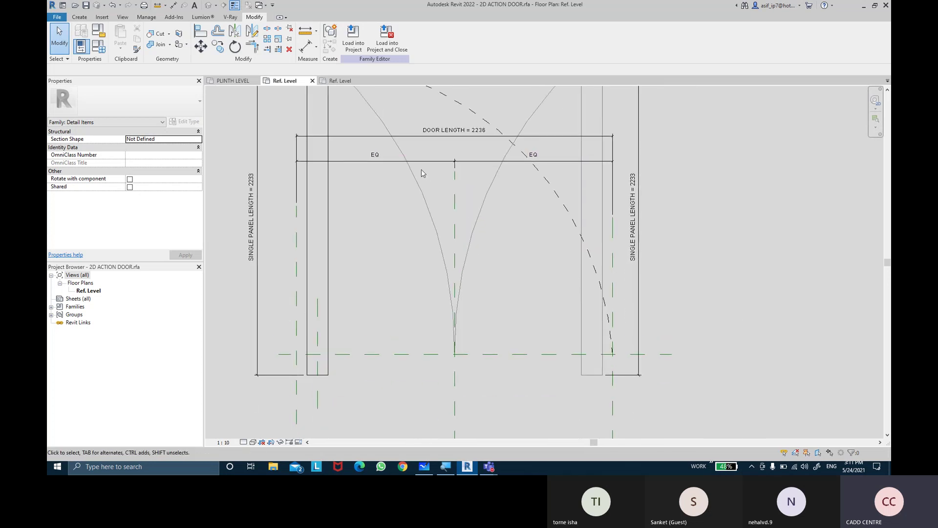
Step: Return to the curtain-wall door's Ref. Level view showing the two dashed swing arcs
left_click(342, 80)
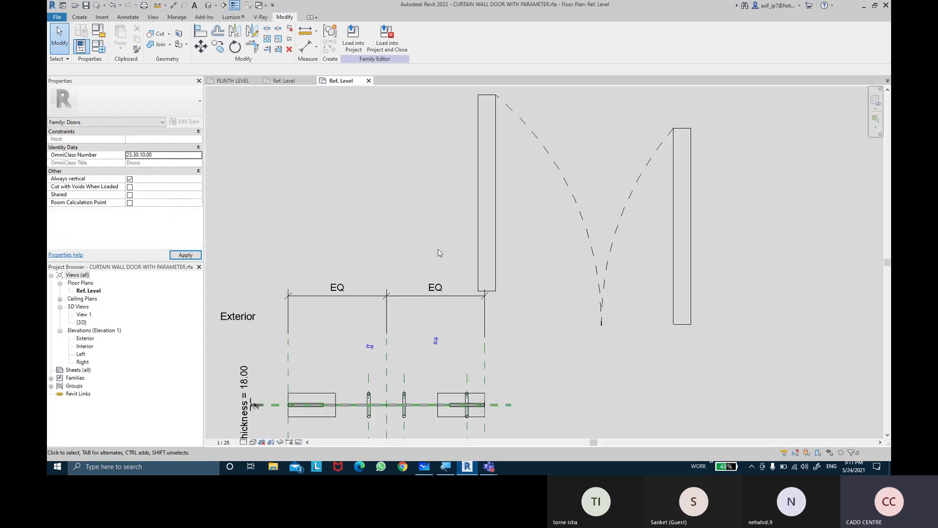
scroll(438, 250, "up", 1)
scroll(384, 206, "down", 1, "ctrl")
scroll(384, 206, "down", 1, "ctrl")
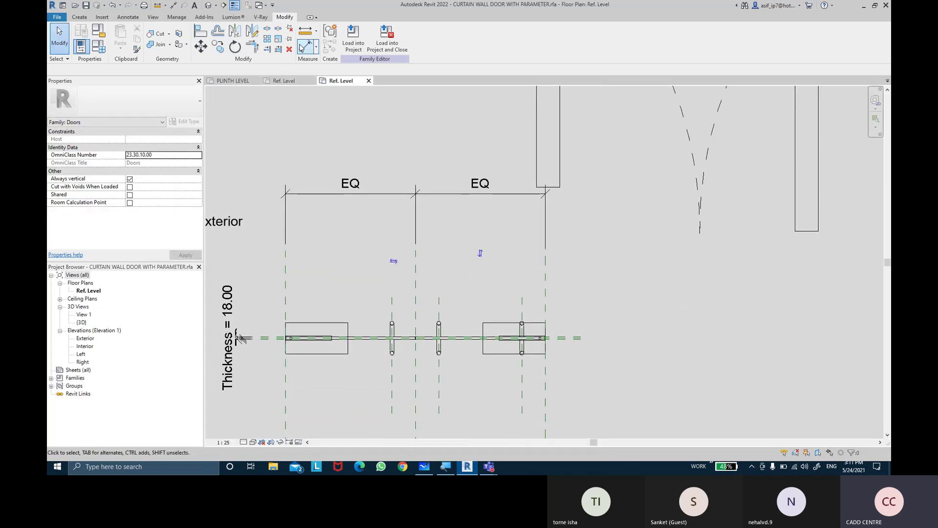
Step: Dimension the opening between its left and right reference planes at 1663.75
key("d")
key("i")
left_click(286, 270)
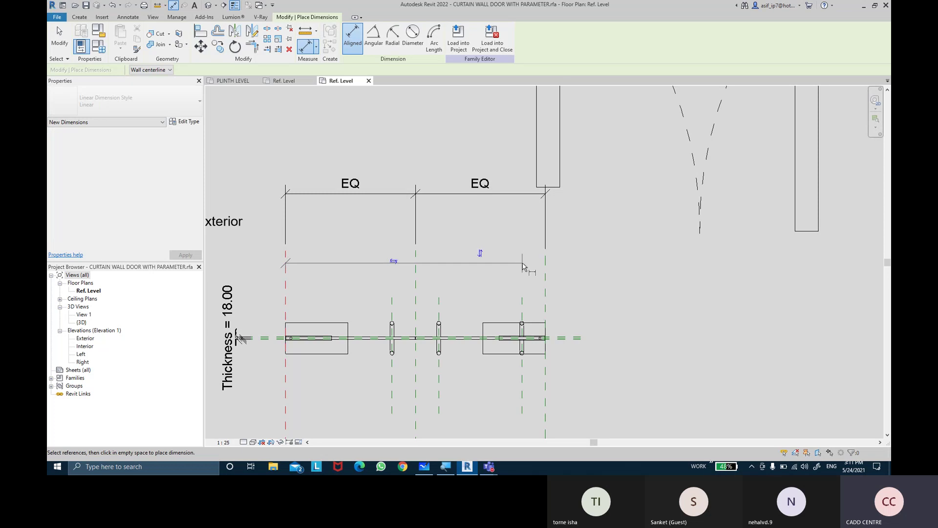
left_click(544, 277)
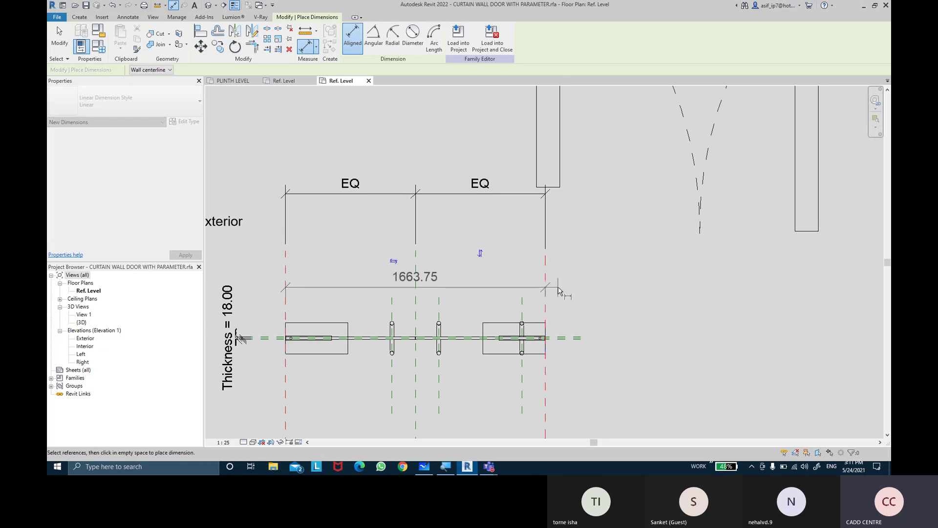
left_click(560, 291)
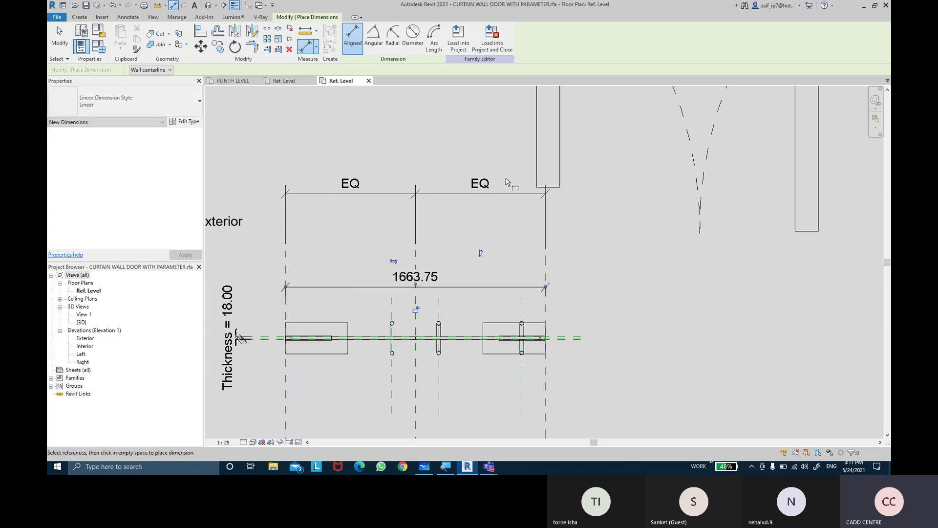
Step: Set the 2D ACTION DOOR family's DOOR LENGTH to 1663.8, giving SINGLE PANEL LENGTH 1661
left_click(288, 82)
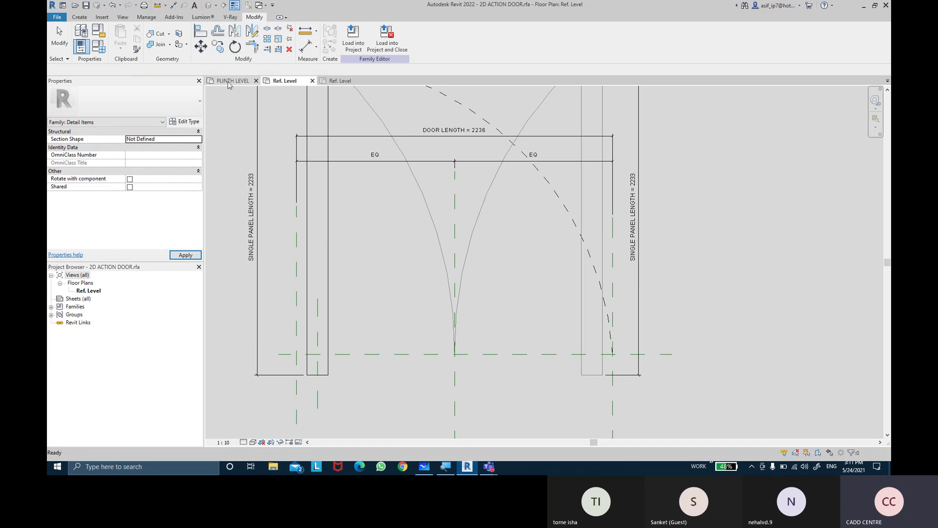
key("f")
key("t")
type("1663.75")
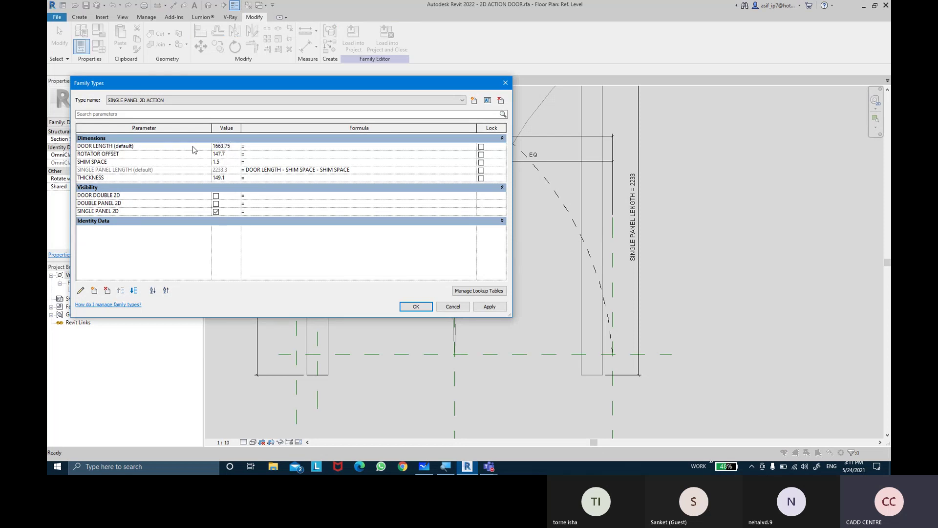
key("Tab")
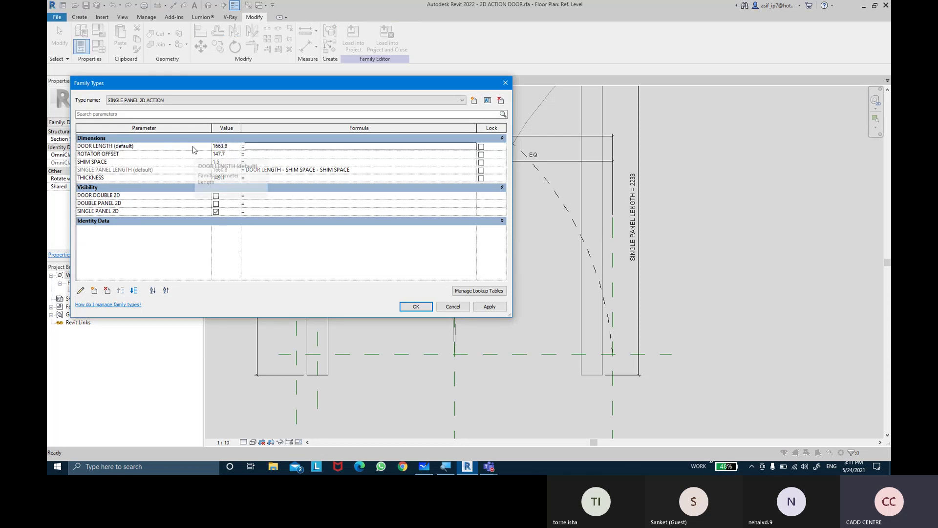
left_click(490, 306)
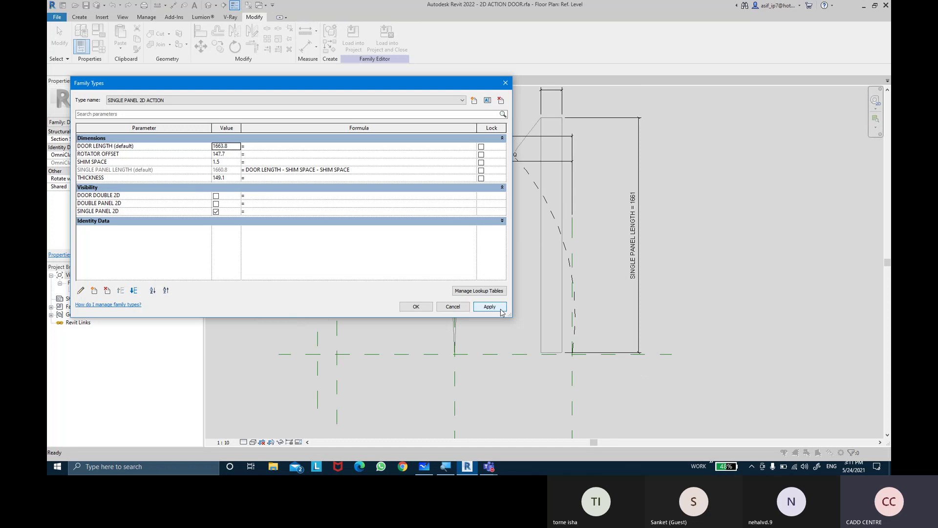
left_click(416, 306)
scroll(540, 257, "down", 3)
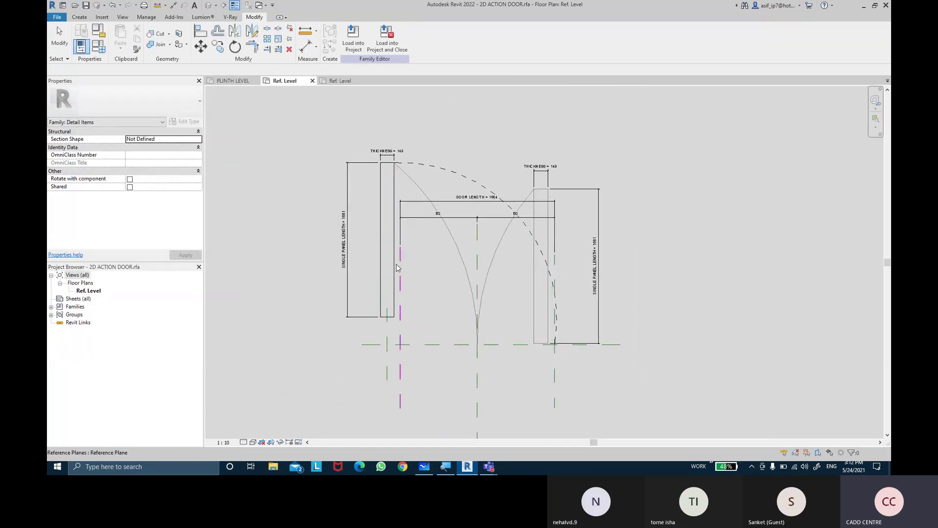
Step: Delete the right door panel rectangle along with its length and thickness dimensions
left_click(387, 360)
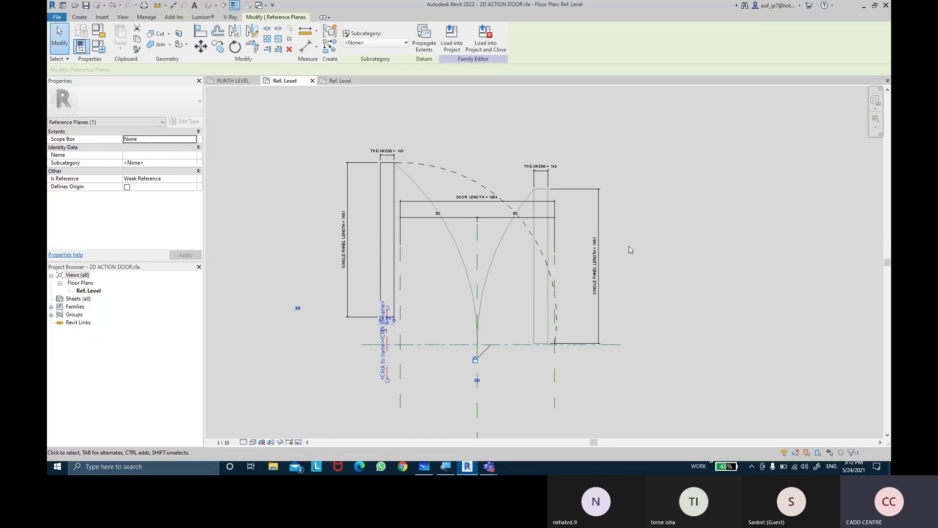
left_click(664, 212)
middle_click_drag(663, 213, 654, 208)
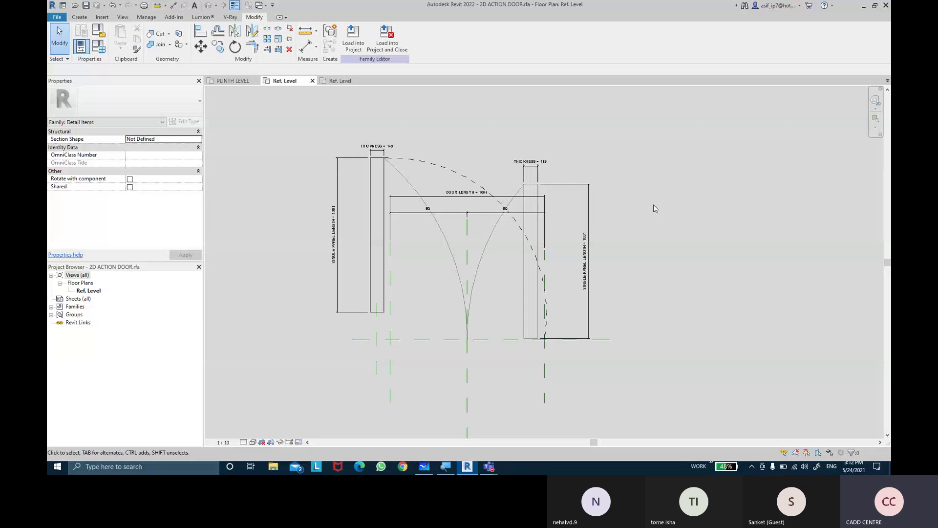
left_click(590, 201)
key("Escape")
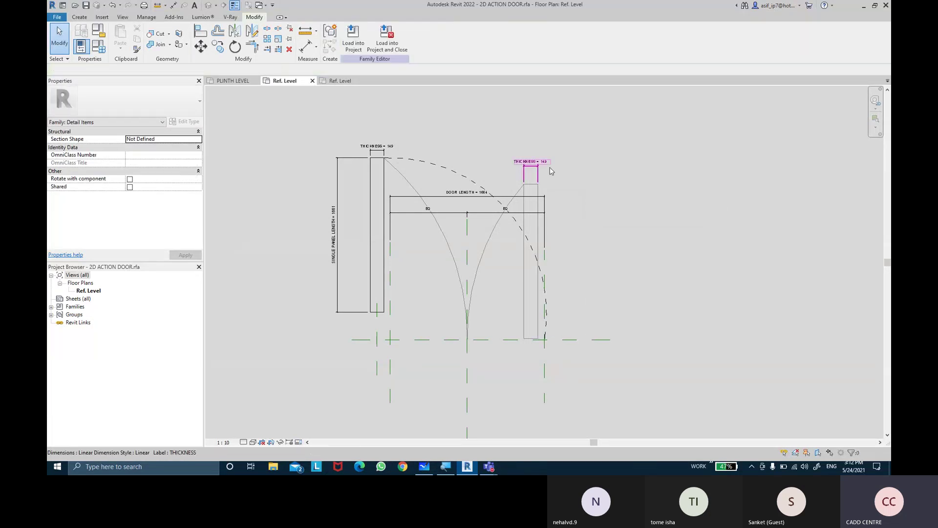
key("ctrl+z")
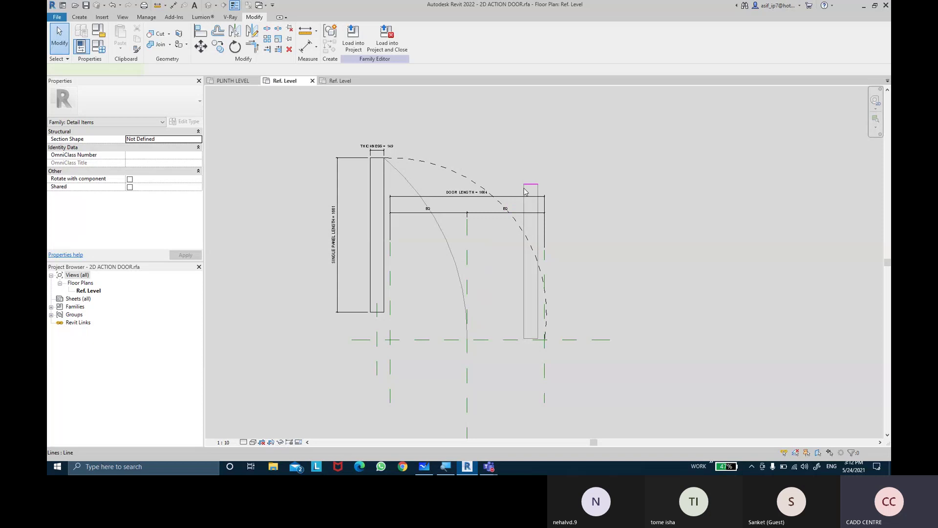
key("Tab")
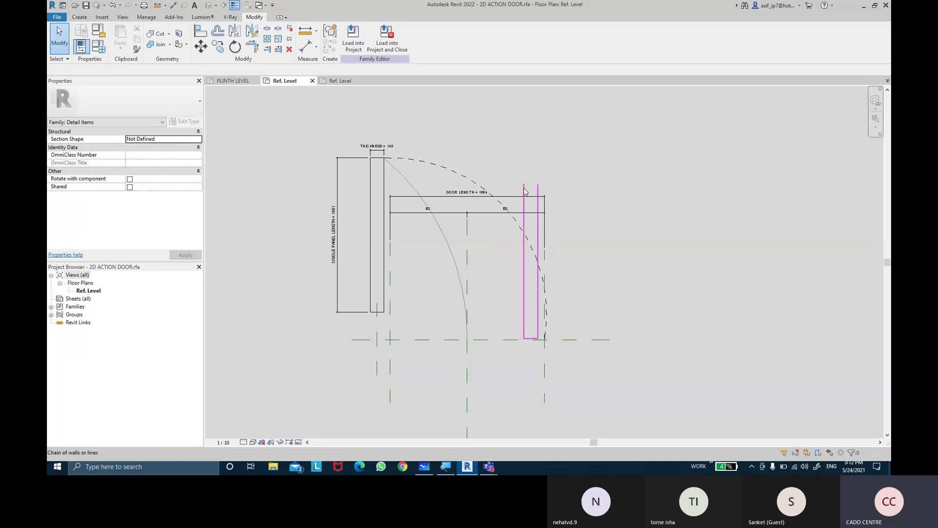
left_click(525, 191)
key("Delete")
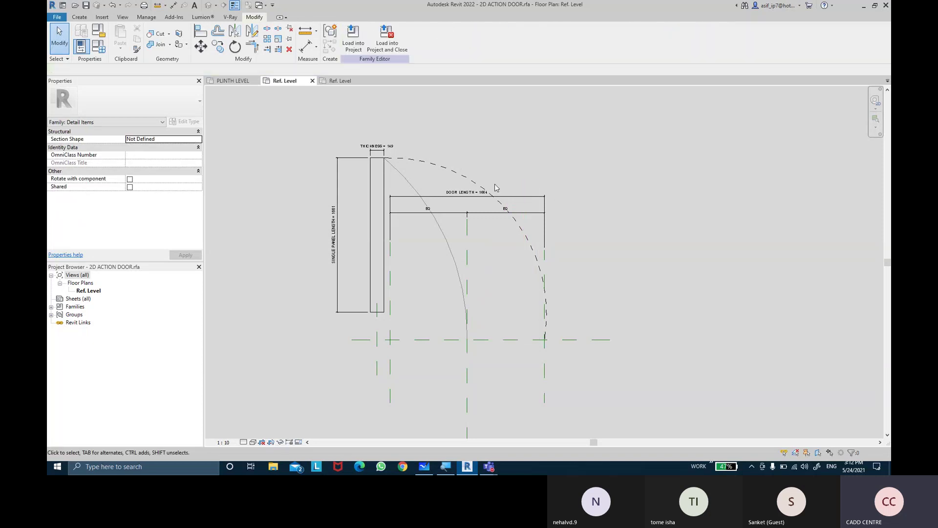
Step: Delete the left panel with its dimensions and the remaining swing arc
key("Tab")
left_click(386, 178)
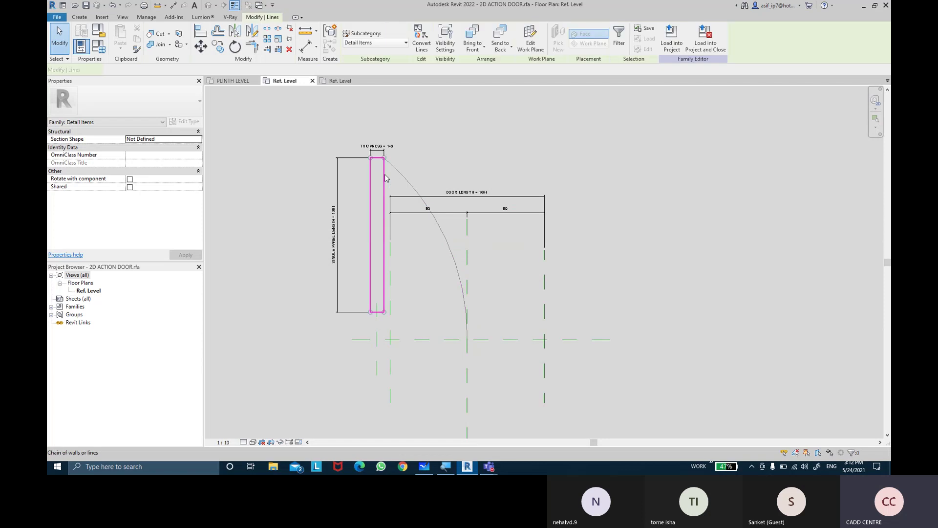
key("Delete")
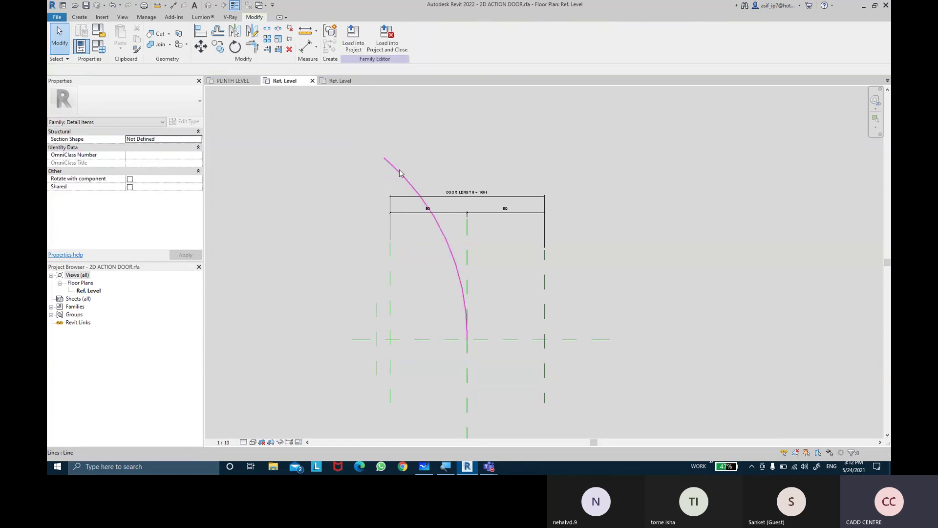
left_click(394, 286)
key("Delete")
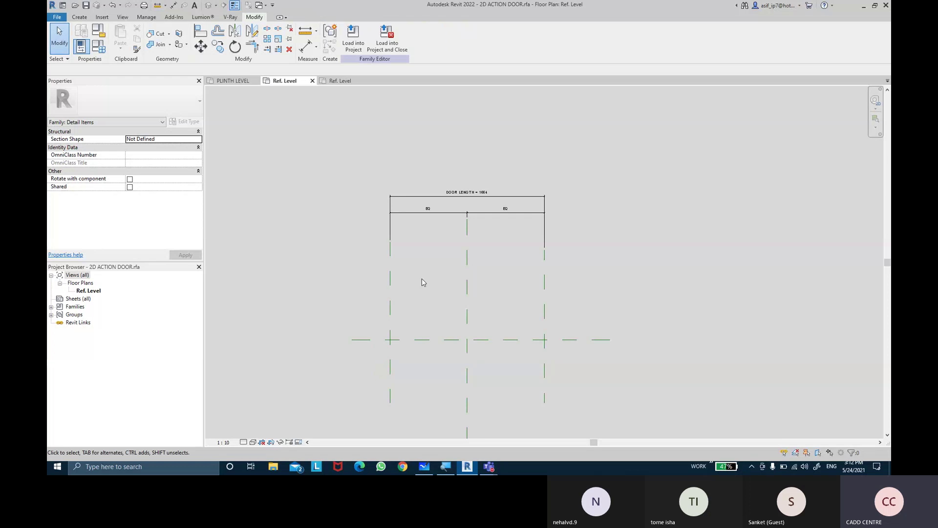
scroll(429, 215, "up", 3)
scroll(459, 232, "down", 1)
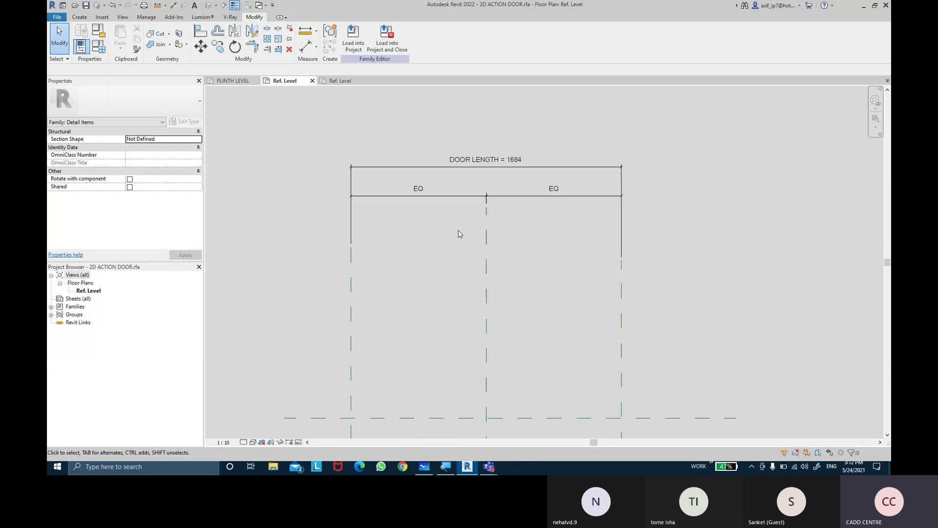
middle_click_drag(538, 339, 542, 300)
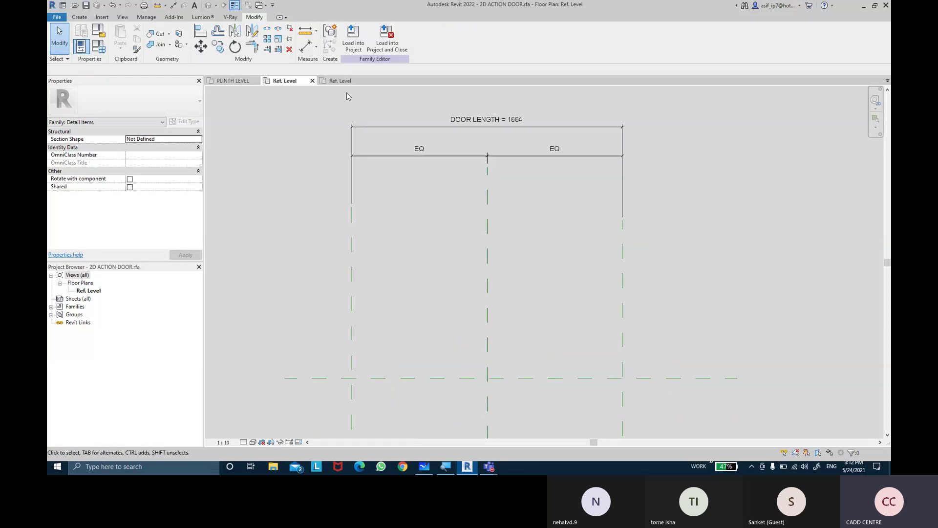
Step: Check that the DOOR LENGTH dimension now reads 1664 with equal EQ halves
left_click(342, 81)
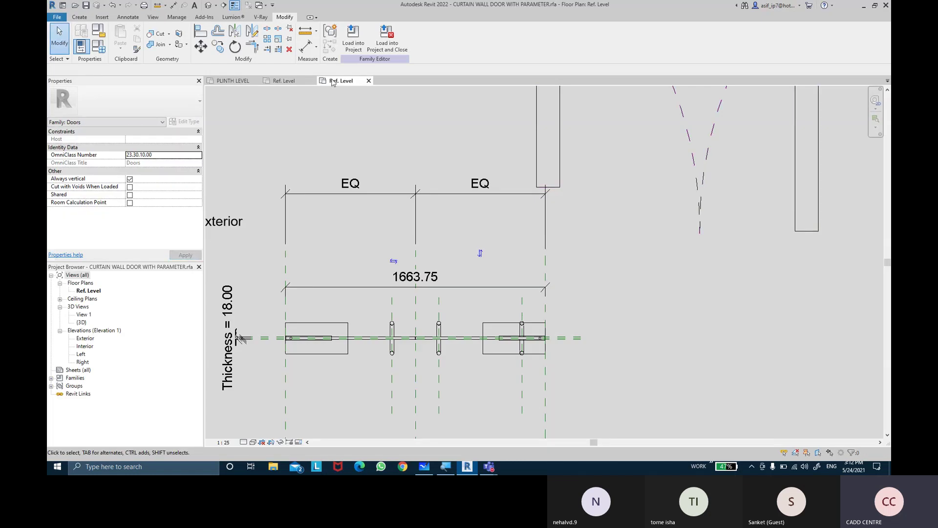
left_click(298, 80)
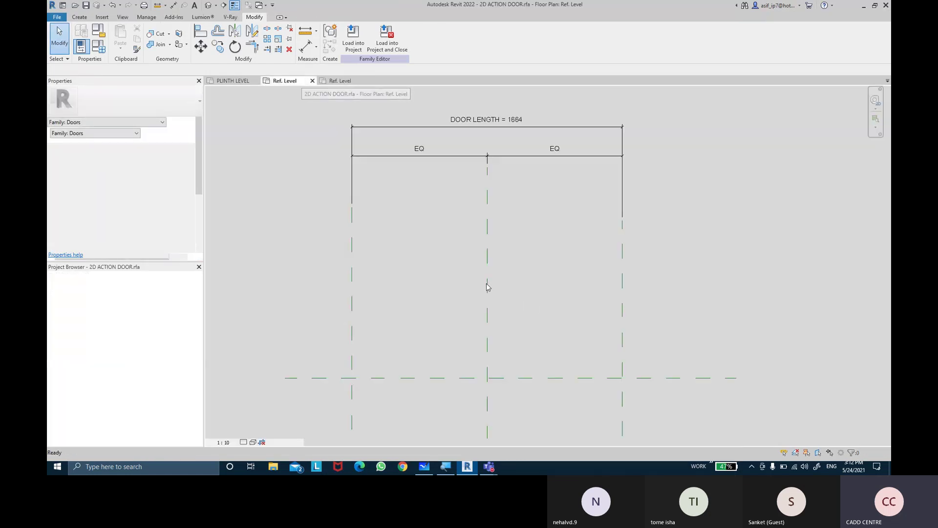
middle_click_drag(534, 267, 528, 225)
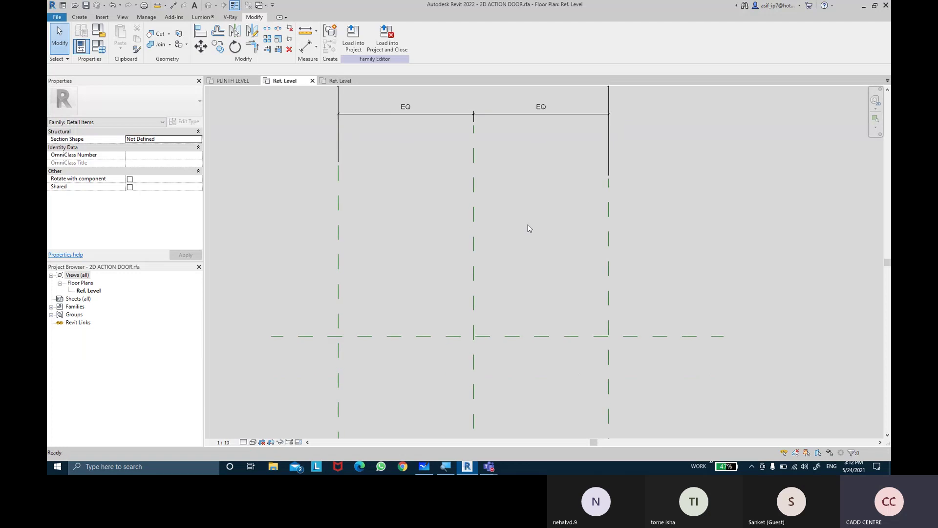
scroll(528, 229, "down", 2)
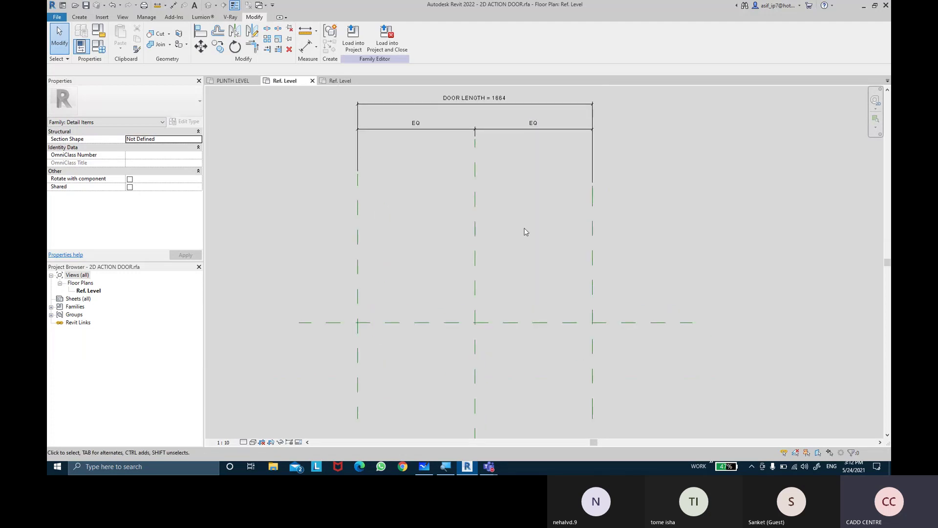
left_click(488, 104)
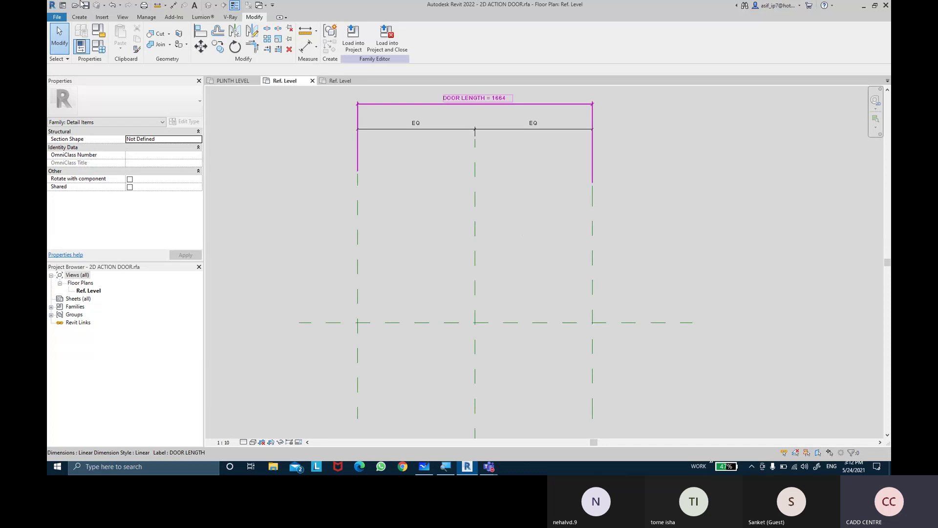
left_click(80, 18)
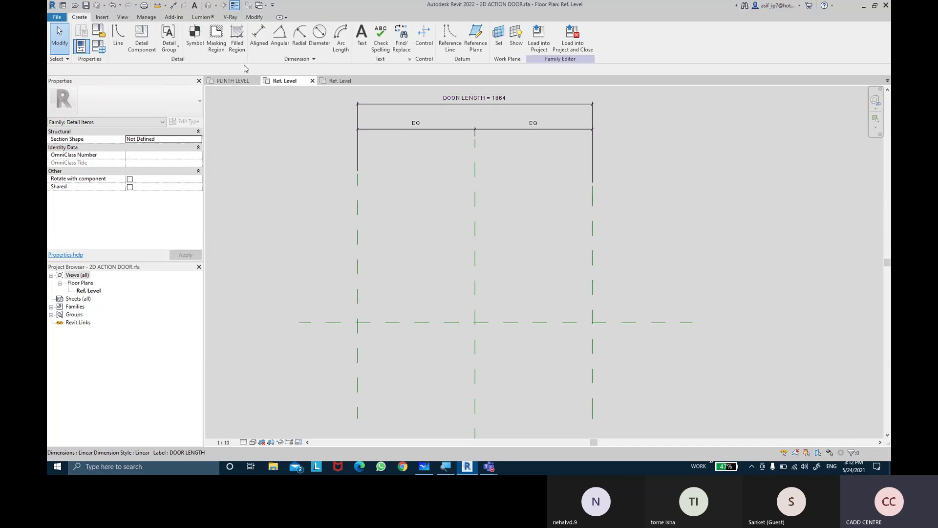
middle_click_drag(465, 199, 450, 200)
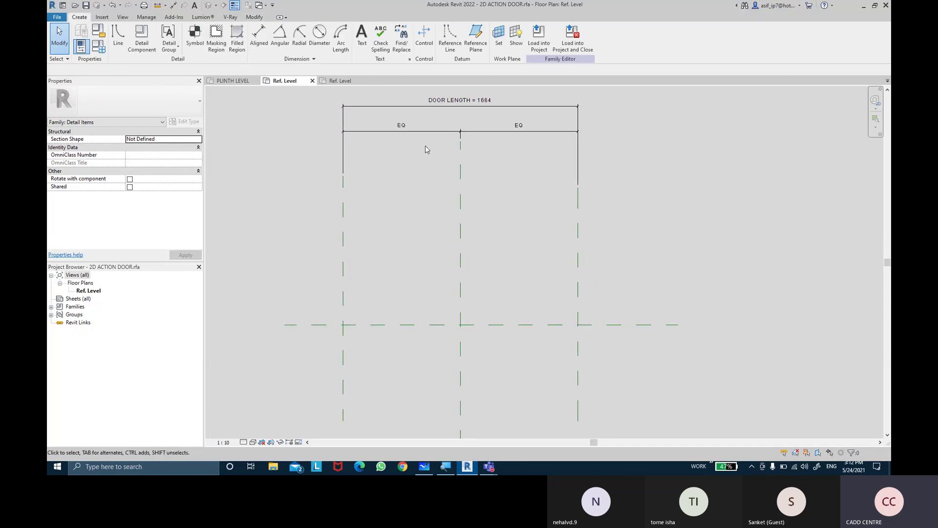
Step: Draw two short vertical reference planes just inside the left and right door edges
left_click(482, 55)
left_click(356, 291)
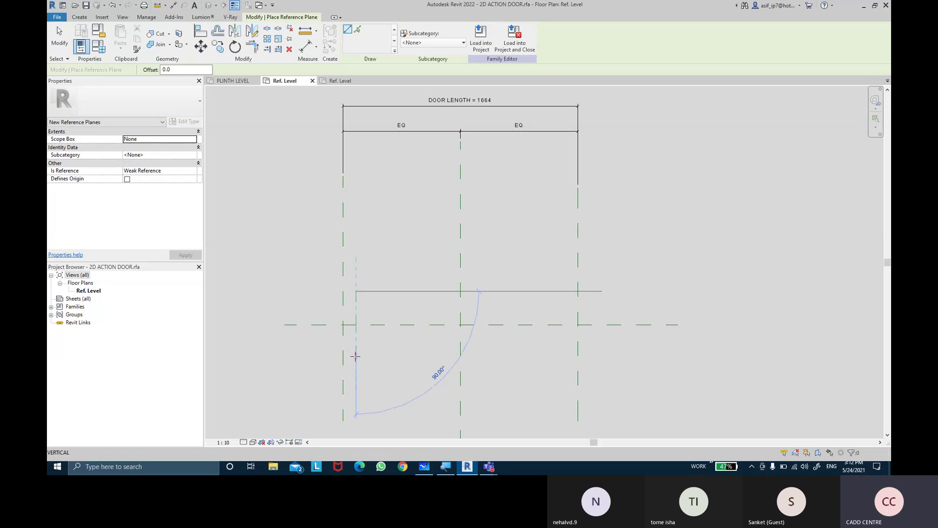
left_click(355, 356)
left_click(566, 293)
left_click(566, 355)
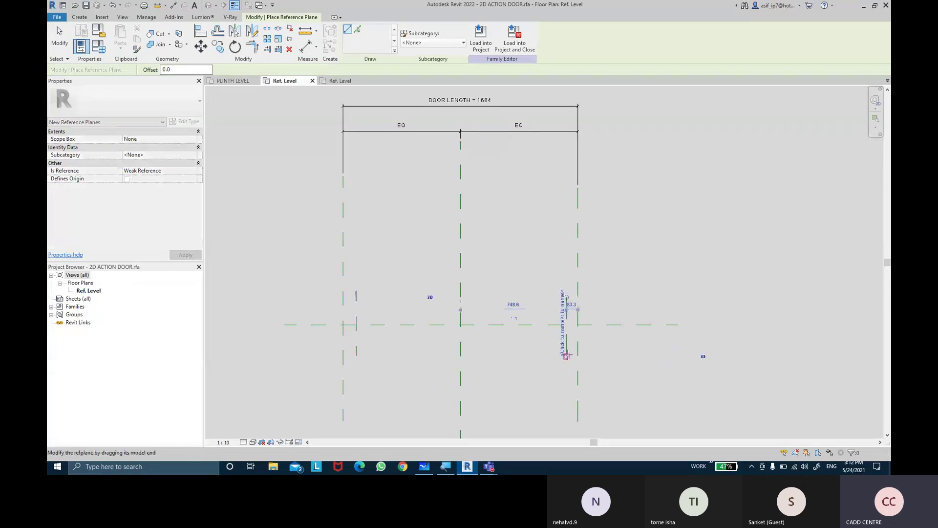
key("Escape")
key("Escape")
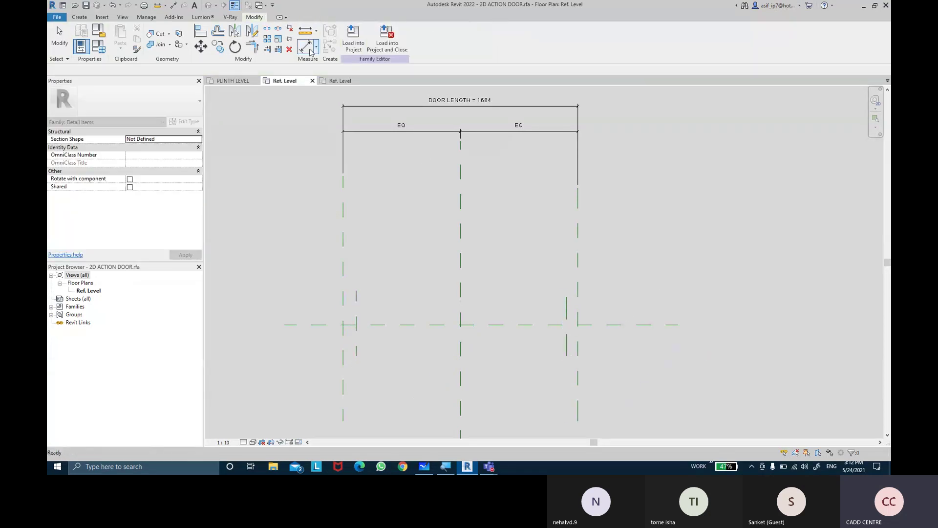
Step: Dimension each new plane to its outer plane: 93 on the left, 83 on the right
left_click(307, 47)
scroll(373, 367, "up", 2)
left_click(328, 325)
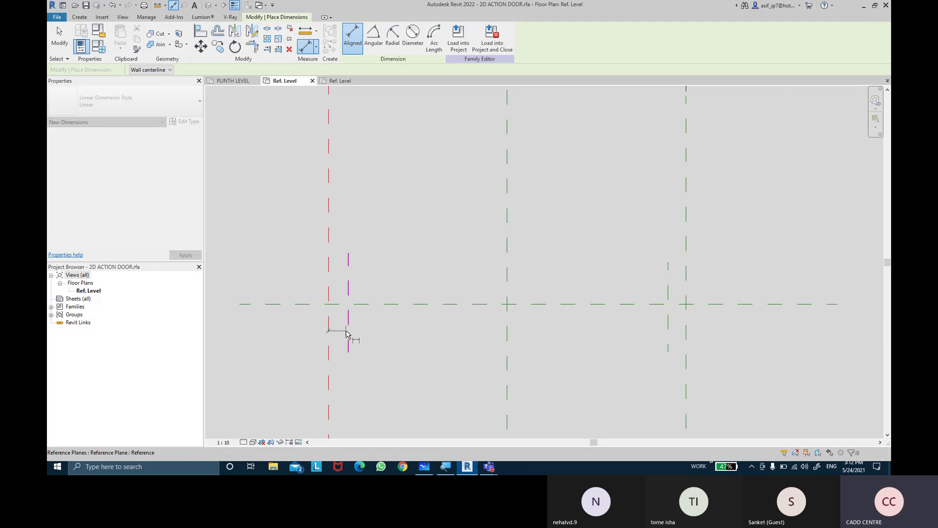
left_click(348, 334)
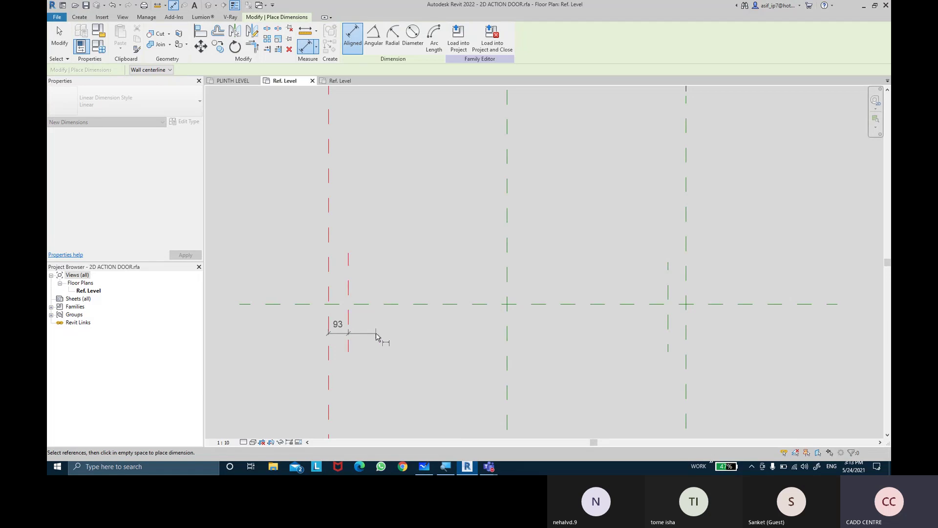
left_click(672, 334)
left_click(651, 367)
key("Escape")
key("Escape")
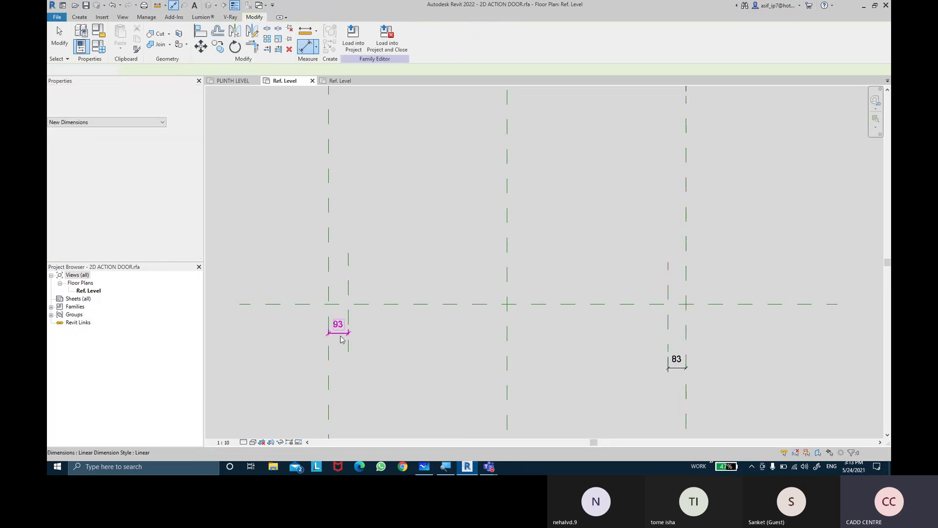
Step: Label both offset dimensions with the ROTATOR OFFSET parameter
left_click(341, 339)
left_click(405, 37)
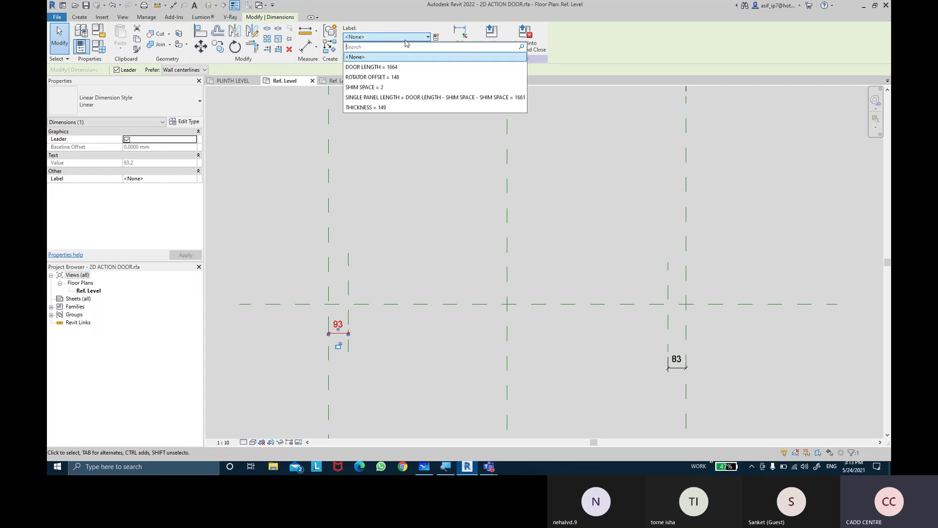
left_click(403, 77)
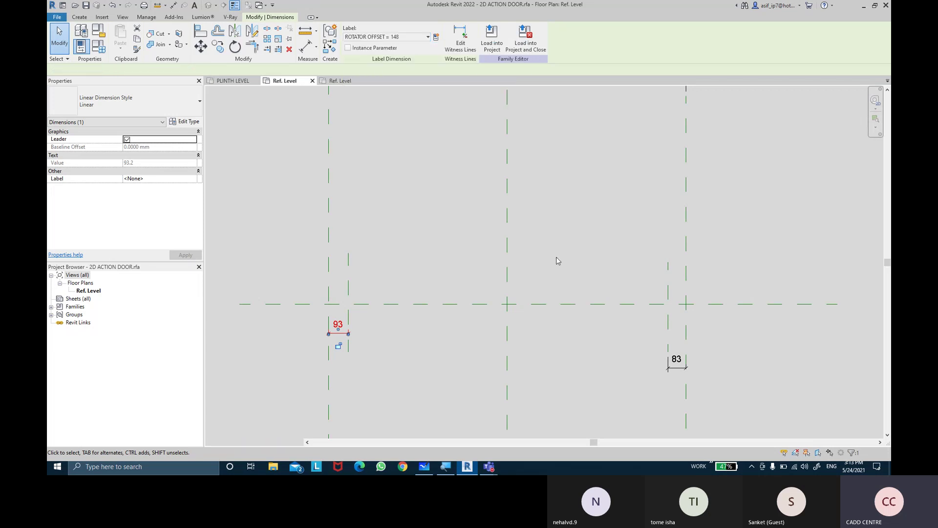
key("Escape")
left_click(668, 274)
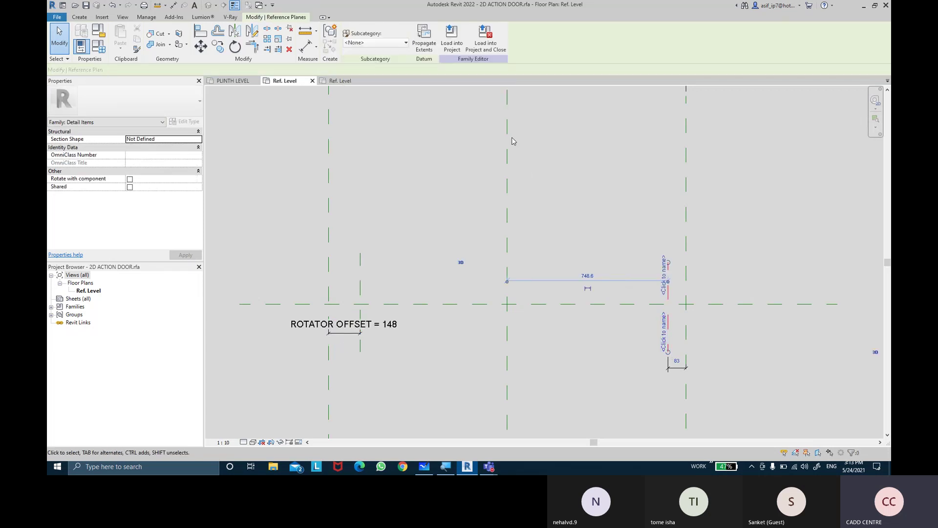
key("Escape")
left_click(677, 371)
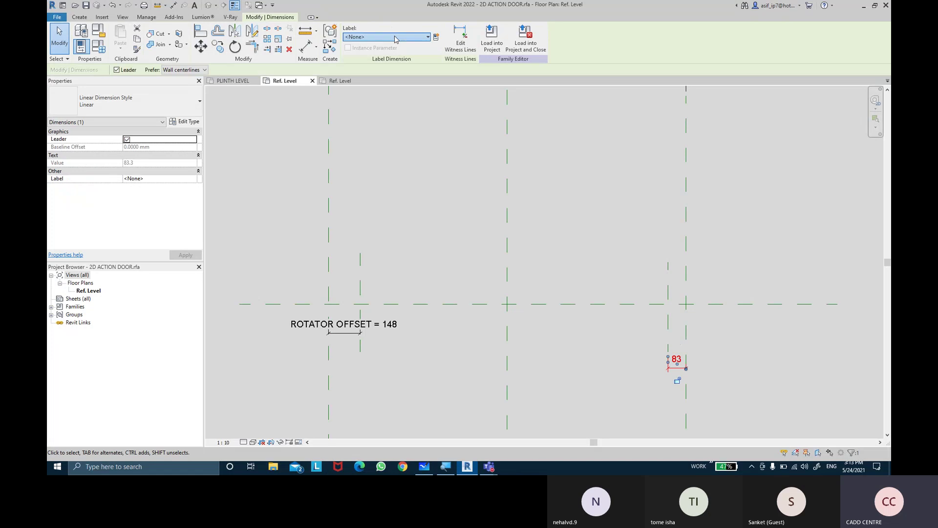
left_click(406, 37)
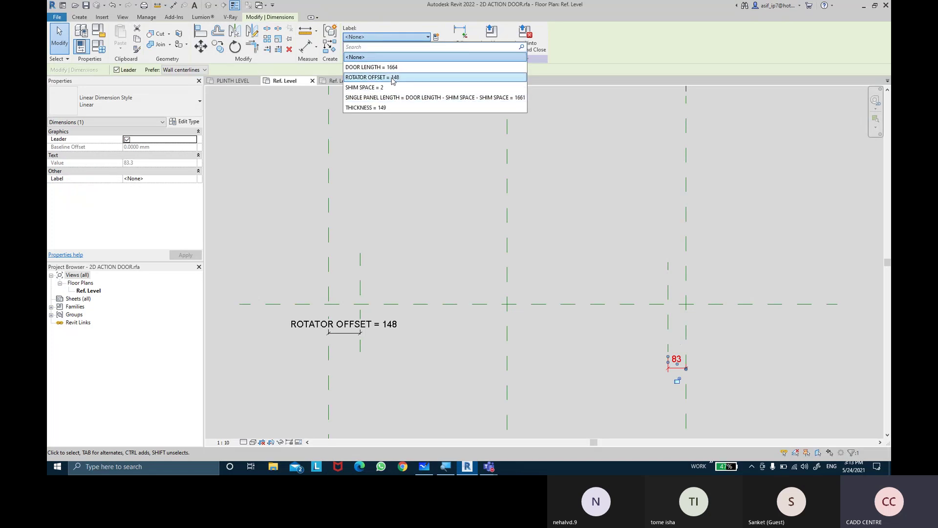
left_click(392, 78)
key("Escape")
scroll(426, 212, "down", 2)
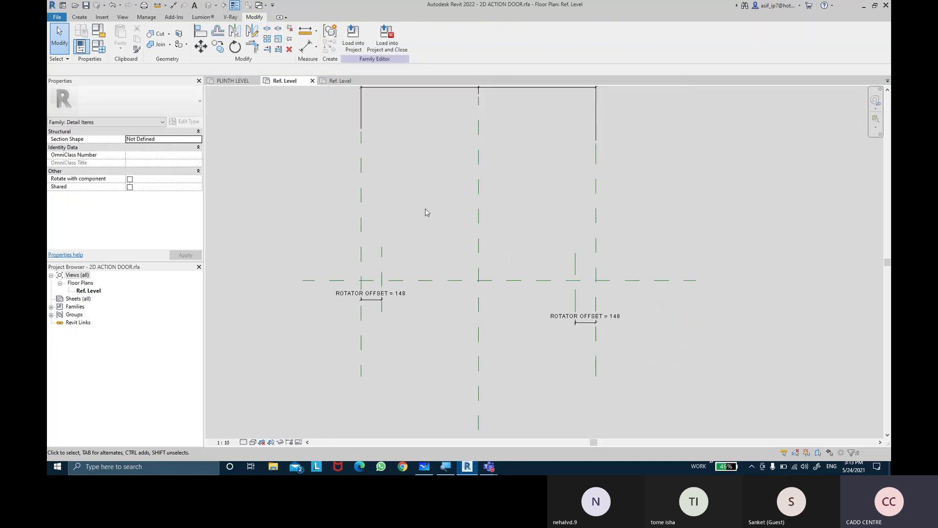
middle_click_drag(425, 212, 428, 254)
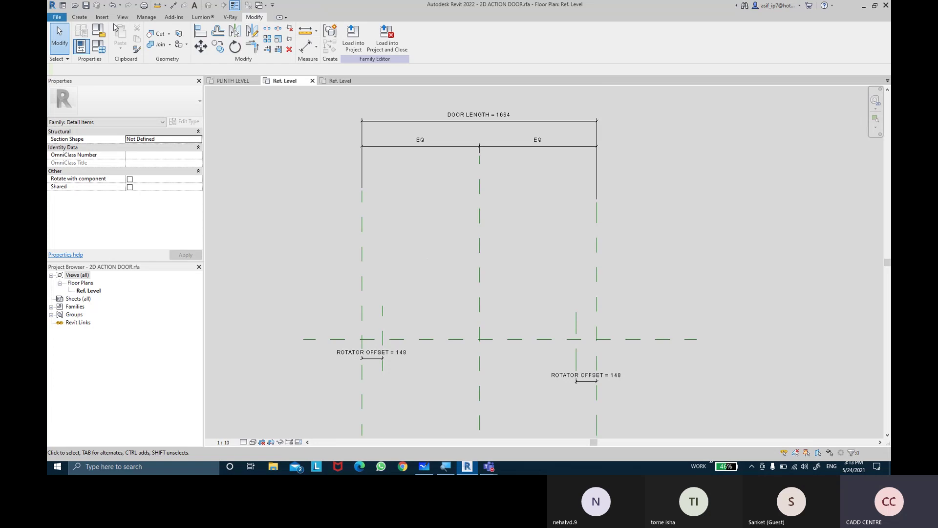
Step: Start drawing detail lines in the Detail Items subcategory
left_click(80, 17)
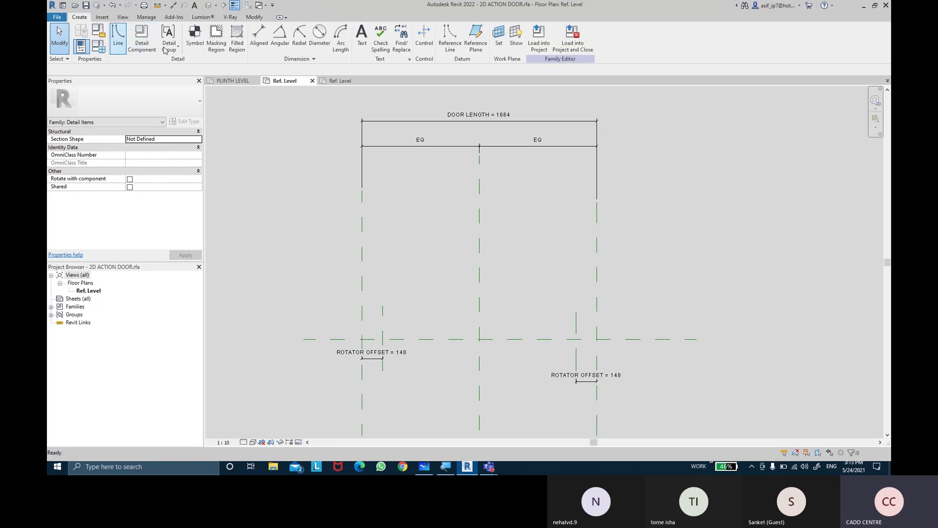
left_click(118, 38)
left_click(430, 43)
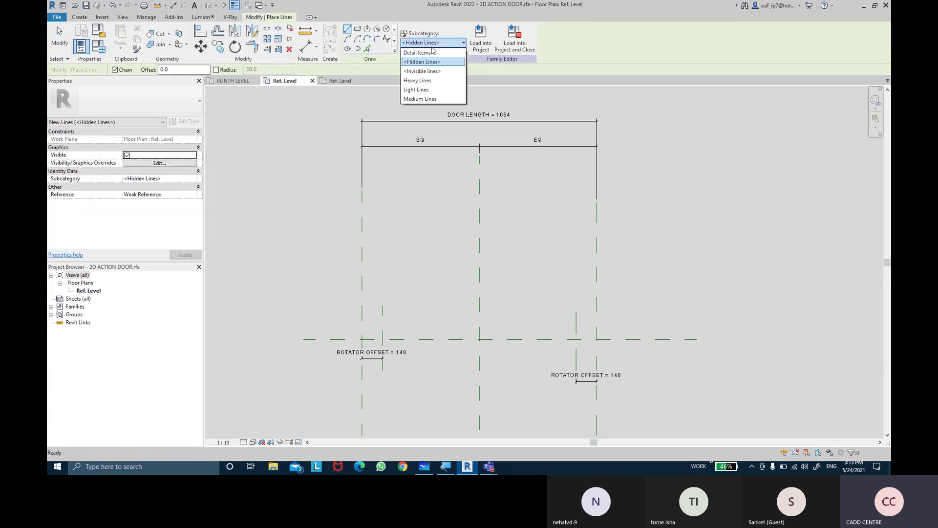
left_click(432, 53)
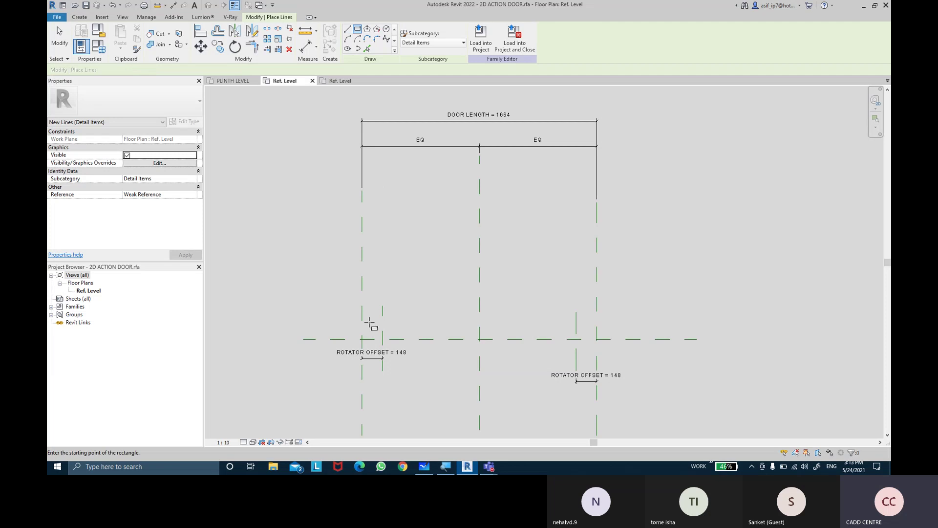
Step: Draw the panel rectangle from the left reference plane to the right reference plane
scroll(370, 323, "up", 2)
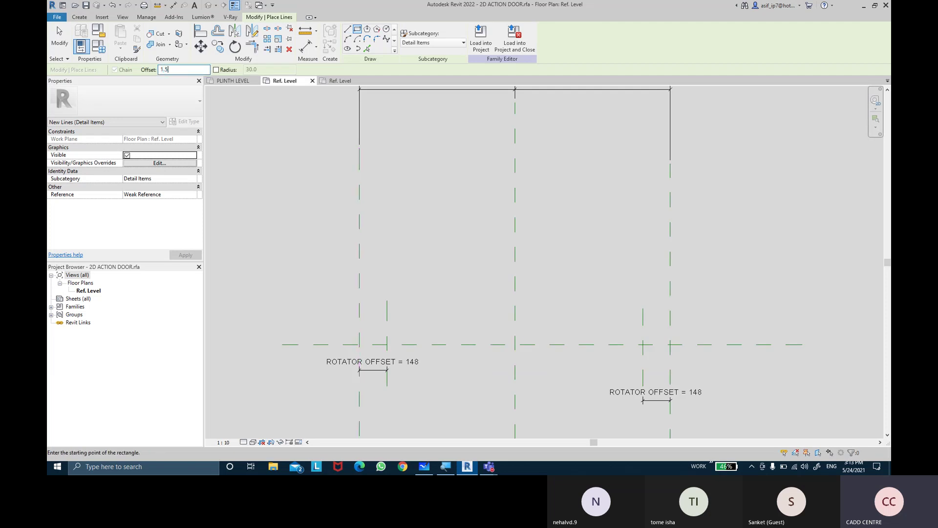
middle_click_drag(383, 326, 352, 304)
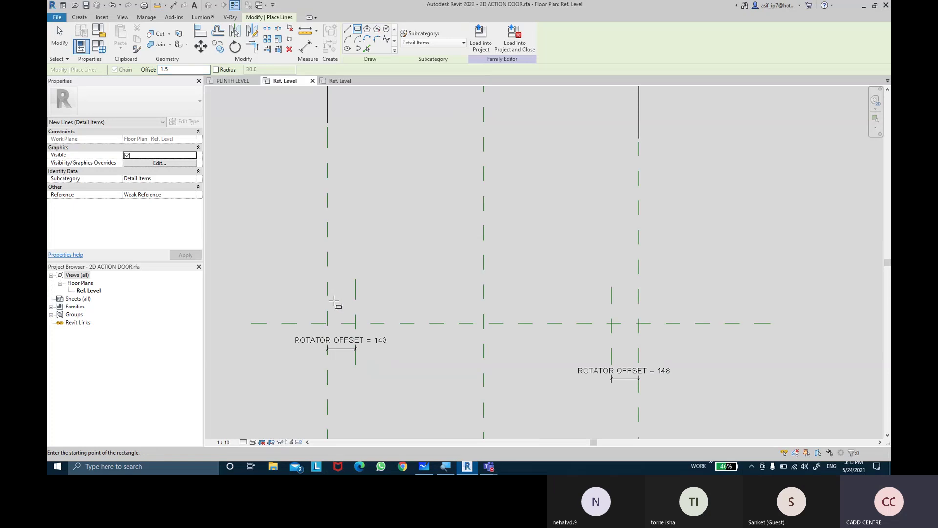
left_click(329, 299)
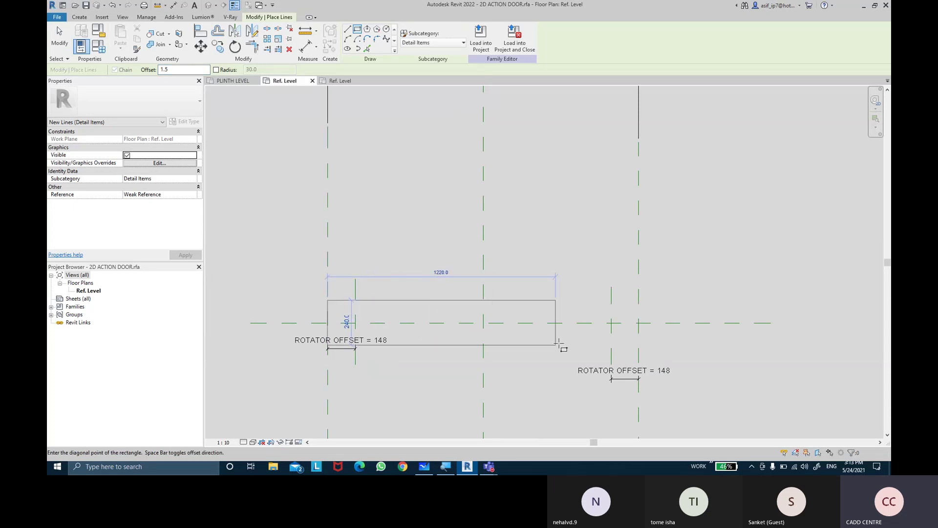
scroll(622, 342, "up", 2)
scroll(646, 337, "up", 1)
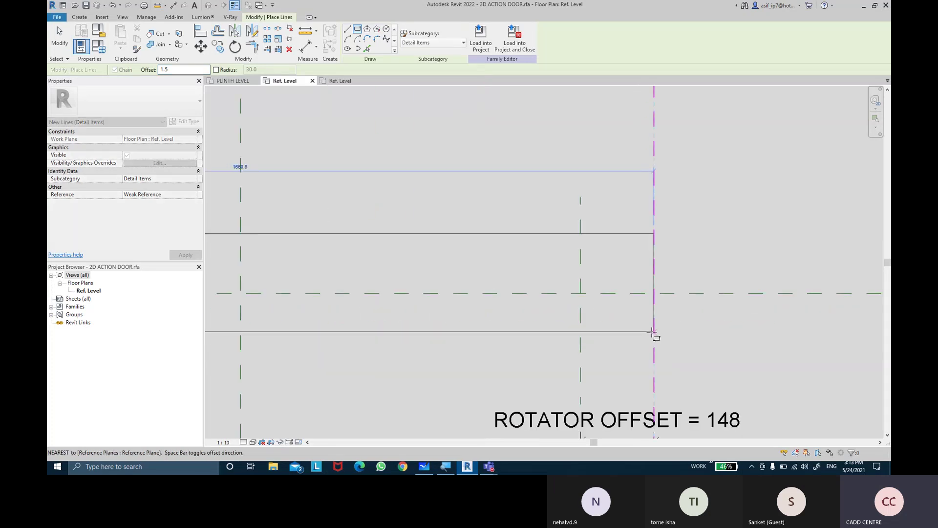
left_click(654, 331)
key("Escape")
scroll(613, 341, "down", 3)
key("Escape")
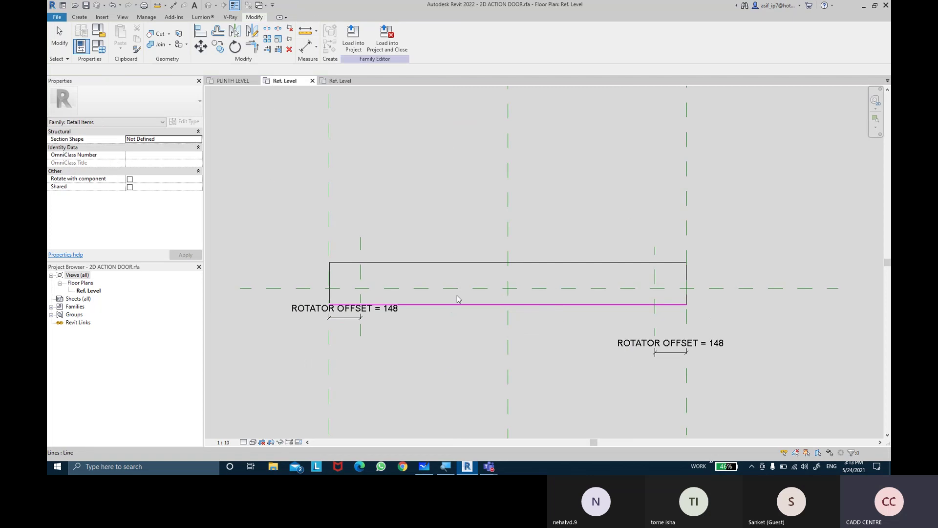
scroll(425, 292, "up", 1)
Step: Centre the rectangle on the horizontal plane with a temporary EQ dimension, then select the rectangle
key("d")
key("i")
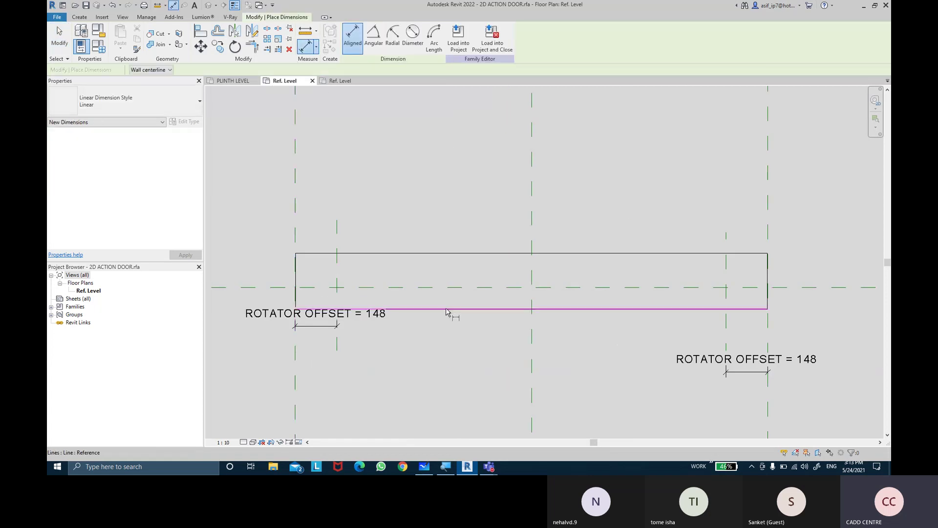
left_click(450, 309)
left_click(457, 287)
left_click(455, 254)
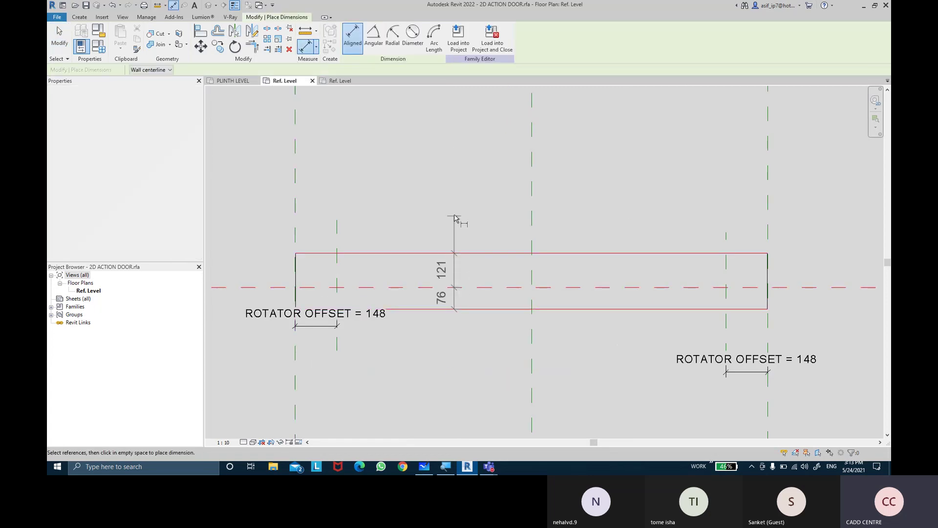
left_click(456, 217)
left_click(470, 277)
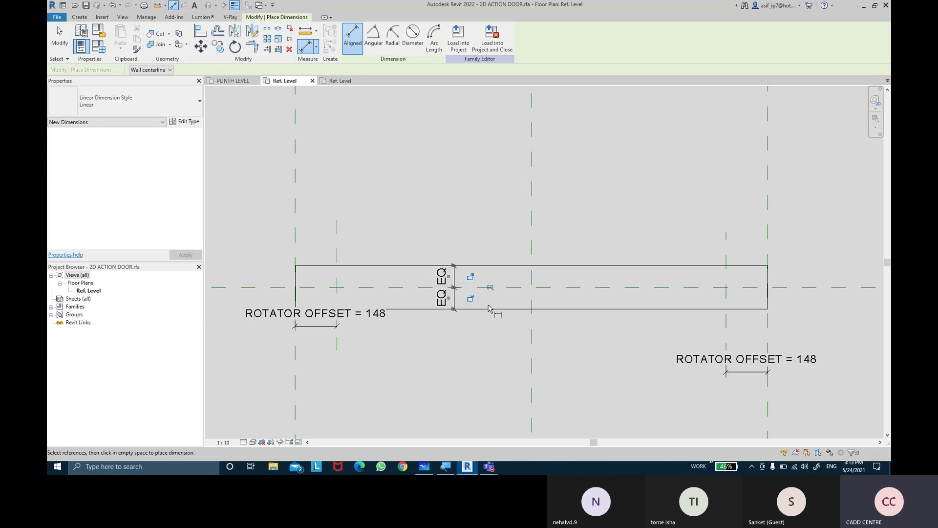
key("Escape")
key("Escape")
left_click(458, 299)
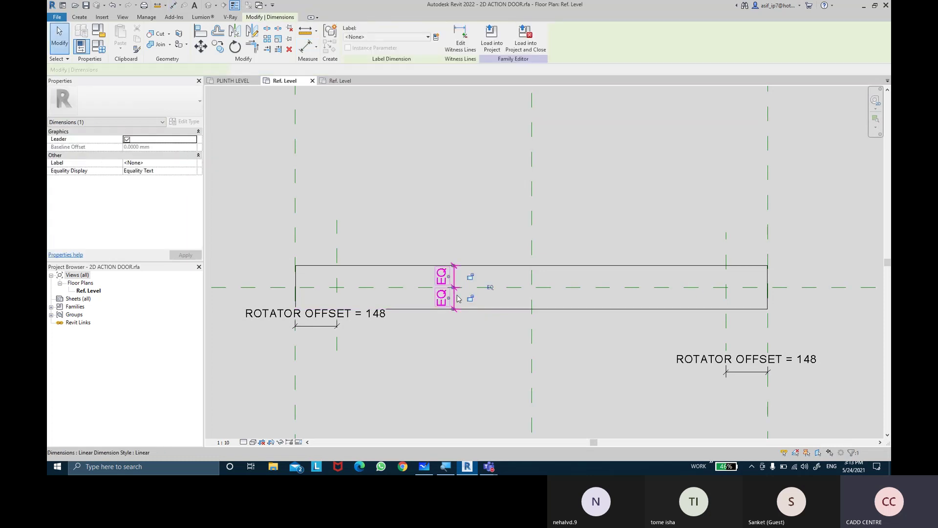
key("Delete")
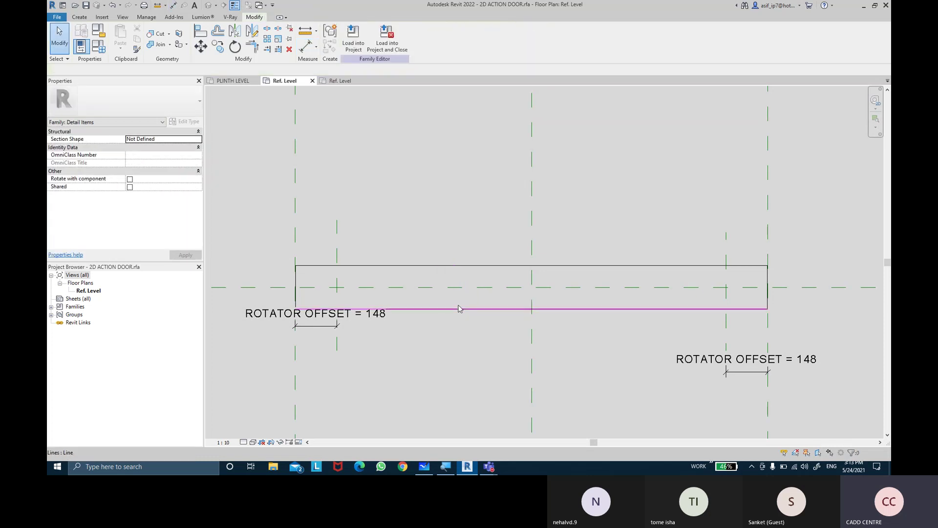
key("Tab")
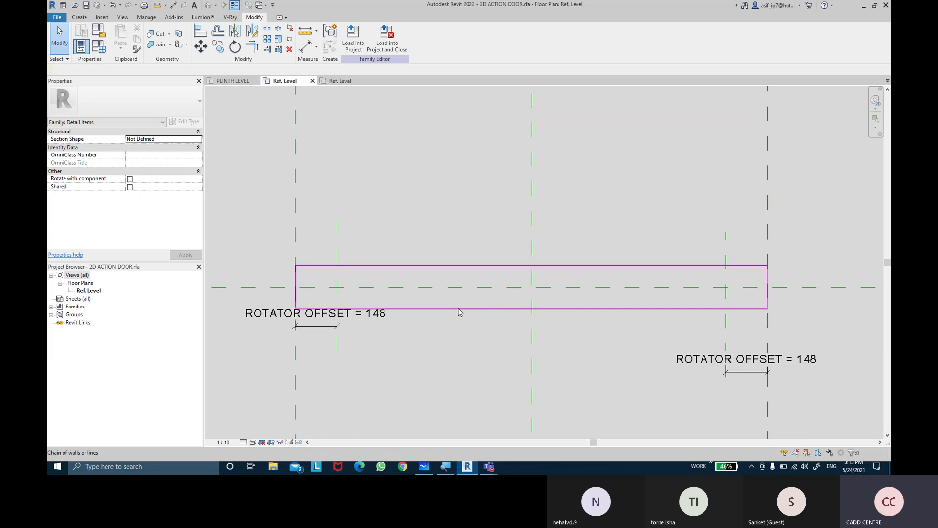
left_click(459, 310)
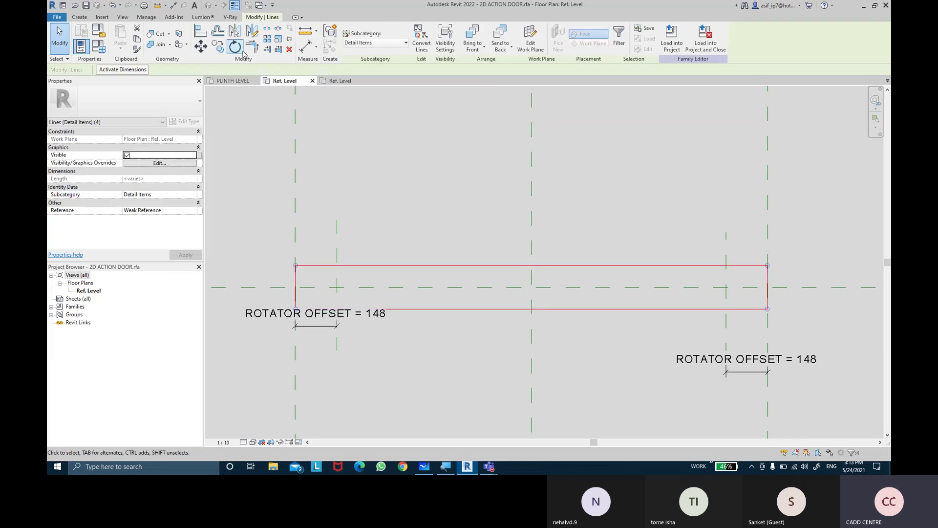
Step: Rotate the rectangle 90° upright about the left hinge point
left_click(235, 46)
left_click(283, 70)
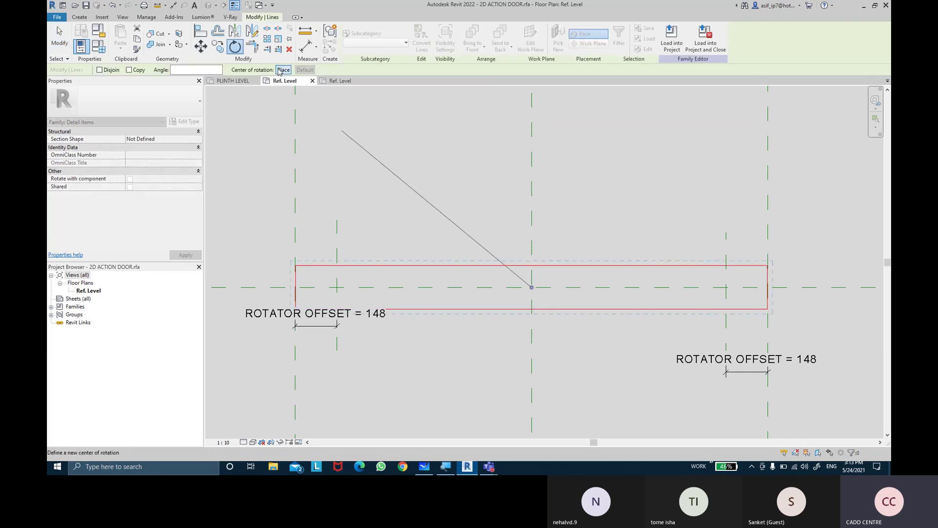
left_click(337, 287)
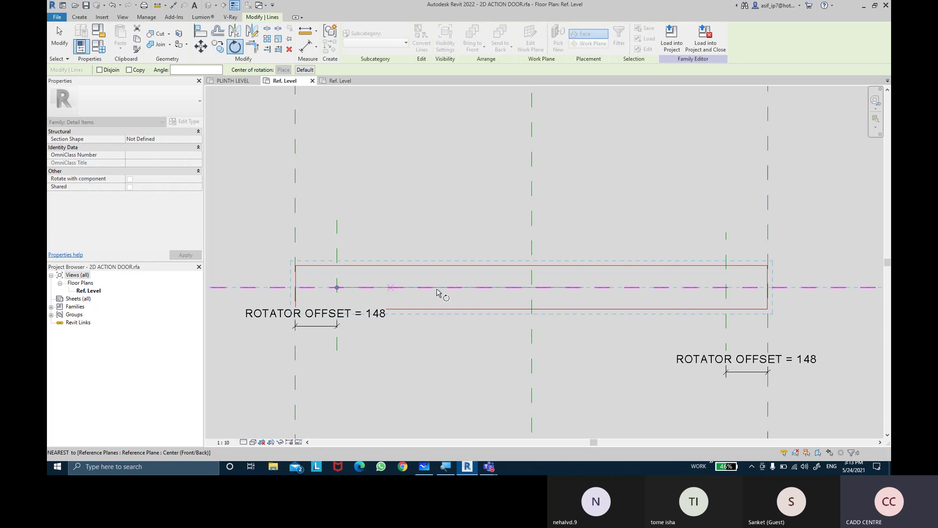
left_click(479, 288)
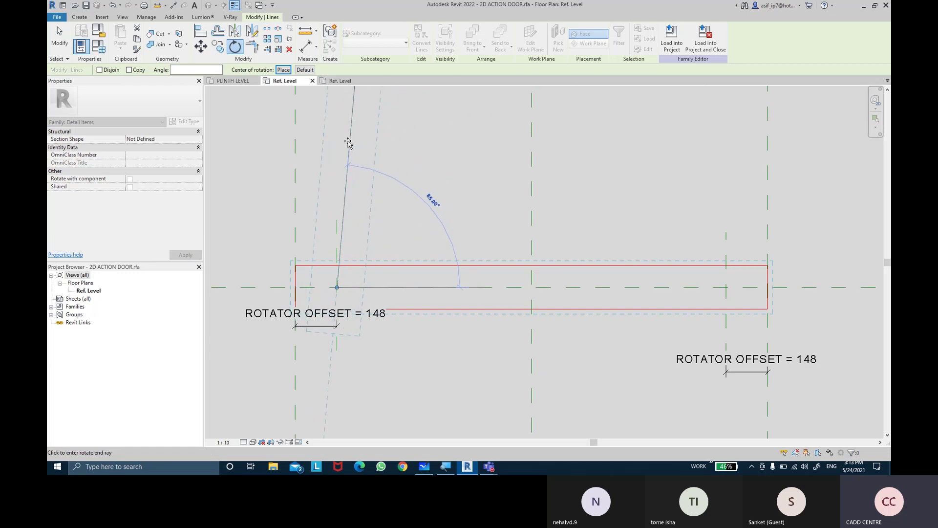
left_click(339, 142)
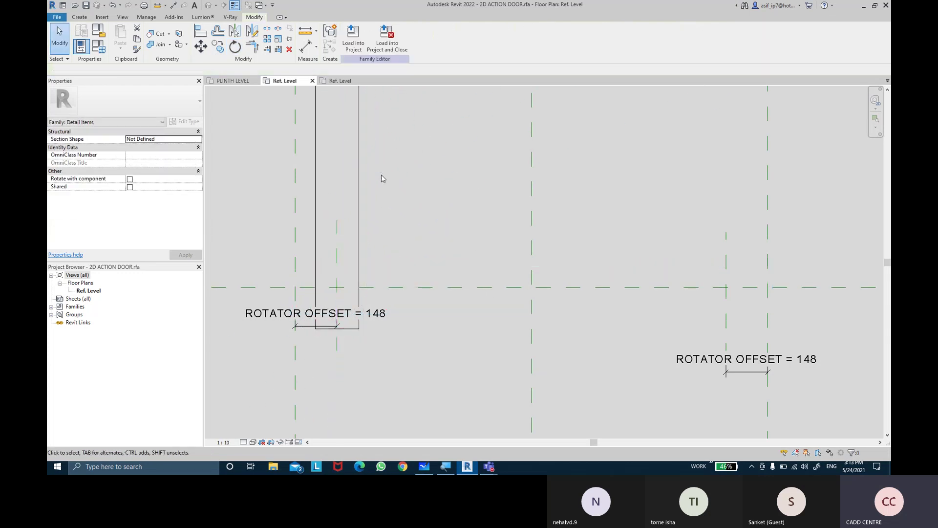
scroll(392, 241, "down", 4)
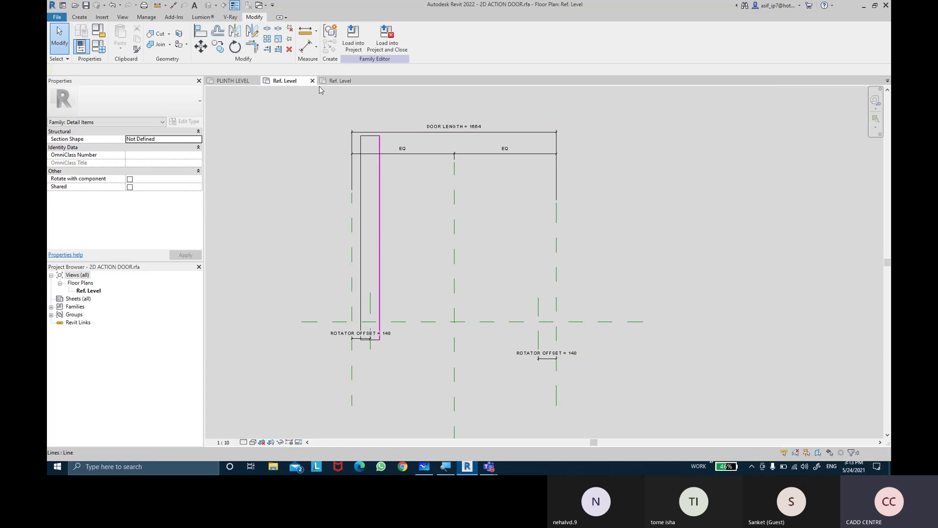
Step: Dimension the upright panel's width and label it THICKNESS (149)
left_click(305, 47)
left_click(361, 224)
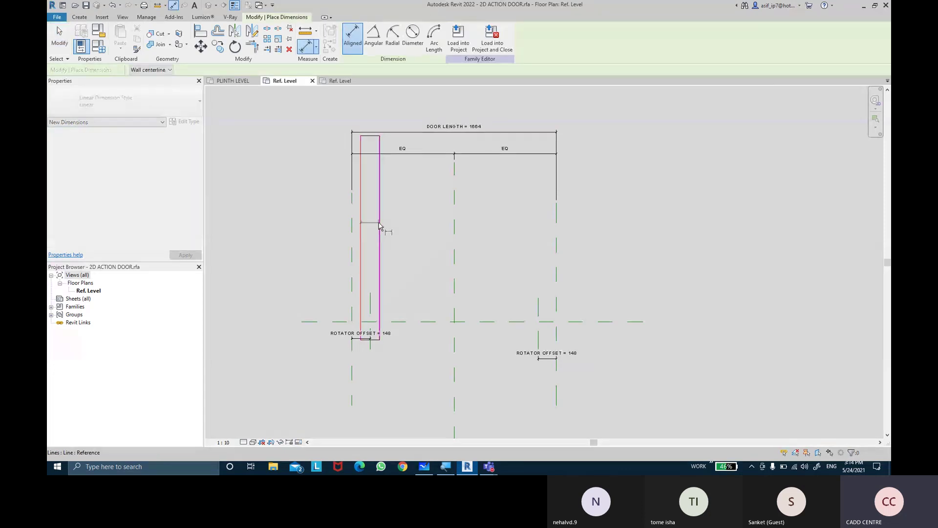
left_click(384, 101)
key("Escape")
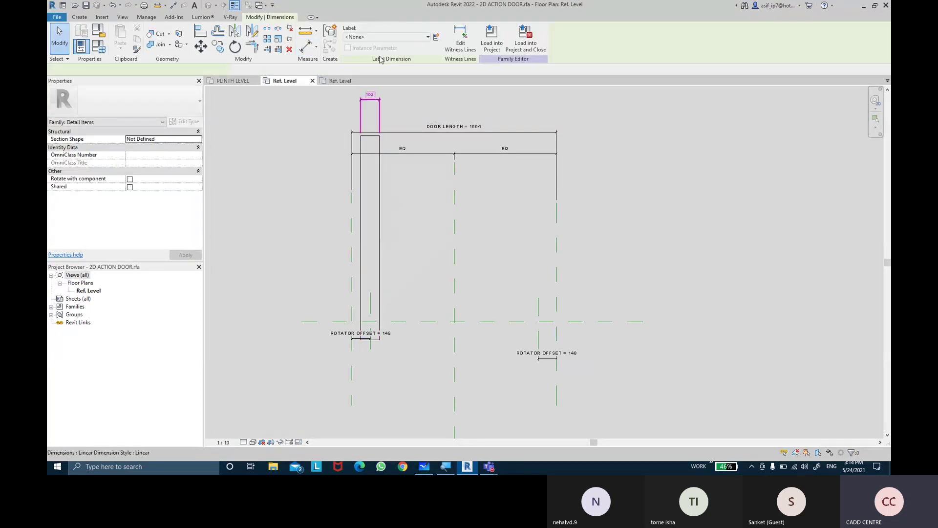
left_click(386, 36)
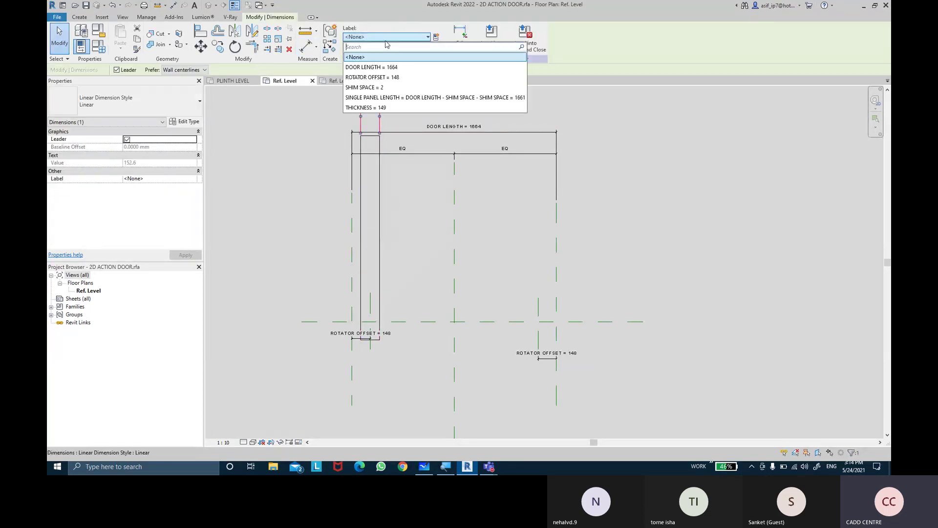
left_click(386, 108)
left_click(415, 243)
middle_click_drag(423, 239, 411, 241)
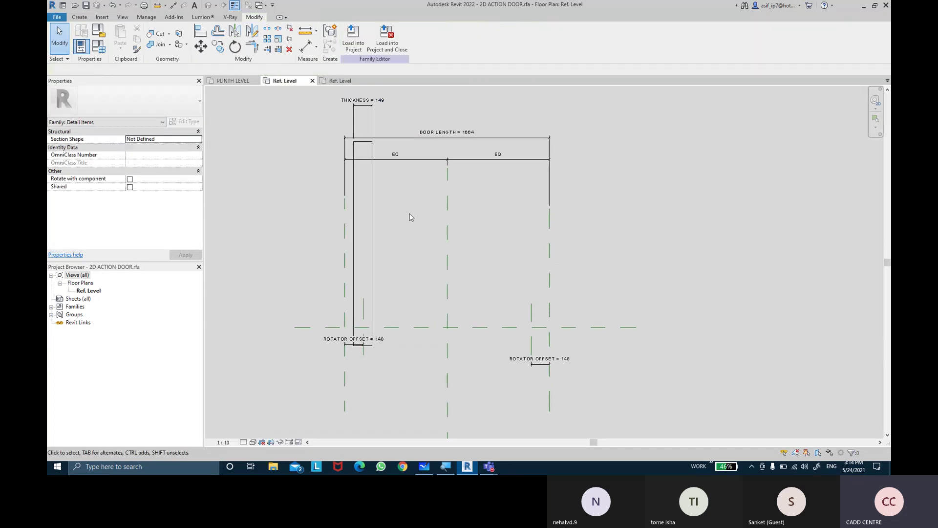
middle_click_drag(409, 217, 405, 258)
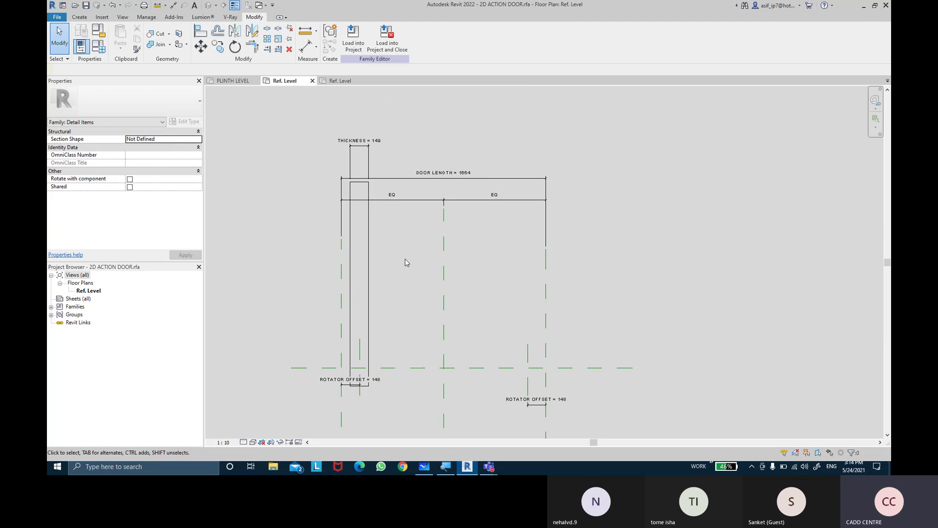
Step: Draw a Hidden Lines swing arc from the upright panel's top to the far jamb intersection
left_click(88, 18)
left_click(118, 36)
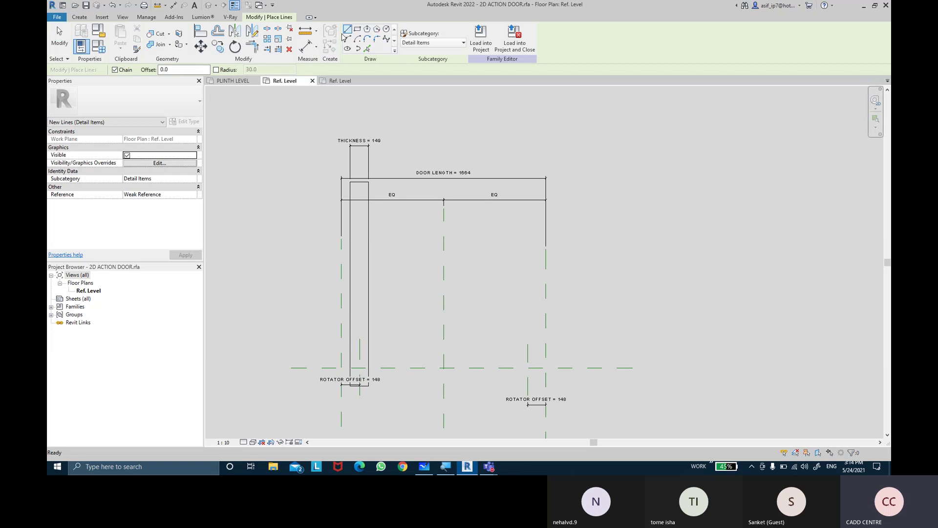
left_click(433, 42)
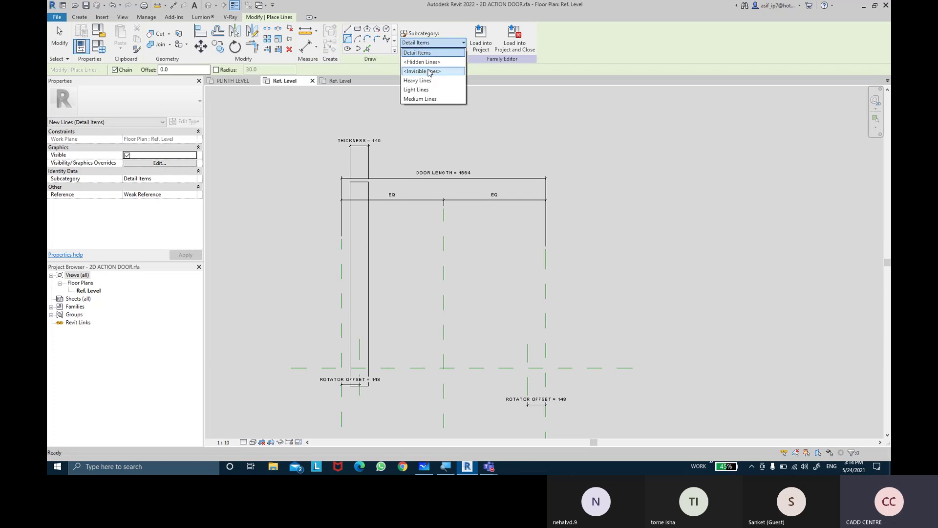
left_click(422, 62)
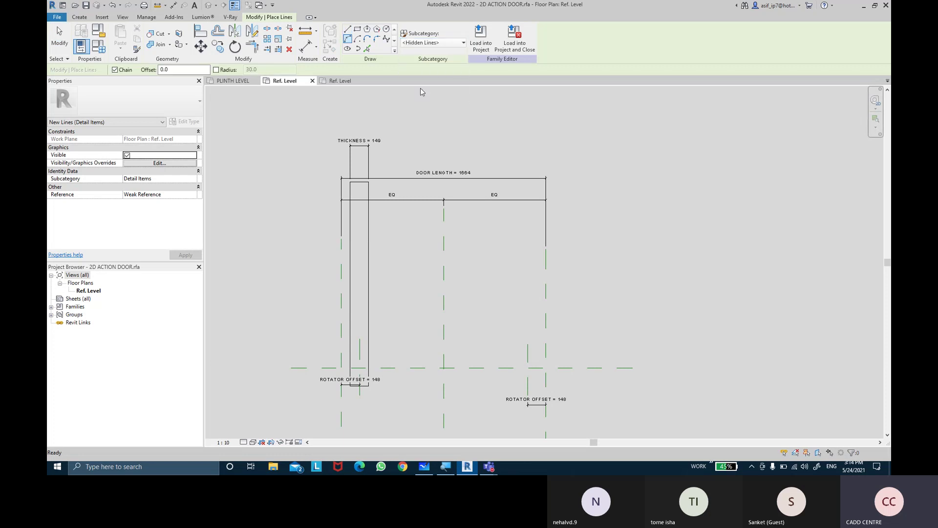
left_click(369, 182)
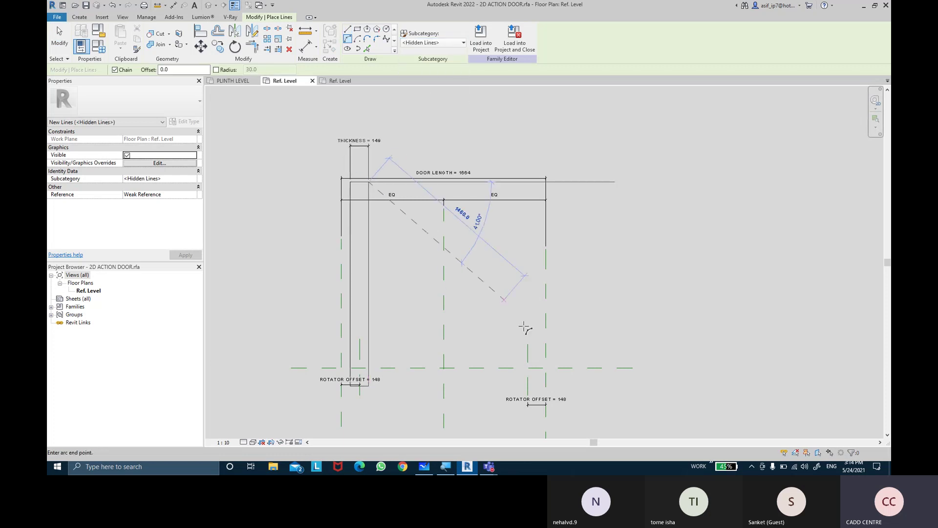
left_click(546, 367)
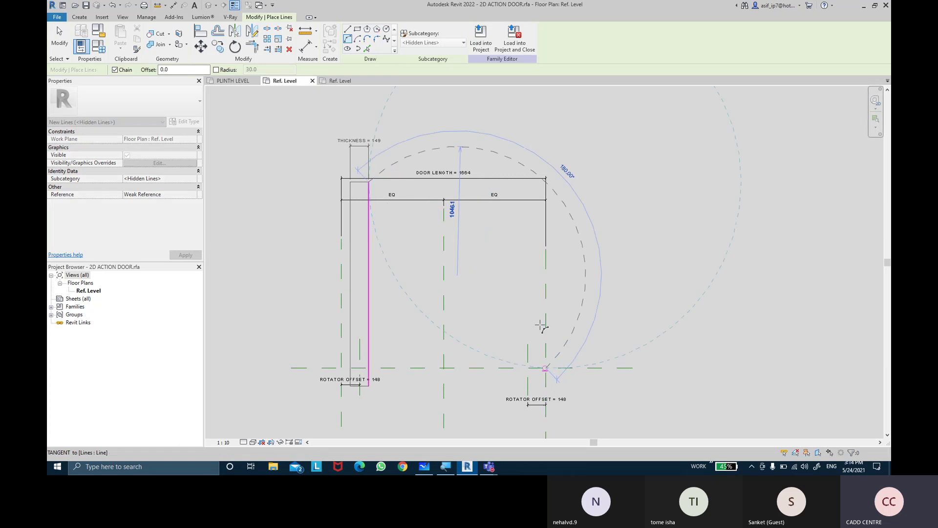
left_click(522, 279)
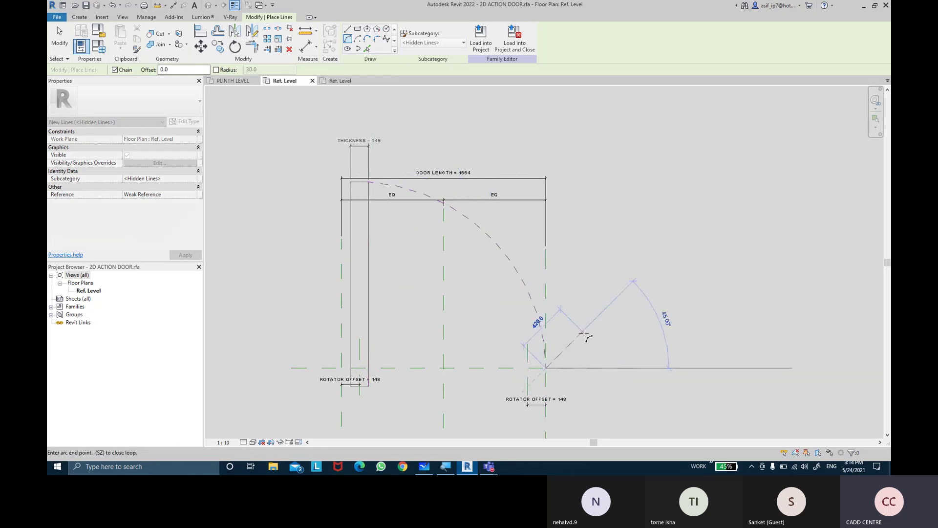
key("Escape")
key("Escape")
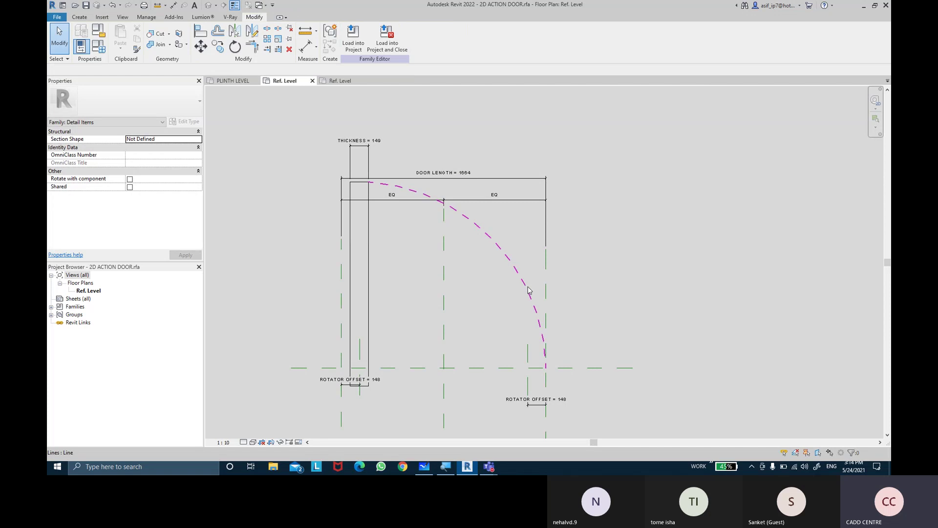
left_click(592, 227)
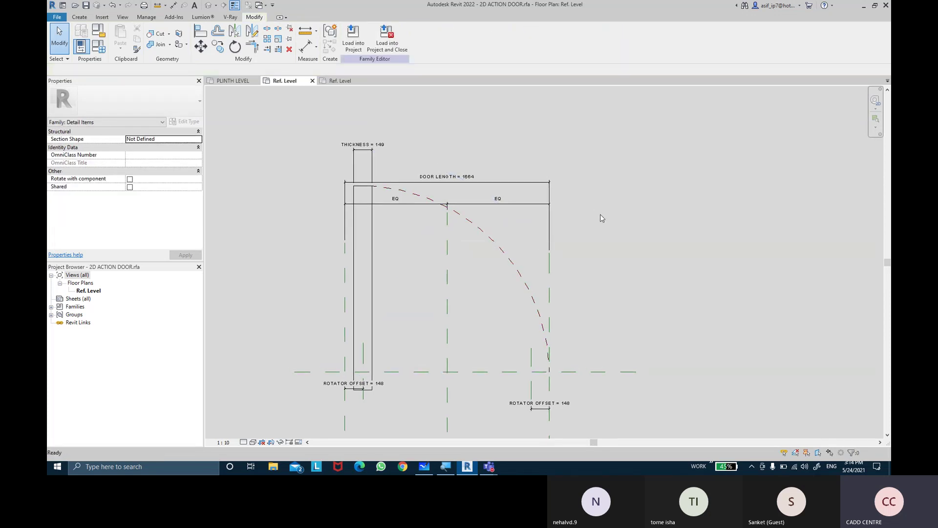
Step: Link the panel lines' and swing arc's visibility to SINGLE PANEL 2D, then open Family Types
left_click(373, 254)
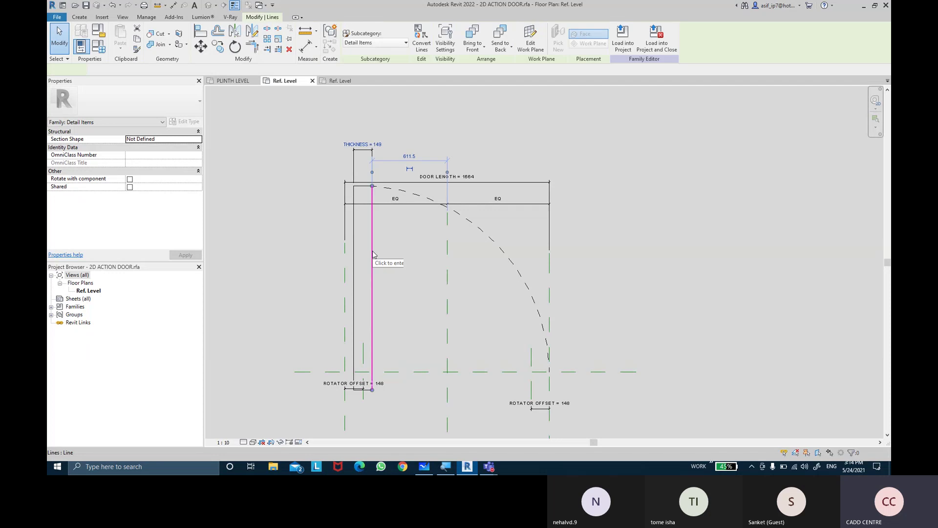
key("Escape")
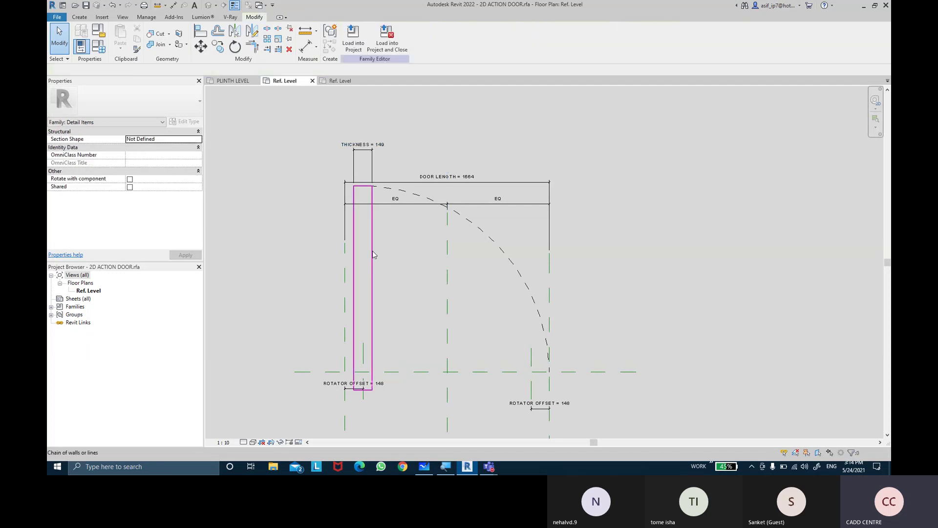
left_click(373, 255)
left_click(493, 236, "ctrl")
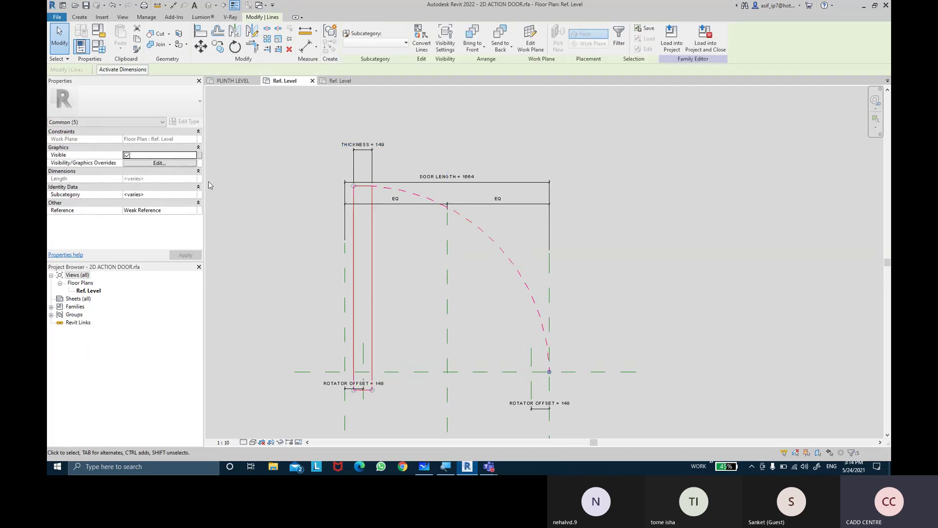
left_click(199, 155)
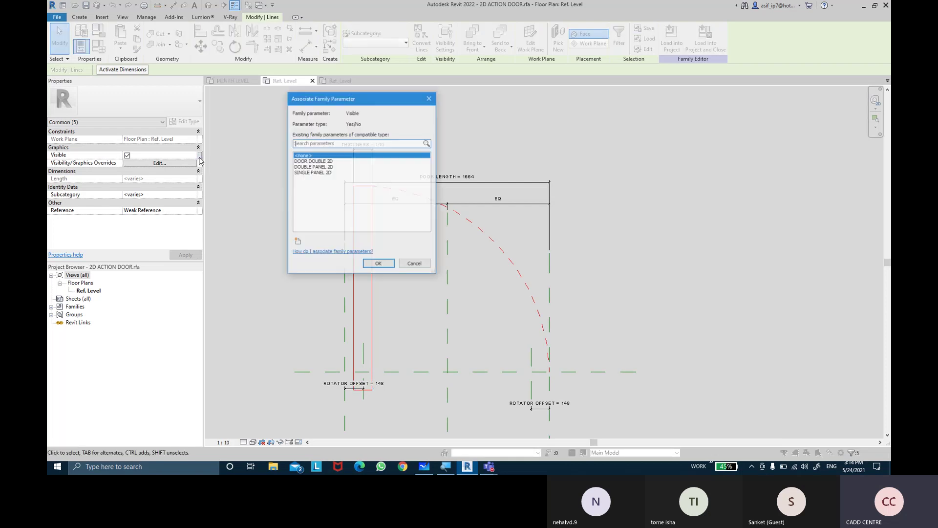
left_click(321, 173)
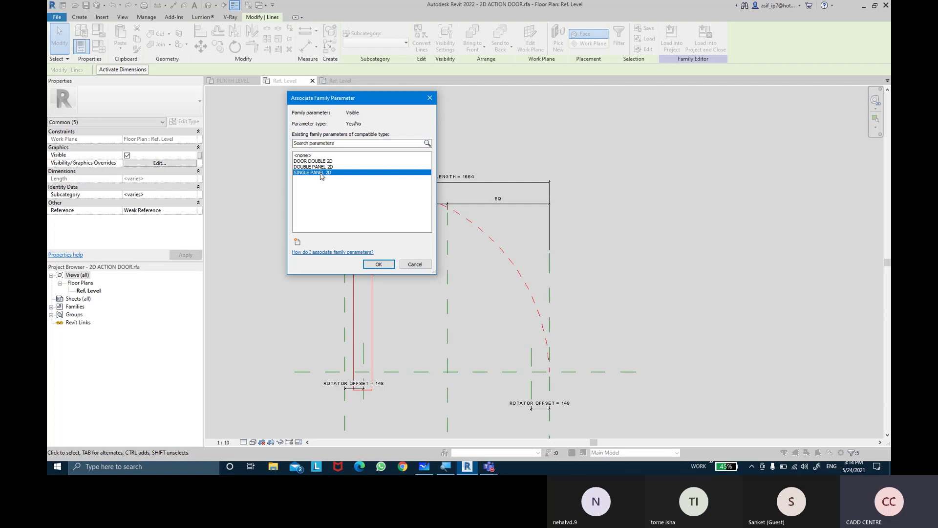
left_click(378, 264)
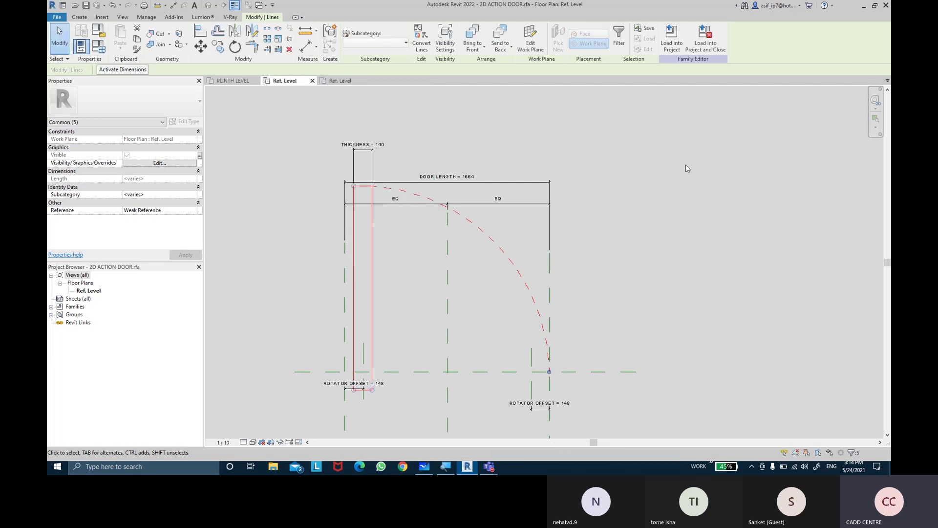
left_click(266, 128)
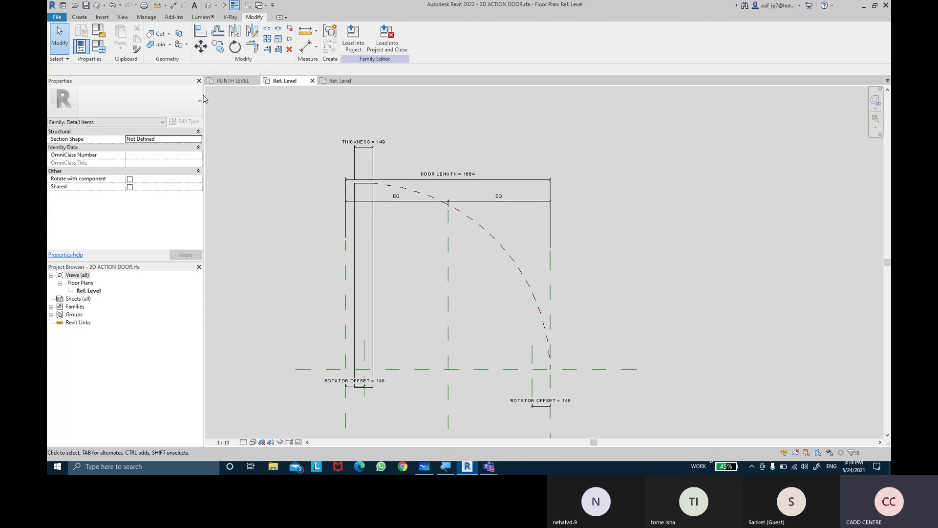
left_click(101, 50)
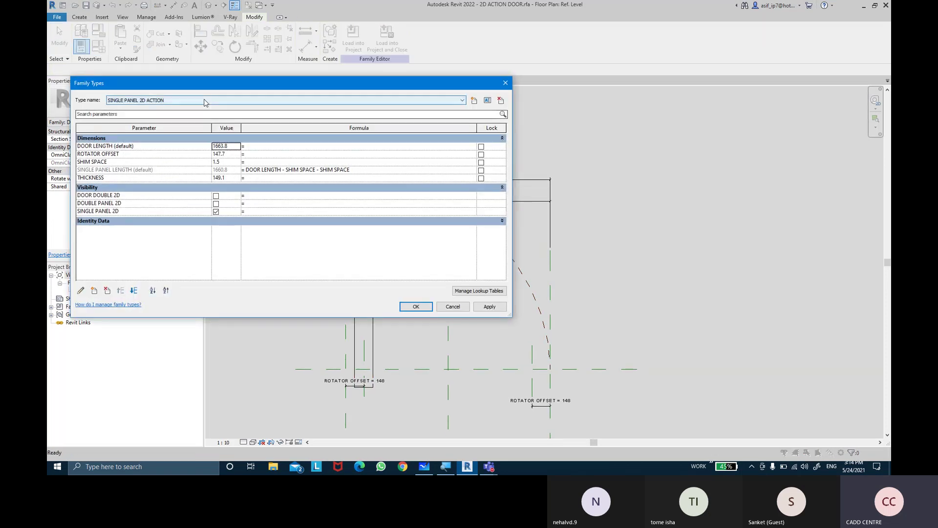
Step: Close Family Types and add a 1661 aligned dimension along the panel's left side
left_click(416, 306)
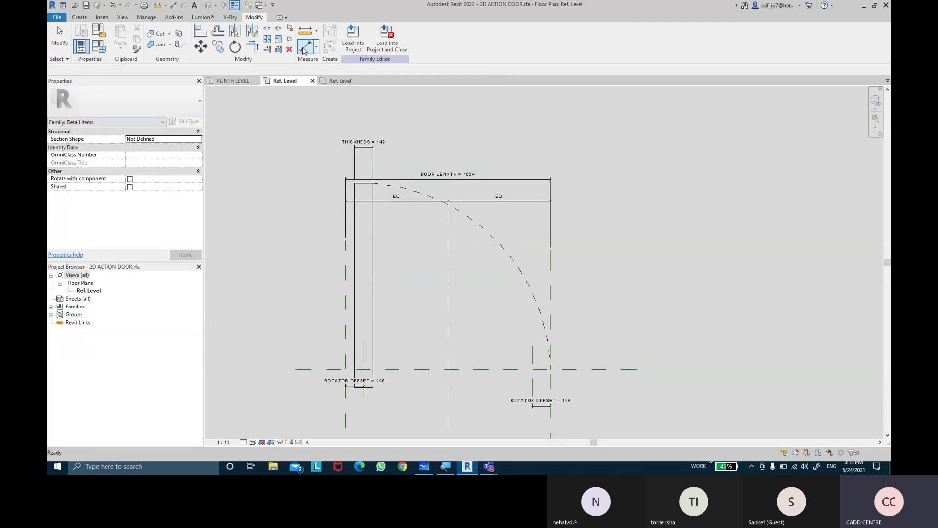
left_click(304, 47)
scroll(379, 408, "up", 3)
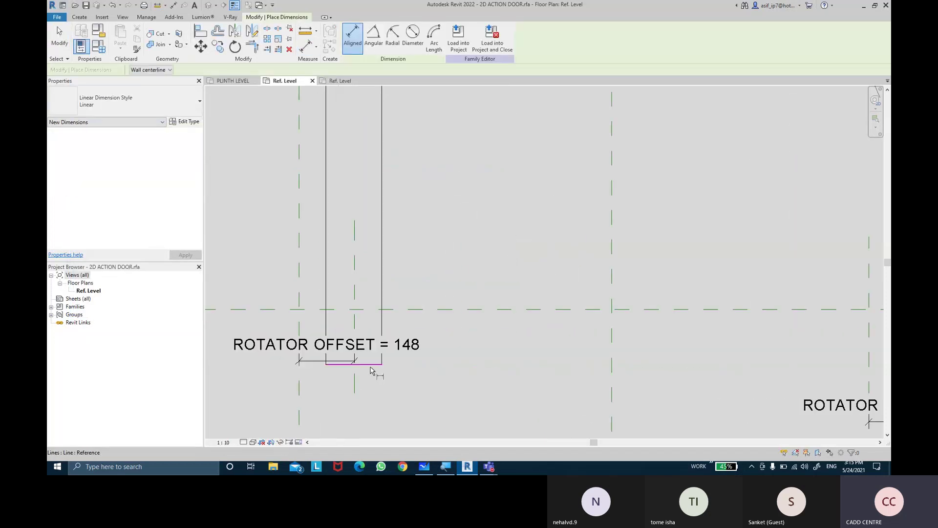
scroll(370, 371, "down", 2)
scroll(372, 320, "down", 1)
scroll(377, 209, "up", 3)
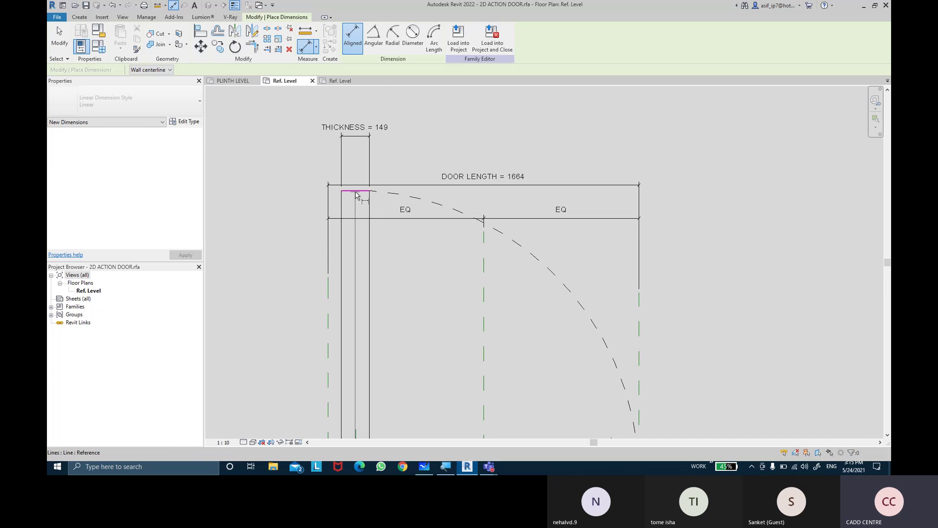
left_click(356, 194)
left_click(259, 216)
middle_click_drag(274, 244, 288, 199)
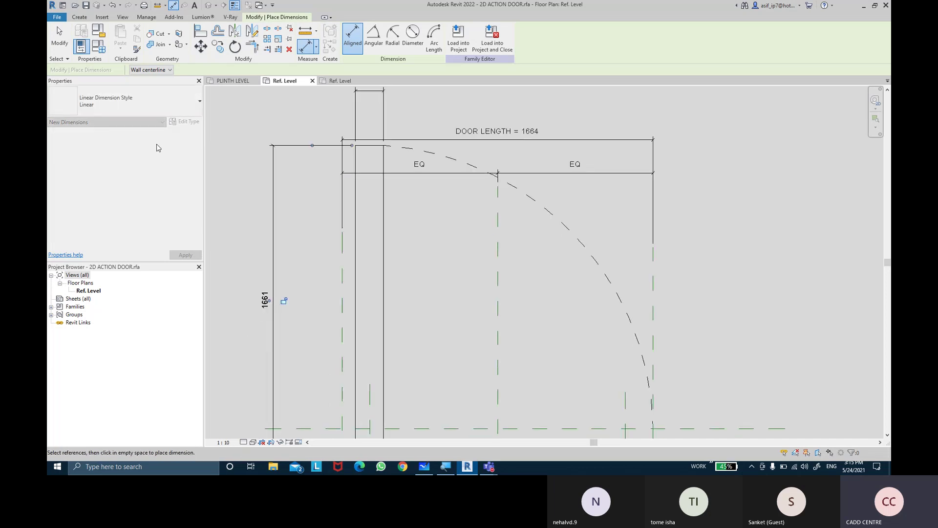
left_click(61, 49)
Step: Label the 1661 dimension SINGLE PANEL LENGTH
left_click(273, 192)
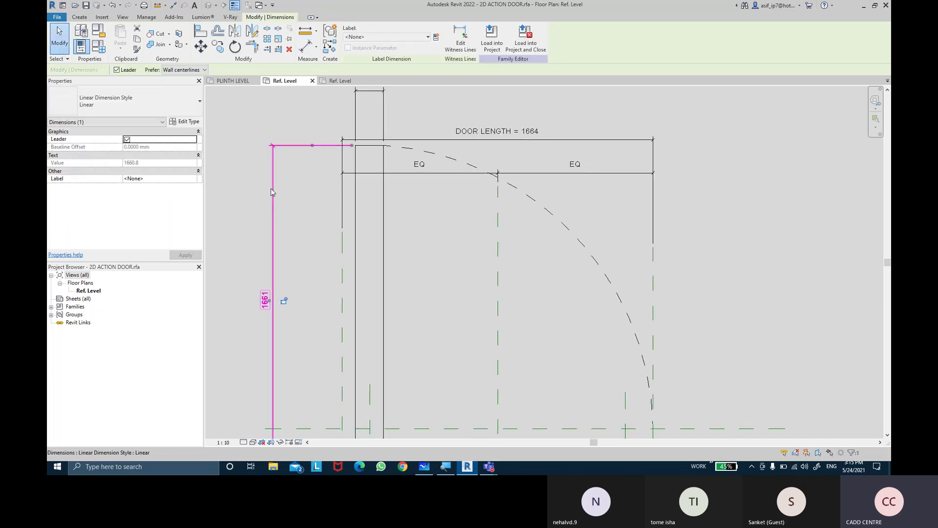
scroll(308, 223, "down", 2)
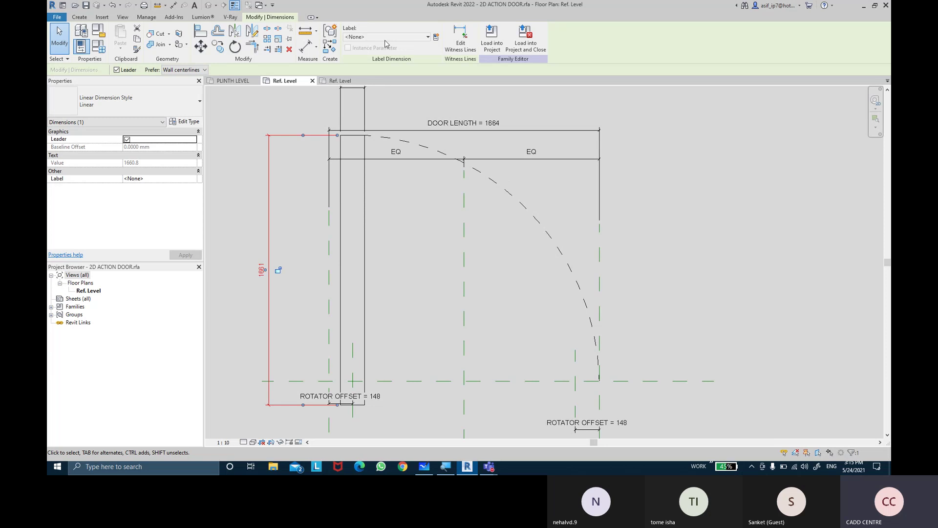
left_click(410, 38)
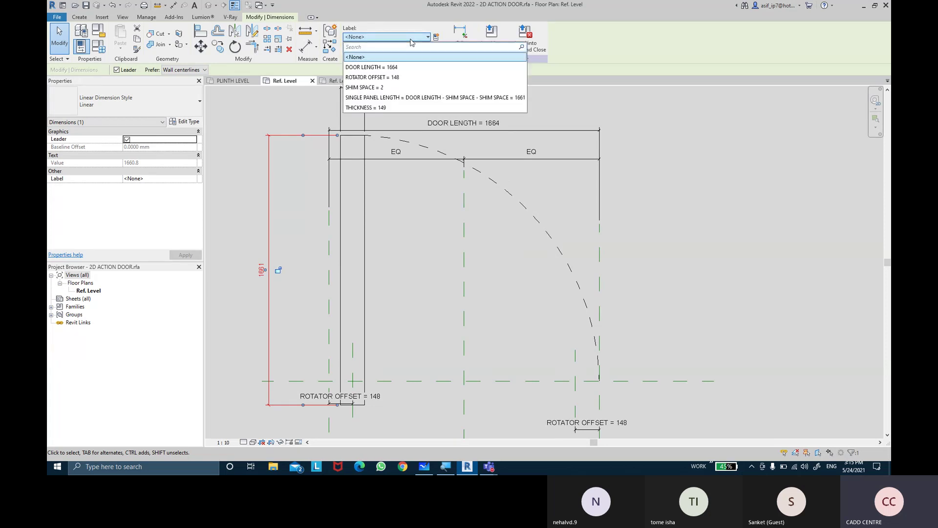
left_click(418, 98)
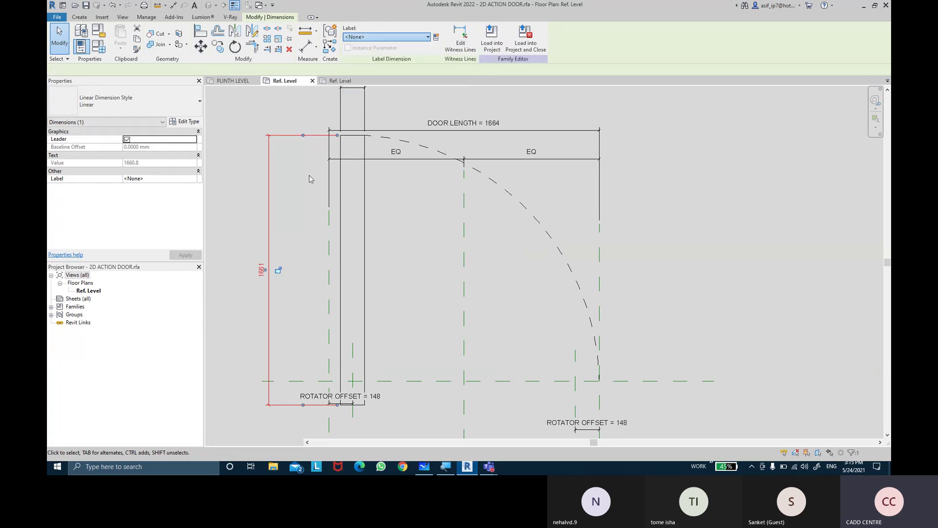
left_click(235, 123)
middle_click_drag(241, 118, 244, 122)
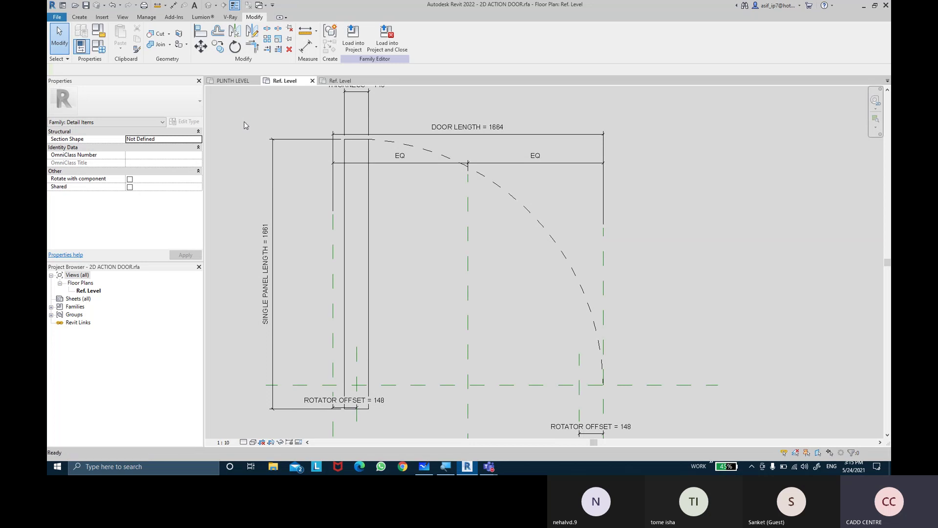
Step: Load 2D ACTION DOOR into the curtain wall door family, overwriting the existing version
left_click(353, 36)
left_click(451, 302)
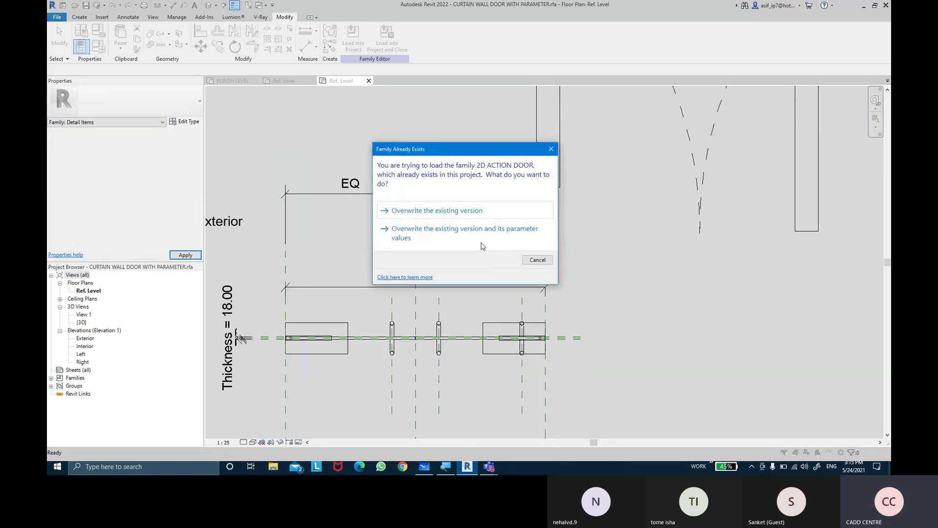
left_click(482, 245)
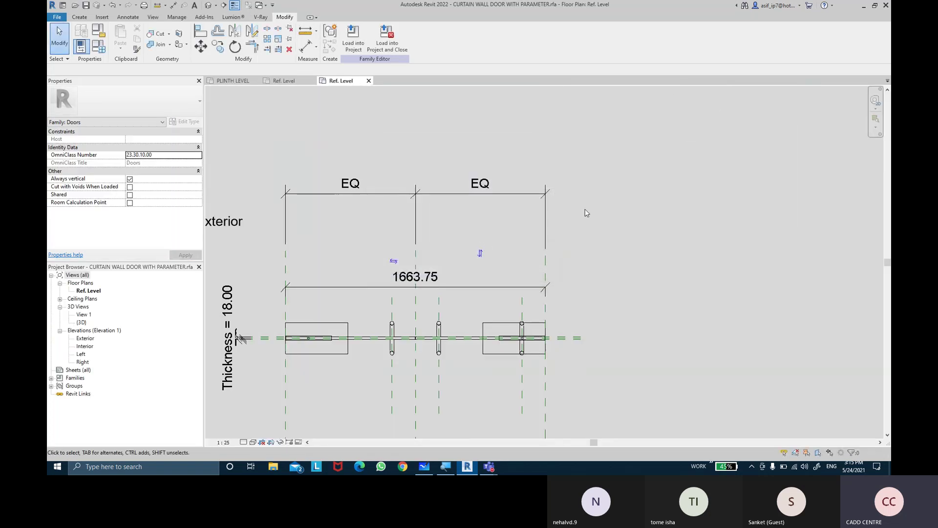
left_click(79, 17)
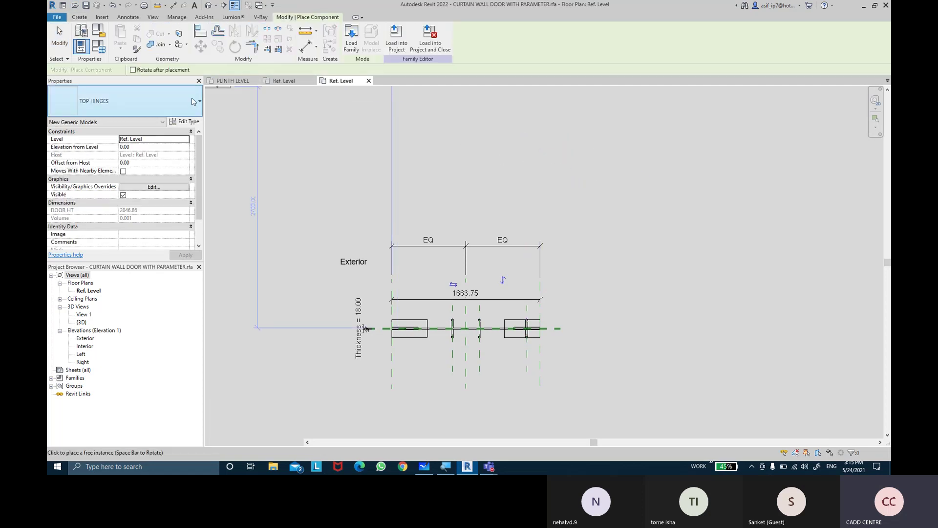
left_click(197, 99)
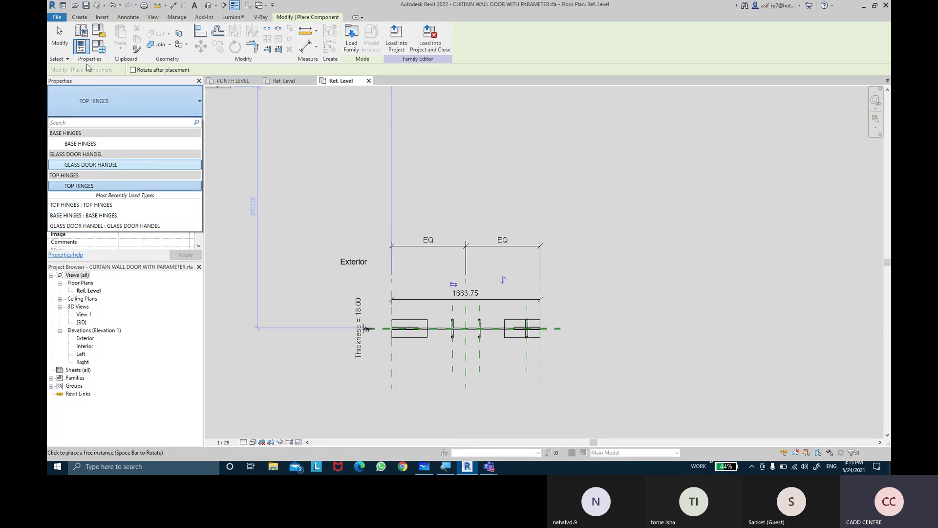
left_click(59, 39)
Step: Return to the 2D ACTION DOOR plan and load it into CURTAIN WALL DOOR WITH PARAMETER.rfa again
left_click(282, 80)
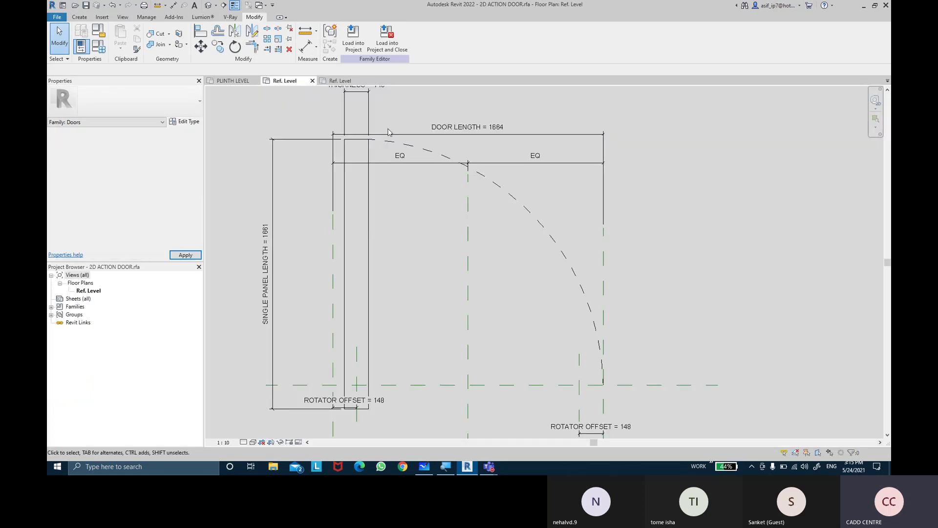
left_click(389, 132)
scroll(388, 132, "down", 3)
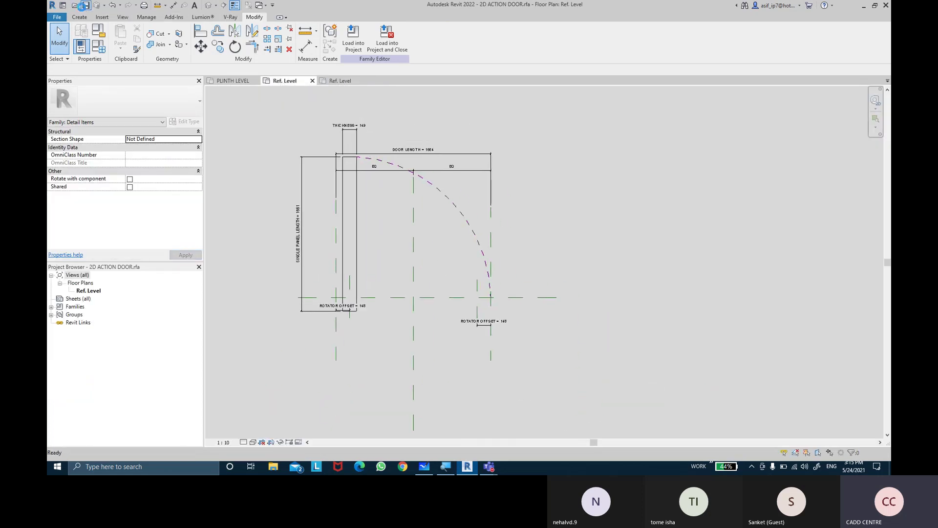
left_click(353, 36)
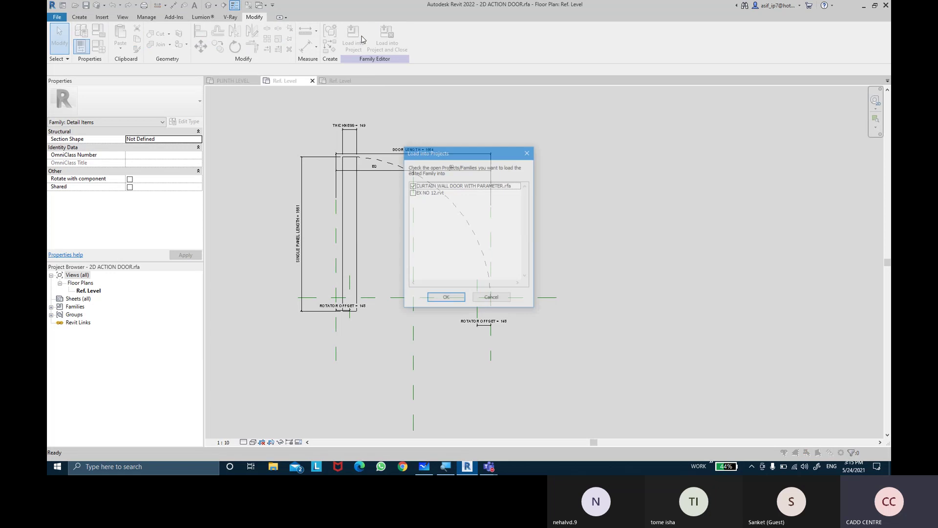
left_click(457, 186)
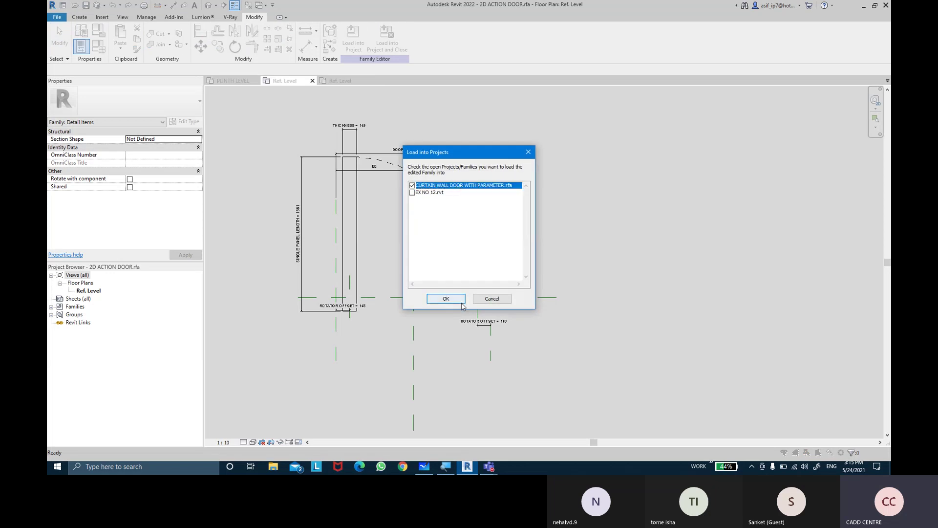
left_click(445, 298)
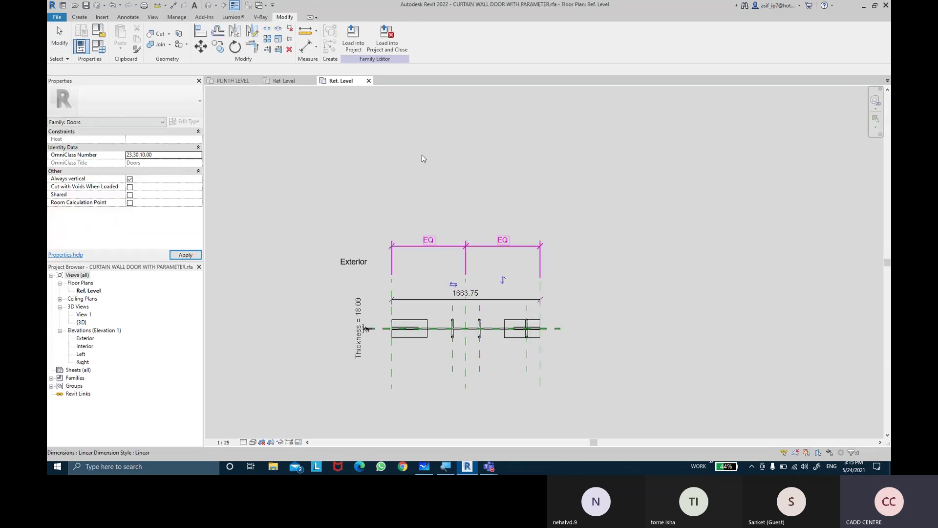
Step: Start placing a component in the curtain wall door family and show its type list
middle_click_drag(440, 146, 441, 117)
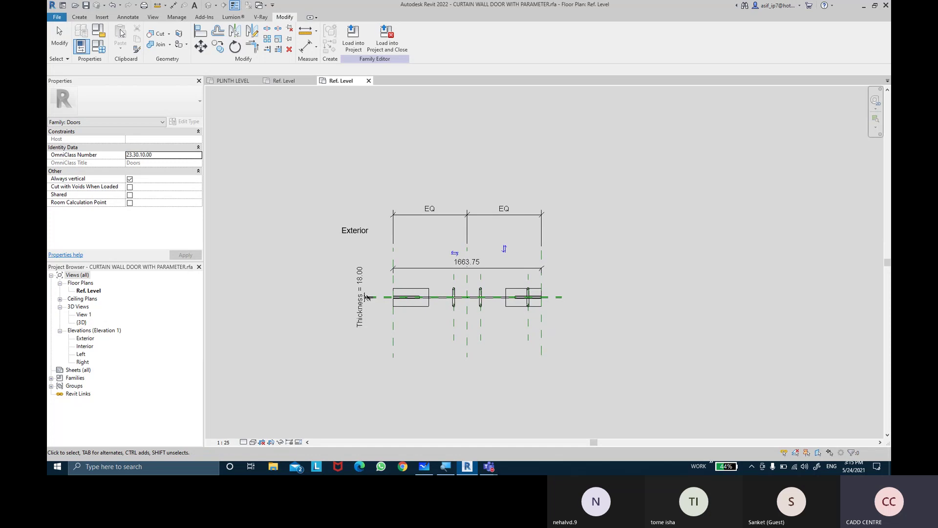
left_click(79, 17)
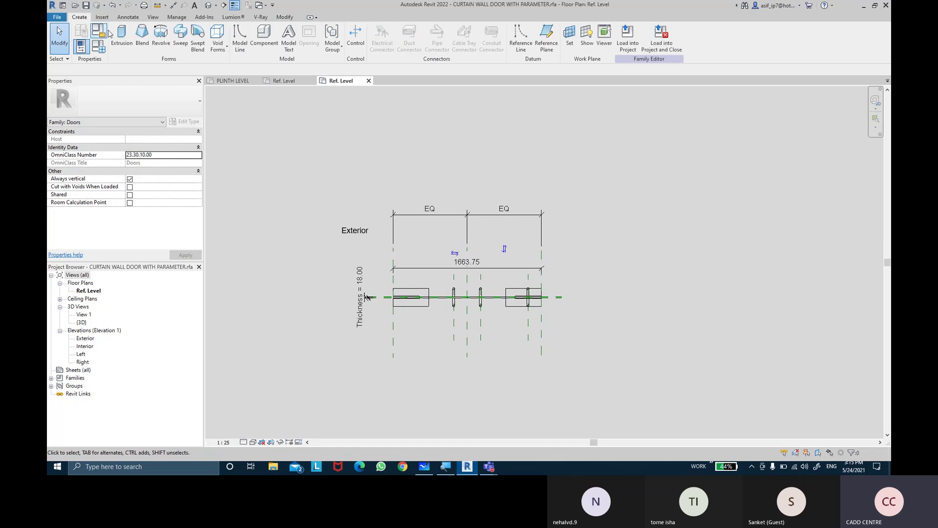
left_click(264, 33)
left_click(141, 97)
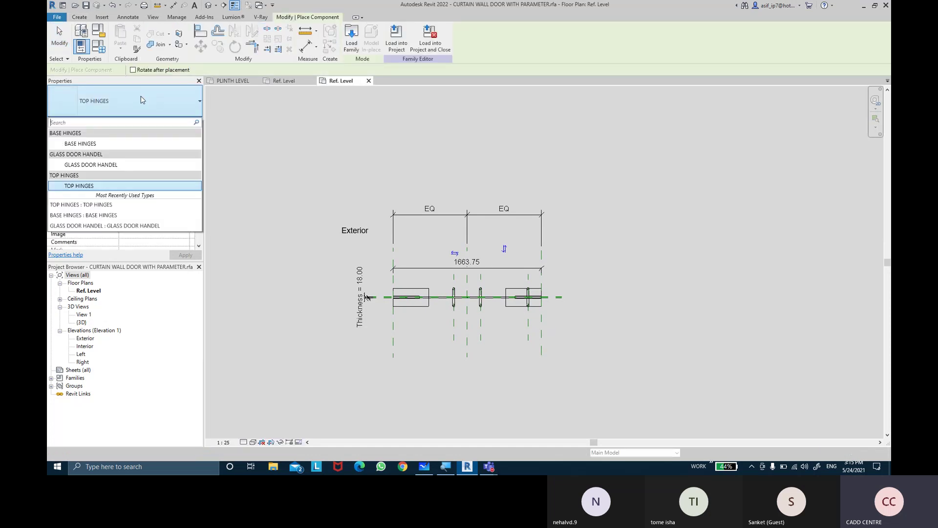
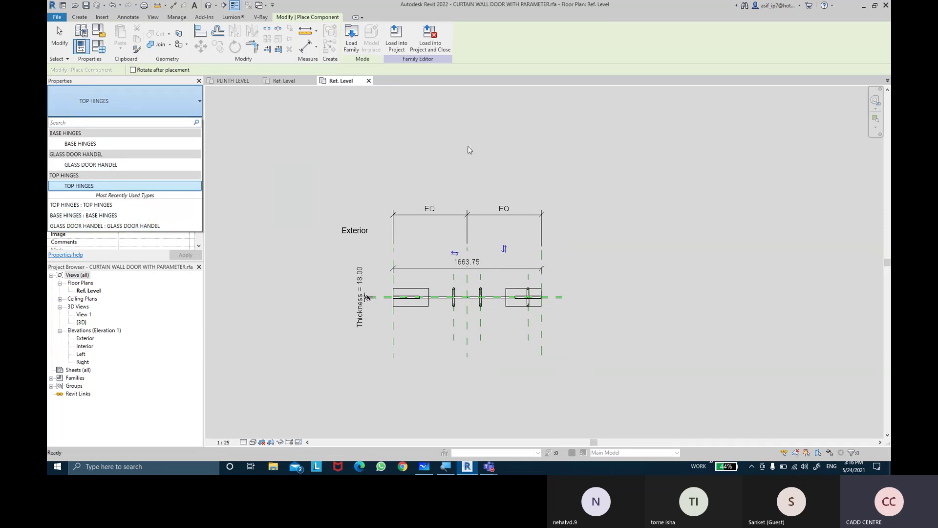
Step: Cancel the hinge placement, switch to the 2D ACTION DOOR family, check its swing arc and open Family Types
key("Escape")
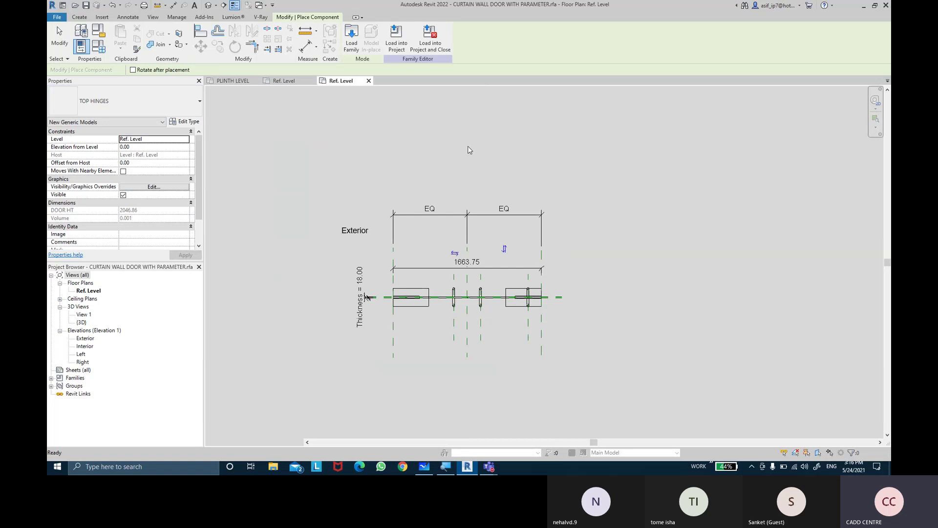
key("Escape")
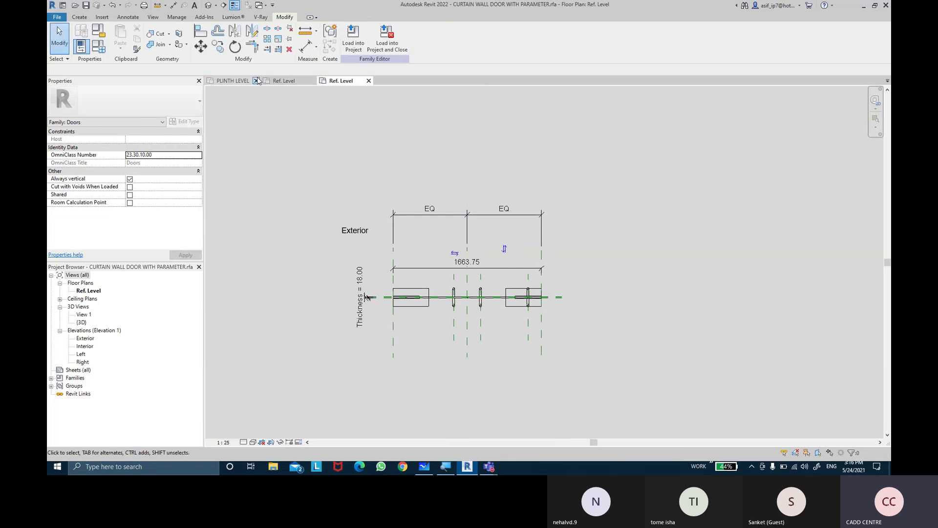
left_click(284, 81)
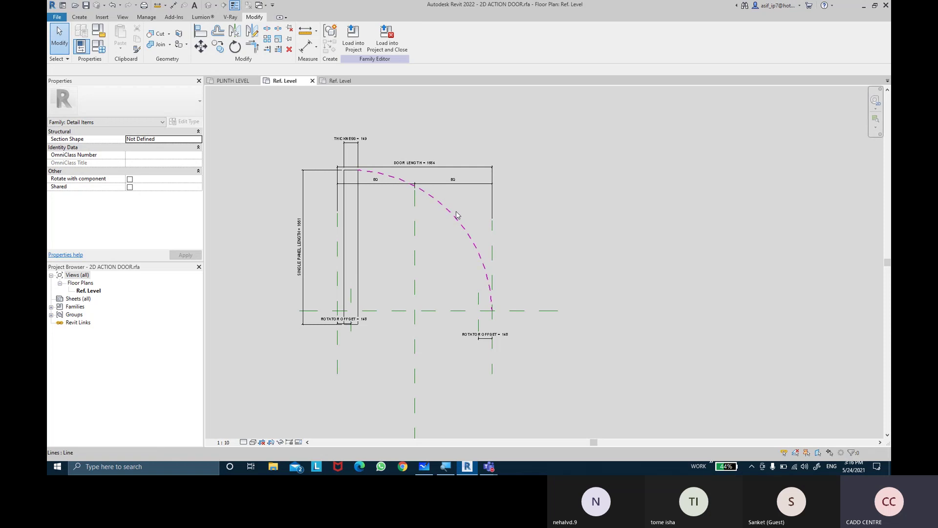
left_click(404, 225)
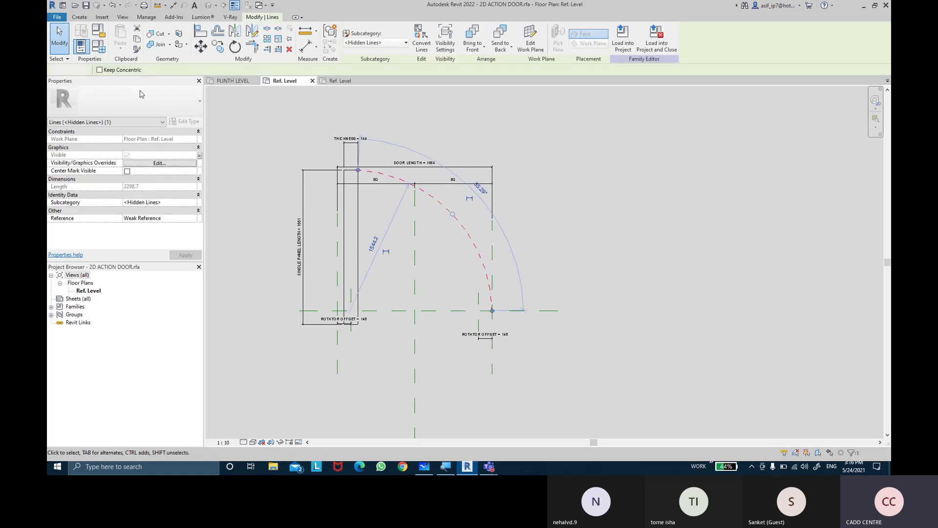
key("Escape")
left_click(101, 49)
Step: Apply the DOUBLE PANEL 2D ACTION type and check the Thickness dimension in the plan
left_click(184, 100)
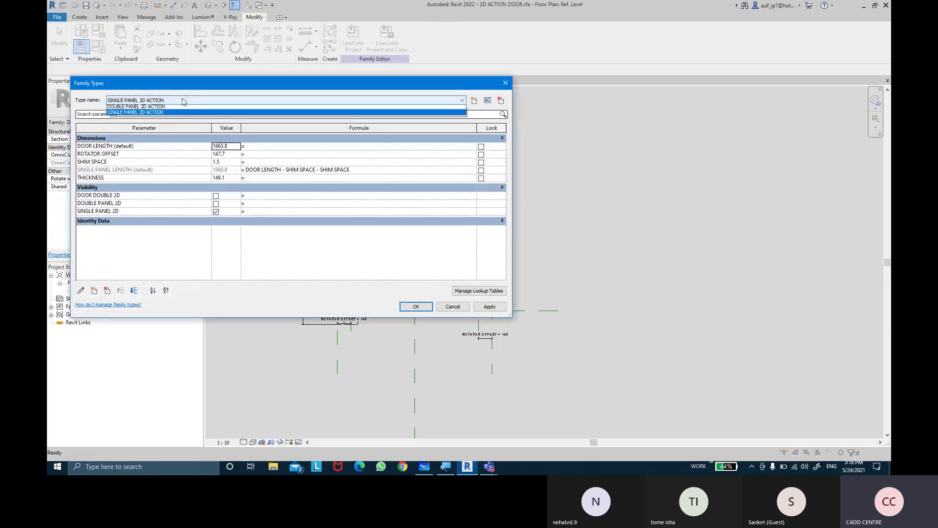
left_click(184, 100)
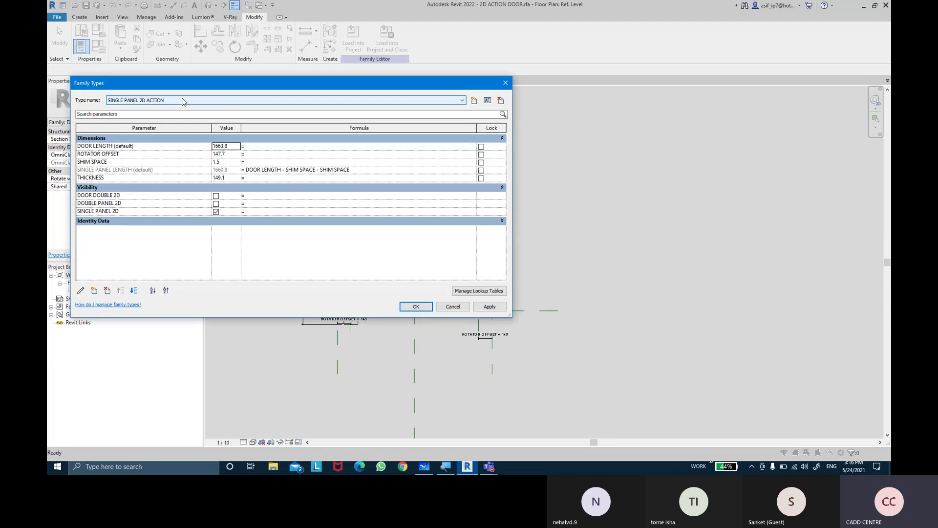
left_click(184, 101)
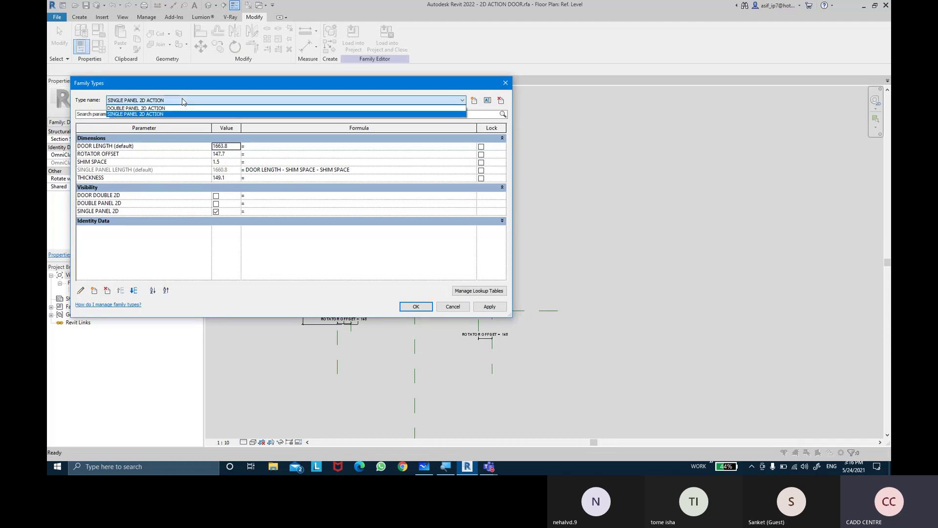
left_click(179, 107)
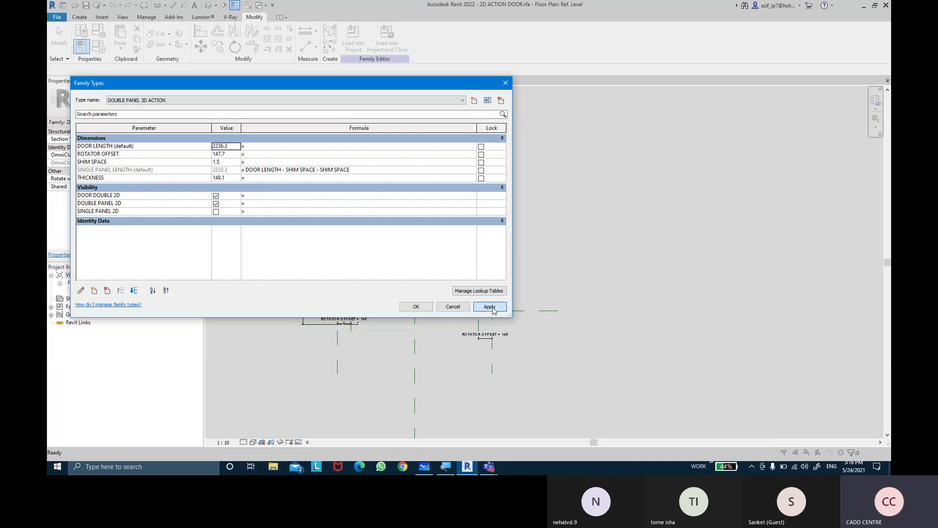
left_click(490, 306)
left_click(416, 307)
middle_click_drag(437, 293, 418, 319)
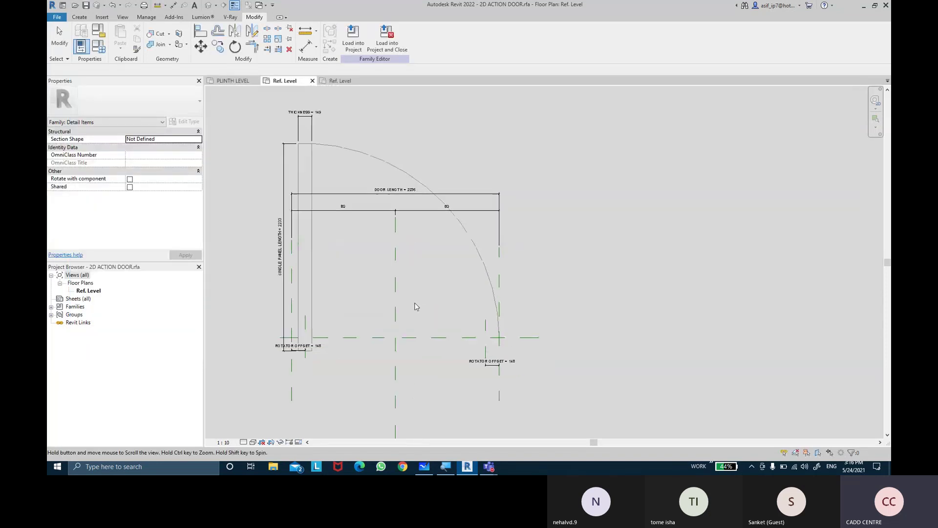
middle_click_drag(415, 286, 415, 300)
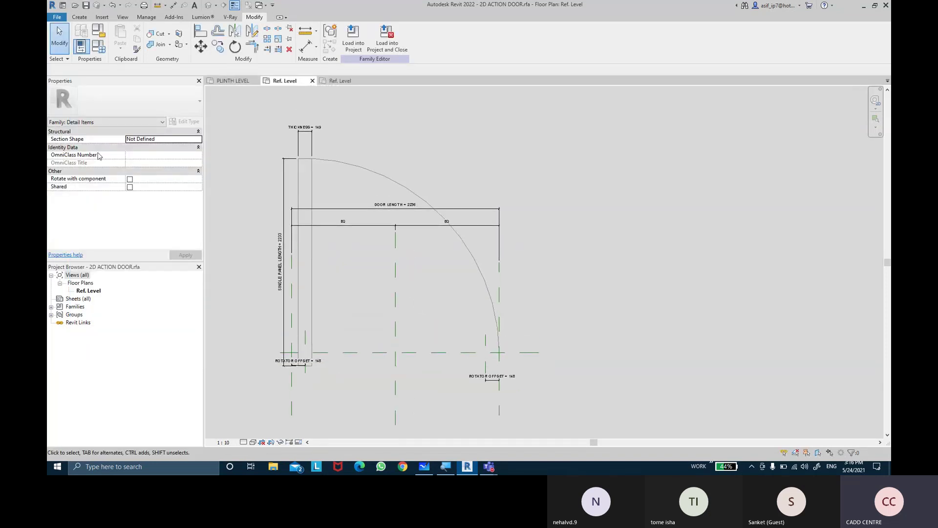
Step: Switch the door back to the SINGLE PANEL 2D ACTION type
left_click(104, 46)
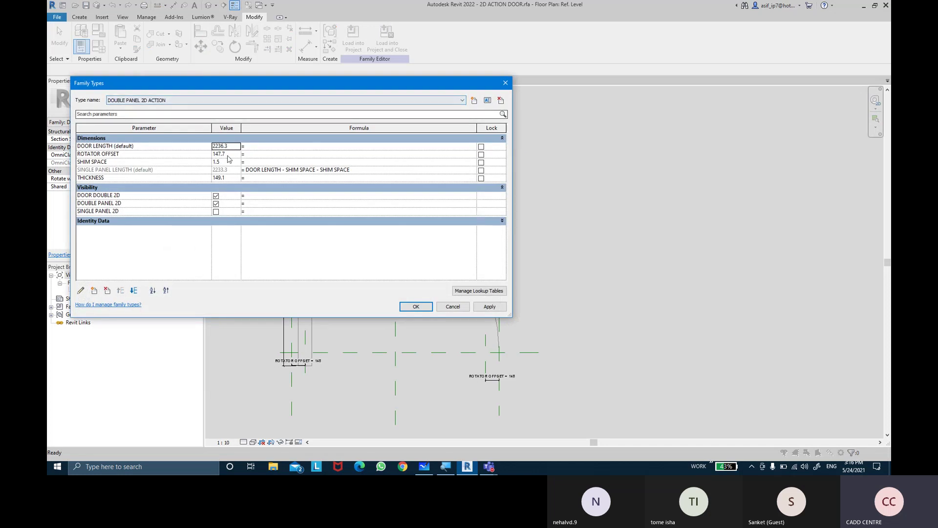
left_click(244, 101)
left_click(208, 114)
left_click(490, 307)
left_click(437, 307)
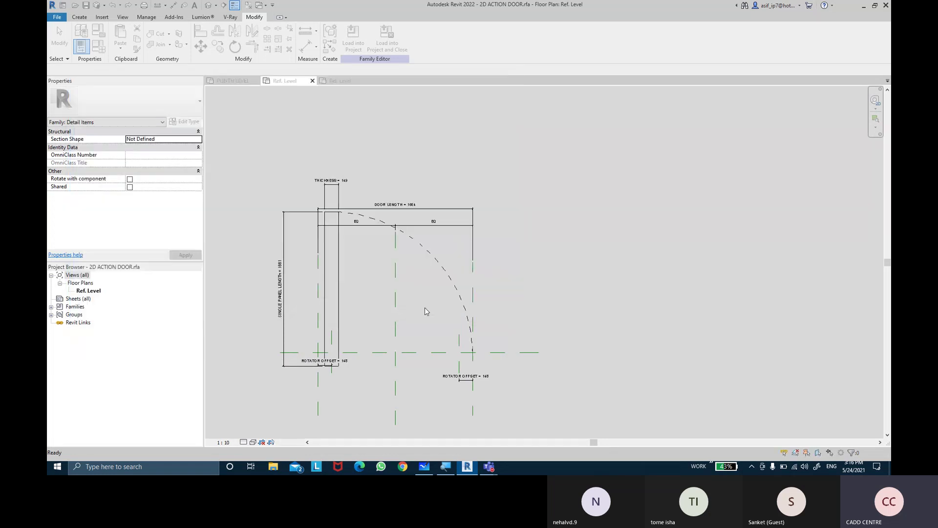
middle_click_drag(380, 135, 390, 116)
Step: Load the 2D ACTION DOOR into the curtain wall door family, overwriting the existing version
left_click(353, 35)
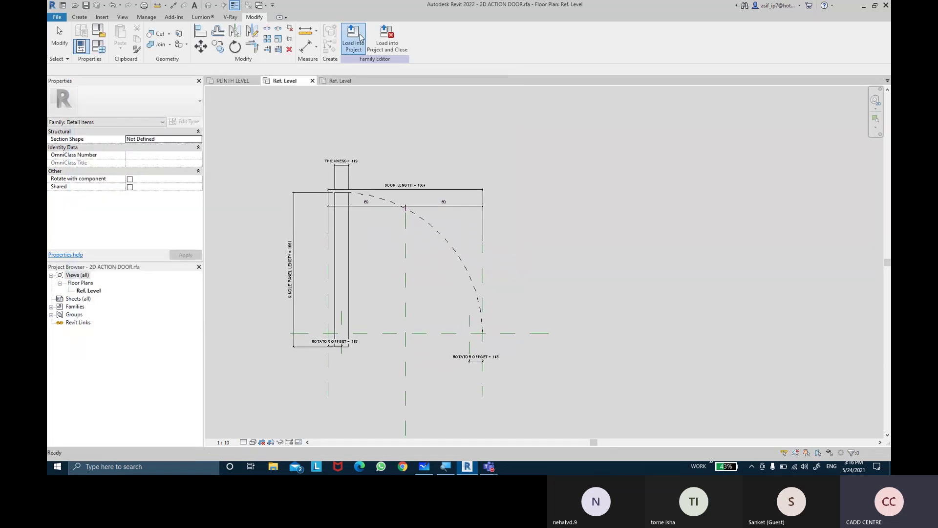
left_click(443, 299)
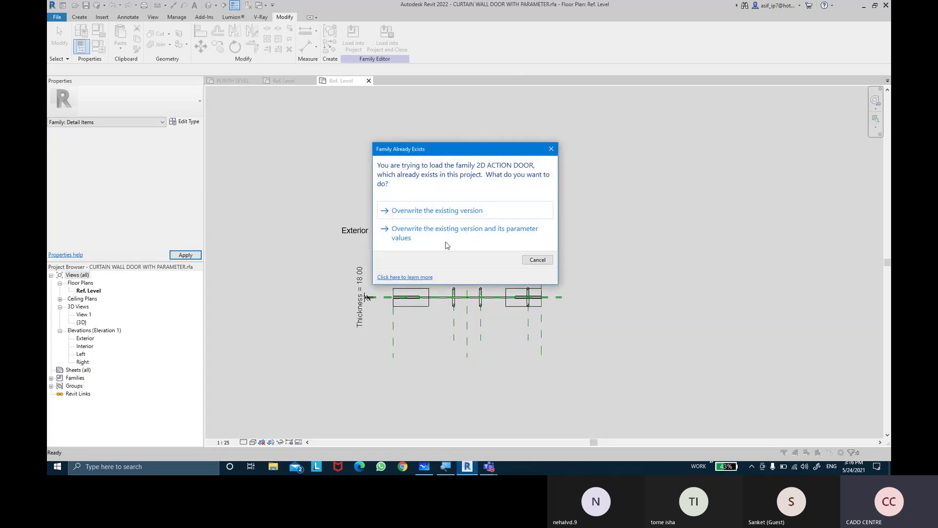
left_click(446, 235)
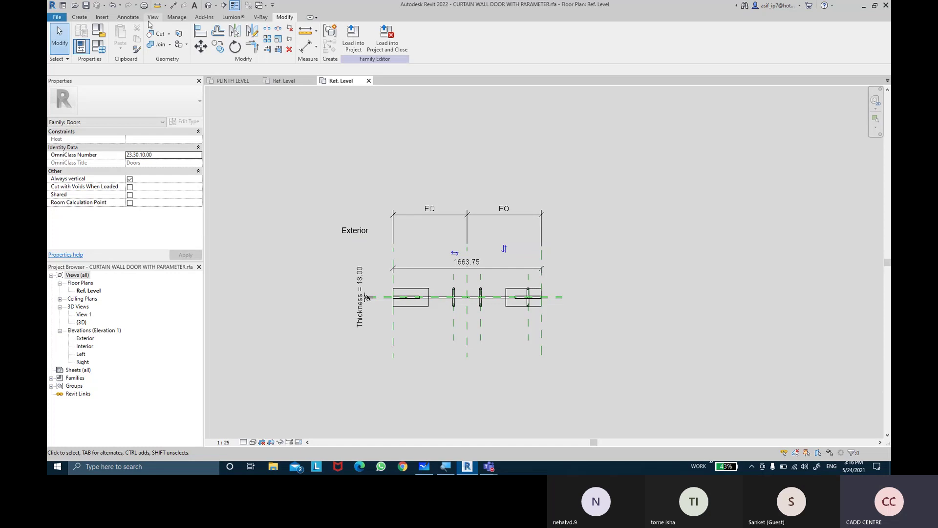
Step: Place the SINGLE PANEL 2D ACTION detail component above the door plan and select it
left_click(132, 18)
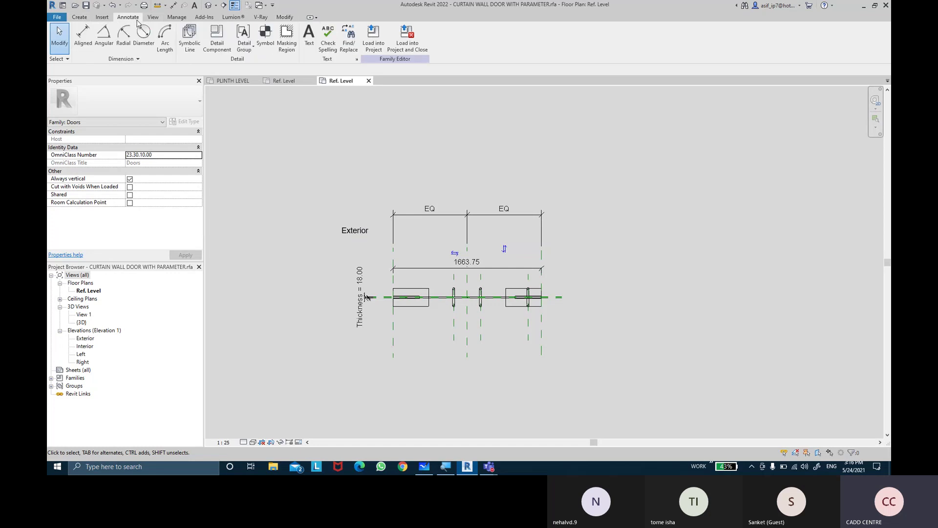
left_click(217, 37)
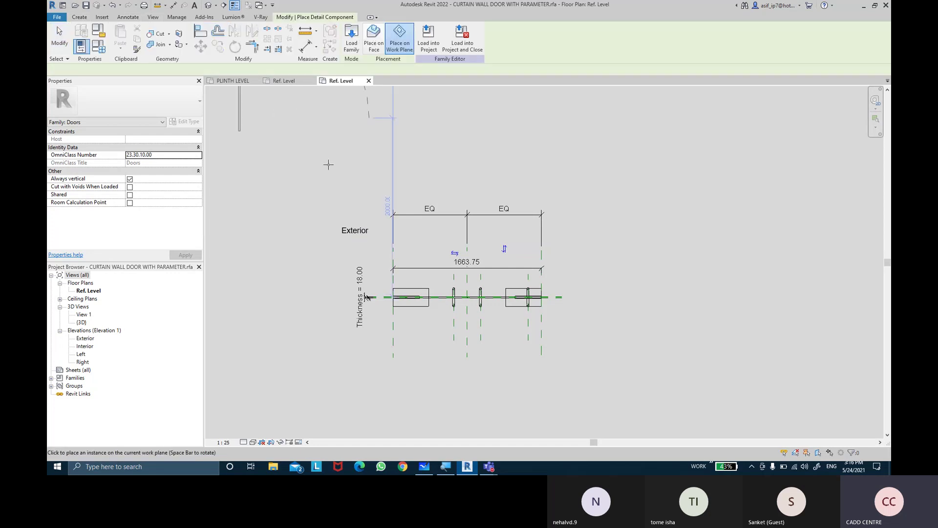
middle_click_drag(623, 193, 606, 264)
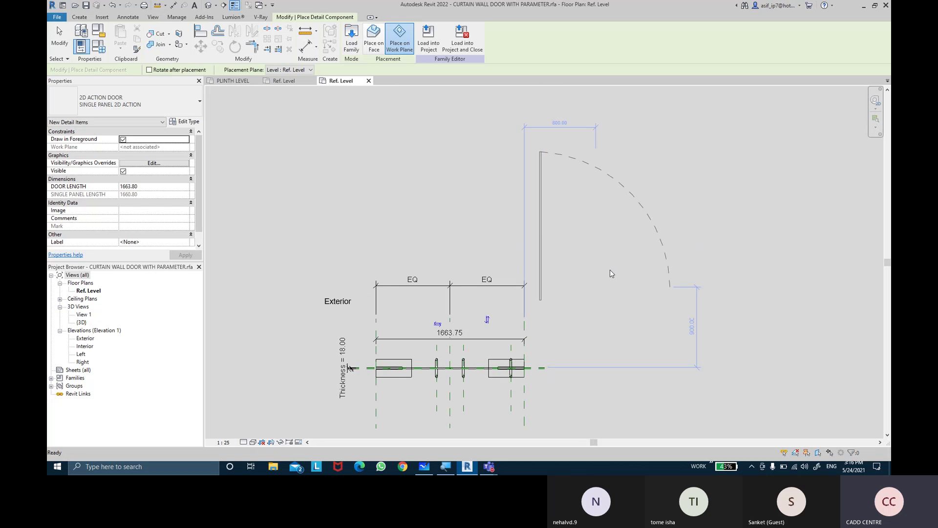
left_click(614, 245)
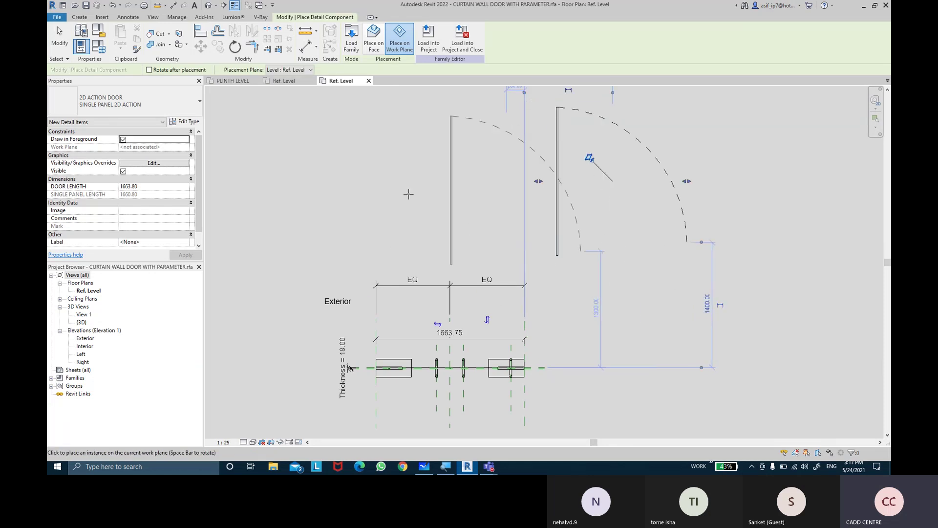
key("Escape")
left_click(556, 180)
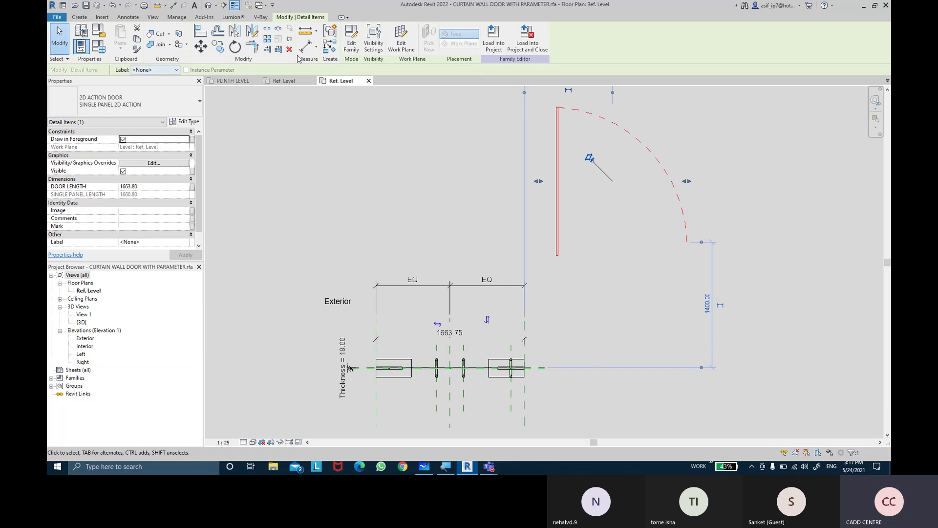
left_click(200, 31)
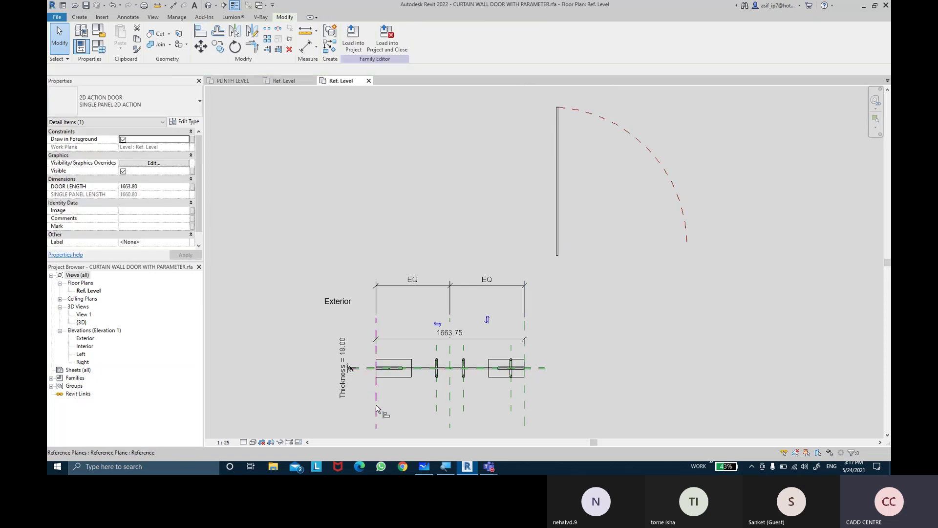
Step: Align the door swing symbol onto the centre reference plane, then reselect it
left_click(552, 265)
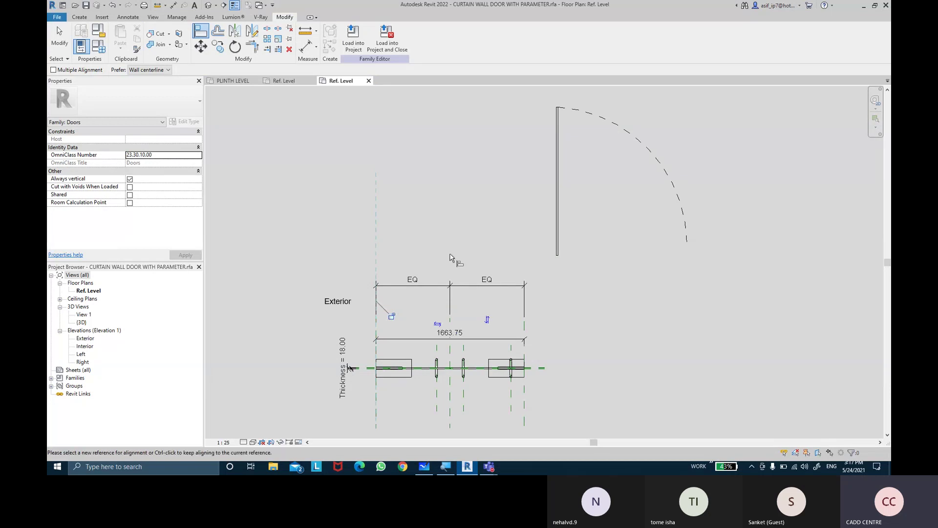
key("Escape")
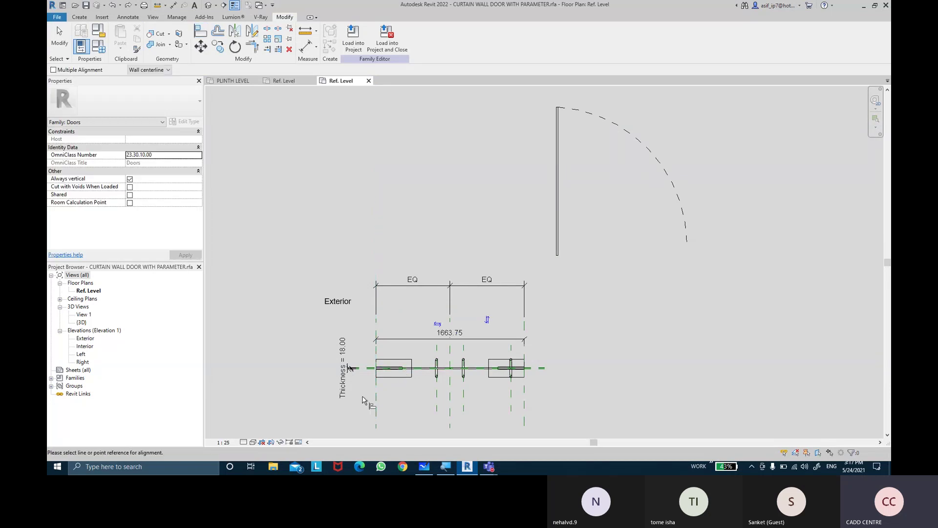
left_click(376, 406)
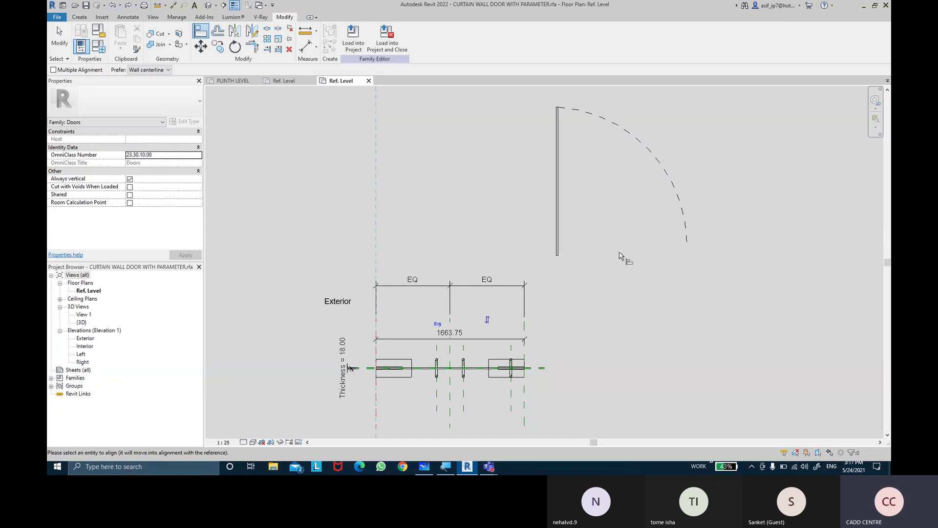
key("Escape")
key("Escape")
left_click(193, 29)
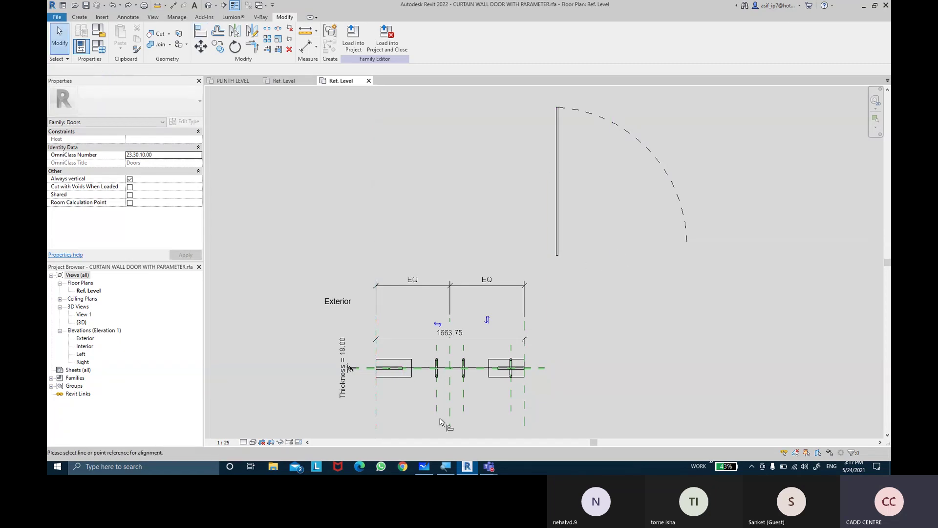
left_click(614, 246)
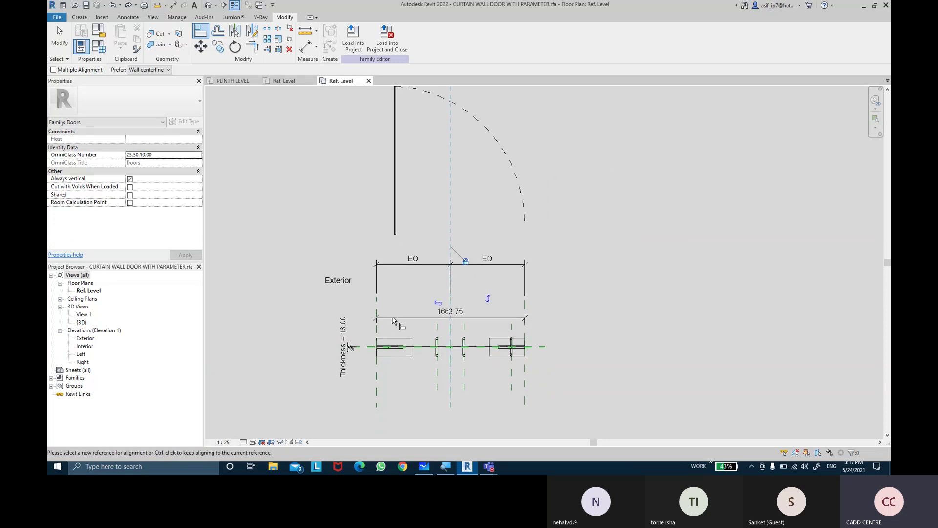
scroll(394, 342, "up", 3)
mouse_move(422, 281)
middle_mouse_down()
mouse_move(452, 225)
mouse_move(445, 366)
middle_mouse_up()
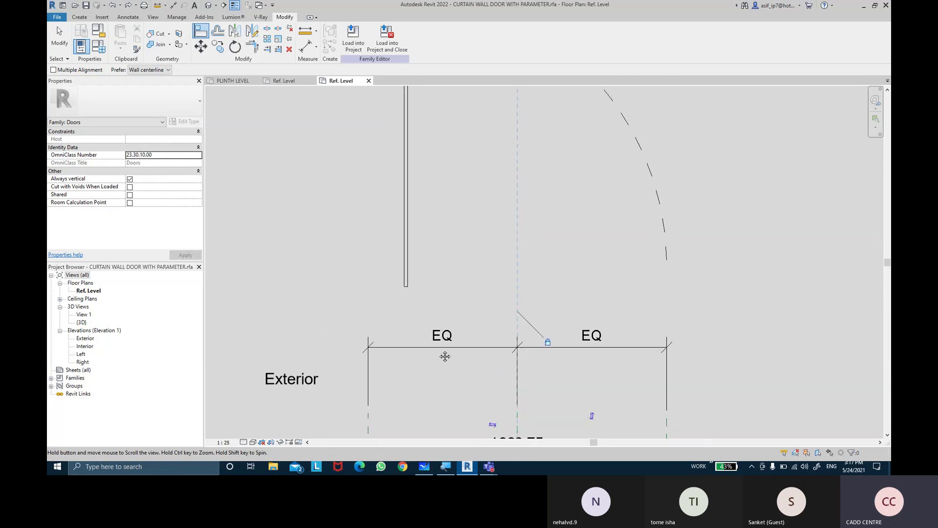
key("Escape")
left_click(406, 252)
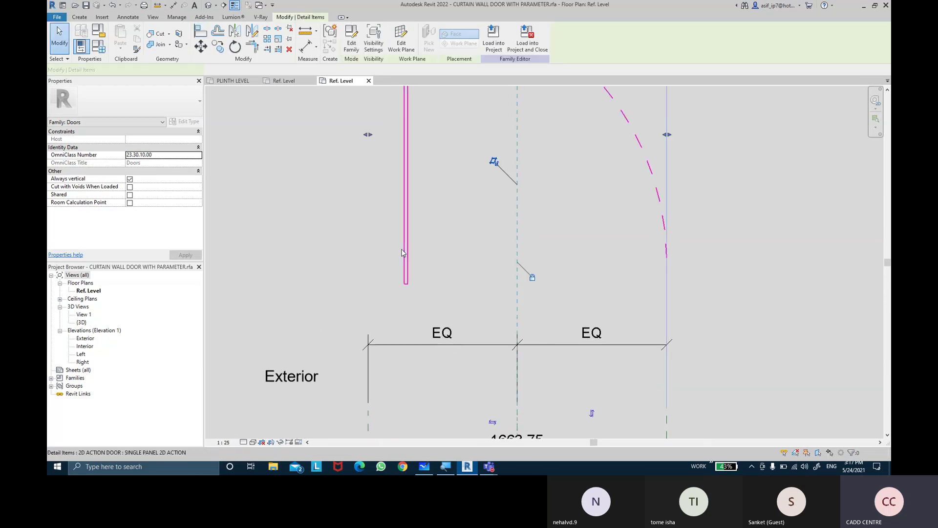
Step: Link the symbol's Rotator Offset, Shim Space and Thickness to the matching family parameters
left_click(188, 122)
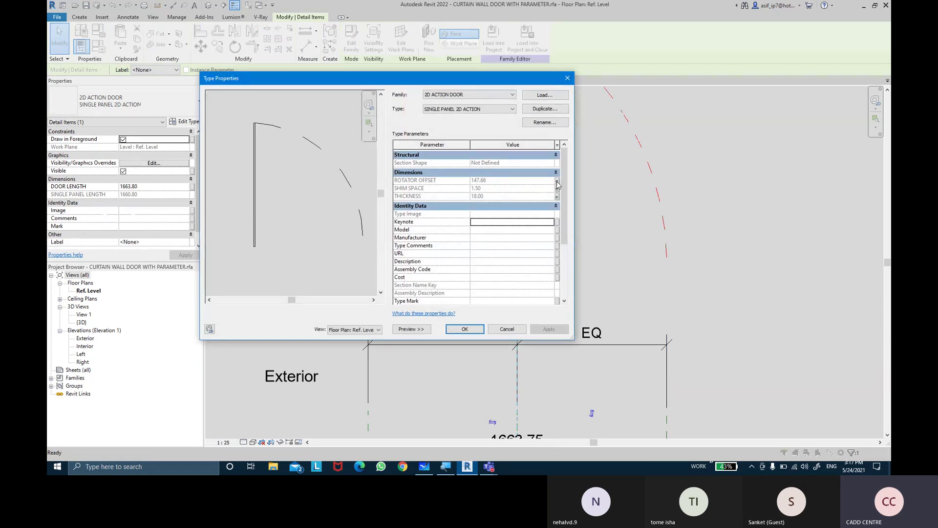
left_click(557, 182)
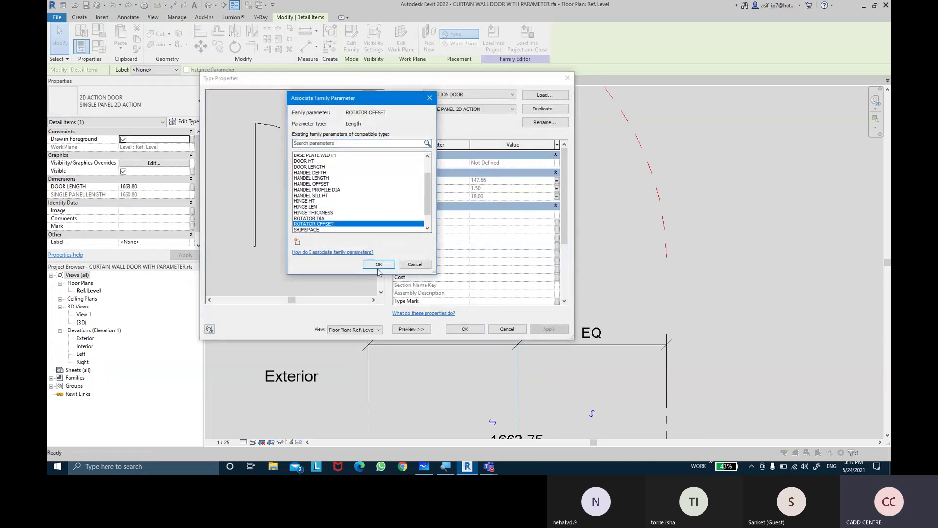
left_click(378, 268)
left_click(557, 189)
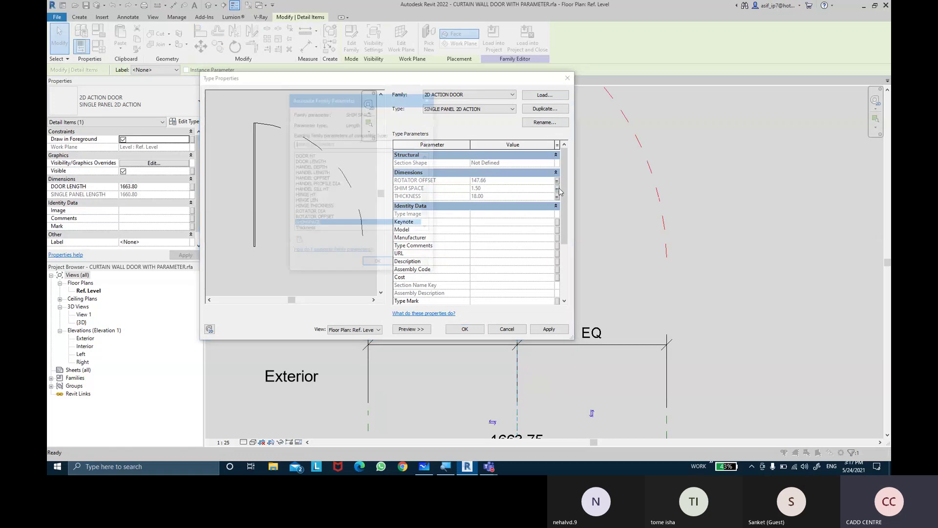
left_click(382, 266)
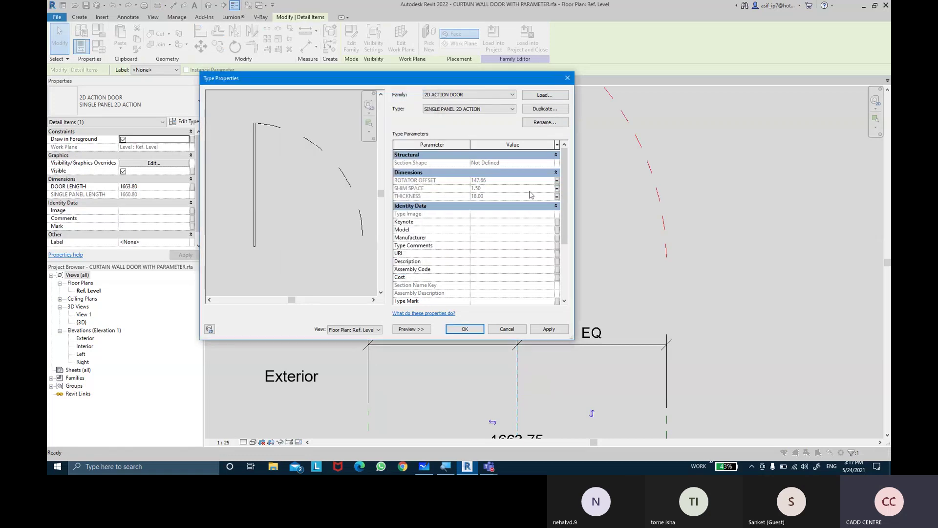
left_click(557, 197)
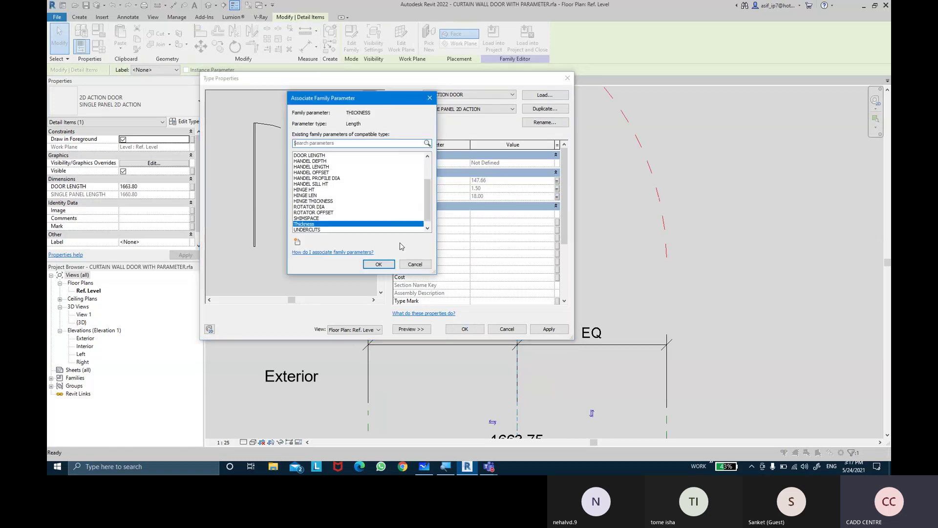
left_click(379, 264)
left_click(549, 329)
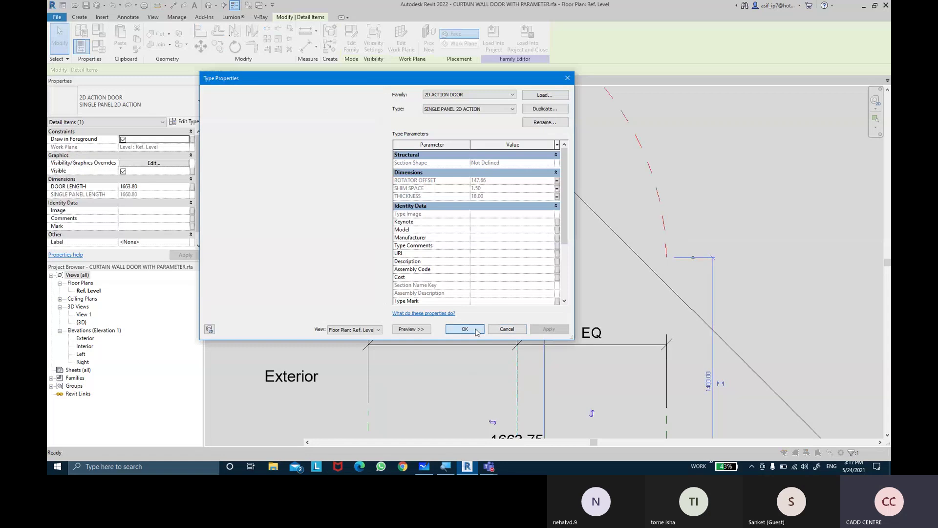
left_click(464, 329)
Step: Try moving the door swing down onto the frame, then undo the move
scroll(607, 235, "down", 3)
scroll(486, 207, "up", 1)
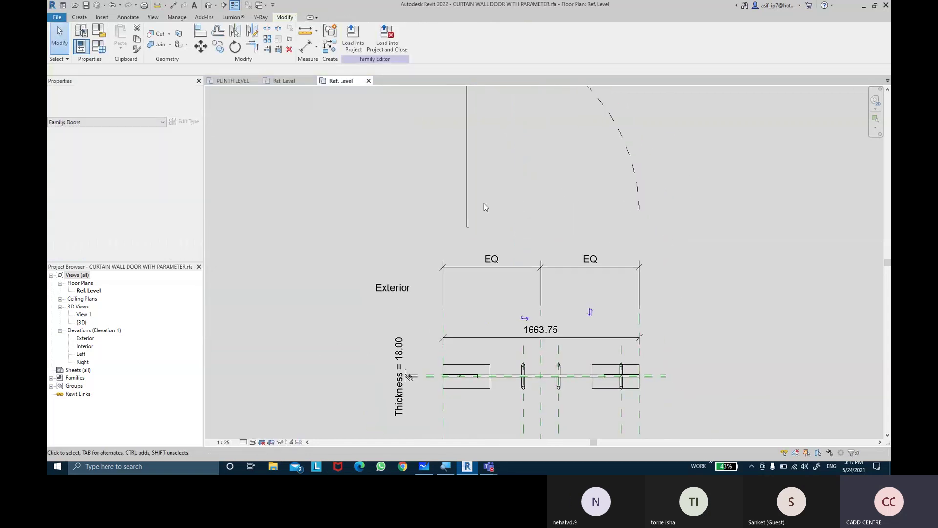
left_click(468, 219)
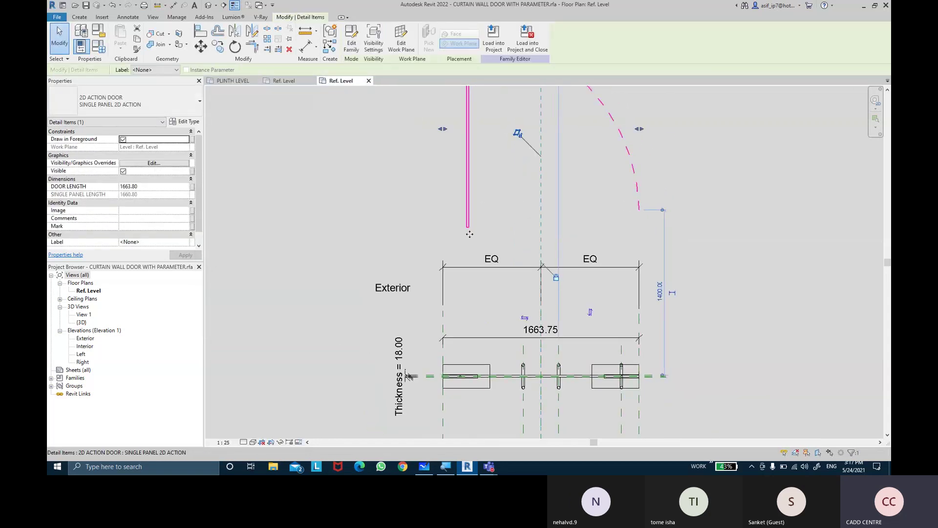
left_click_drag(470, 234, 468, 366)
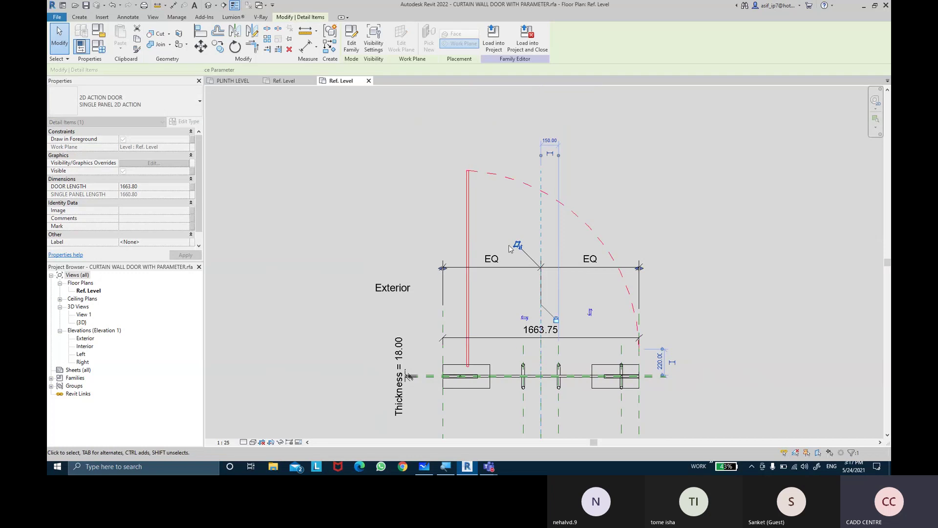
left_click(634, 182)
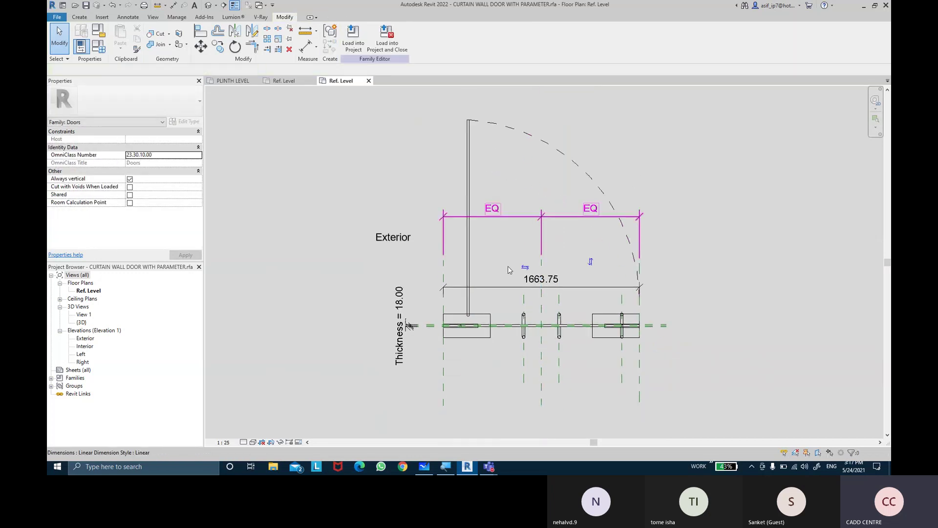
scroll(466, 316, "up", 2)
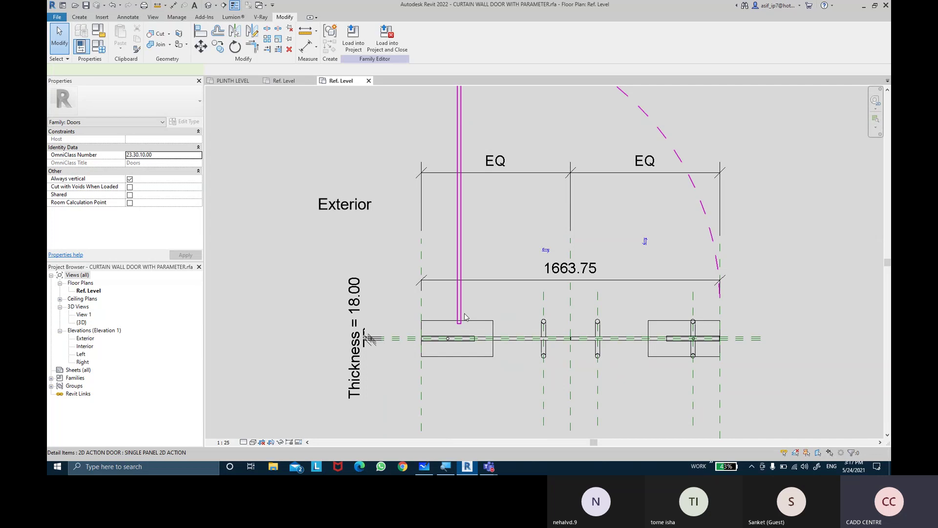
left_click(465, 315)
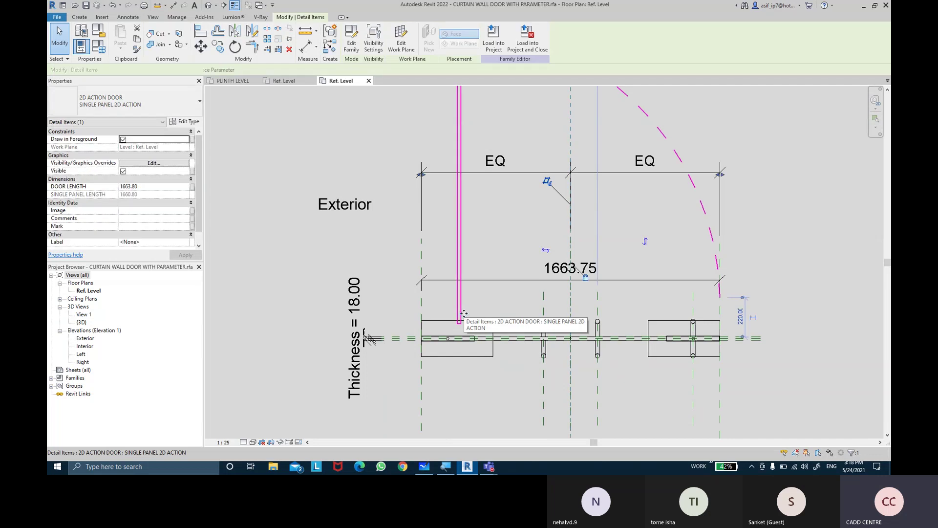
key("ctrl+z")
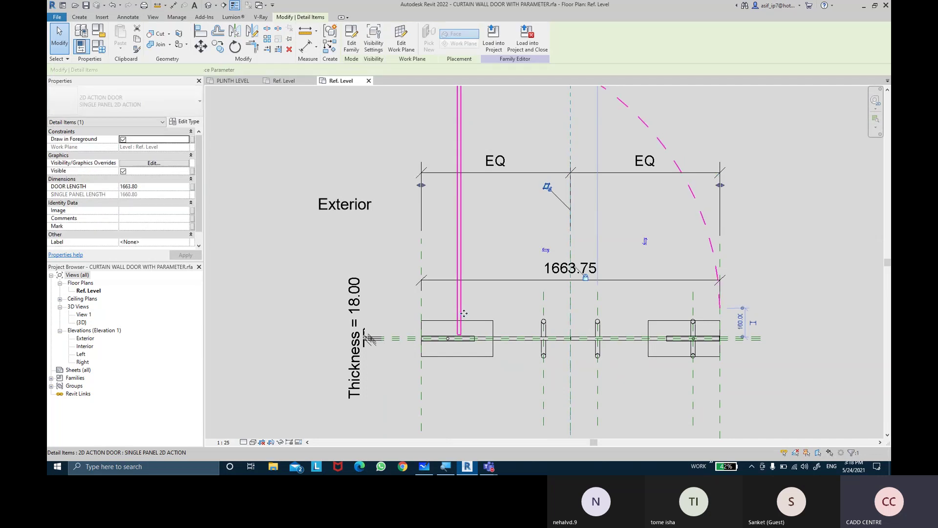
key("ctrl+z")
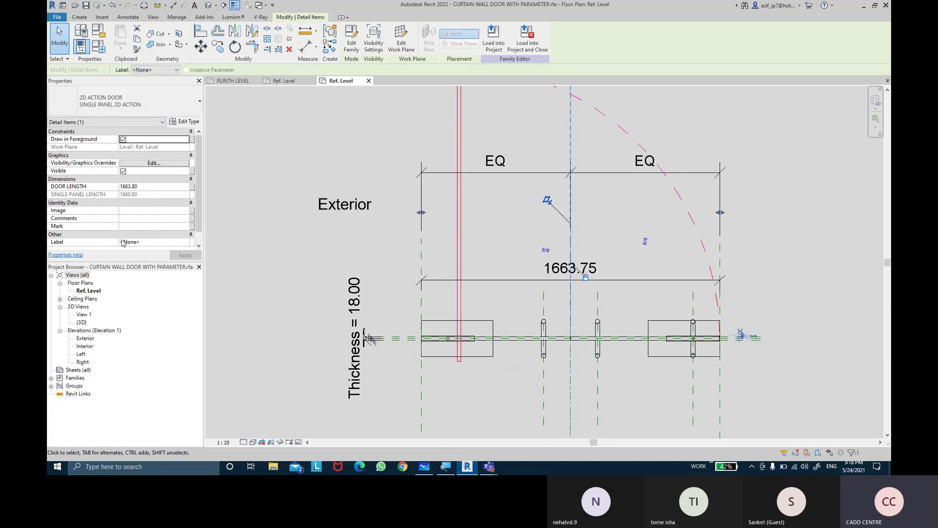
Step: Associate the symbol's DOOR LENGTH with the family's DOOR LENGTH parameter
left_click(192, 187)
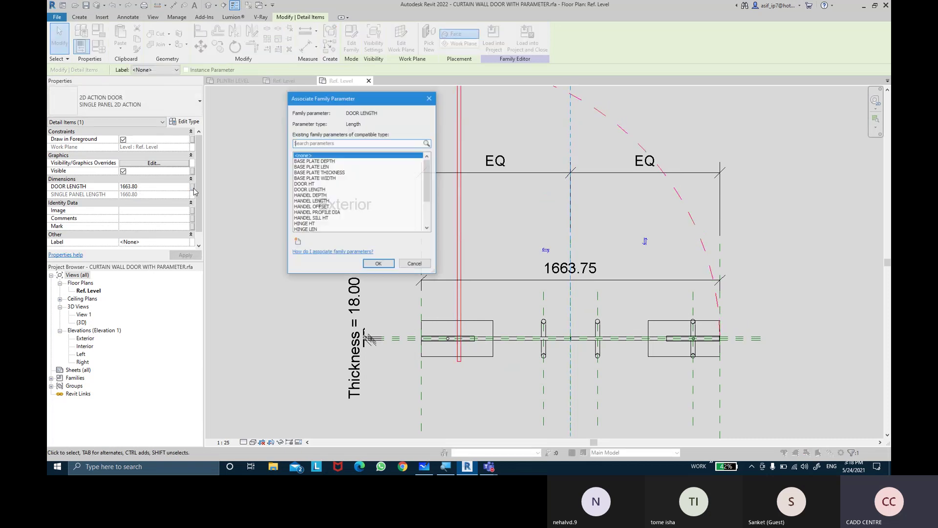
scroll(321, 190, "down", 1)
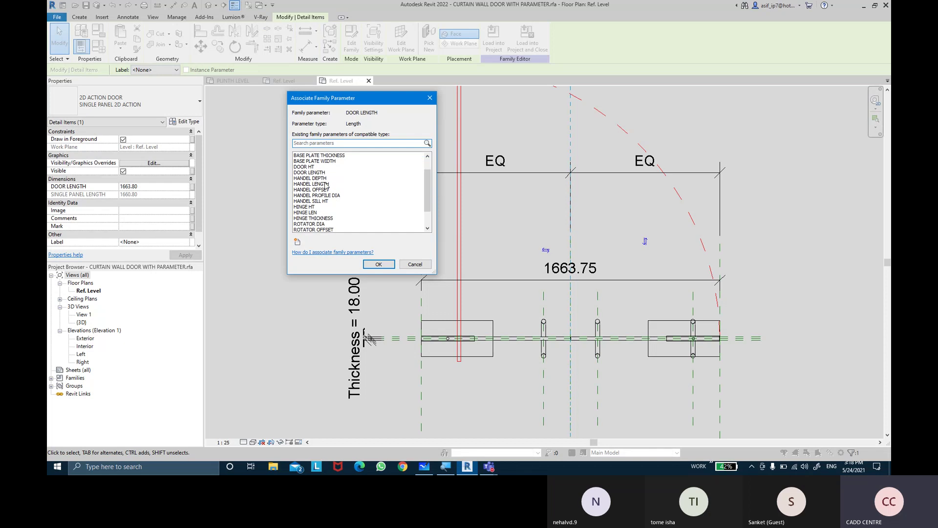
left_click(325, 173)
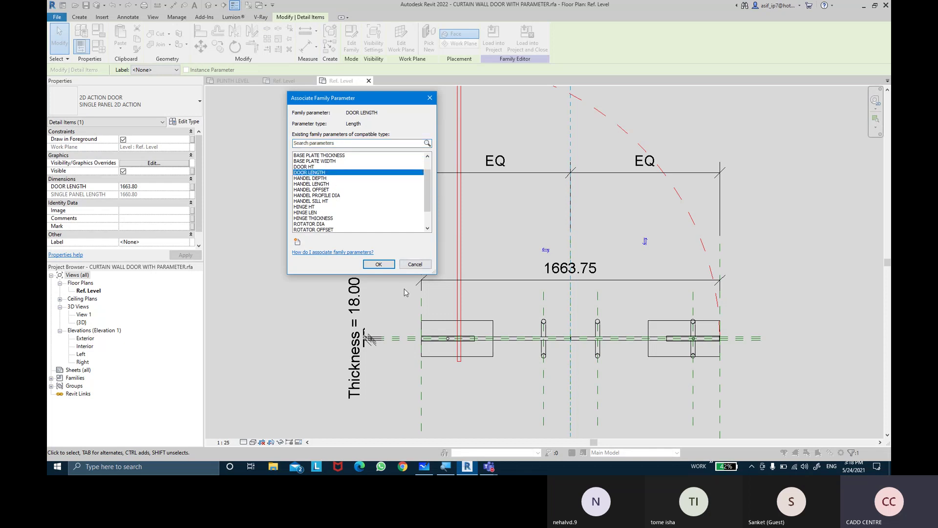
left_click(385, 265)
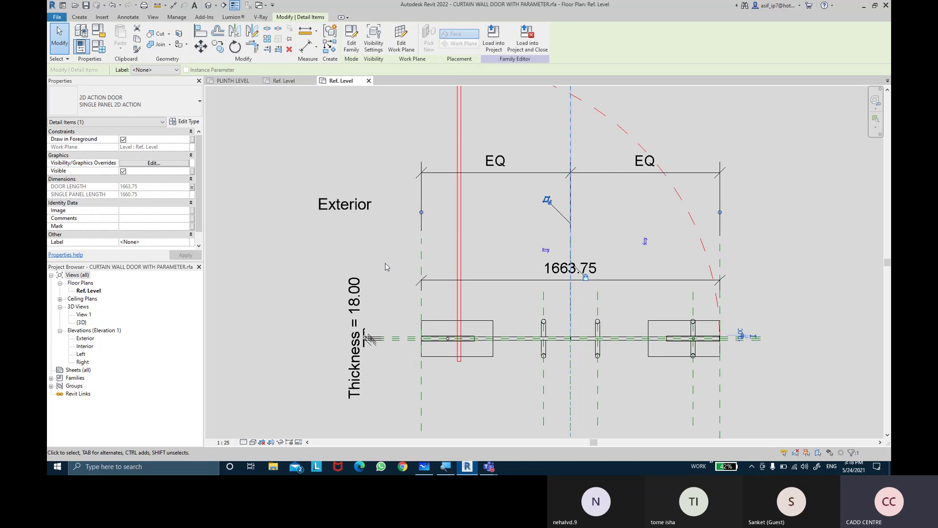
Step: Inspect the door plan by selecting the detail item and its vertical panel line
scroll(508, 218, "down", 2)
scroll(508, 218, "up", 1)
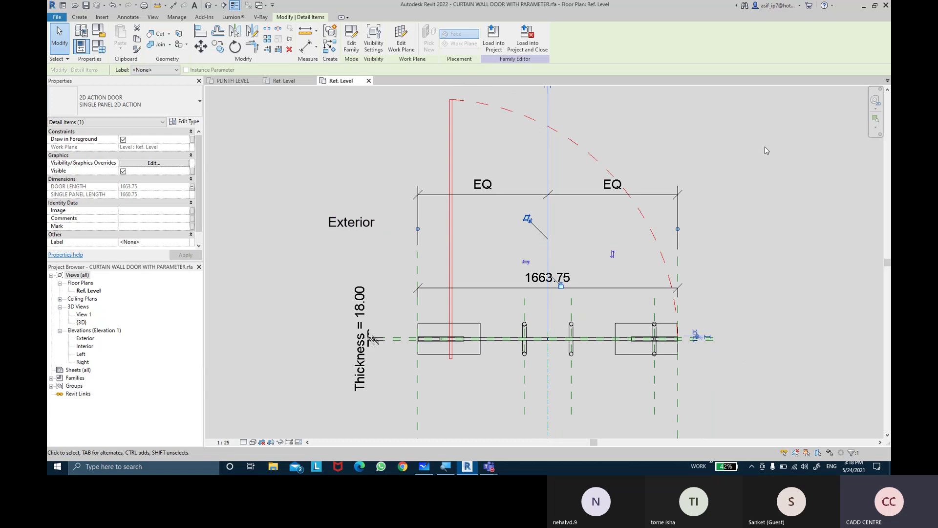
middle_click_drag(766, 151, 744, 220)
left_click(743, 220)
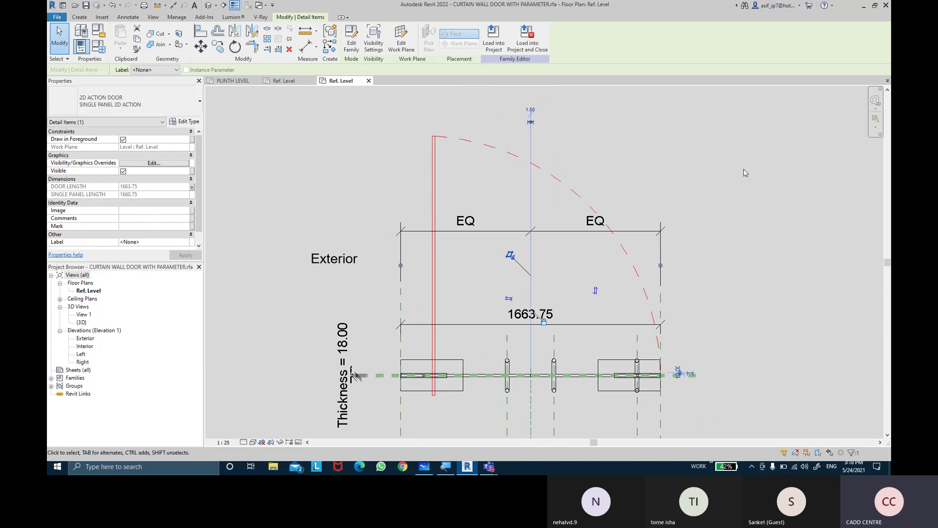
left_click(467, 145)
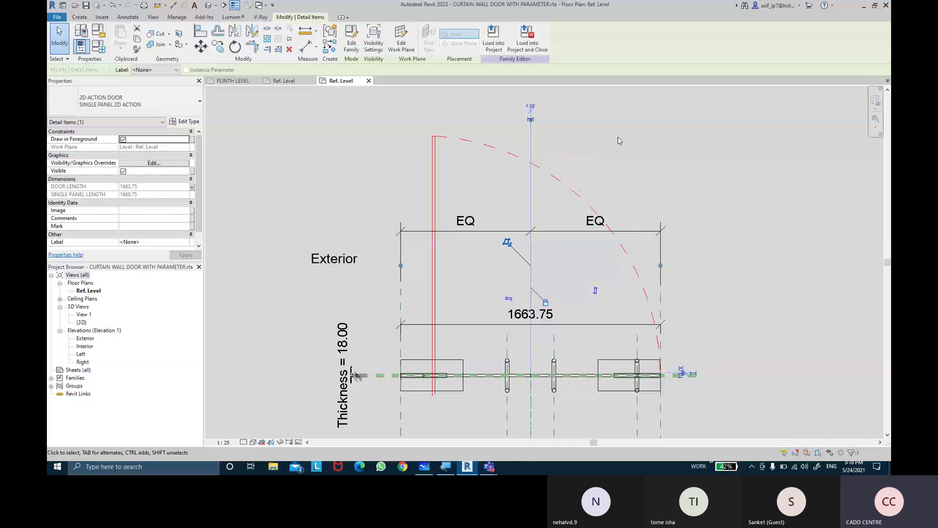
left_click(432, 237)
middle_click_drag(437, 268, 447, 253)
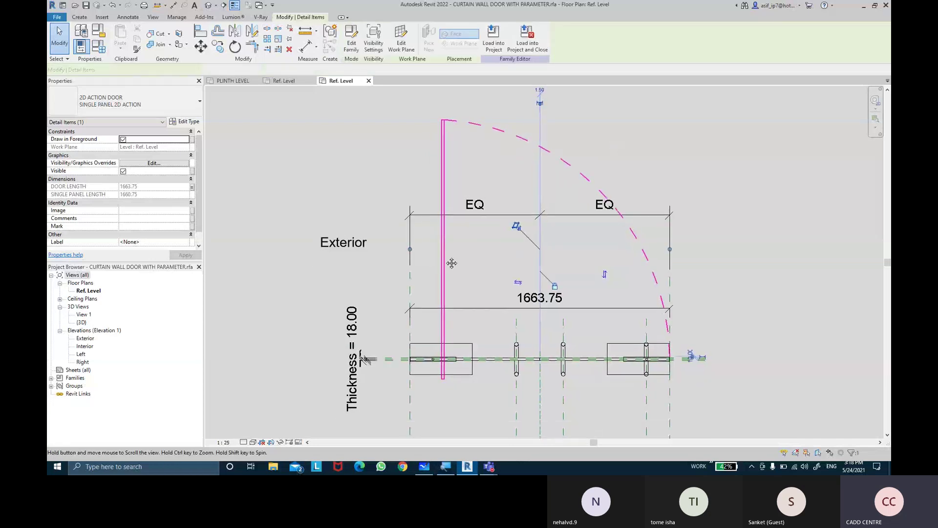
key("Escape")
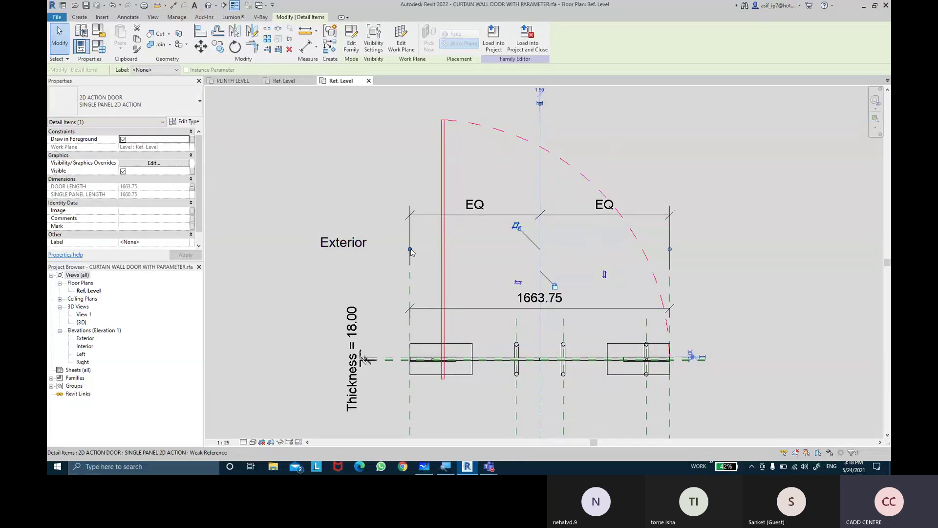
scroll(456, 243, "down", 3)
Step: Select the nested 2D action door and open it with Edit Family
left_click(588, 226)
scroll(585, 221, "down", 2)
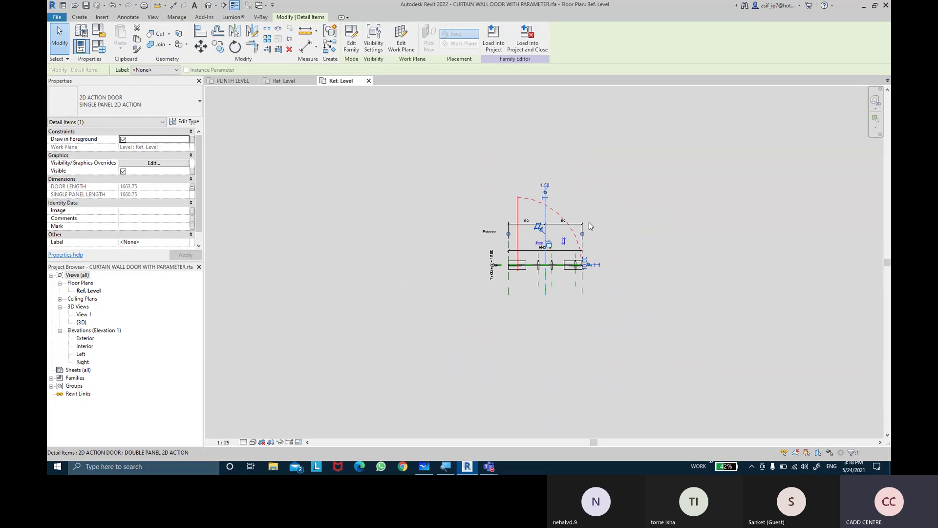
scroll(588, 222, "down", 1)
scroll(589, 222, "up", 2)
scroll(597, 205, "up", 1)
left_click(602, 189)
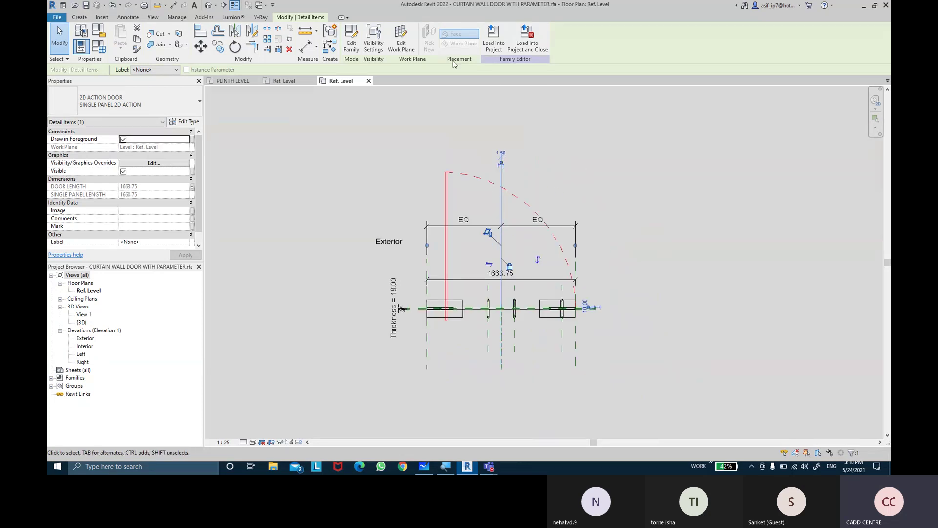
left_click(352, 39)
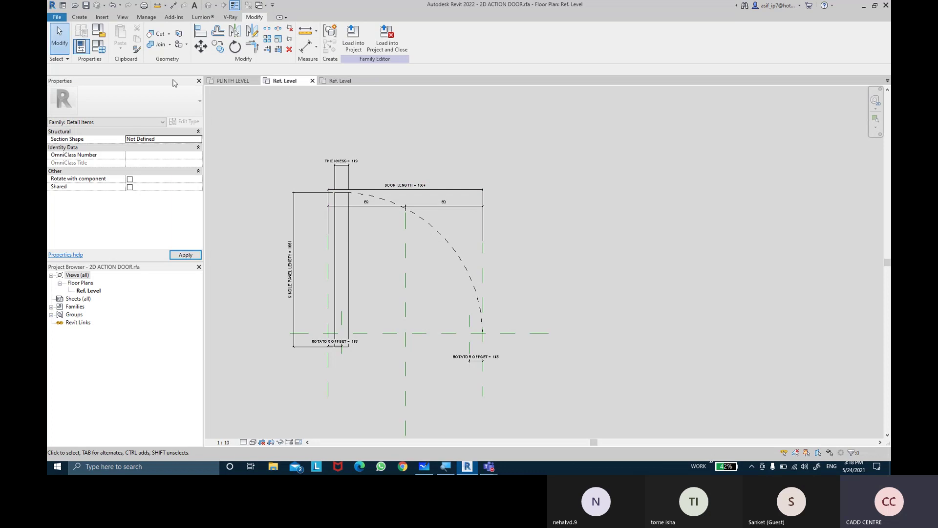
Step: Change DOOR LENGTH from an instance to a type parameter
left_click(102, 51)
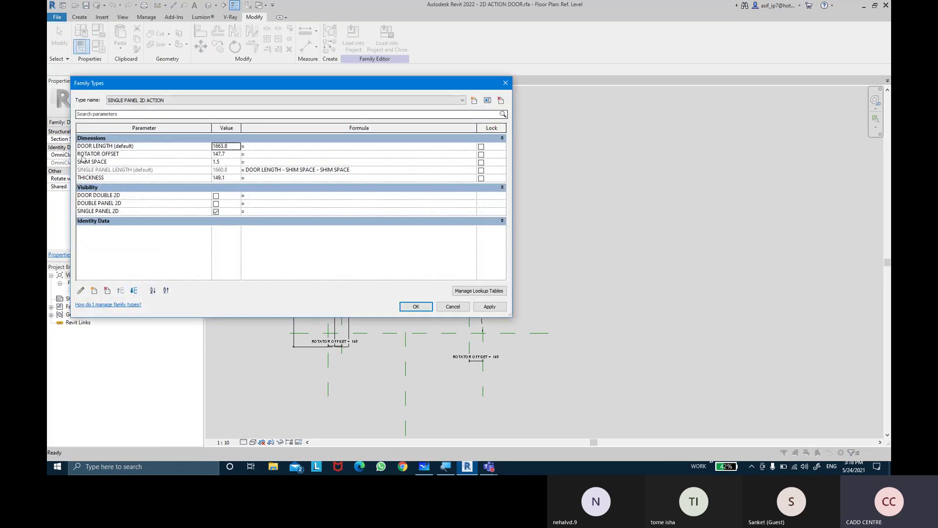
left_click(100, 146)
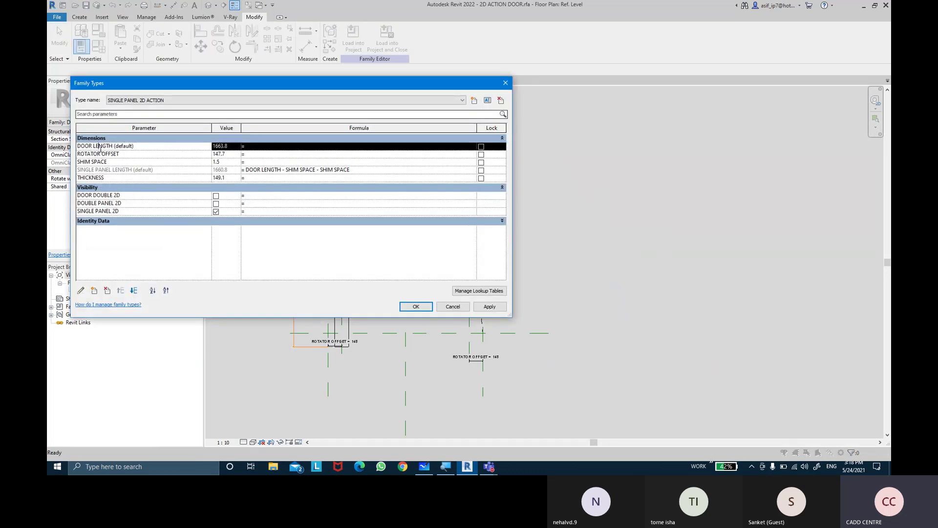
left_click(82, 291)
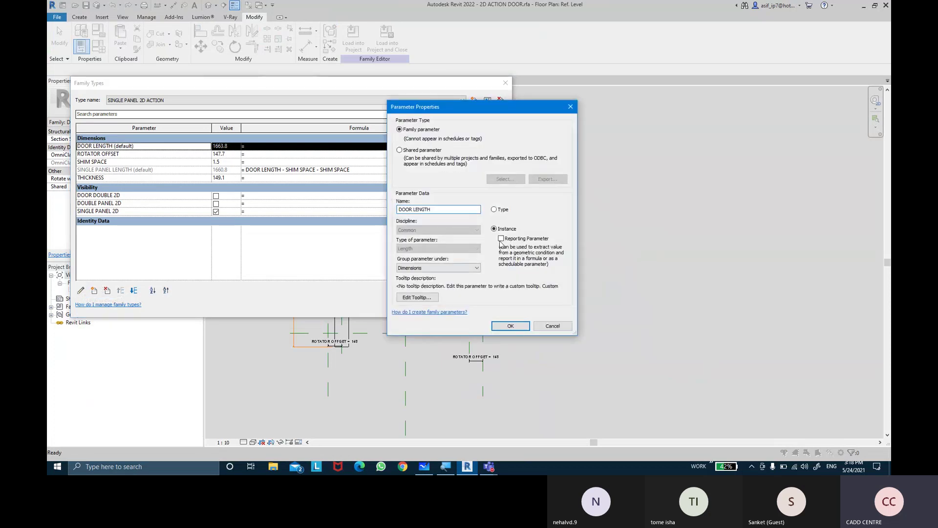
left_click(494, 209)
left_click(510, 326)
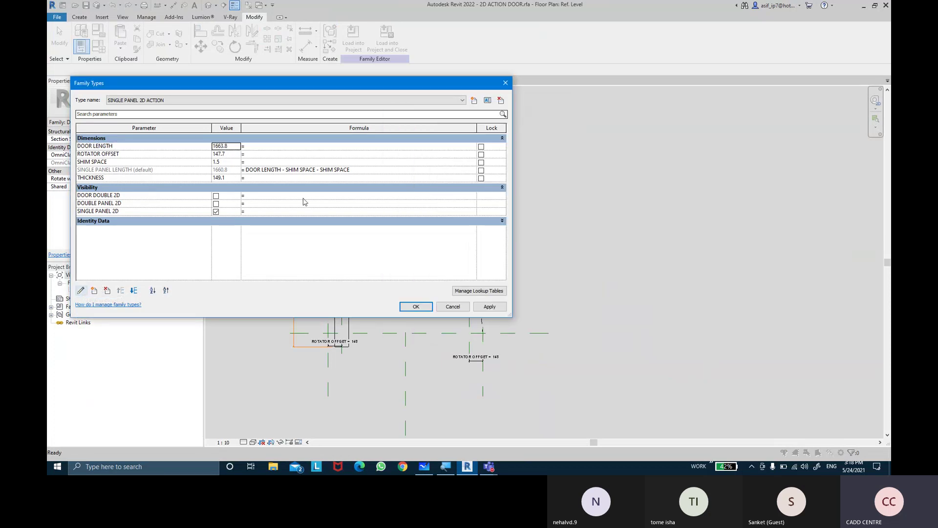
Step: Make SINGLE PANEL LENGTH a type parameter, apply the changes and save the family
left_click(101, 170)
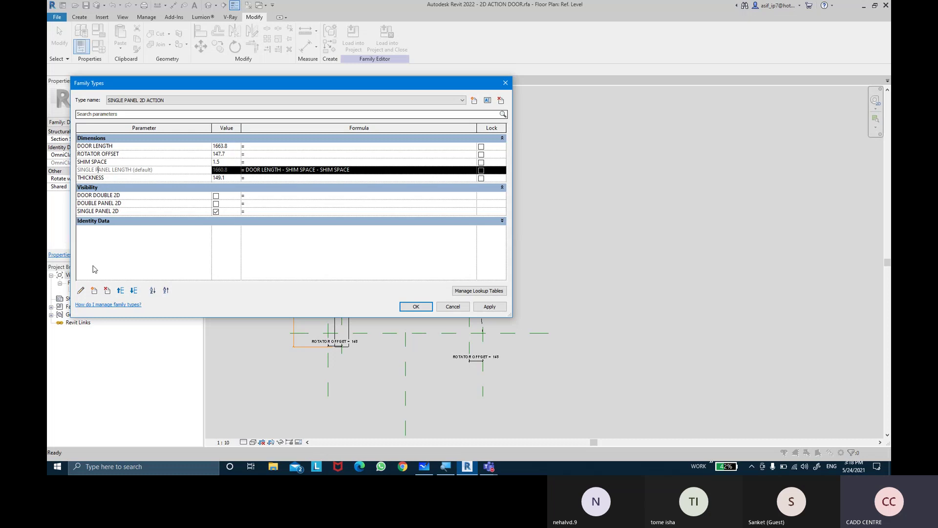
left_click(81, 291)
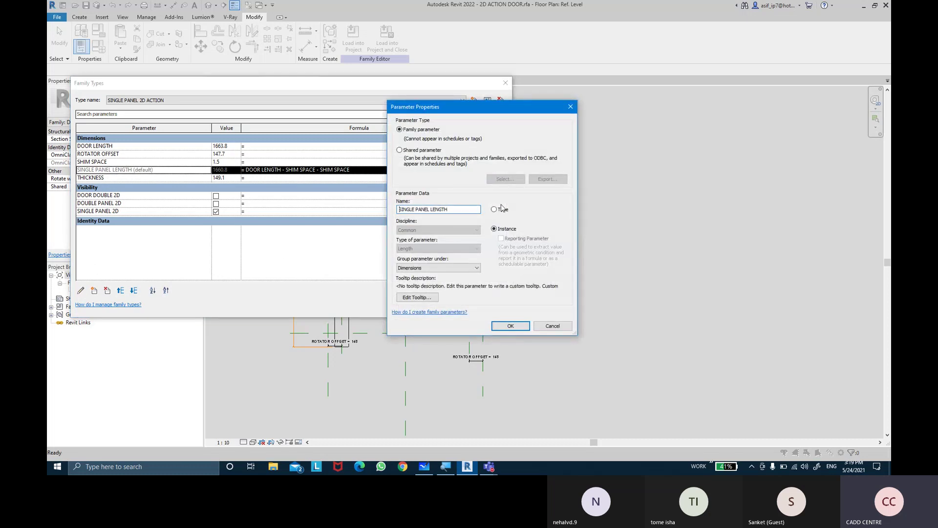
left_click(516, 325)
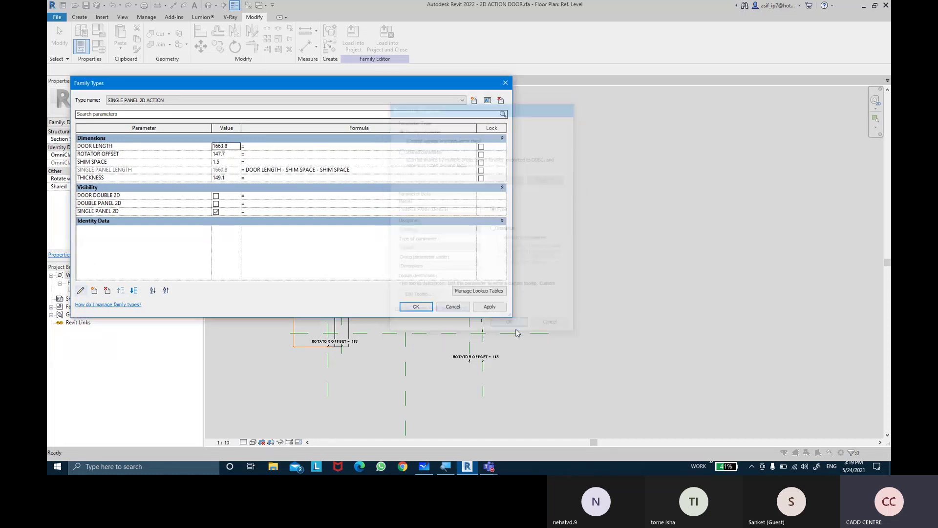
left_click(488, 307)
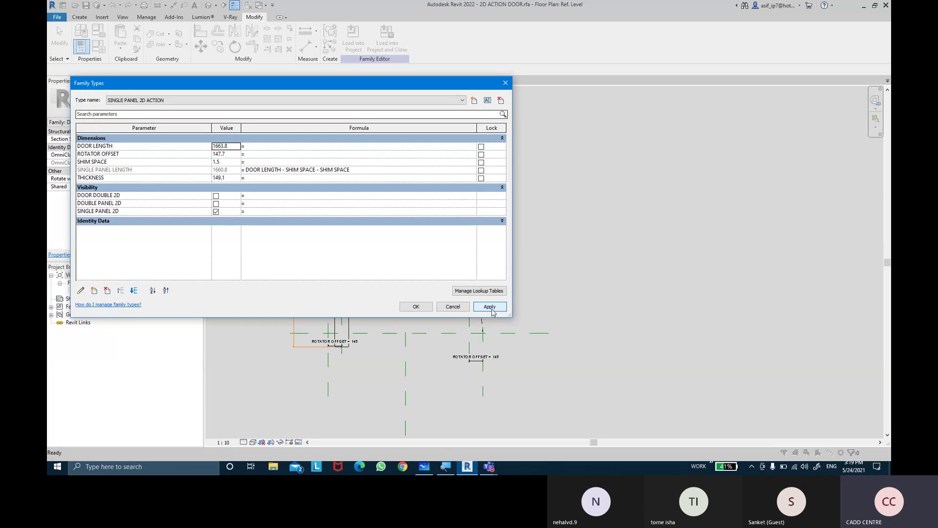
left_click(416, 307)
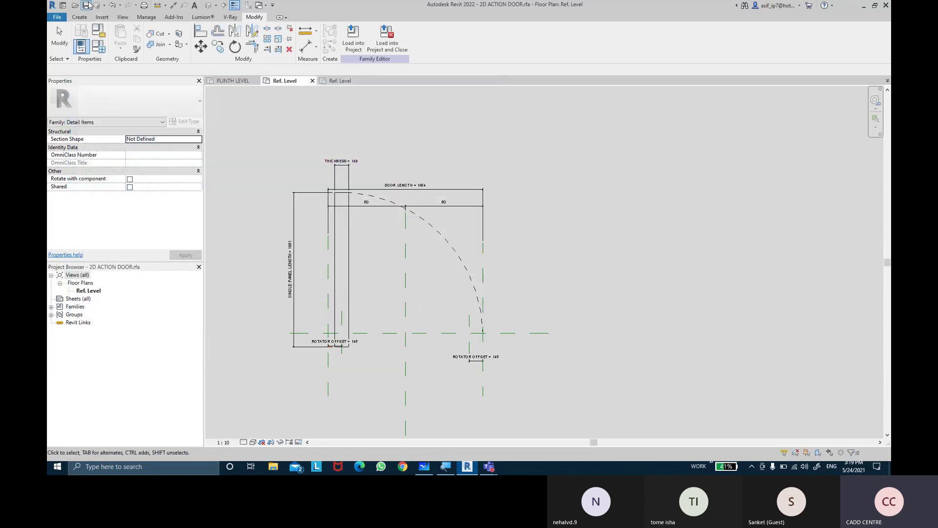
left_click(87, 6)
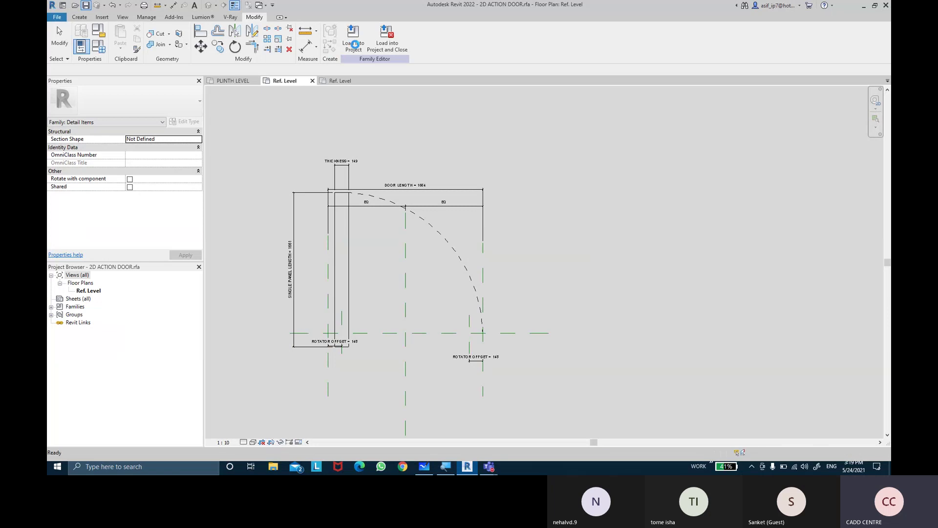
Step: Reload the 2D ACTION DOOR into the curtain wall door family, overwriting parameter values
left_click(353, 44)
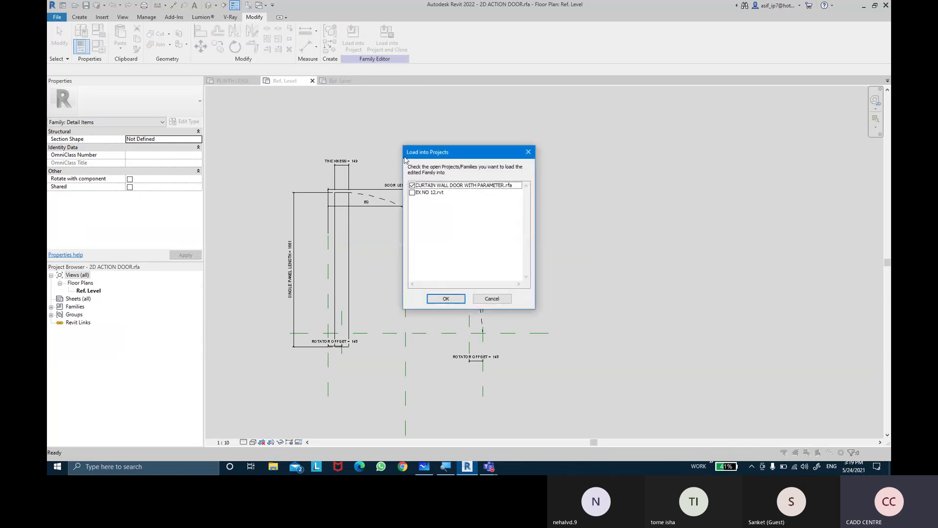
left_click(459, 297)
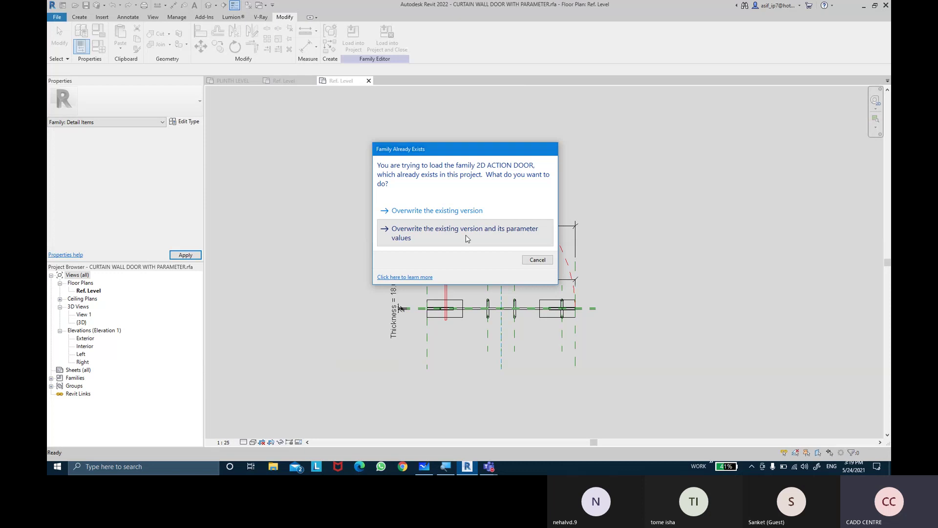
left_click(467, 239)
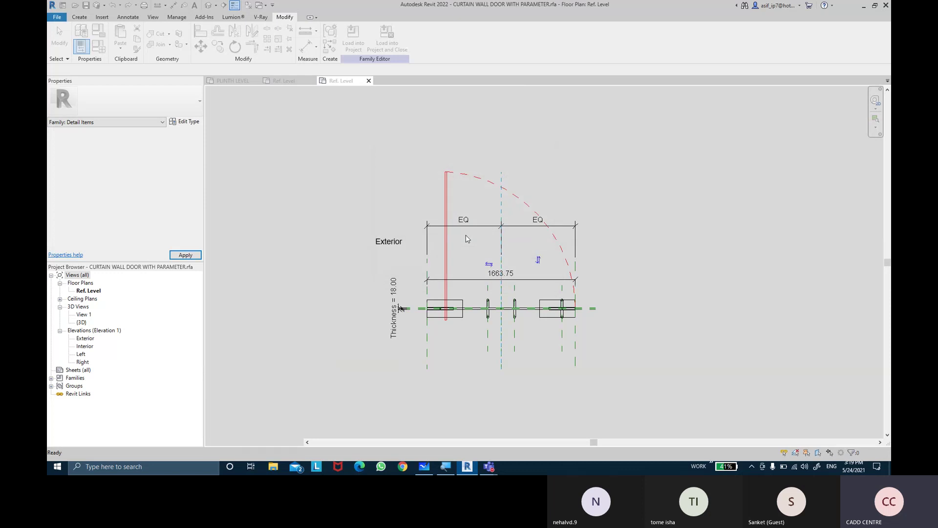
Step: Associate the detail item's DOOR LENGTH type property with the host's DOOR LENGTH
left_click(446, 191)
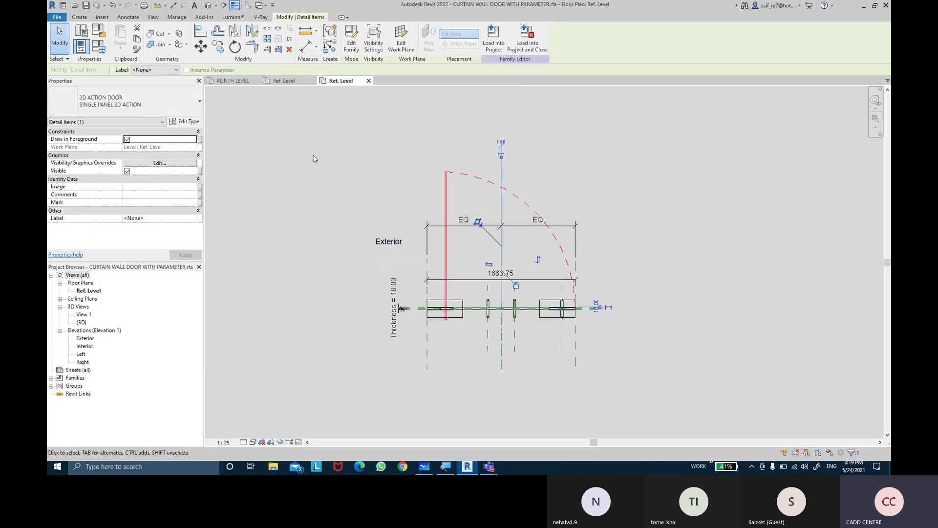
left_click(185, 122)
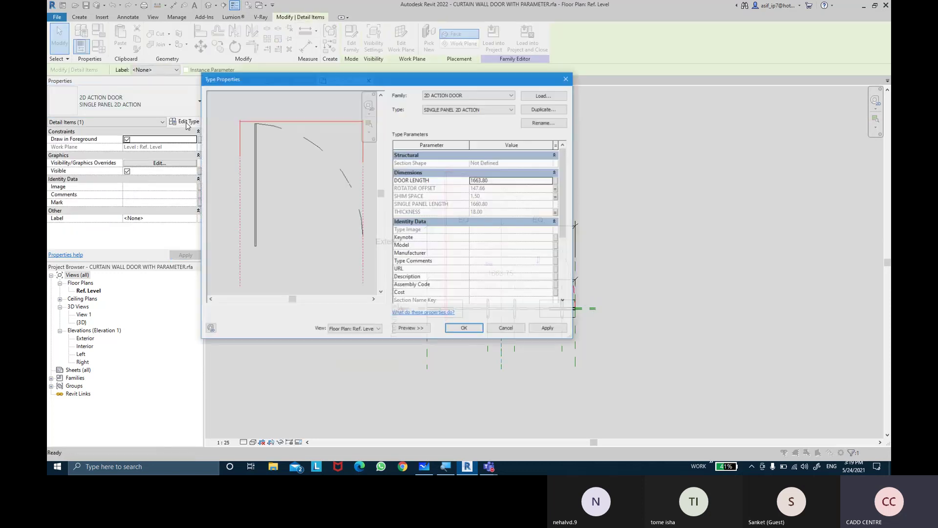
left_click(557, 181)
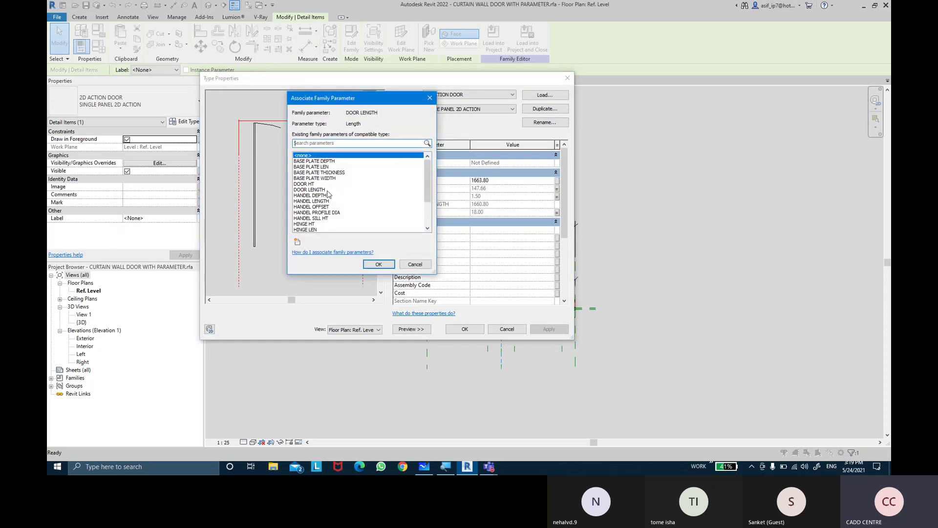
scroll(327, 194, "down", 1)
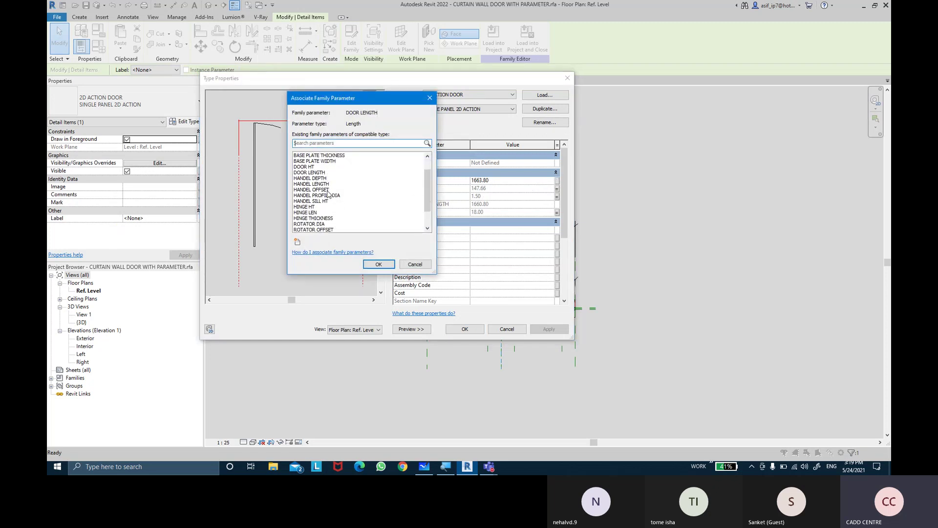
left_click(316, 172)
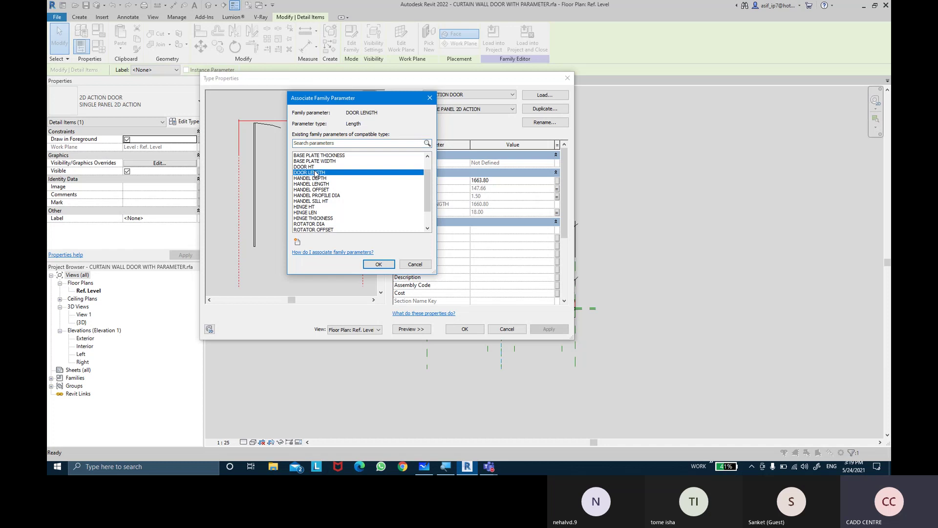
left_click(372, 264)
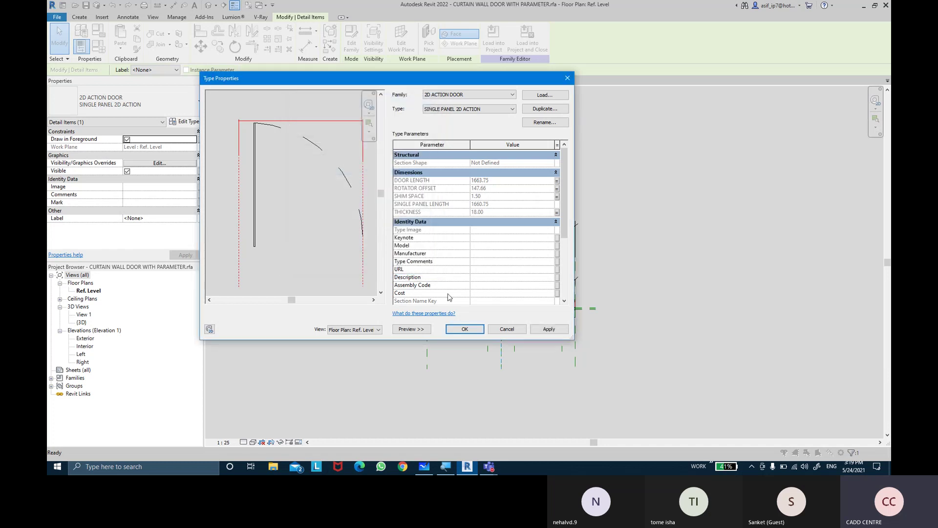
left_click(548, 329)
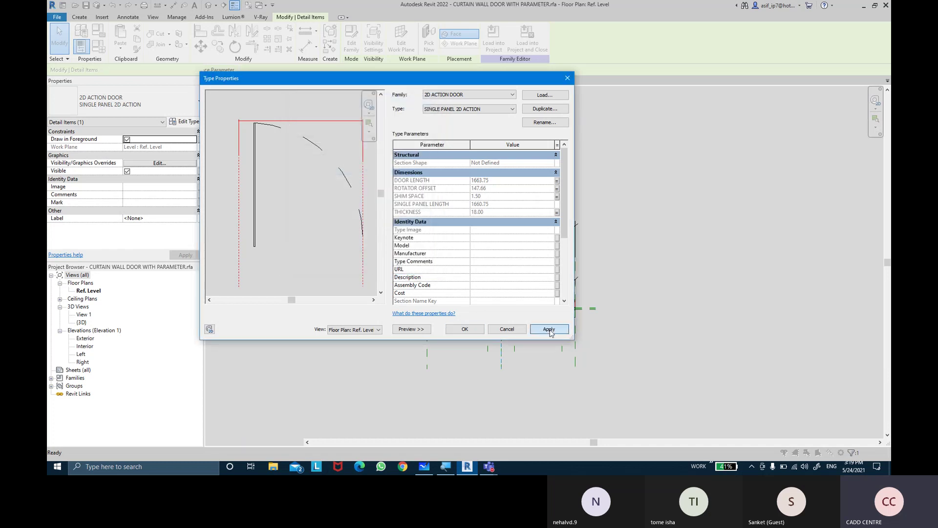
left_click(464, 330)
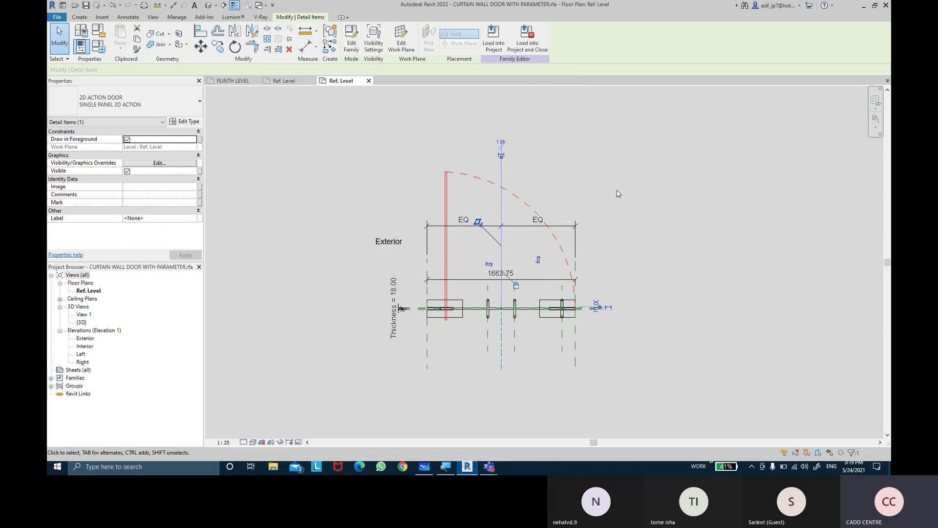
left_click(446, 192)
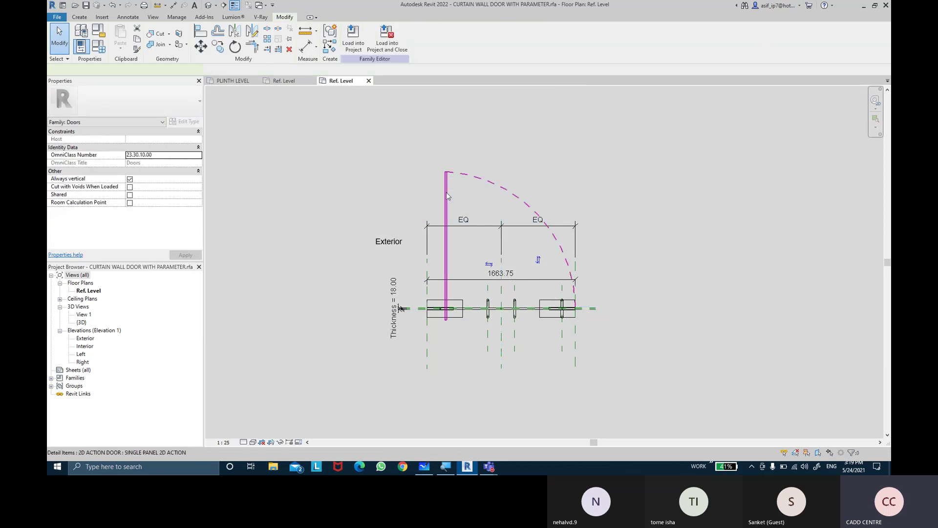
Step: Zoom in on the door hinges to check the swing in the curtain wall door plan
middle_click_drag(626, 270, 614, 261)
left_click(613, 259)
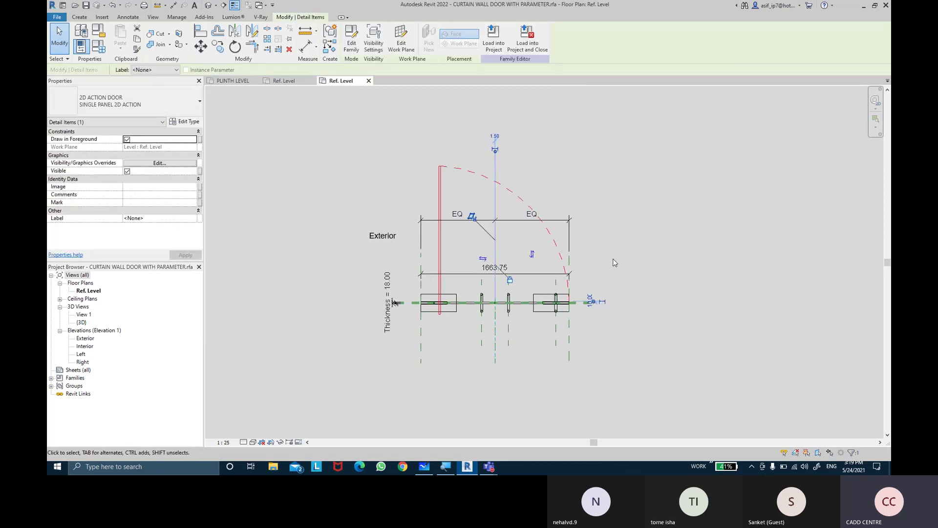
left_click(613, 259)
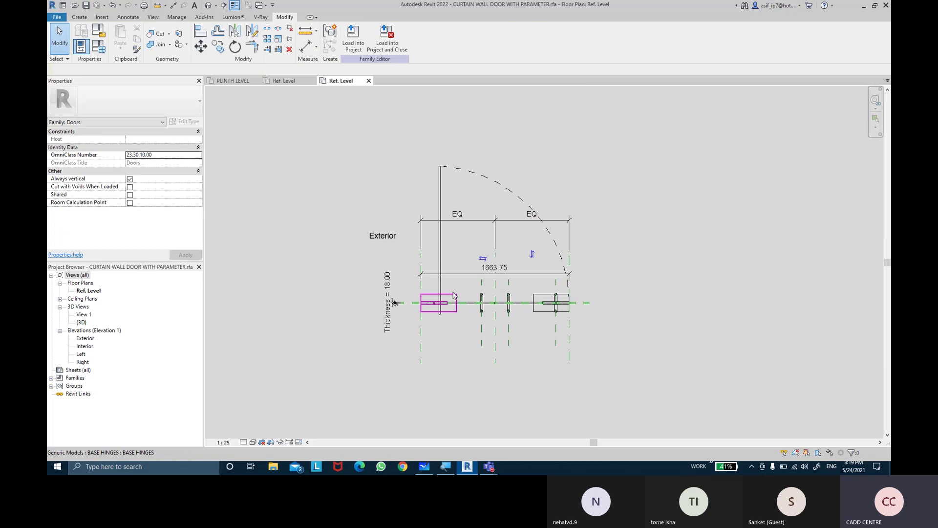
scroll(430, 281, "up", 2)
left_click(430, 280)
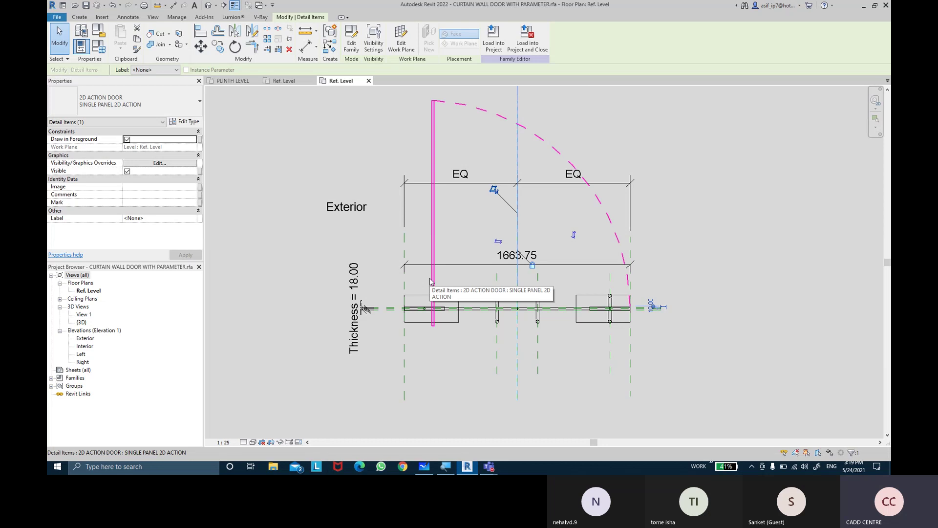
middle_click_drag(426, 293, 426, 323)
scroll(424, 353, "up", 3)
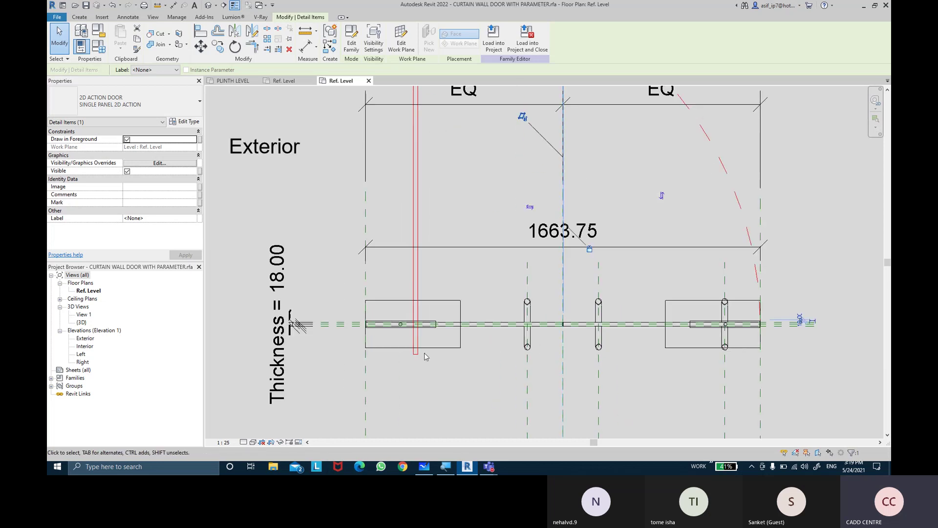
scroll(424, 353, "up", 2)
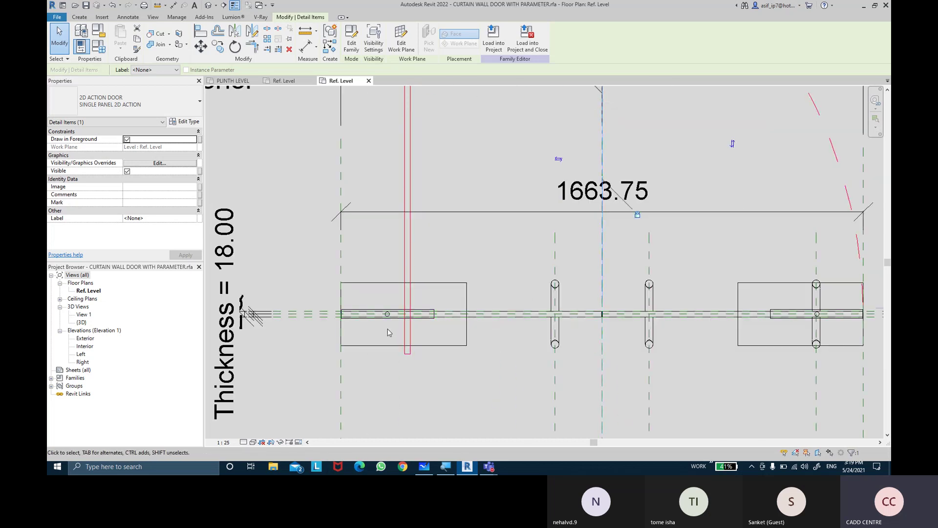
scroll(394, 328, "down", 1)
scroll(395, 327, "down", 1)
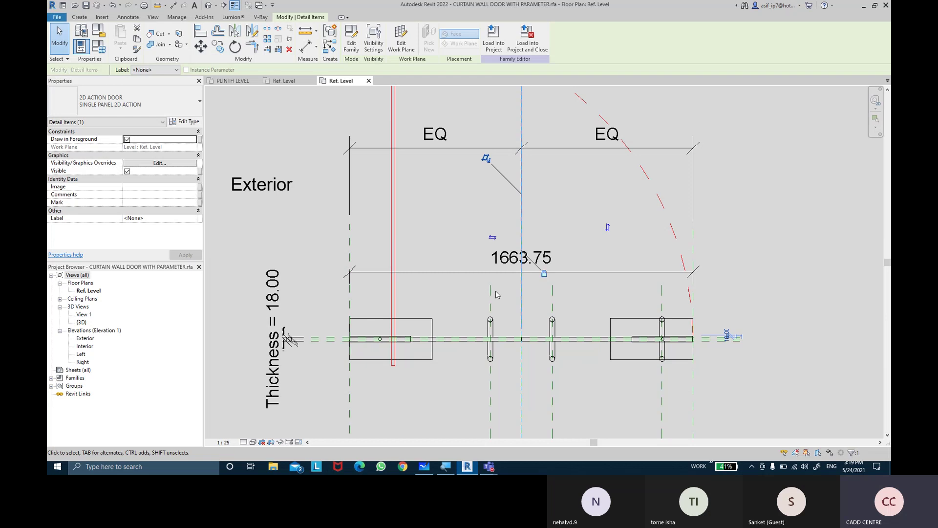
Step: Select the door swing detail item and reopen the 2D ACTION DOOR family for editing
middle_click_drag(618, 182, 620, 221)
left_click(658, 225)
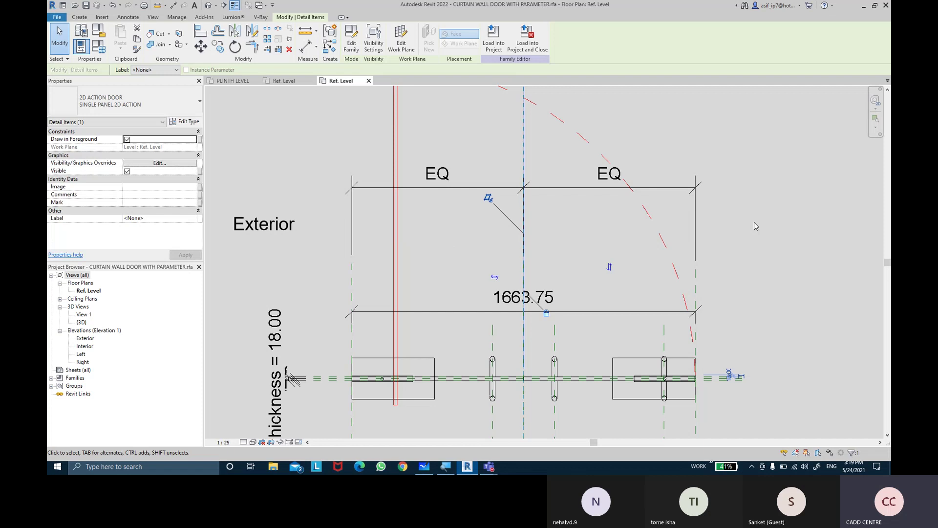
left_click(654, 224)
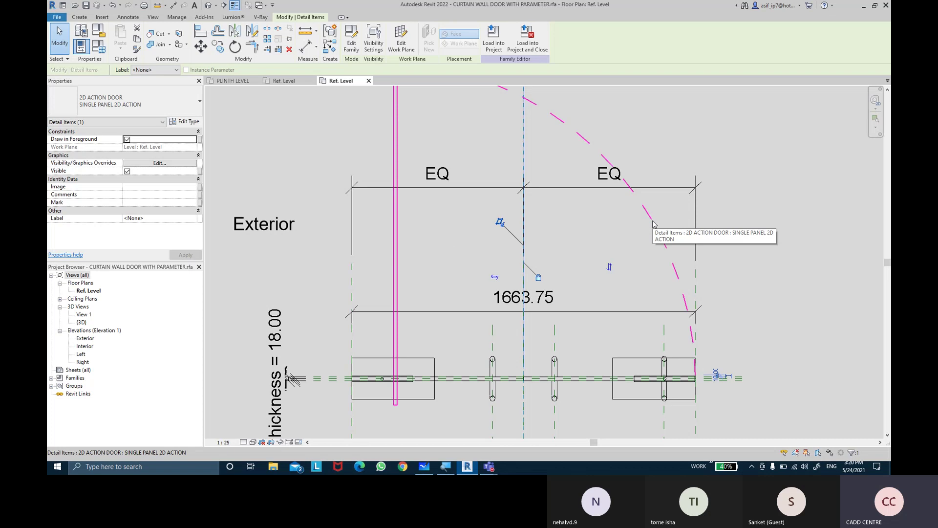
middle_click_drag(702, 179, 694, 193)
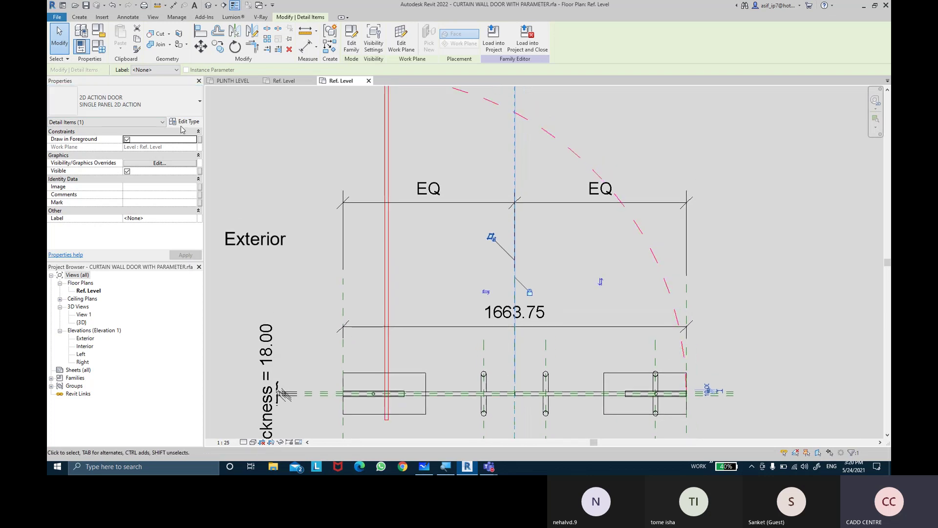
left_click(357, 49)
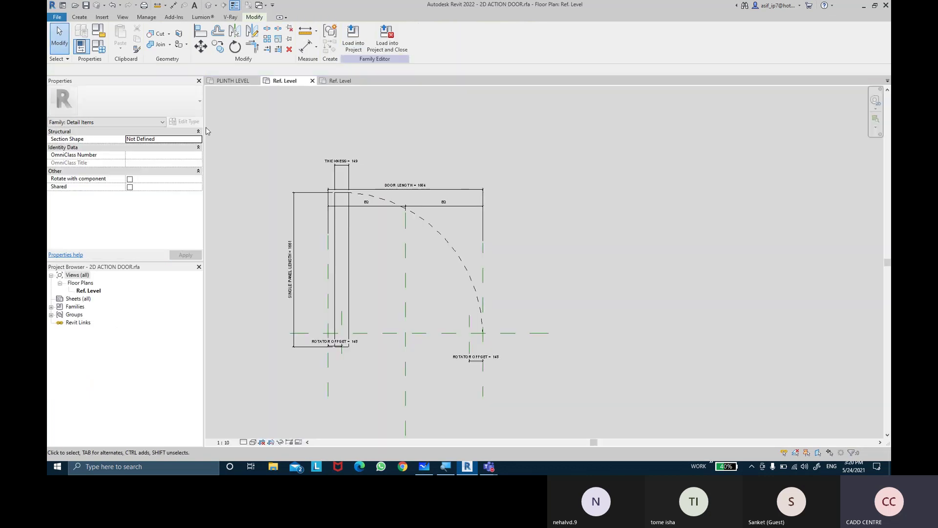
left_click(98, 46)
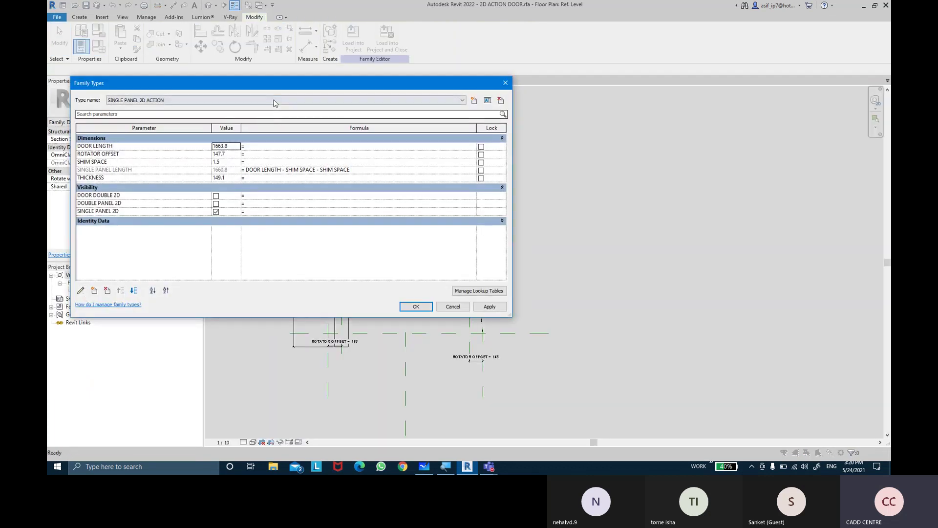
left_click(274, 101)
left_click(274, 100)
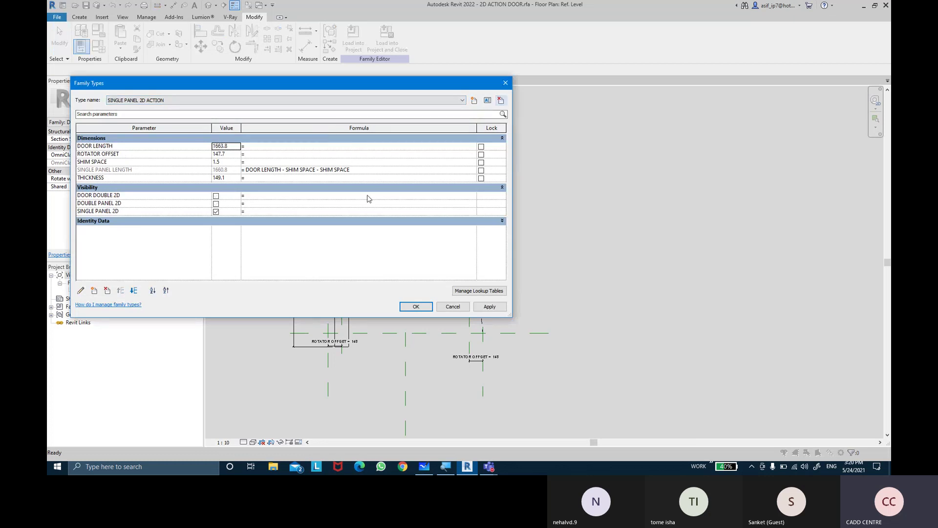
left_click(488, 306)
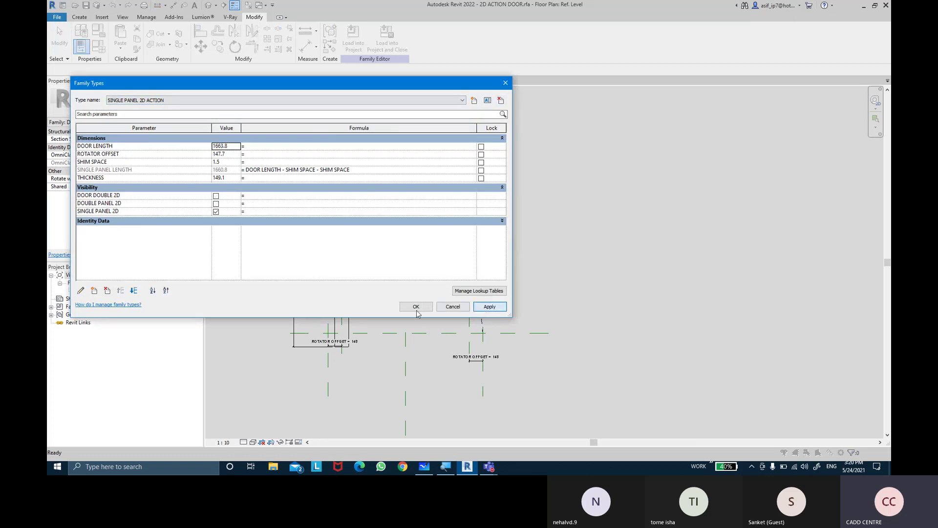
left_click(414, 307)
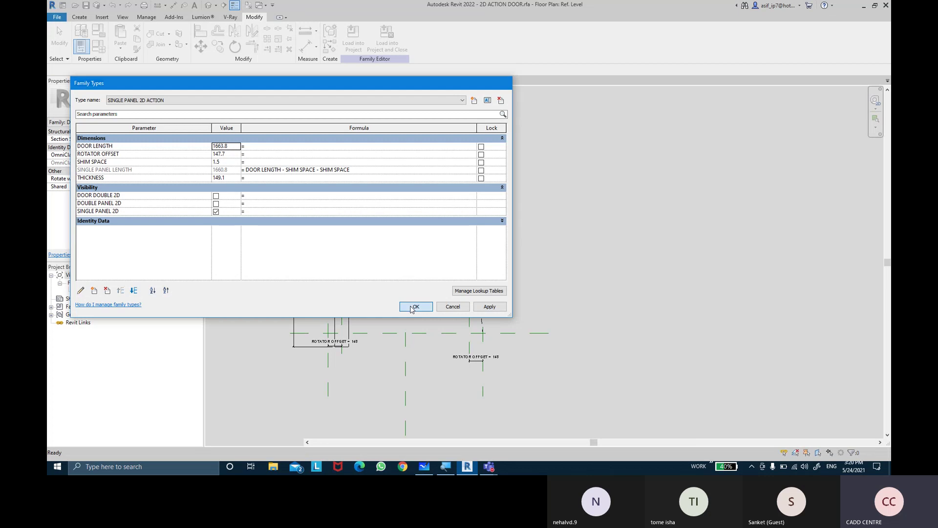
scroll(342, 357, "up", 3)
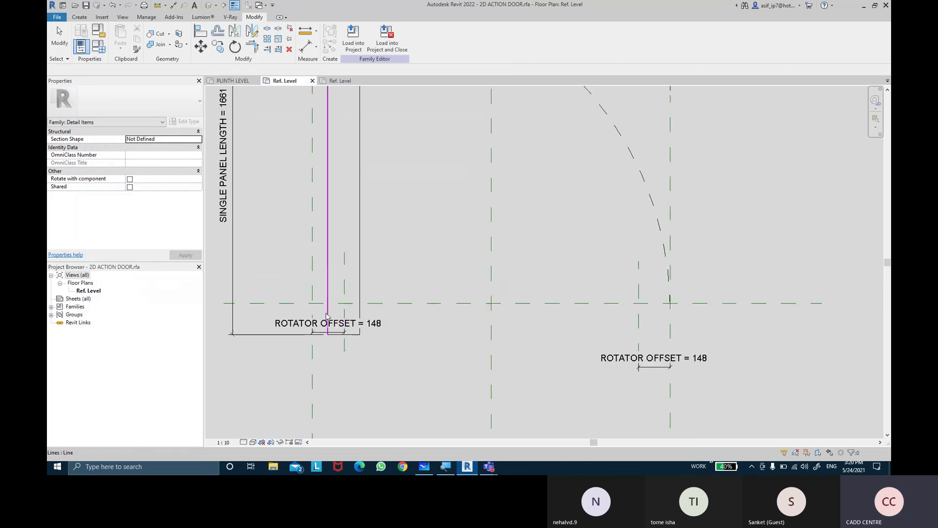
scroll(692, 246, "down", 2)
scroll(693, 246, "down", 2)
scroll(697, 245, "down", 1)
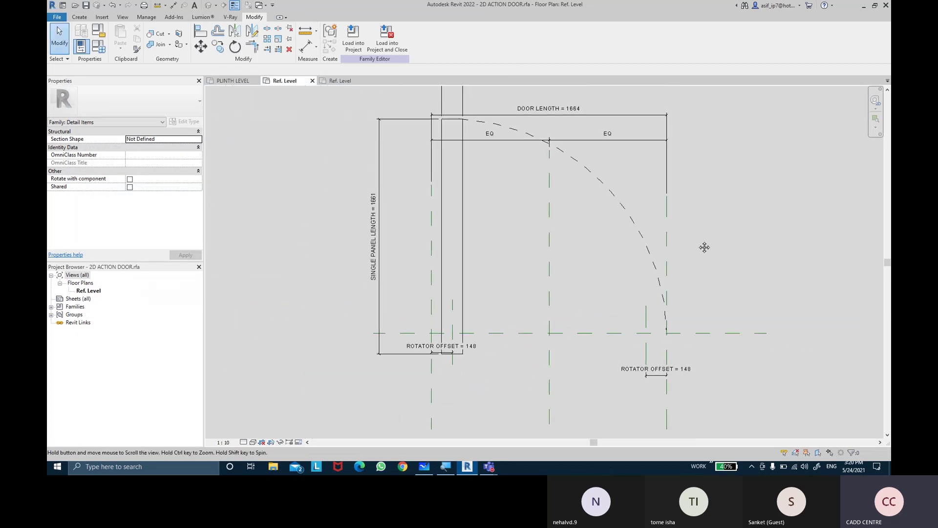
scroll(694, 243, "up", 1)
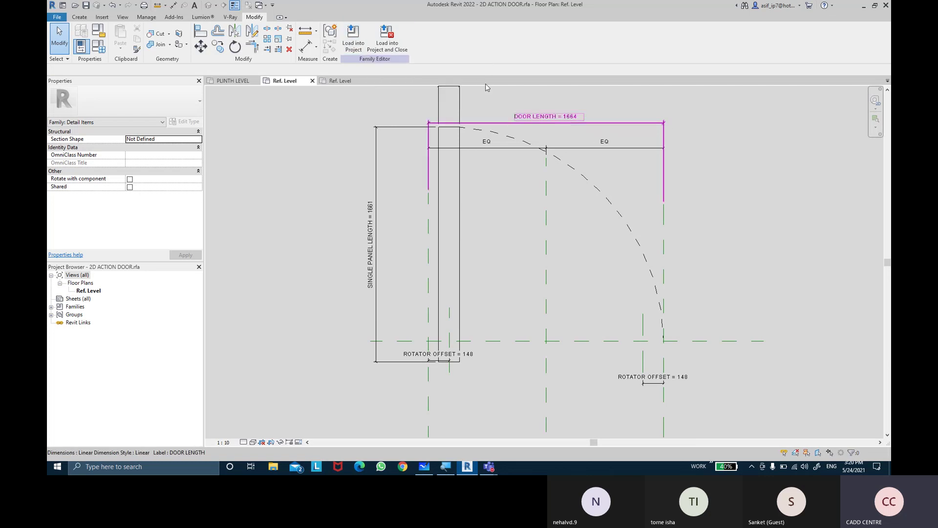
Step: Load into CURTAIN WALL DOOR WITH PARAMETER.rfa, overwriting existing version and parameter values
left_click(353, 37)
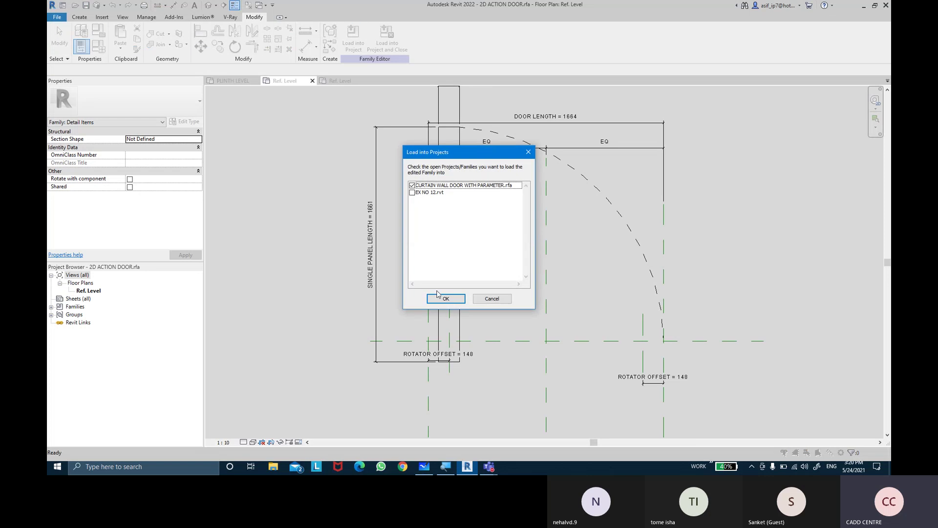
left_click(446, 300)
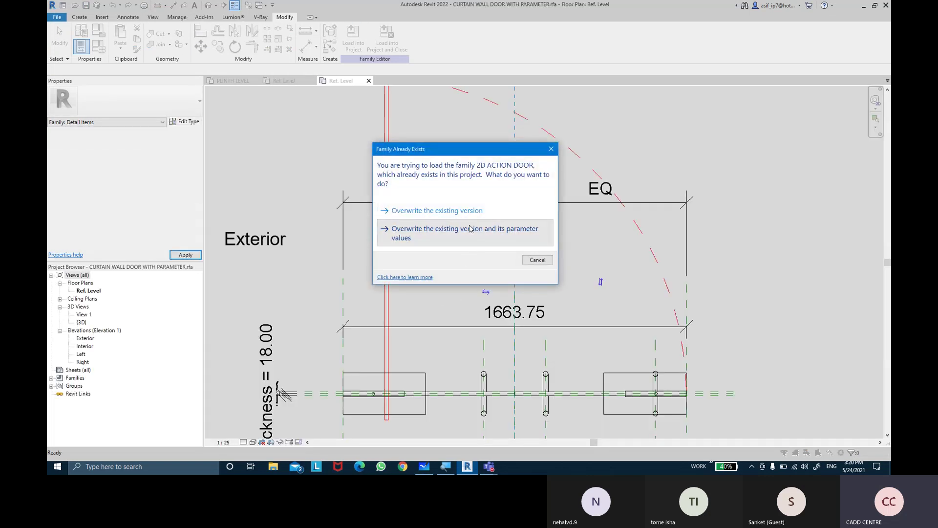
left_click(469, 226)
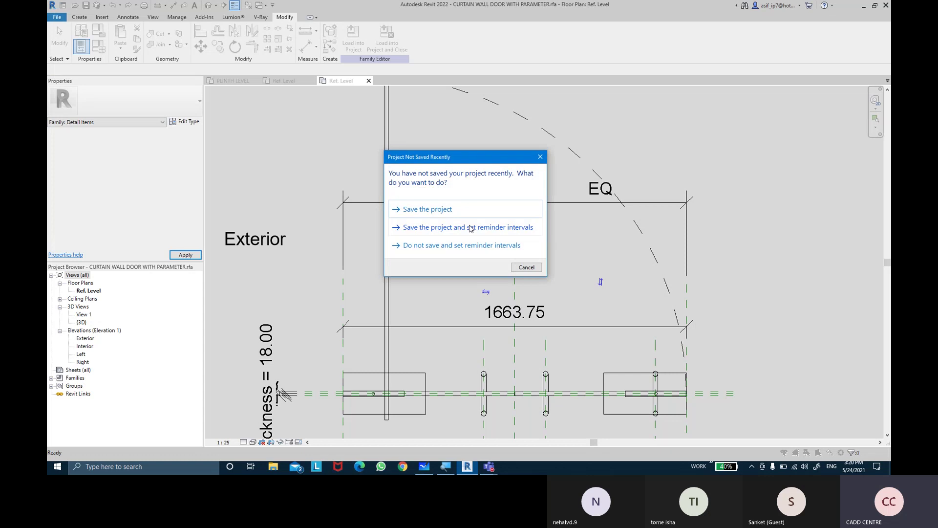
left_click(519, 267)
Step: Inspect the door symbol and try an aligned dimension between reference planes, then return to 2D ACTION DOOR
left_click(388, 272)
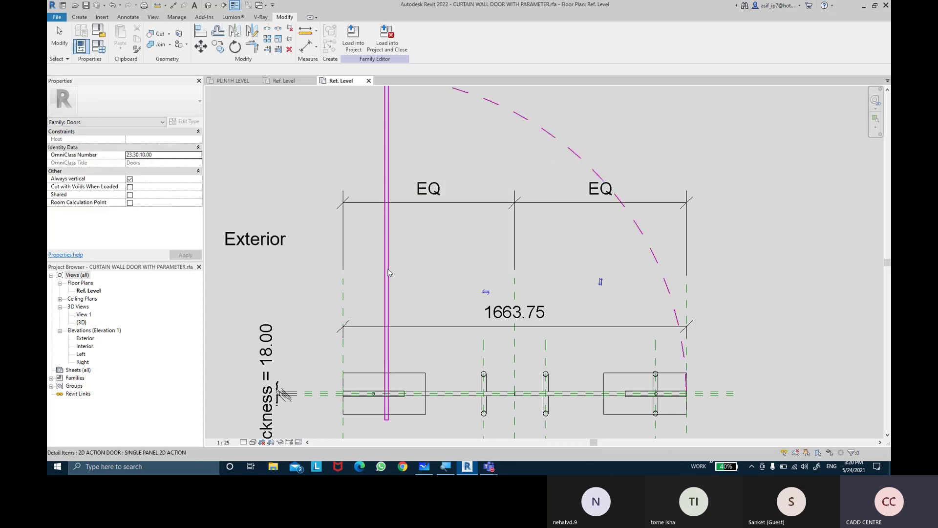
left_click(389, 272)
scroll(406, 278, "down", 2)
scroll(406, 277, "down", 1)
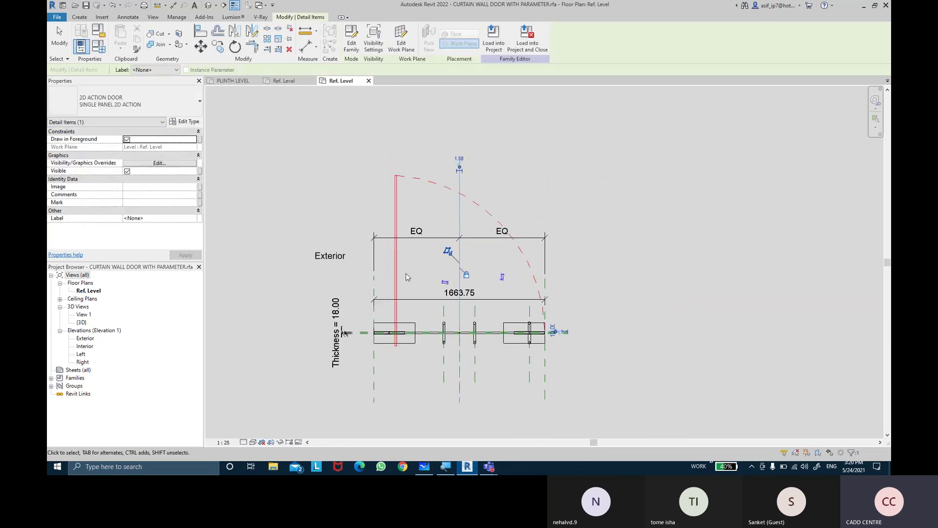
left_click(307, 48)
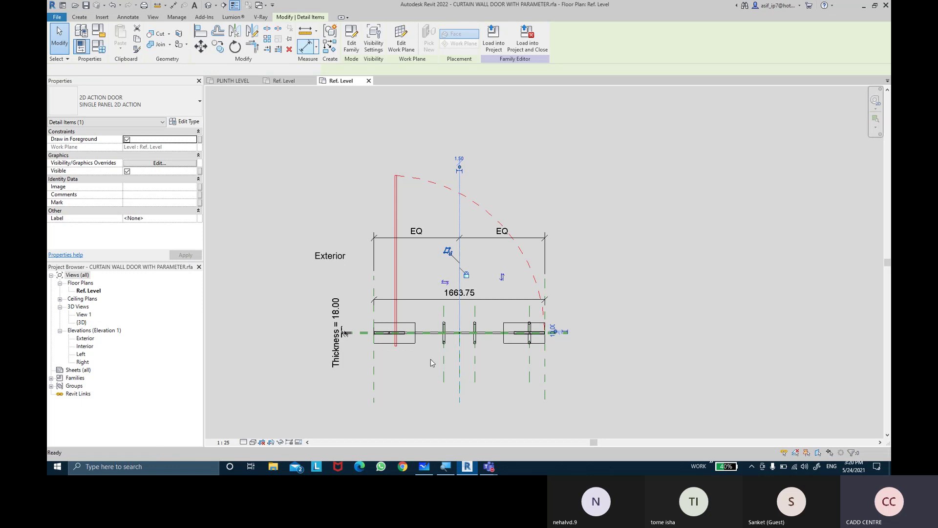
scroll(428, 381, "up", 1)
left_click(359, 372)
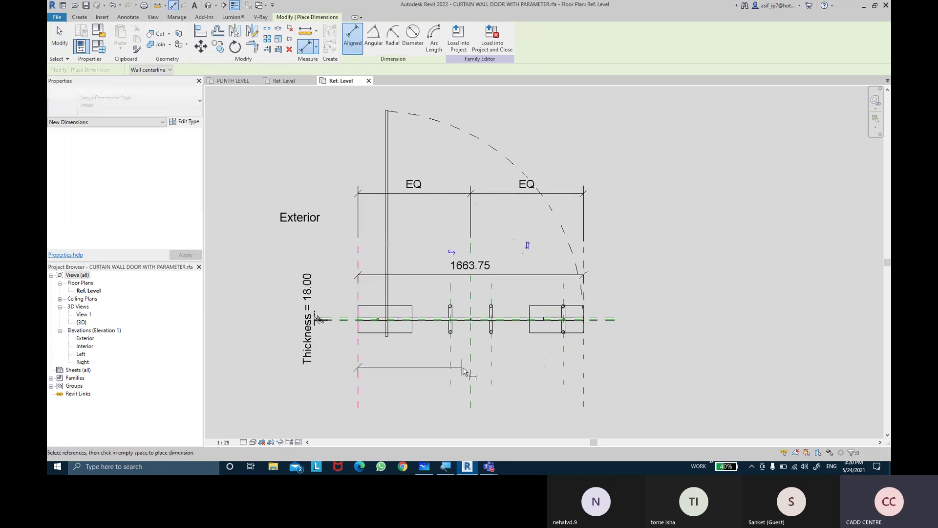
left_click(584, 375)
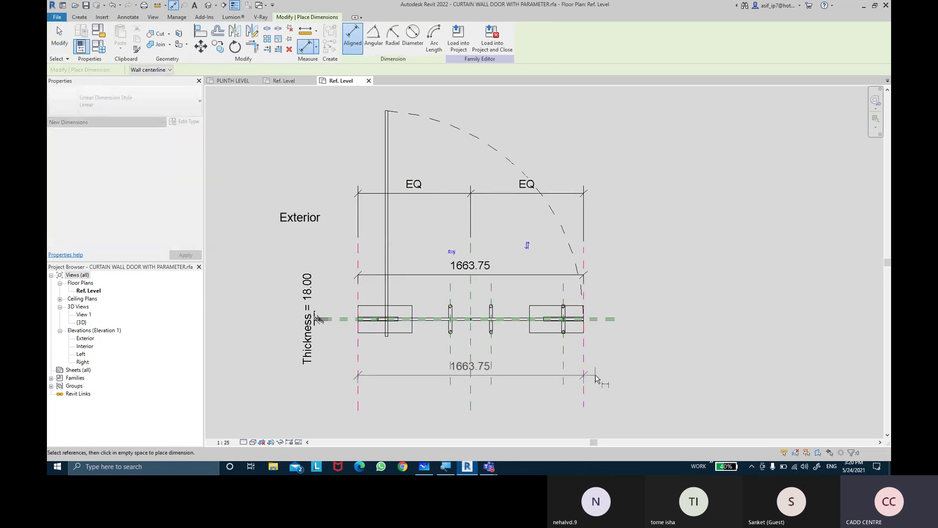
key("Escape")
key("Escape")
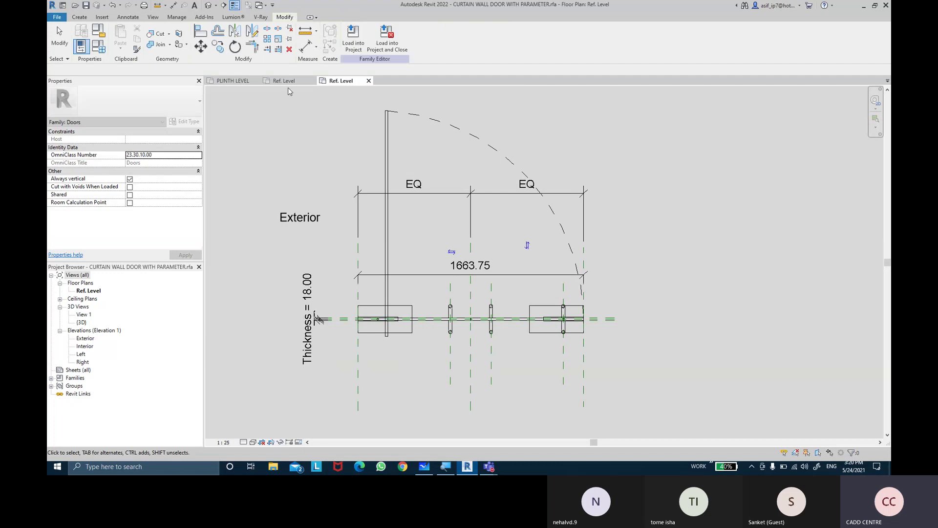
left_click(288, 86)
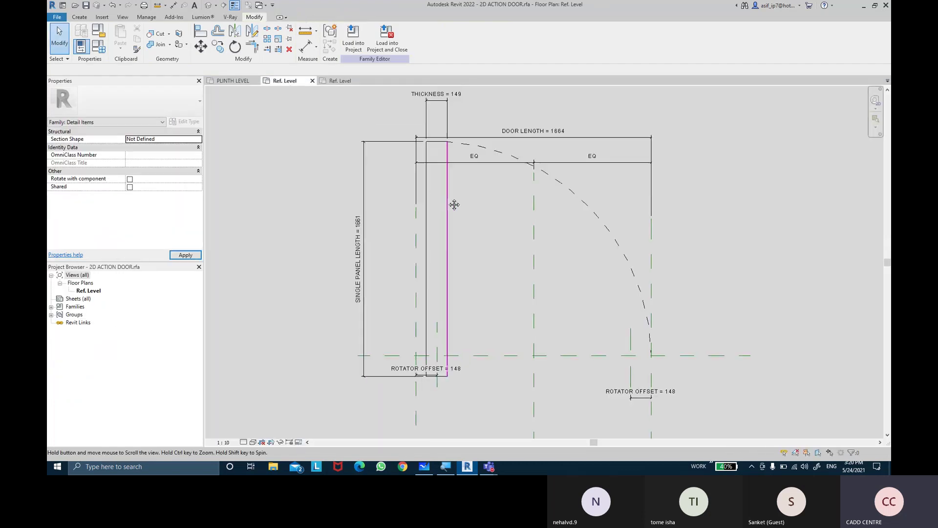
scroll(551, 139, "up", 1)
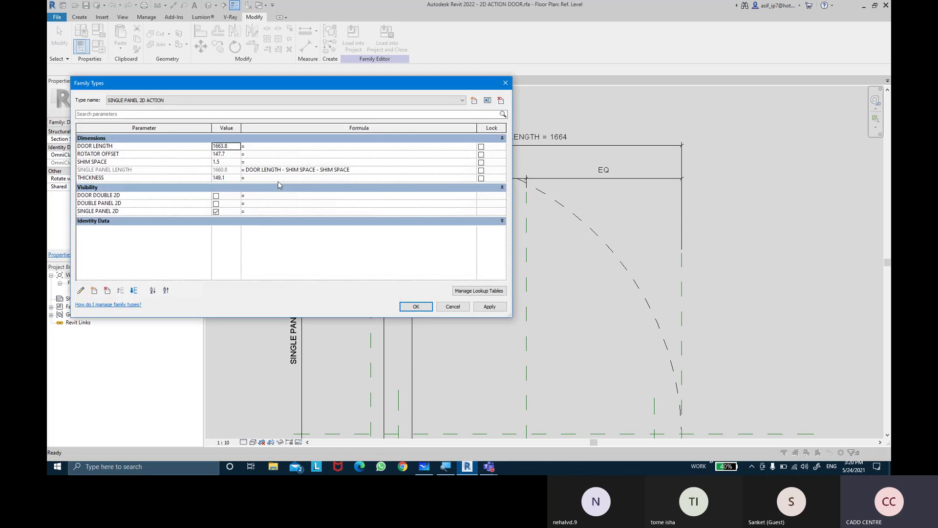
double_click(233, 148)
type("1")
key("Tab")
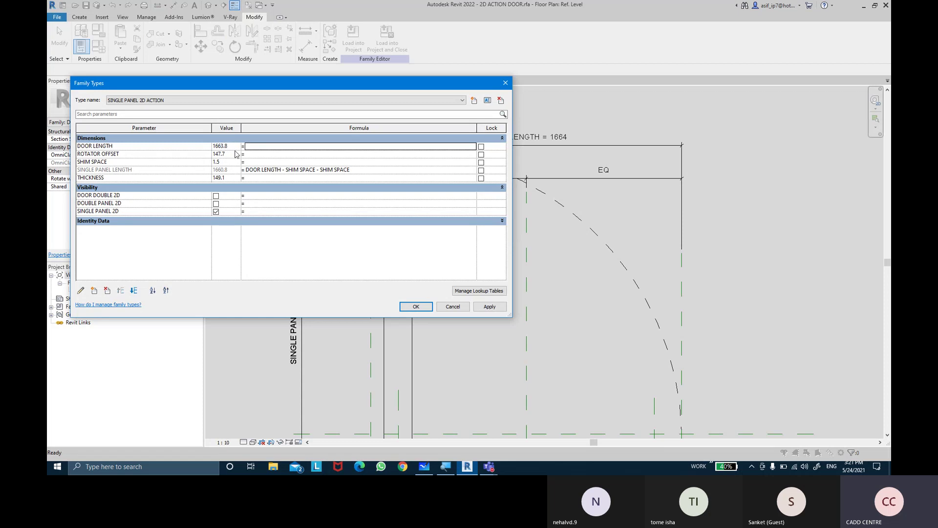
left_click(489, 307)
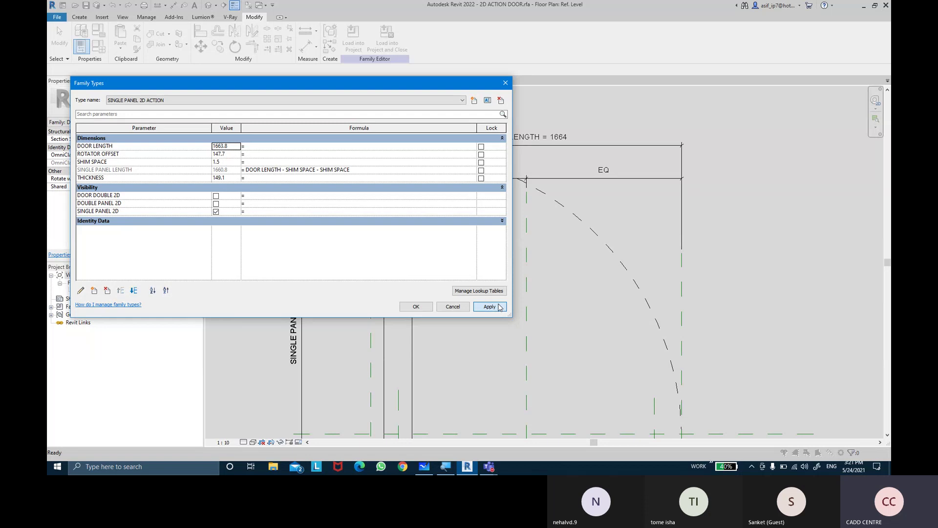
left_click(416, 307)
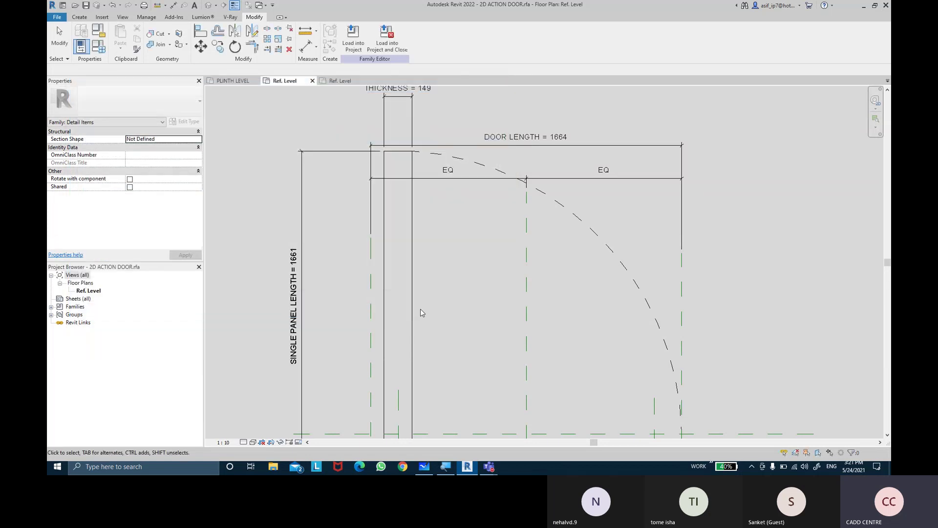
scroll(447, 301, "down", 2)
middle_click_drag(450, 305, 431, 289)
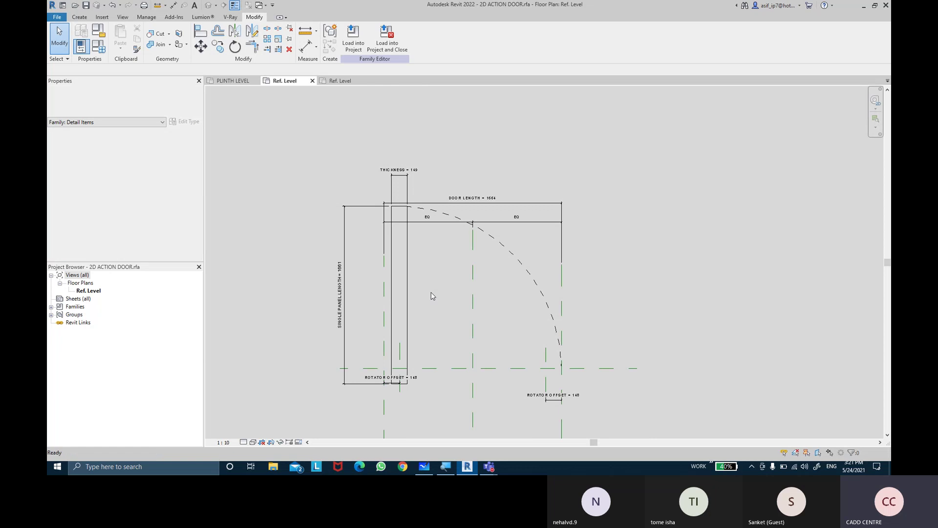
scroll(426, 343, "up", 2)
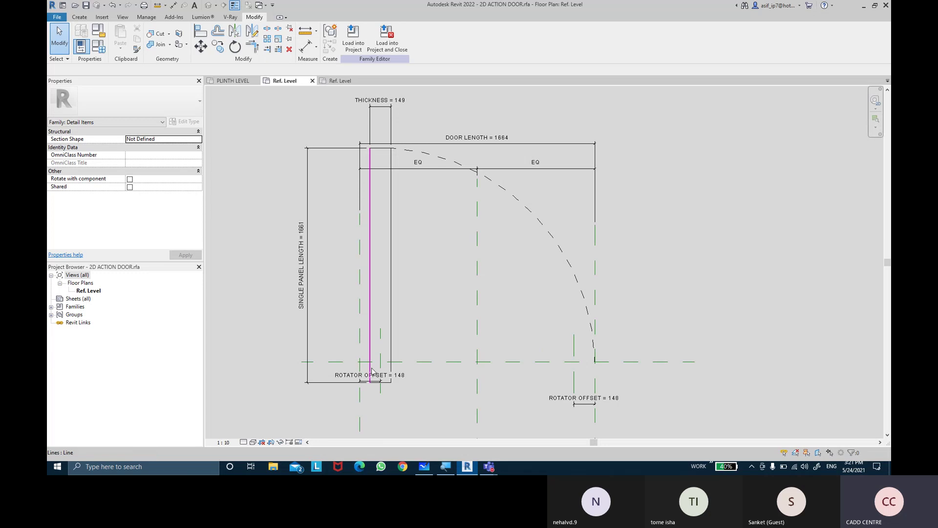
Step: From the PLINTH LEVEL plan, open the curtain wall door's family for editing
left_click(236, 81)
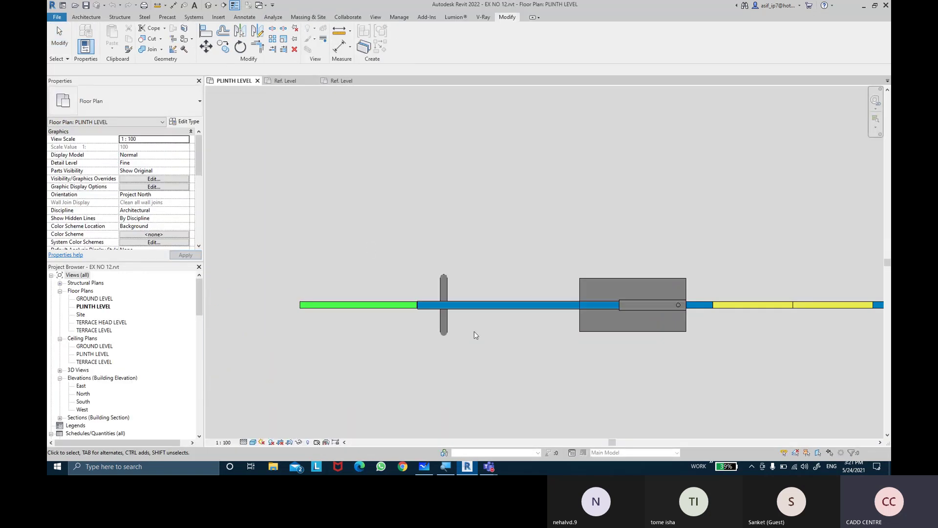
scroll(708, 306, "up", 1)
scroll(684, 308, "up", 1)
scroll(667, 307, "up", 2)
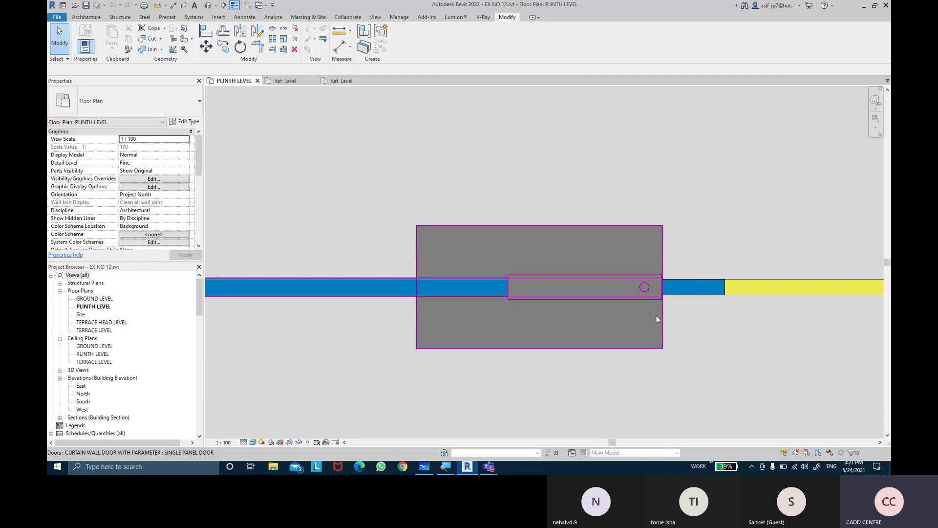
left_click(657, 316)
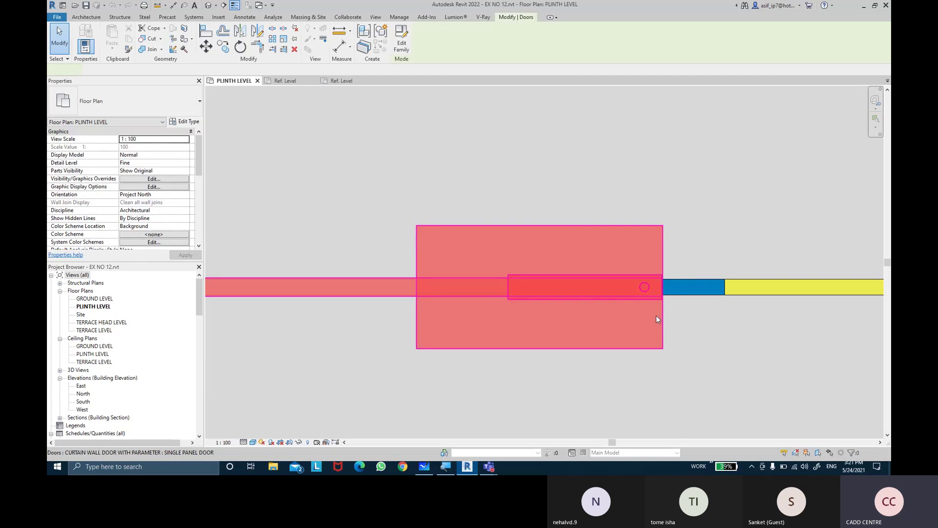
left_click(400, 45)
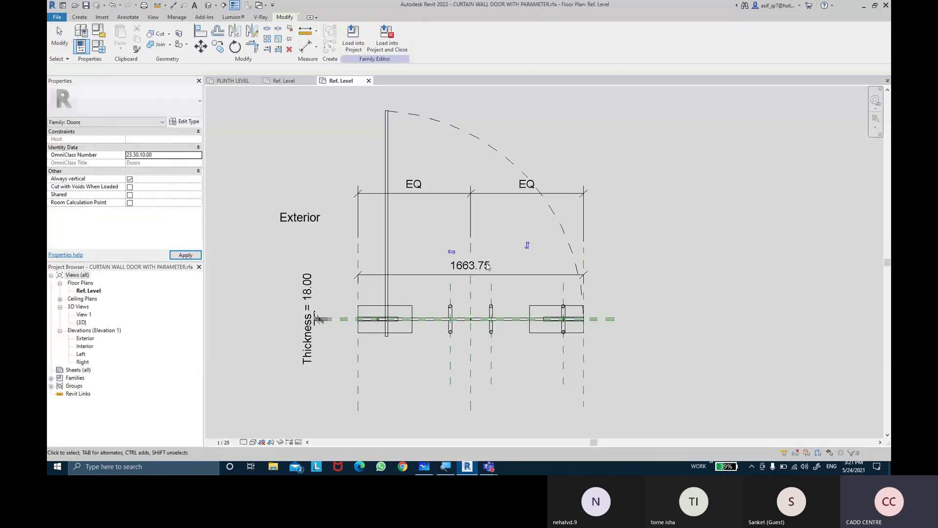
Step: Zoom in and select the TOP HINGES component of the door family
scroll(488, 266, "up", 2)
scroll(349, 328, "up", 2)
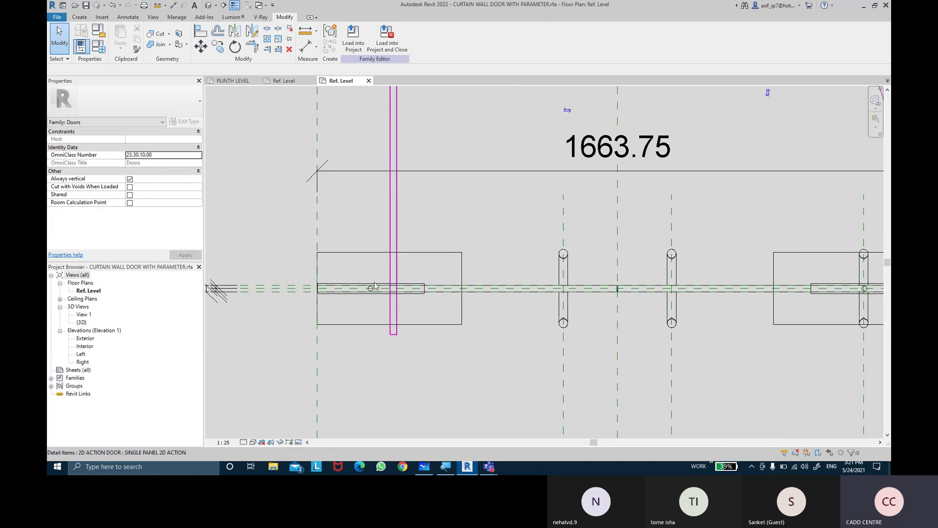
scroll(375, 295, "up", 2)
left_click(378, 295)
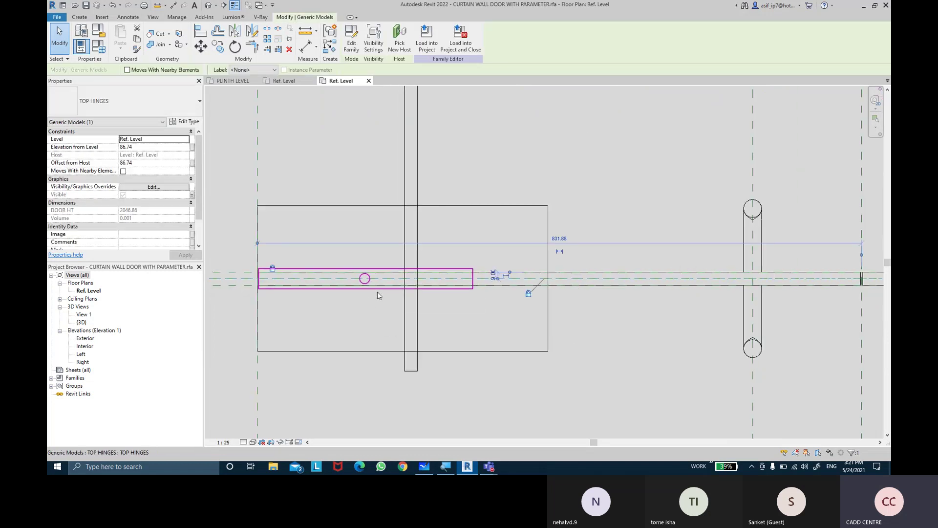
Step: Open the TOP HINGES family and its Ref. Level floor plan
left_click(351, 42)
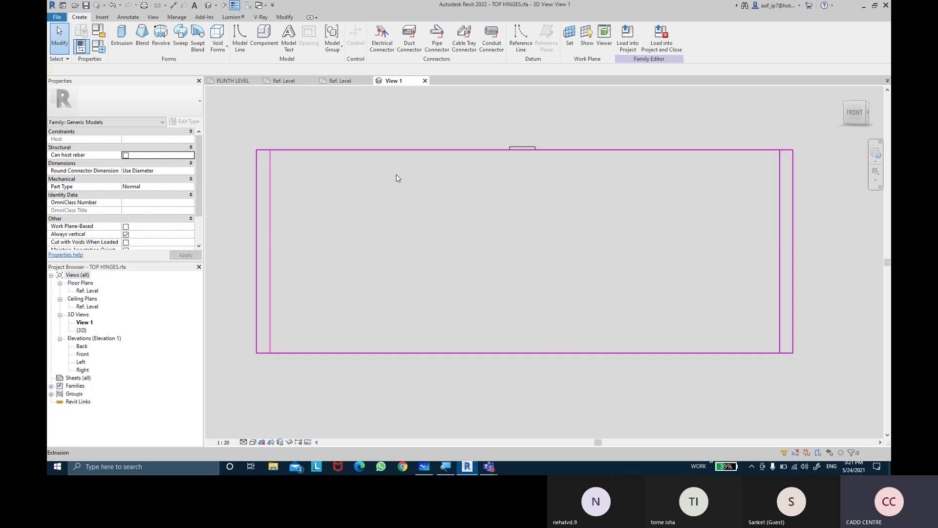
double_click(93, 291)
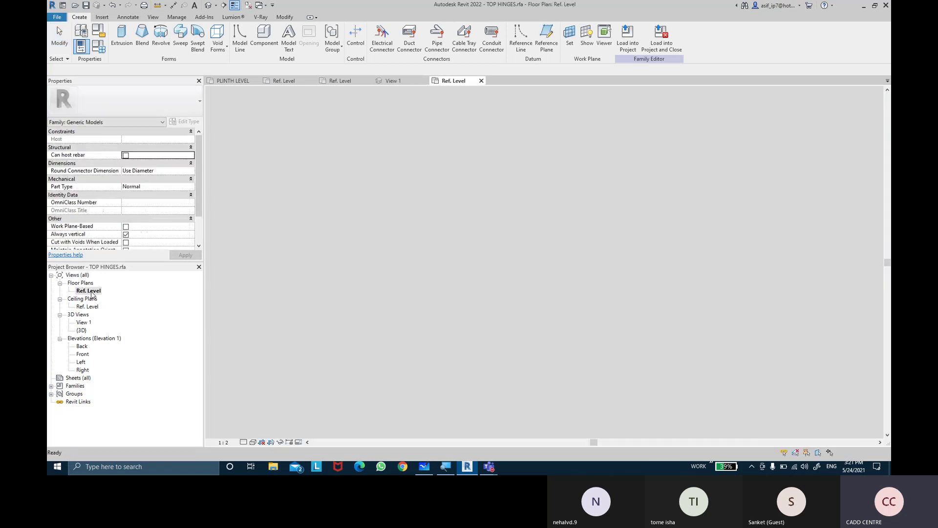
scroll(548, 354, "up", 2)
scroll(548, 354, "up", 3)
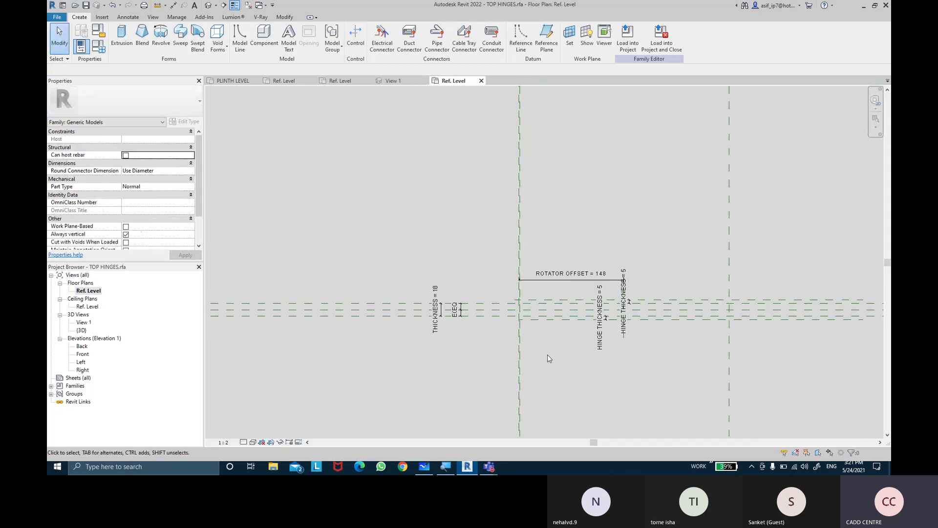
scroll(547, 354, "up", 3)
scroll(553, 345, "up", 1)
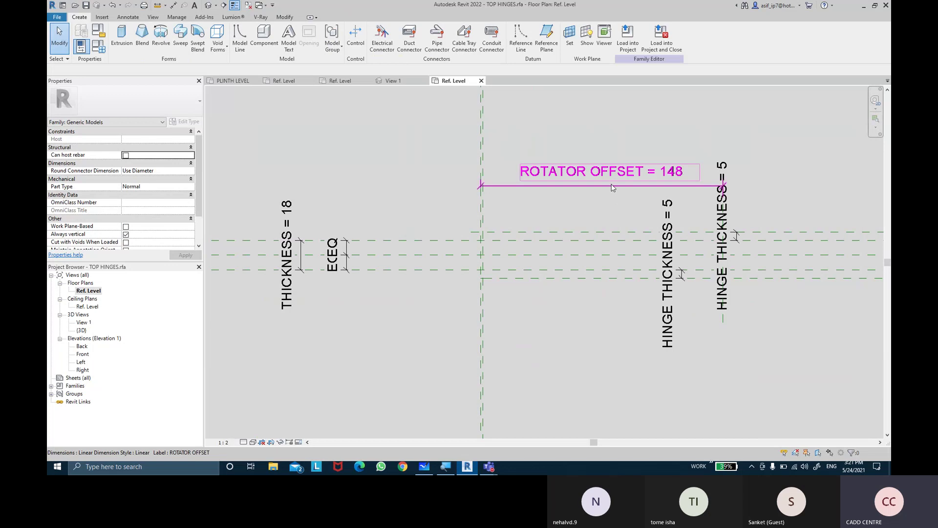
Step: Inspect the ROTATOR OFFSET and HINGE THICKNESS dimensions in the TOP HINGES plan
left_click(612, 187)
scroll(410, 193, "up", 2)
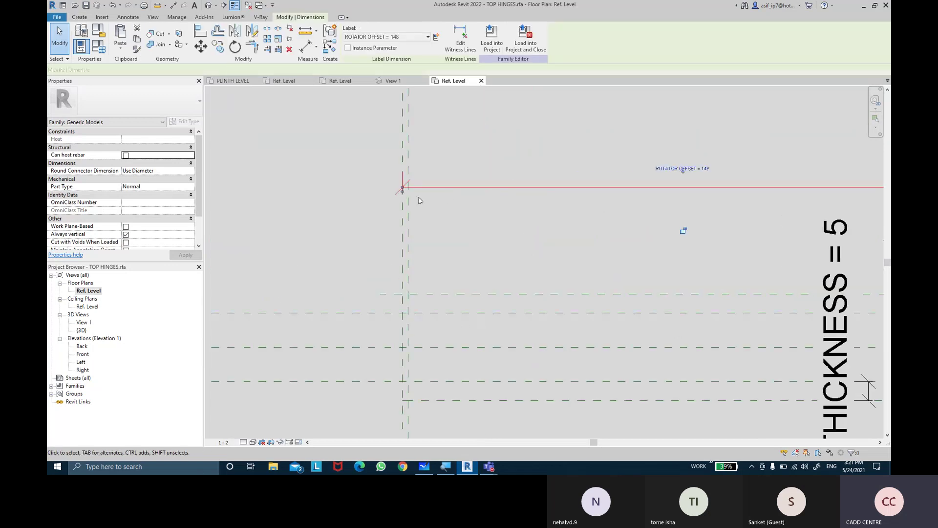
scroll(400, 190, "up", 1)
scroll(399, 190, "up", 1)
scroll(400, 191, "down", 3)
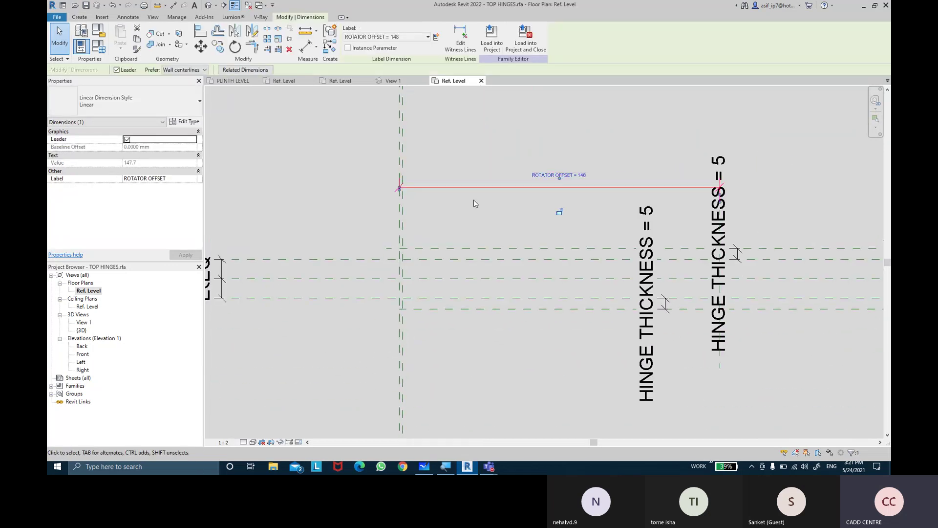
middle_click_drag(474, 199, 453, 201)
scroll(540, 211, "down", 1)
scroll(566, 130, "down", 2)
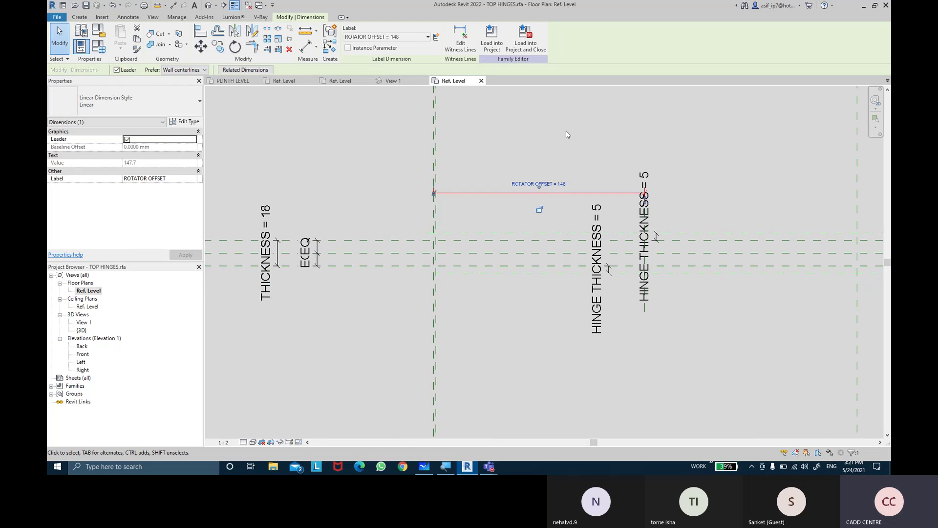
left_click(566, 131)
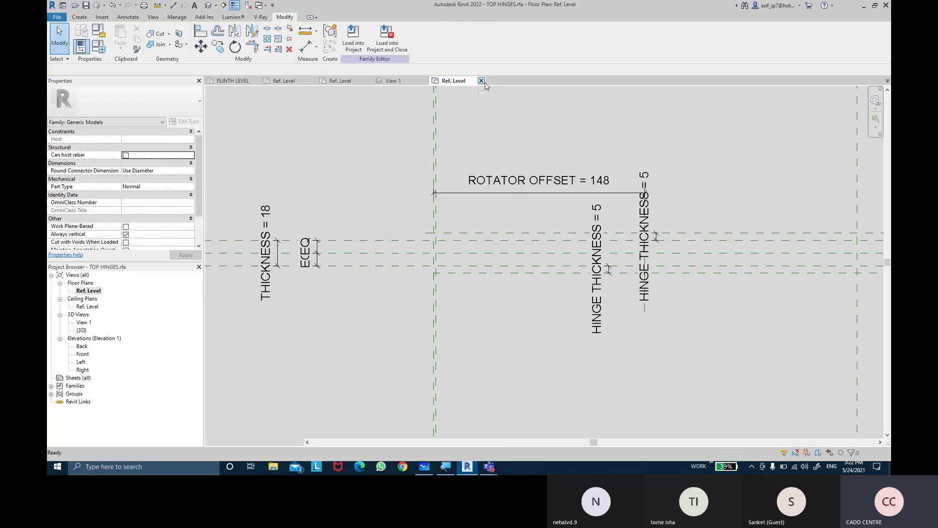
Step: Close the TOP HINGES views and discard its changes without saving
left_click(482, 81)
left_click(424, 83)
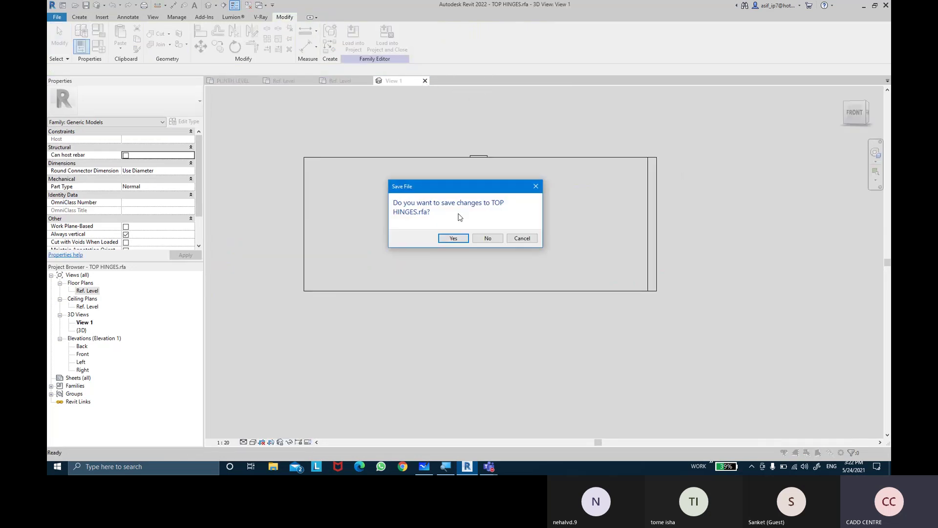
left_click(479, 242)
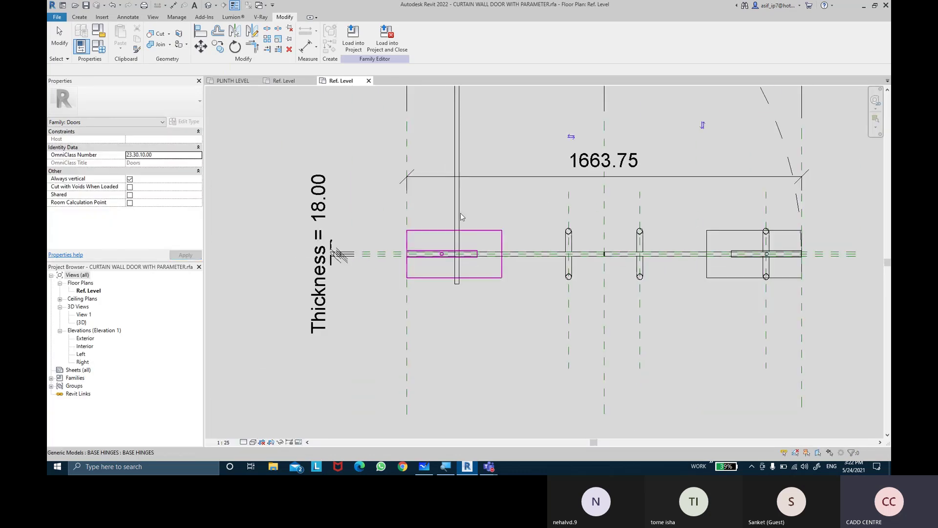
Step: In Family Types, change ROTATOR OFFSET from 147.66 to 100 and apply it
left_click(459, 213)
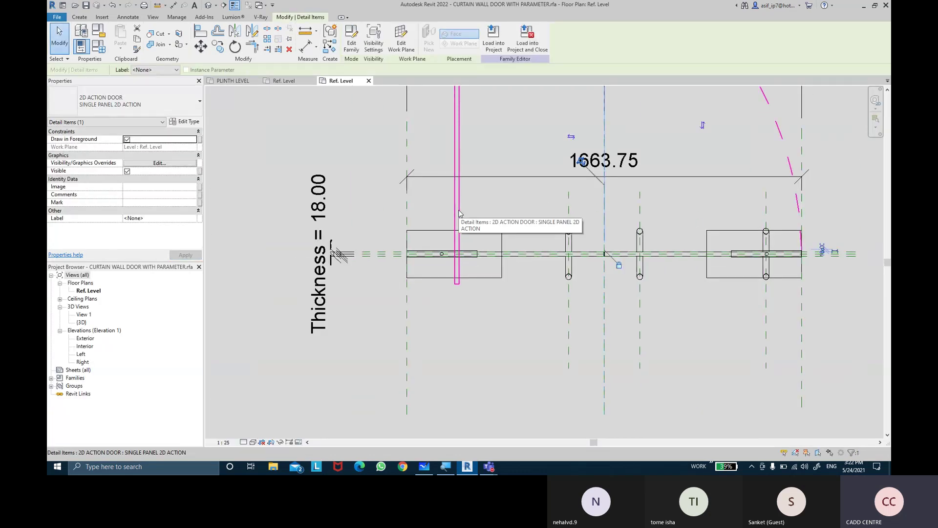
scroll(440, 274, "down", 2)
scroll(433, 293, "down", 1)
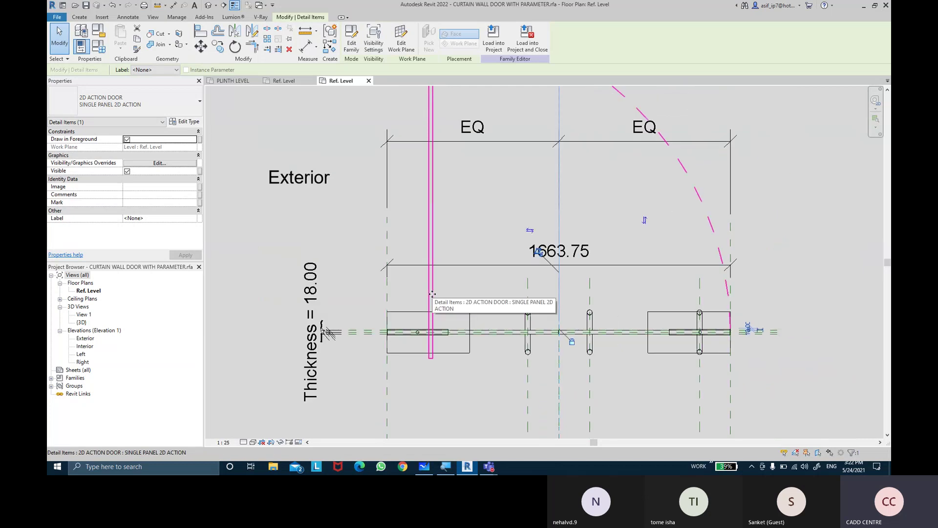
left_click(99, 45)
scroll(291, 194, "down", 4)
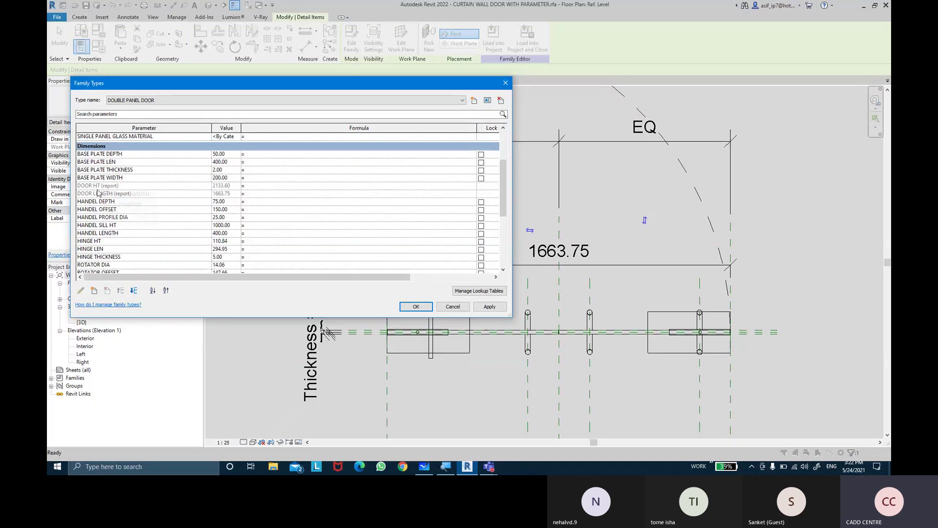
scroll(137, 230, "down", 1)
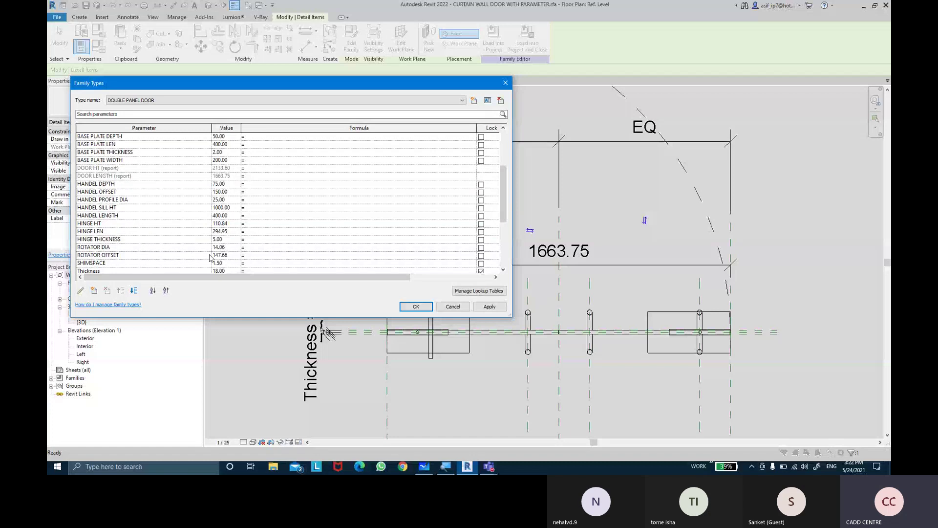
left_click(232, 255)
type("100")
key("Tab")
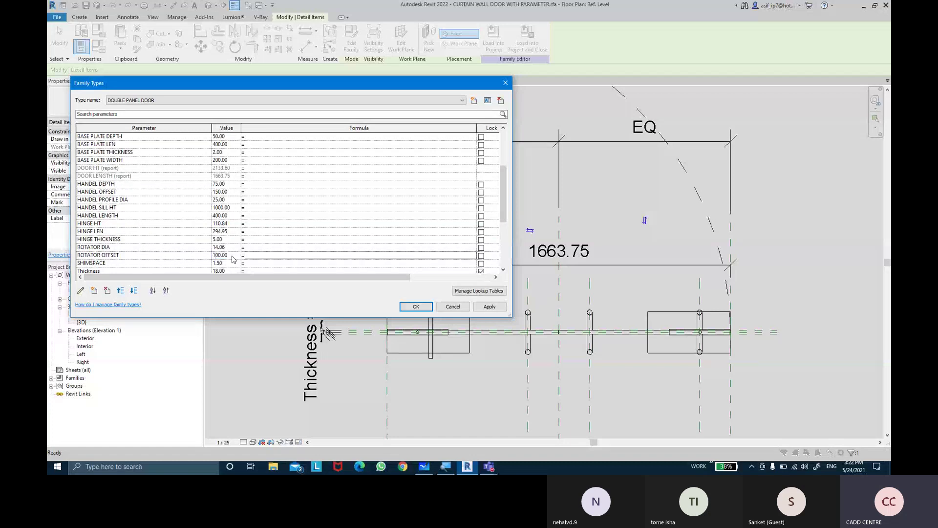
left_click(492, 306)
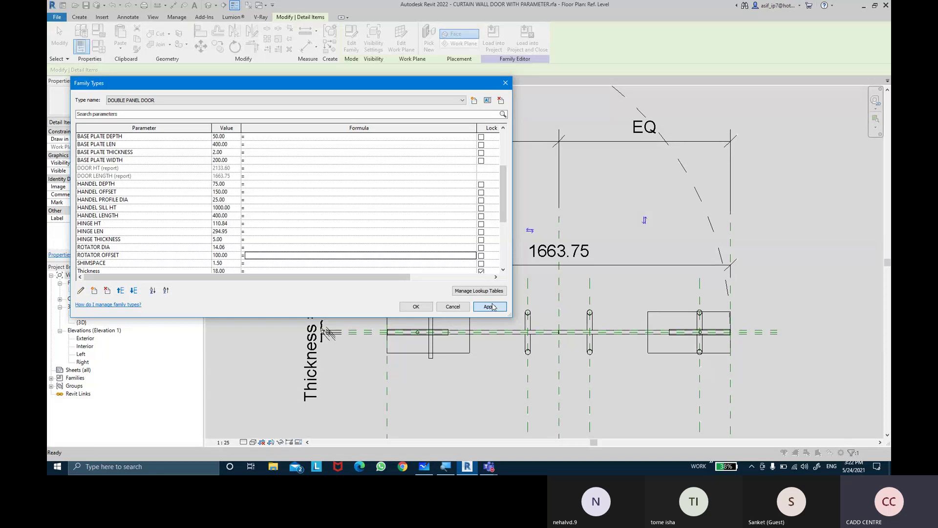
left_click(416, 307)
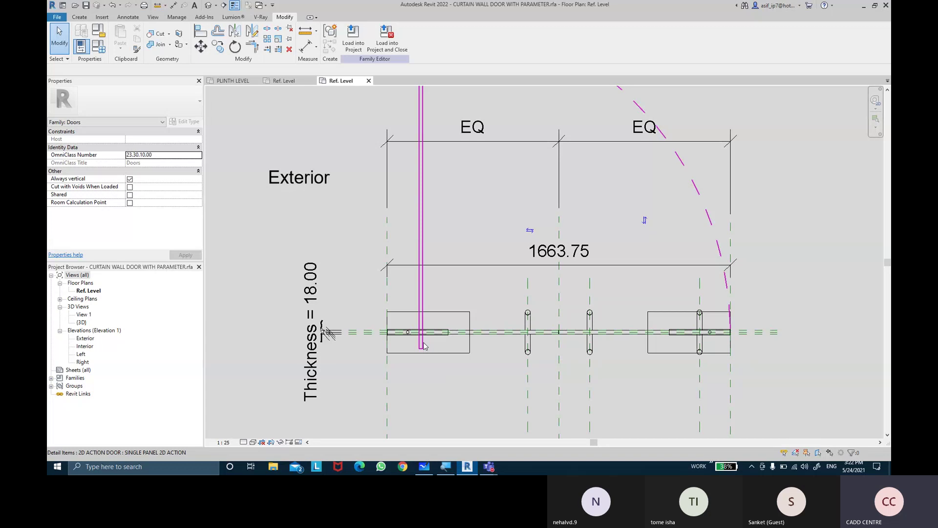
Step: Select the 2D action door item and pan to show the whole door swing
left_click(424, 346)
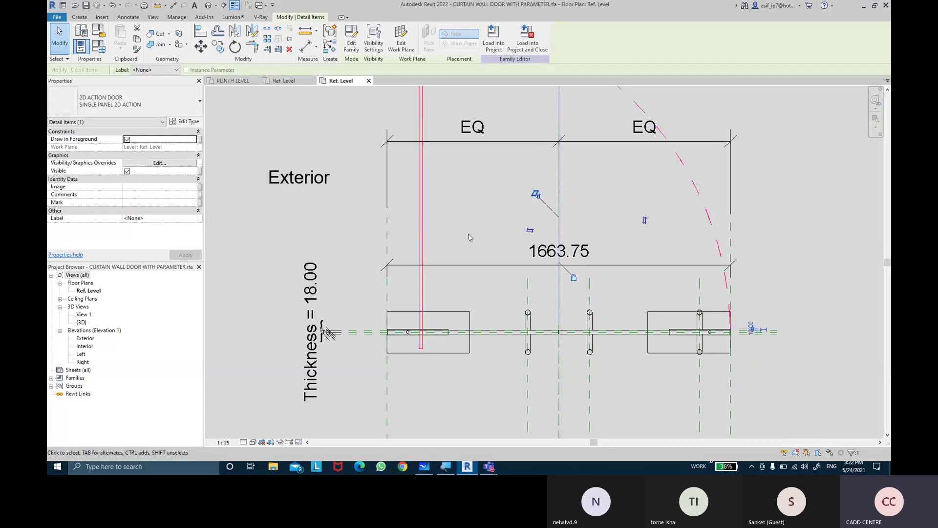
middle_click_drag(474, 240, 465, 285)
scroll(459, 283, "down", 1)
scroll(459, 282, "down", 1)
scroll(460, 283, "up", 1)
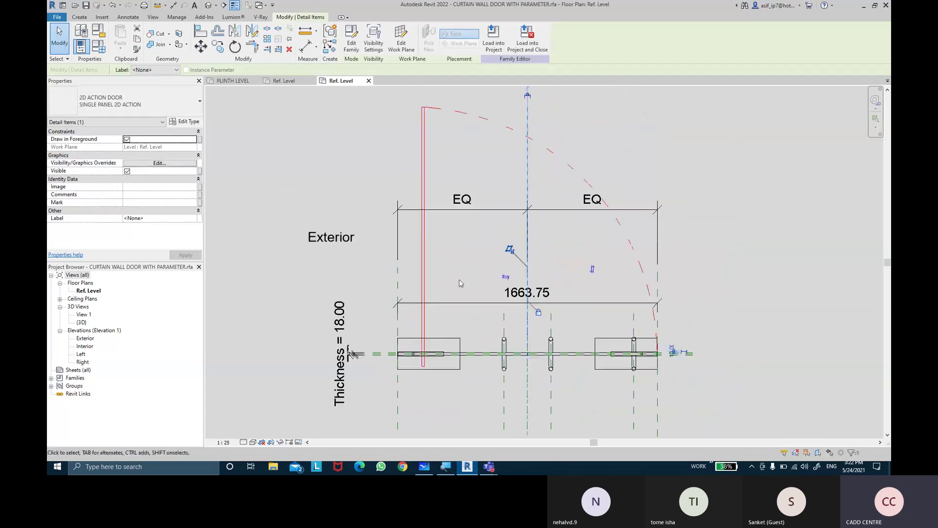
Step: On the 2D ACTION DOOR plan, check both ROTATOR OFFSET = 148 dimensions
left_click(286, 83)
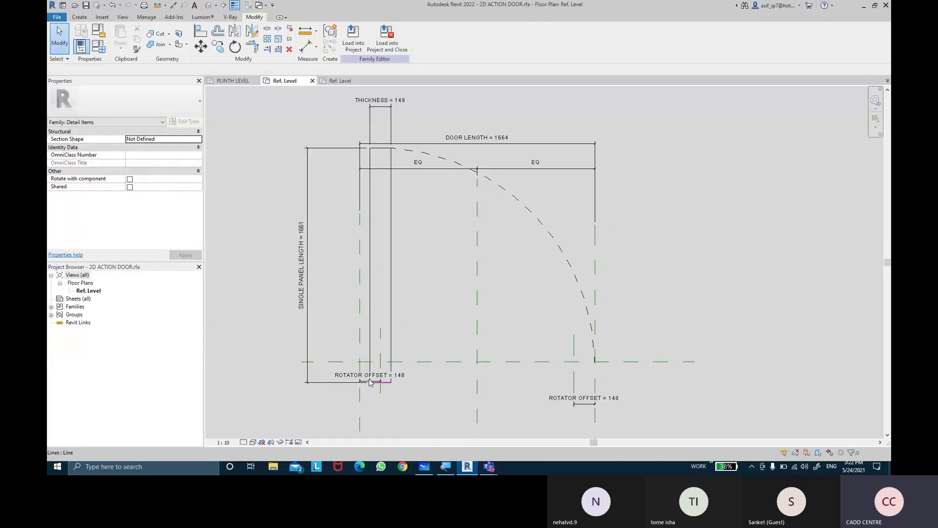
scroll(370, 383, "up", 2)
left_click(370, 382)
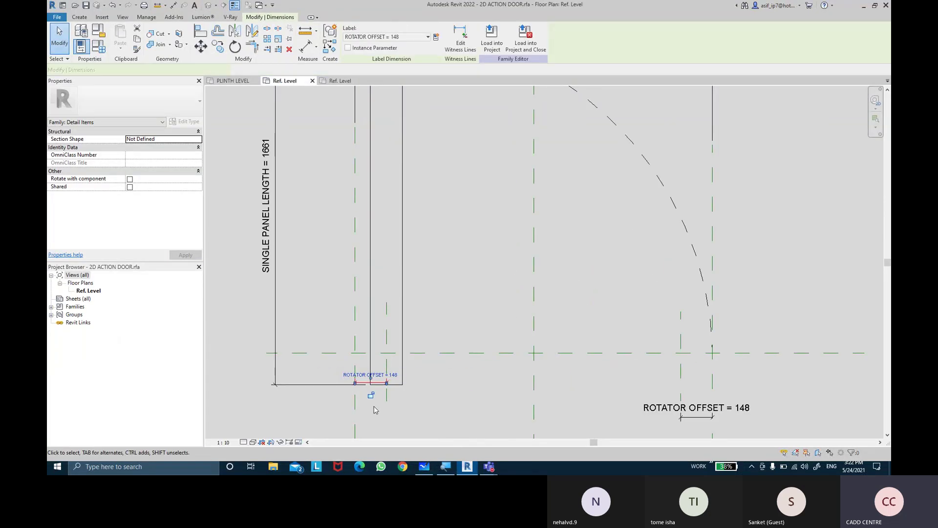
left_click(718, 418)
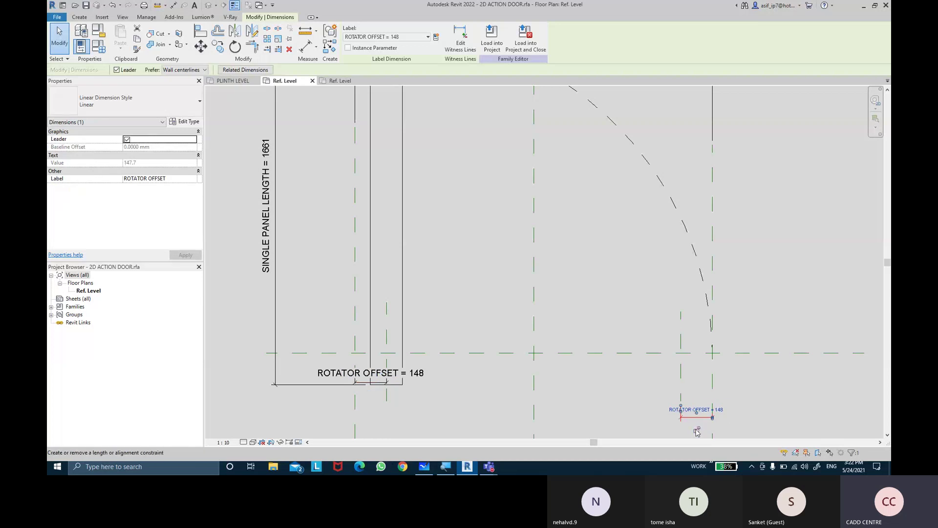
left_click(756, 408)
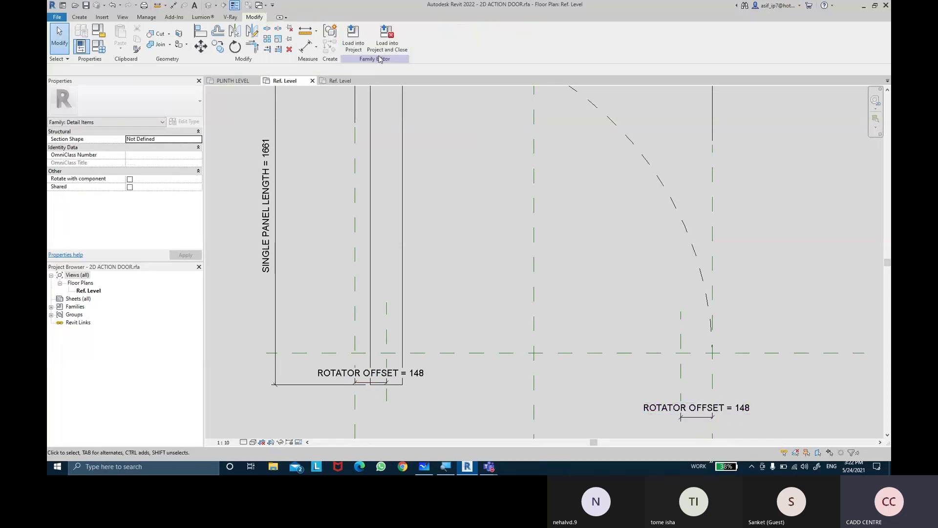
Step: Reload 2D ACTION DOOR into CURTAIN WALL DOOR WITH PARAMETER, overwriting the existing version
left_click(353, 35)
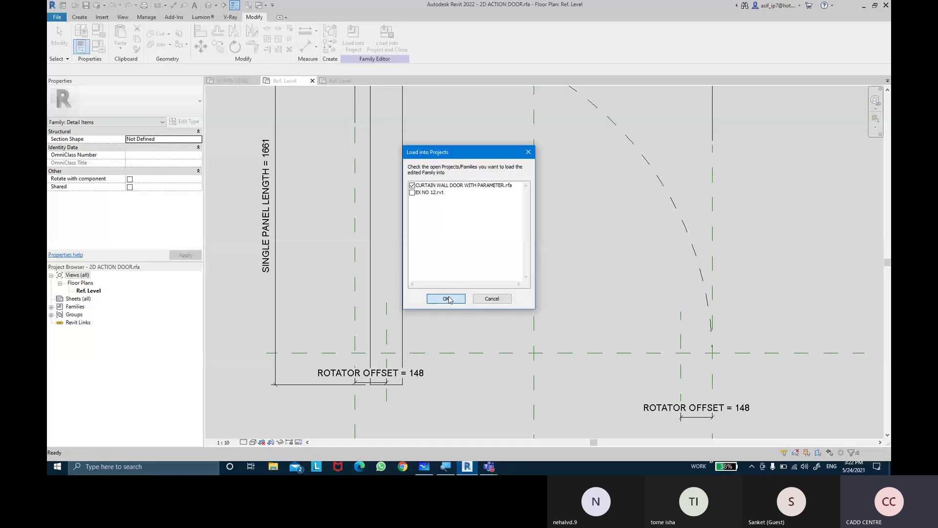
left_click(447, 295)
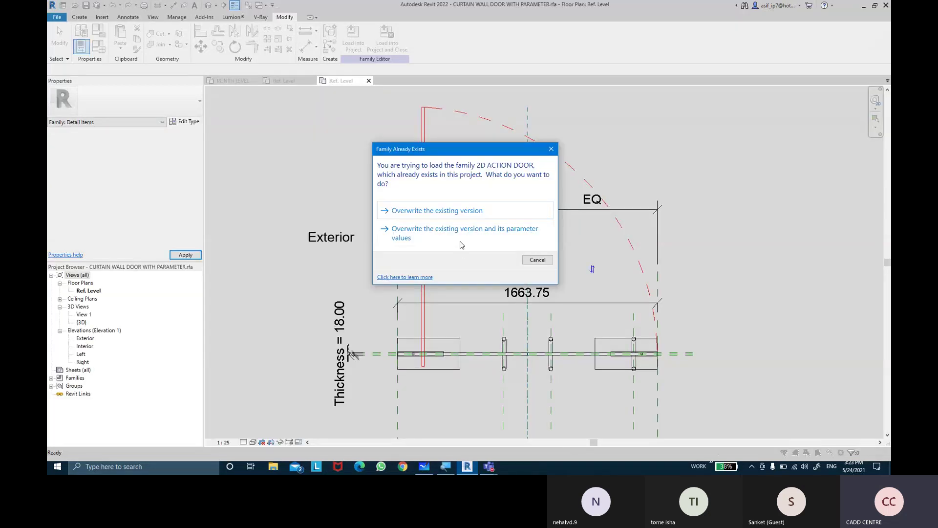
left_click(462, 243)
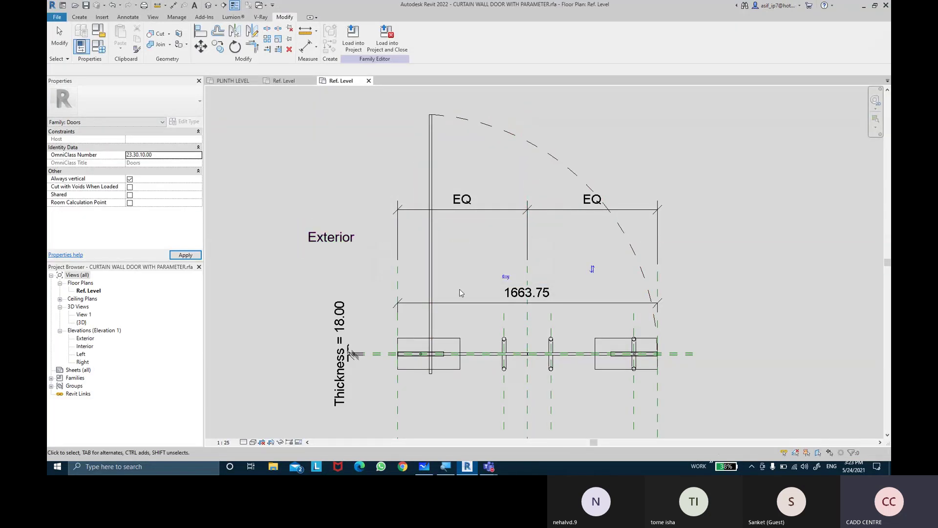
left_click(425, 321)
scroll(465, 407, "up", 2)
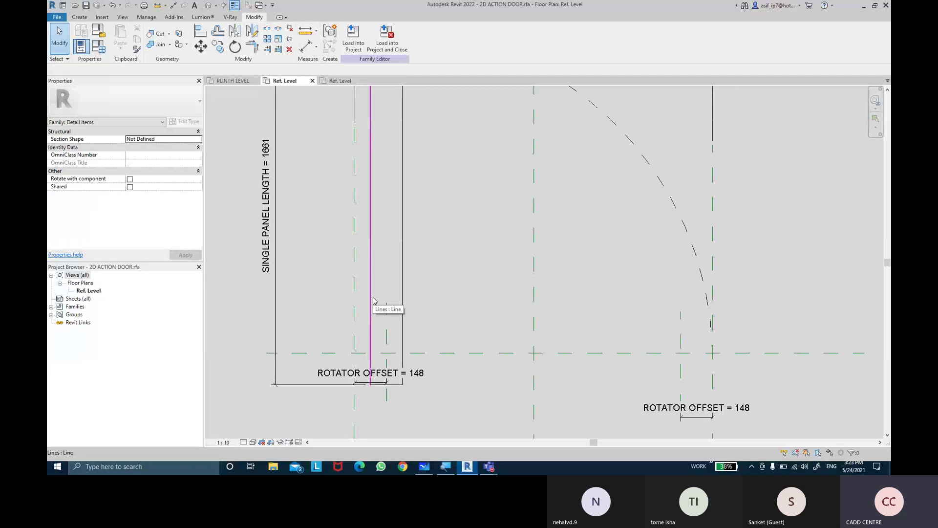
Step: Rotate the four door panel outline lines about 59° around the reference-plane intersection
key("Tab")
left_click(373, 300)
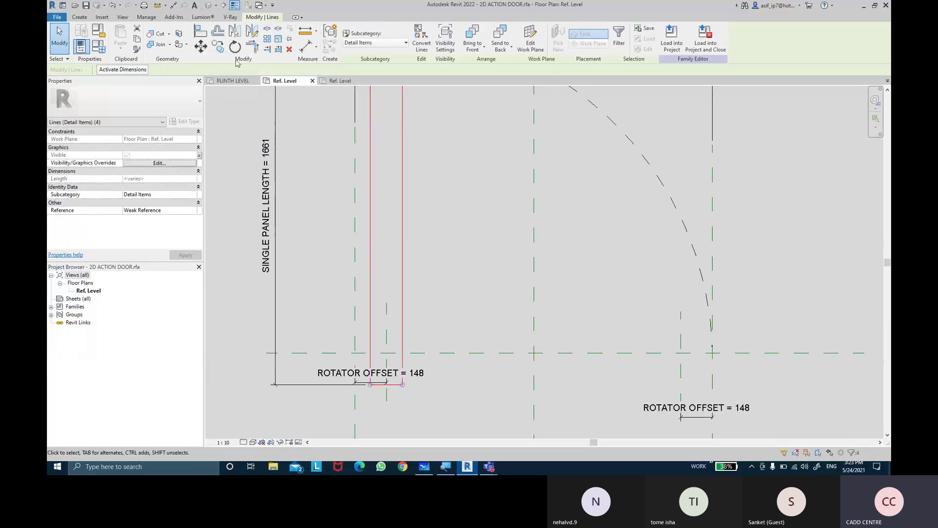
left_click(235, 47)
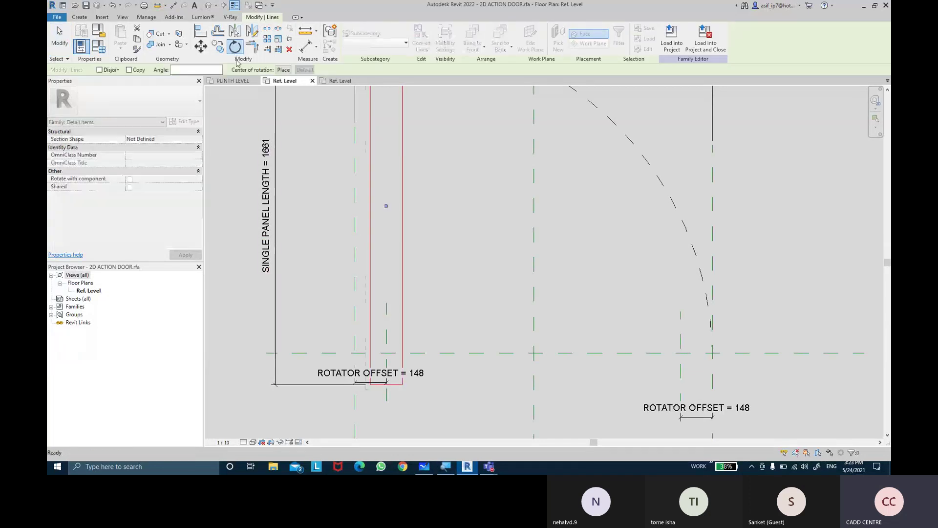
left_click(283, 70)
left_click(387, 353)
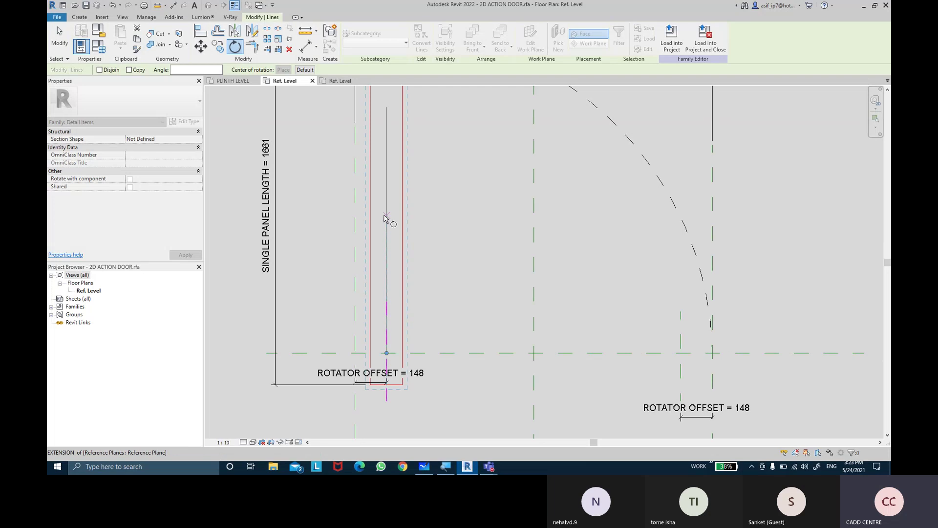
left_click(386, 219)
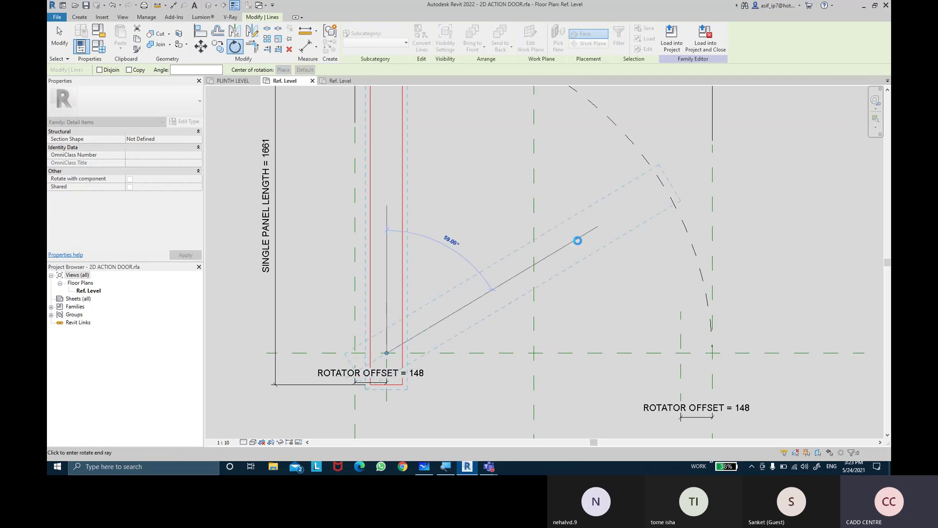
left_click(578, 240)
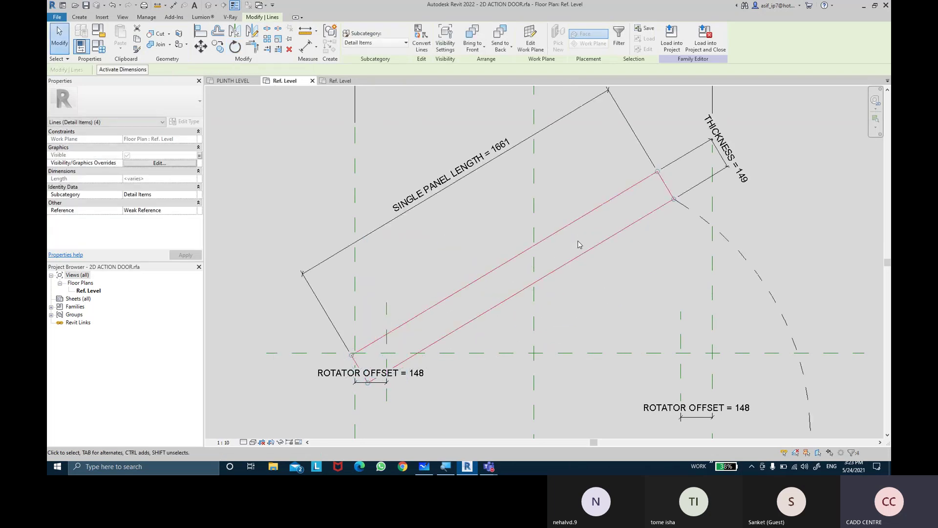
scroll(578, 245, "down", 2)
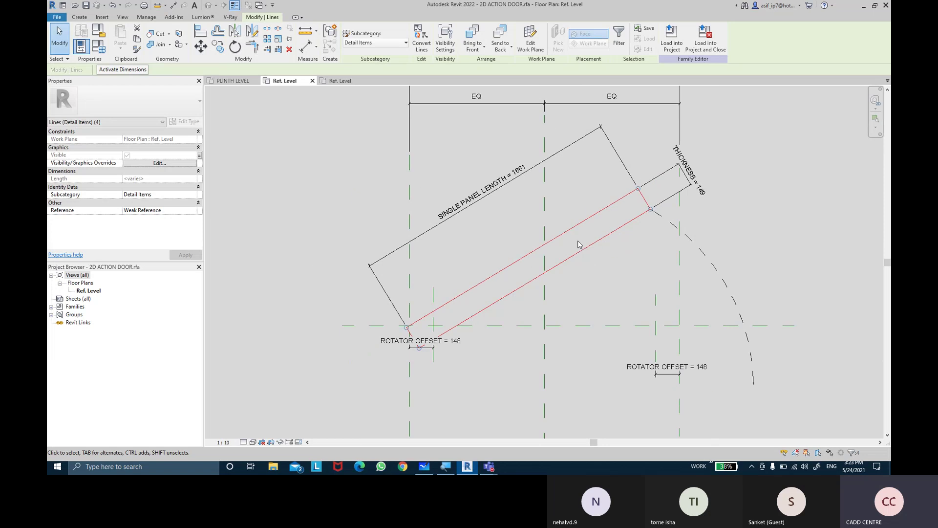
scroll(578, 245, "up", 2)
left_click(578, 244)
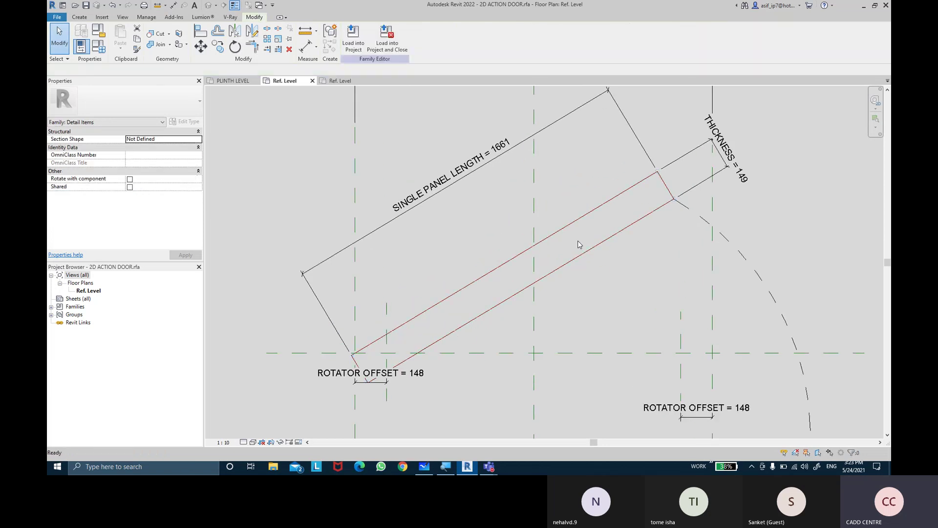
middle_click_drag(578, 256, 577, 275)
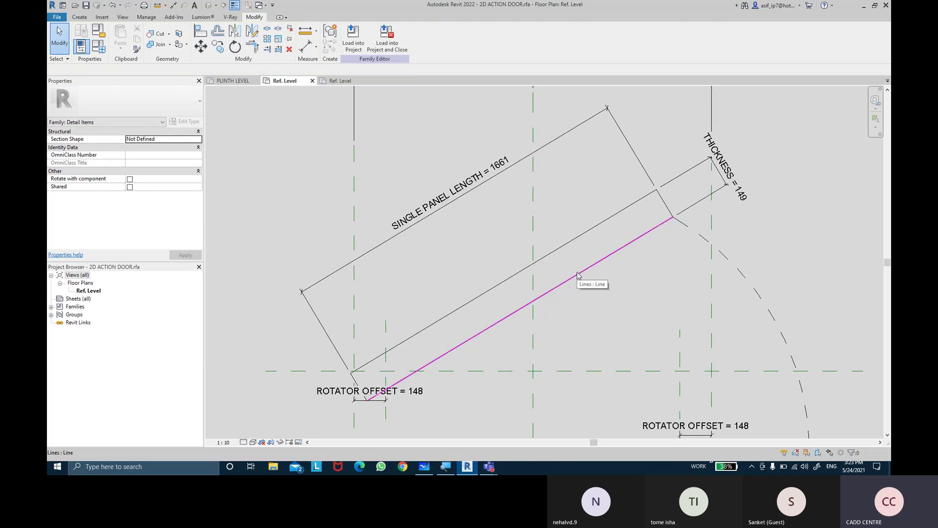
scroll(615, 249, "down", 2)
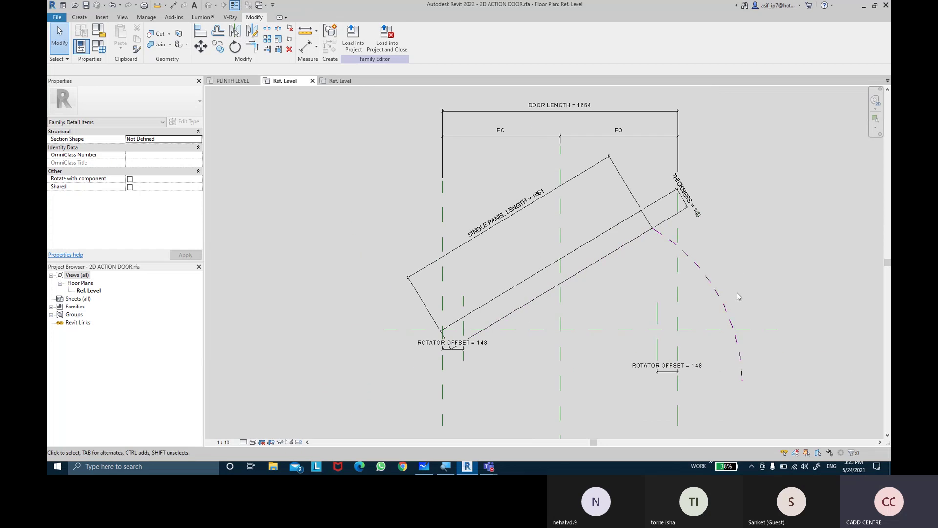
Step: Select the dashed door-swing arc and delete it
left_click(743, 368)
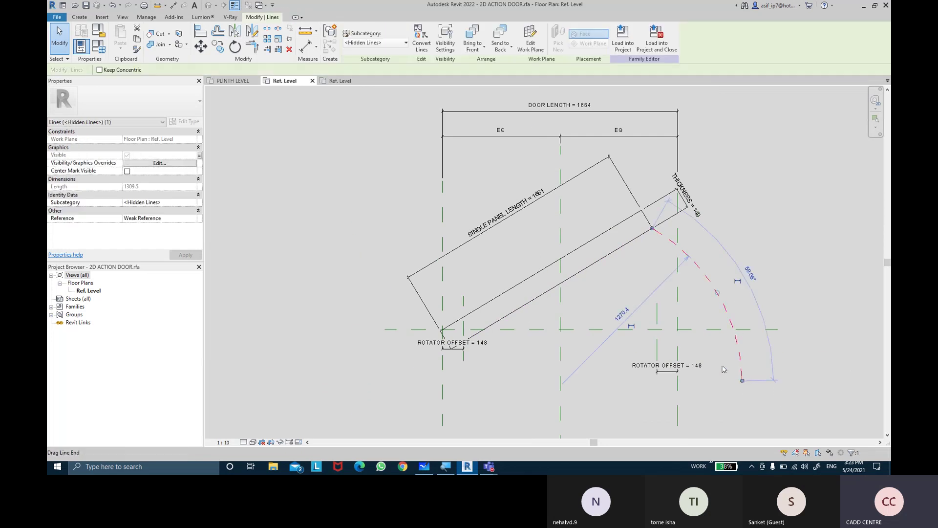
left_click_drag(724, 369, 679, 336)
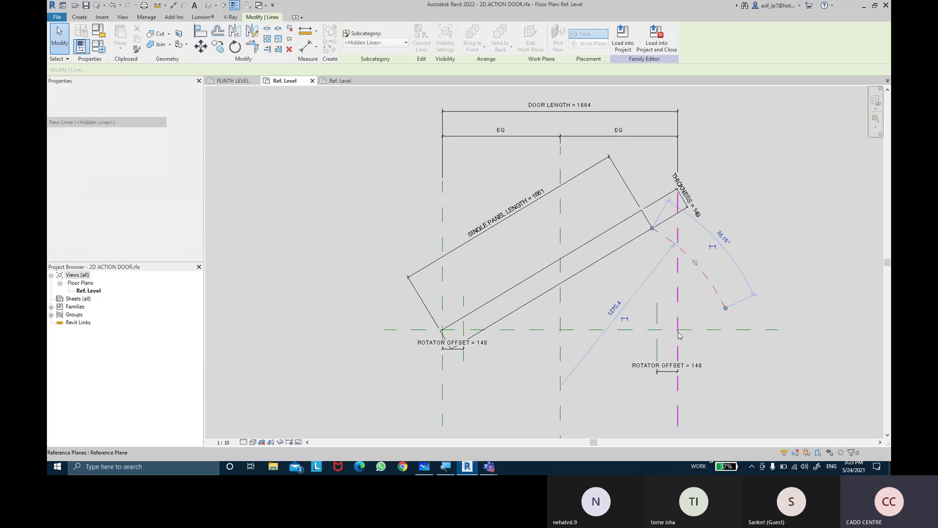
key("Delete")
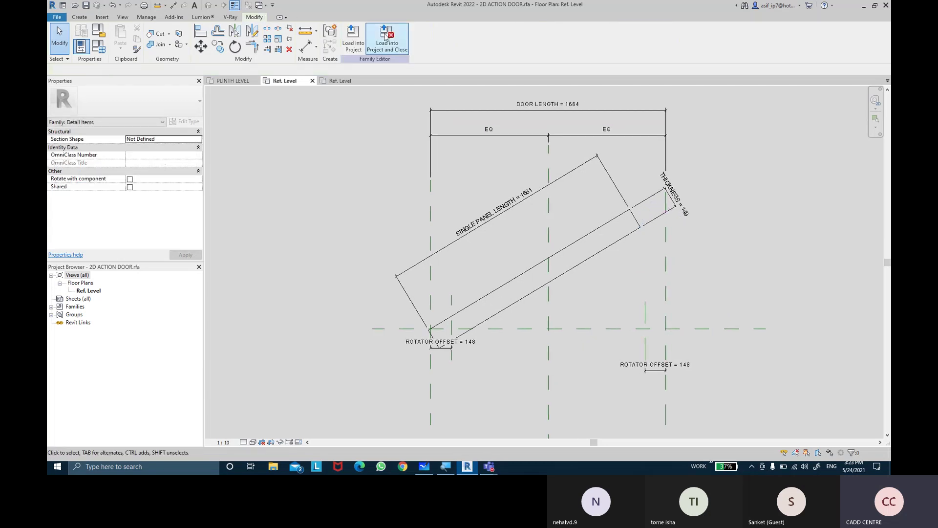
Step: Load the rotated door into CURTAIN WALL DOOR WITH PARAMETER, overwriting version and parameter values
left_click(357, 39)
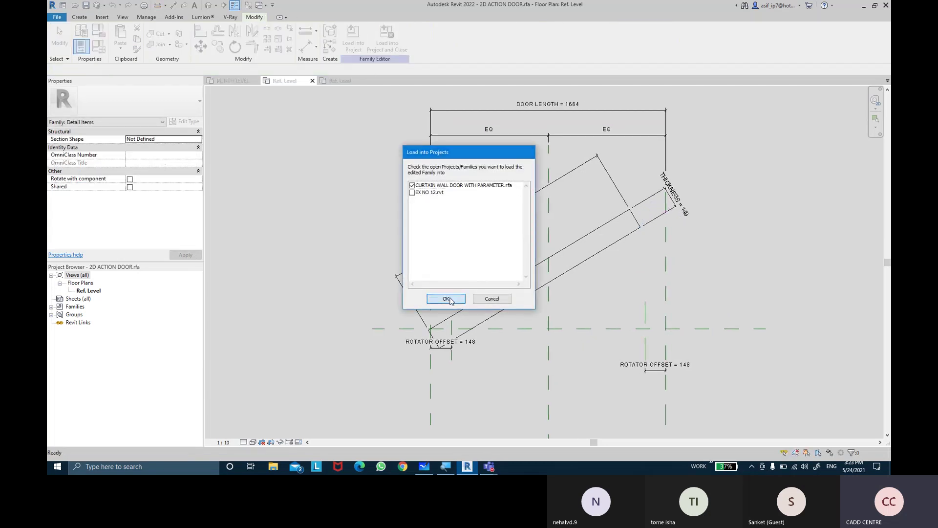
left_click(446, 298)
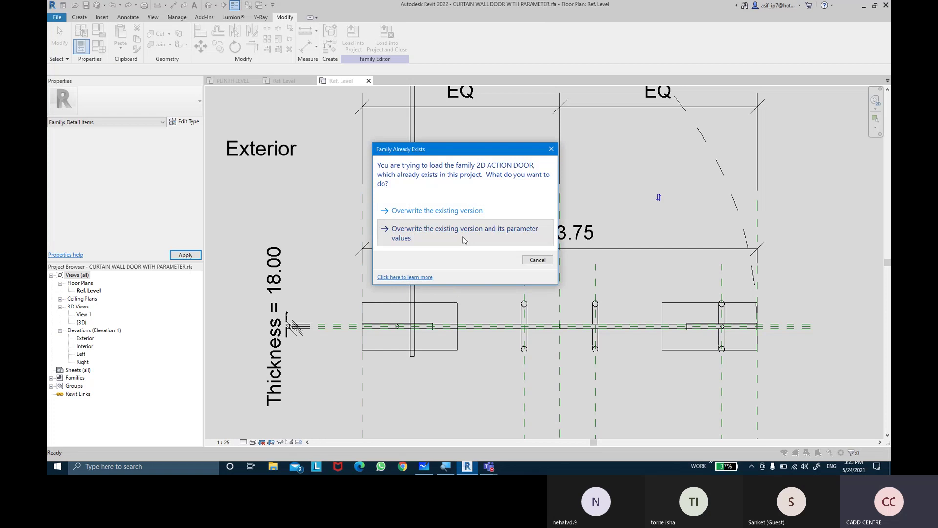
left_click(463, 233)
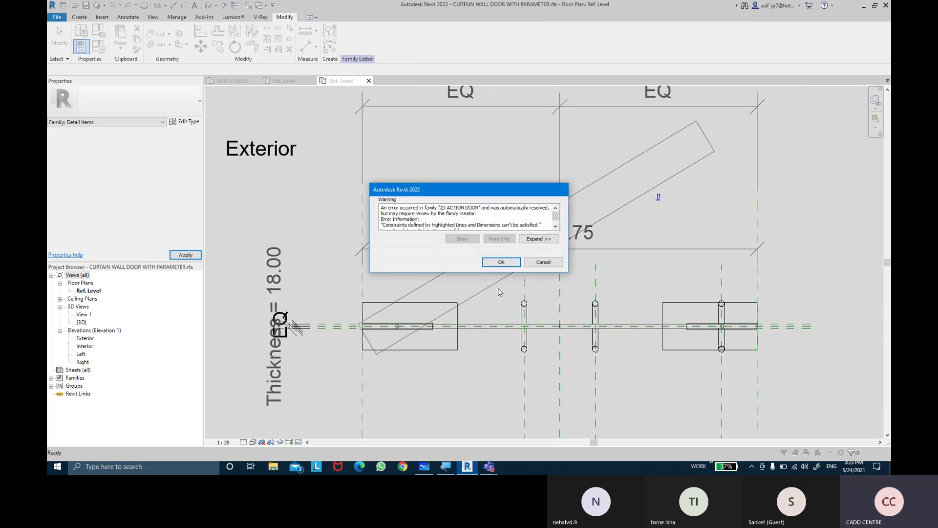
left_click(501, 262)
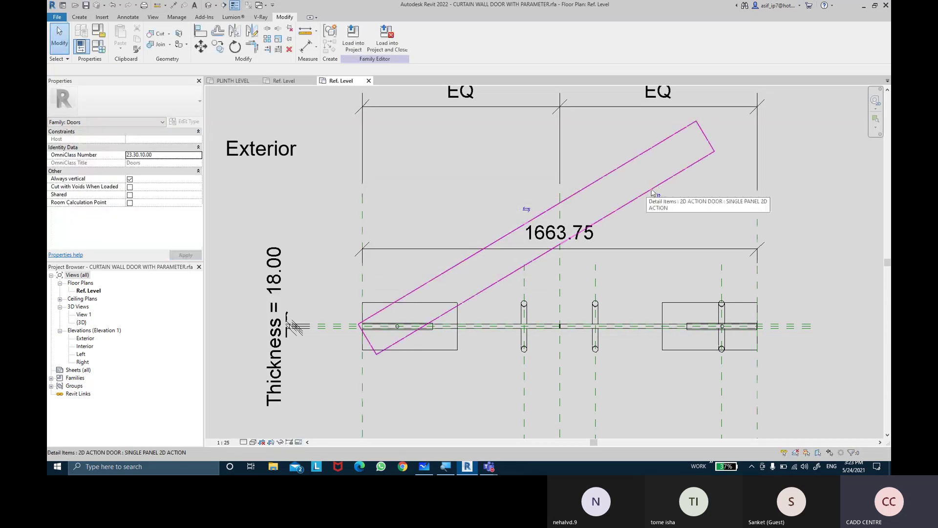
Step: Check the loaded door panel's type parameters, then return to the 2D ACTION DOOR plan
left_click(651, 191)
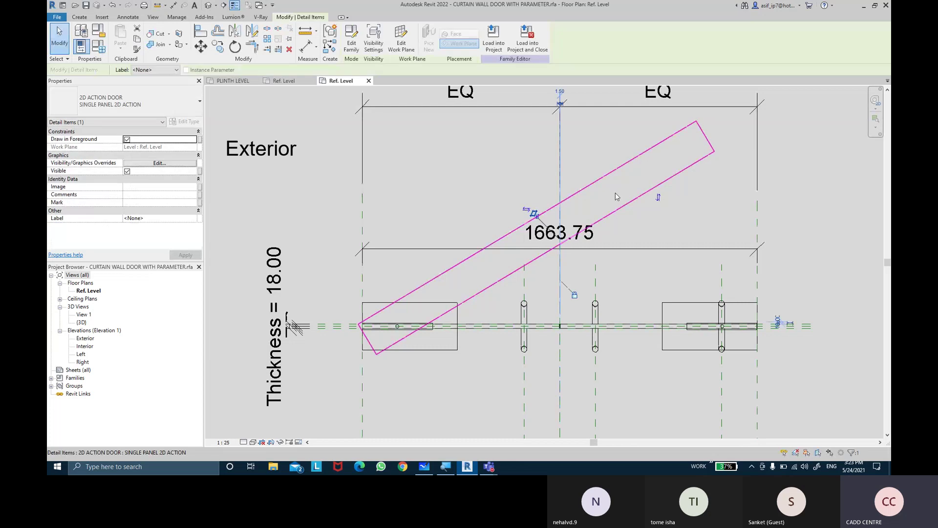
left_click(538, 217)
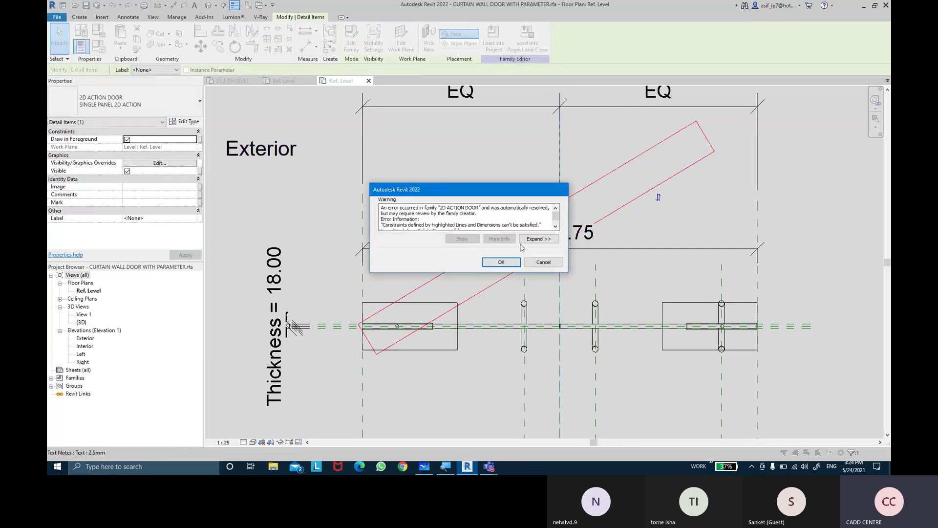
left_click(508, 262)
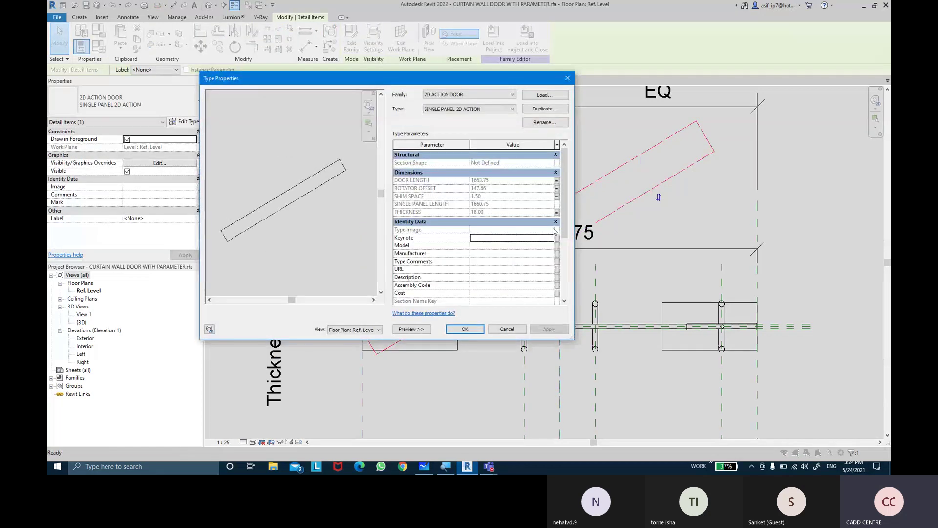
left_click(499, 331)
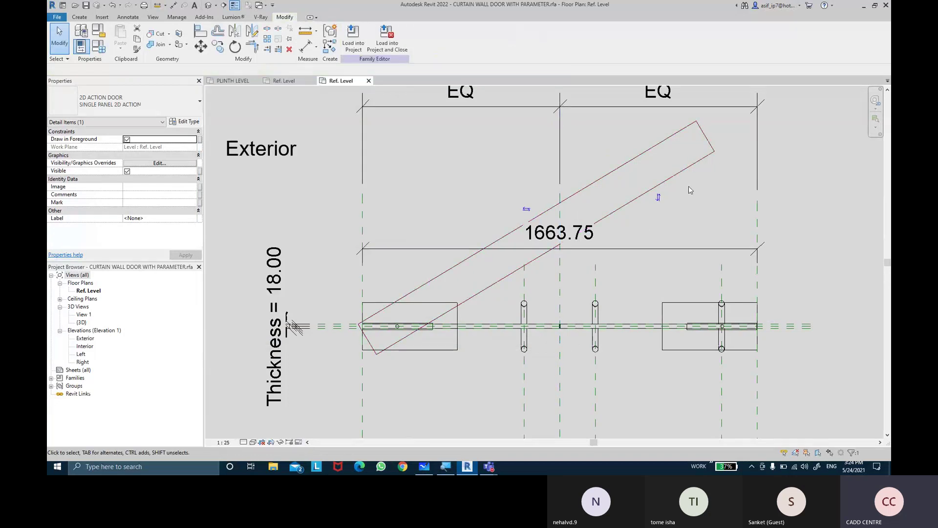
left_click(289, 81)
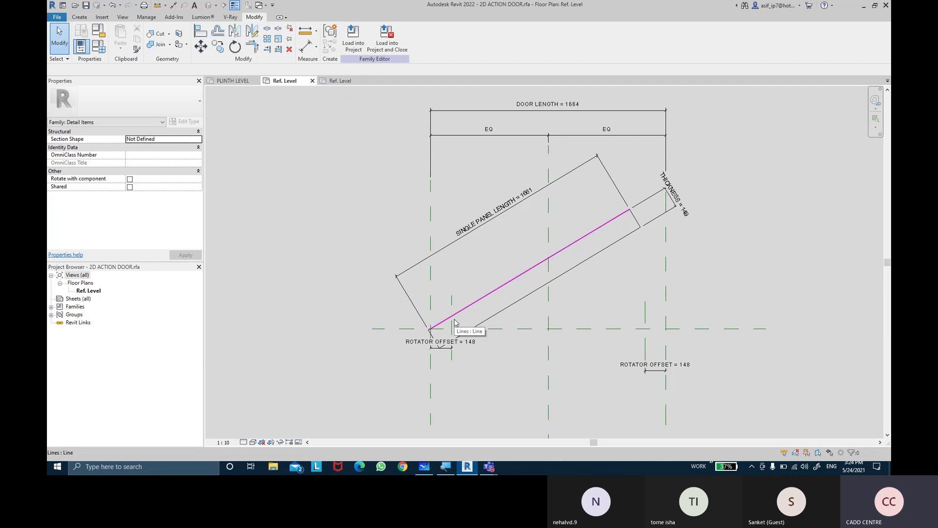
Step: Review the rotated panel, then close the 2D ACTION DOOR family via the save prompt
scroll(738, 176, "up", 2)
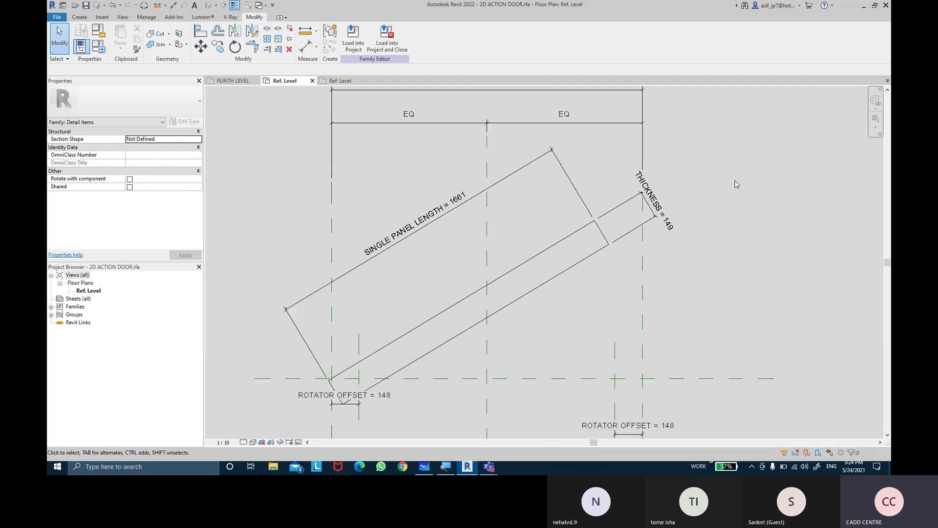
middle_click_drag(727, 204, 736, 178)
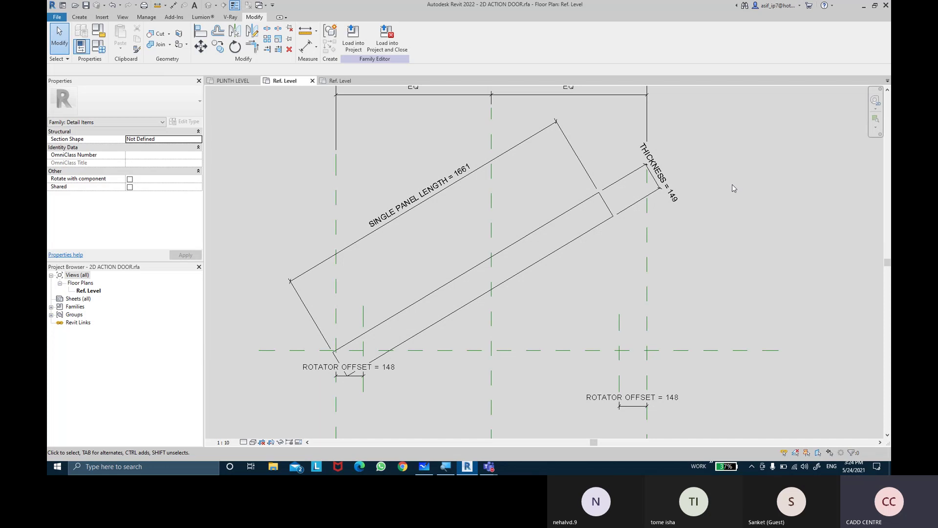
middle_click_drag(732, 190, 735, 199)
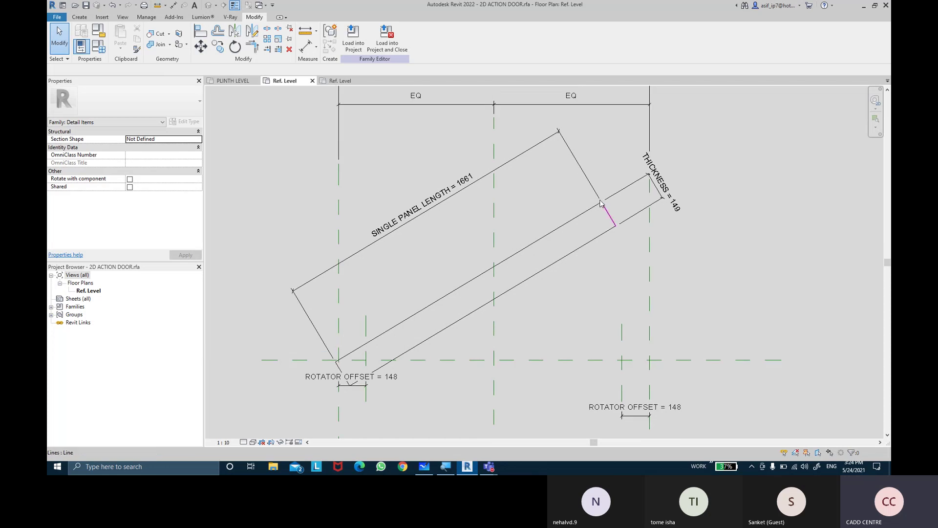
mouse_move(340, 81)
left_click(312, 80)
left_click(488, 238)
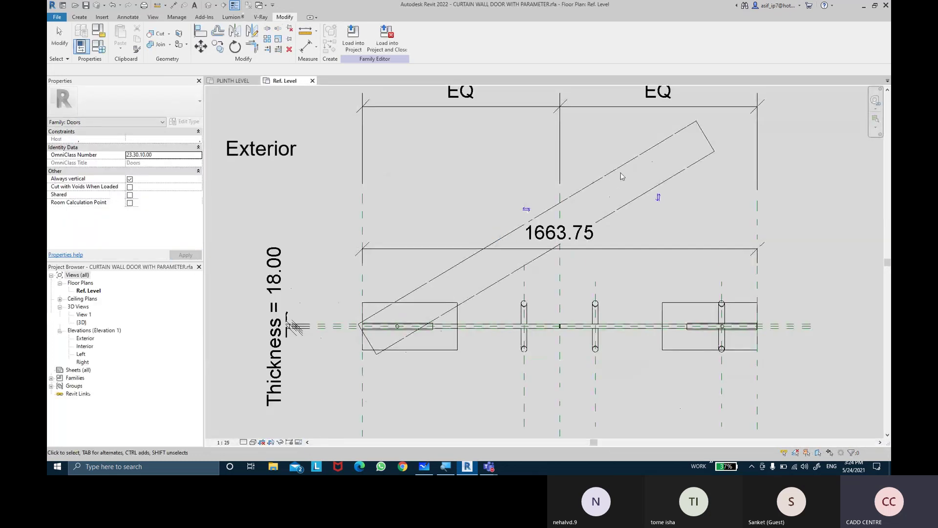
Step: Delete the nested rotated 2D action door panel from the plan
left_click(628, 165)
key("Delete")
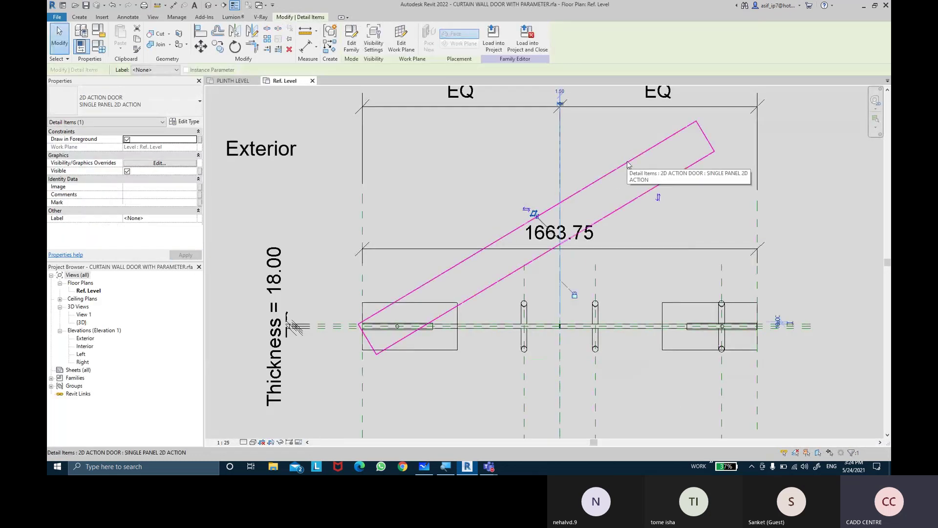
middle_click_drag(627, 165, 577, 160)
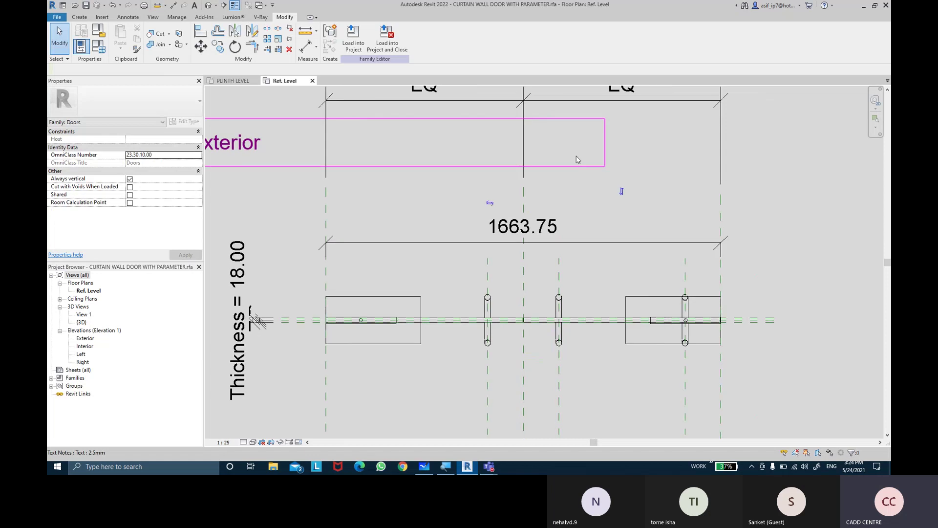
Step: Switch the family's current type to SINGLE PANEL DOOR
left_click(99, 47)
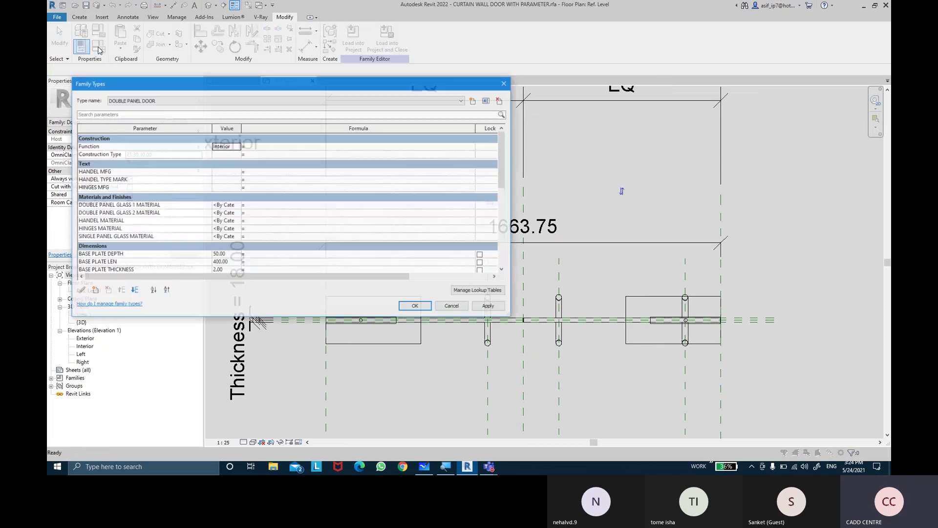
left_click(168, 101)
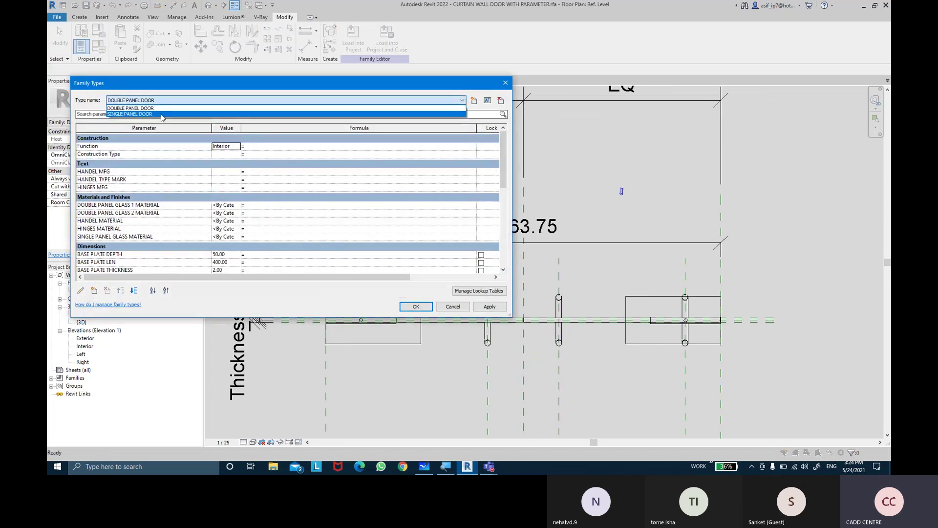
left_click(162, 116)
key("Down")
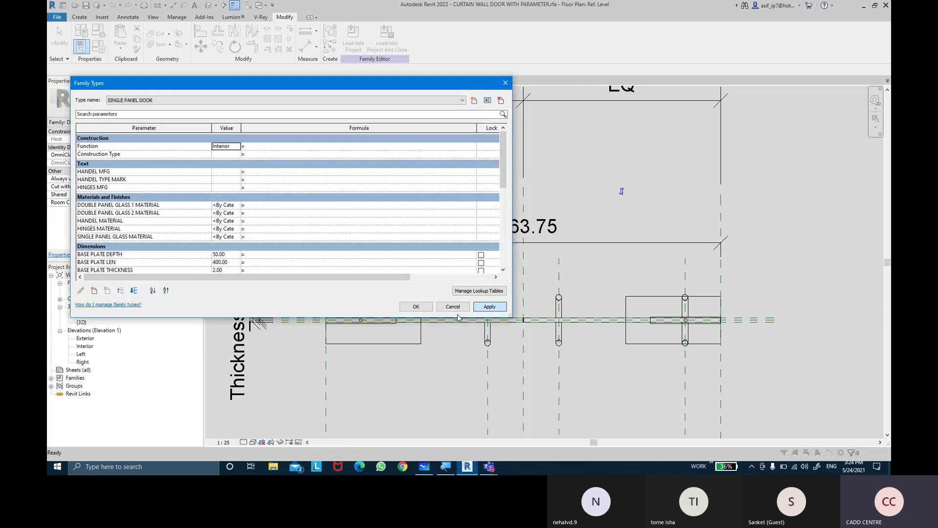
left_click(325, 231)
left_click(415, 307)
mouse_move(447, 184)
middle_mouse_down()
mouse_move(469, 196)
mouse_move(468, 206)
middle_mouse_up()
Step: Delete the 1663.75 panel-length dimension
left_click(428, 253)
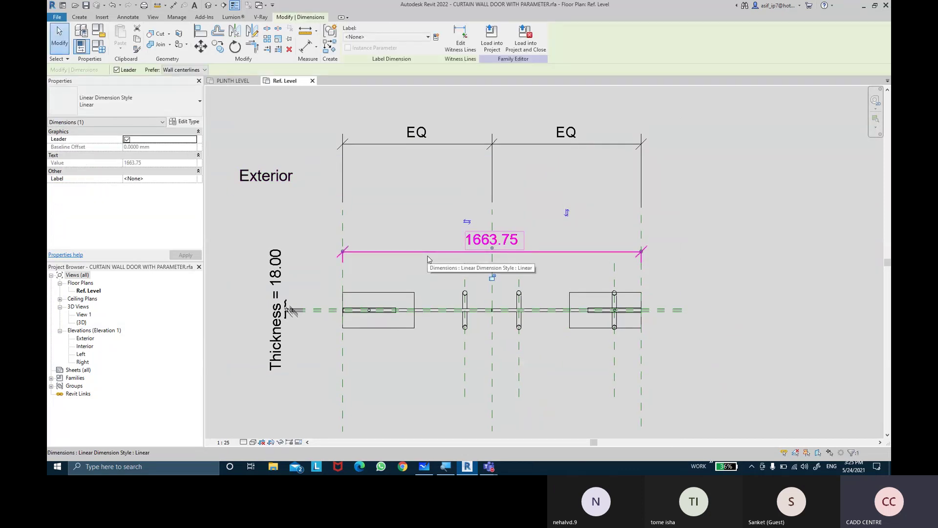
key("Delete")
middle_click_drag(412, 247, 396, 233)
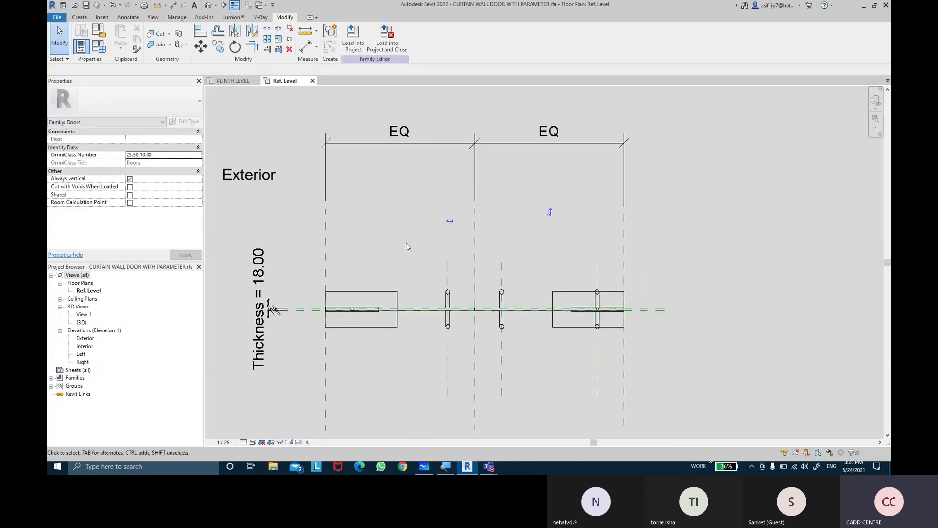
left_click(315, 169)
left_click(82, 22)
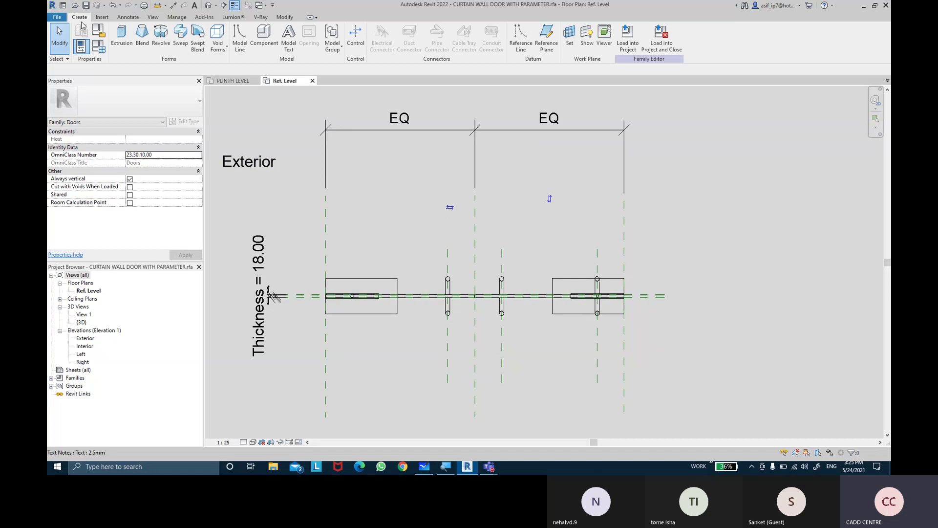
Step: Start a rectangular symbolic line with its first corner at the glass panel end
left_click(129, 19)
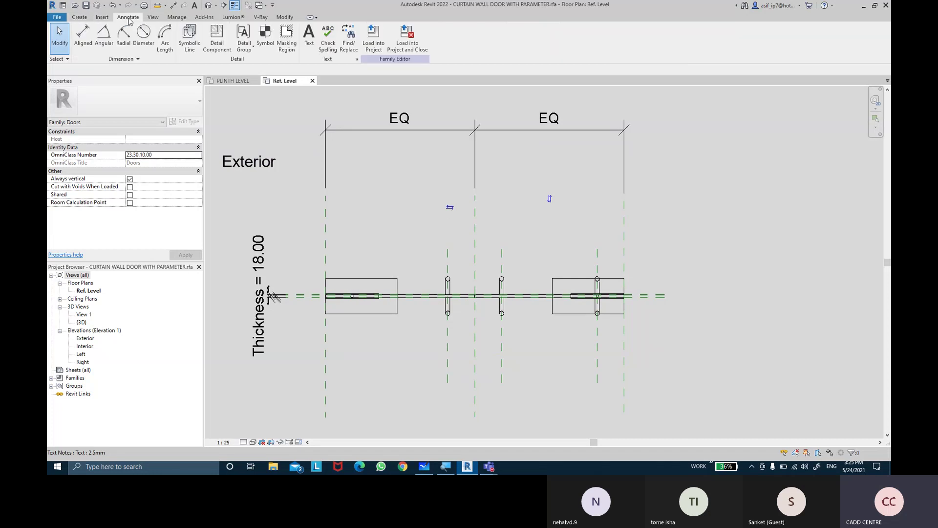
left_click(190, 44)
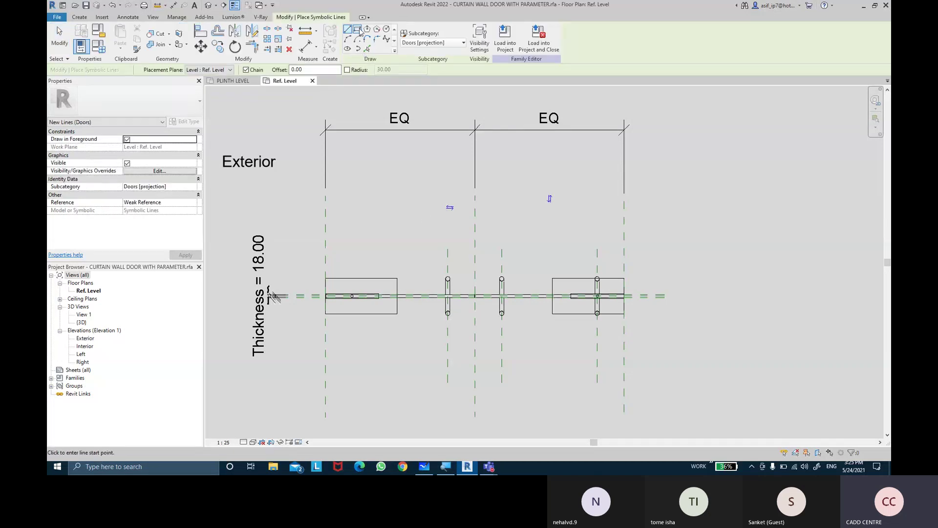
left_click(358, 30)
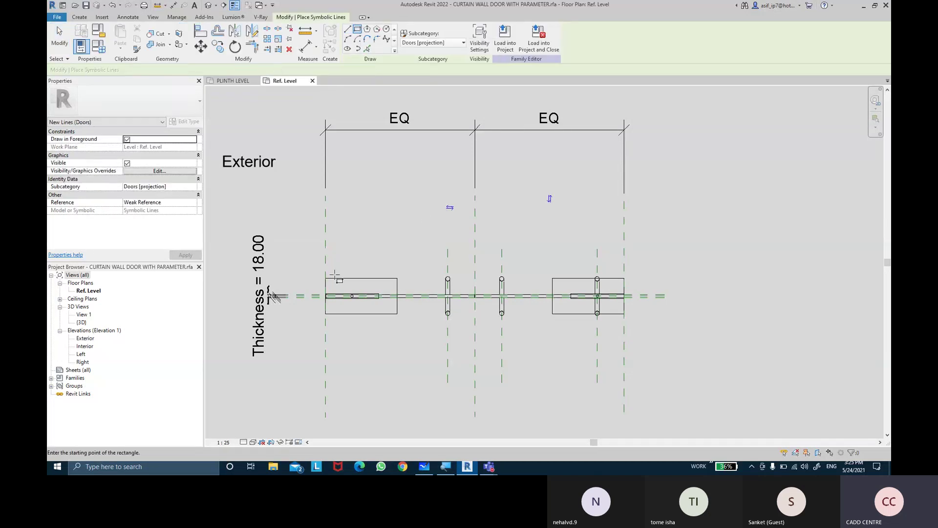
scroll(335, 276, "up", 2)
scroll(328, 309, "up", 3)
scroll(318, 274, "up", 2)
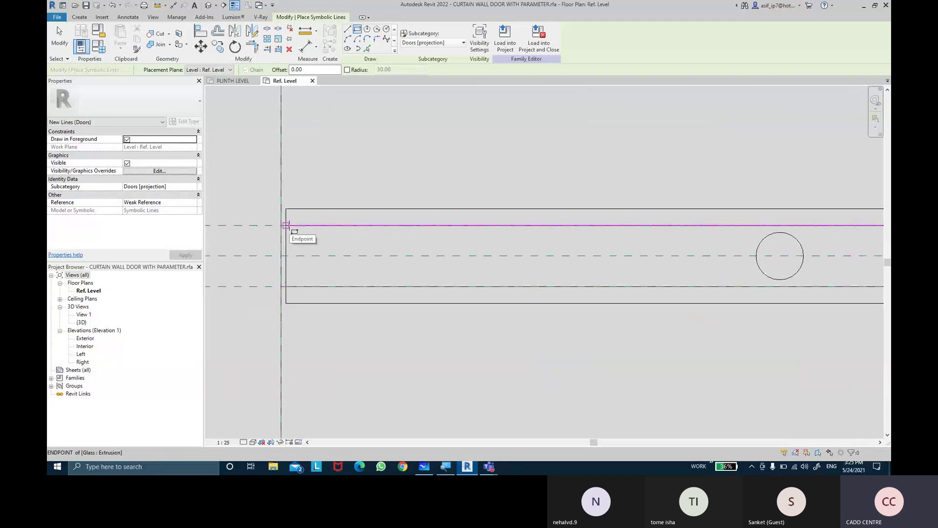
left_click(286, 225)
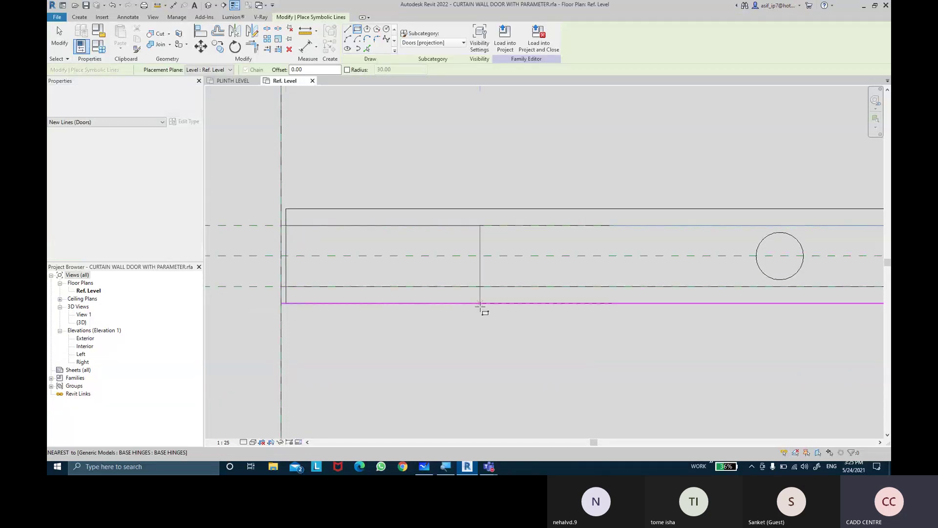
scroll(482, 309, "down", 2)
scroll(577, 289, "down", 2)
scroll(655, 277, "up", 2)
scroll(488, 266, "up", 2)
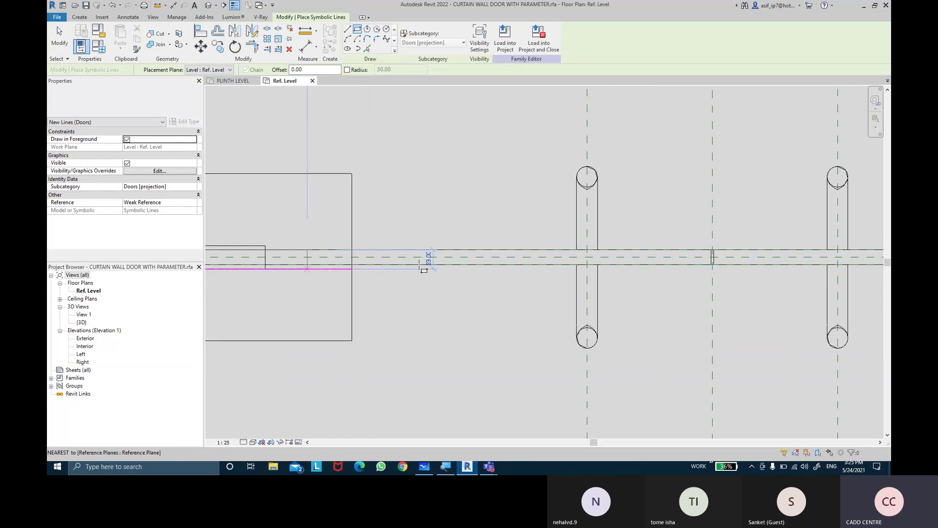
Step: Place the rectangle's opposite corner at the other glass end, then select the four-line chain
middle_click_drag(683, 258, 319, 259)
scroll(658, 266, "up", 2)
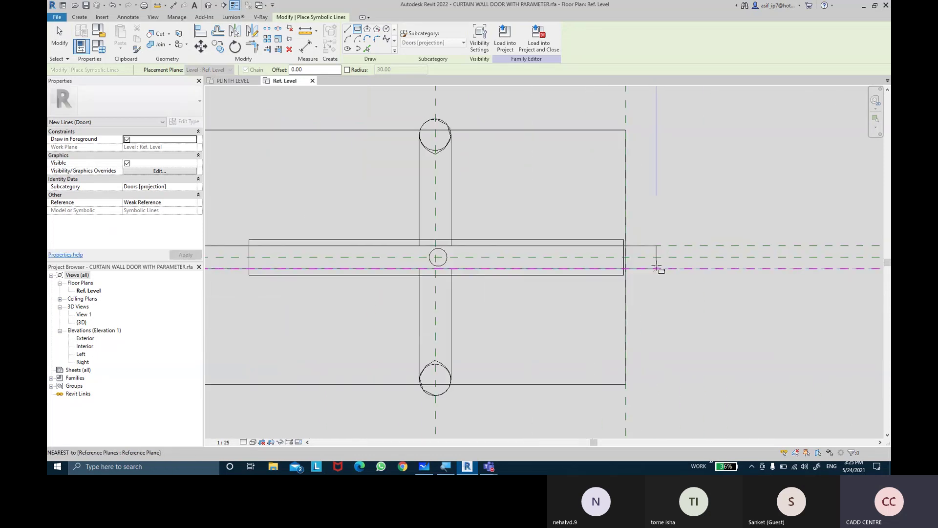
scroll(618, 266, "up", 2)
left_click(608, 270)
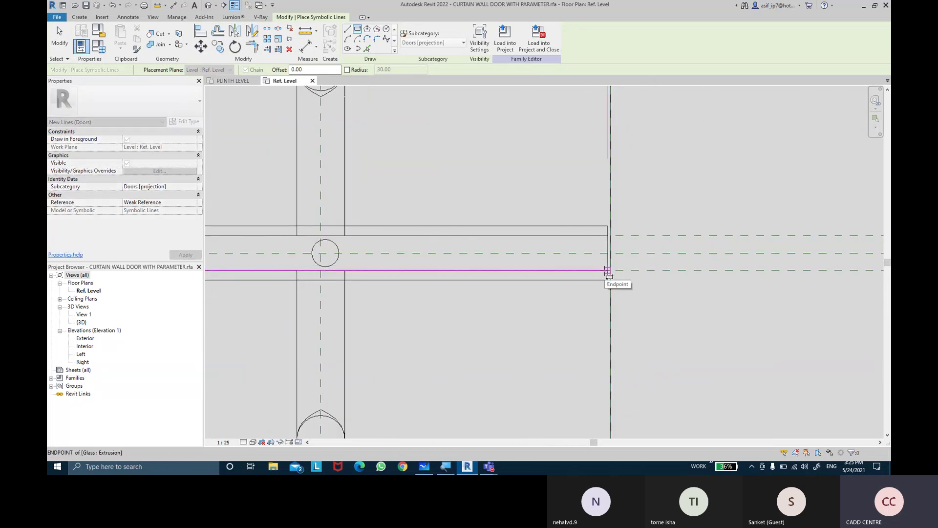
key("Escape")
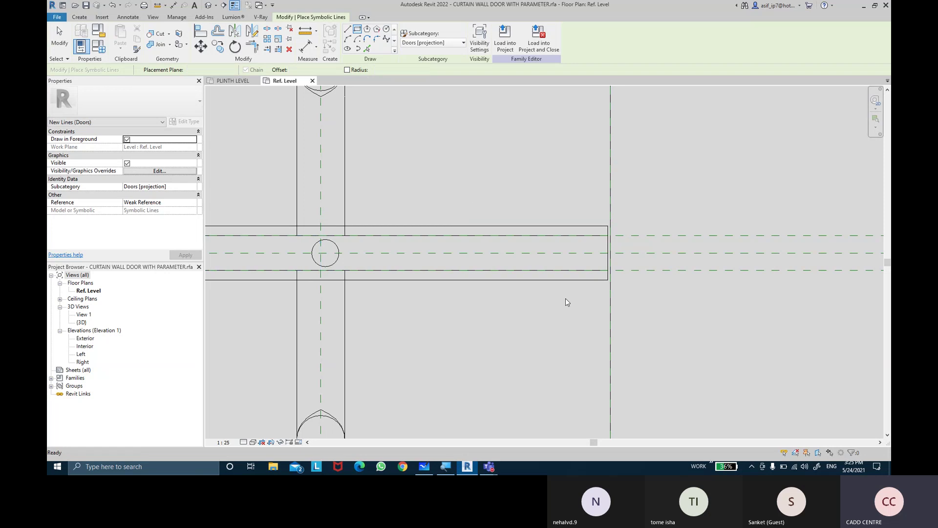
key("Escape")
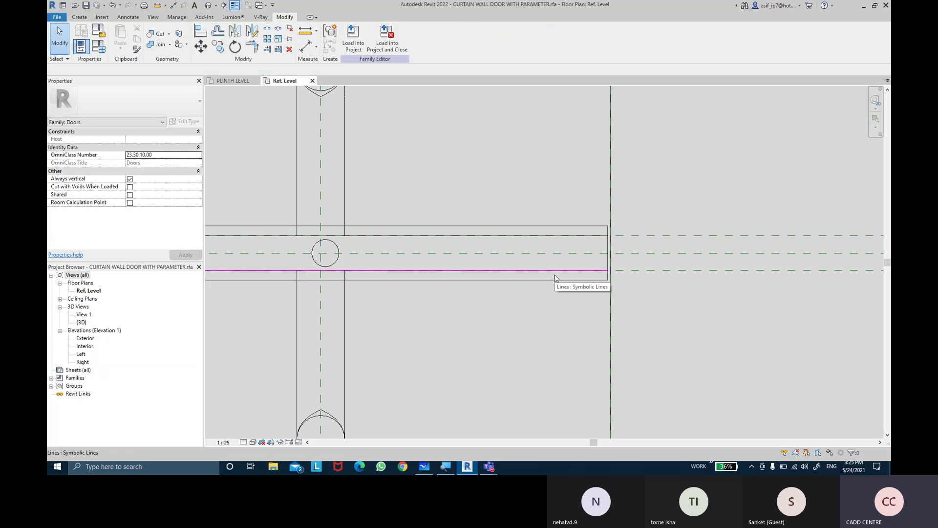
key("Tab")
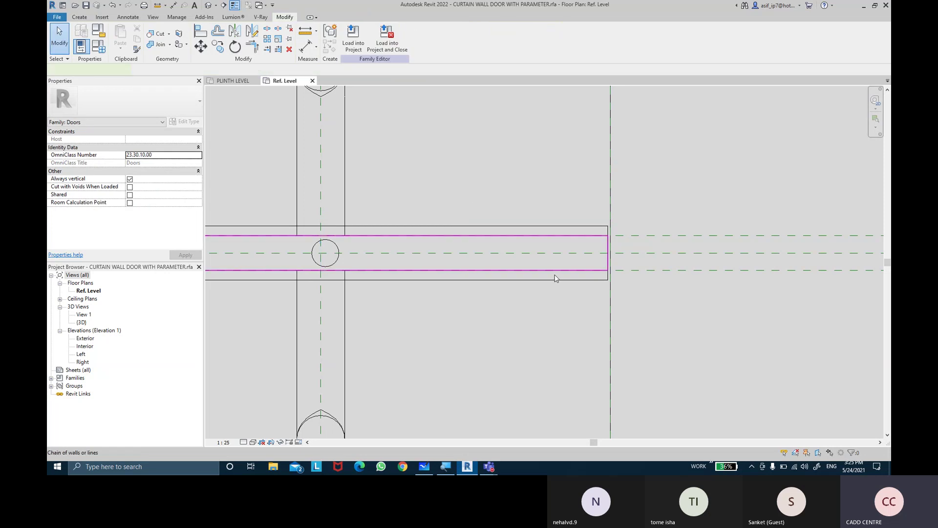
left_click(555, 279)
scroll(555, 276, "down", 3)
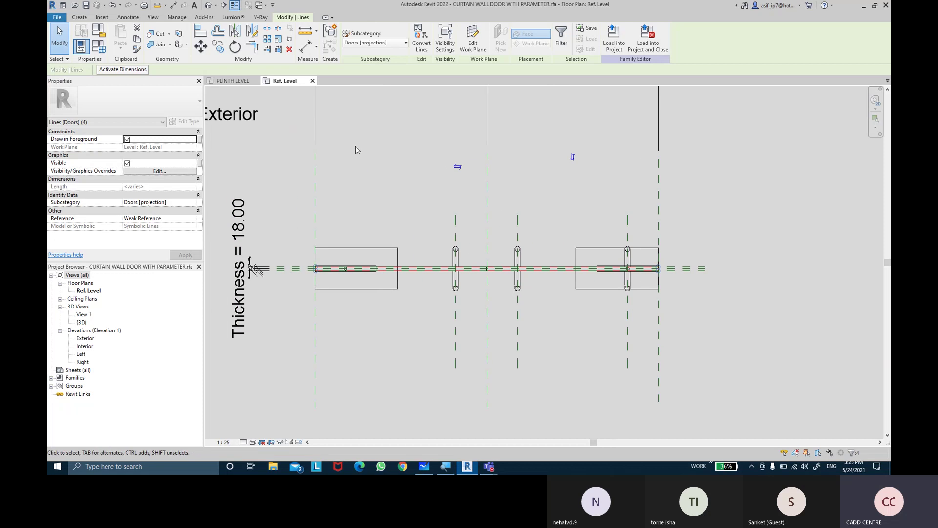
Step: Begin rotating the door-panel rectangle lines, with the rotation centre at the hinge midpoint
left_click(235, 46)
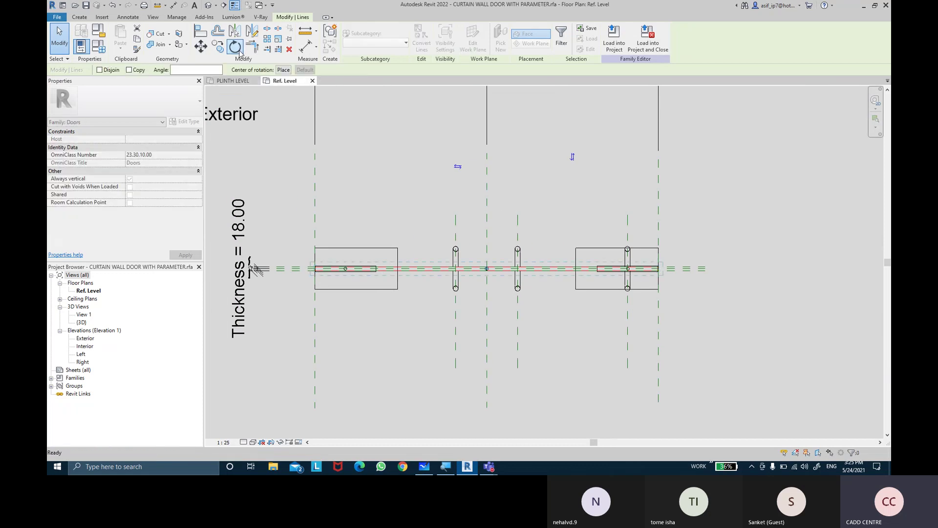
left_click(284, 70)
scroll(329, 272, "up", 2)
scroll(299, 314, "up", 3)
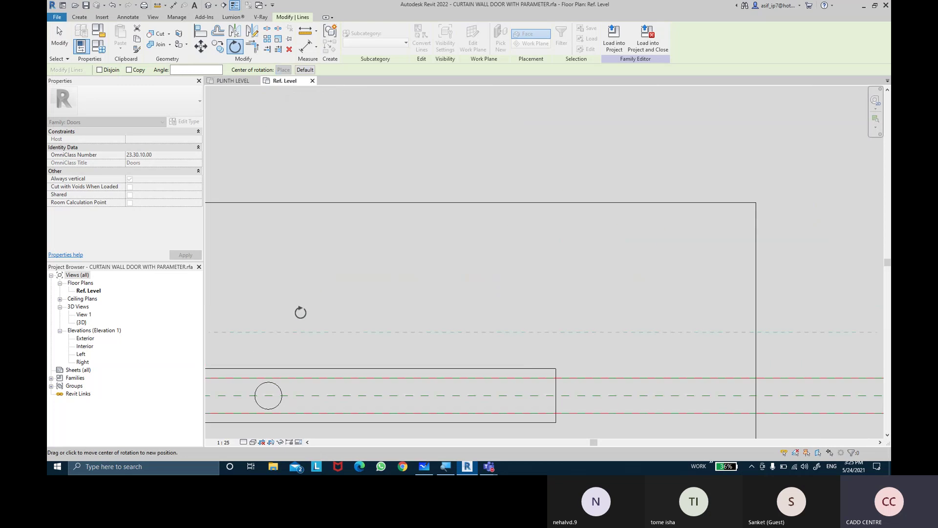
scroll(487, 248, "up", 3)
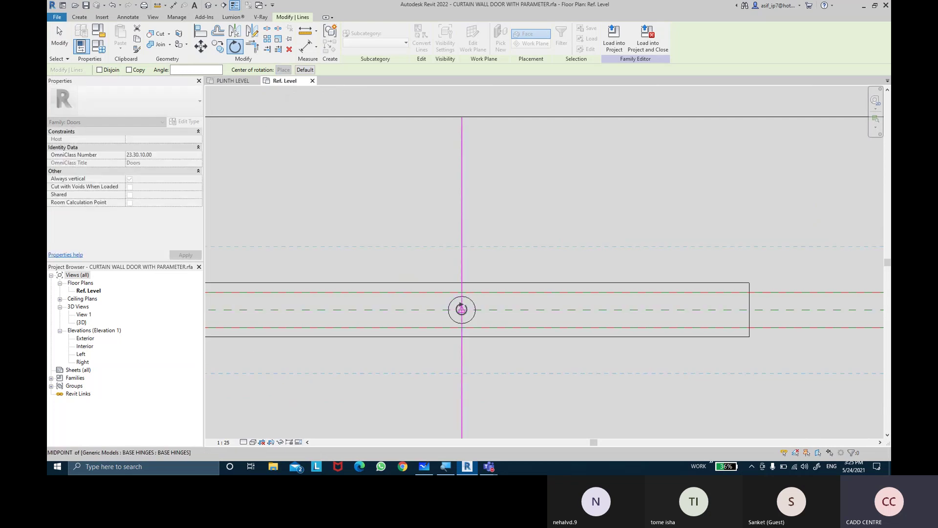
left_click(460, 309)
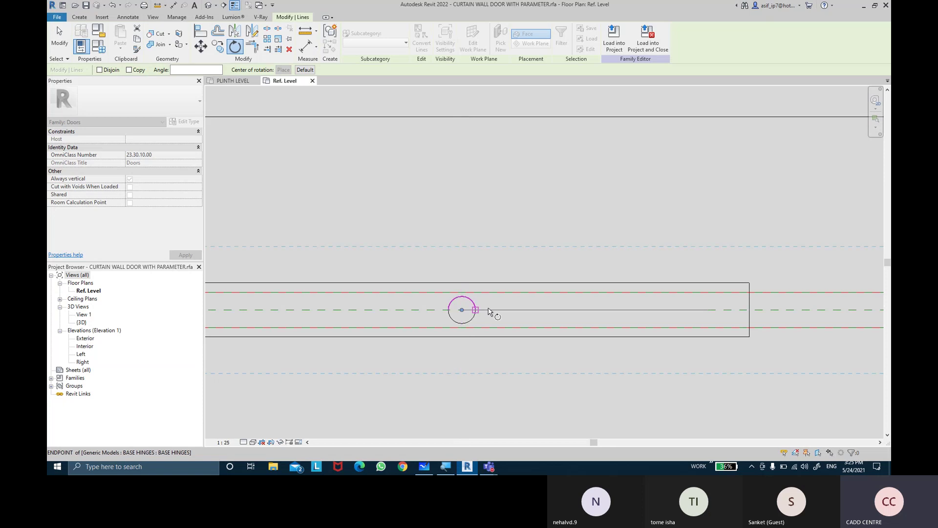
Step: Swing the rectangle 90° from a horizontal start ray so it stands upright, then deselect it
left_click(537, 310)
scroll(511, 210, "down", 3)
middle_click_drag(511, 210, 505, 314)
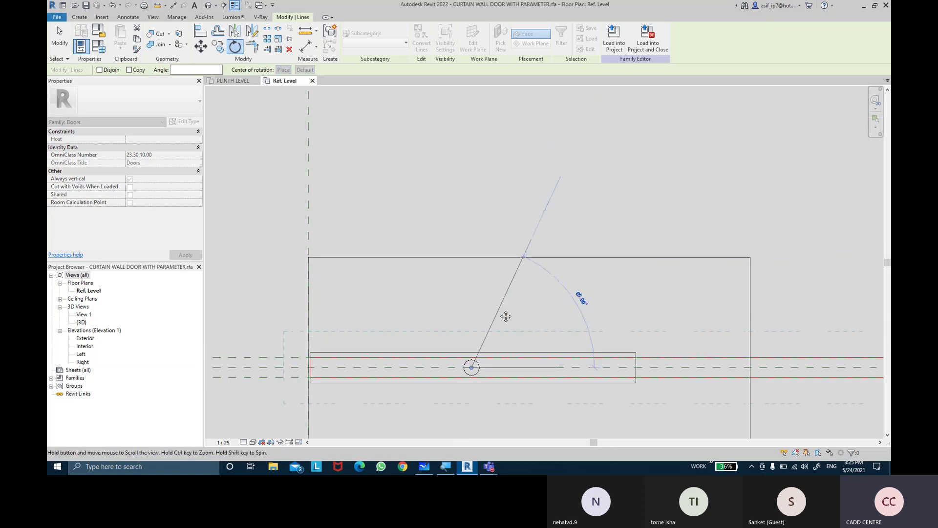
scroll(505, 315, "down", 2)
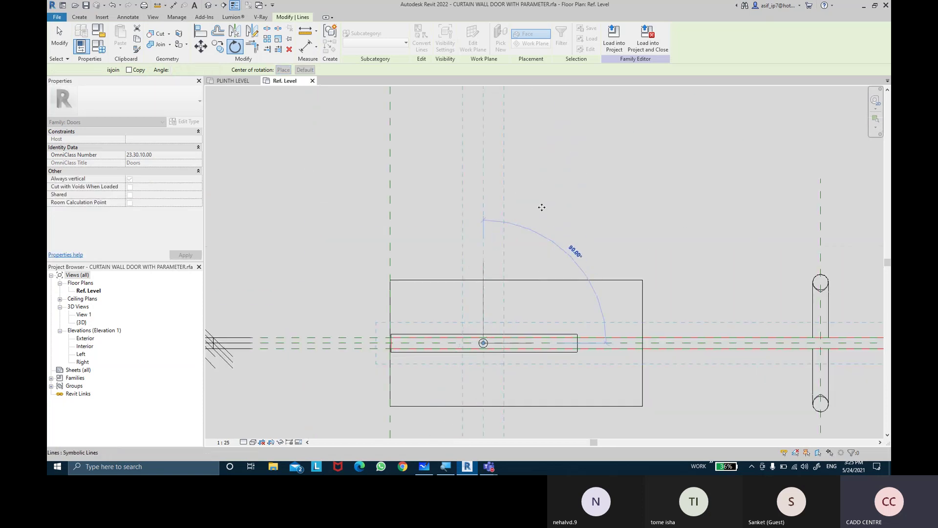
left_click(485, 206)
key("Escape")
scroll(541, 209, "up", 3)
mouse_move(541, 210)
middle_mouse_down()
mouse_move(551, 228)
mouse_move(526, 301)
mouse_move(519, 272)
middle_mouse_up()
scroll(526, 300, "down", 2)
scroll(526, 271, "up", 1)
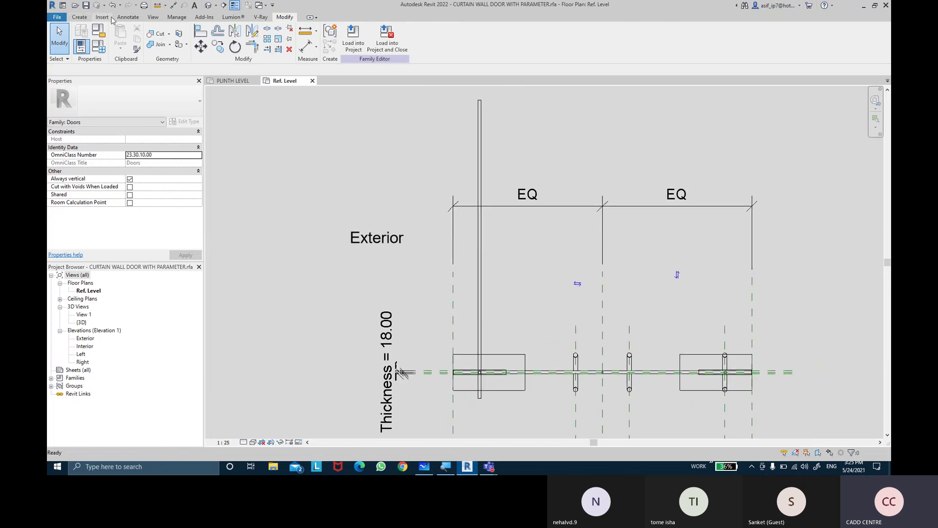
Step: Start a symbolic line on the <Hidden Lines> [cut] subcategory at the door leaf's top
left_click(127, 17)
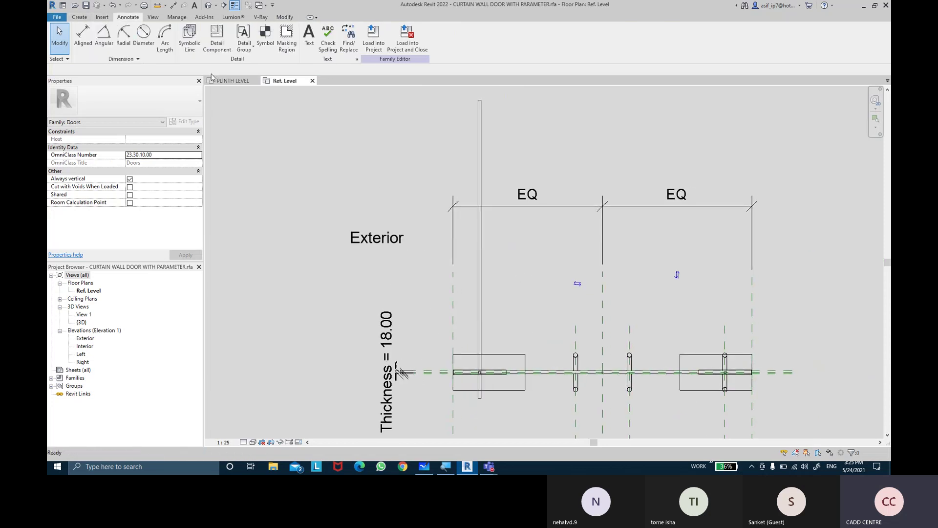
left_click(198, 48)
left_click(428, 43)
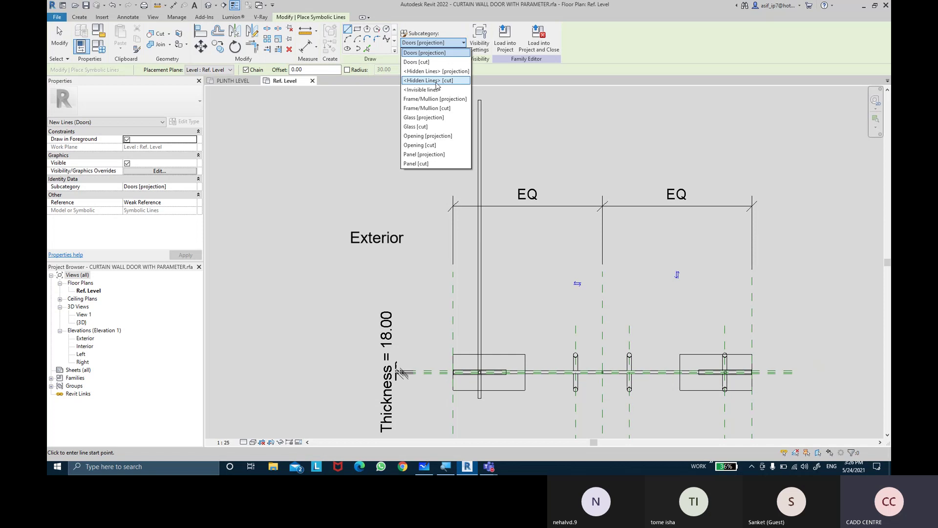
left_click(437, 81)
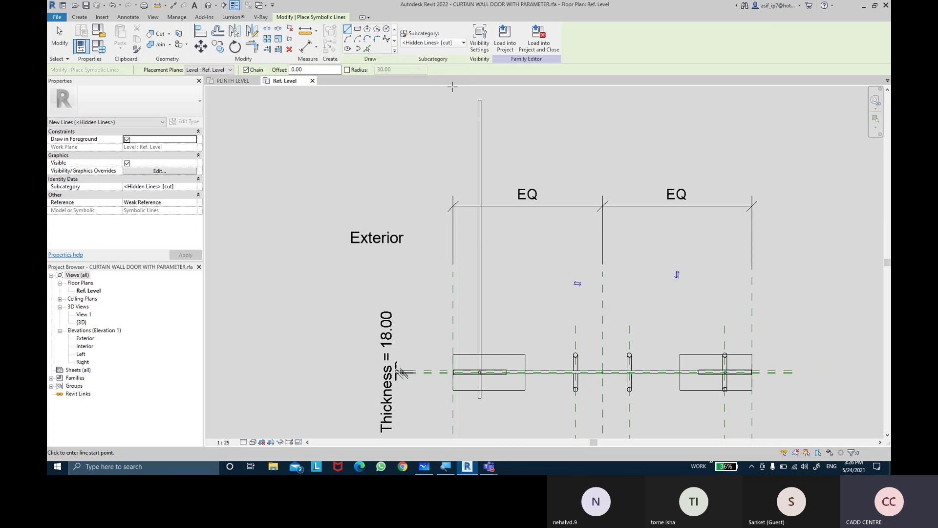
left_click(480, 101)
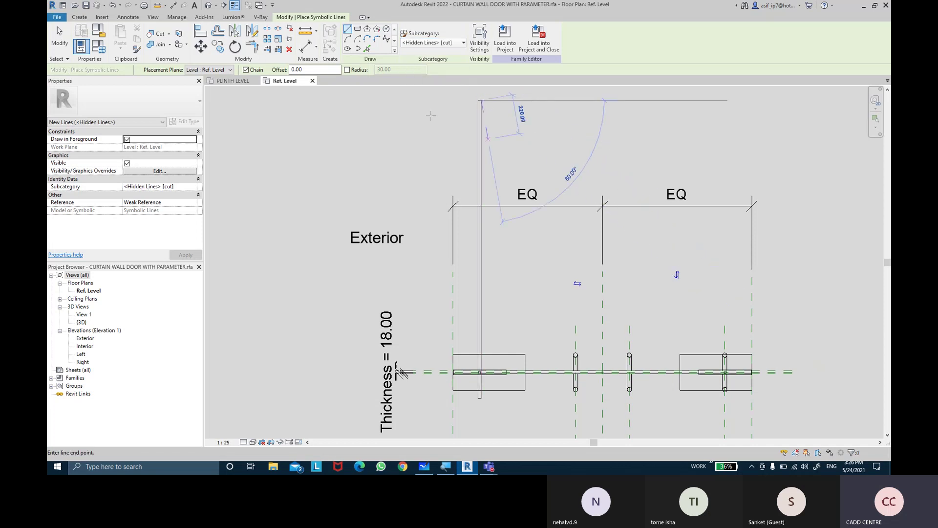
Step: Draw a start-end-radius arc from the leaf's top to the glass panel's endpoint
left_click(348, 39)
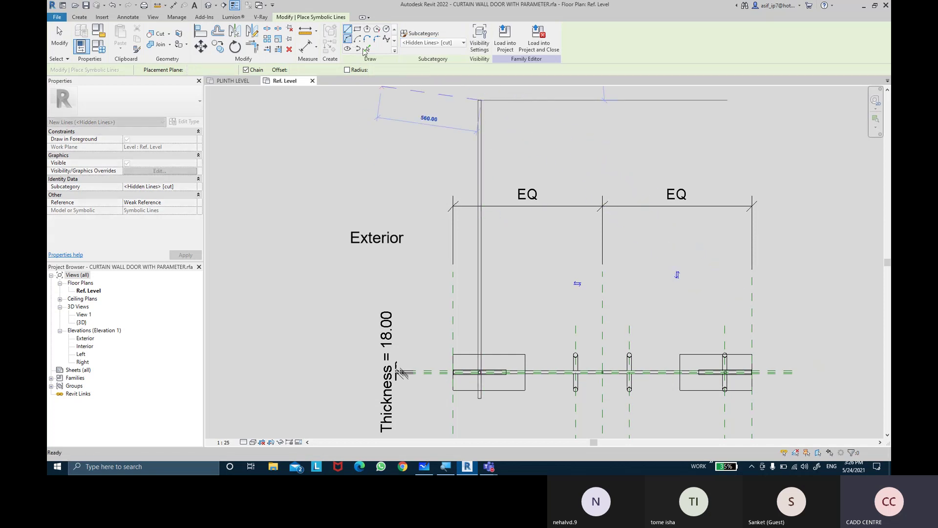
left_click(480, 101)
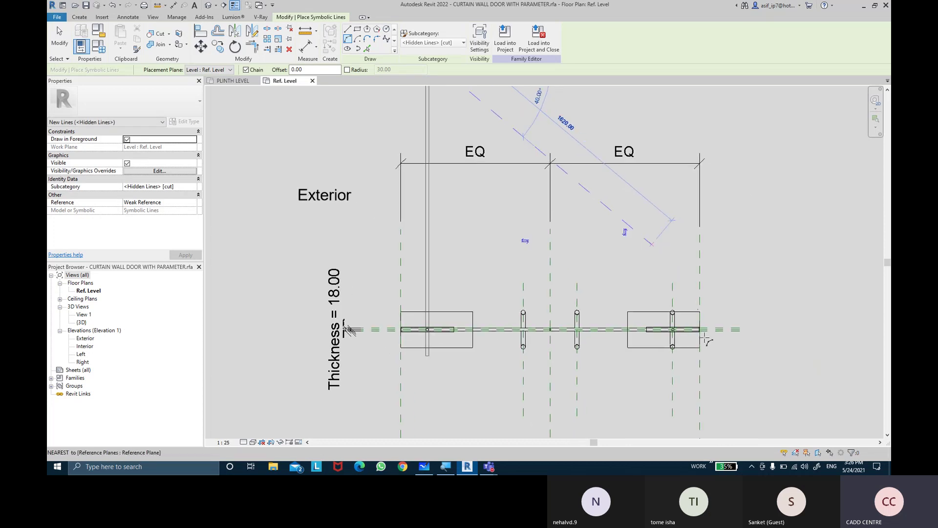
scroll(707, 342, "up", 2)
scroll(707, 347, "up", 2)
scroll(707, 348, "up", 2)
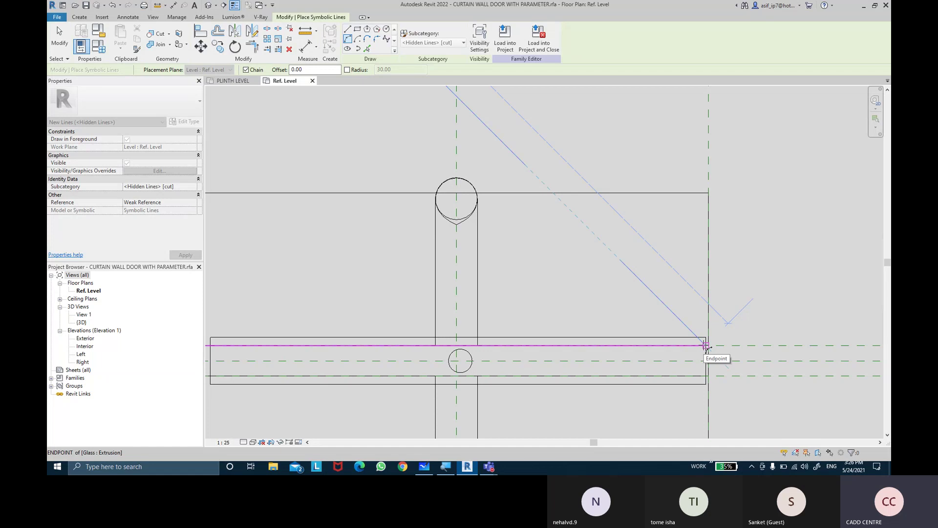
left_click(706, 345)
Step: Set the arc's middle point to complete the dashed swing arc, then exit the Arc tool
scroll(544, 146, "down", 2)
scroll(547, 329, "down", 2)
scroll(541, 320, "down", 1)
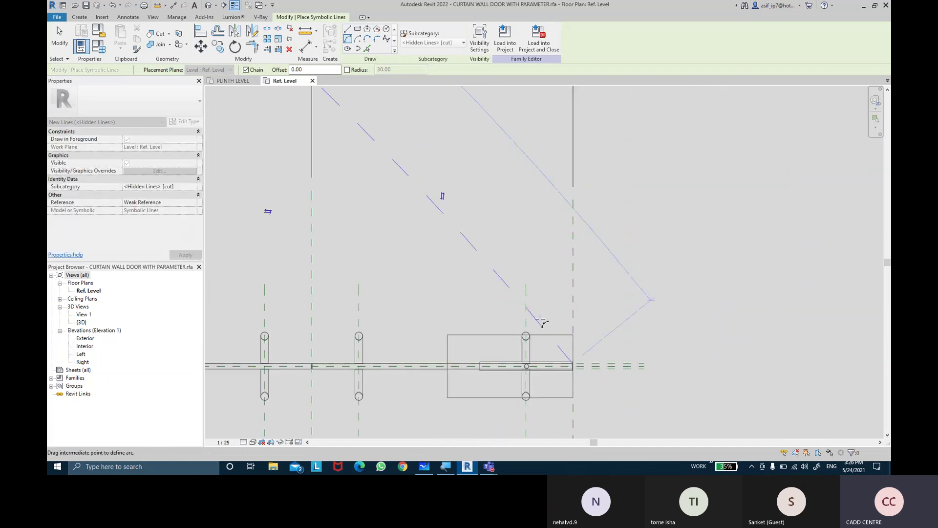
scroll(526, 281, "down", 2)
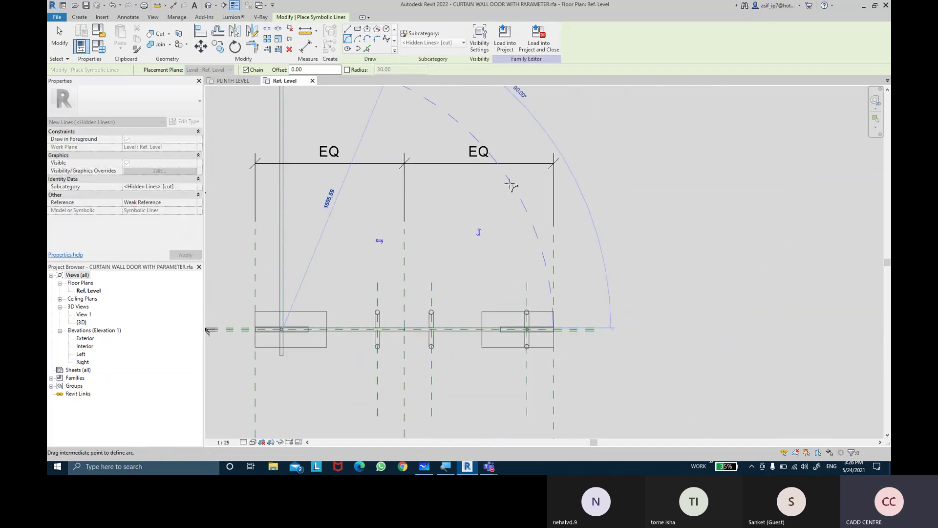
left_click(562, 247)
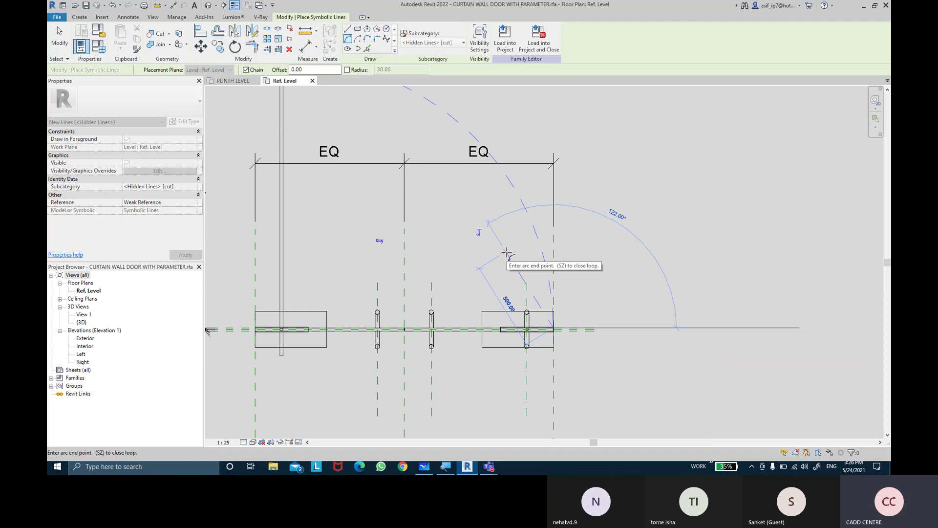
key("Escape")
key("Escape")
scroll(489, 295, "down", 2)
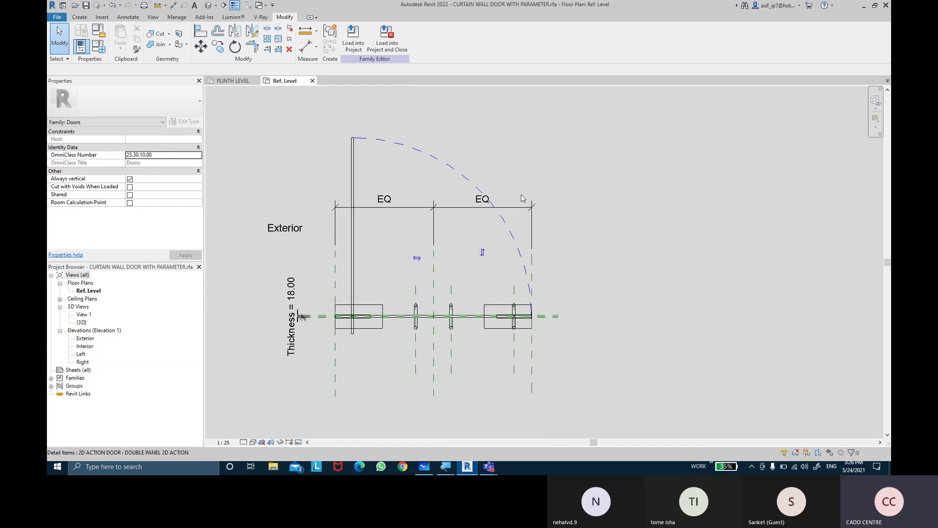
scroll(504, 155, "up", 1)
scroll(518, 157, "up", 1)
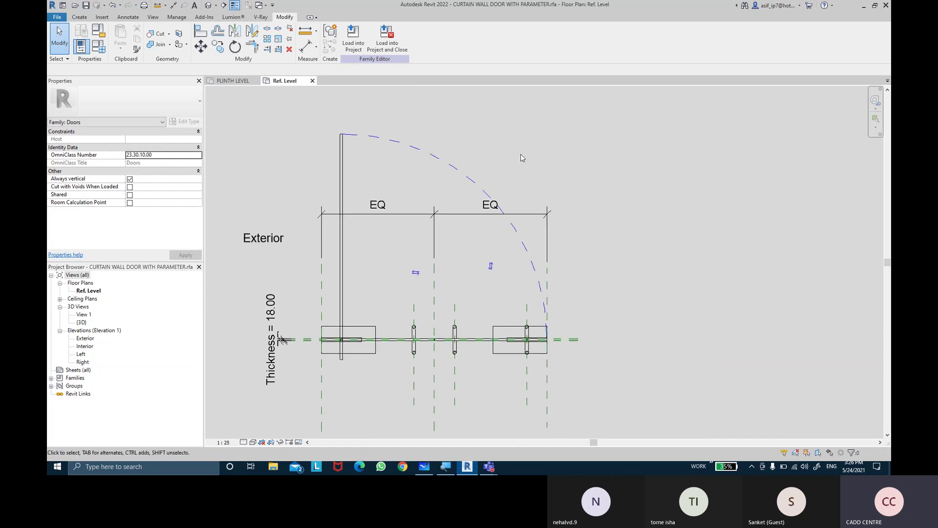
Step: Place an 18.00 aligned dimension across the door-leaf thickness below the left panel
left_click(308, 47)
scroll(332, 381, "up", 3)
scroll(369, 335, "up", 3)
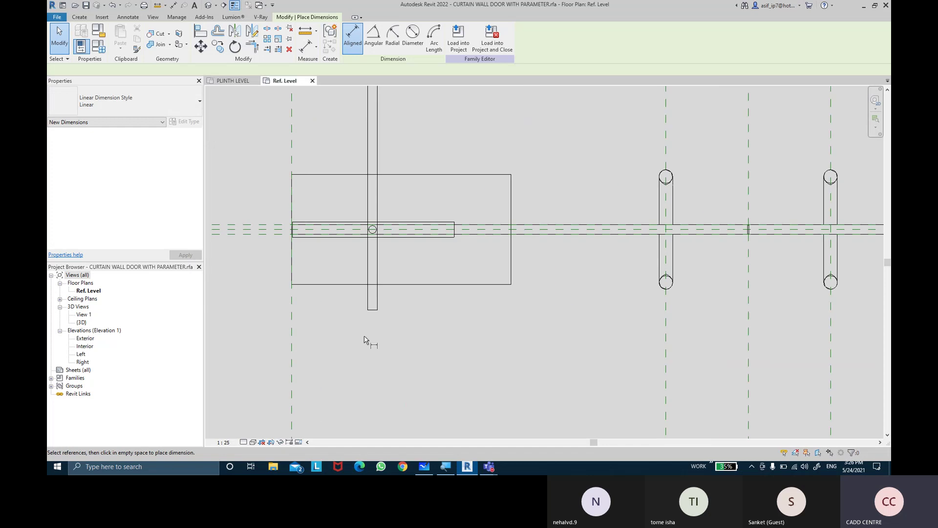
scroll(373, 294, "up", 1)
left_click(372, 291)
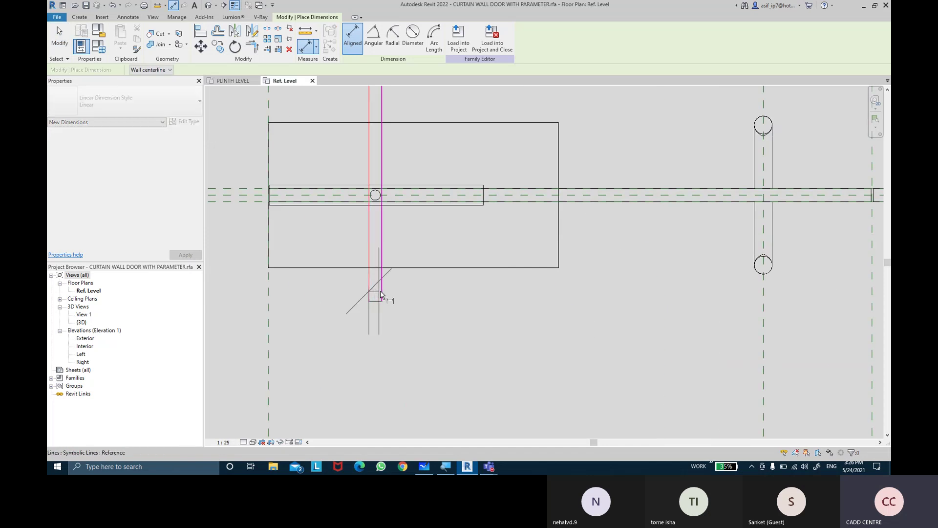
left_click(410, 374)
key("Escape")
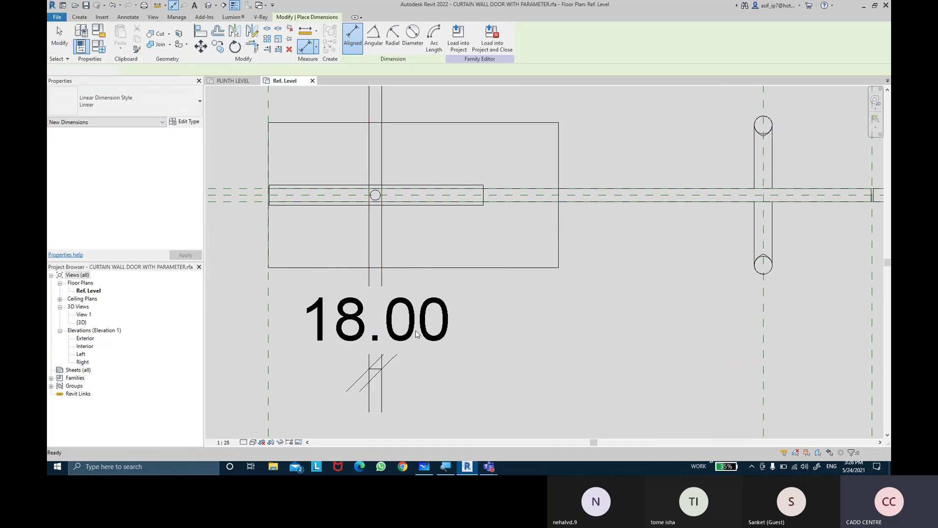
Step: Label the 18.00 dimension with the Thickness parameter
left_click(410, 334)
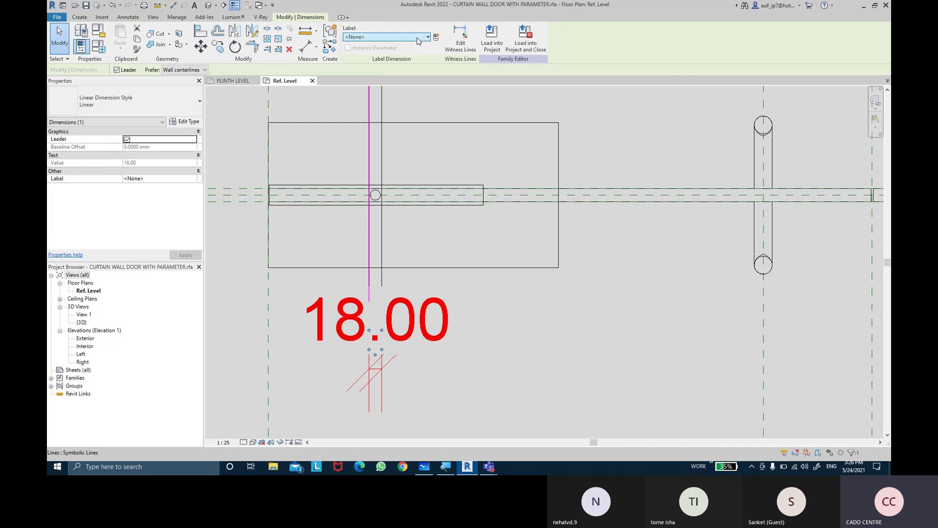
left_click(418, 38)
scroll(384, 117, "down", 2)
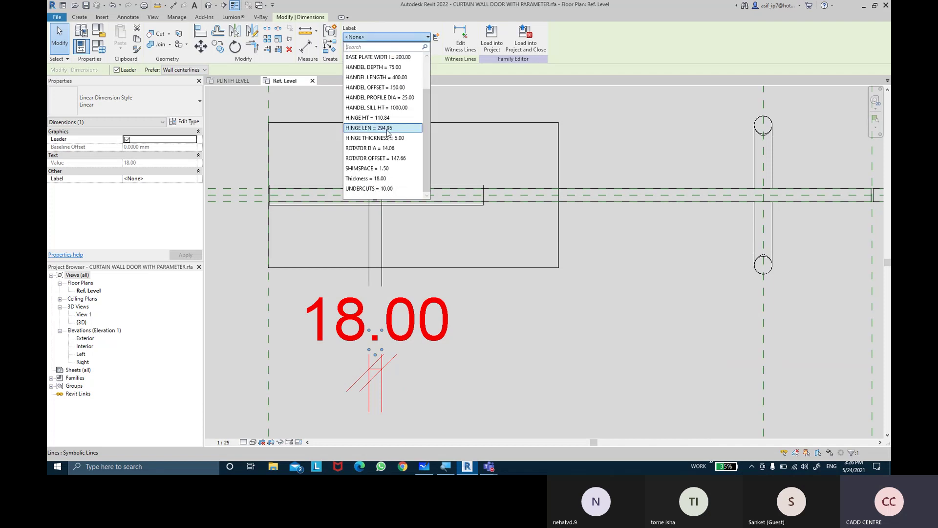
left_click(514, 302)
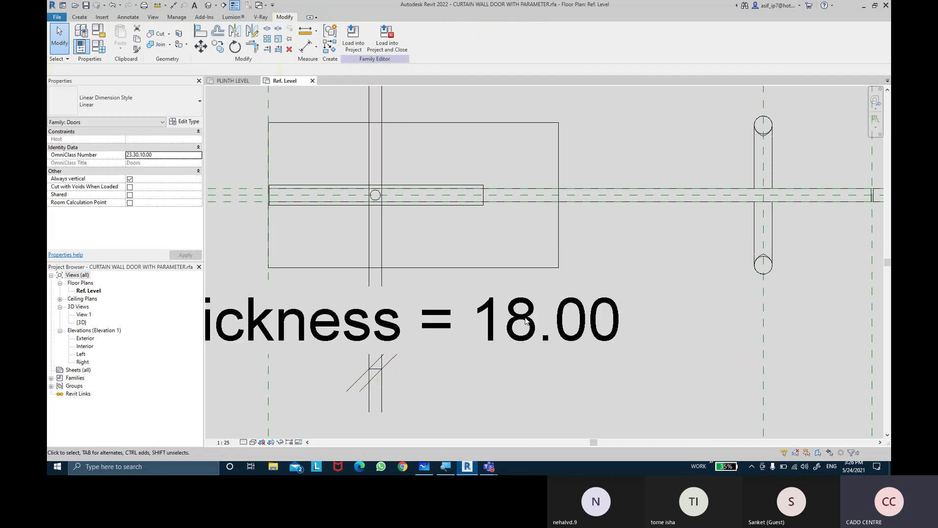
scroll(538, 192, "down", 3)
middle_click_drag(539, 192, 535, 259)
scroll(534, 259, "down", 2)
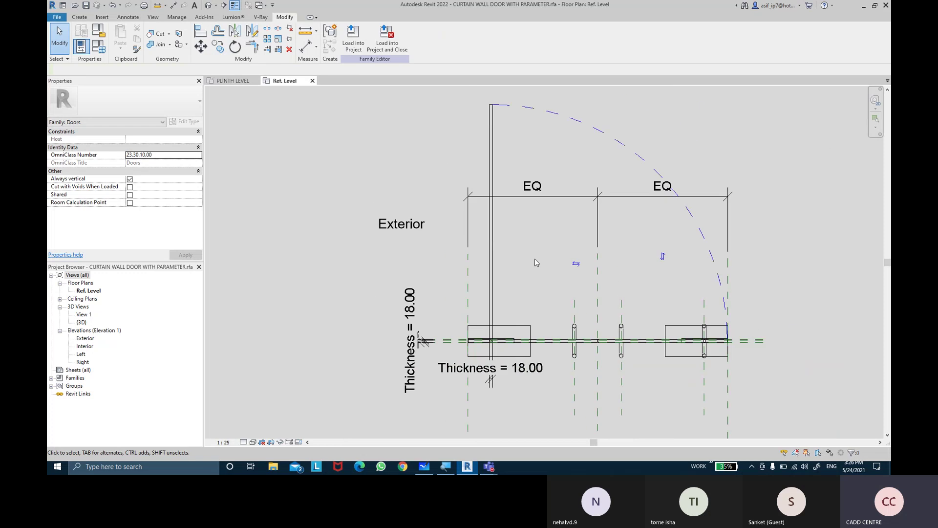
Step: Move the Thickness = 18.00 dimension lower, clear below the door panel's frame
left_click(306, 47)
scroll(485, 350, "up", 3)
key("Escape")
key("Escape")
scroll(492, 299, "down", 2)
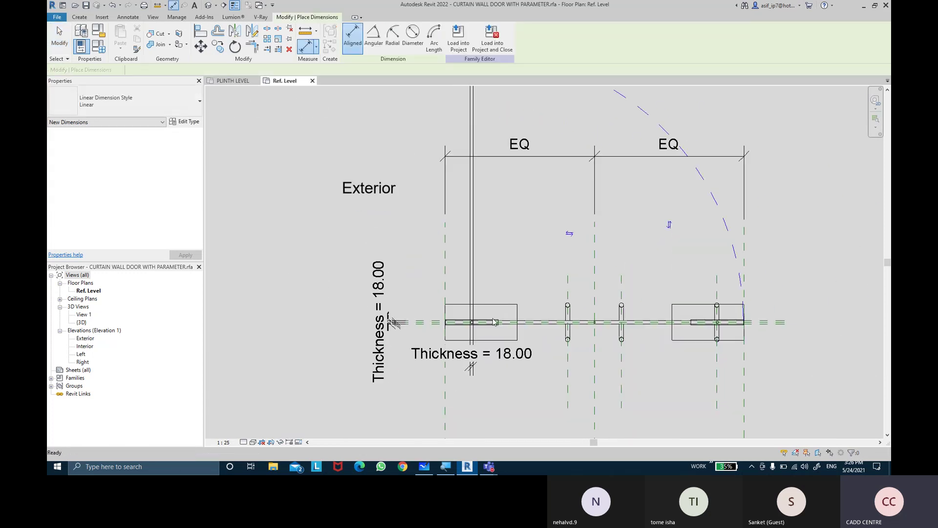
scroll(498, 365, "up", 2)
left_click(499, 364)
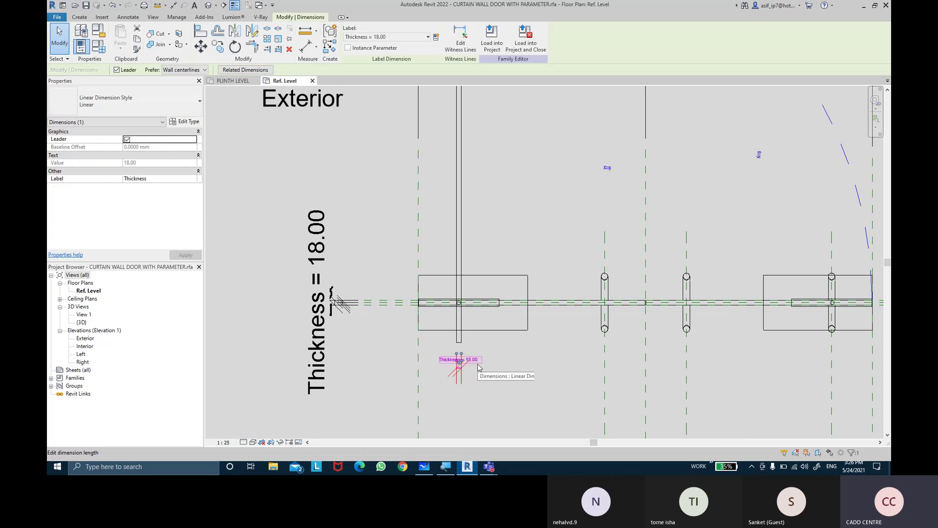
scroll(478, 387, "up", 1)
scroll(478, 387, "up", 1)
scroll(478, 387, "up", 1)
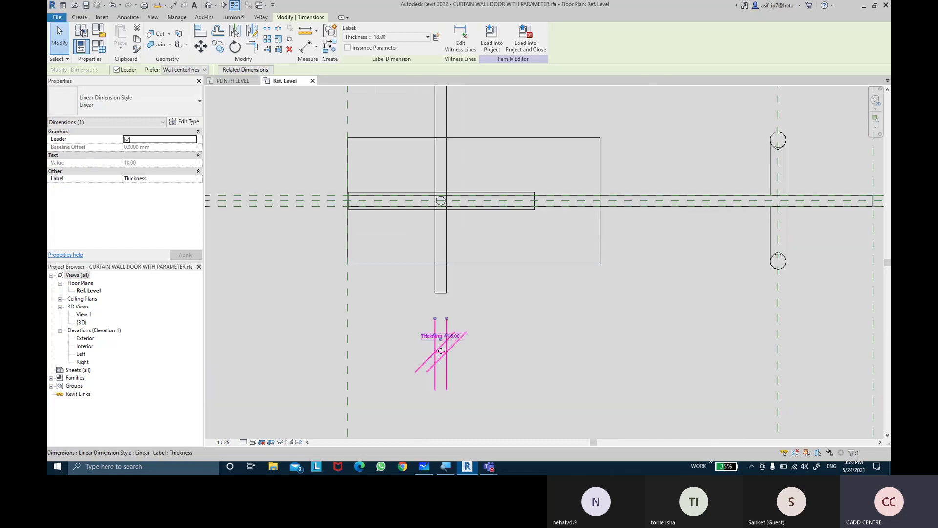
left_click_drag(444, 353, 457, 425, "ctrl")
middle_click_drag(458, 425, 436, 289)
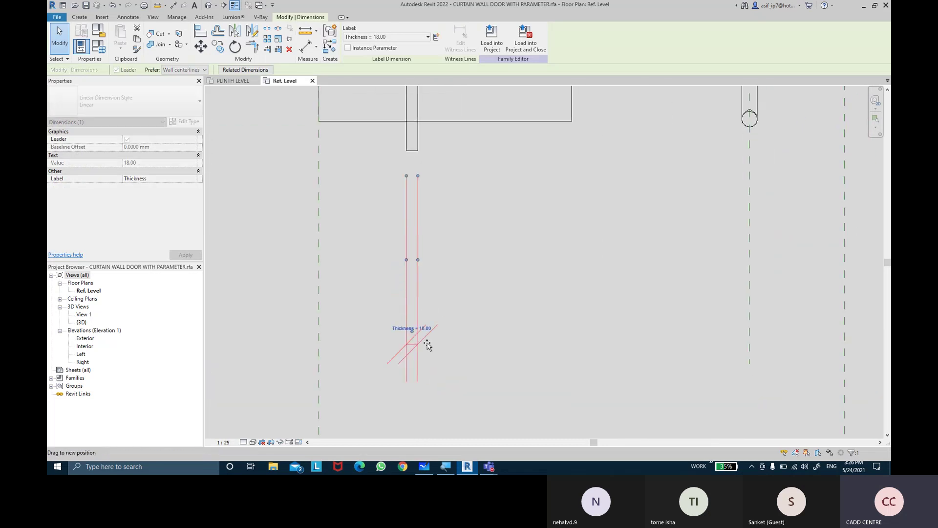
left_click(462, 254)
middle_click_drag(462, 254, 488, 286)
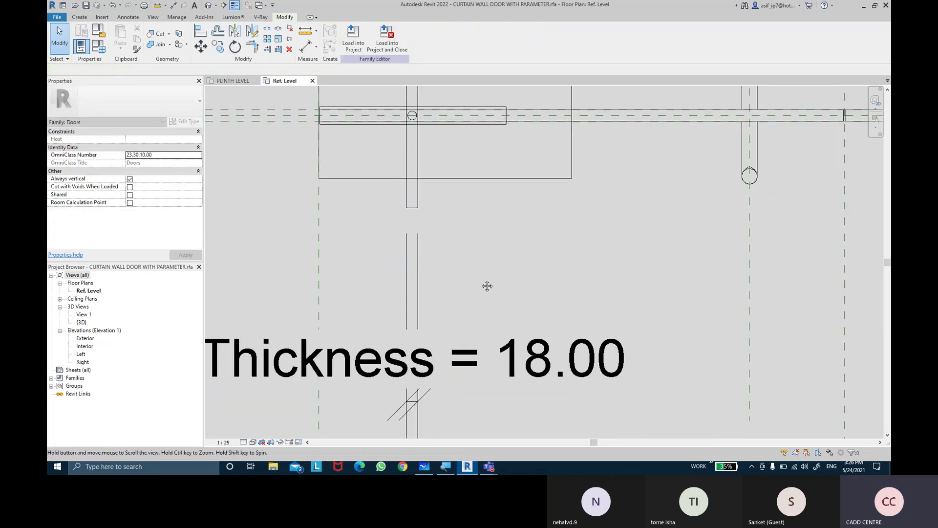
left_click(301, 53)
Step: Dimension the open left leaf's length as 1660.75 and select that dimension
scroll(413, 208, "up", 1)
scroll(421, 150, "down", 2)
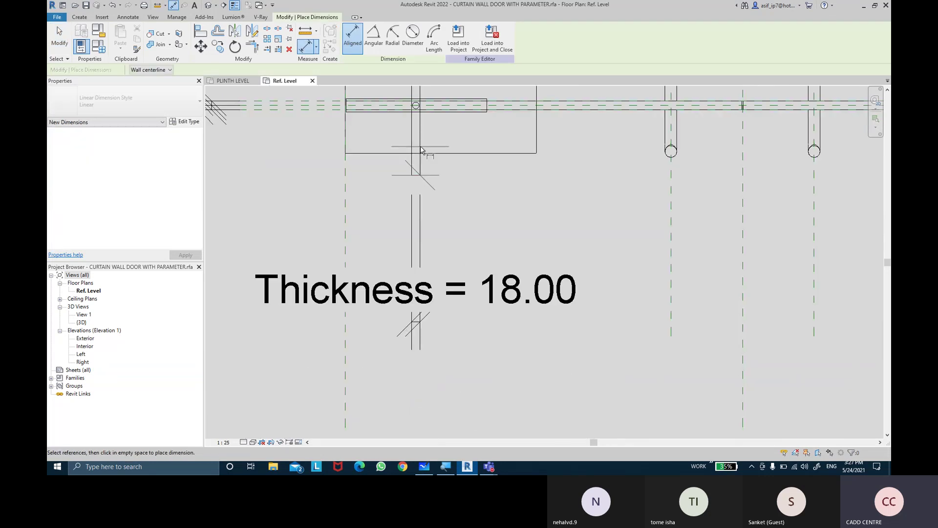
middle_click_drag(421, 151, 447, 388)
scroll(446, 388, "down", 2)
scroll(447, 294, "down", 1)
scroll(447, 181, "up", 4)
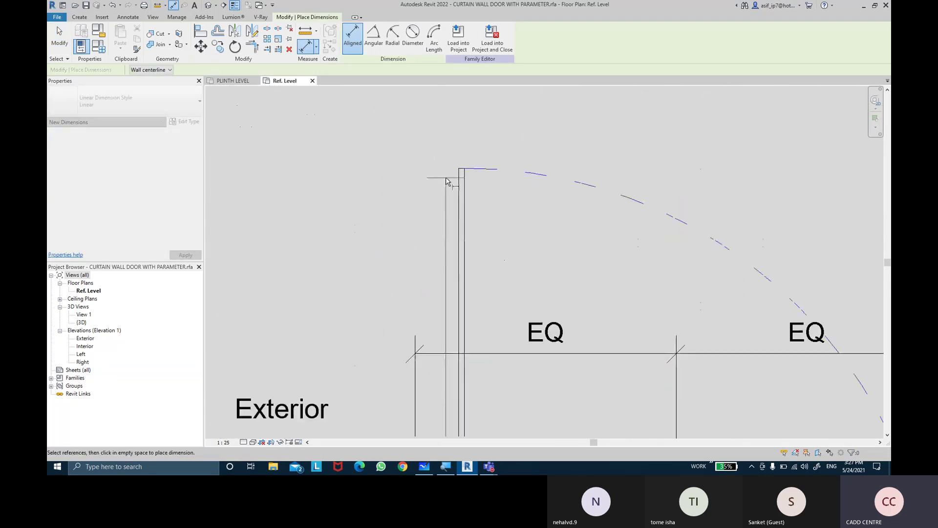
scroll(446, 181, "up", 3)
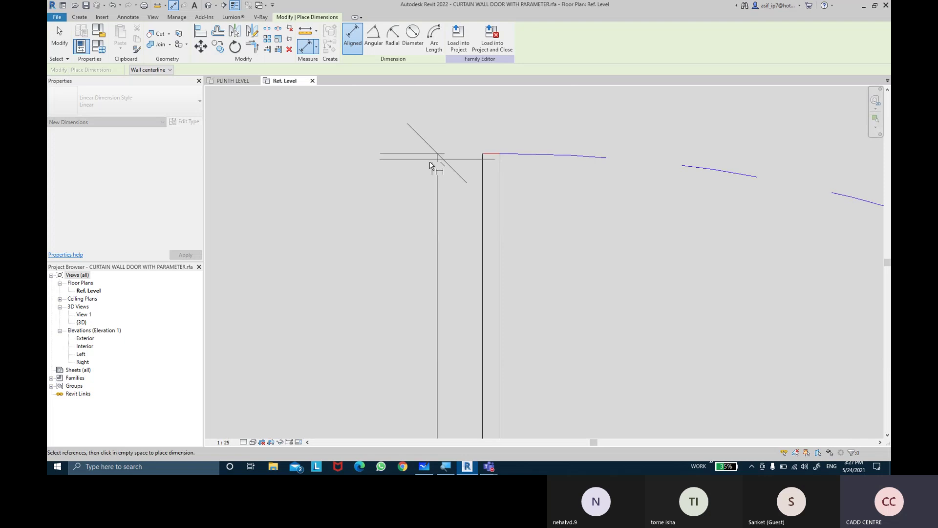
scroll(430, 165, "down", 3)
scroll(410, 199, "down", 1)
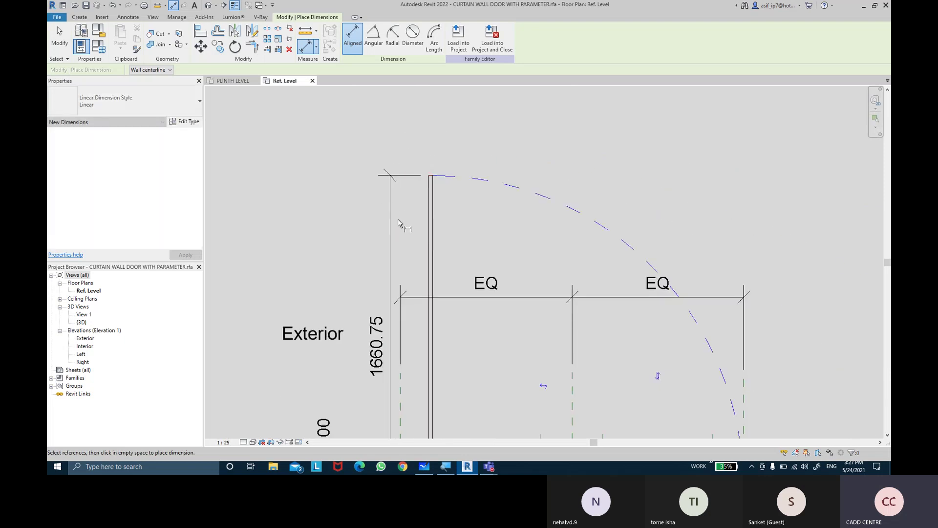
key("Escape")
key("Escape")
scroll(383, 173, "down", 2)
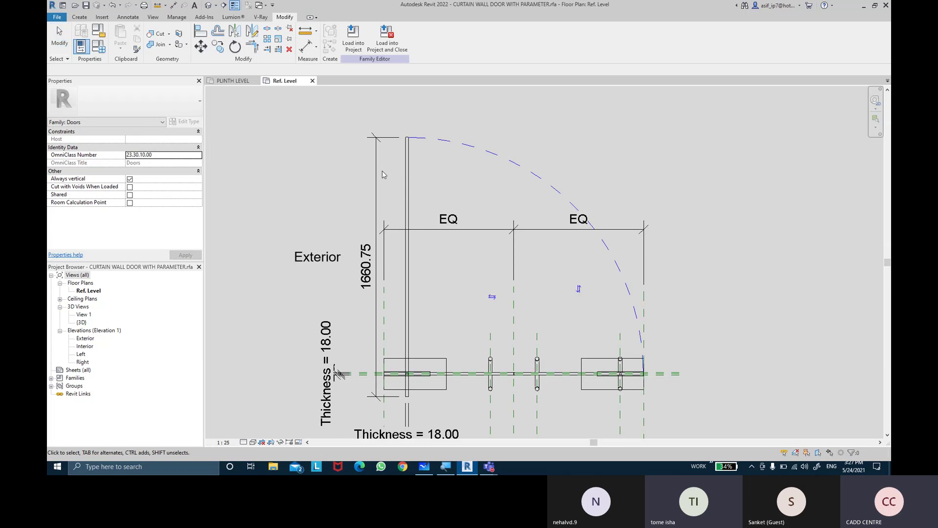
middle_click_drag(384, 174, 369, 162)
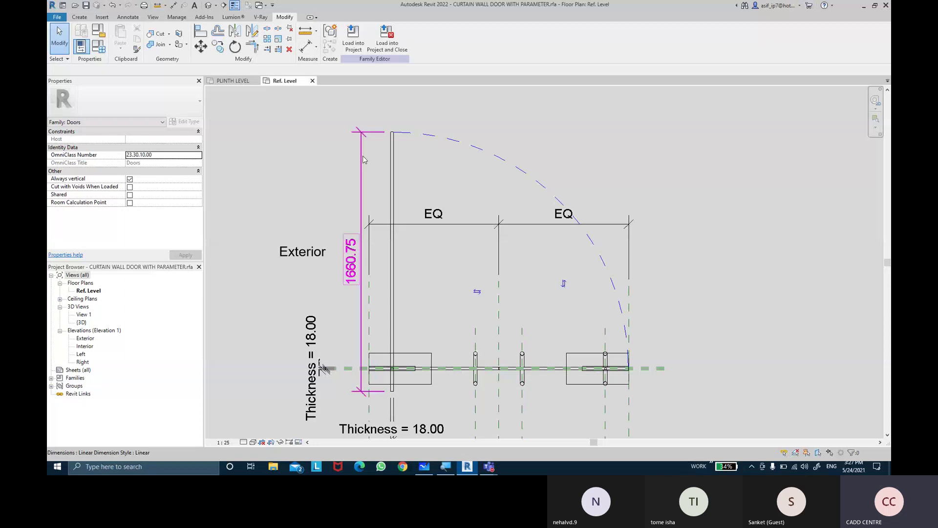
left_click(363, 159)
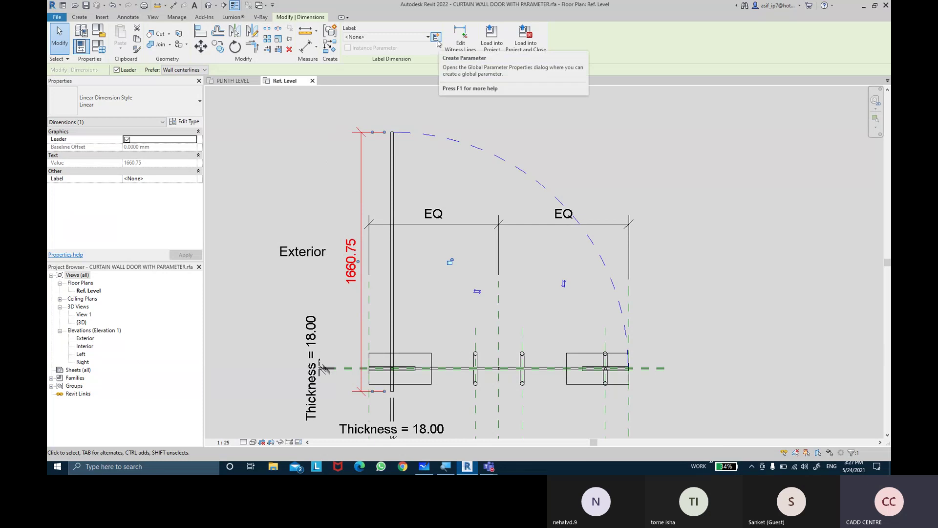
Step: Create an instance parameter named SINGLE PANEL LENGTH for the 1660.75 dimension
left_click(436, 42)
type("SINGLE PANEL LENGTH")
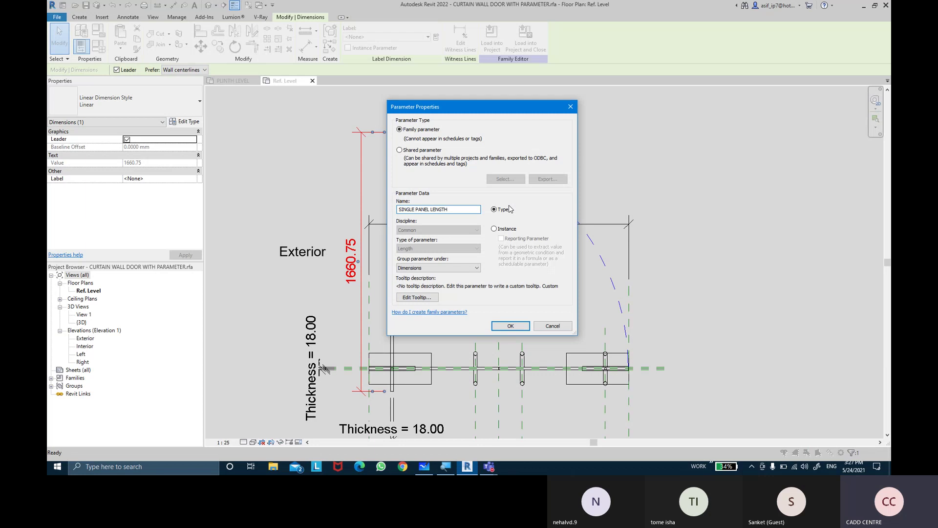
left_click(501, 230)
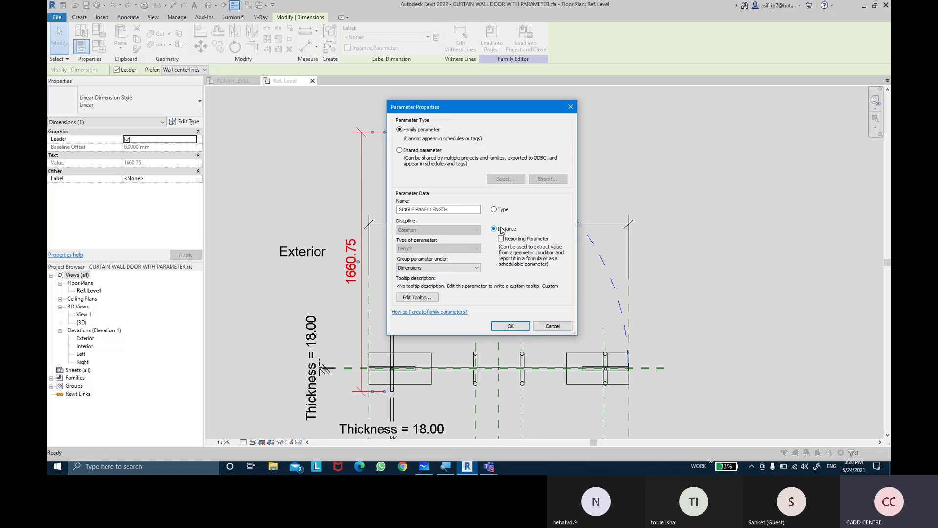
Step: Confirm the SINGLE PANEL LENGTH instance parameter (1660.75) on the vertical dimension and recentre the plan
left_click(510, 326)
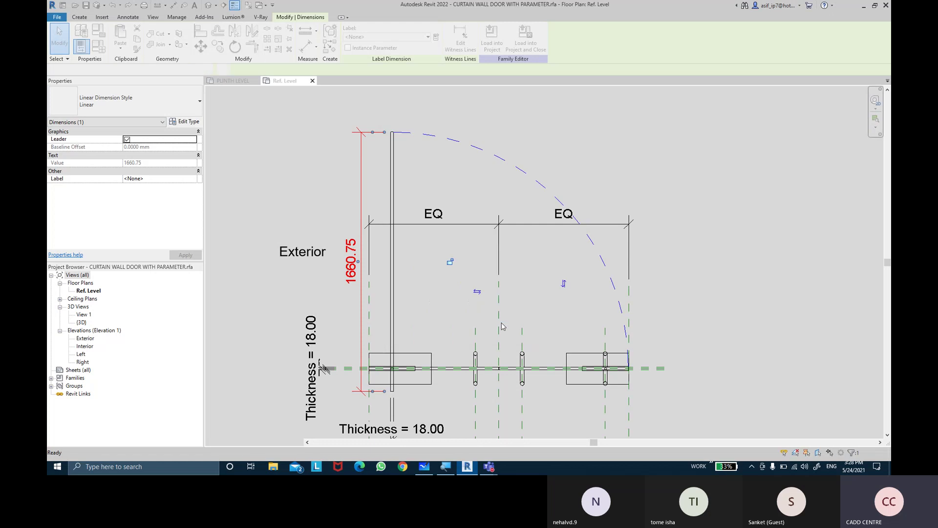
left_click(435, 177)
middle_click_drag(443, 180, 432, 162)
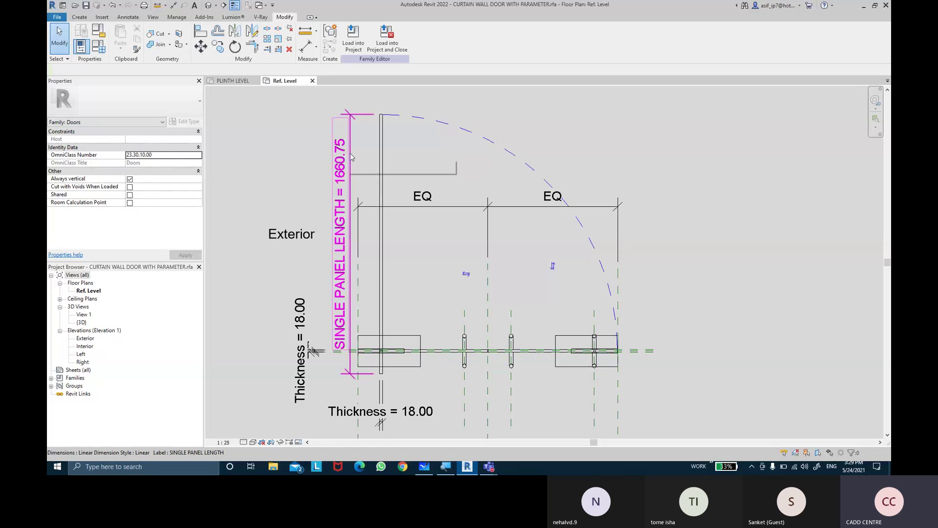
scroll(371, 367, "up", 1)
scroll(352, 356, "up", 2)
scroll(353, 355, "up", 1)
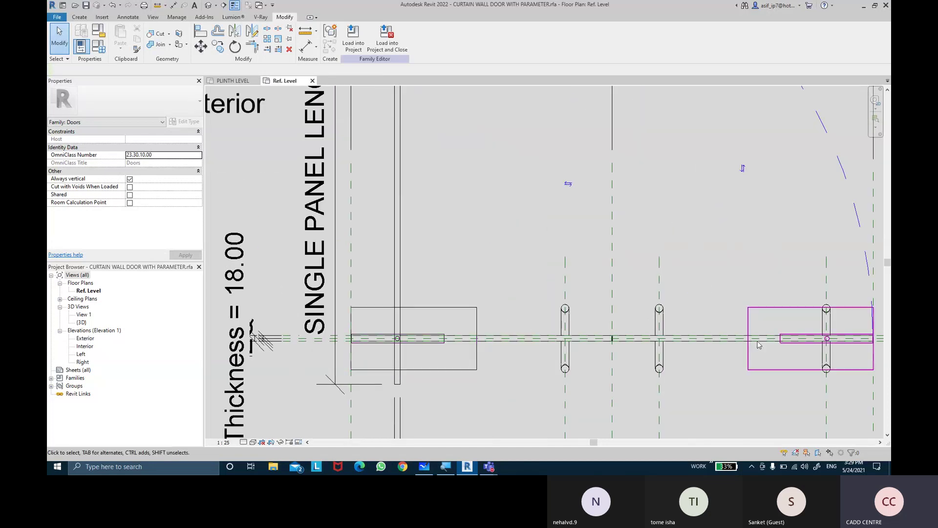
middle_click_drag(767, 342, 667, 339)
scroll(552, 249, "down", 2)
scroll(543, 243, "down", 1)
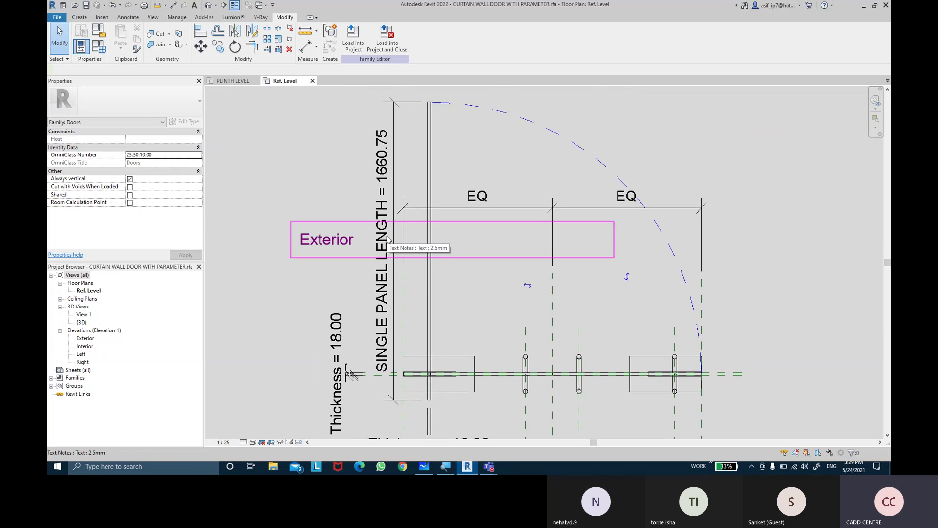
Step: In Family Types, copy the DOOR LENGTH parameter name for reuse
left_click(98, 47)
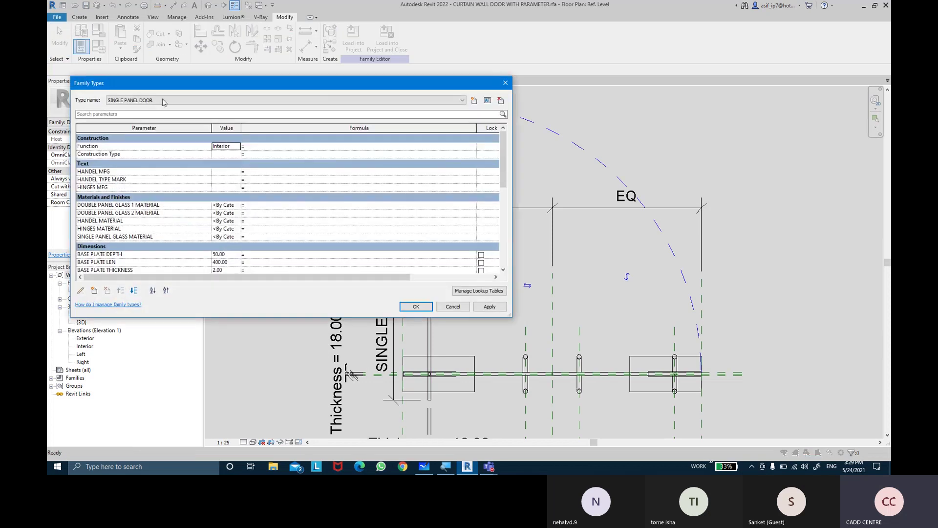
scroll(217, 204, "down", 2)
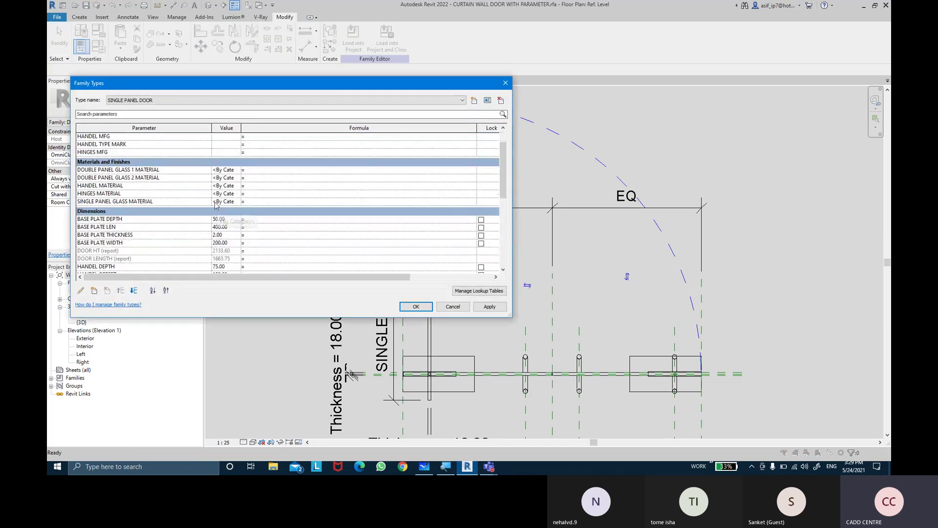
scroll(217, 204, "down", 1)
scroll(216, 204, "down", 3)
scroll(217, 205, "down", 1)
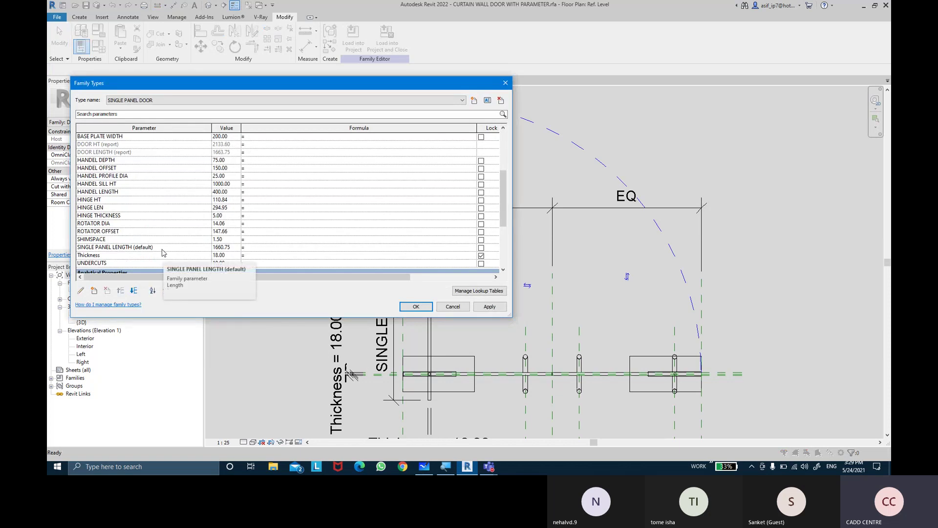
scroll(164, 253, "up", 3)
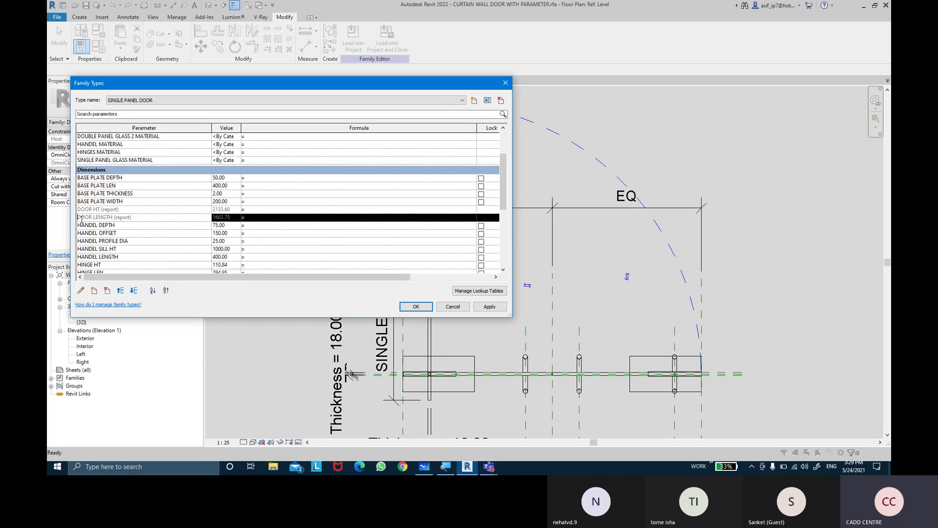
left_click_drag(79, 218, 113, 218)
key("ctrl+c")
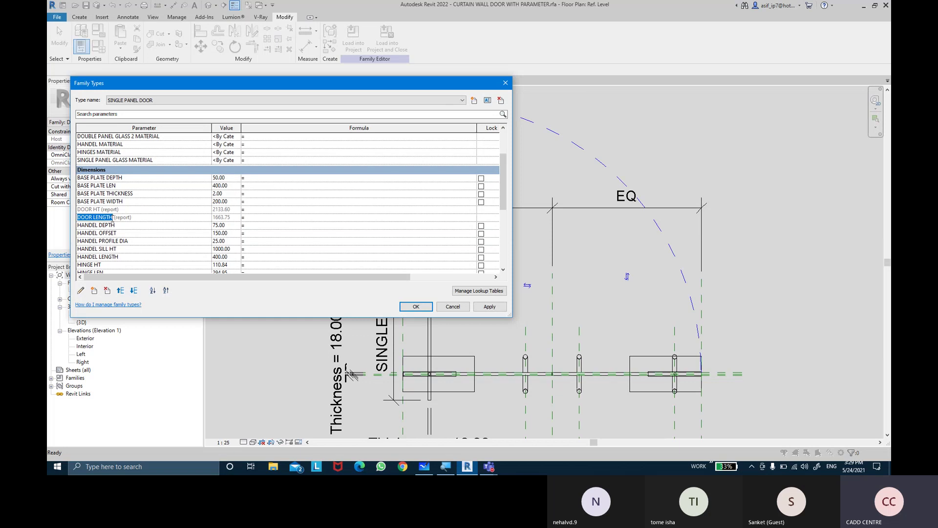
Step: Give SINGLE PANEL LENGTH the formula DOOR LENGTH - SHIMSPACE - SHIMSPACE and apply it
scroll(220, 191, "down", 3)
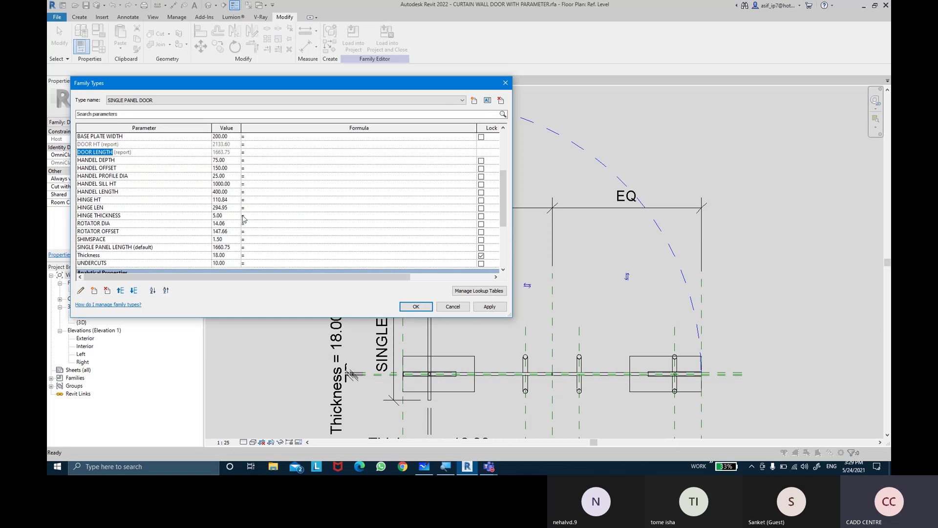
left_click(262, 248)
key("ctrl+v")
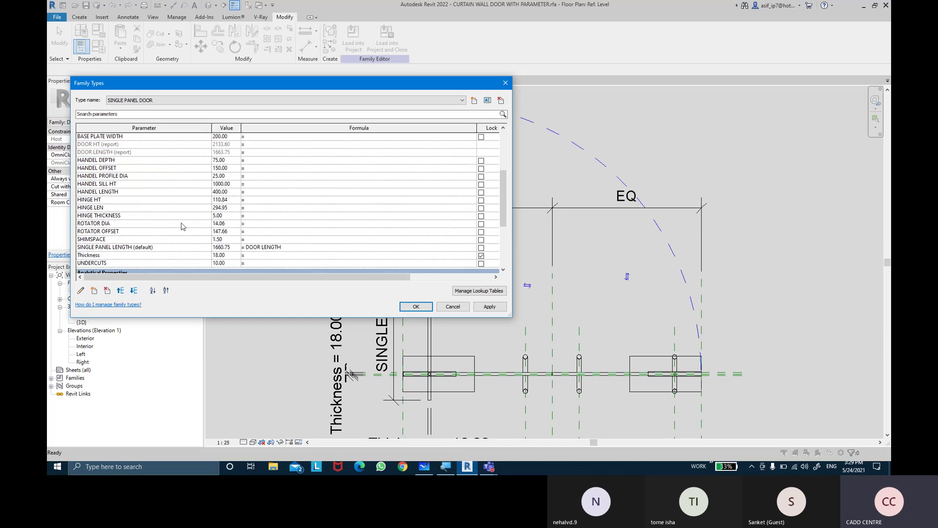
left_click(167, 238)
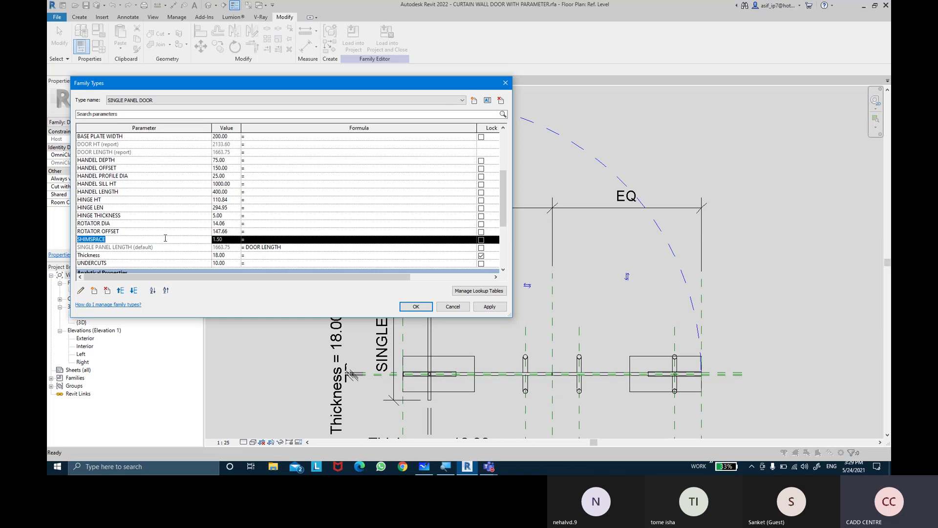
left_click(304, 249)
type("-")
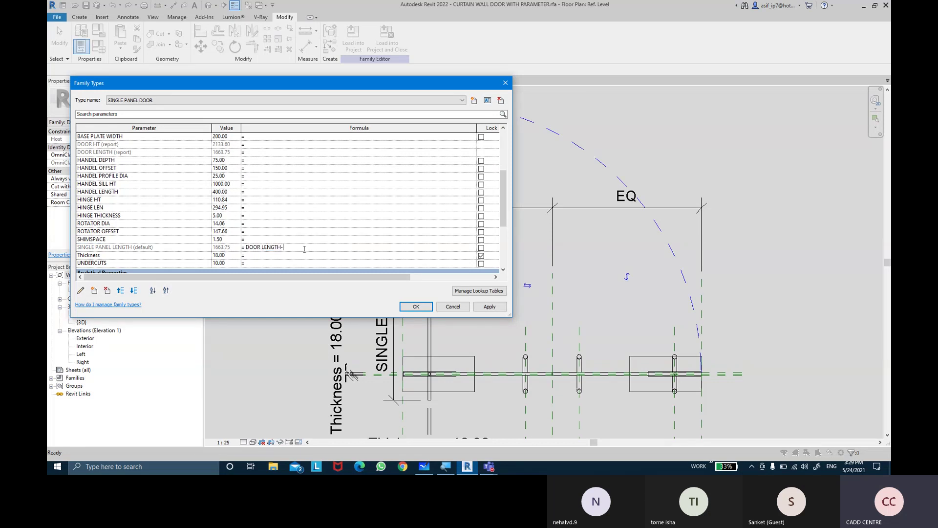
type("SHIMSPACE - SHIMSPACE")
key("Tab")
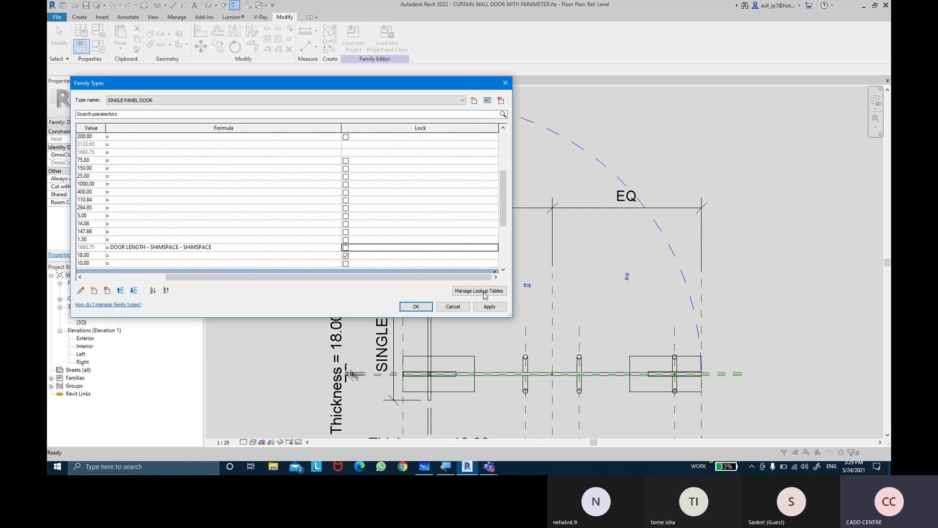
left_click(489, 306)
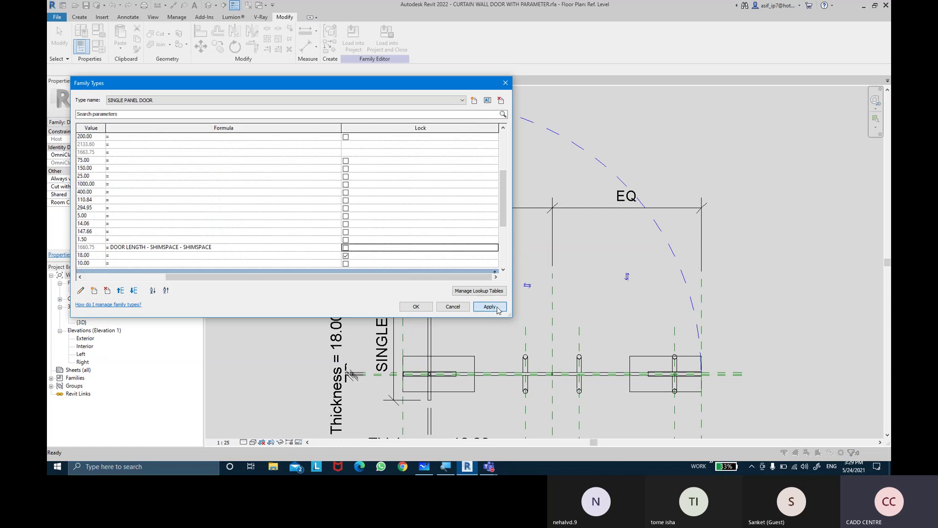
left_click(416, 306)
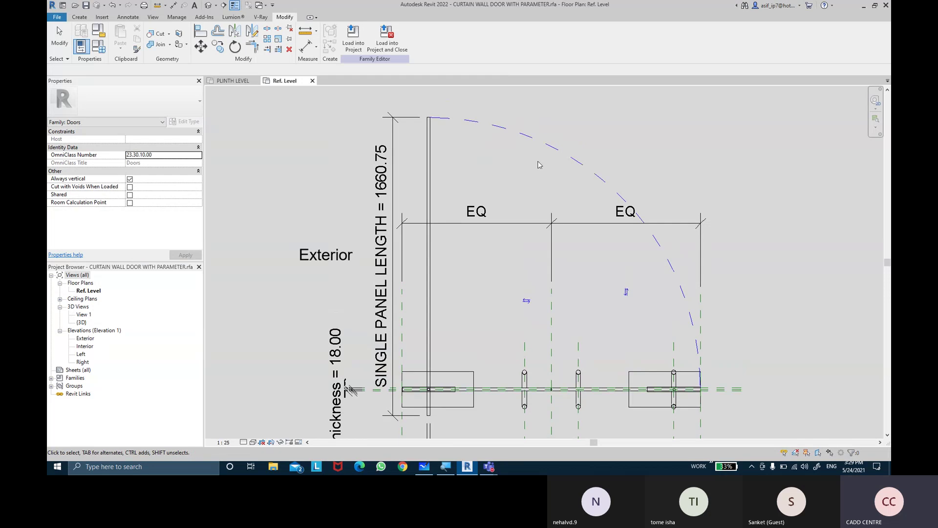
Step: Tie the four panel lines' and swing arc's visibility to new Yes/No parameter SINGLE PANEL 2D ACTION
key("Tab")
left_click(433, 163)
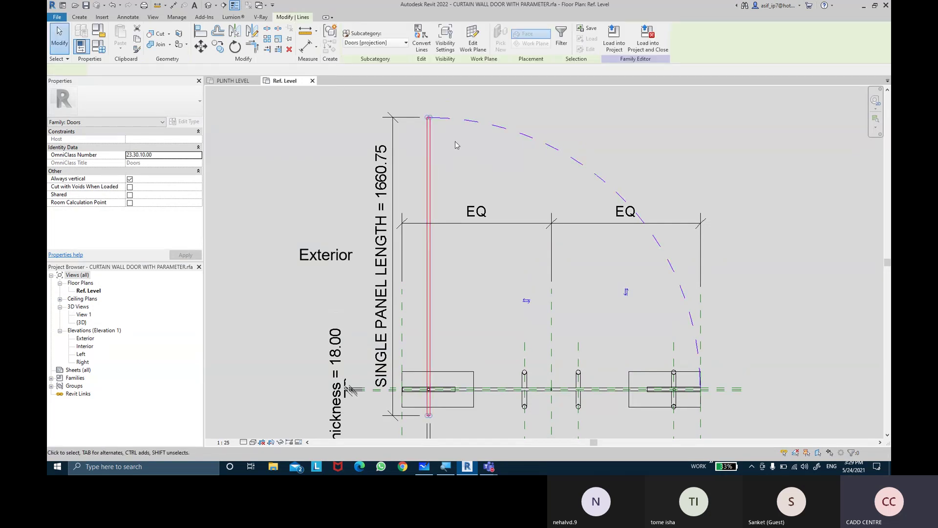
left_click(478, 126, "ctrl")
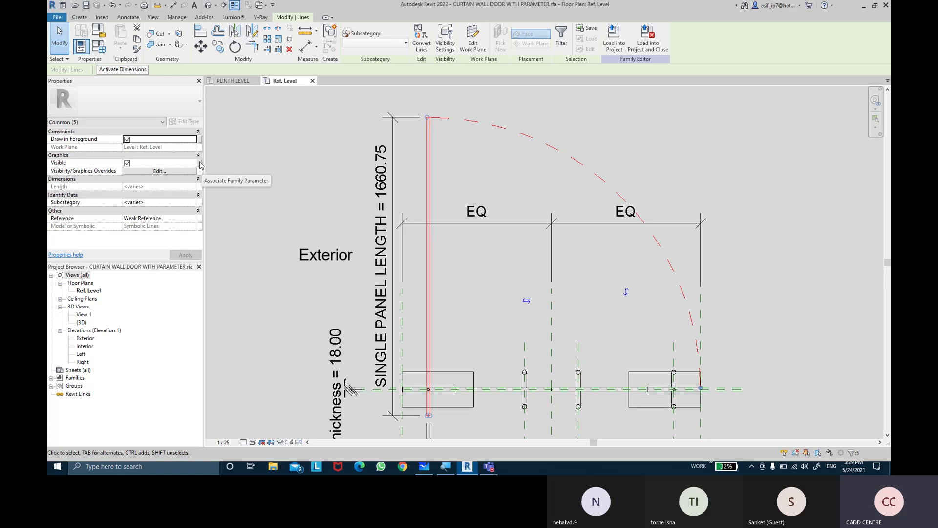
left_click(200, 164)
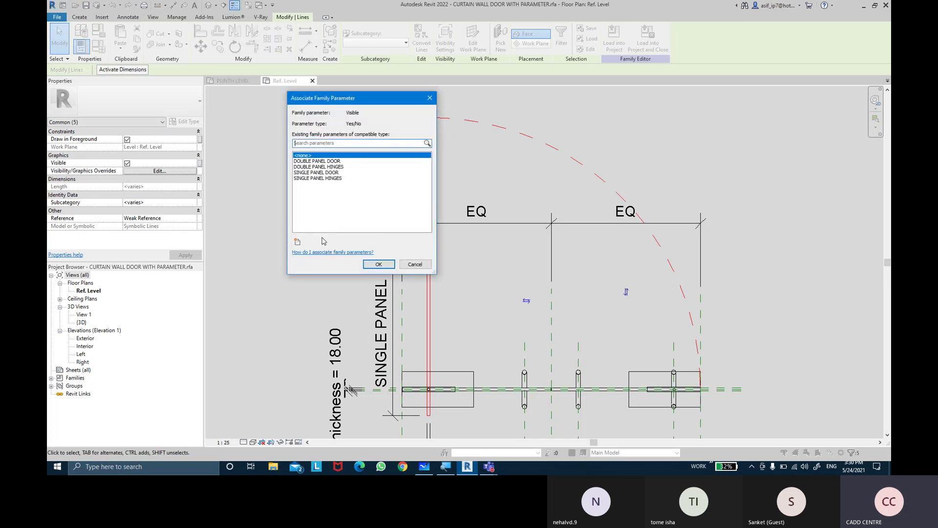
left_click(298, 242)
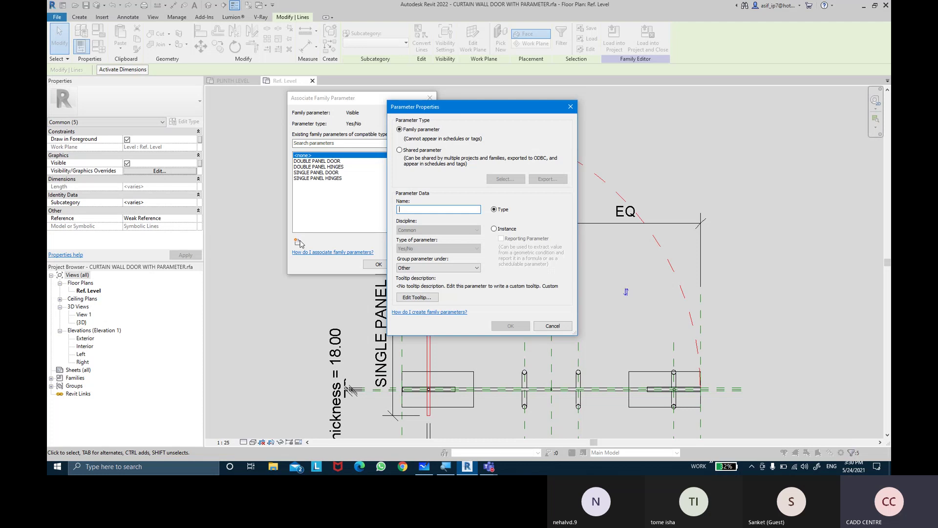
type("SINGLE ")
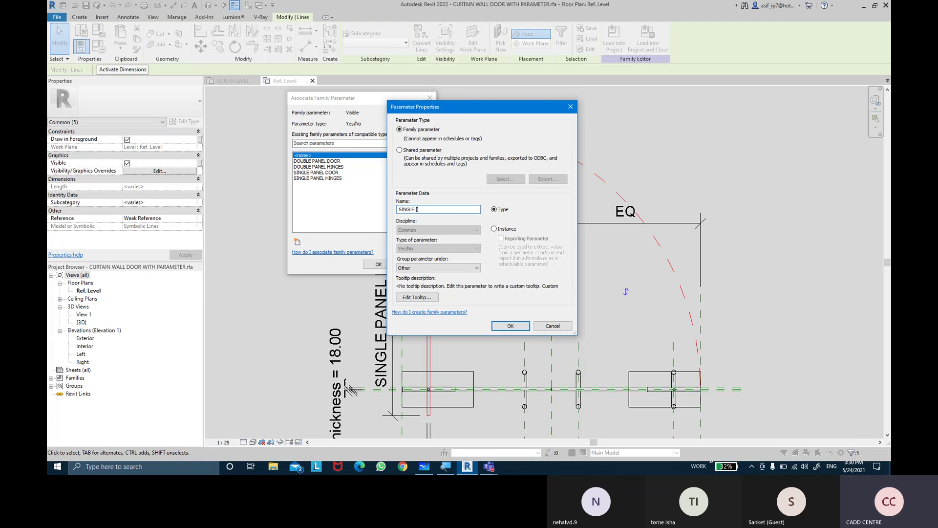
type("PA")
type("NEL 2")
type("D A")
type("CTION")
key("Return")
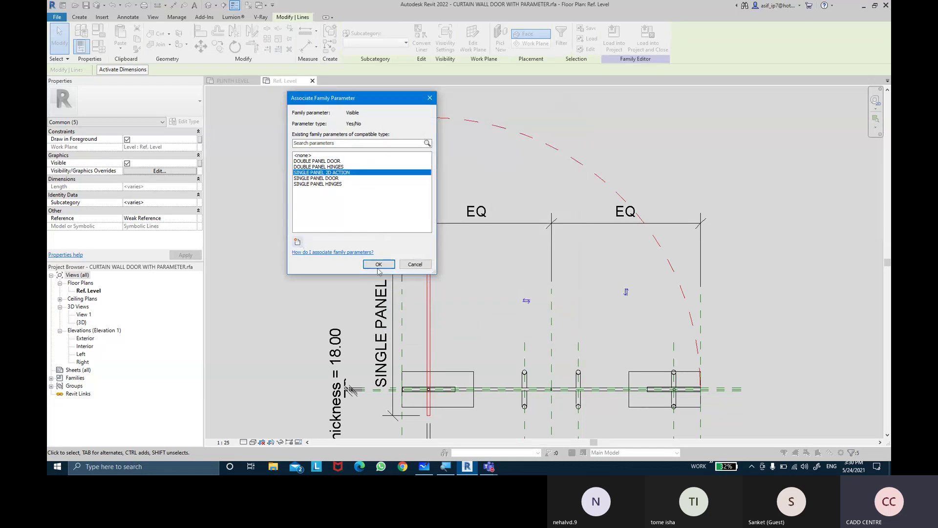
left_click(378, 265)
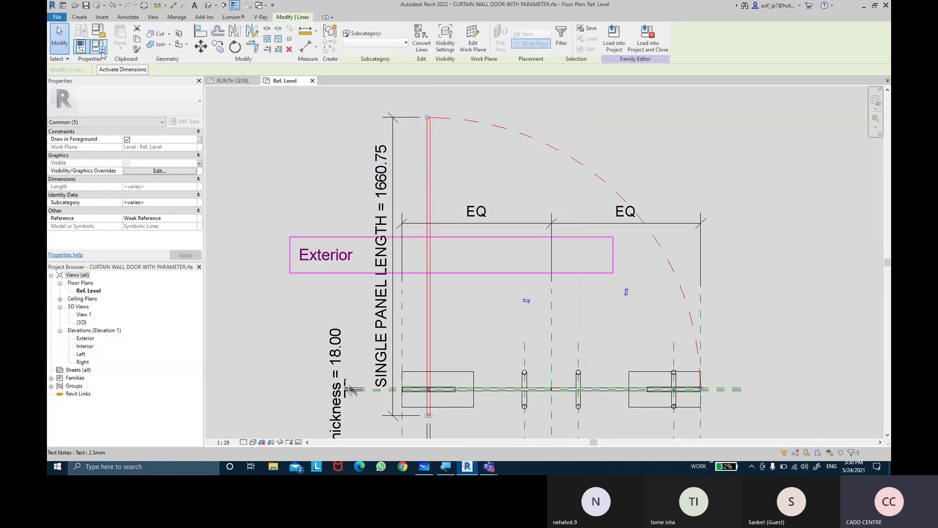
Step: Move the SINGLE PANEL 2D ACTION parameter into the Visibility group and apply
left_click(101, 51)
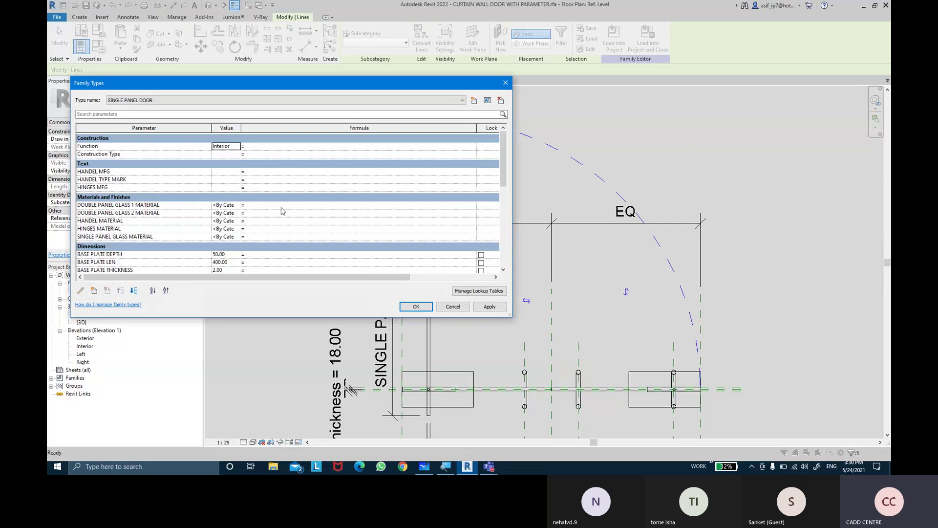
scroll(281, 211, "down", 5)
scroll(281, 211, "down", 1)
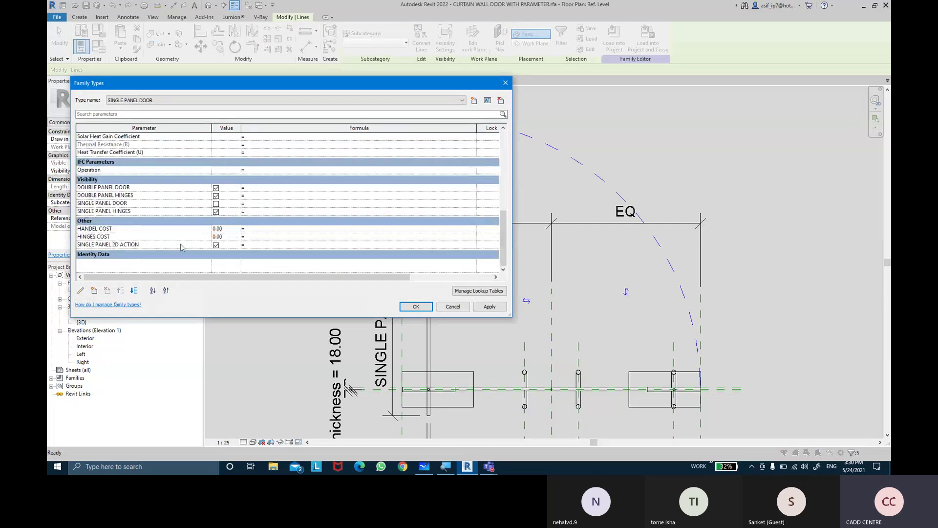
left_click(133, 245)
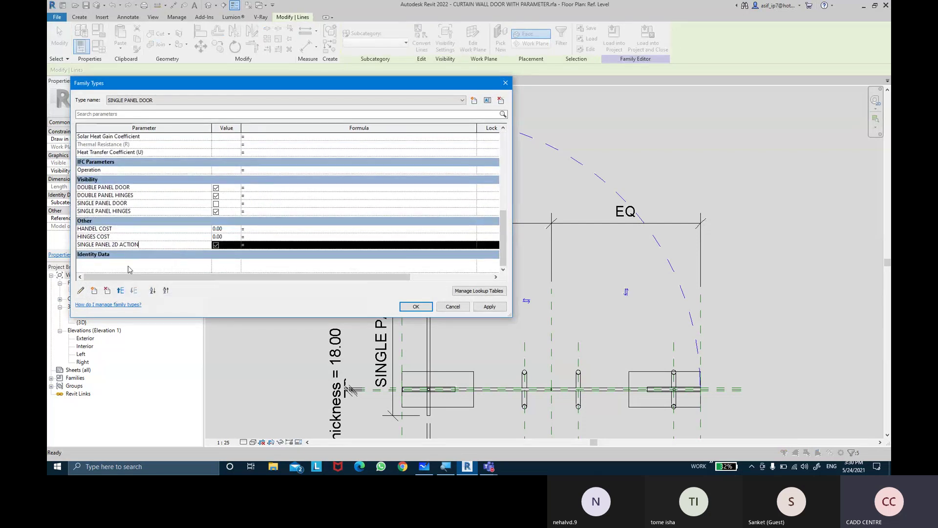
left_click(82, 291)
left_click(433, 268)
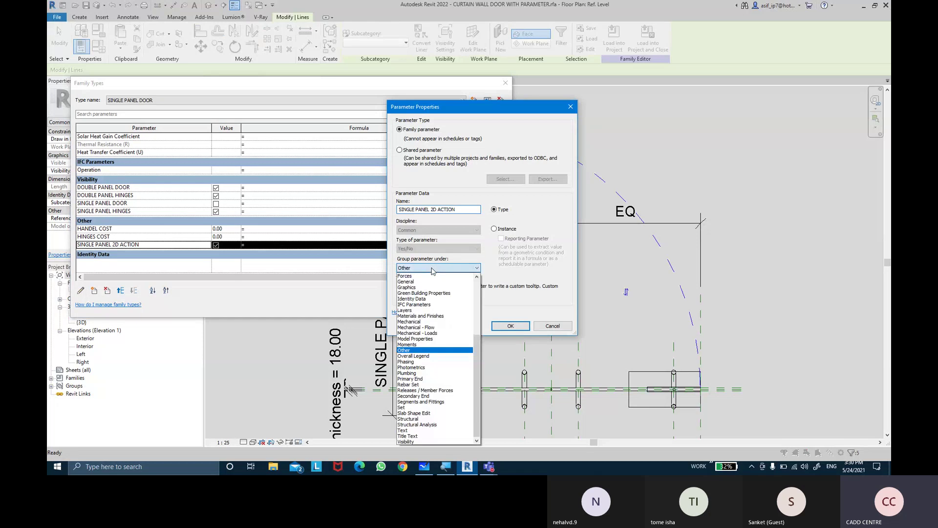
left_click(416, 442)
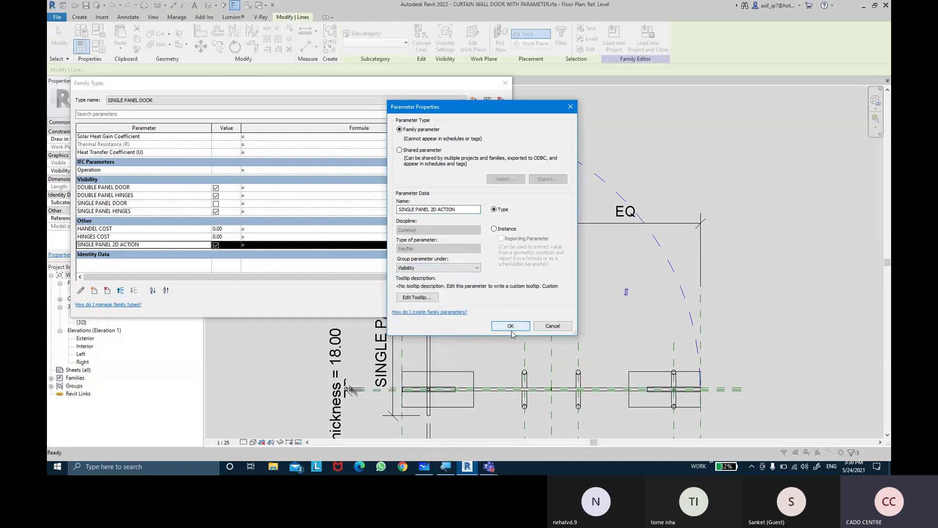
left_click(510, 326)
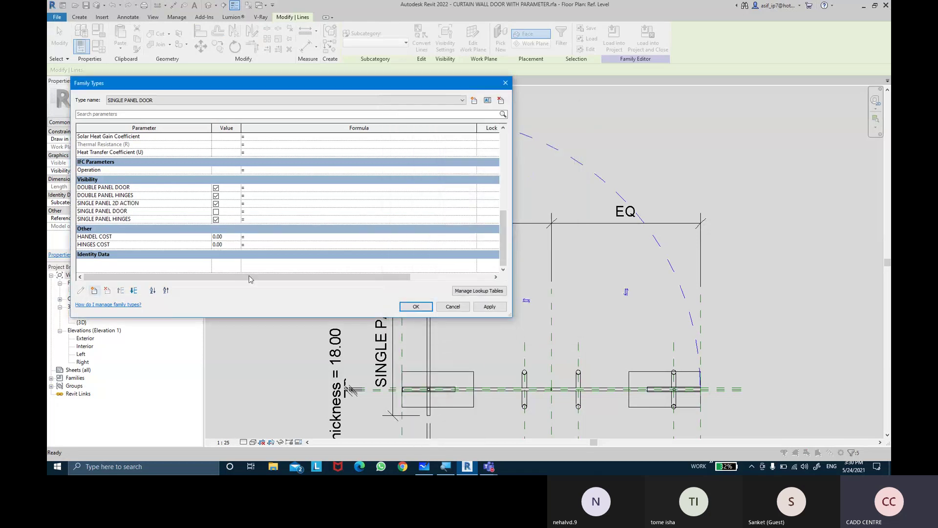
left_click(490, 306)
Step: Delete the SINGLE PANEL DOOR parameter and close Family Types
left_click(132, 213)
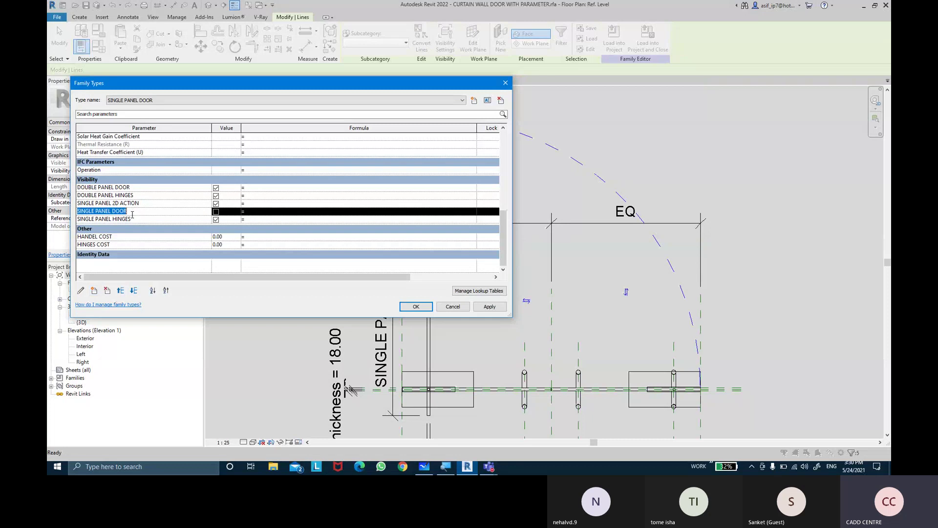
left_click(107, 290)
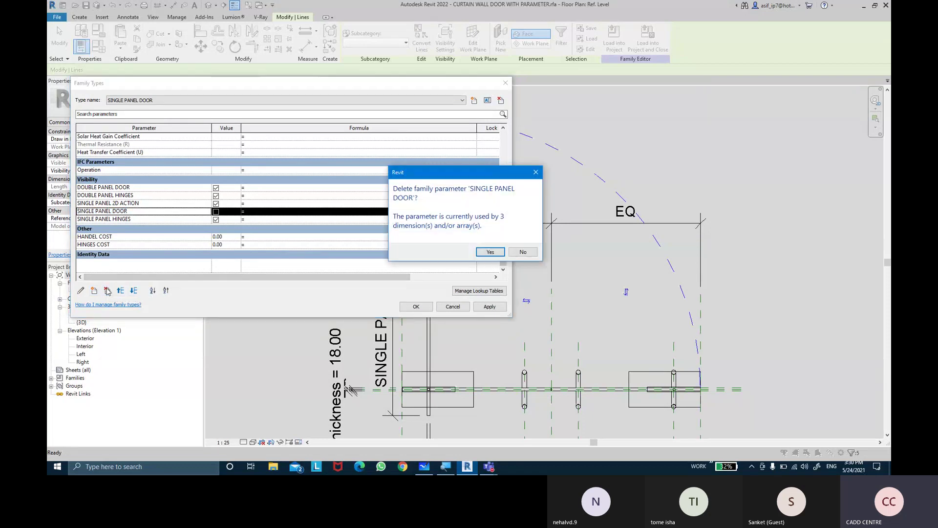
left_click(490, 252)
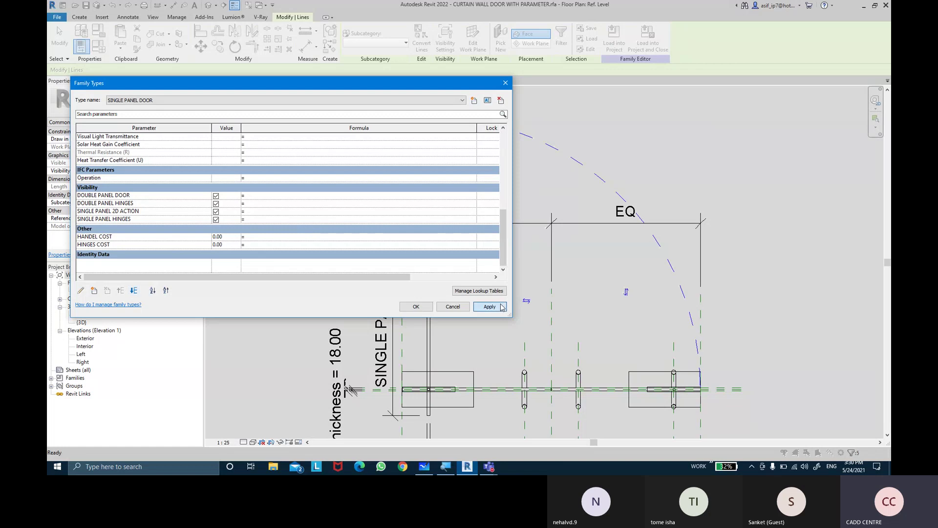
left_click(415, 307)
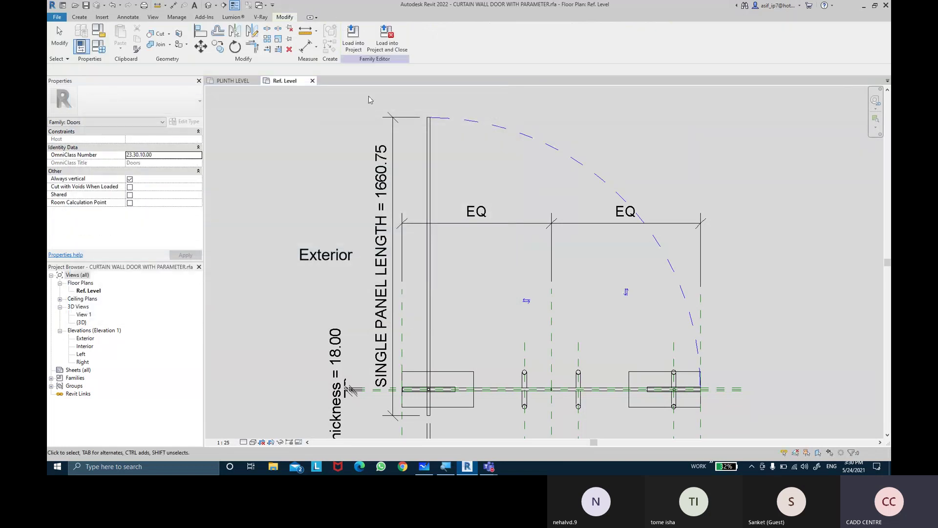
Step: Load the family into EX NO 12, overwriting the existing version and its parameter values
left_click(360, 53)
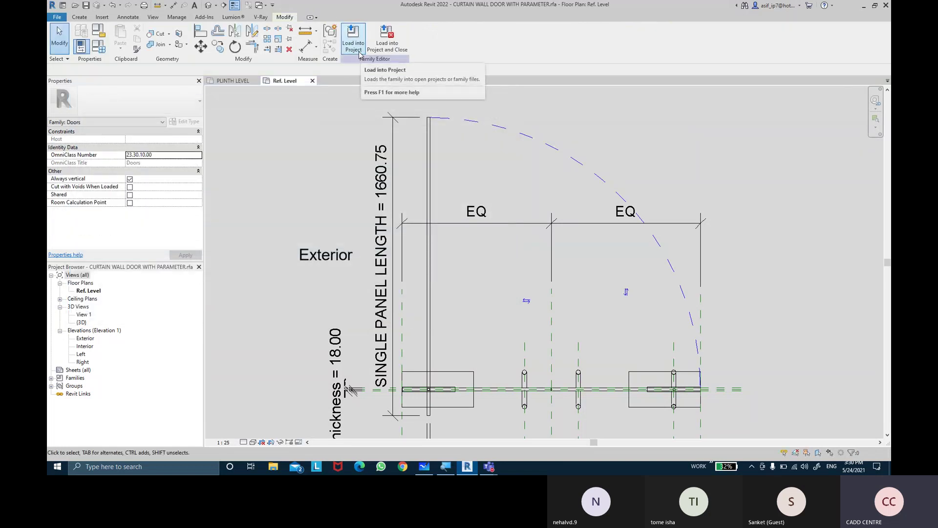
left_click(359, 53)
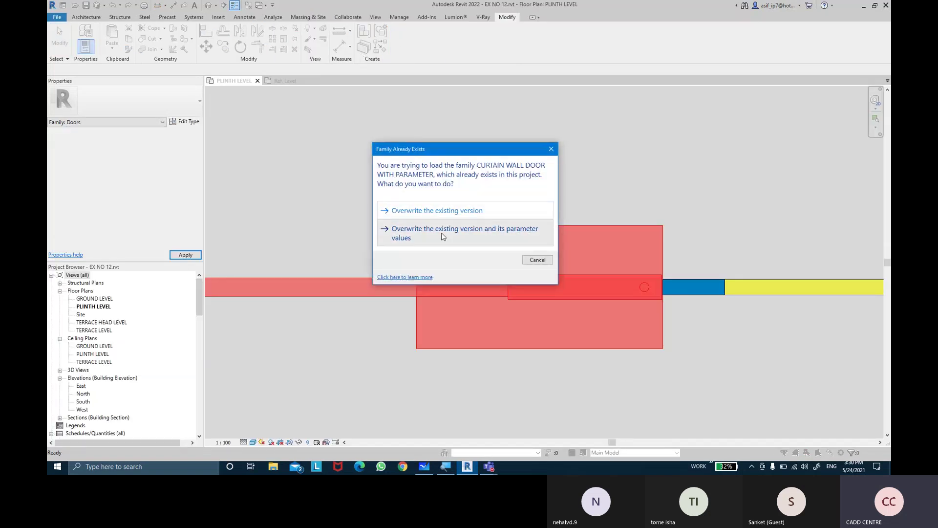
left_click(442, 235)
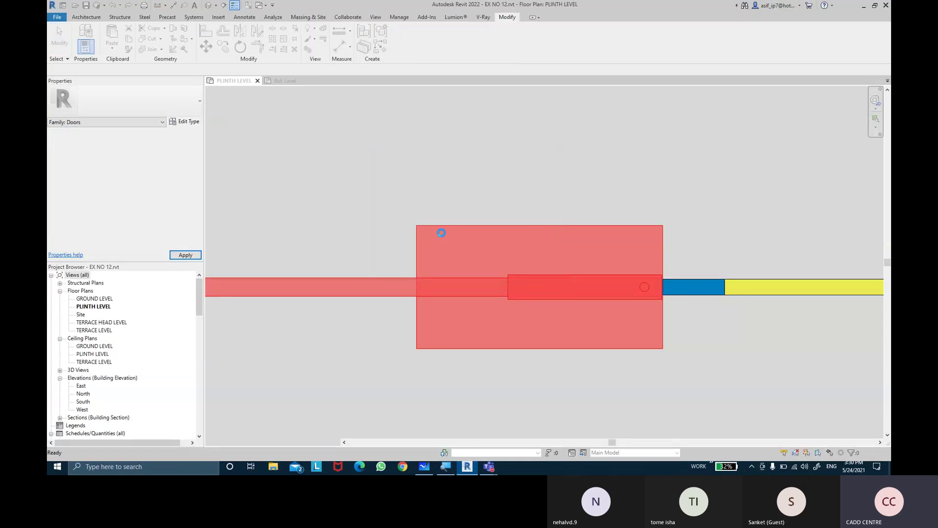
scroll(441, 233, "down", 5)
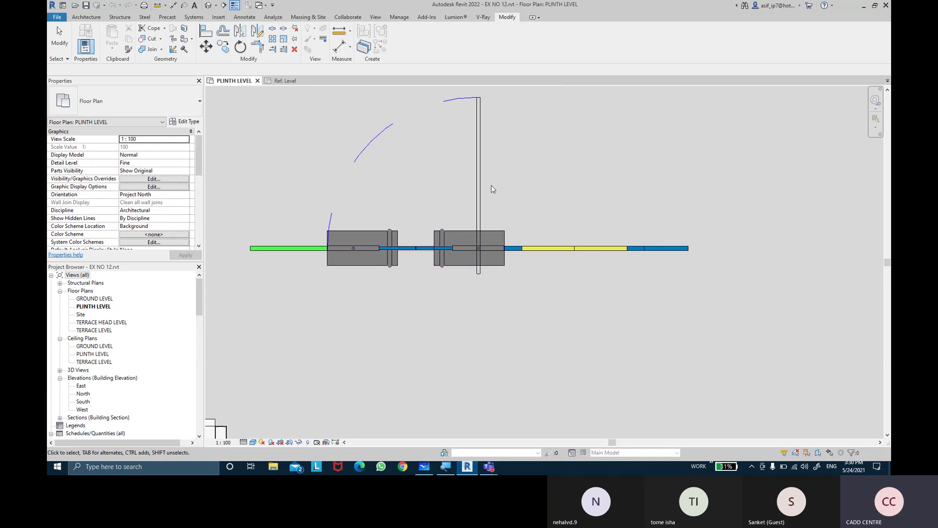
Step: Test the door by switching it to DOUBLE PANEL DOOR and back to SINGLE PANEL DOOR
left_click(479, 182)
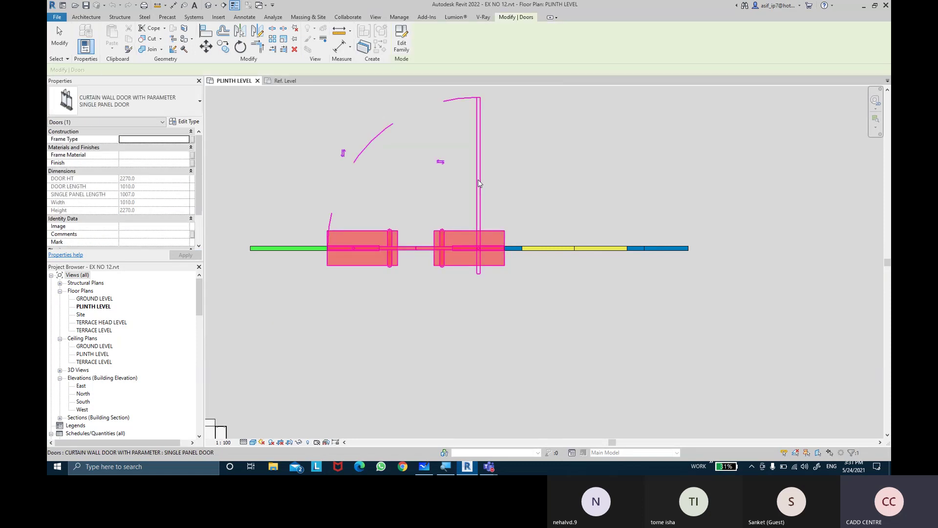
left_click(153, 113)
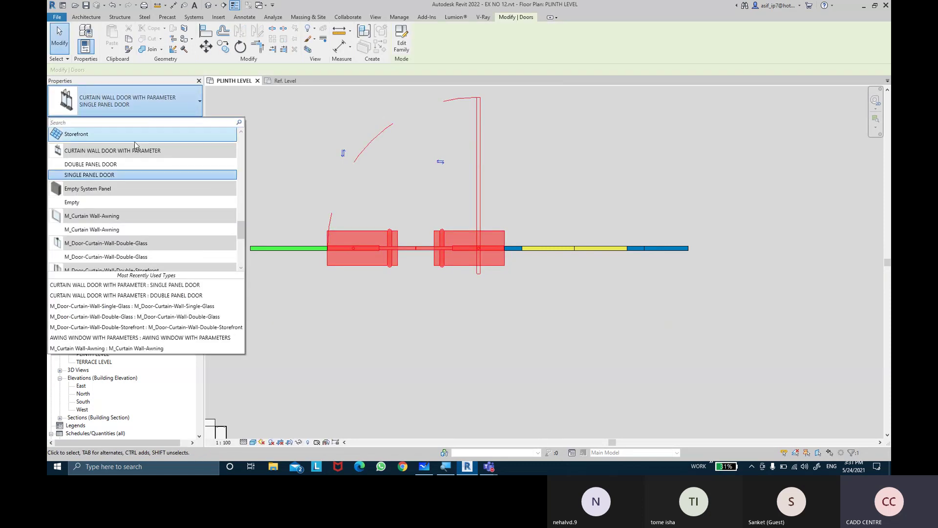
left_click(125, 165)
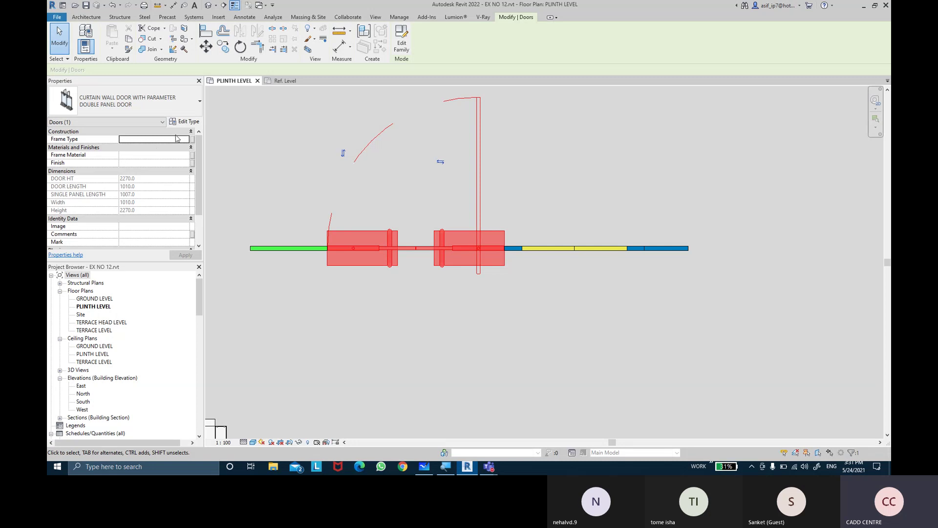
left_click(170, 104)
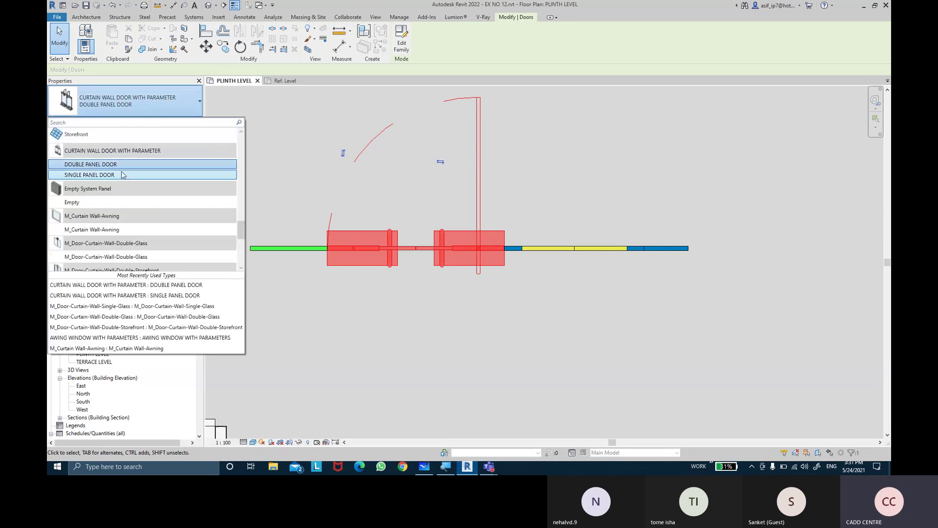
left_click(123, 171)
Step: Reselect the curtain wall door in plan and open its family for editing
middle_click_drag(511, 204, 507, 240)
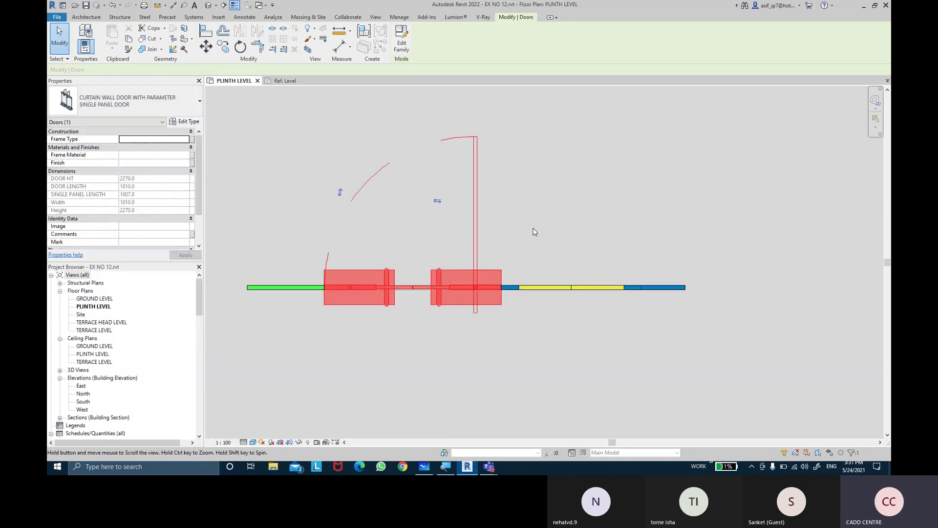
left_click(505, 239)
scroll(505, 240, "up", 1)
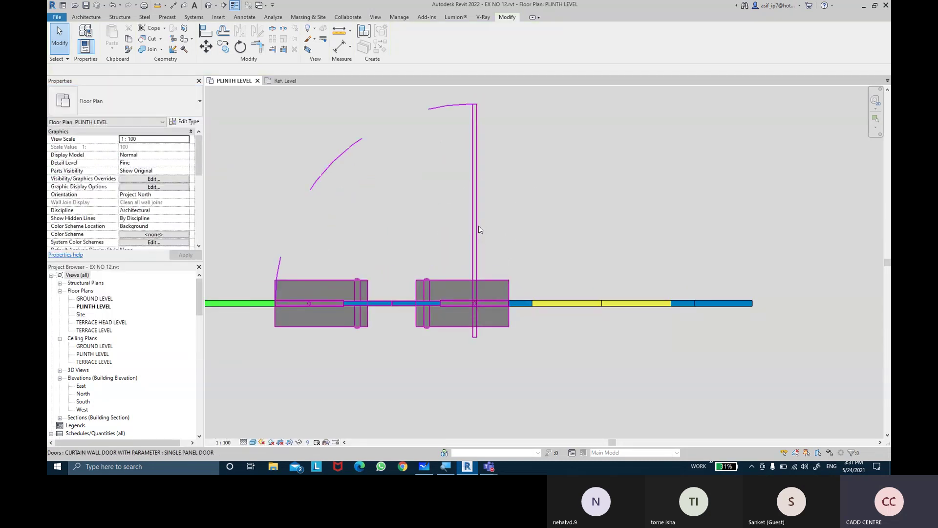
left_click(453, 292)
left_click(402, 34)
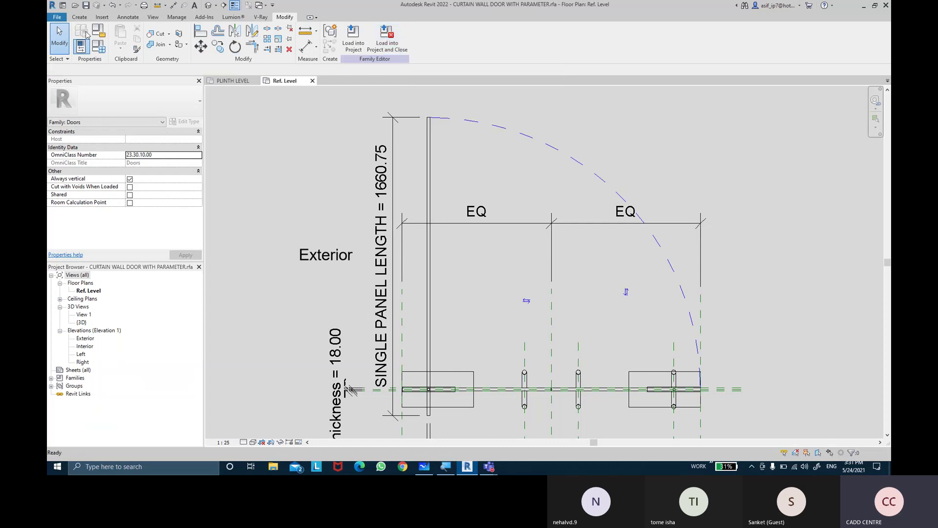
Step: Turn off DOUBLE PANEL DOOR and DOUBLE PANEL HINGES visibility and reload, overwriting the family
left_click(99, 47)
scroll(176, 219, "down", 5)
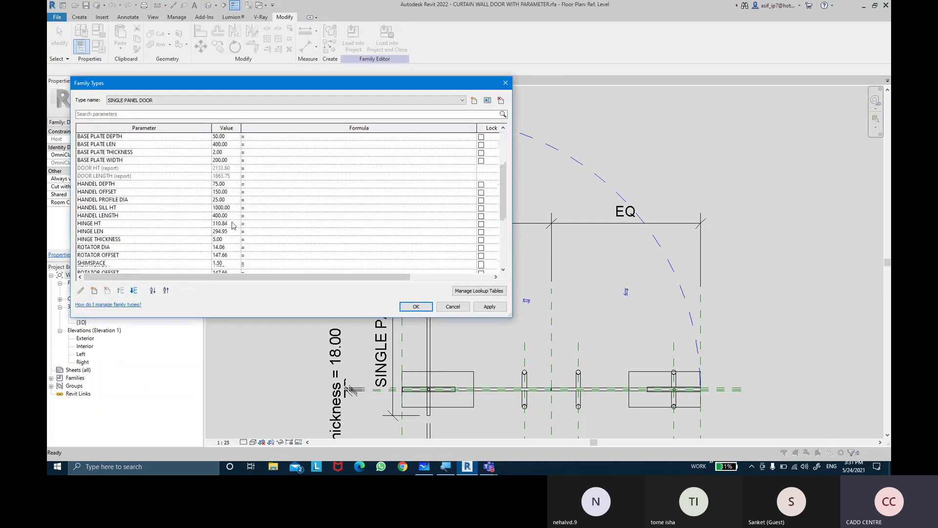
scroll(176, 219, "down", 5)
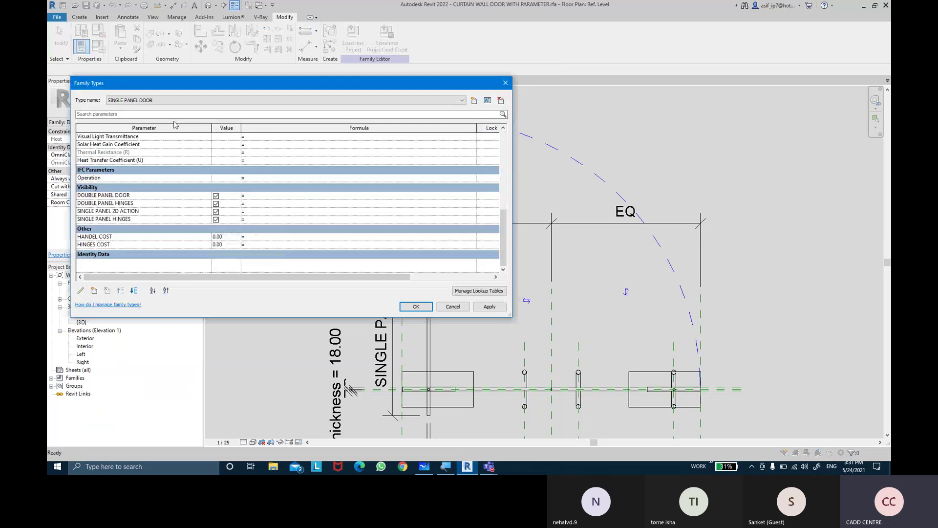
left_click(216, 196)
left_click(216, 204)
left_click(491, 307)
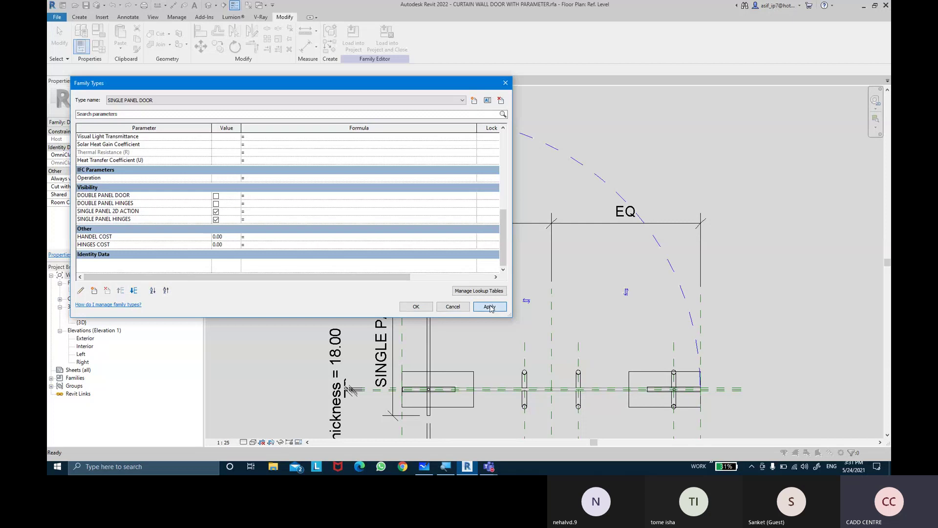
left_click(421, 308)
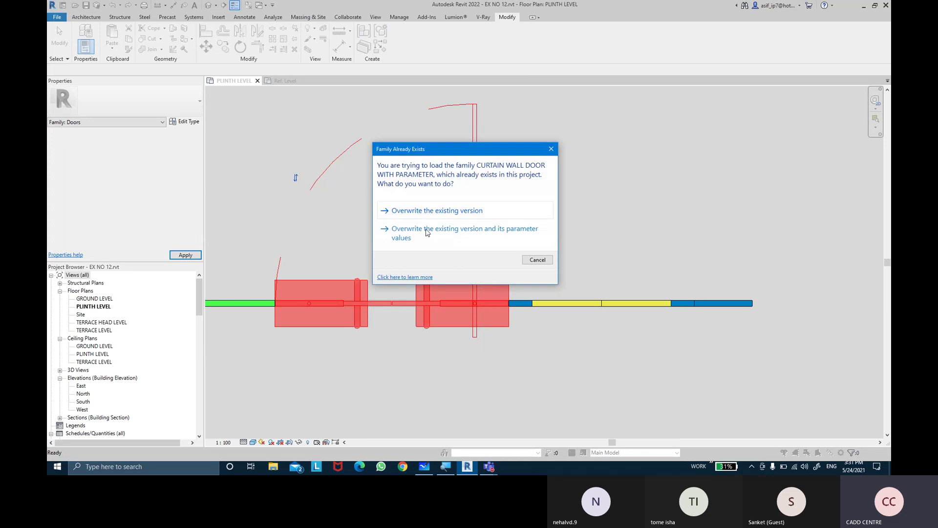
left_click(427, 236)
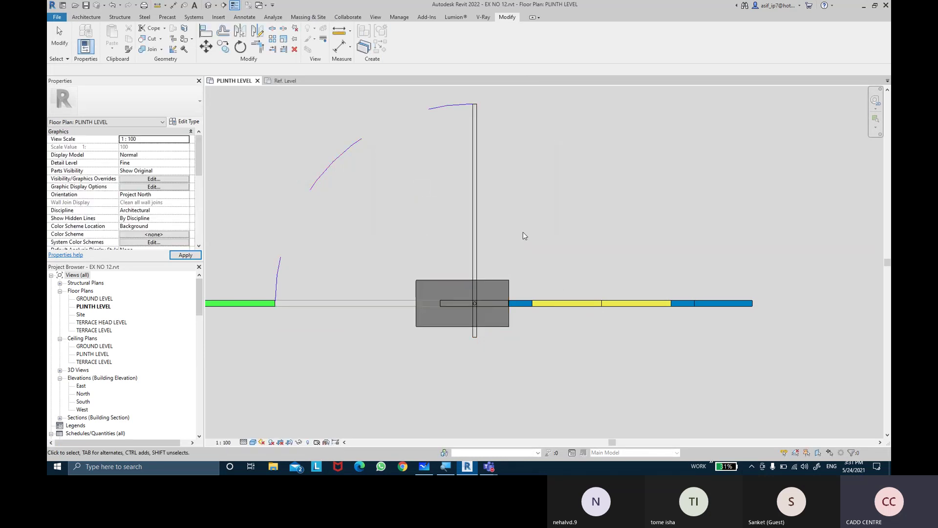
Step: Test the door's flip controls in plan, flipping swing and hand, then restoring them
middle_click_drag(564, 188, 569, 236)
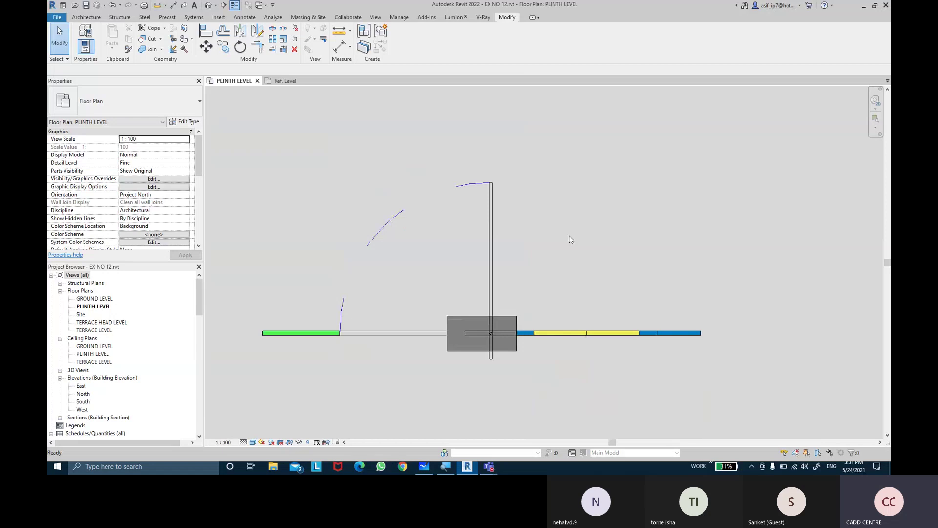
left_click(486, 215)
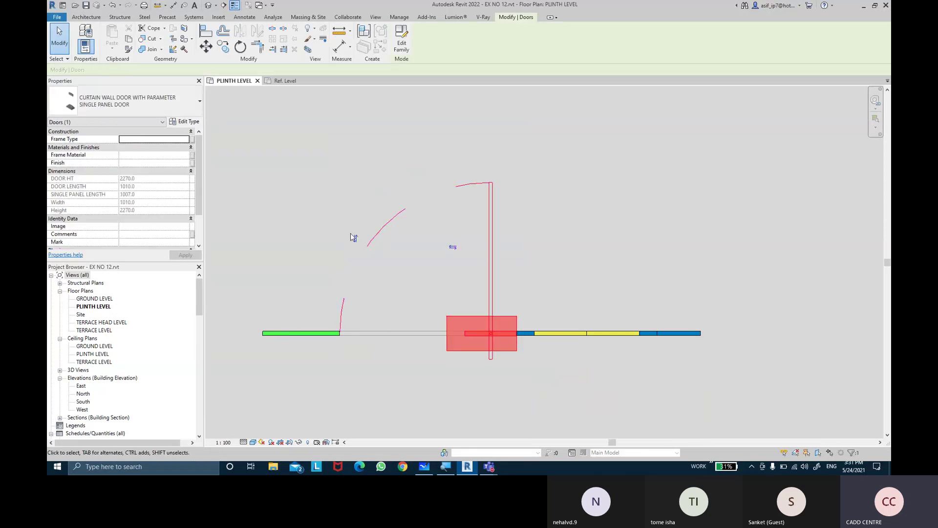
left_click(356, 239)
middle_click_drag(423, 314, 412, 202)
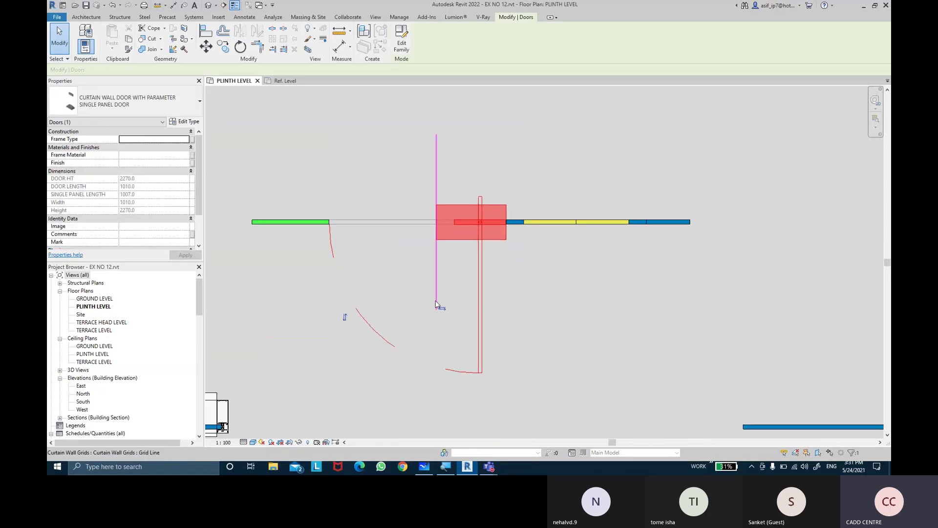
left_click(441, 309)
left_click(394, 310)
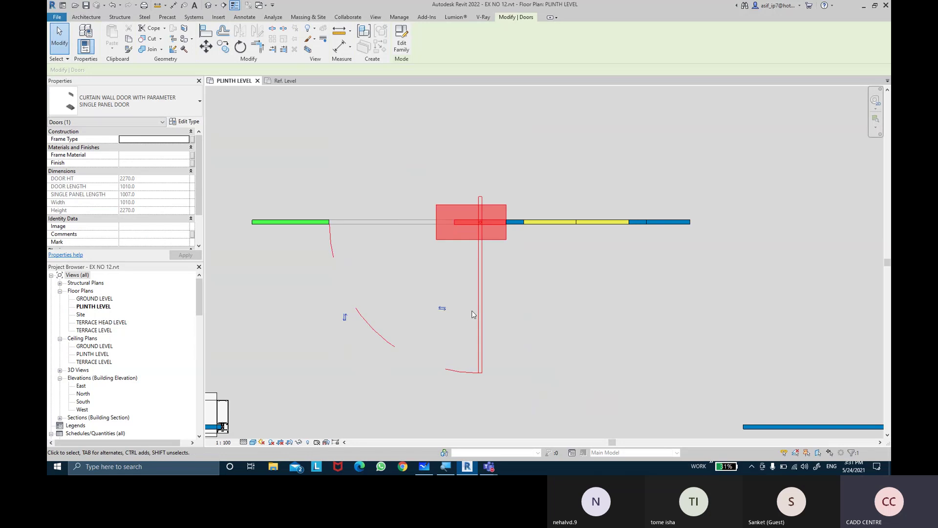
left_click(341, 319)
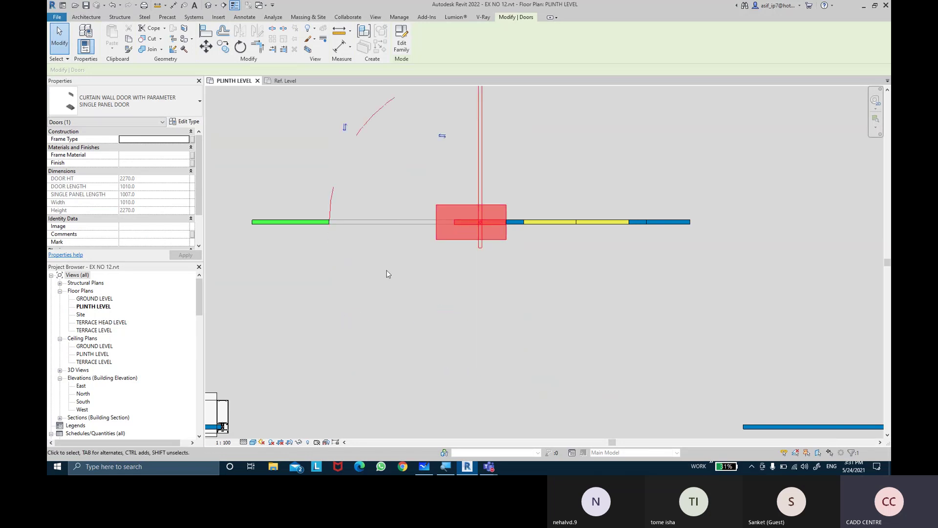
left_click(582, 144)
middle_click_drag(494, 116, 495, 180)
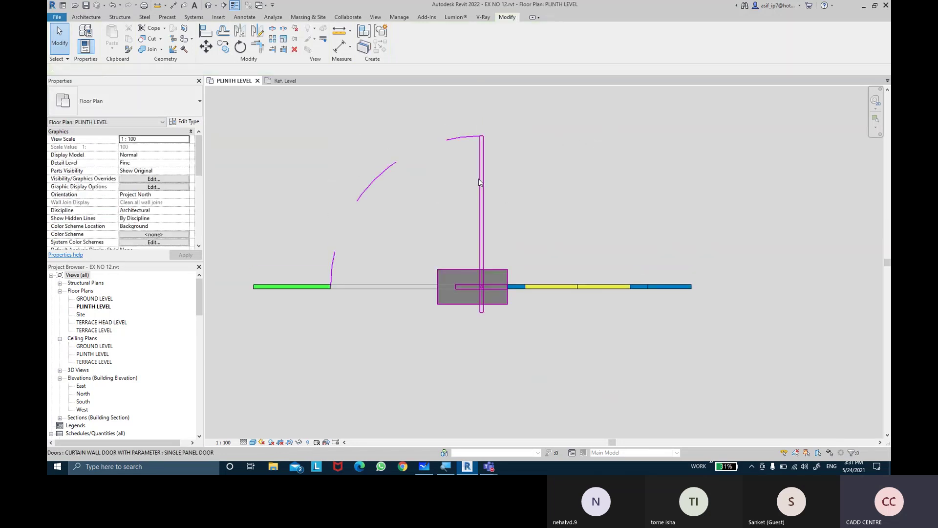
left_click(479, 179)
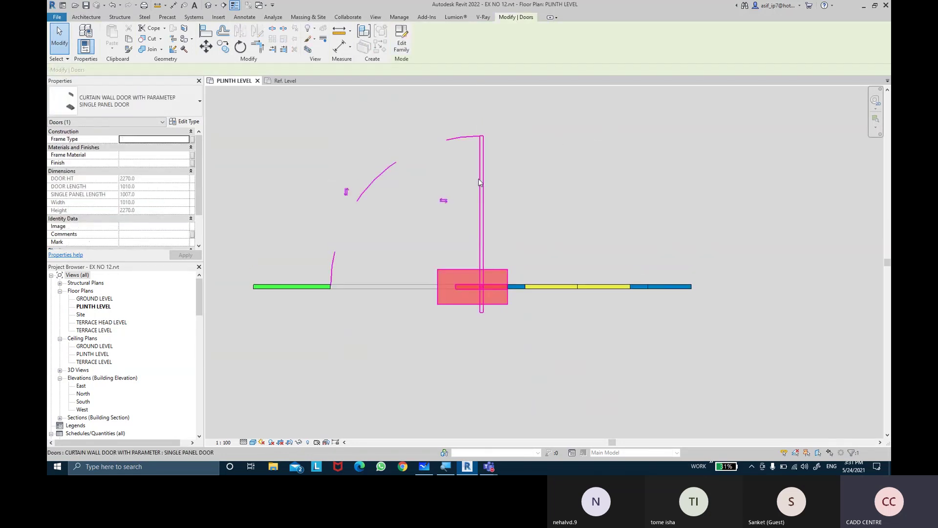
left_click(580, 190)
middle_click_drag(580, 190, 588, 202)
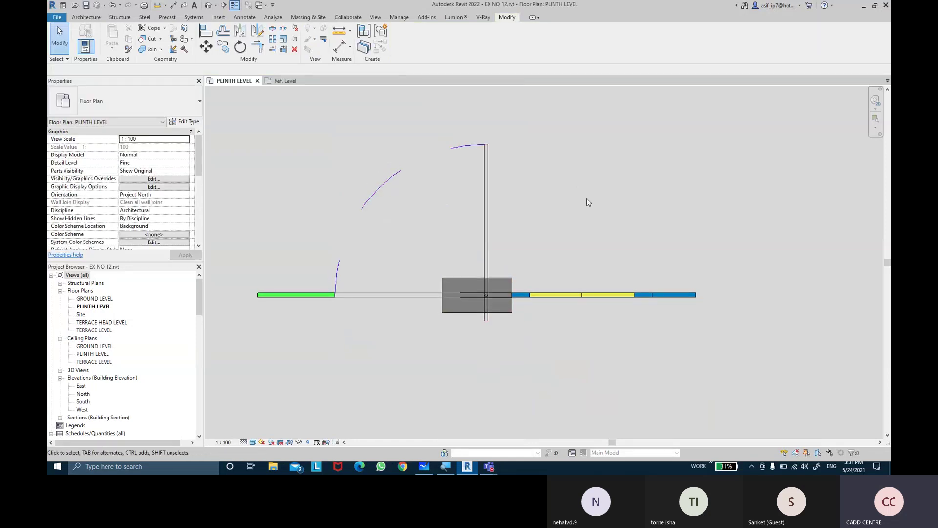
Step: In the default 3D view, select the curtain wall door and edit its family
left_click(208, 5)
scroll(645, 298, "up", 3)
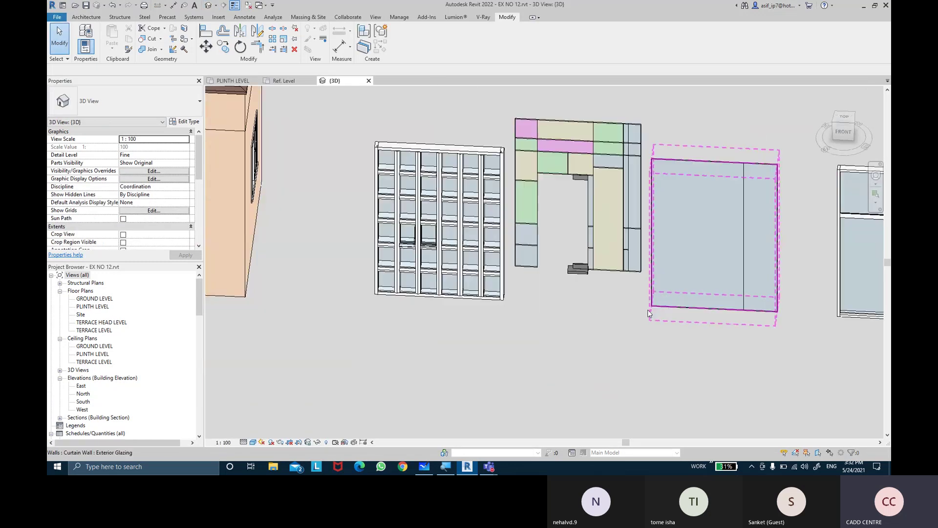
scroll(645, 298, "up", 2)
scroll(562, 264, "up", 2)
left_click(543, 256)
middle_click_drag(544, 256, 541, 337, "shift")
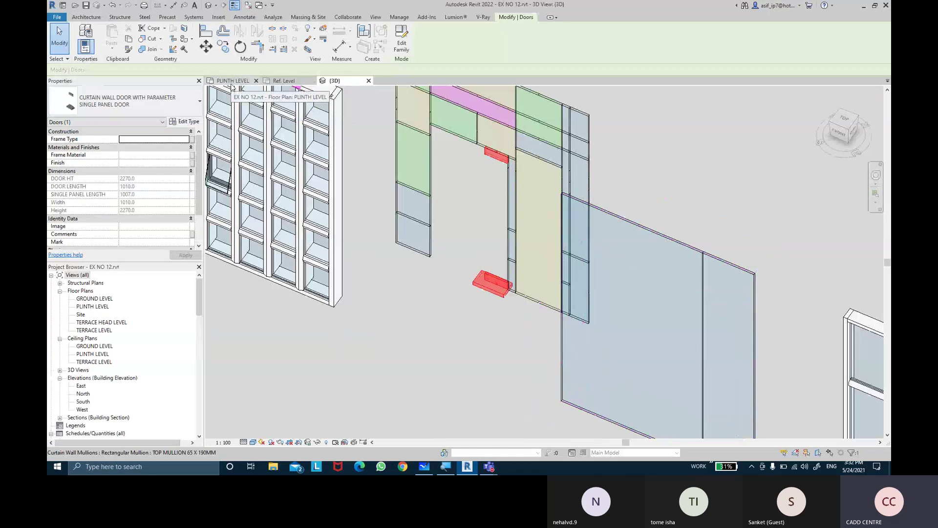
left_click(402, 39)
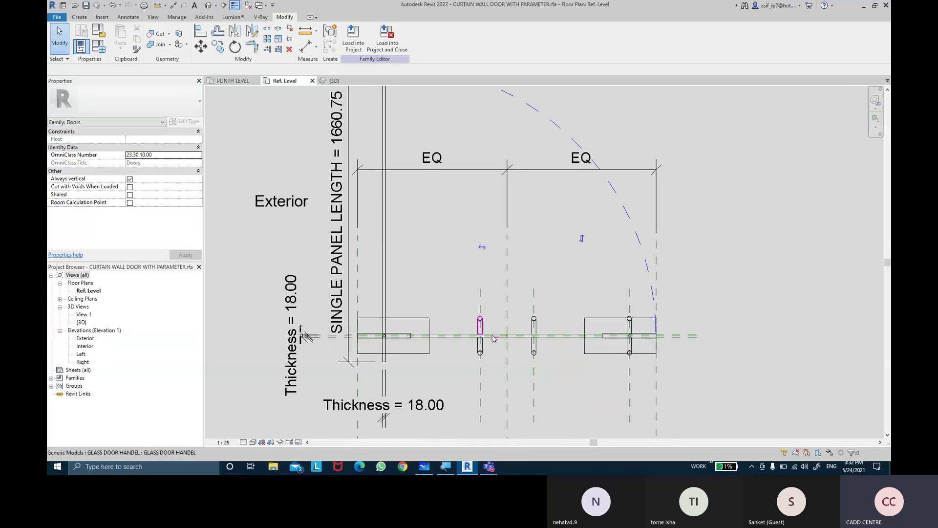
Step: In the family 3D view, link both handles' visibility to new parameter SINGLE PANLE HANDEL
left_click(209, 7)
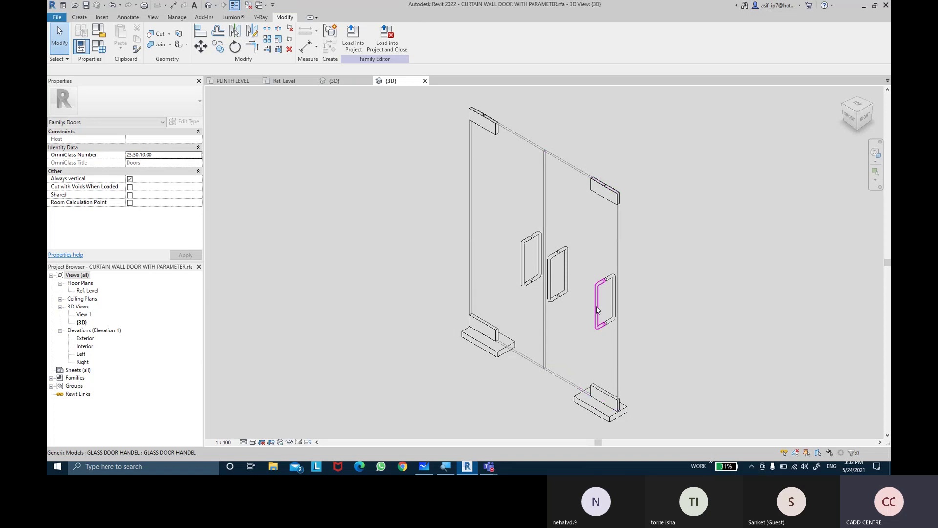
left_click(596, 306)
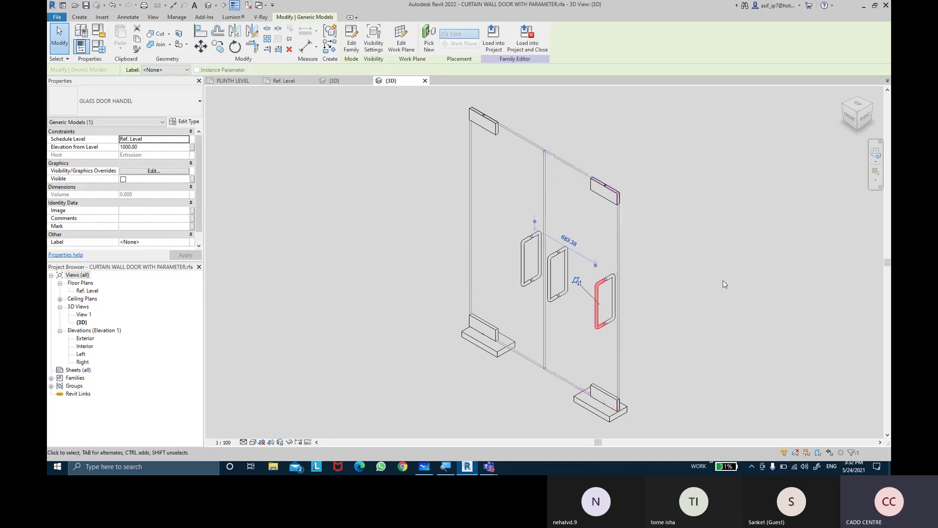
mouse_move(685, 300)
middle_mouse_down("shift")
mouse_move(582, 289)
mouse_move(601, 291)
middle_mouse_up("shift")
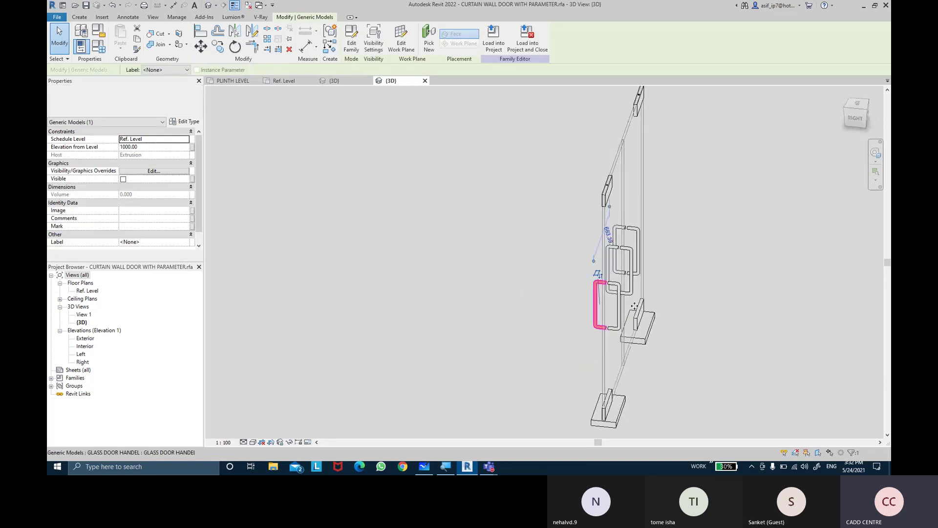
left_click(617, 292, "ctrl")
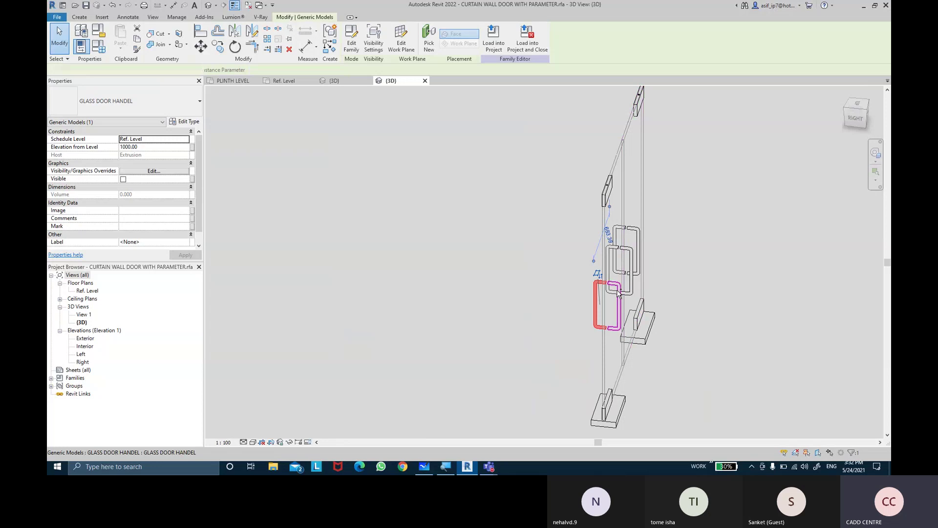
left_click(193, 178)
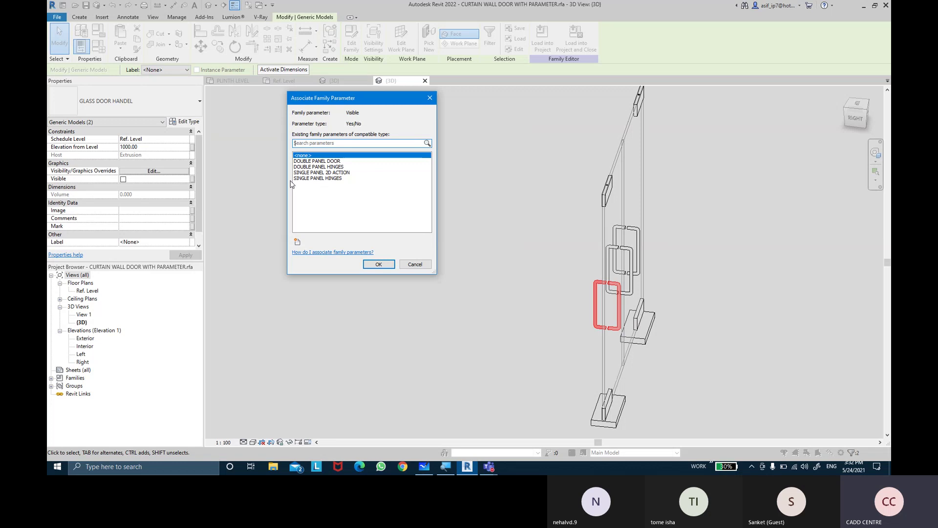
left_click(297, 242)
type("SINGLE PANLE HANDEL")
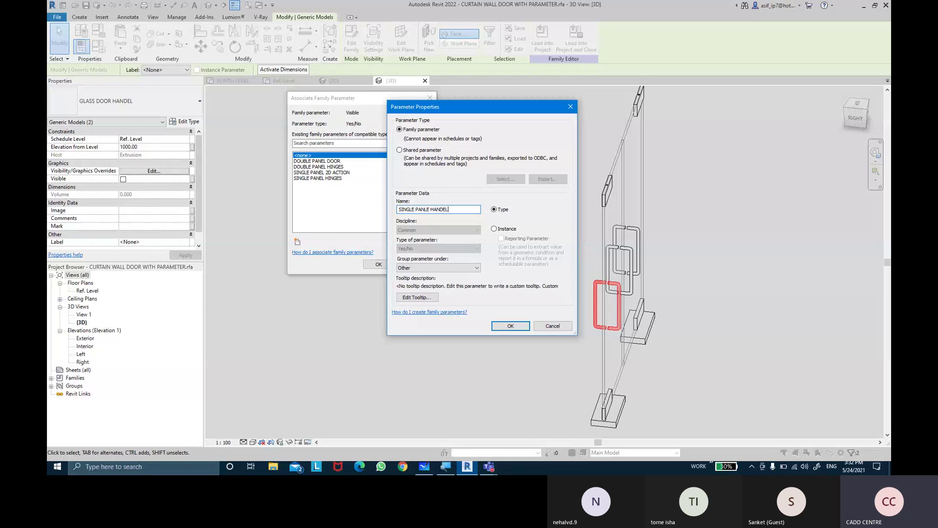
key("Return")
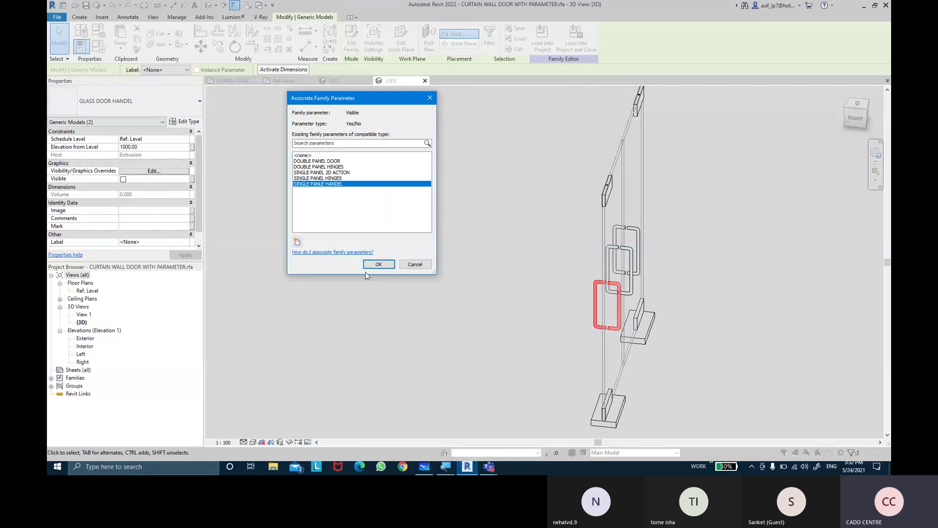
left_click(372, 265)
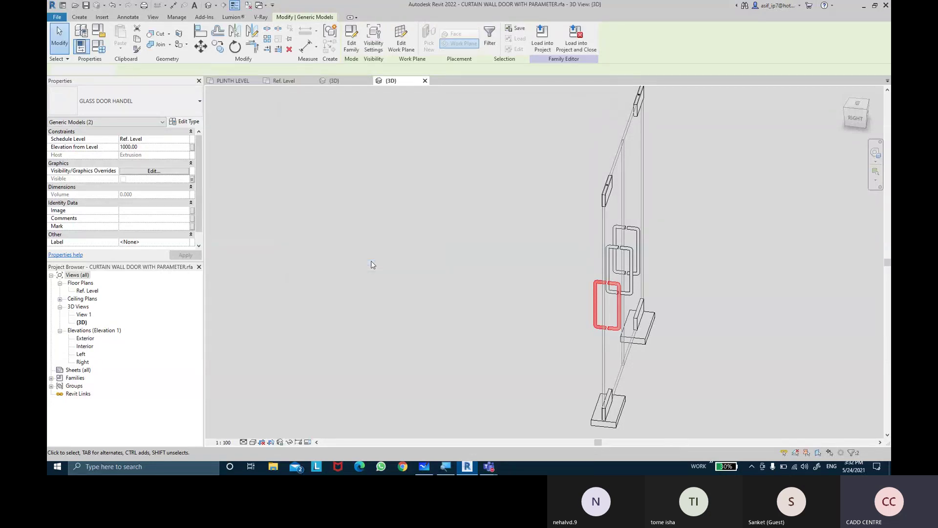
left_click(376, 266)
middle_click_drag(379, 268, 178, 199, "shift")
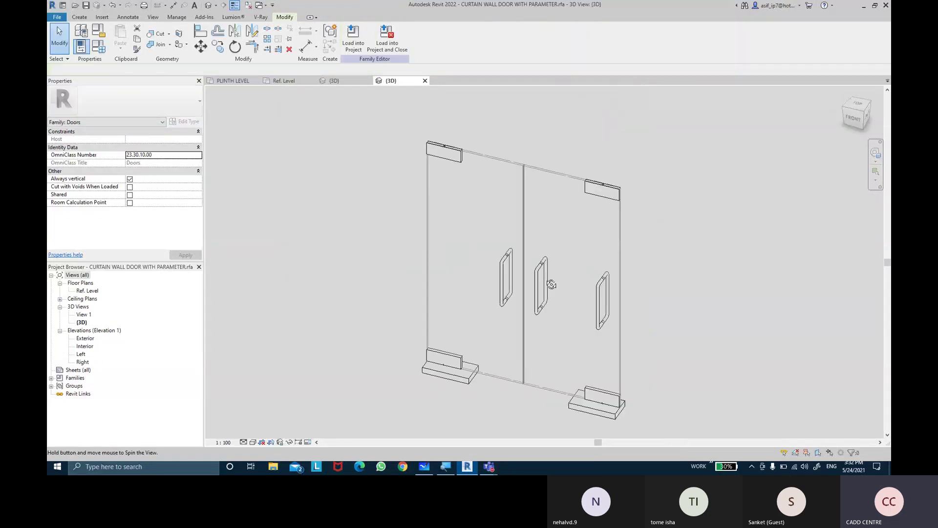
Step: Regroup SINGLE PANLE HANDEL under Visibility in Family Types and apply
left_click(98, 47)
scroll(146, 205, "down", 3)
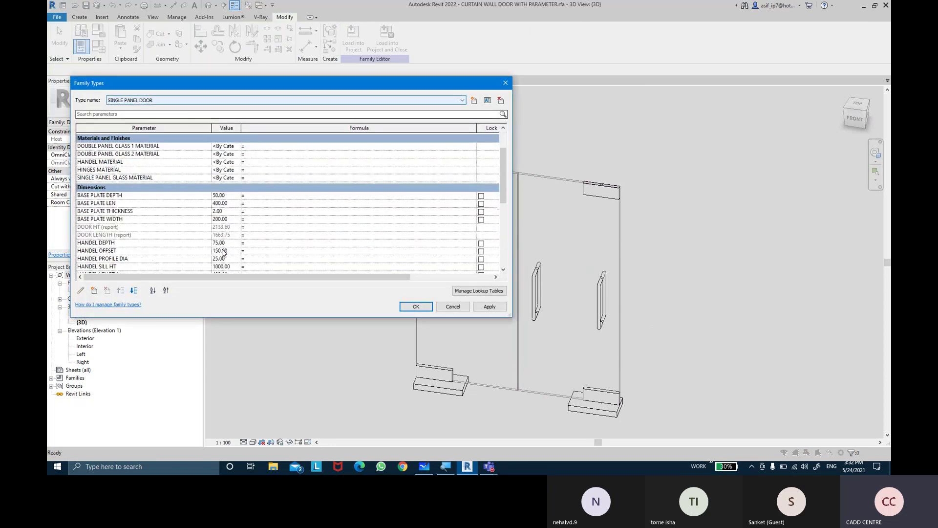
scroll(122, 234, "down", 5)
scroll(117, 241, "down", 5)
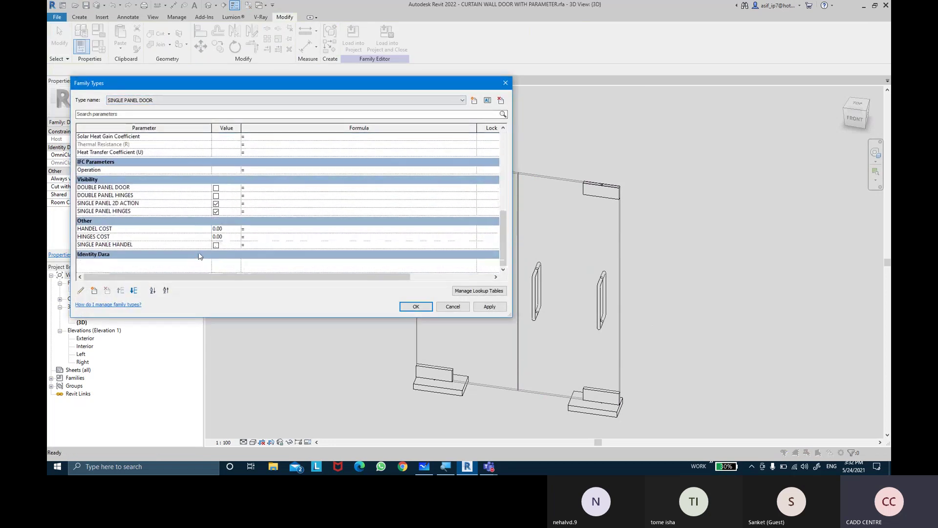
left_click(118, 244)
left_click(83, 291)
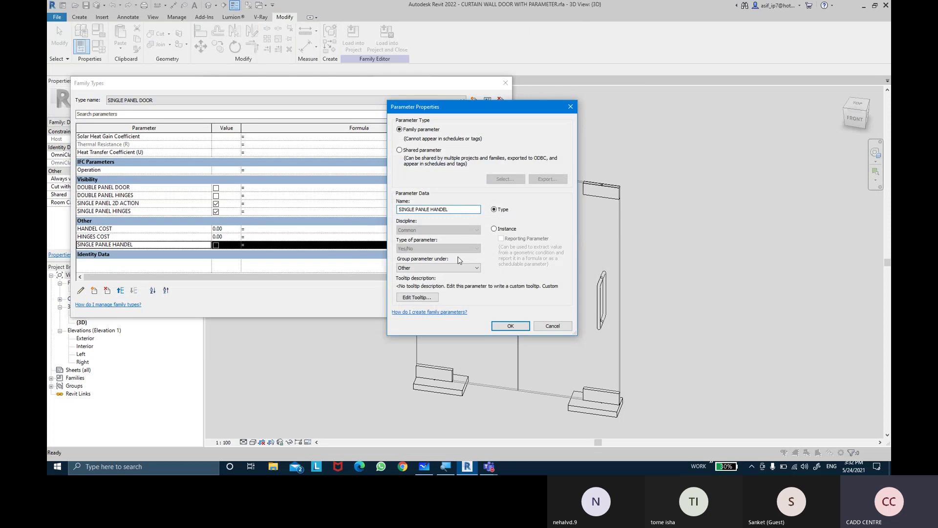
left_click(439, 267)
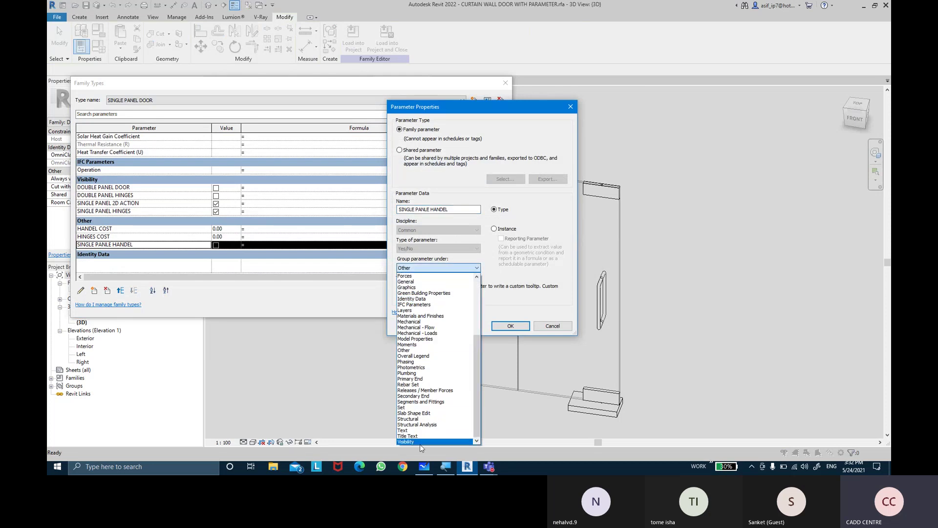
left_click(420, 441)
left_click(508, 326)
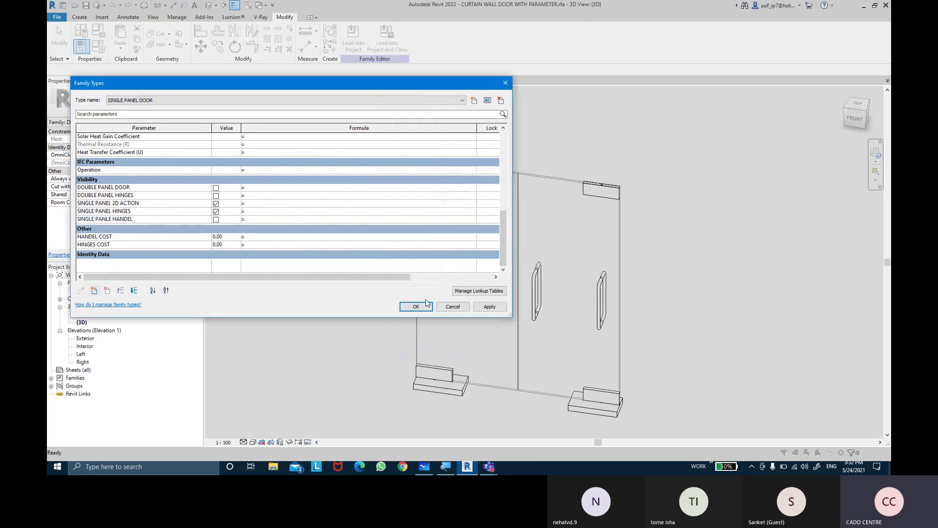
left_click(490, 306)
left_click(416, 306)
scroll(511, 419, "up", 3)
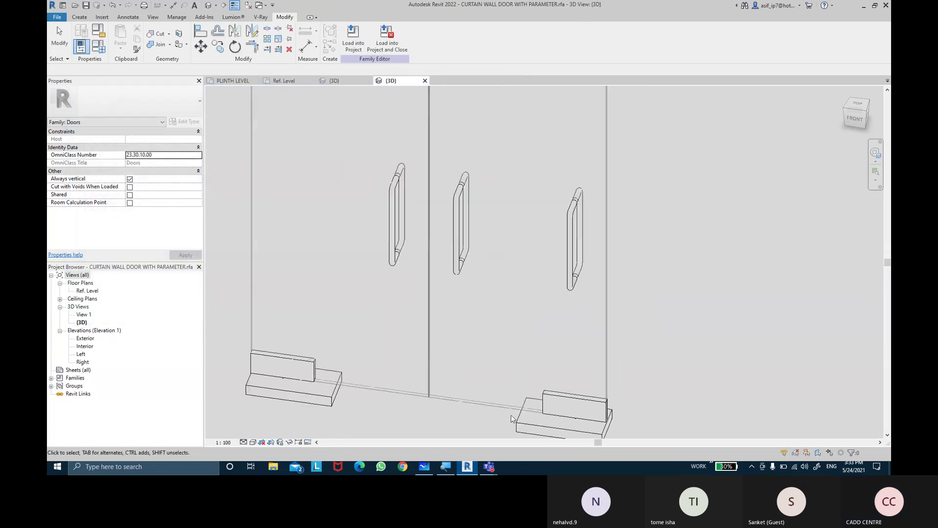
Step: Link the glass panel extrusion's visibility to a new Yes/No parameter, SINGLE PANLE DOOR
scroll(464, 340, "up", 5)
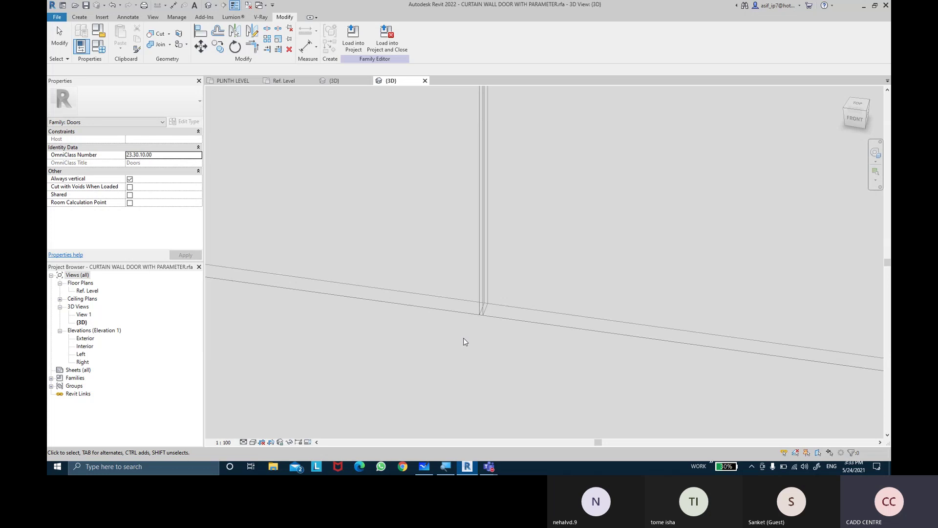
scroll(464, 341, "up", 3)
left_click(519, 265)
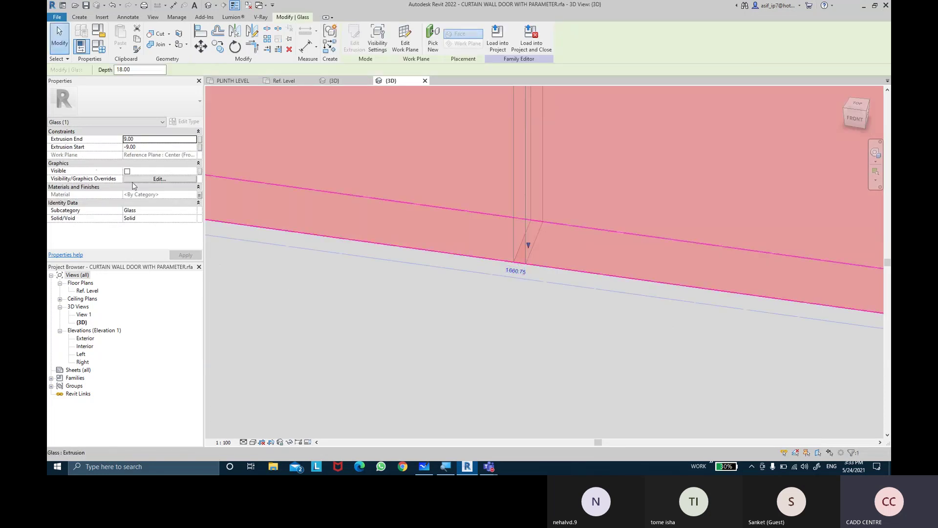
left_click(199, 171)
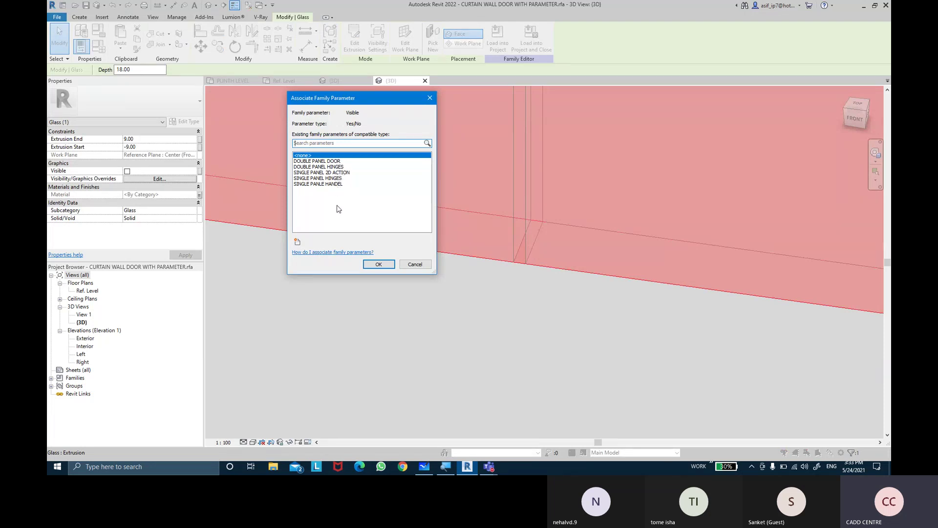
left_click(298, 242)
type("INGLE PANLE DOOR")
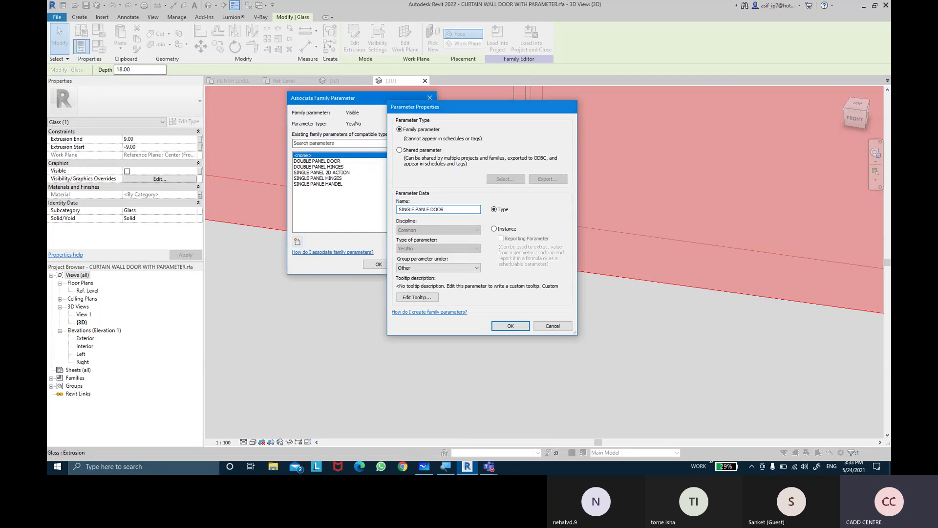
key("Return")
left_click(373, 265)
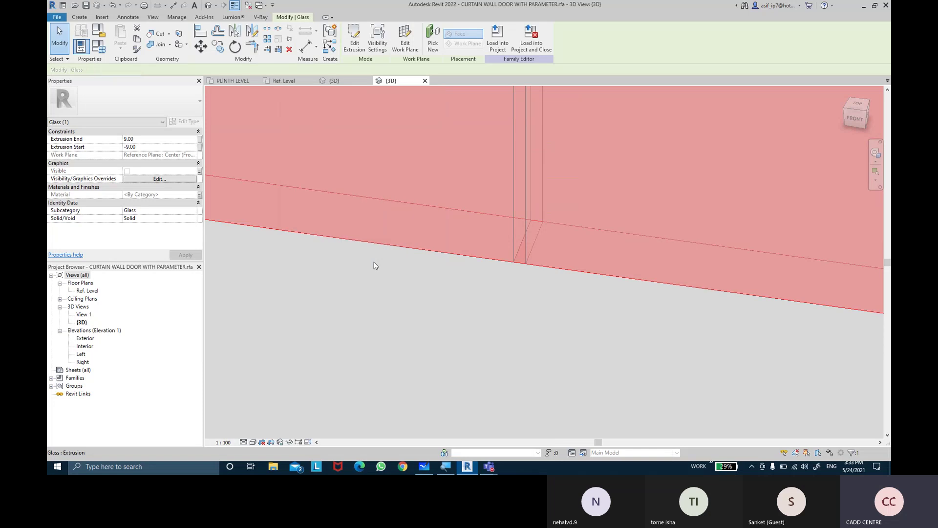
Step: Move the SINGLE PANLE DOOR parameter into the Visibility group
left_click(104, 51)
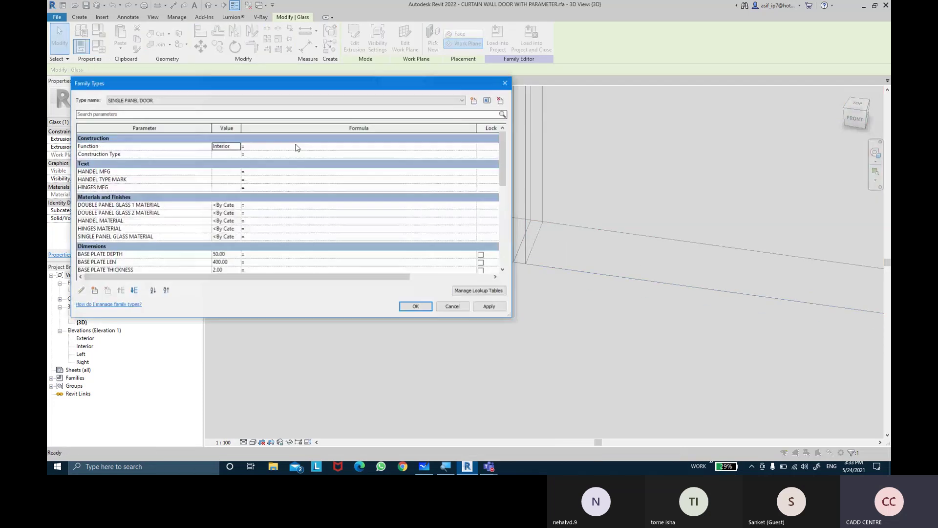
scroll(293, 196, "down", 5)
scroll(166, 238, "down", 5)
scroll(166, 238, "down", 3)
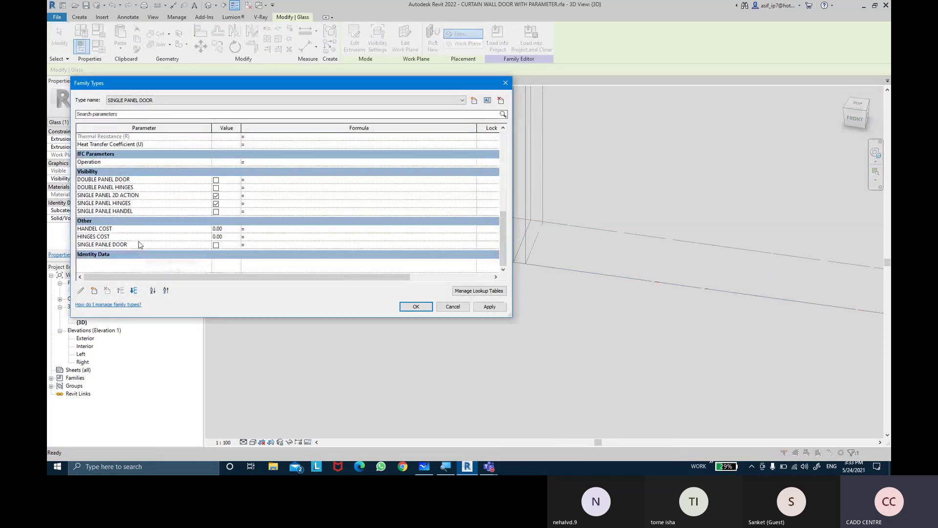
left_click(139, 245)
left_click(81, 291)
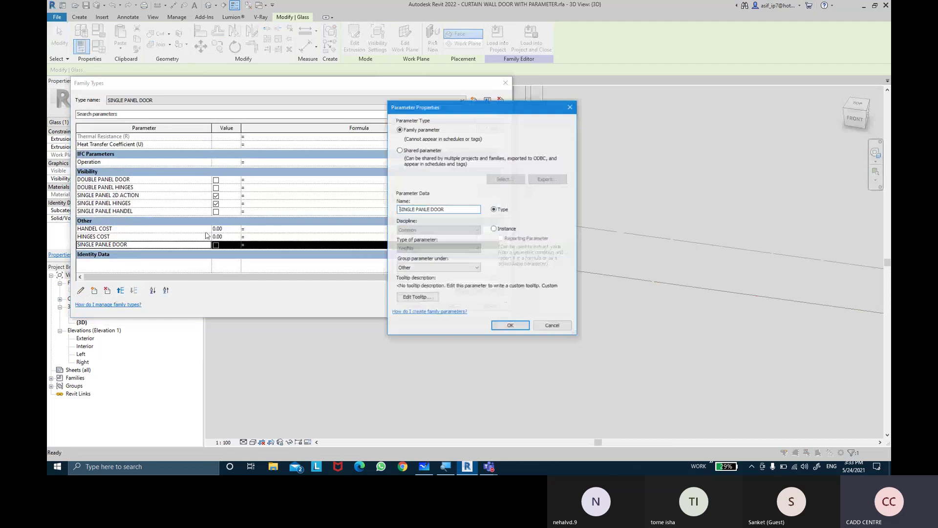
left_click(430, 268)
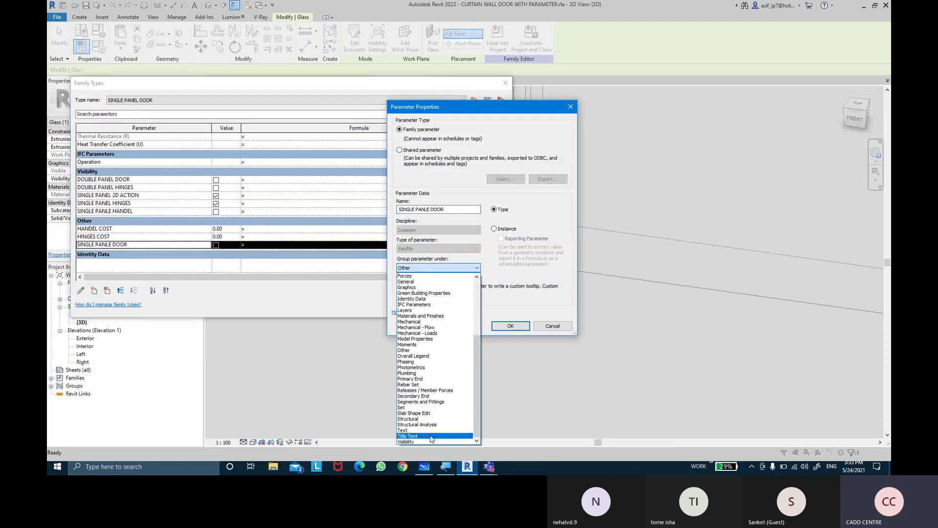
left_click(426, 442)
left_click(510, 326)
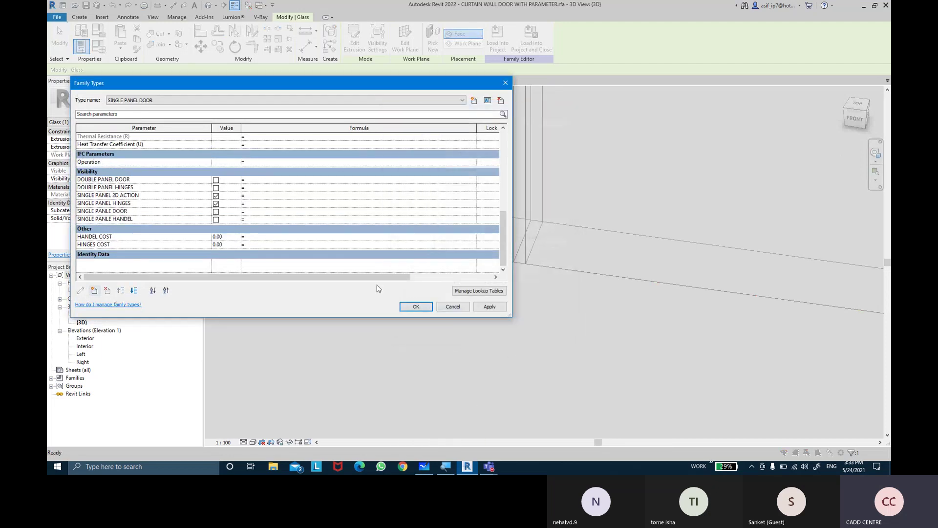
Step: Tick SINGLE PANLE DOOR and SINGLE PANLE HANDEL, then reload the family, overwriting the existing version
left_click(215, 211)
left_click(216, 219)
left_click(502, 307)
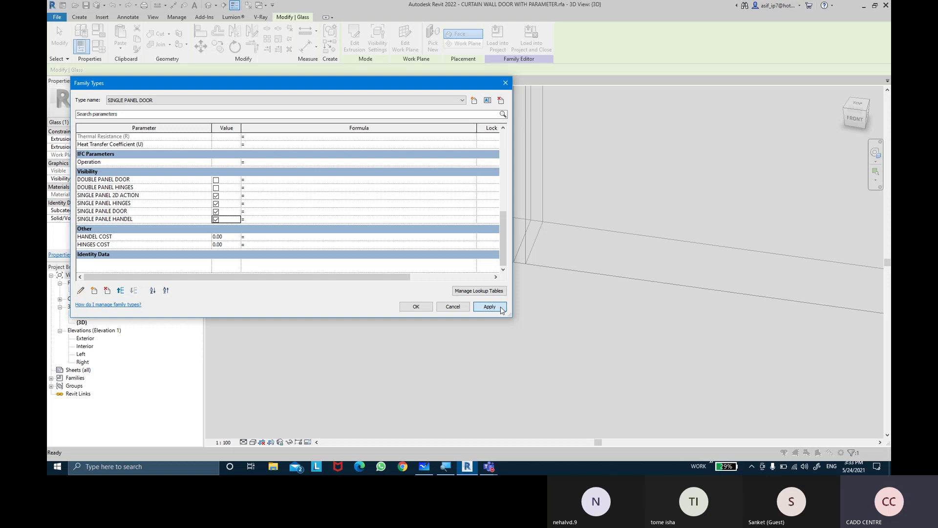
left_click(412, 307)
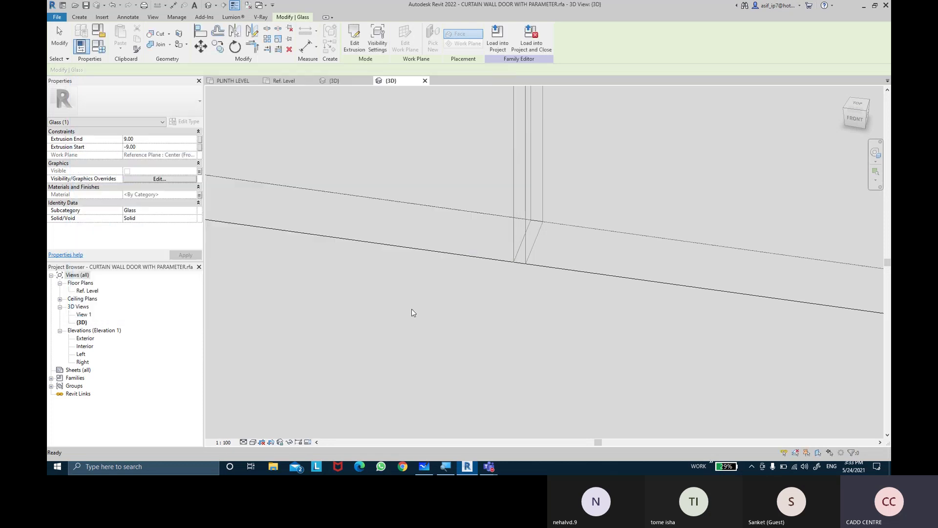
left_click(361, 47)
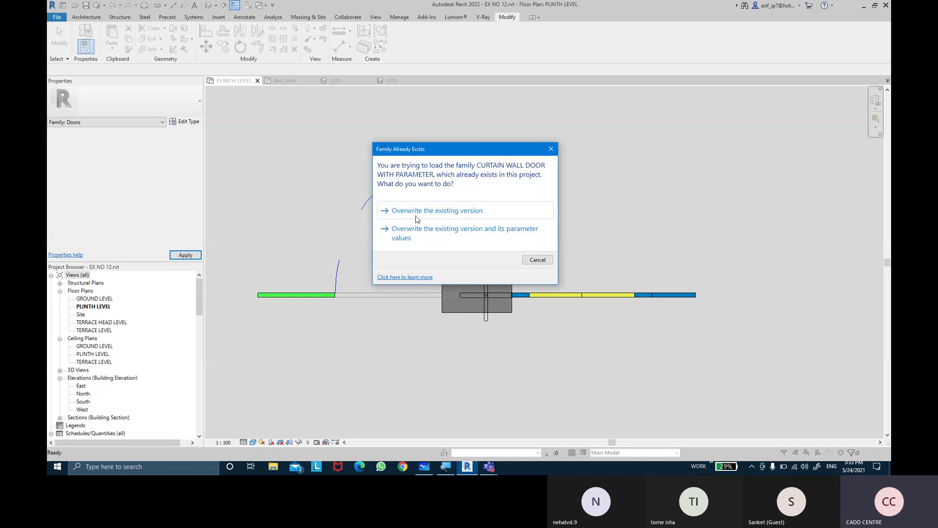
left_click(418, 238)
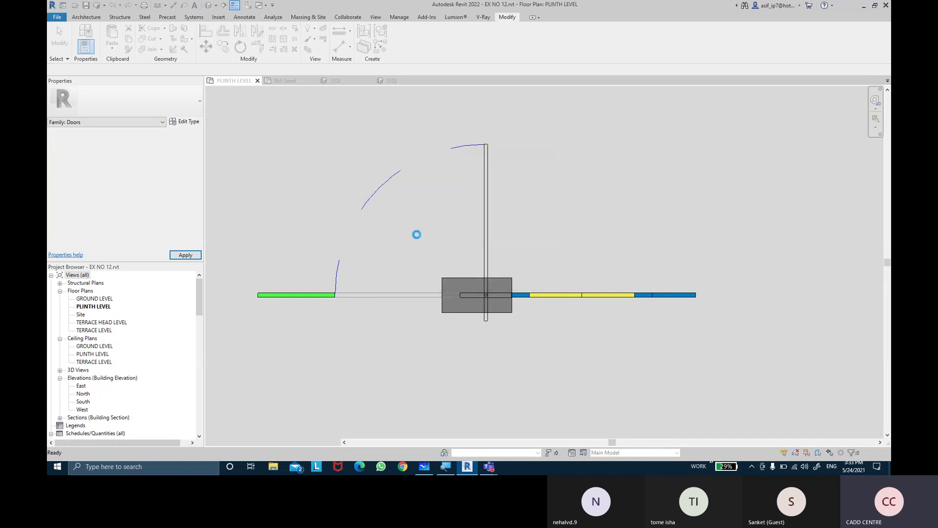
Step: Select the curtain wall door in plan, zoom to it, and open its family for editing
left_click(491, 199)
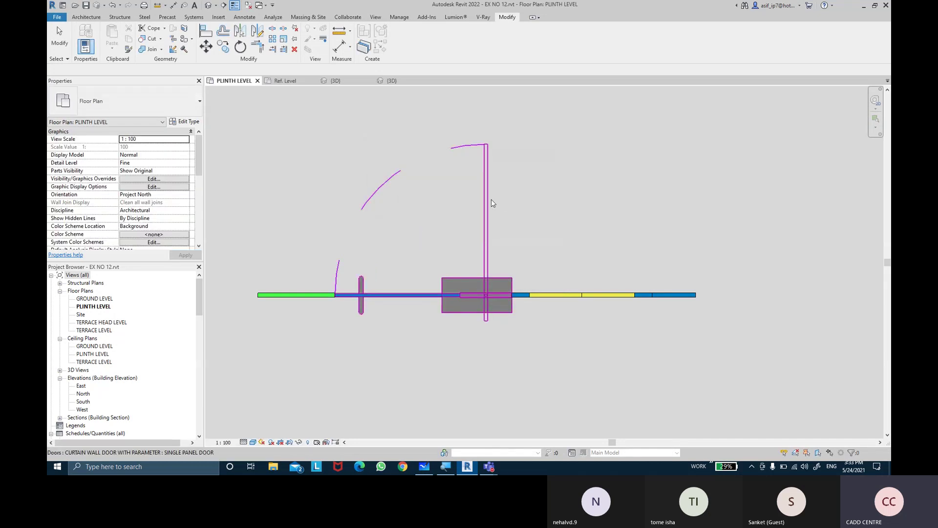
key("z")
key("f")
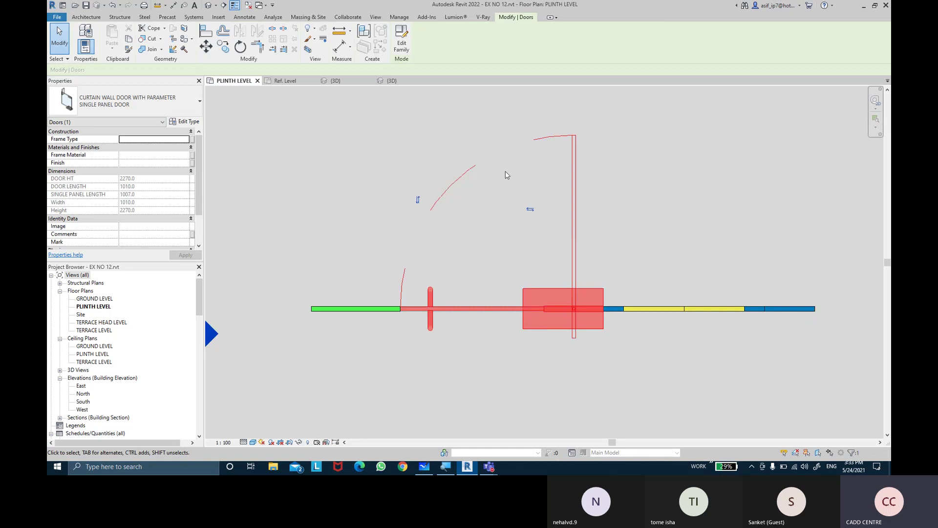
double_click(506, 175)
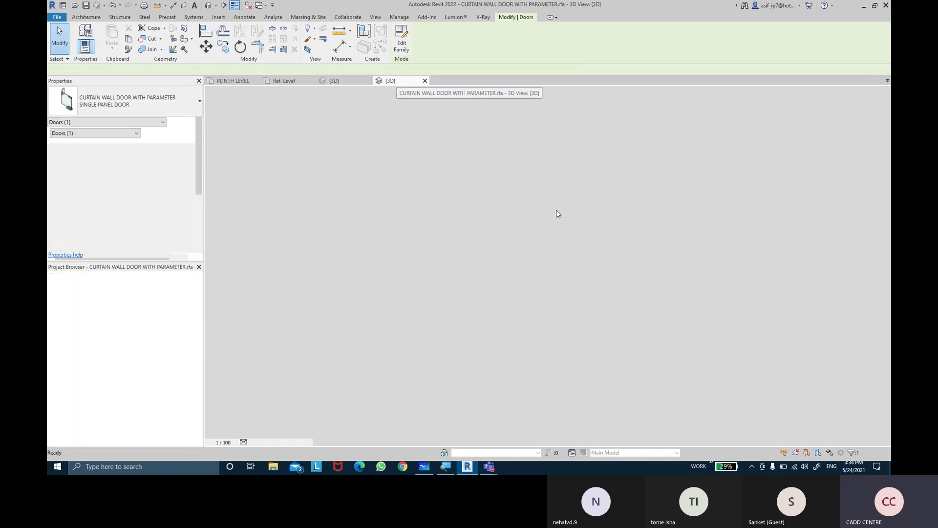
Step: Orbit the project 3D view to inspect the reloaded door, then return to the family's 3D view
left_click(336, 81)
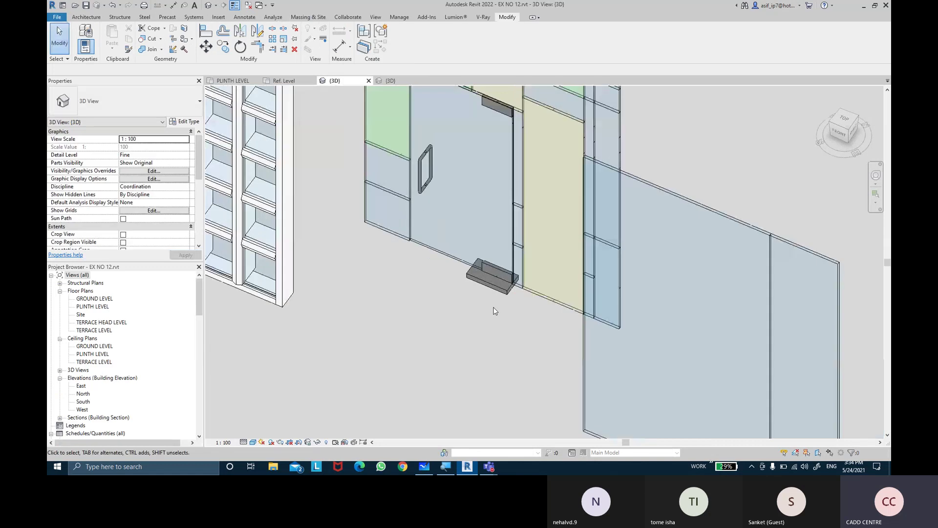
middle_click_drag(494, 311, 454, 388, "shift")
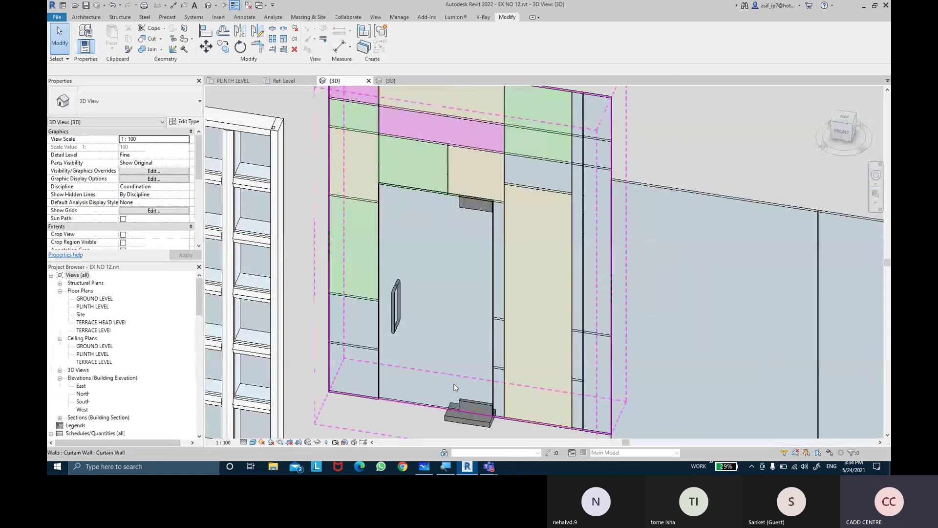
left_click(391, 311)
mouse_move(391, 312)
middle_mouse_down("shift")
mouse_move(614, 325)
mouse_move(424, 330)
middle_mouse_up("shift")
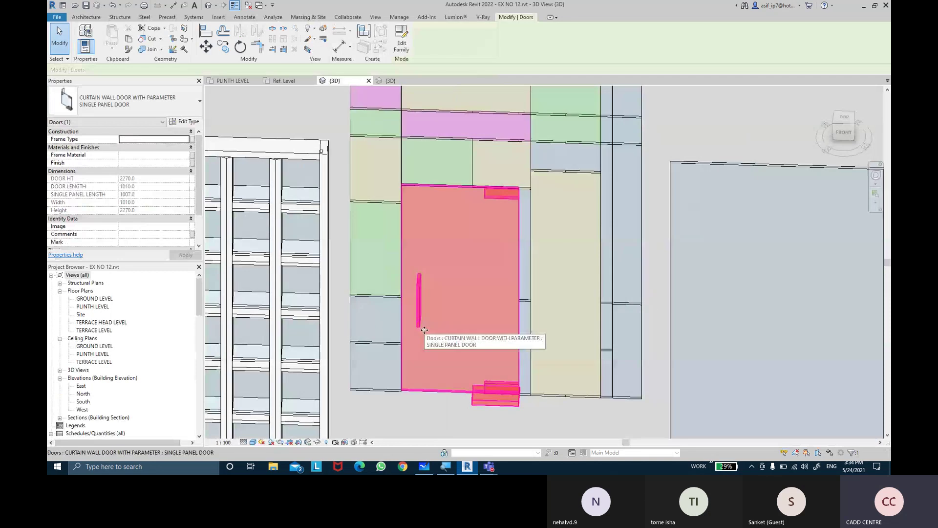
left_click(396, 82)
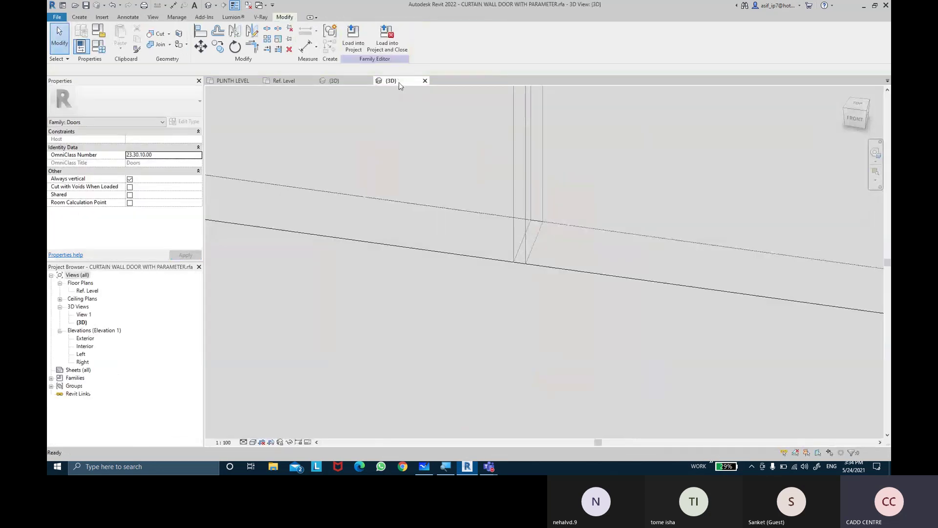
Step: Zoom out and orbit to see the door bases, then open the Ref. Level floor plan
scroll(435, 230, "down", 2)
scroll(435, 231, "down", 2)
scroll(436, 230, "down", 3)
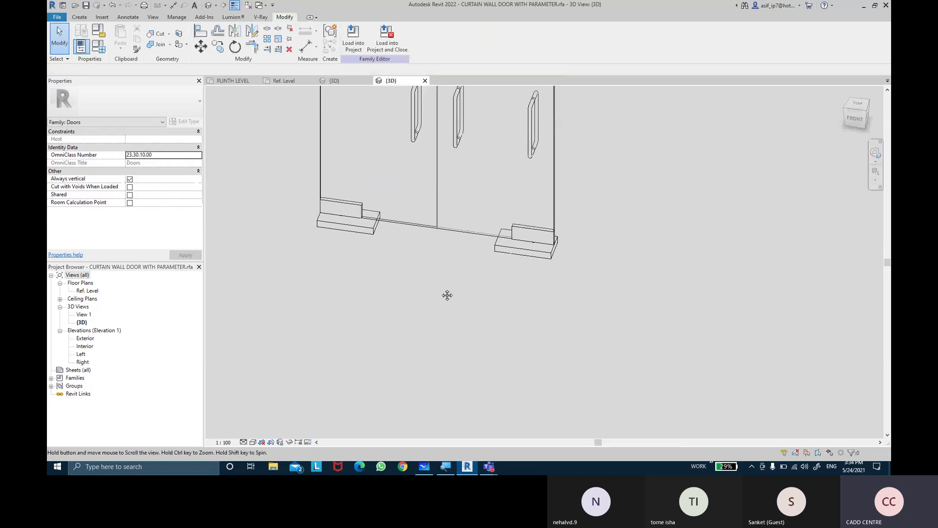
mouse_move(447, 295)
middle_mouse_down("shift")
mouse_move(446, 303)
mouse_move(460, 294)
mouse_move(437, 296)
middle_mouse_up("shift")
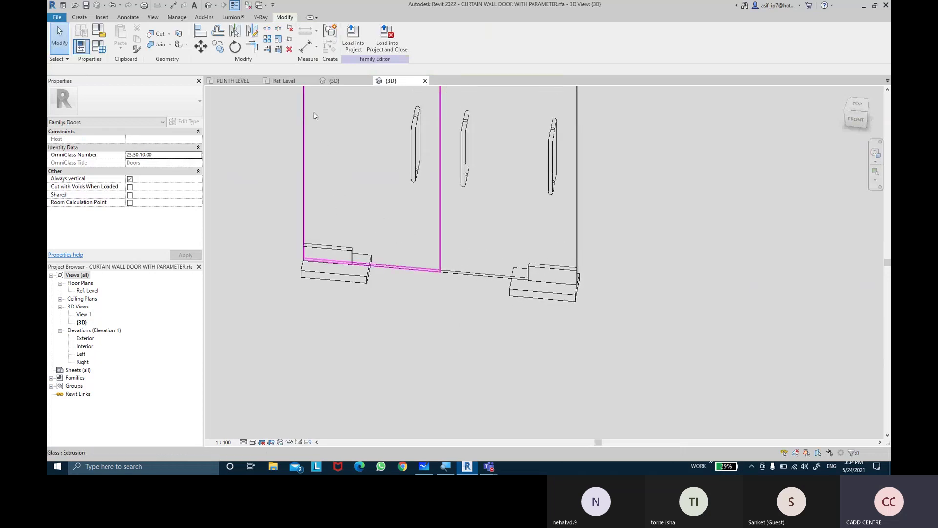
double_click(91, 291)
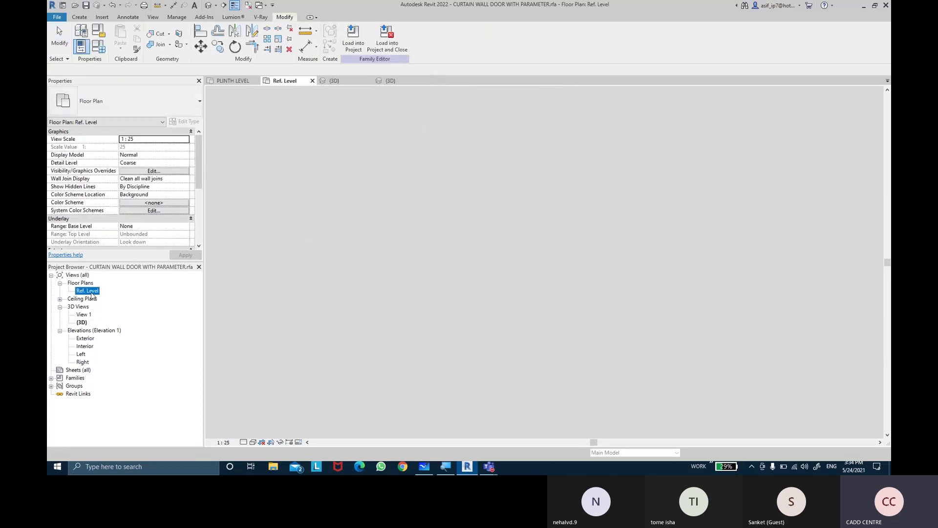
Step: Make DOUBLE PANEL DOOR the current family type in Family Types
left_click(107, 50)
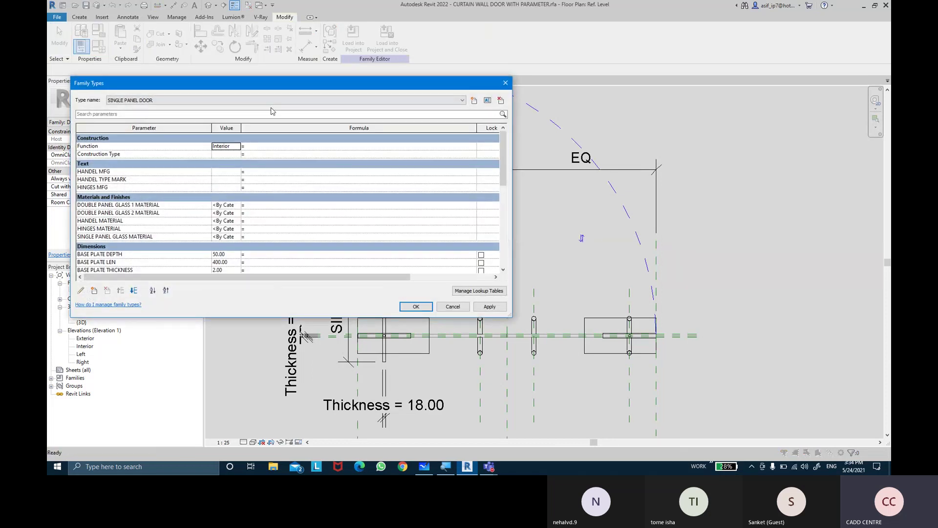
left_click(272, 100)
left_click(272, 114)
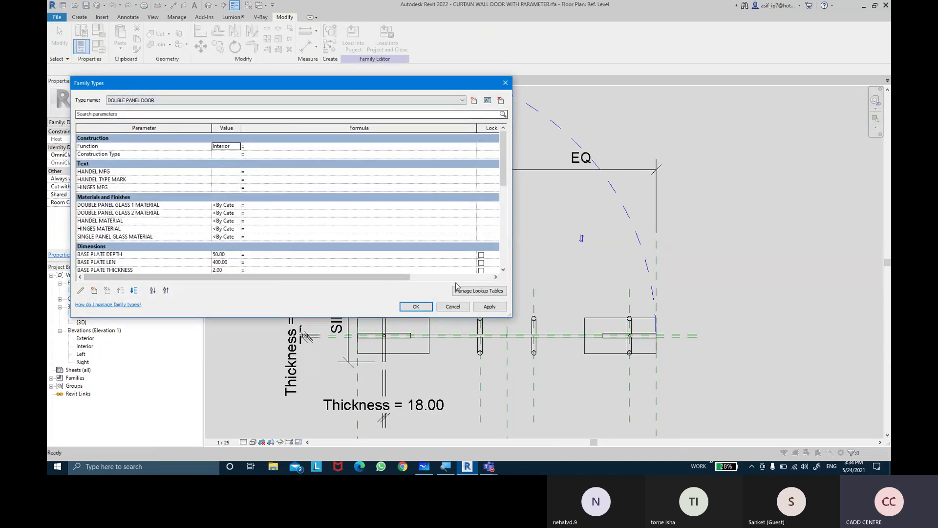
left_click(486, 306)
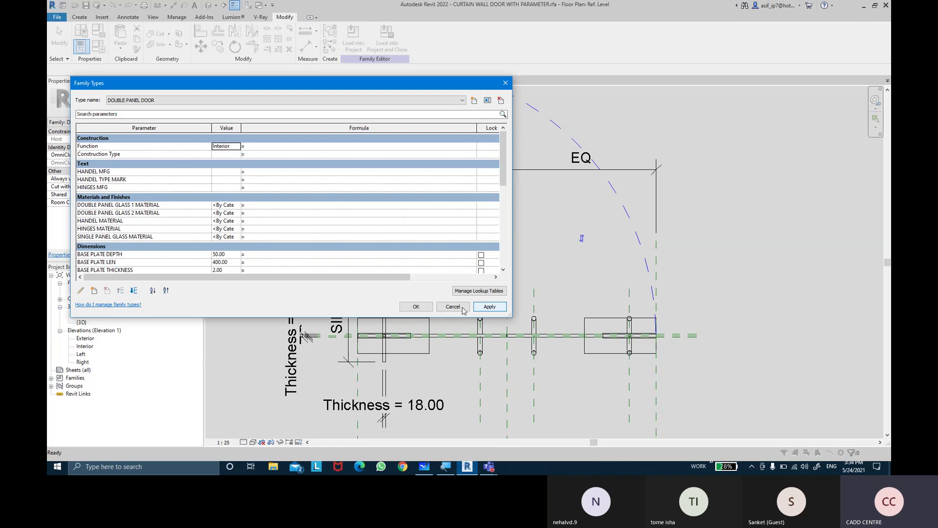
left_click(415, 306)
middle_click_drag(520, 218, 618, 157)
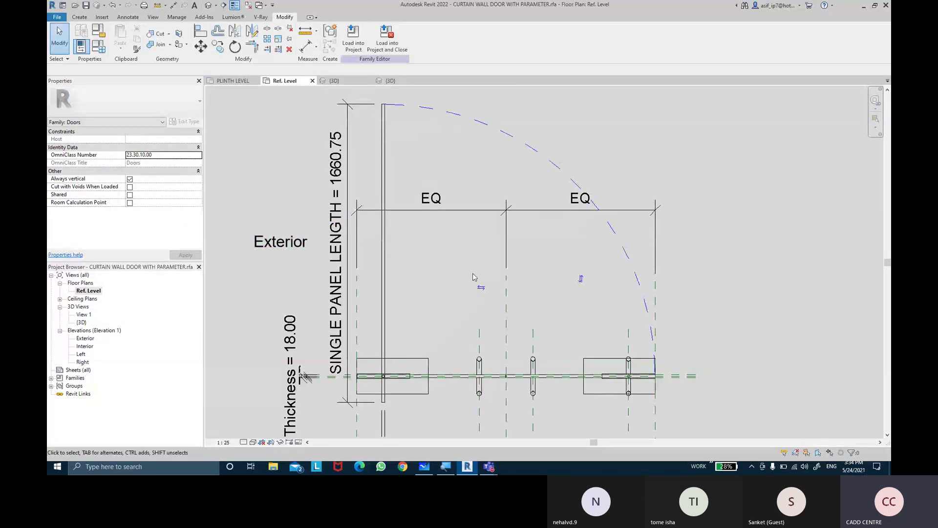
Step: Select the door panel lines and temporarily hide them
mouse_move(450, 254)
middle_mouse_down()
mouse_move(455, 269)
mouse_move(444, 262)
middle_mouse_up()
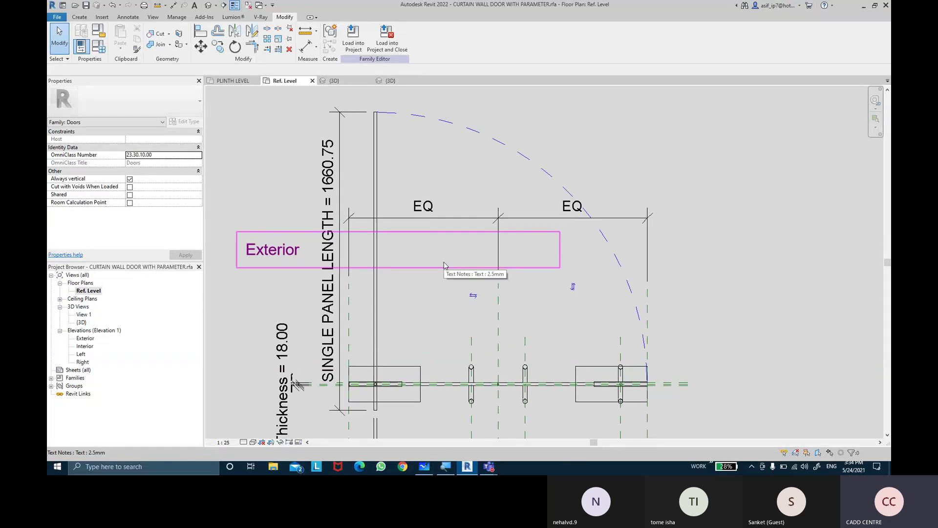
middle_click_drag(615, 128, 591, 131)
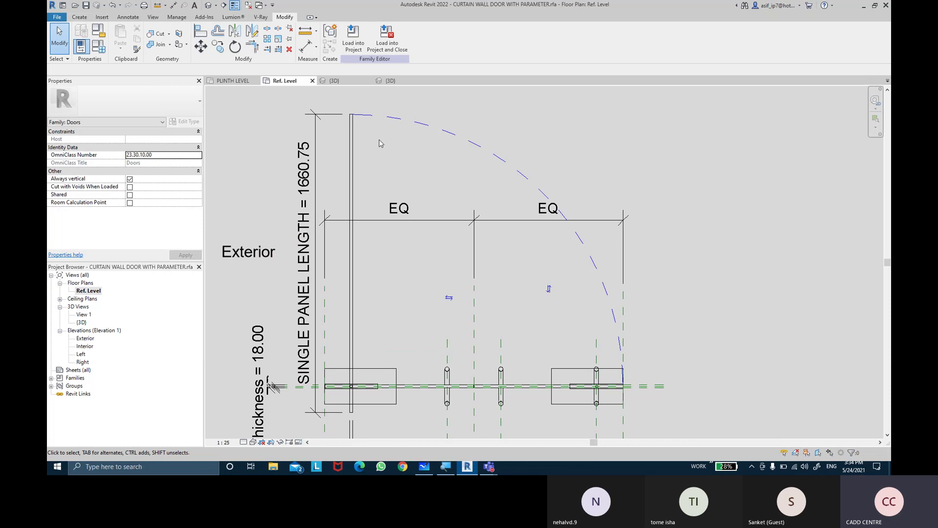
left_click(347, 112)
scroll(359, 416, "up", 2)
scroll(352, 415, "up", 3)
scroll(337, 408, "up", 3)
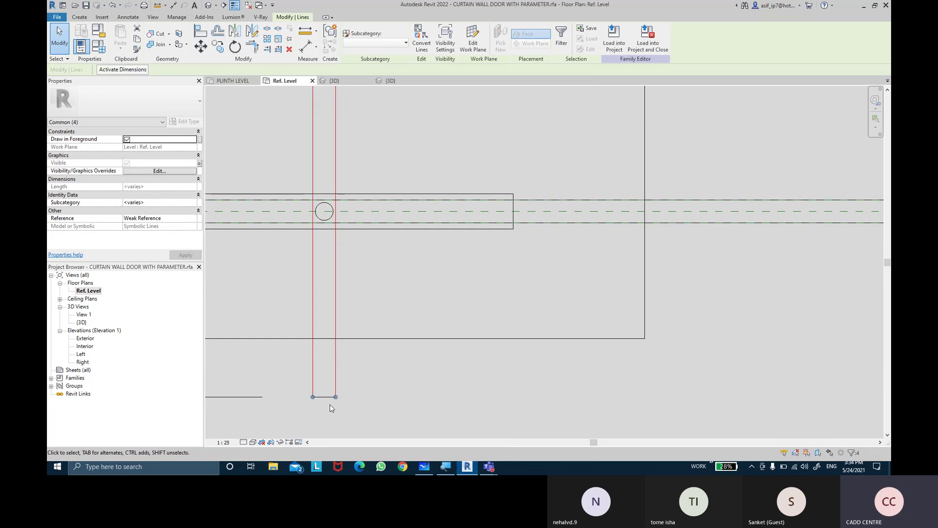
scroll(462, 310, "down", 3)
scroll(461, 310, "down", 2)
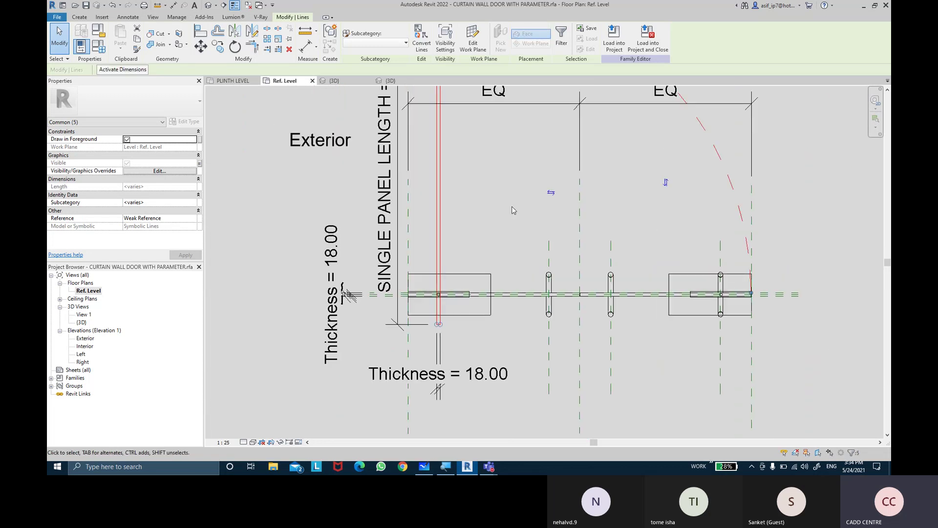
left_click(273, 443)
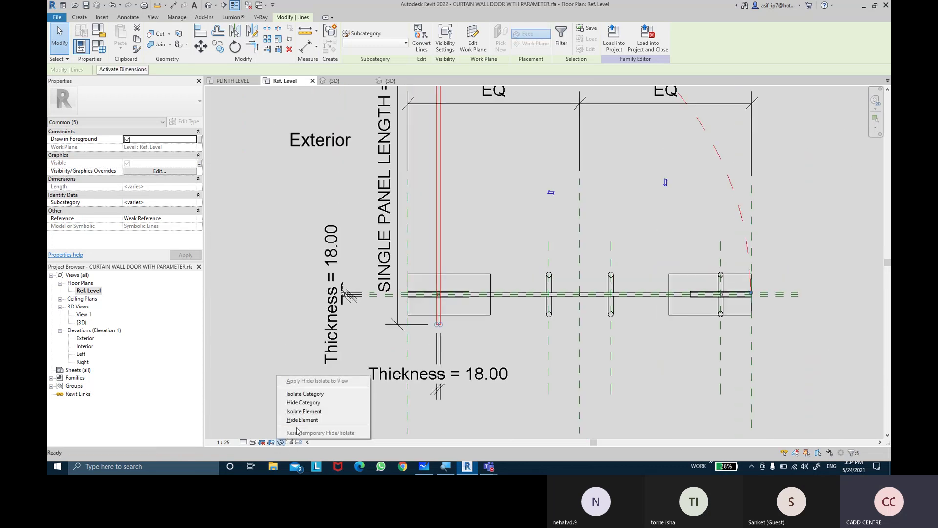
left_click(300, 421)
Step: Check the remaining elements, then restore the hidden lines with HR
scroll(473, 180, "down", 1)
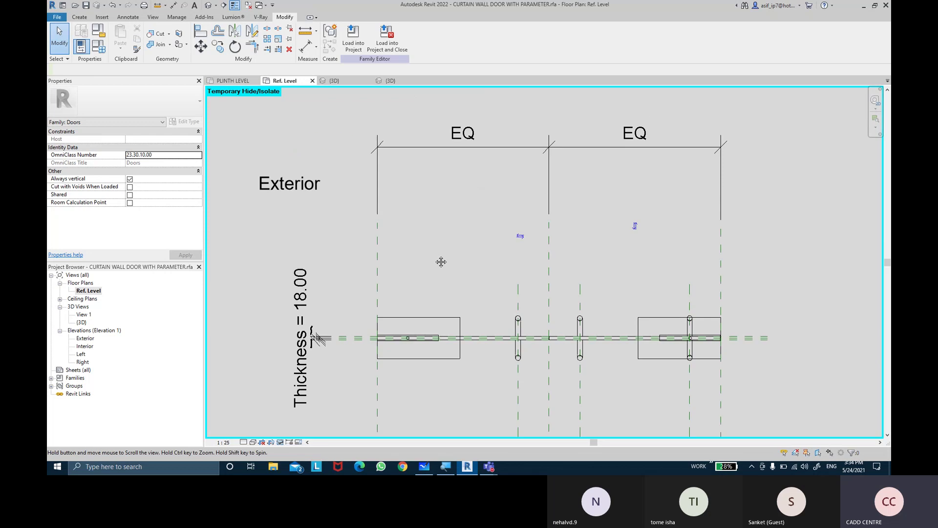
mouse_move(473, 180)
middle_mouse_down()
mouse_move(429, 270)
mouse_move(381, 261)
mouse_move(394, 263)
middle_mouse_up()
scroll(381, 261, "down", 1)
key("h")
key("r")
scroll(395, 263, "up", 2)
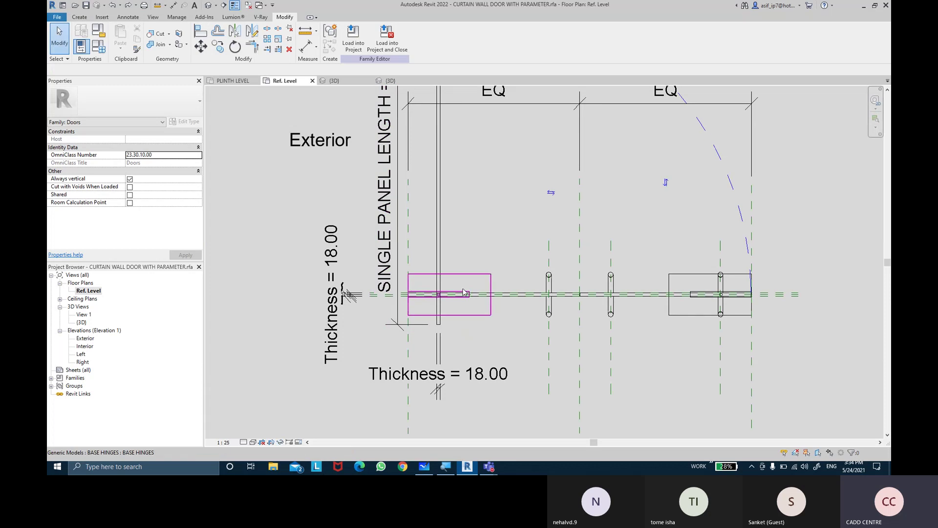
scroll(465, 264, "up", 1)
Step: Box-select the vertical panel lines and add the swing arc, then clear the selection
left_click_drag(469, 237, 430, 201)
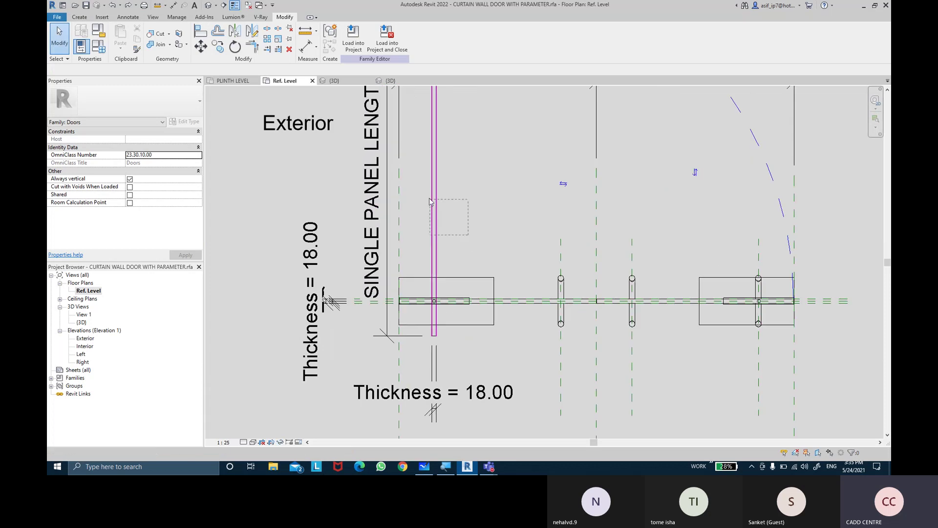
scroll(430, 351, "up", 3)
scroll(430, 351, "up", 2)
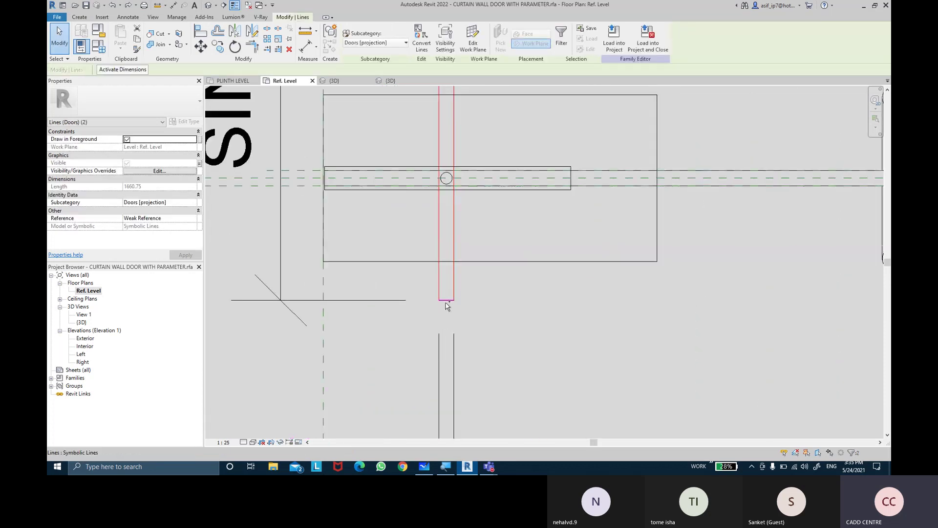
scroll(547, 314, "down", 3)
scroll(555, 201, "down", 2)
scroll(538, 202, "up", 2)
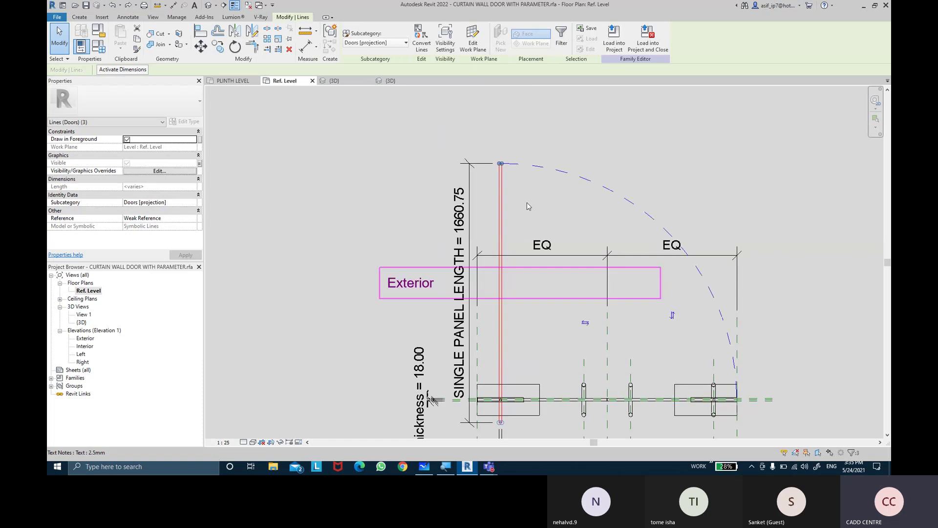
scroll(518, 198, "up", 3)
left_click(513, 172, "ctrl")
key("Escape")
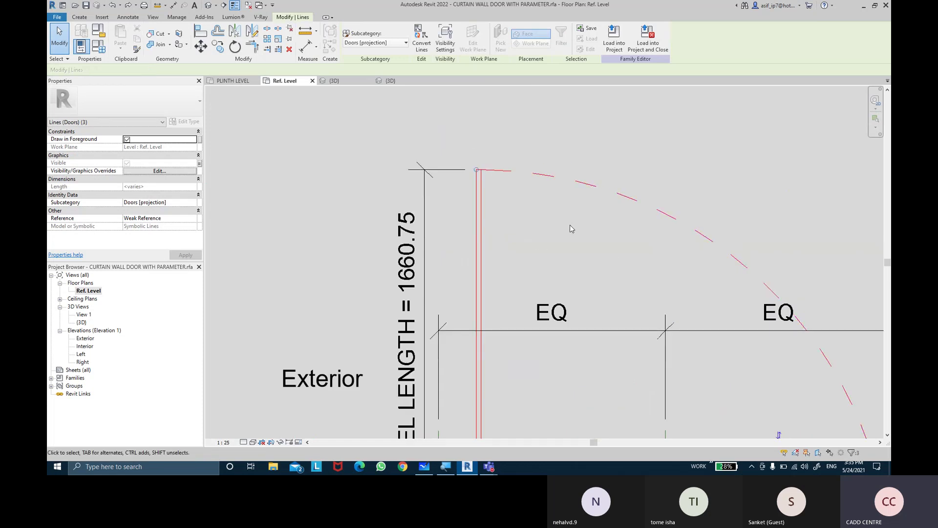
Step: Temporarily hide the swing lines, arc and SINGLE PANEL LENGTH dimension
scroll(578, 240, "down", 2)
scroll(582, 244, "down", 1)
middle_click_drag(581, 244, 500, 135)
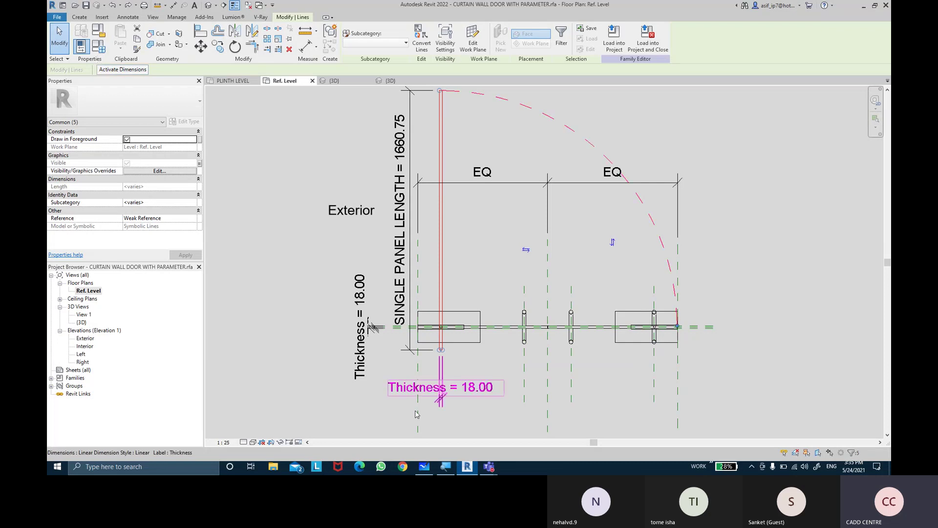
left_click(281, 443)
left_click(302, 420)
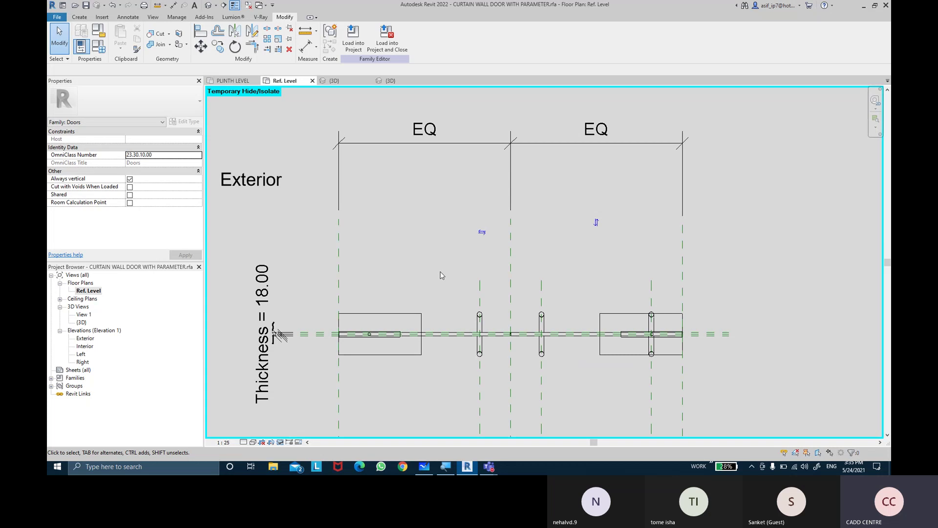
middle_click_drag(455, 276, 463, 273)
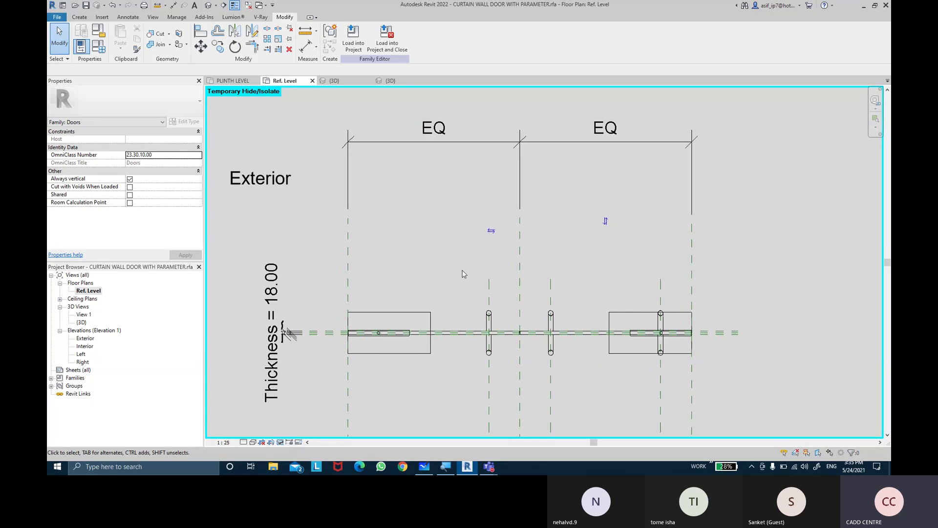
middle_click_drag(464, 274, 456, 273)
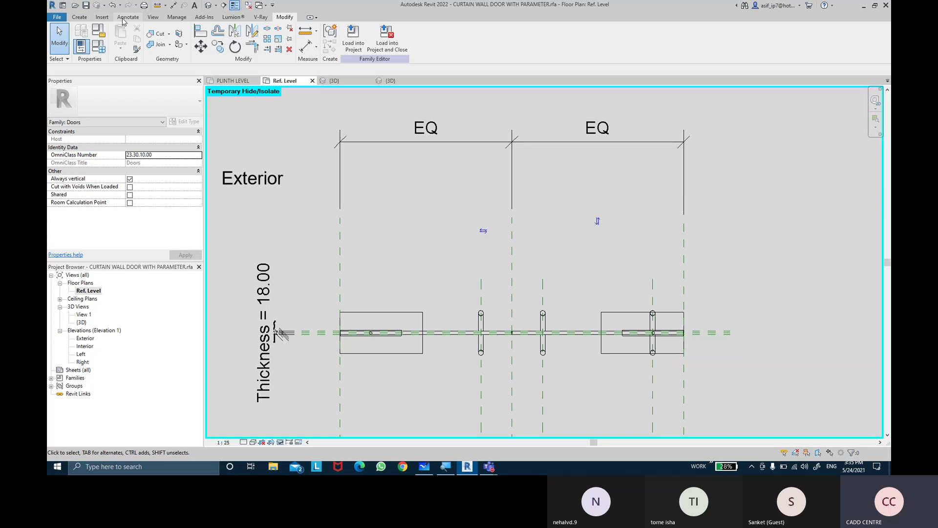
Step: Start a Symbolic Line on the Doors [cut] subcategory using the Rectangle shape
left_click(123, 17)
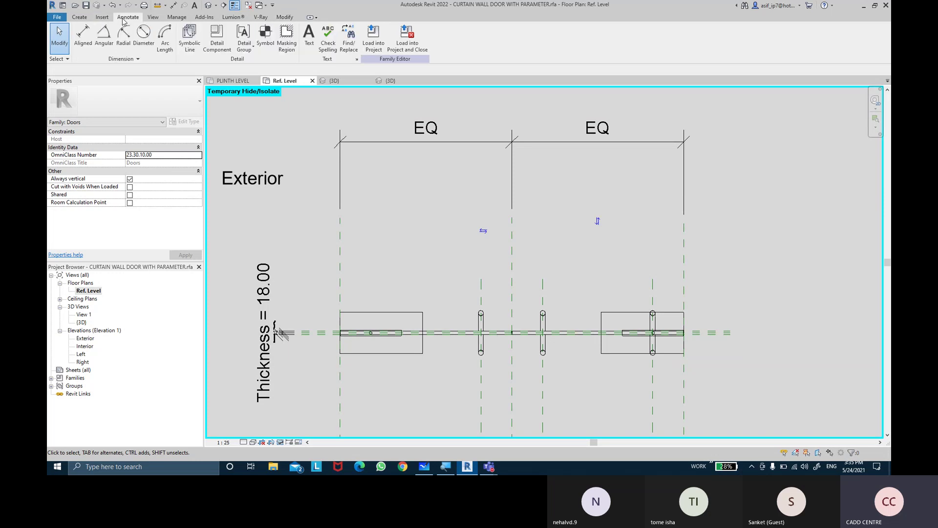
left_click(190, 40)
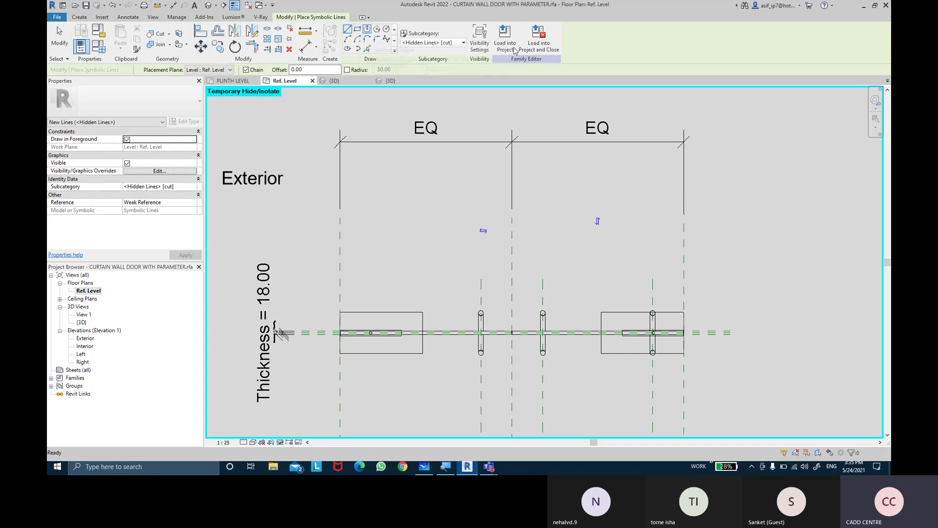
left_click(462, 42)
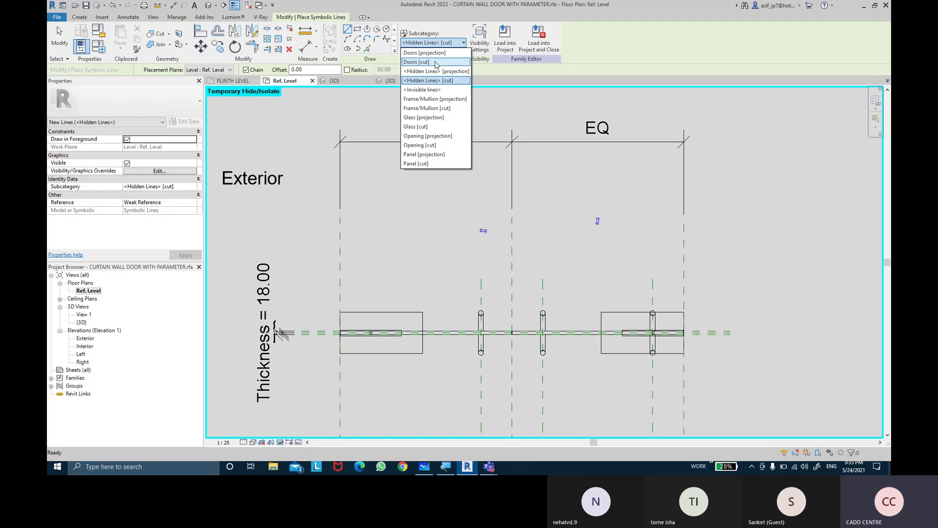
left_click(436, 62)
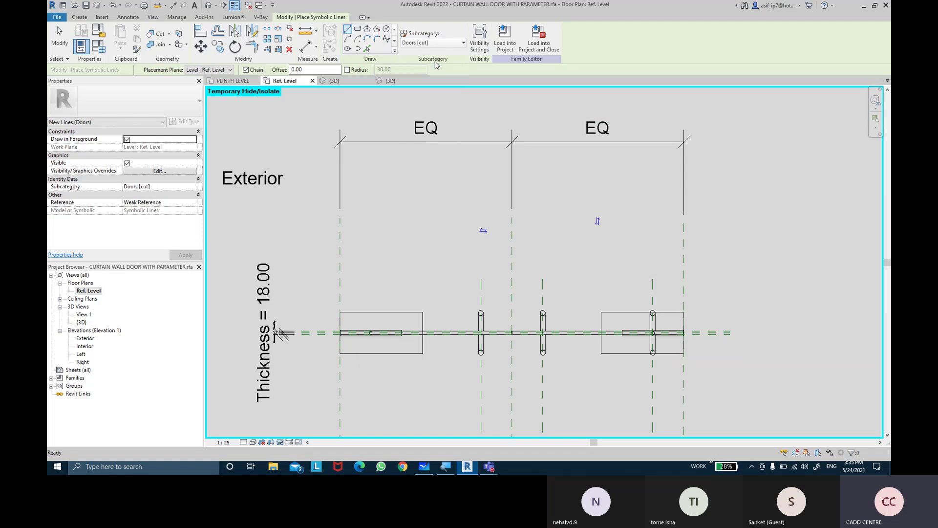
left_click(358, 29)
Step: Draw a small rectangle at the glass panel corner
scroll(288, 332, "up", 2)
scroll(296, 282, "up", 2)
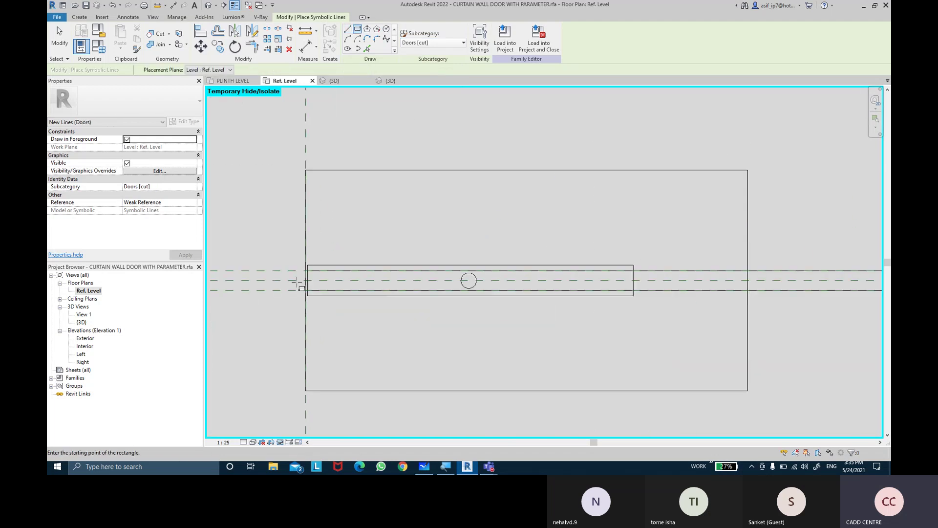
scroll(297, 282, "up", 2)
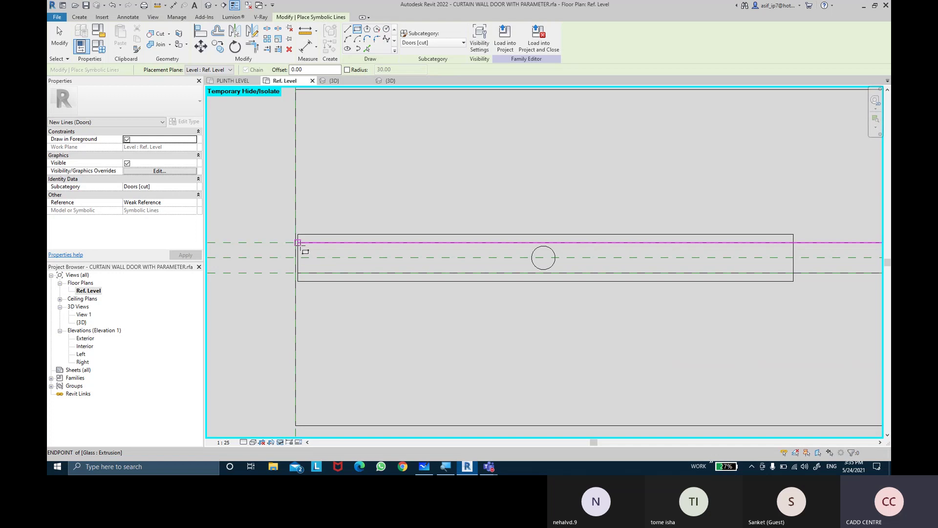
left_click(583, 290)
scroll(489, 288, "down", 2)
scroll(661, 281, "down", 2)
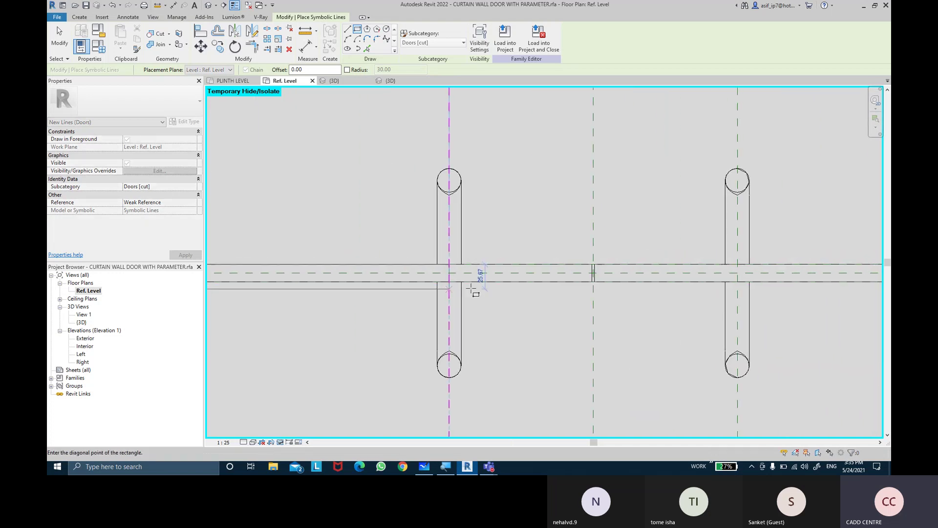
scroll(598, 268, "up", 1)
scroll(591, 269, "up", 2)
scroll(572, 291, "up", 1)
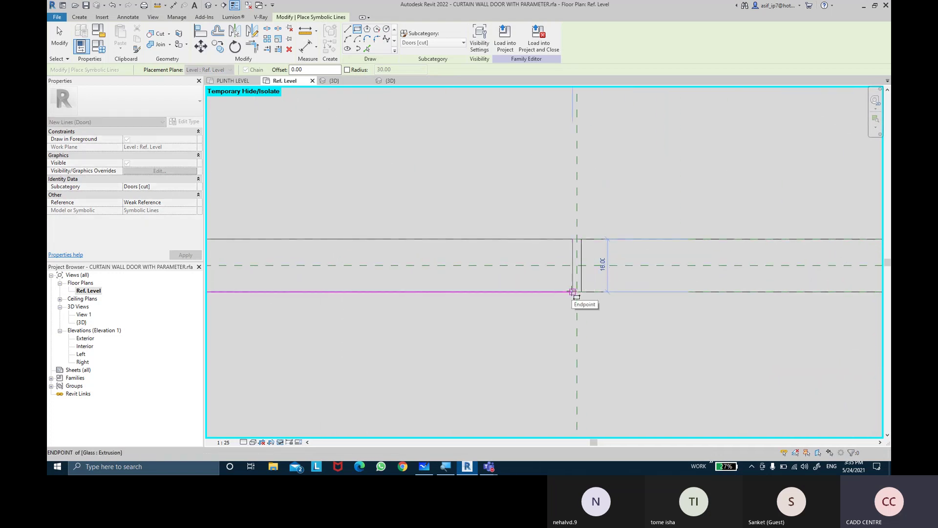
left_click(573, 292)
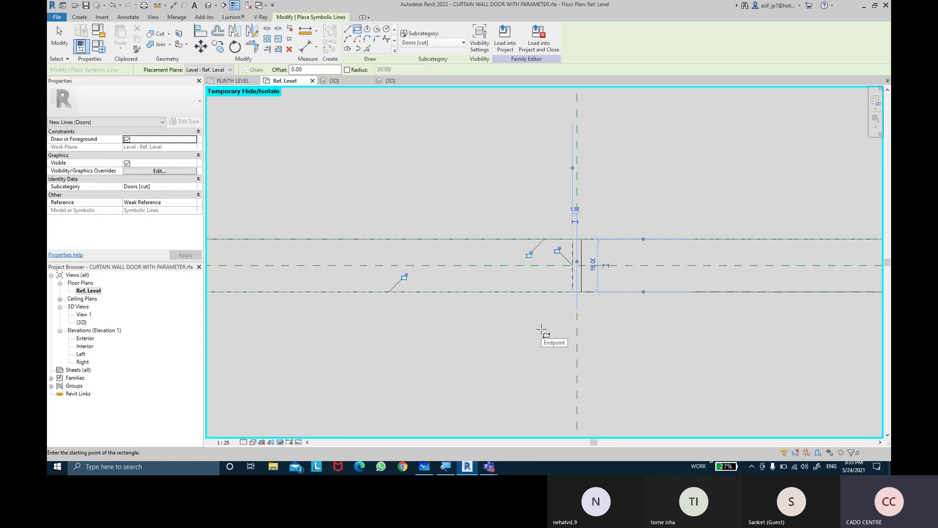
Step: Draw the door-leaf rectangle to the reference plane corner and Tab-select its four lines
left_click(581, 239)
mouse_move(679, 303)
middle_mouse_down()
mouse_move(403, 308)
mouse_move(692, 304)
mouse_move(608, 285)
middle_mouse_up()
scroll(684, 276, "up", 3)
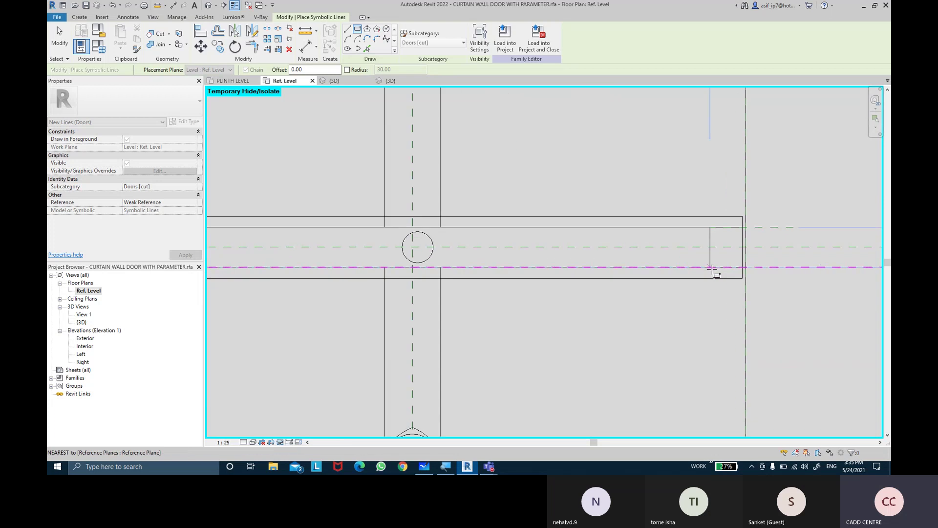
scroll(724, 268, "up", 2)
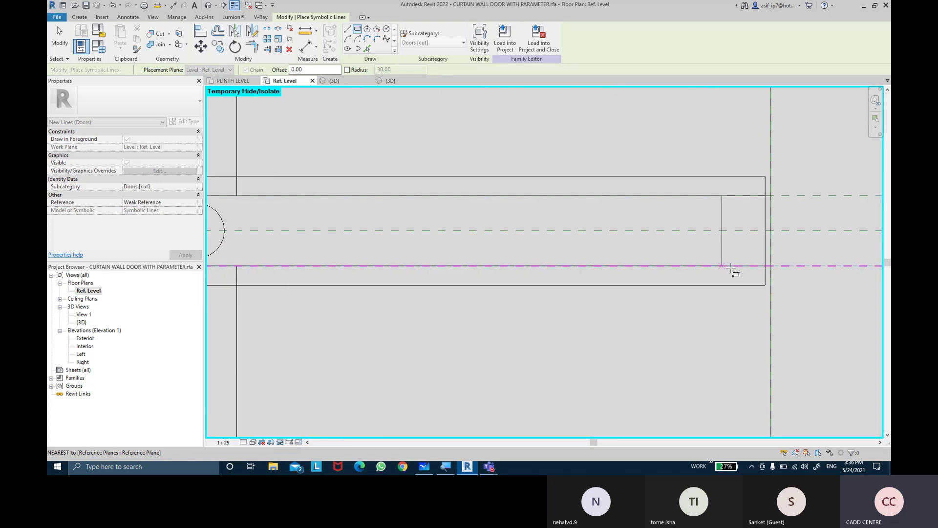
left_click(757, 266)
key("Escape")
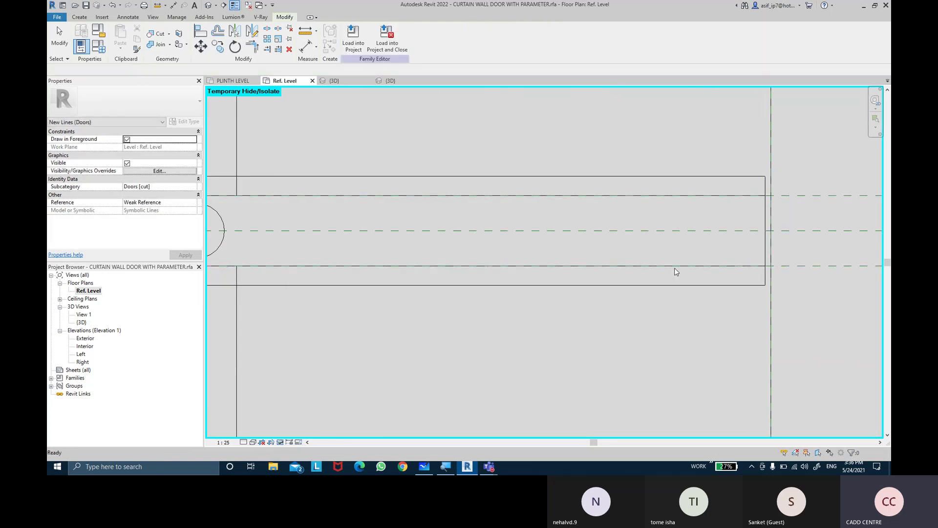
key("Escape")
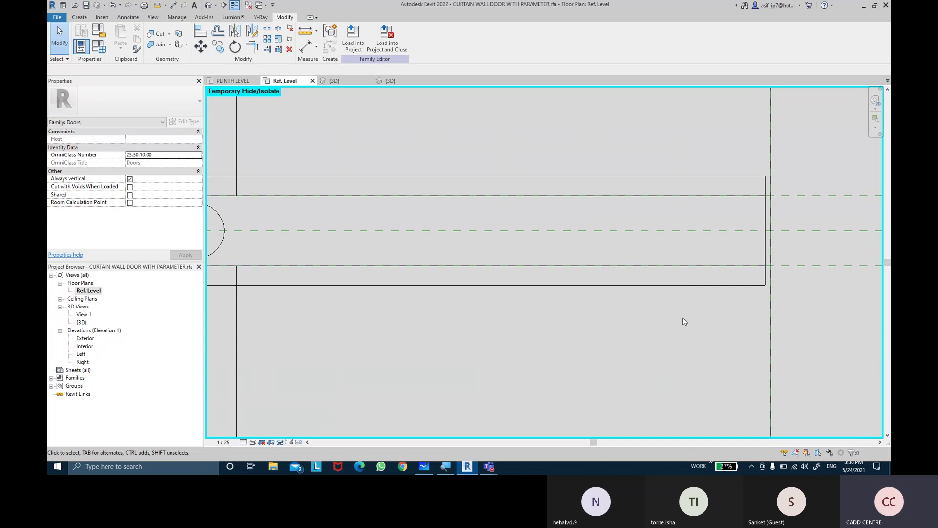
key("Tab")
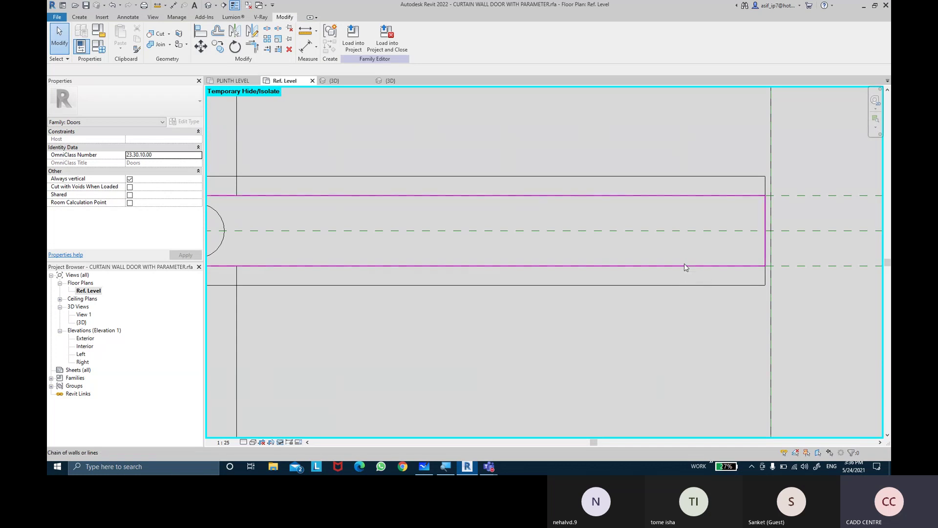
left_click(684, 265)
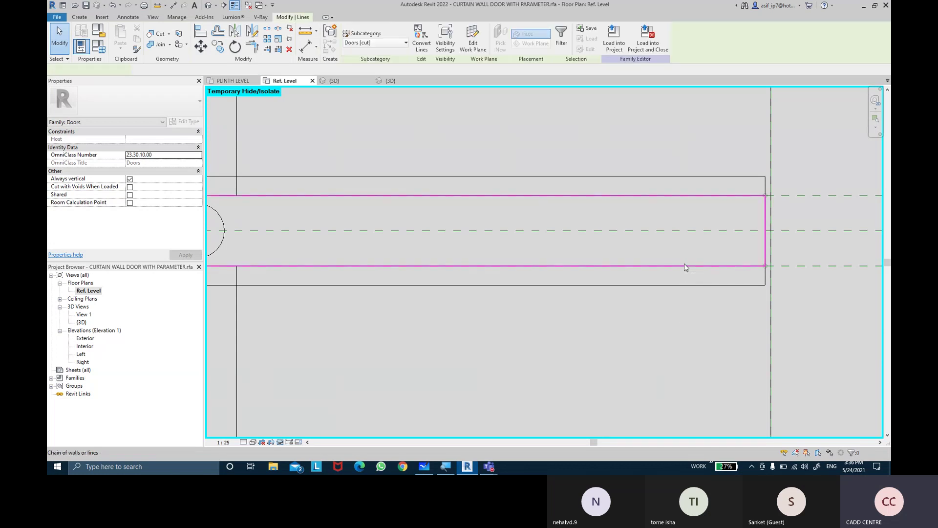
scroll(684, 264, "down", 5)
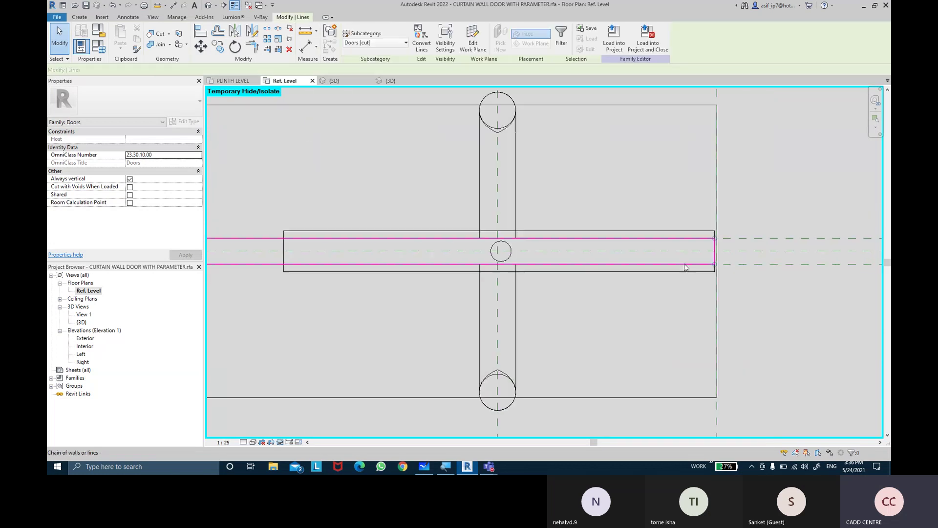
Step: Attempt a rotation about the hinge midpoint, which errors and is cancelled
left_click(235, 46)
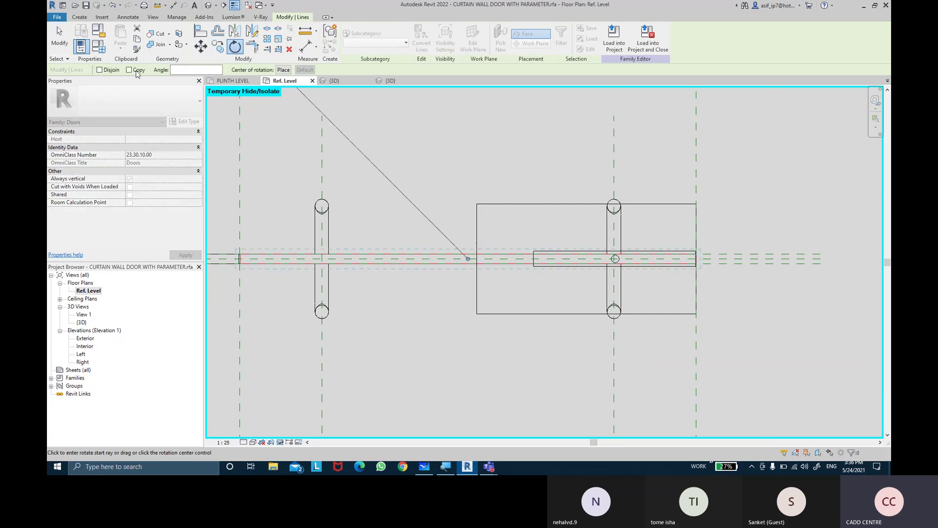
left_click(284, 70)
scroll(668, 268, "up", 2)
scroll(578, 245, "up", 2)
scroll(522, 238, "up", 2)
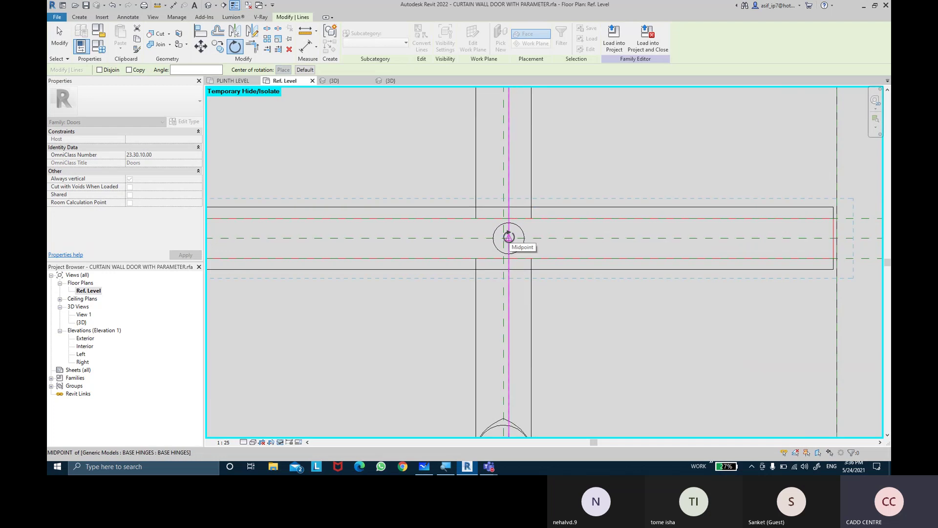
left_click(508, 237)
left_click(408, 239)
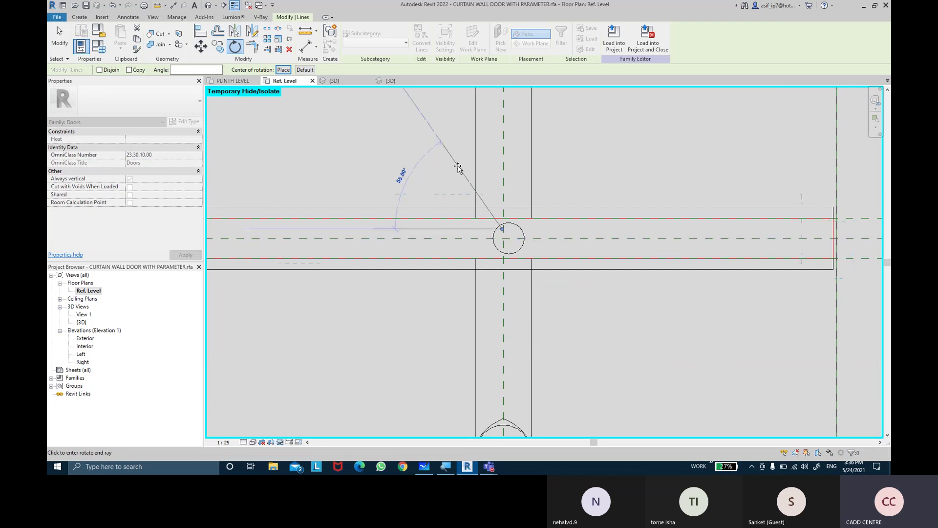
scroll(426, 203, "down", 3)
middle_click_drag(426, 204, 451, 237)
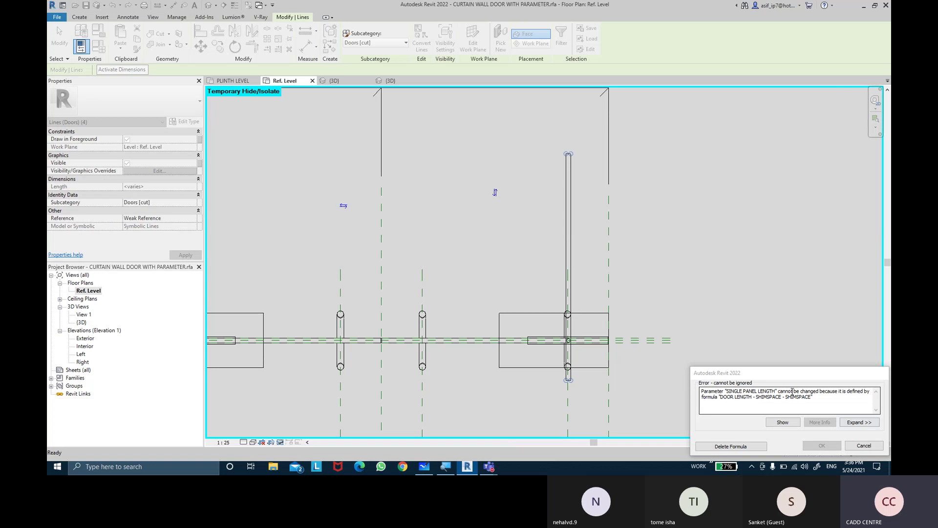
left_click(864, 446)
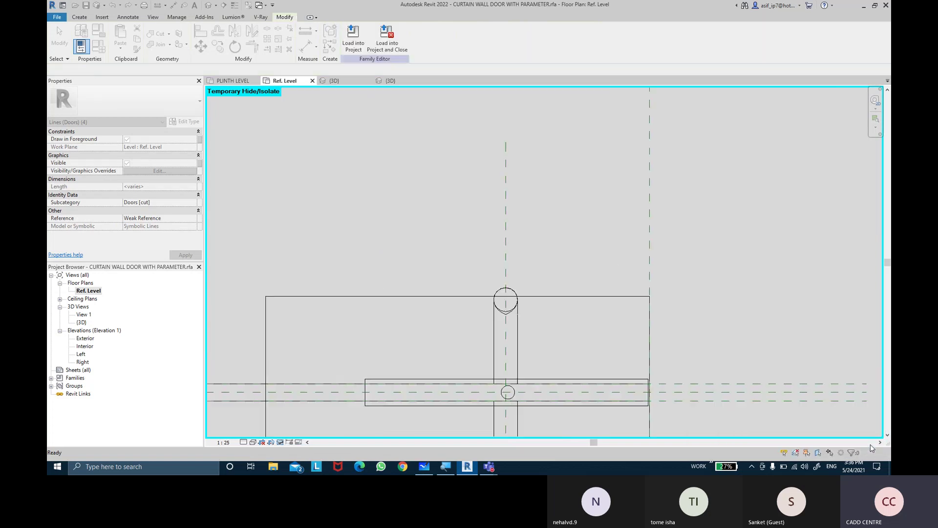
Step: Tab-select the rectangle's chained lines and start Rotate with RO
scroll(535, 237, "down", 2)
scroll(527, 259, "down", 1)
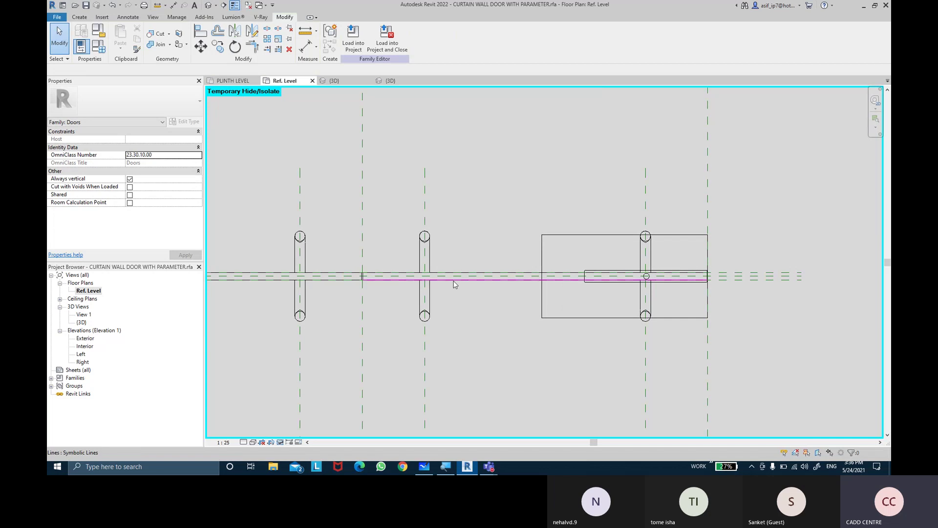
key("Tab")
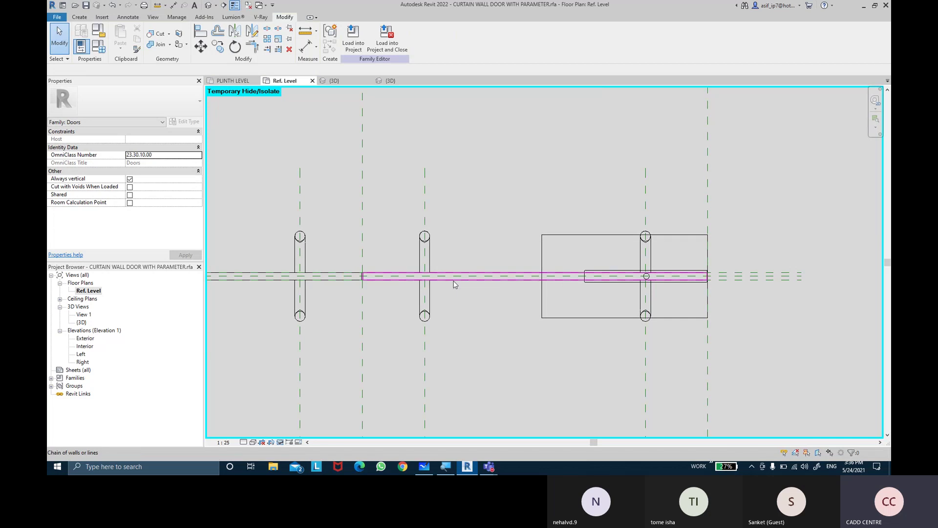
left_click(455, 284)
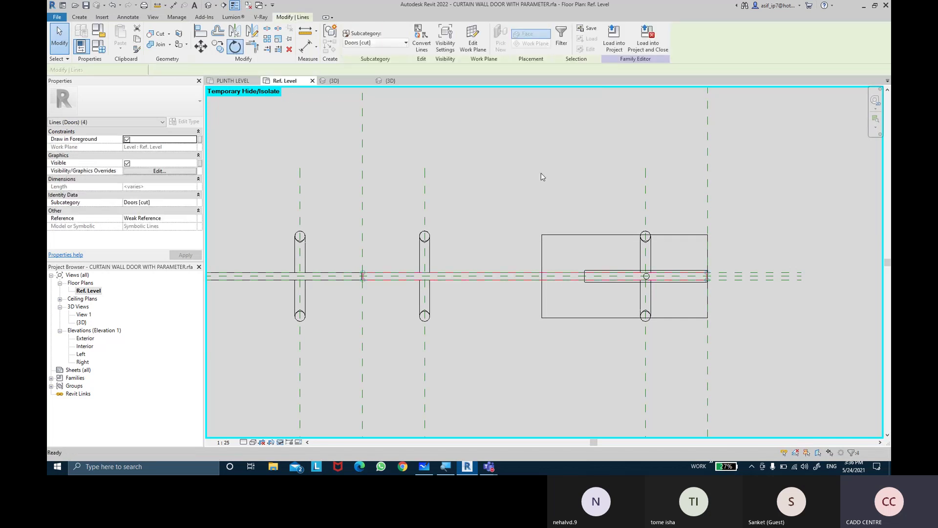
key("r")
key("o")
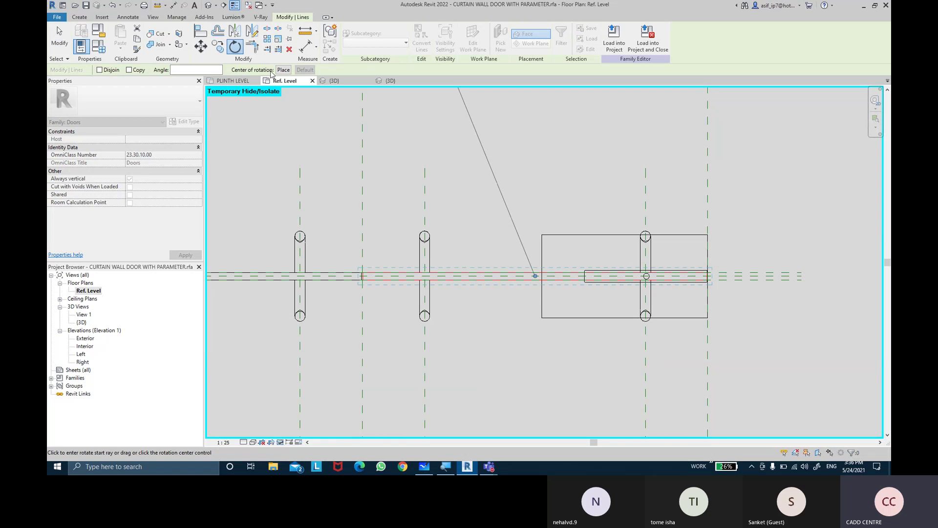
Step: Rotate the lines 90° about the panel hinge and delete the SINGLE PANEL LENGTH formula
left_click(283, 70)
scroll(647, 275, "up", 2)
scroll(658, 288, "up", 2)
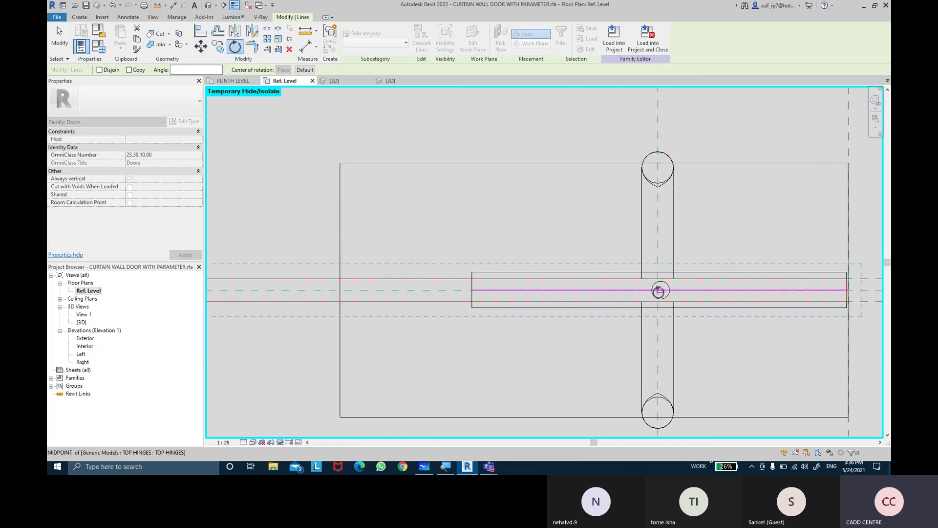
scroll(664, 292, "up", 2)
left_click(663, 292)
scroll(537, 283, "down", 1)
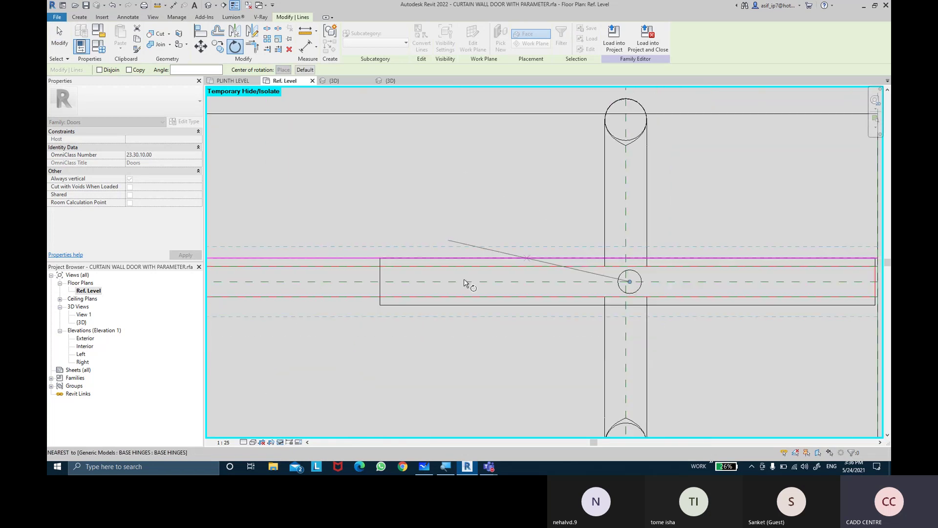
scroll(464, 280, "down", 1)
left_click(379, 278)
scroll(433, 294, "down", 1)
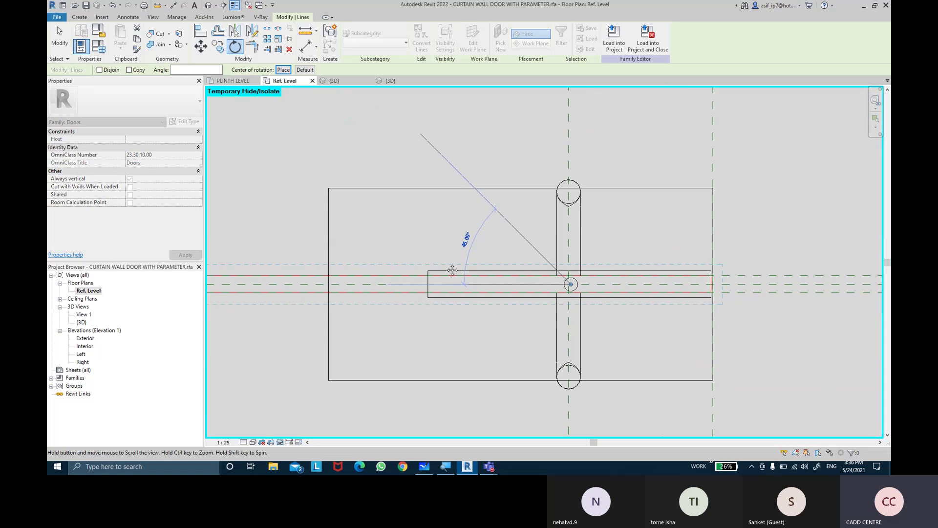
middle_click_drag(489, 122, 480, 266)
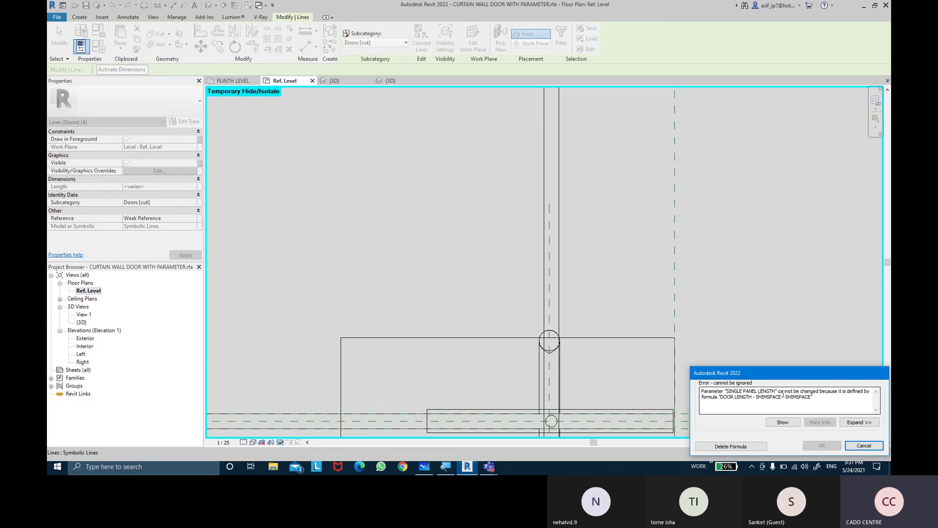
left_click(755, 448)
scroll(640, 288, "down", 5)
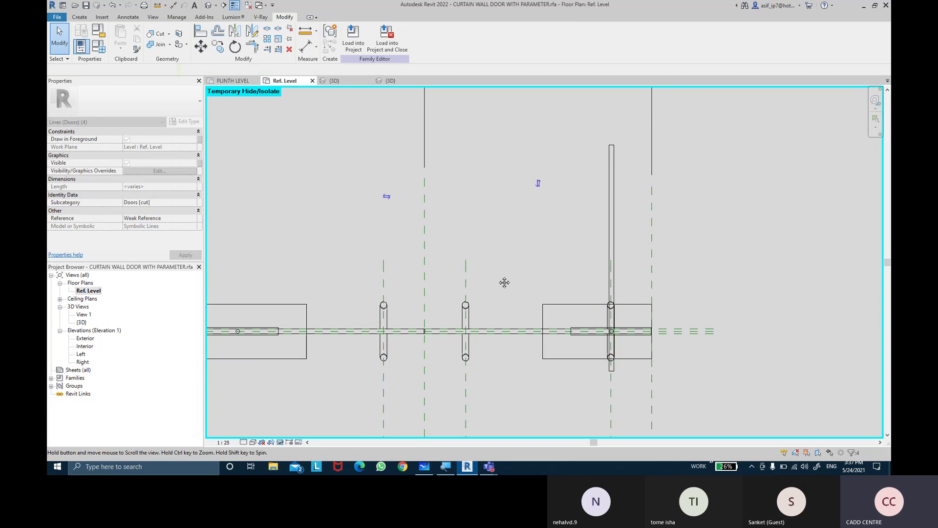
Step: Clear the selection and Tab-select the left panel's chain of lines
scroll(509, 279, "down", 1)
key("Escape")
scroll(509, 279, "down", 2)
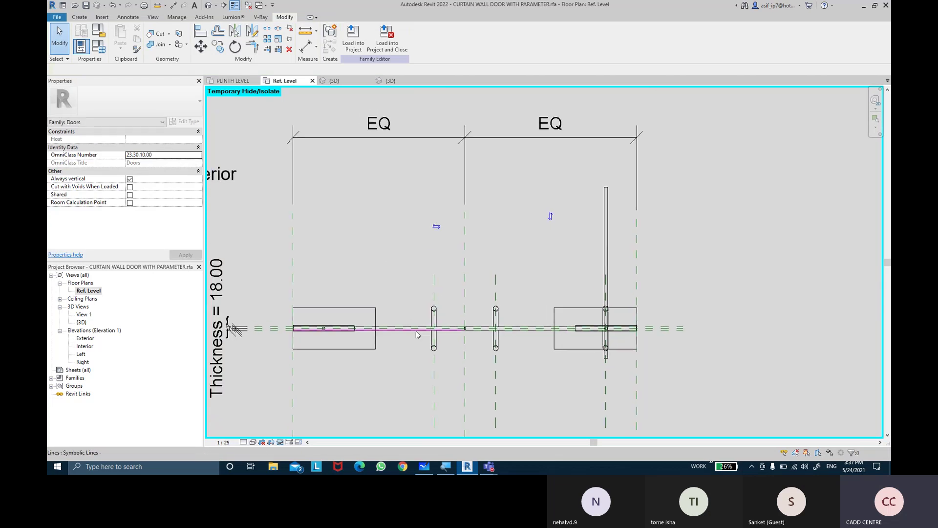
scroll(416, 330, "up", 2)
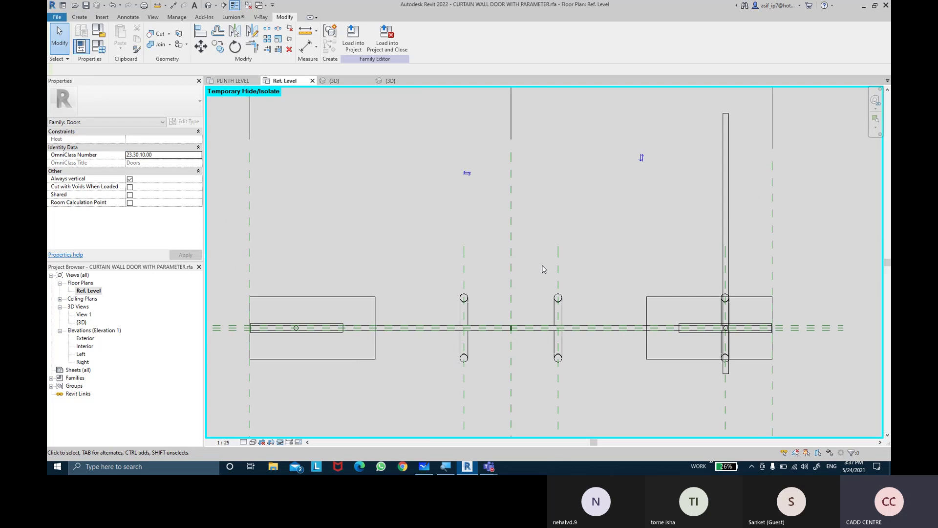
middle_click_drag(519, 265, 541, 266)
key("Tab")
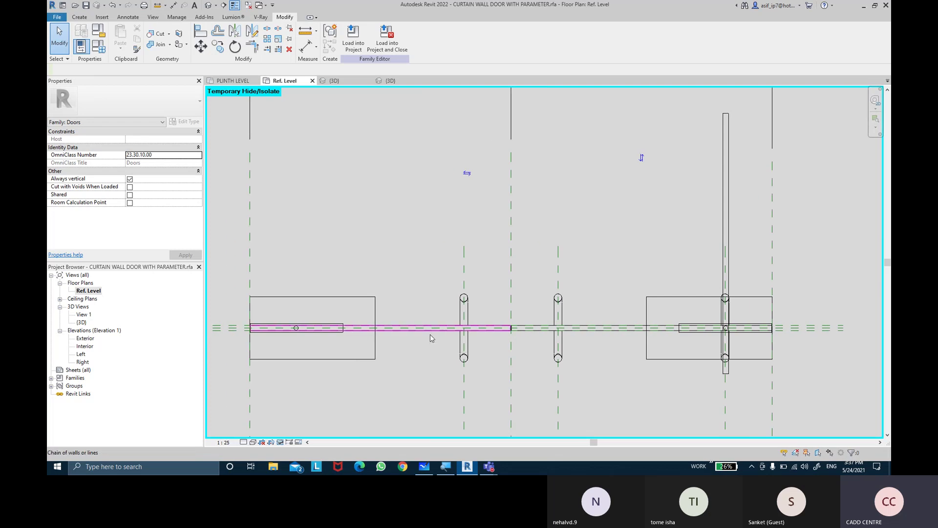
left_click(430, 335)
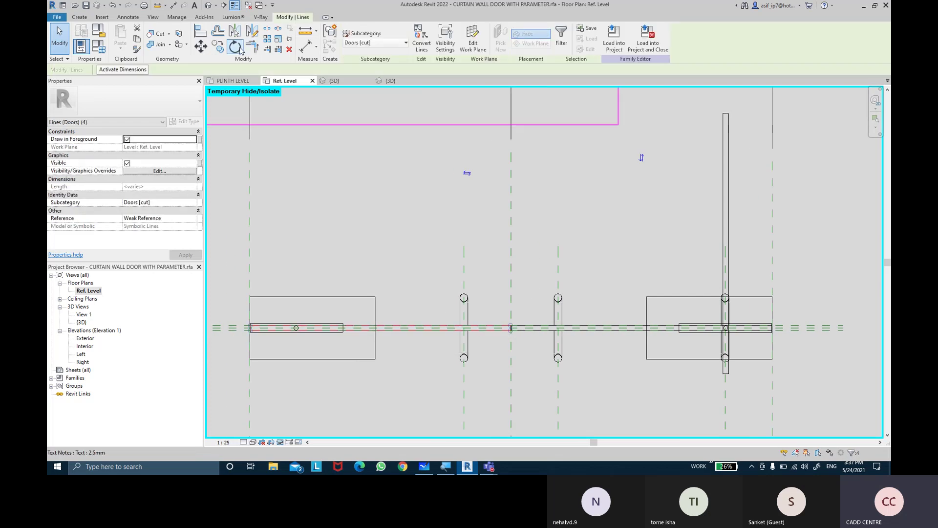
Step: Rotate the left panel lines 90° about their hinge with RO, then deselect
key("r")
key("o")
scroll(285, 331, "up", 2)
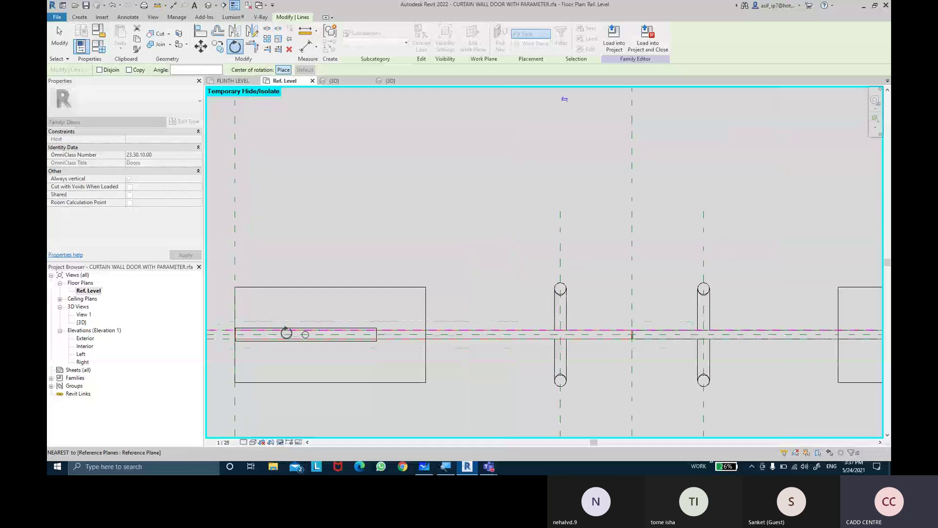
scroll(318, 336, "up", 2)
scroll(317, 336, "up", 3)
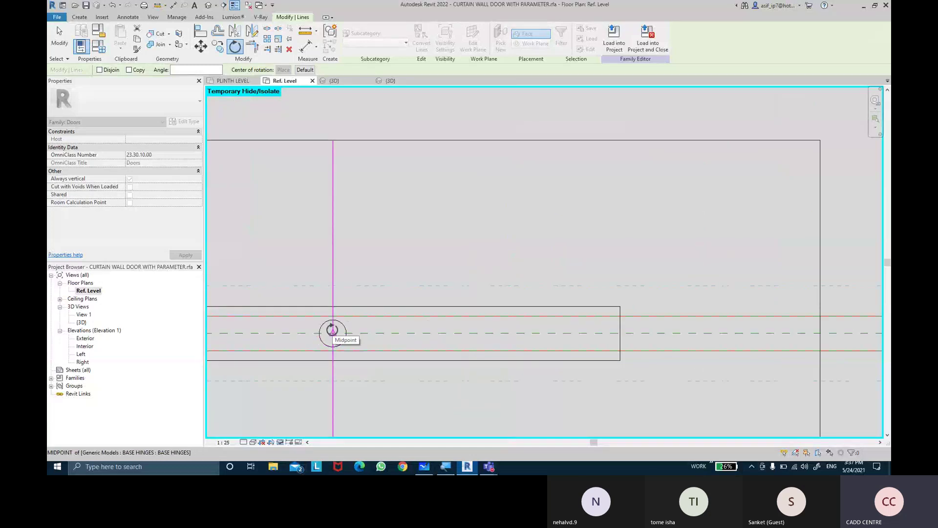
left_click(485, 336)
scroll(422, 253, "down", 2)
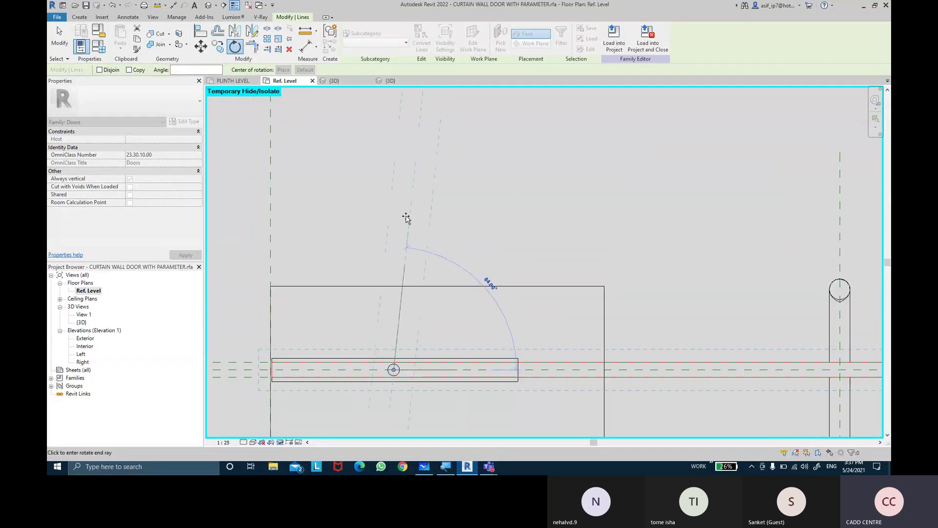
left_click(395, 198)
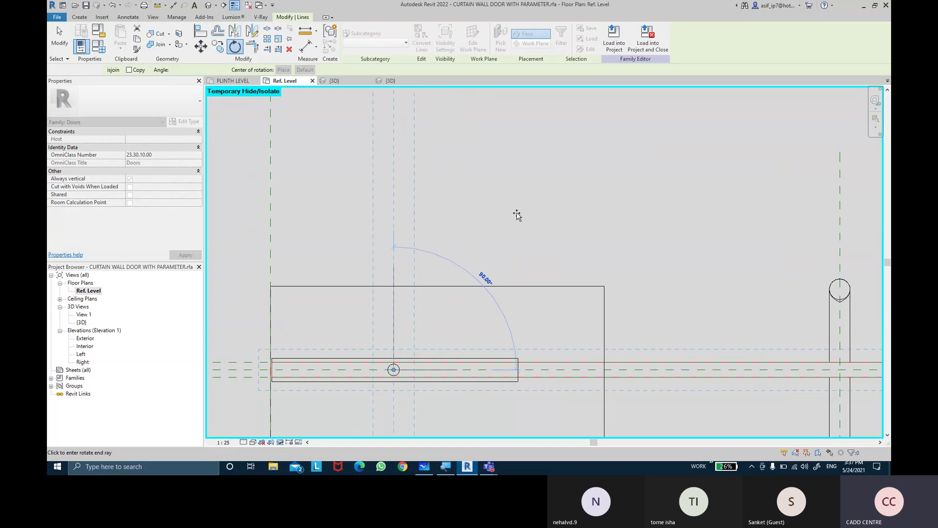
left_click(517, 213)
scroll(517, 213, "down", 3)
scroll(518, 249, "down", 2)
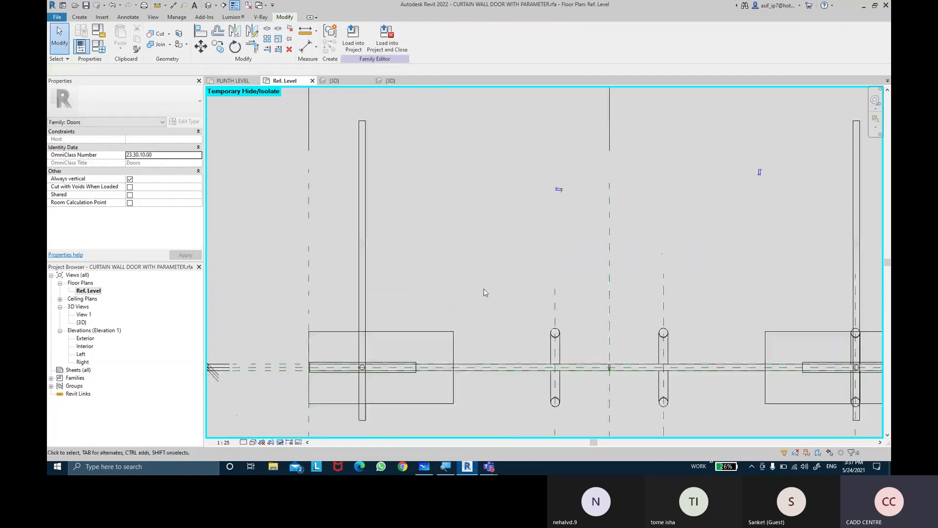
scroll(486, 288, "down", 1)
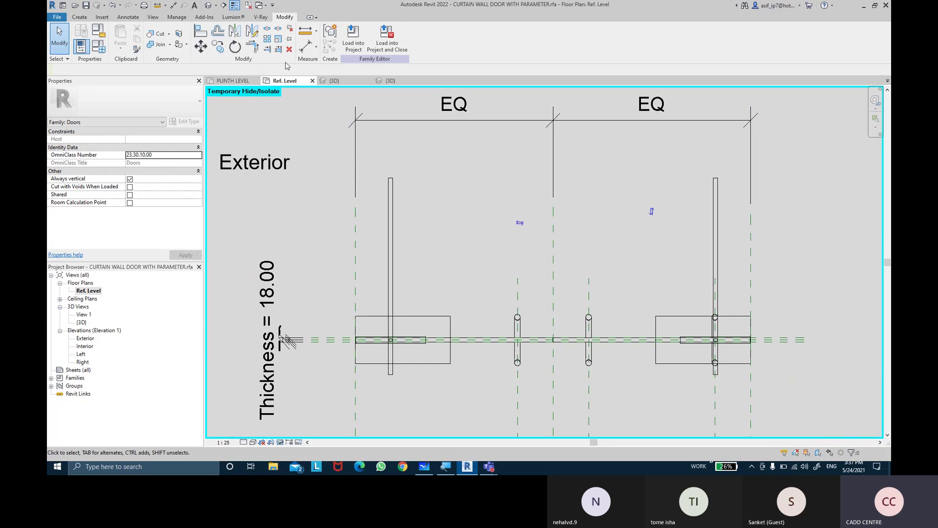
Step: Draw a symbolic swing arc from the open left panel's tip to the door's centre
left_click(117, 19)
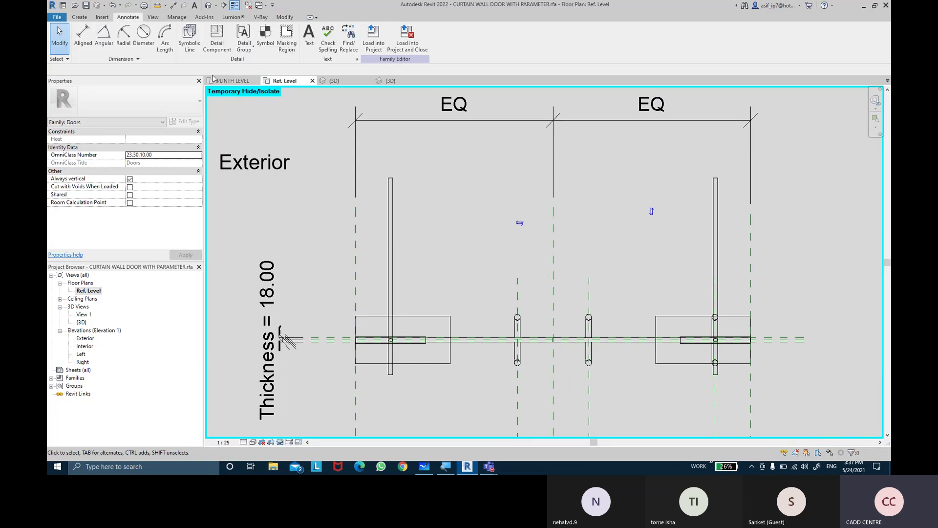
left_click(198, 52)
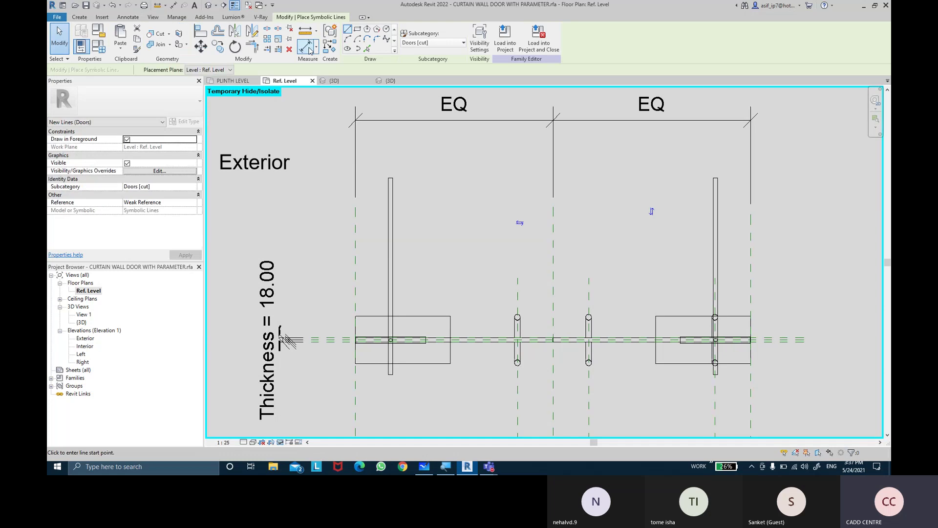
left_click(349, 39)
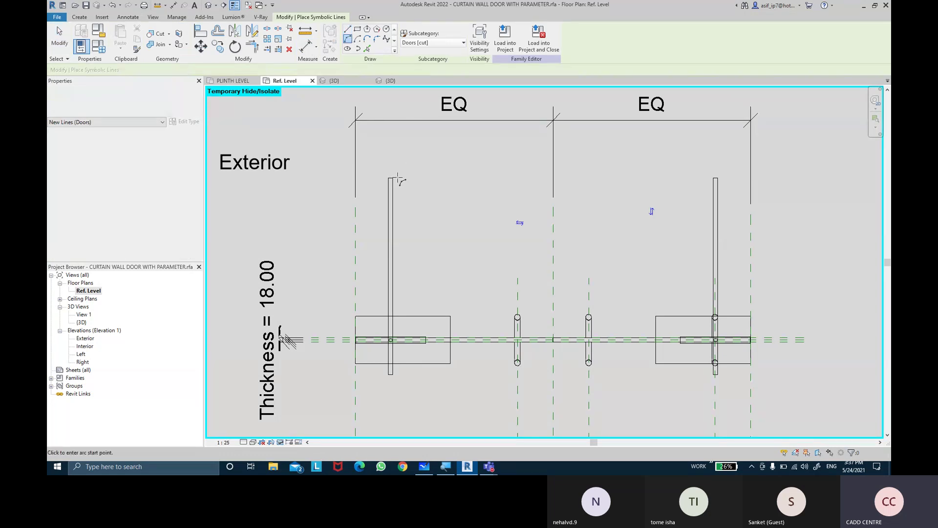
left_click(391, 179)
left_click(637, 179)
scroll(557, 343, "up", 5)
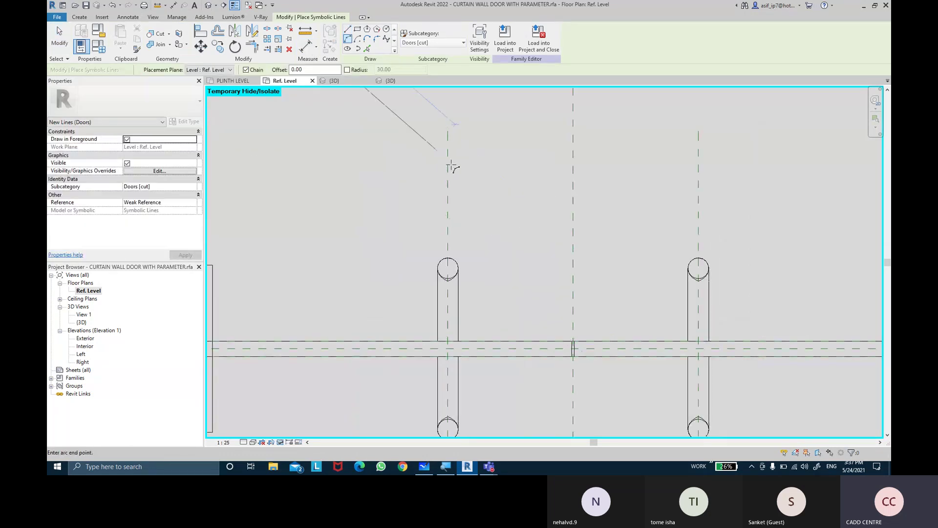
scroll(571, 341, "up", 2)
left_click(573, 338)
scroll(549, 272, "down", 1)
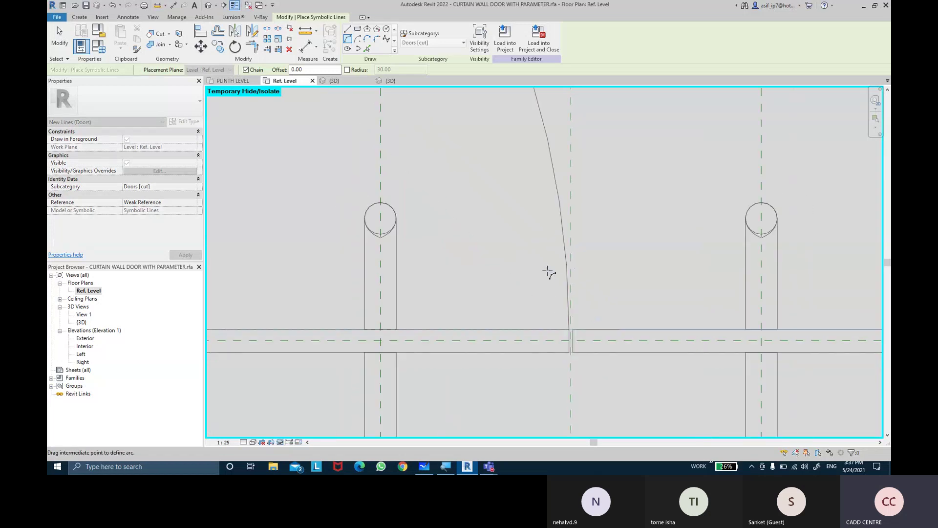
scroll(537, 230, "down", 3)
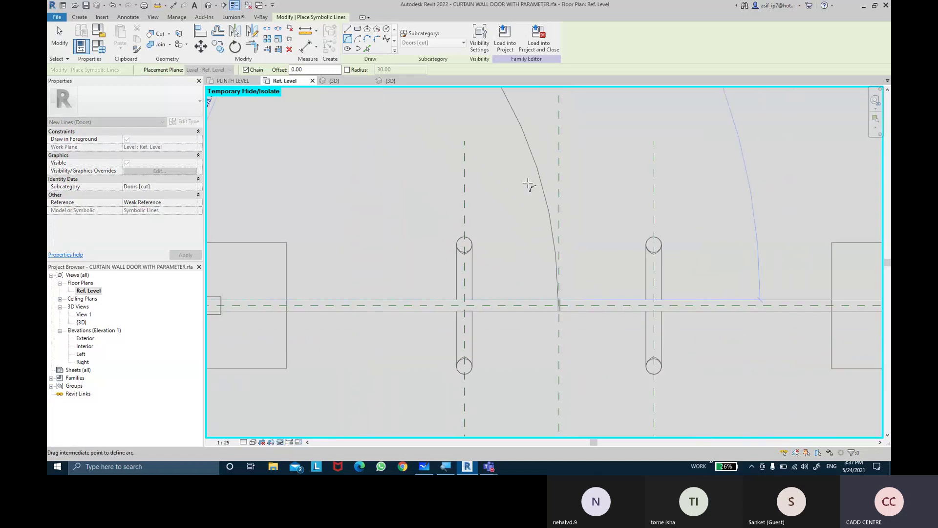
left_click(529, 185)
scroll(529, 185, "down", 2)
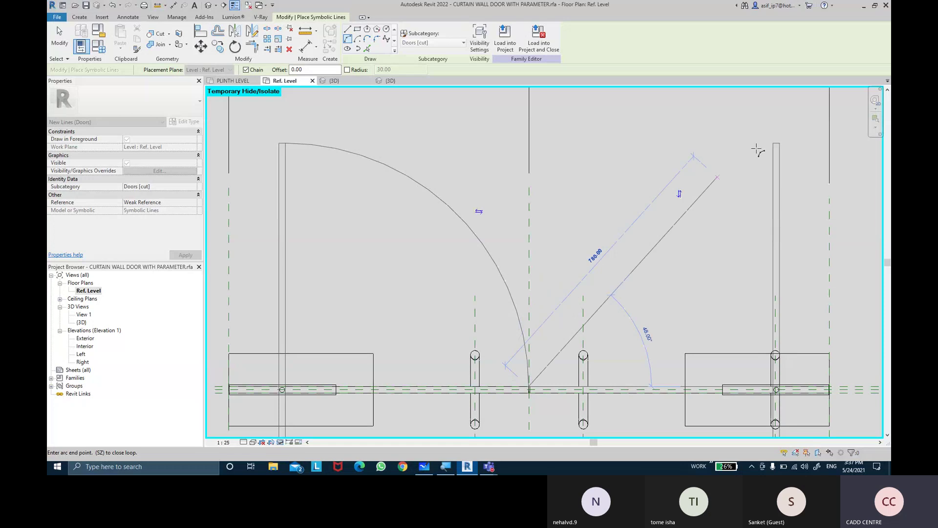
key("Escape")
key("Escape")
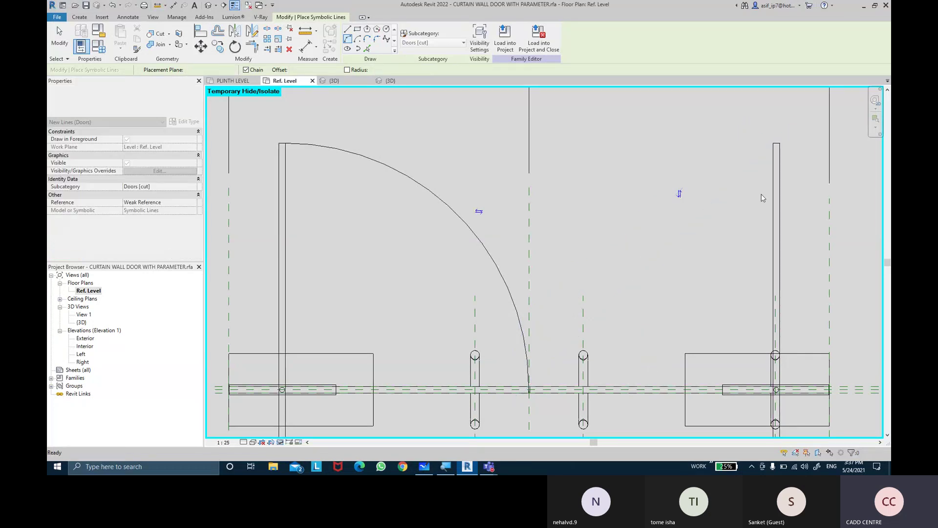
Step: Draw the matching swing arc from the right panel's tip to the centre, then select the top dimension string
left_click(773, 143)
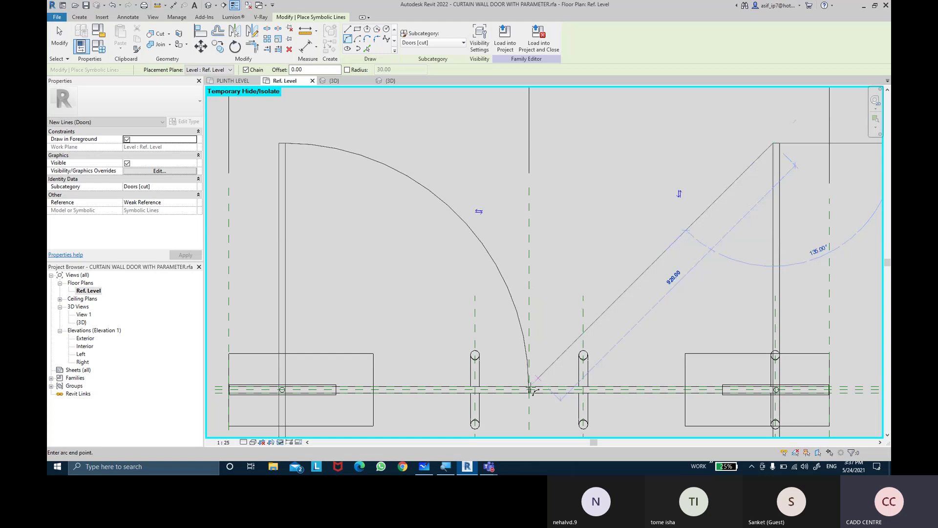
scroll(530, 391, "up", 3)
scroll(513, 402, "up", 1)
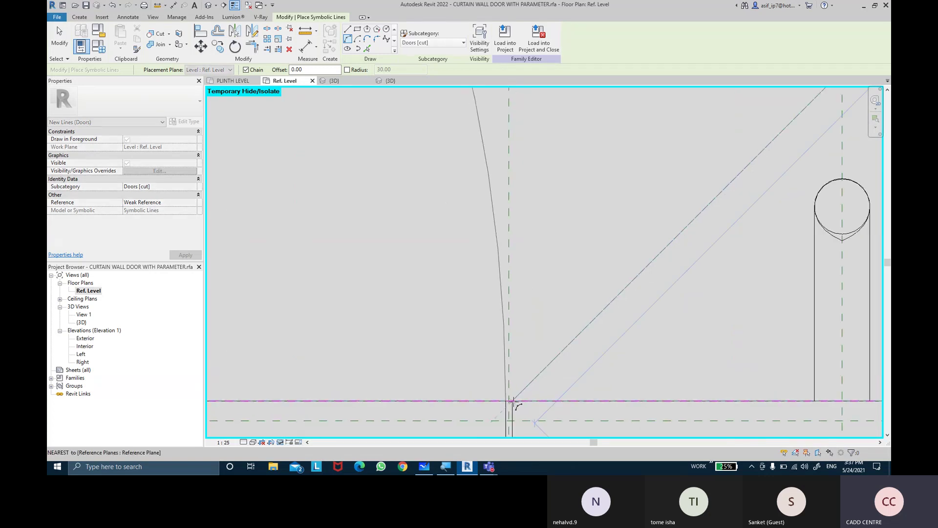
left_click(513, 401)
scroll(549, 269, "down", 2)
scroll(549, 270, "down", 1)
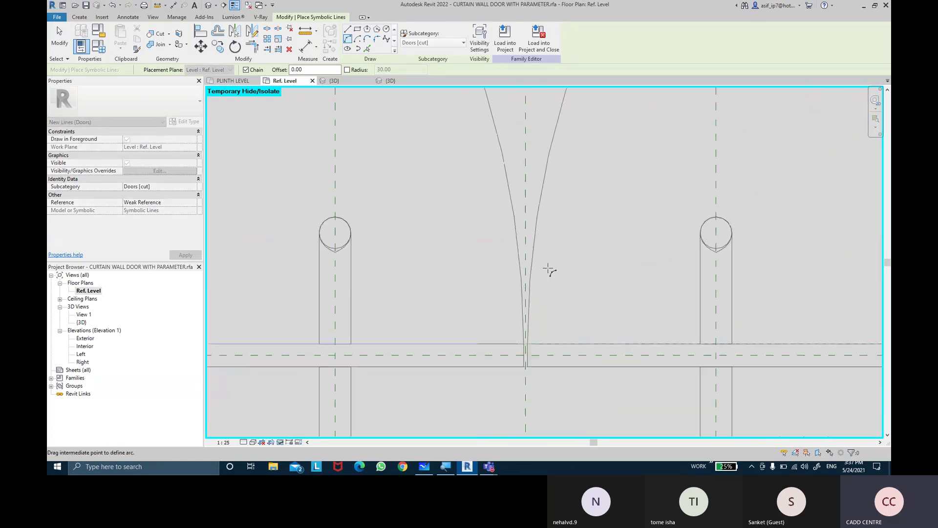
scroll(549, 260, "down", 1)
left_click(550, 251)
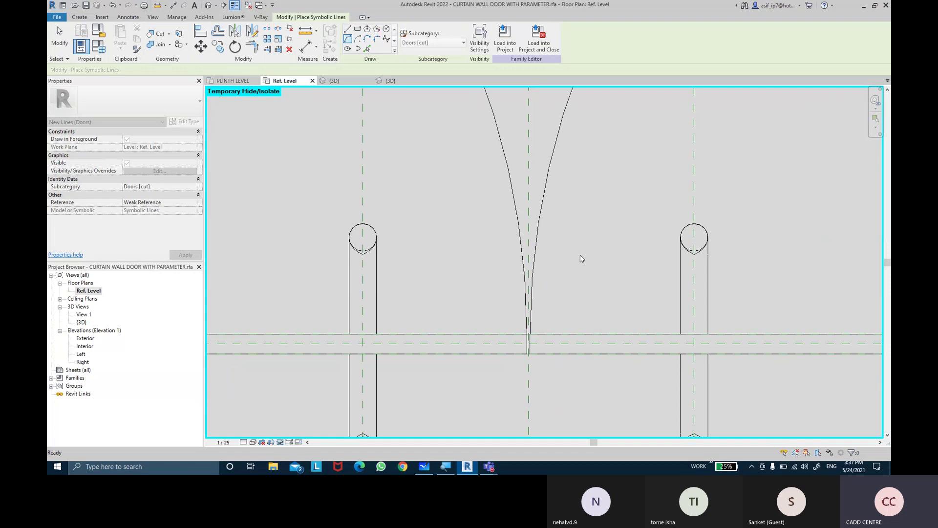
scroll(580, 258, "down", 2)
key("Escape")
key("Escape")
scroll(592, 232, "down", 2)
scroll(569, 305, "down", 2)
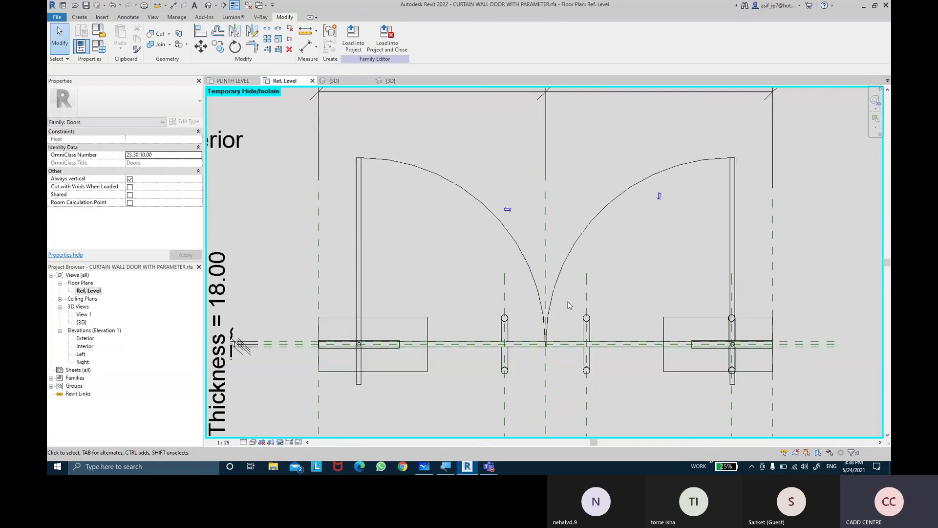
middle_click_drag(580, 289, 558, 284)
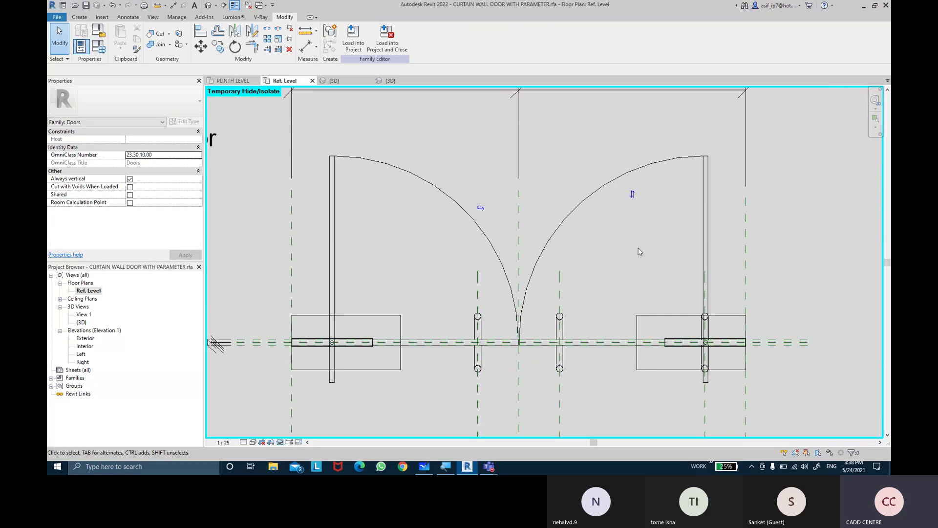
middle_click_drag(640, 251, 628, 248)
left_click_drag(605, 110, 208, 167)
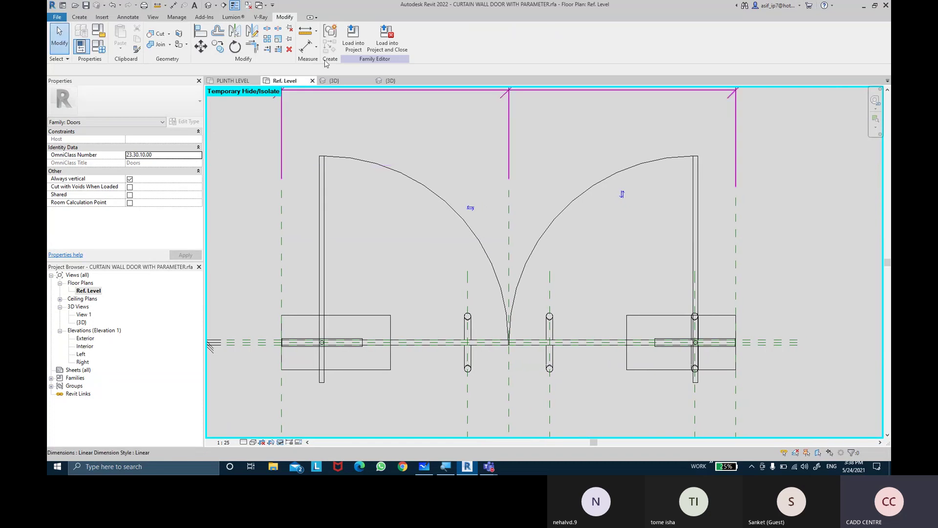
Step: Place an aligned 18.00 thickness dimension across the left door panel
left_click(306, 47)
scroll(316, 370, "up", 5)
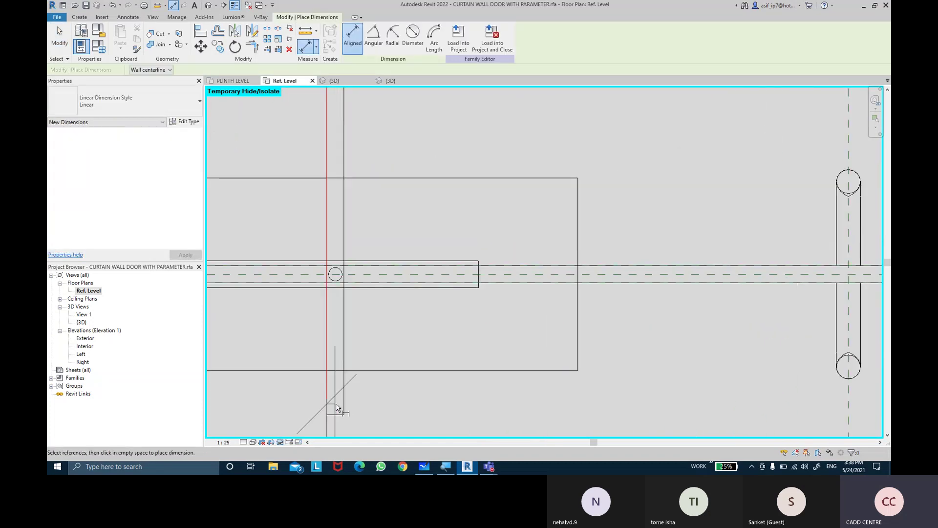
left_click(337, 407)
scroll(359, 411, "down", 3)
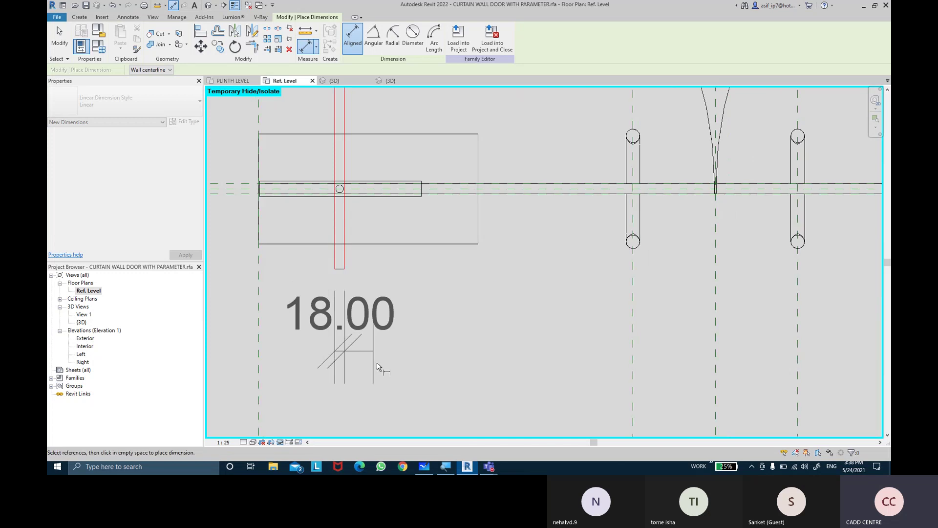
left_click(445, 430)
Step: Add the matching 18.00 thickness dimension across the right door panel
middle_click_drag(453, 338, 168, 345)
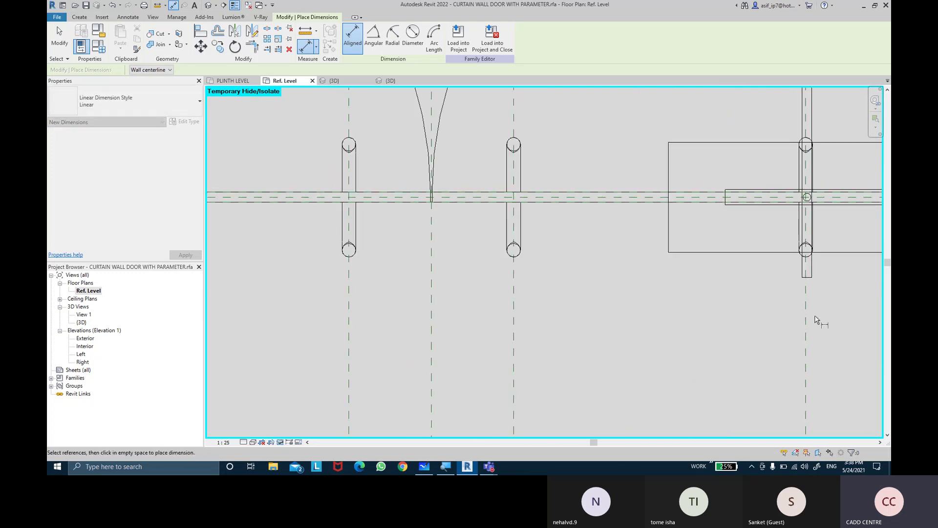
middle_click_drag(816, 320, 675, 373)
scroll(675, 293, "up", 2)
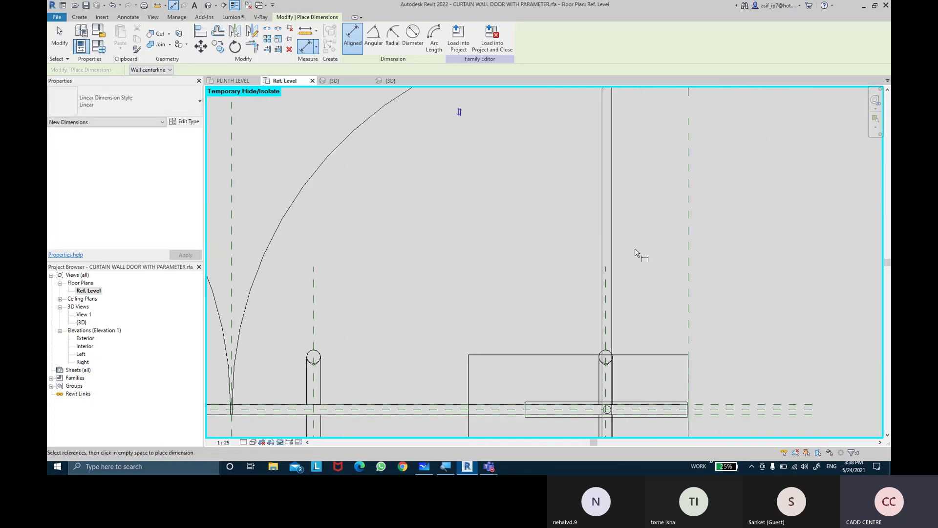
left_click(611, 234)
middle_click_drag(572, 308, 576, 121)
scroll(579, 335, "down", 1)
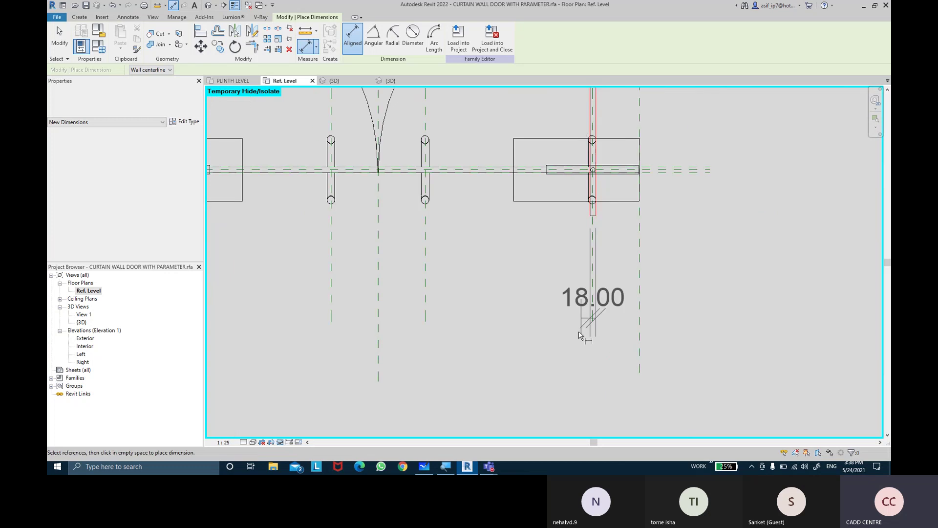
left_click(578, 338)
key("Escape")
key("Escape")
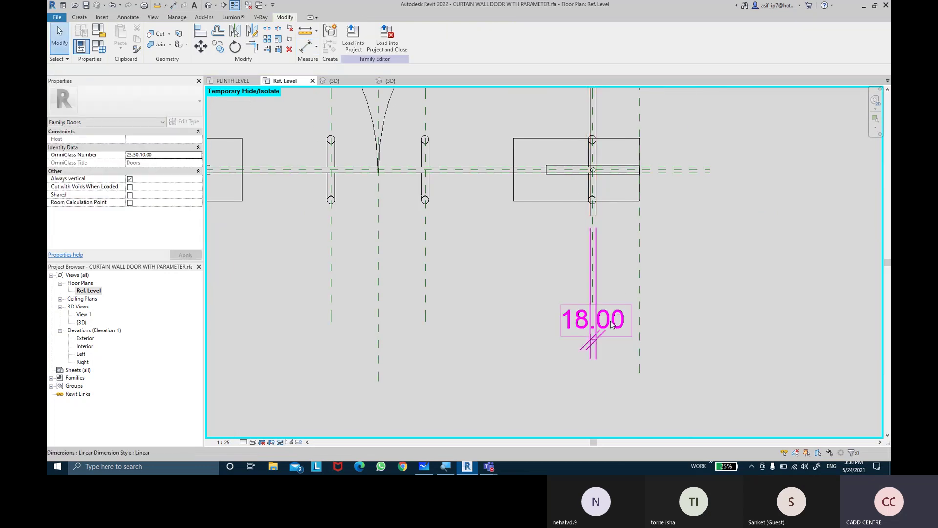
Step: Label both 18.00 panel dimensions with the Thickness parameter
left_click(611, 325)
middle_click_drag(377, 338, 608, 328)
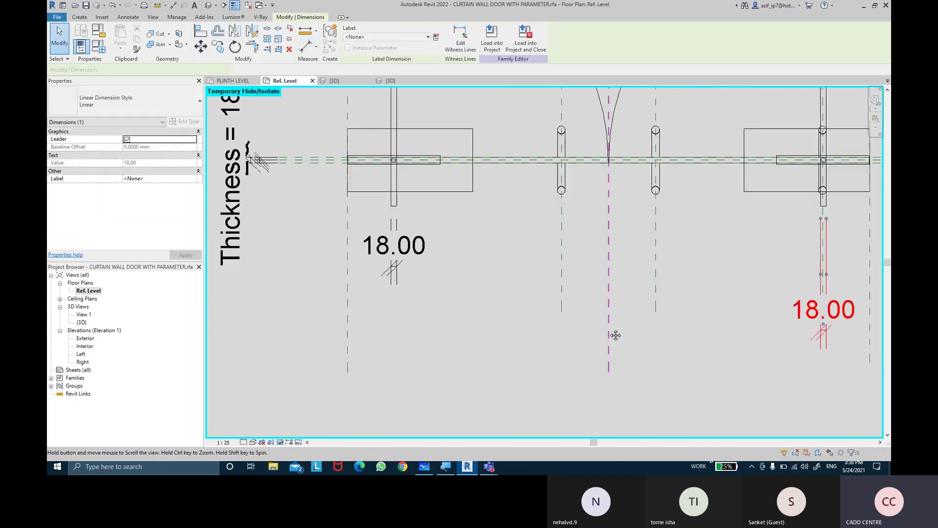
left_click(409, 235, "ctrl")
left_click(427, 37)
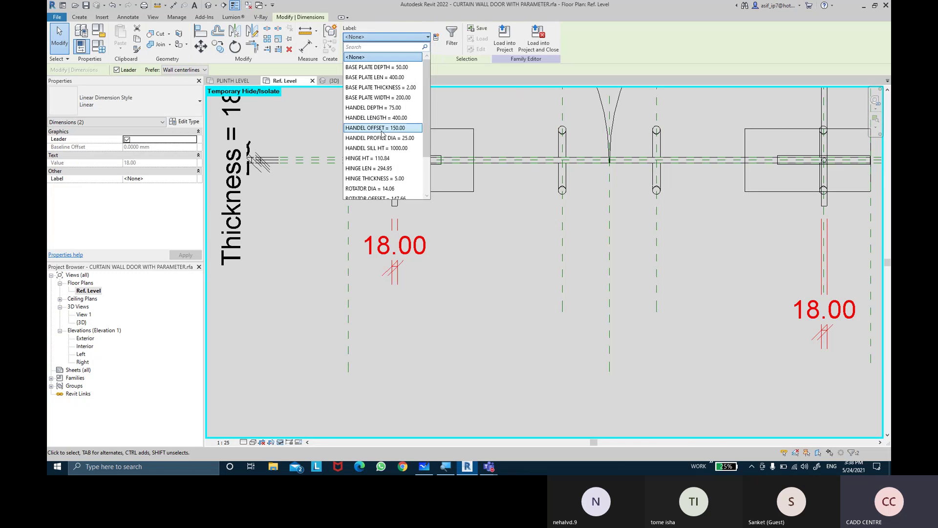
scroll(383, 134, "down", 3)
left_click(377, 181)
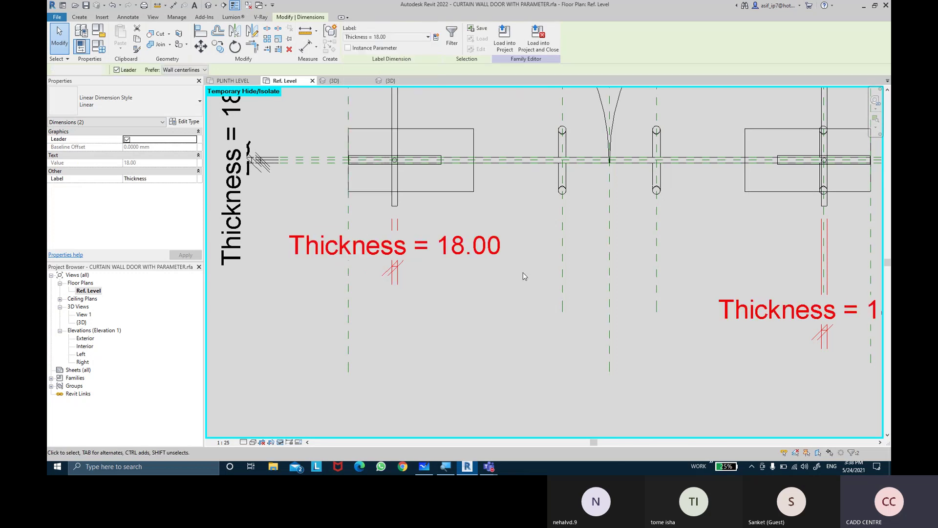
left_click(523, 276)
middle_click_drag(523, 276, 513, 358)
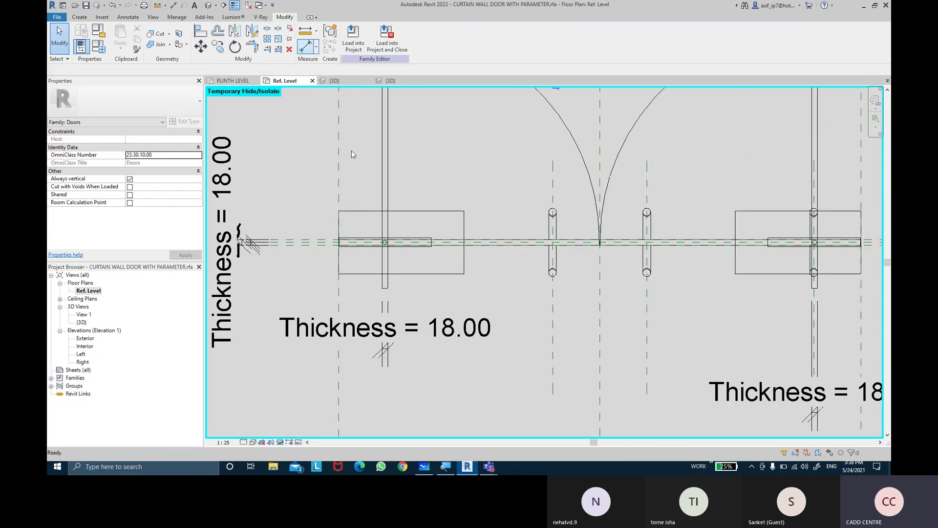
Step: Add 828.88 aligned length dimensions (DI) along the left and right door leaves
key("d")
key("i")
scroll(361, 254, "up", 3)
scroll(362, 254, "up", 2)
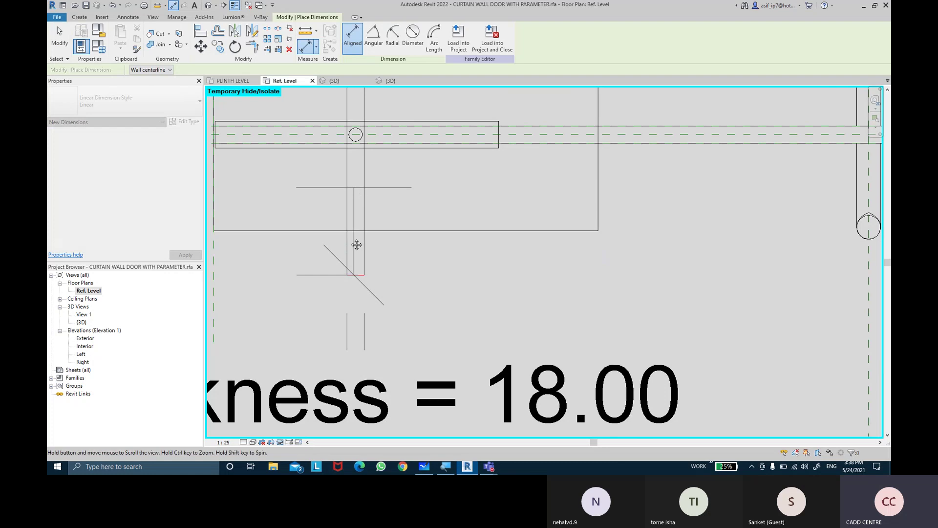
scroll(356, 244, "down", 3)
scroll(356, 244, "down", 2)
scroll(352, 195, "up", 3)
scroll(351, 188, "up", 1)
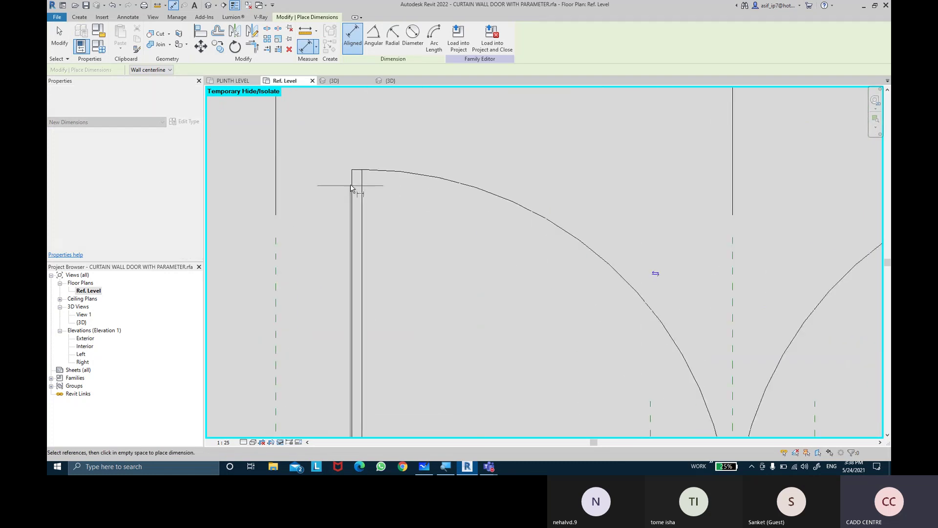
left_click(333, 172)
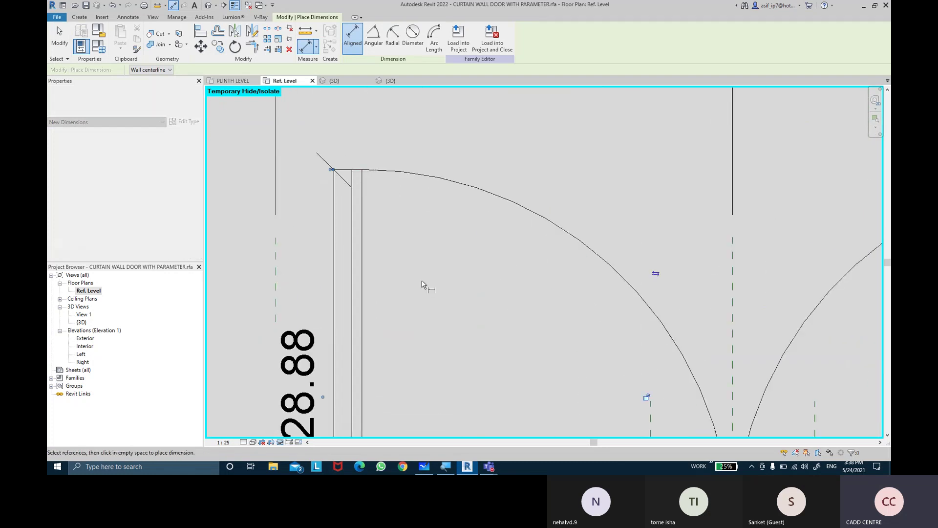
scroll(423, 285, "down", 2)
scroll(446, 314, "up", 1)
scroll(782, 416, "up", 1)
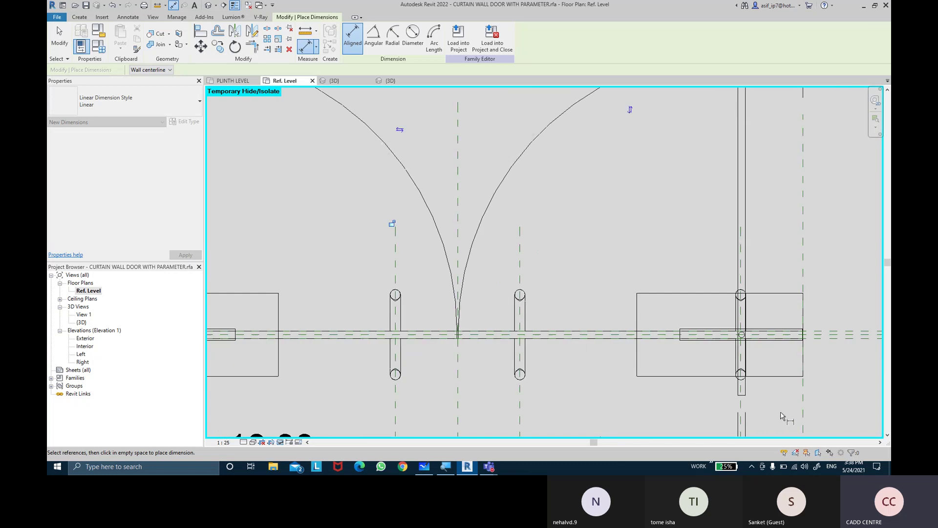
scroll(781, 416, "up", 2)
scroll(763, 411, "up", 1)
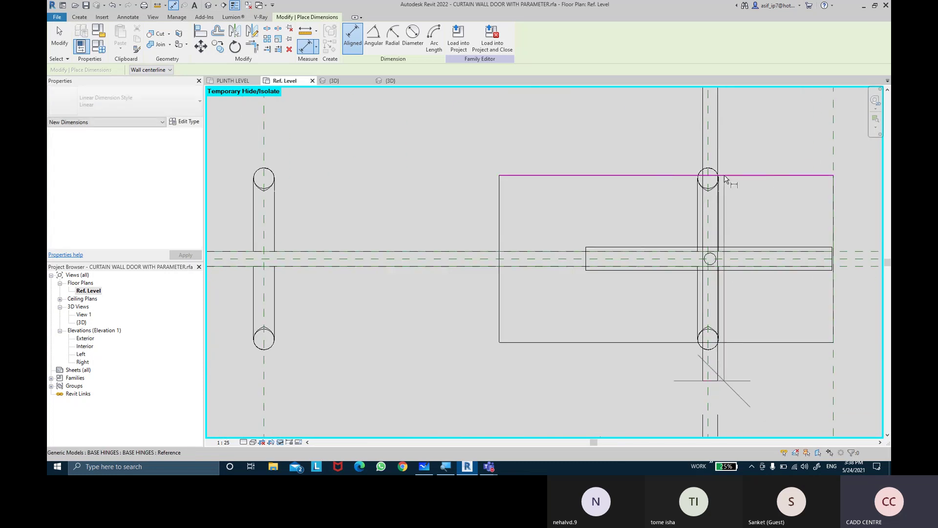
middle_click_drag(726, 180, 719, 361)
scroll(718, 360, "up", 2)
scroll(721, 247, "up", 2)
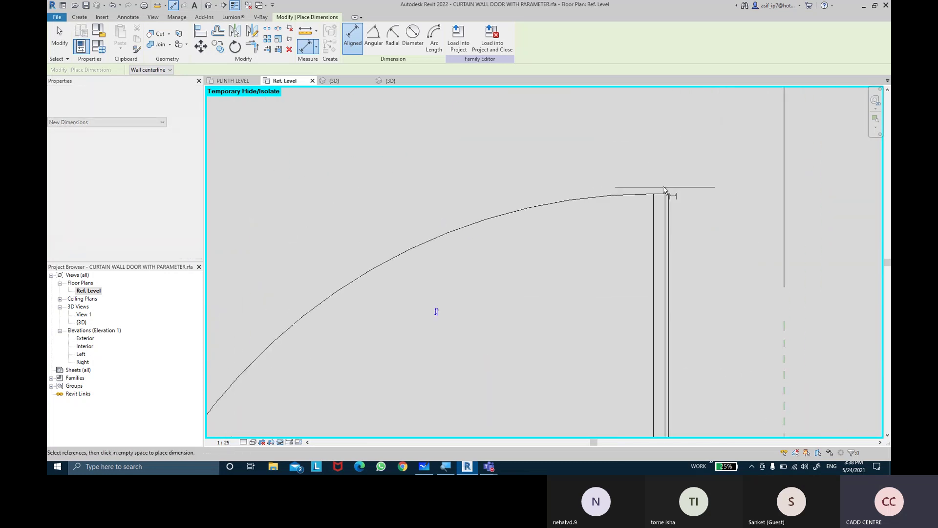
scroll(663, 190, "up", 1)
left_click(665, 195)
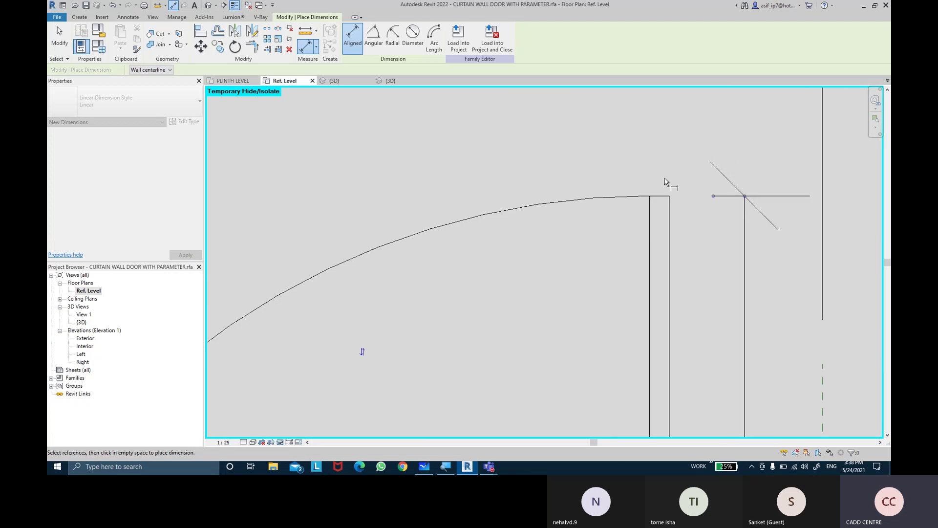
scroll(593, 258, "down", 2)
scroll(585, 241, "down", 2)
scroll(573, 218, "down", 1)
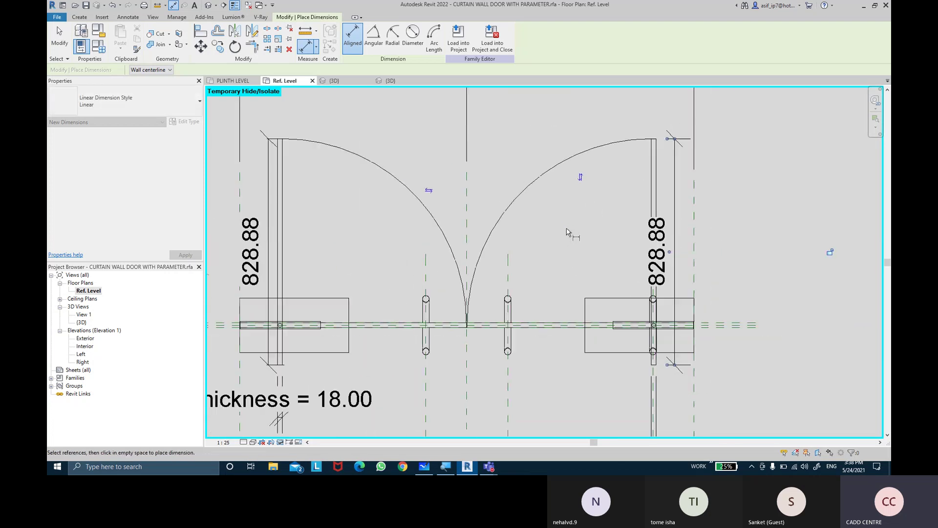
key("Escape")
middle_click_drag(567, 227, 569, 255)
Step: Create instance parameter DOUBLE PANEL LENGTH as the label of the left leaf's 828.88 dimension
key("Escape")
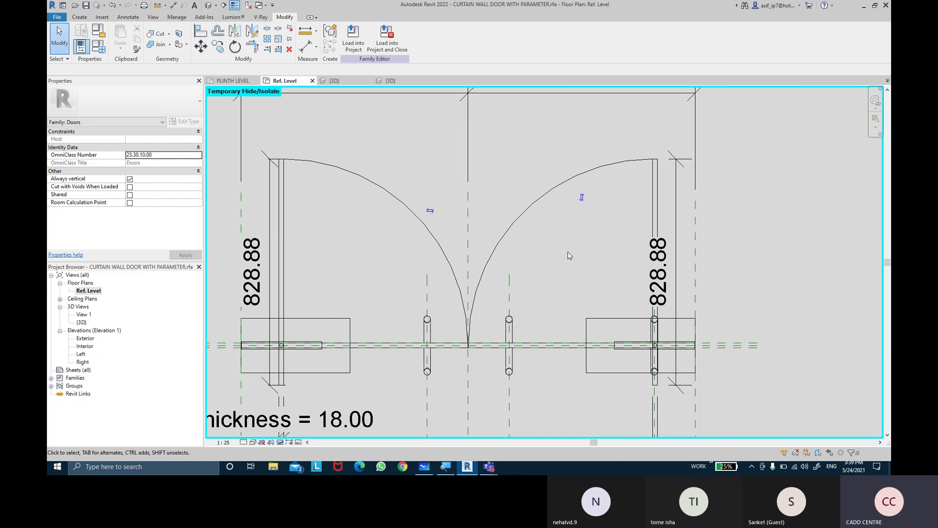
left_click(271, 209)
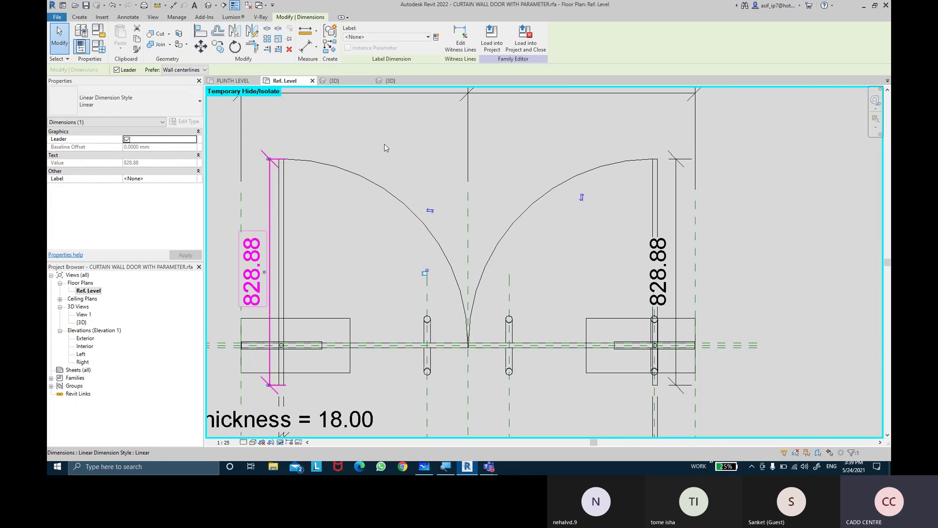
left_click(436, 37)
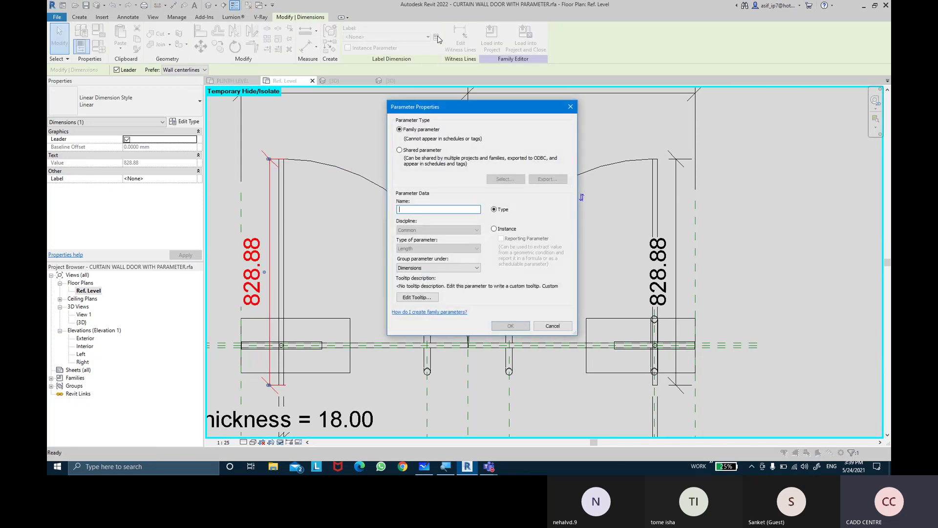
type("DO")
type("UBLE PANEL LENGTH")
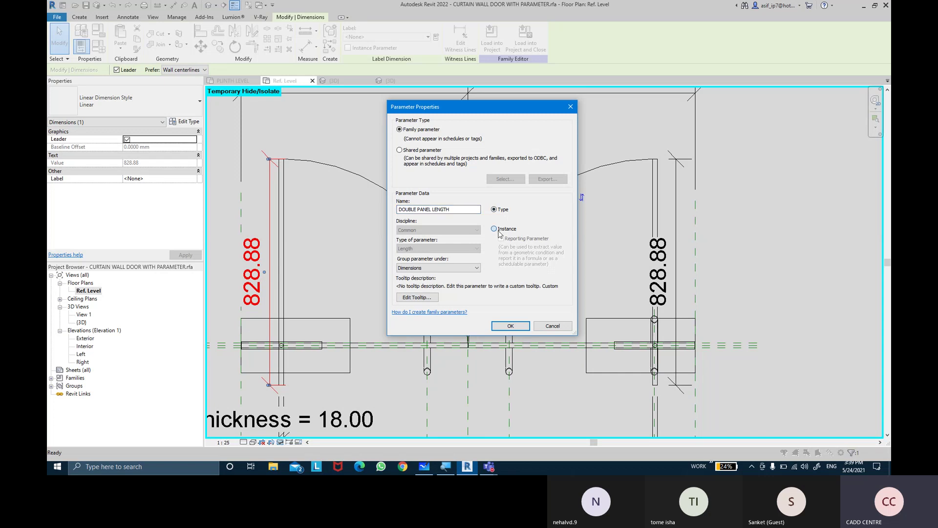
left_click(499, 231)
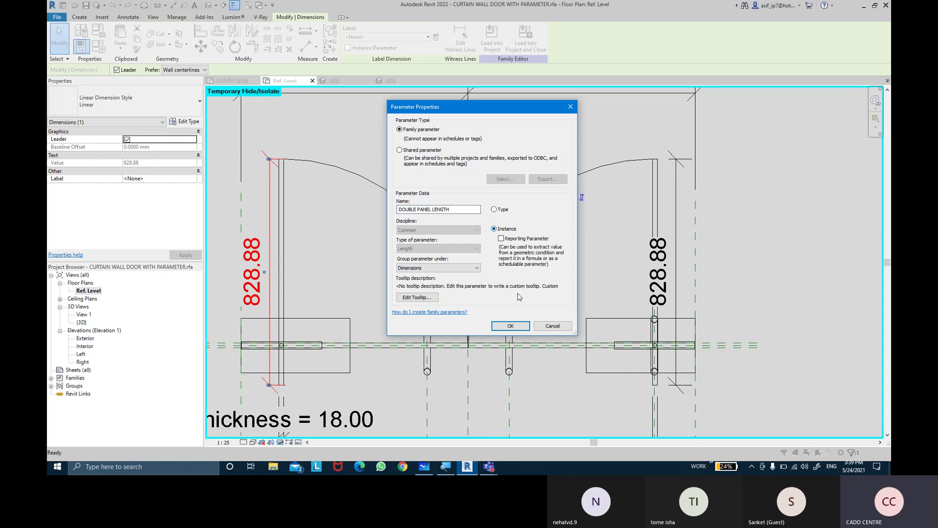
left_click(517, 326)
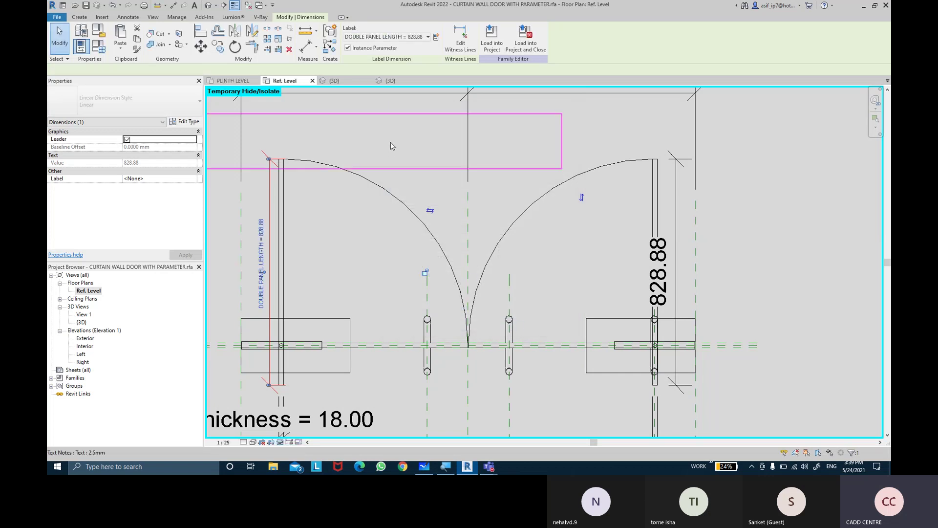
key("Escape")
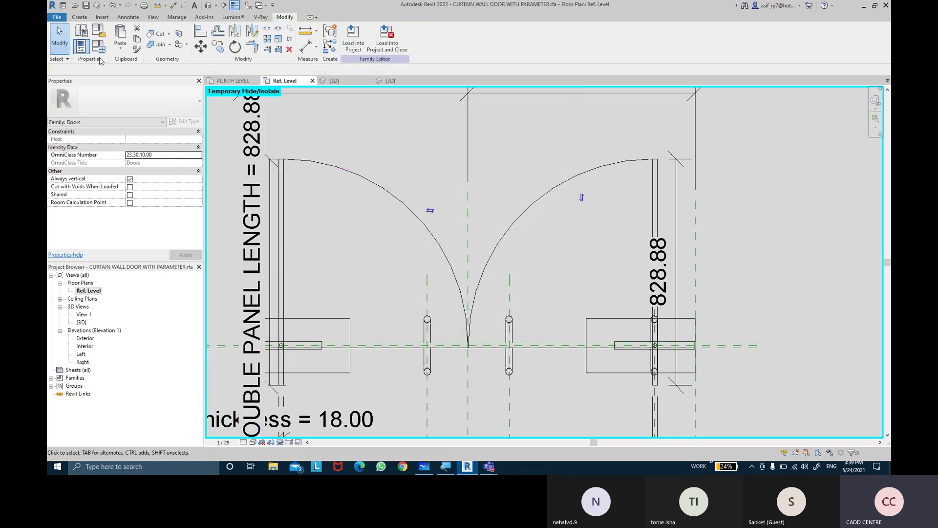
Step: In Family Types, begin the DOUBLE PANEL LENGTH formula with DOOR LENGTH
left_click(98, 47)
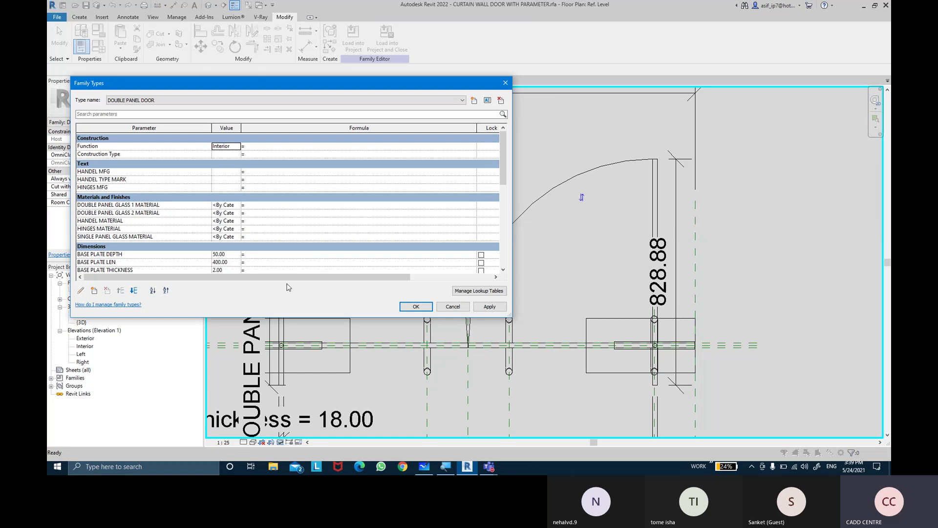
scroll(227, 217, "down", 3)
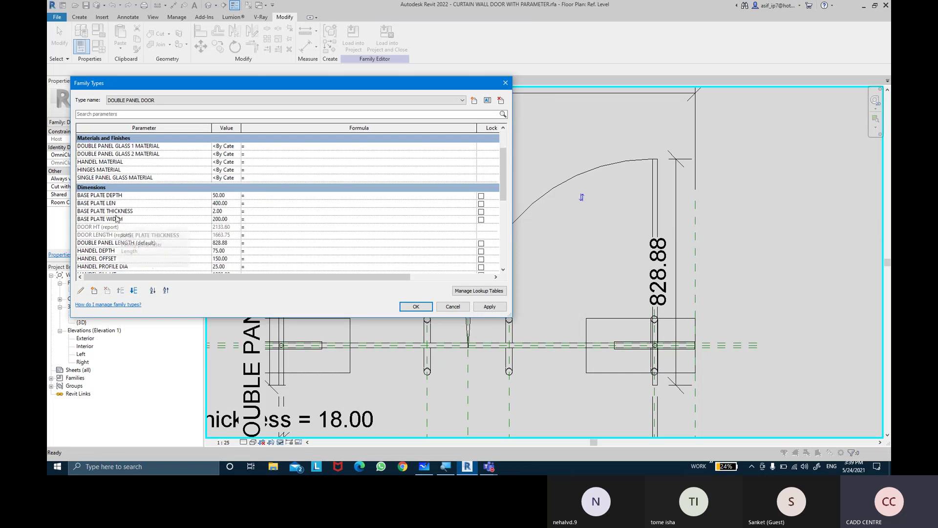
double_click(111, 237)
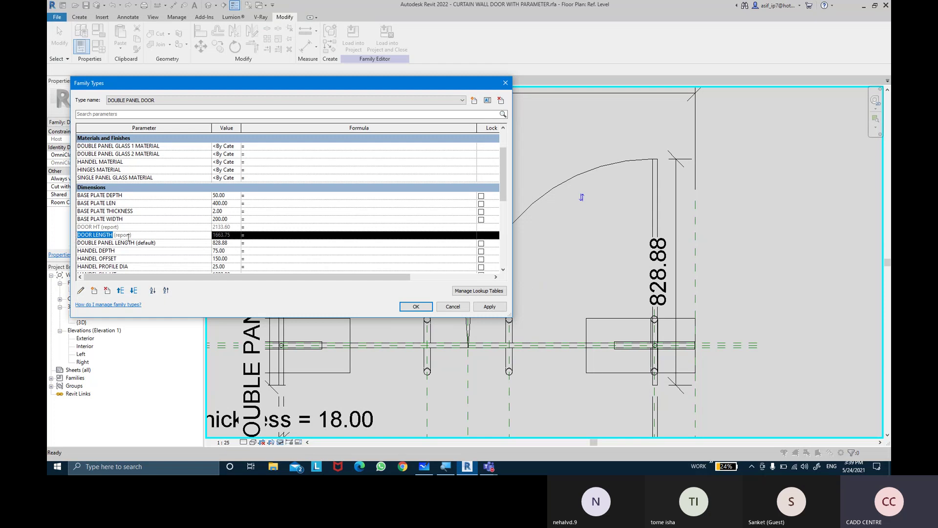
scroll(308, 245, "down", 2)
scroll(309, 246, "down", 1)
scroll(308, 246, "down", 1)
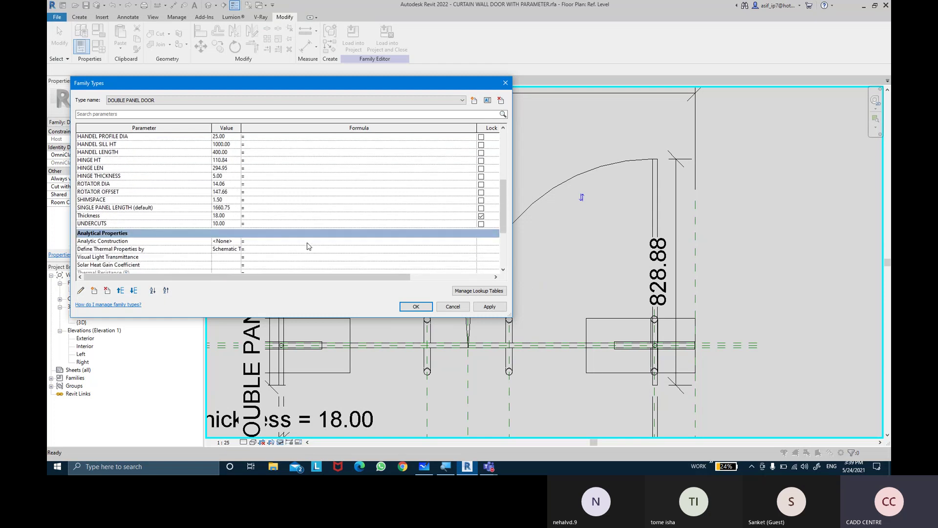
scroll(309, 246, "down", 1)
scroll(279, 224, "up", 1)
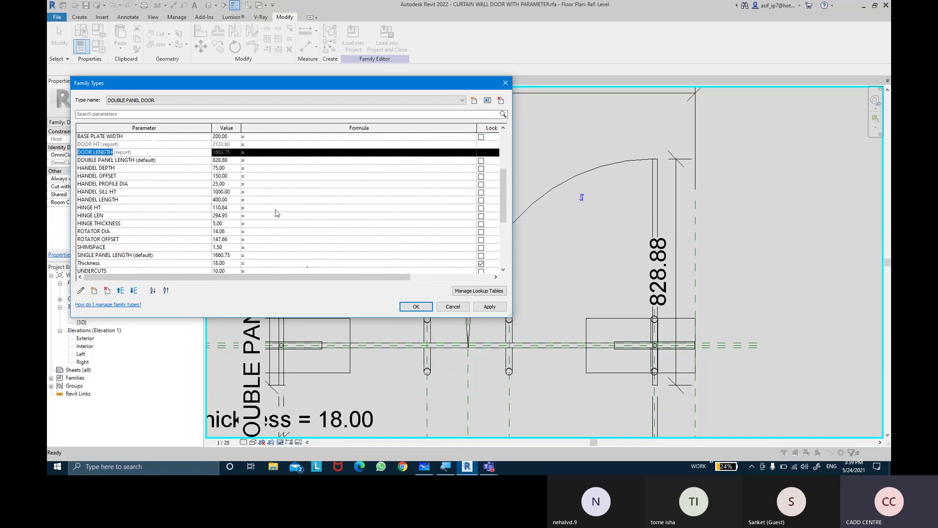
left_click(282, 161)
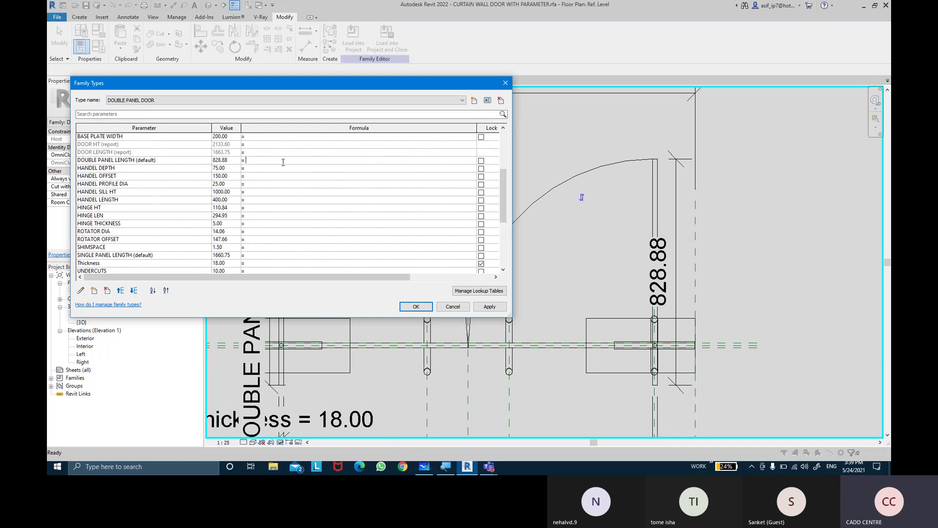
type(" DOOR LENGTH/2")
scroll(131, 230, "down", 2)
scroll(131, 232, "up", 1)
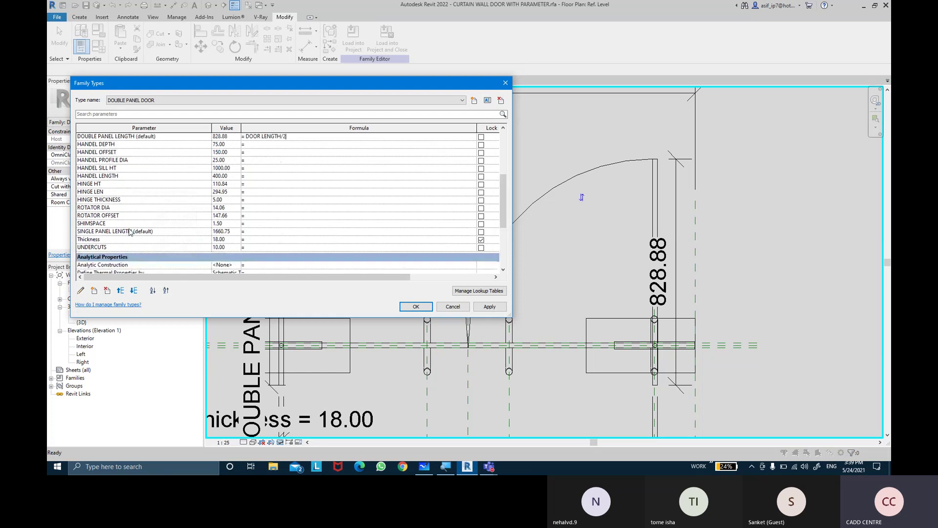
Step: Complete the formula as DOOR LENGTH / 2 - SHIMSPACE - SHIMSPACE, apply it and close
left_click(124, 223)
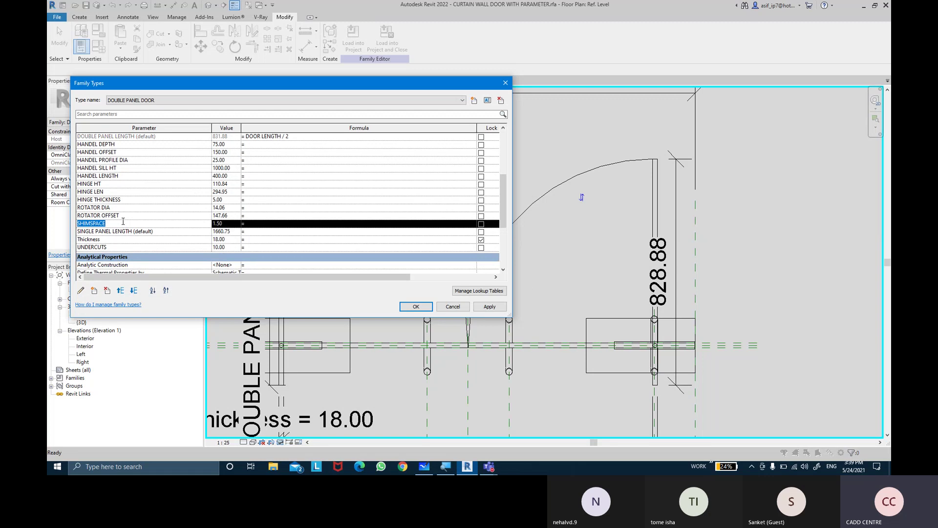
left_click(329, 137)
type("-")
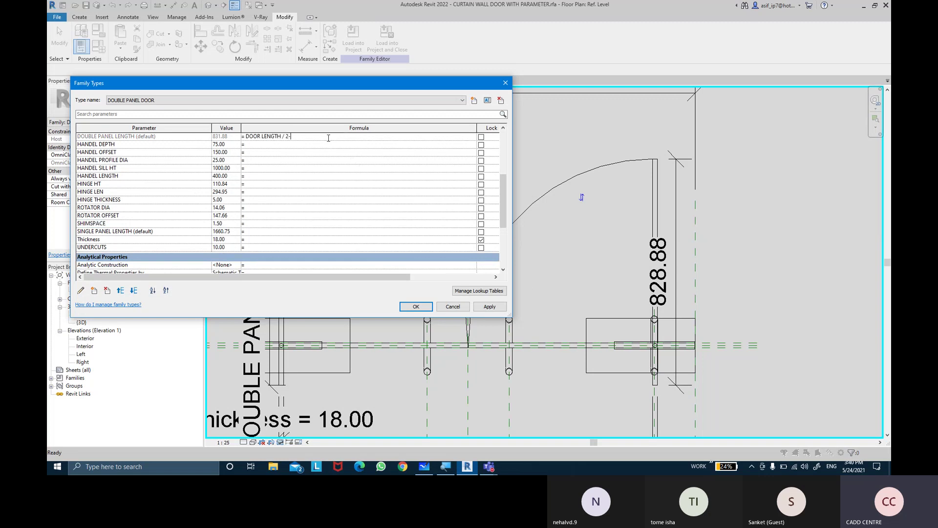
type("SHIMSPACE")
type("SHIMSPACE")
key("Tab")
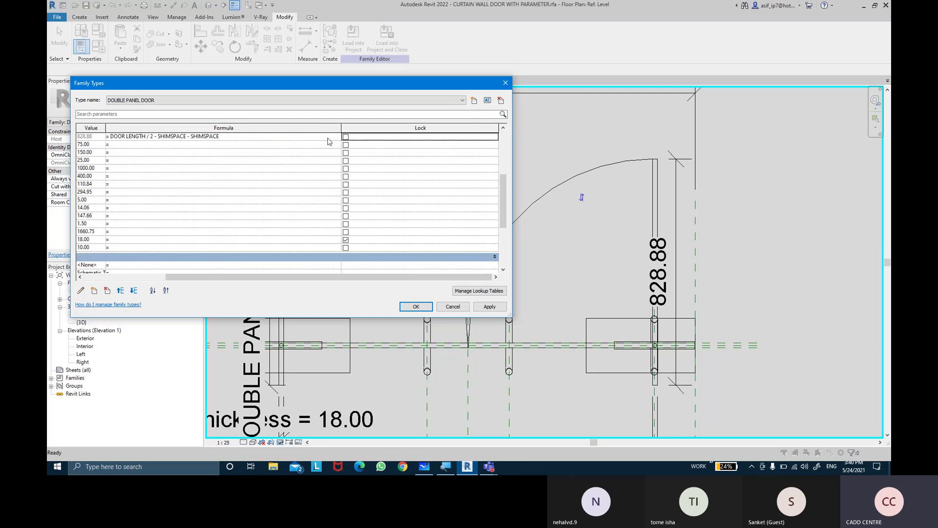
left_click(494, 311)
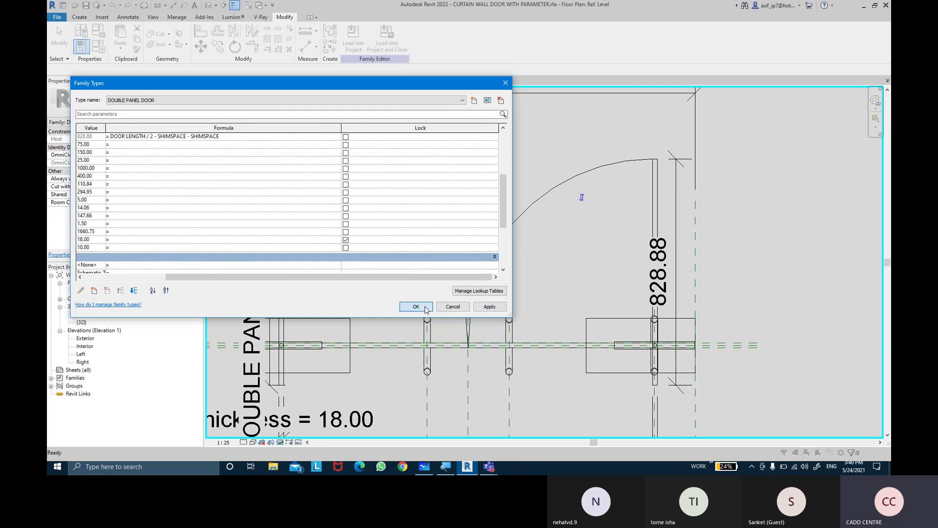
left_click(415, 306)
scroll(395, 273, "down", 1)
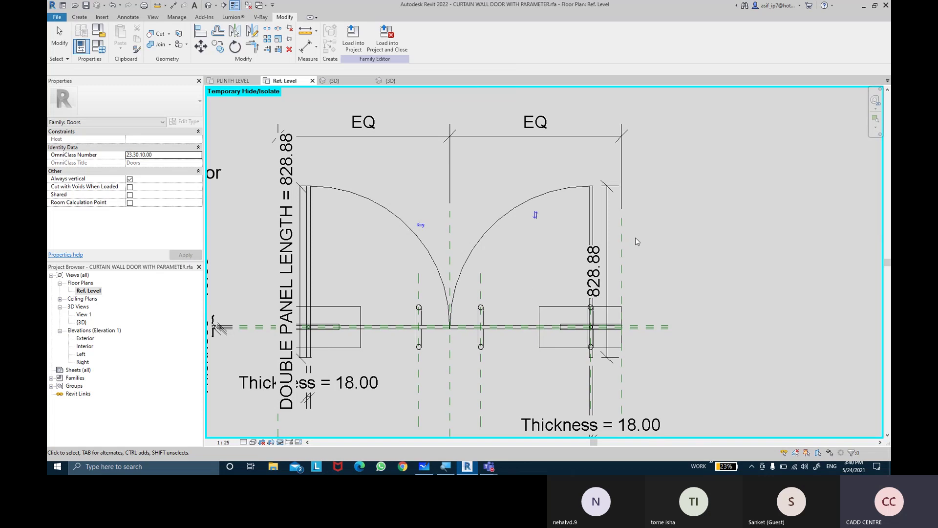
Step: Apply the DOUBLE PANEL LENGTH label to the right leaf's 828.88 dimension
left_click(603, 261)
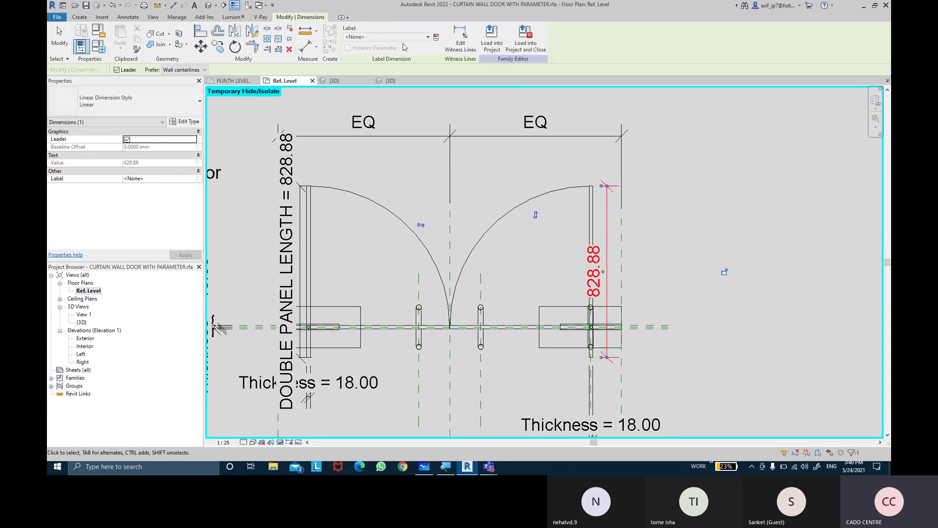
left_click(427, 38)
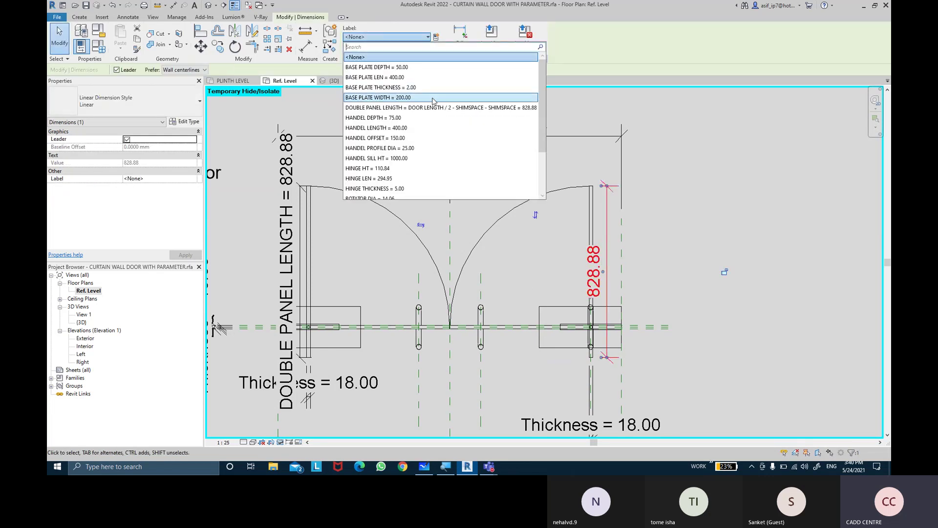
left_click(671, 176)
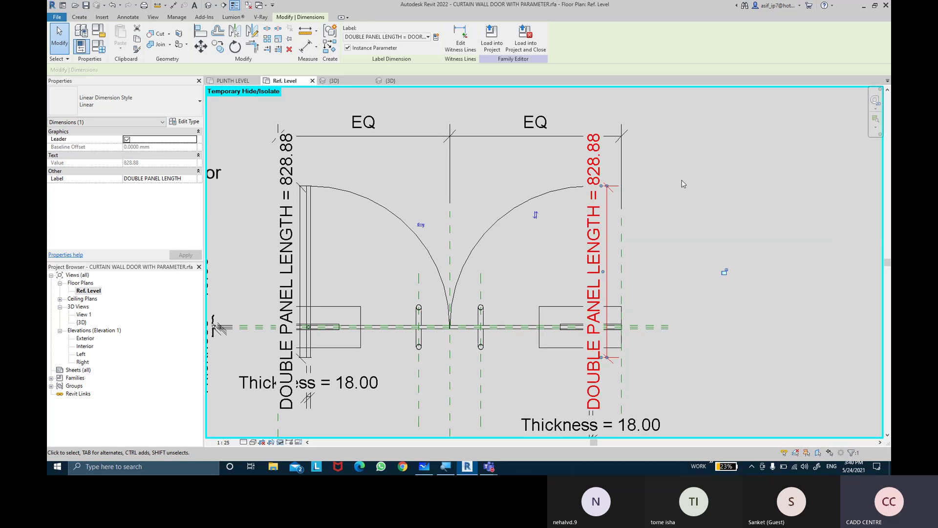
left_click(685, 181)
scroll(698, 208, "down", 1)
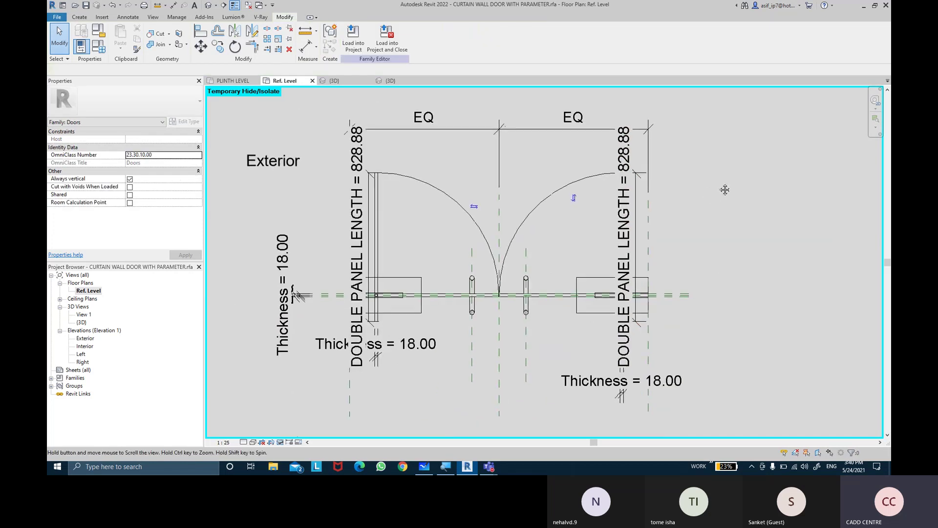
middle_click_drag(722, 189, 708, 188)
scroll(391, 185, "up", 2)
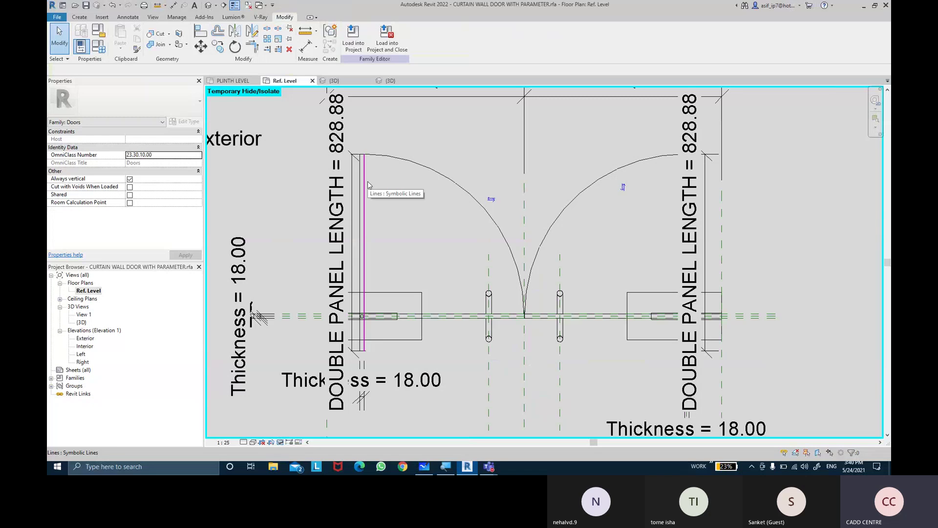
key("Tab")
Step: Drag the right DOUBLE PANEL LENGTH dimension further outward to the right
left_click(385, 168)
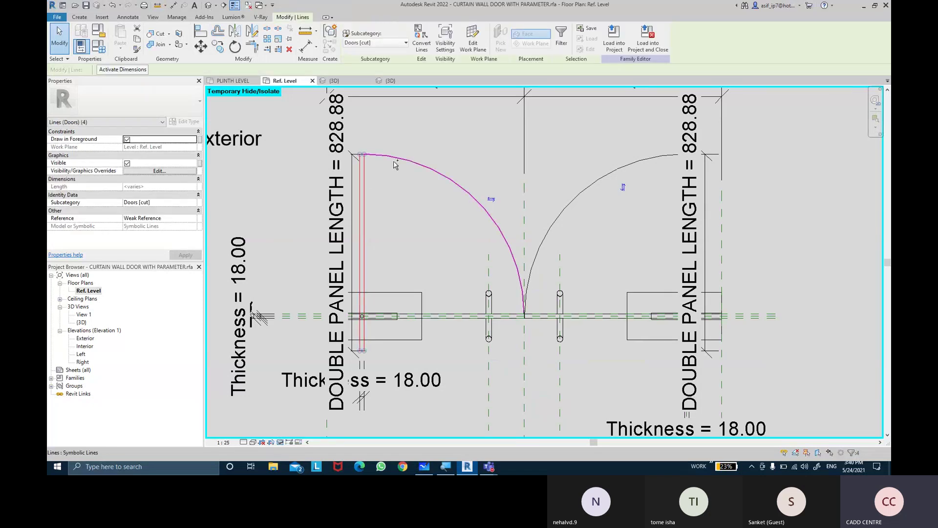
left_click(585, 200, "ctrl")
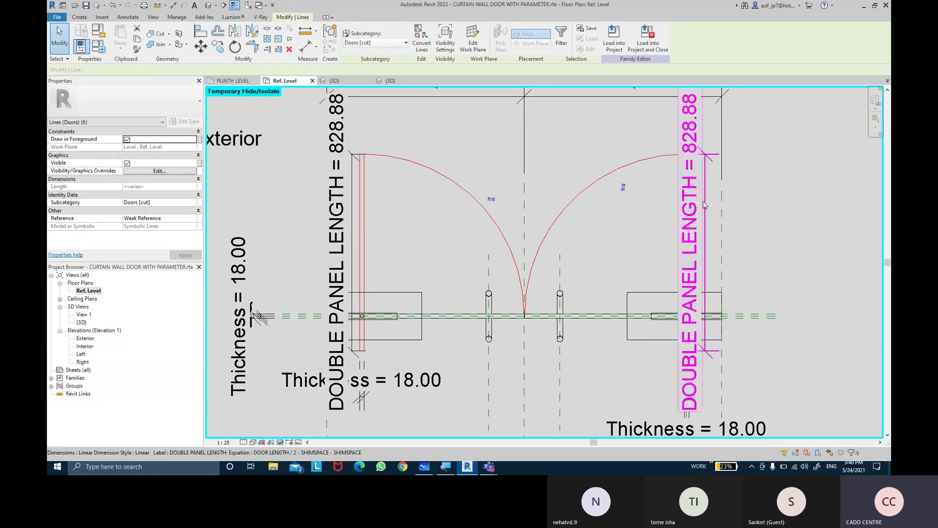
left_click(707, 200)
left_click_drag(707, 201, 824, 202)
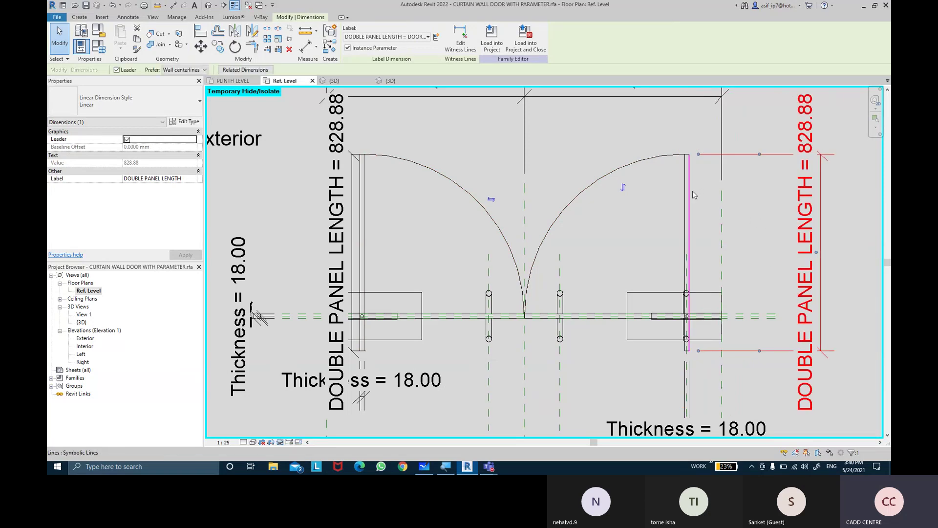
Step: Select both panels' lines and swing arcs and start a new Yes/No Visible parameter named 'DOU…'
left_click(690, 190)
left_click(645, 160, "ctrl")
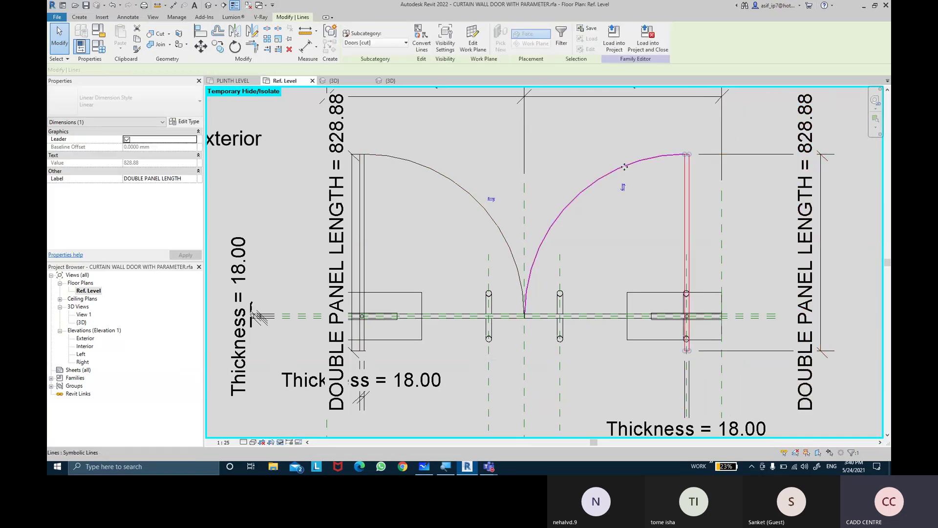
left_click(459, 180, "ctrl")
key("Tab")
left_click(369, 183)
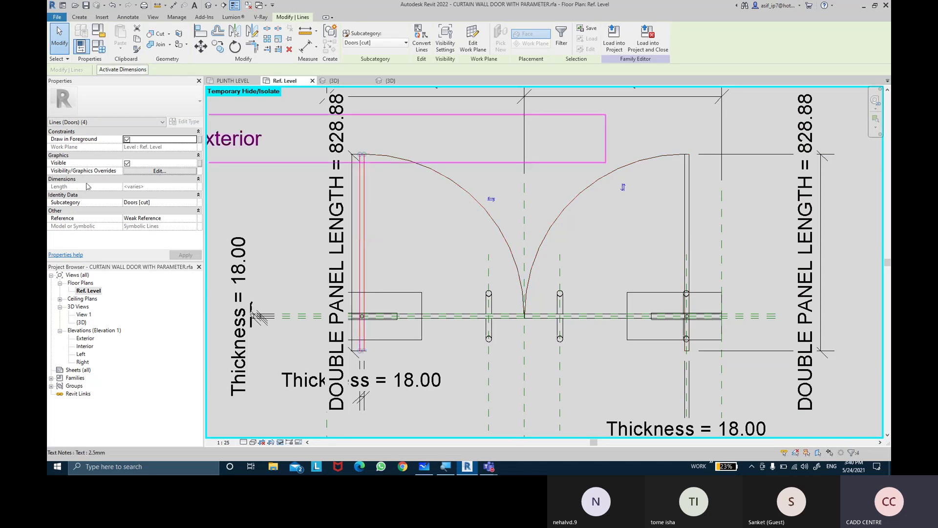
left_click(199, 164)
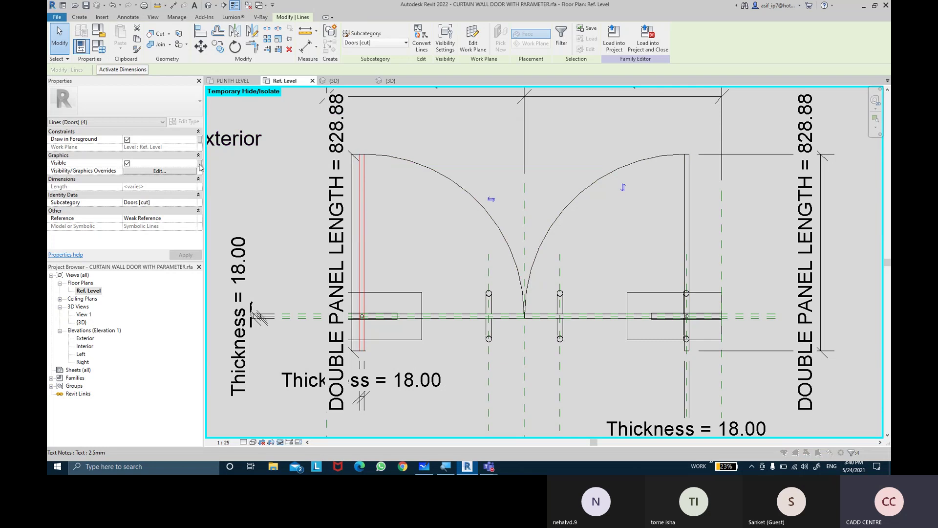
left_click(299, 243)
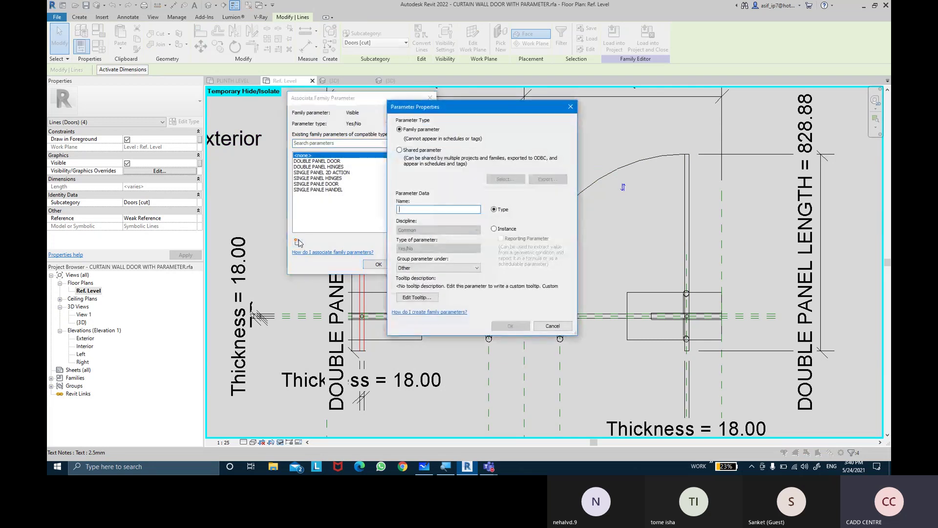
type("DOUL")
key("BackSpace")
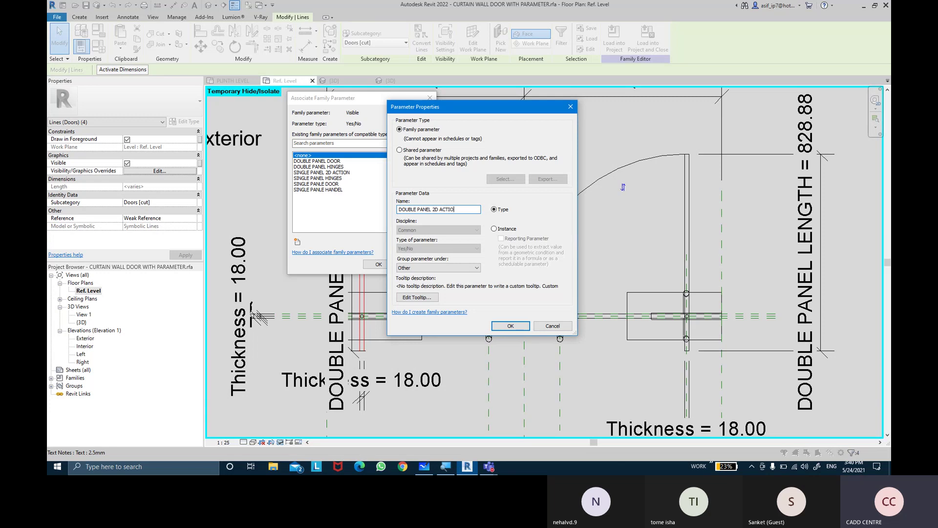
Step: Create the Yes/No parameter DOUBLE PANEL 2D ACTION and link the swing lines' visibility to it
key("Return")
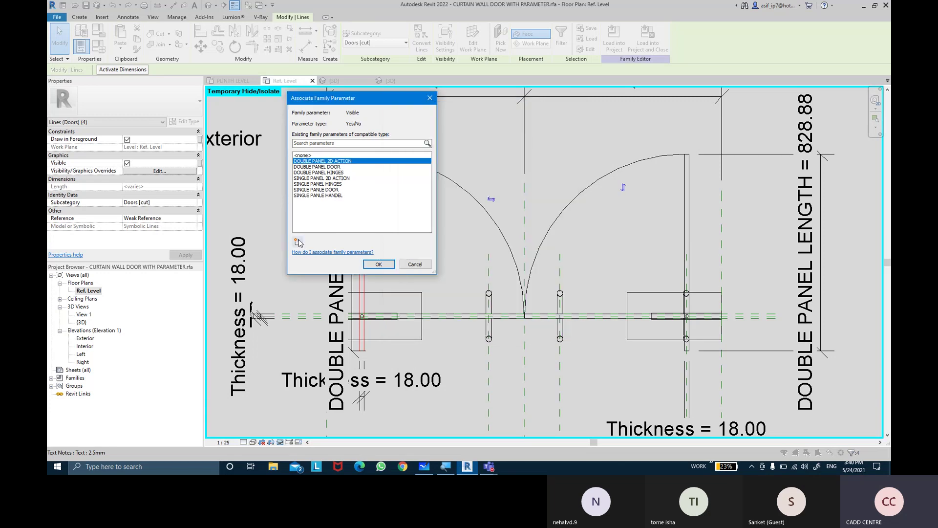
left_click(387, 264)
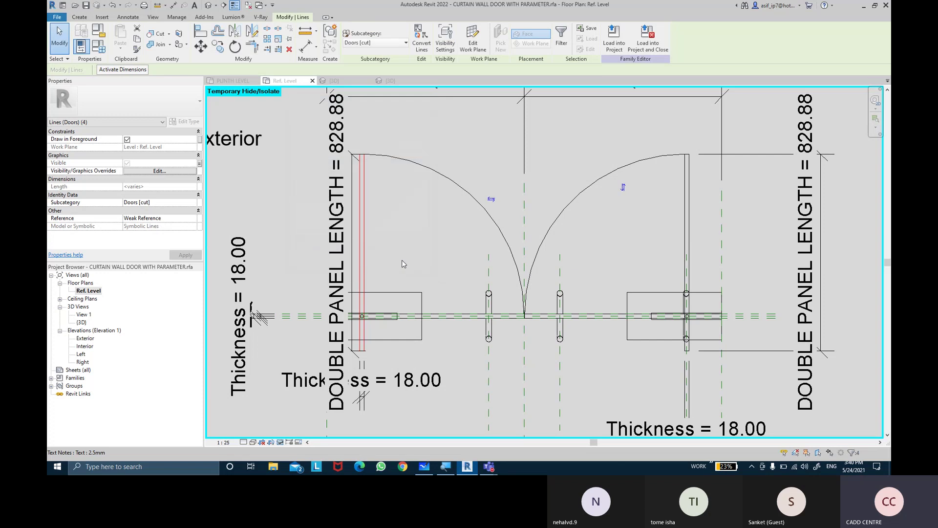
left_click(102, 51)
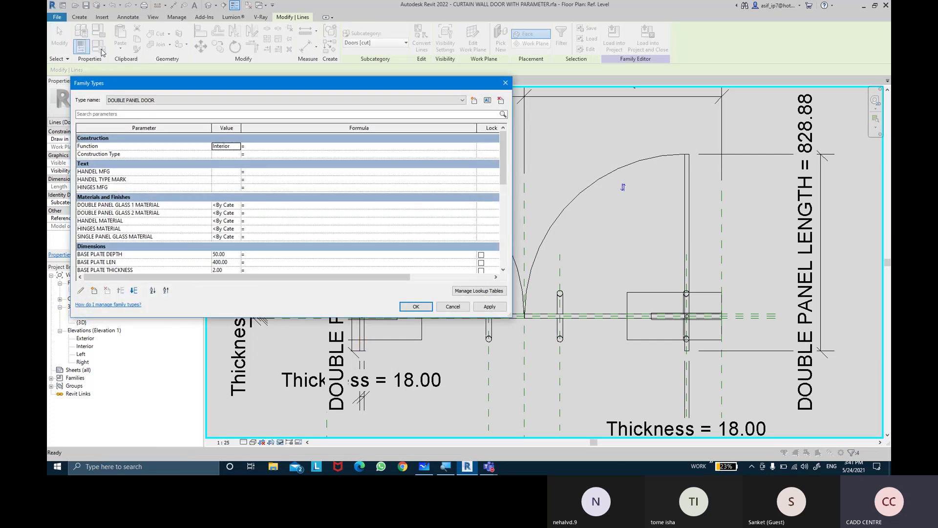
Step: Uncheck SINGLE PANEL 2D ACTION for the DOUBLE PANEL DOOR type
scroll(210, 220, "down", 5)
scroll(210, 220, "down", 4)
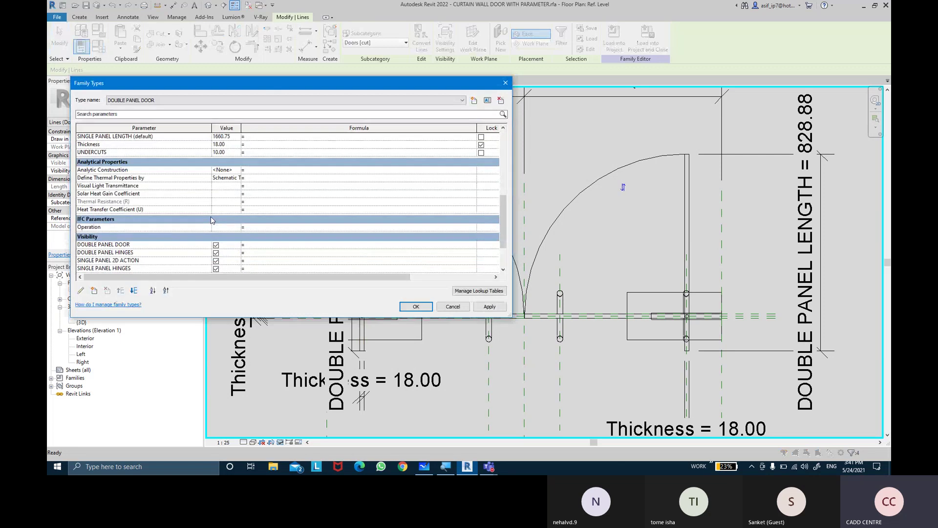
scroll(210, 220, "down", 4)
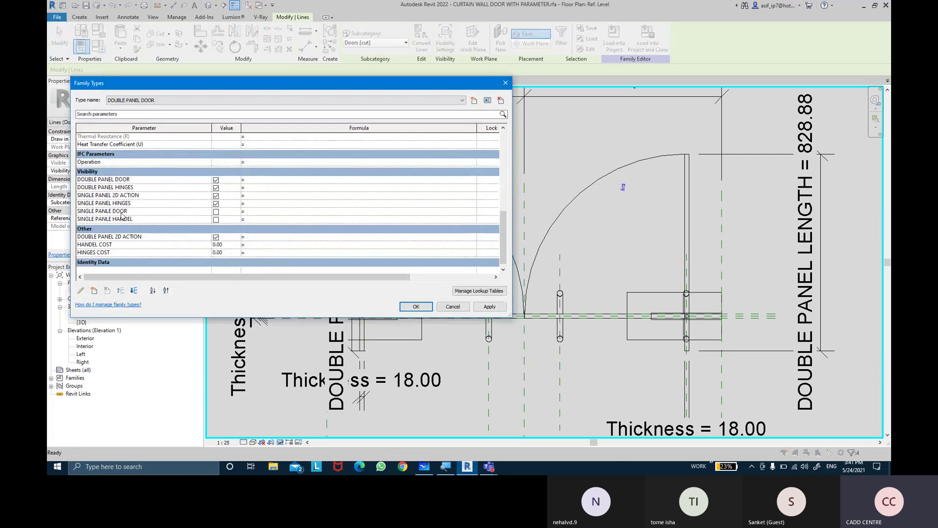
left_click(216, 195)
Step: Move DOUBLE PANEL 2D ACTION into the Visibility group and apply the type settings
left_click(176, 238)
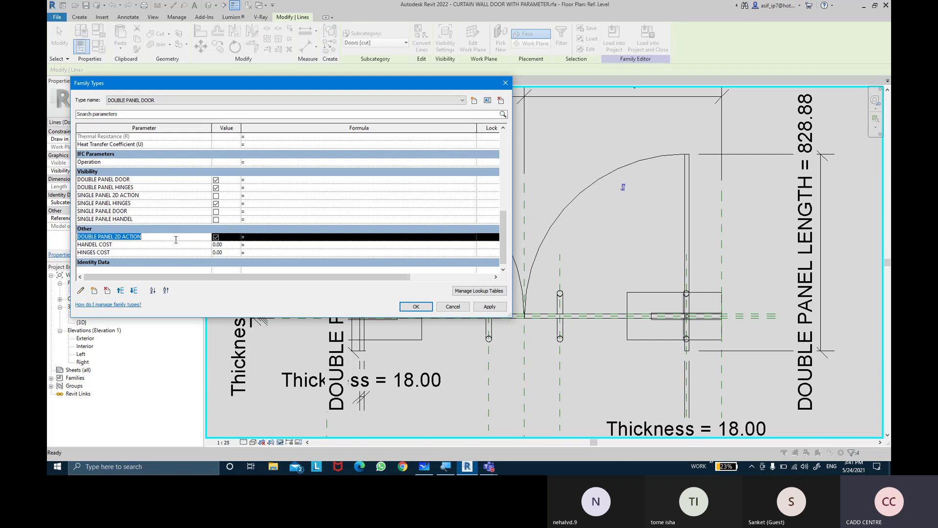
left_click(83, 292)
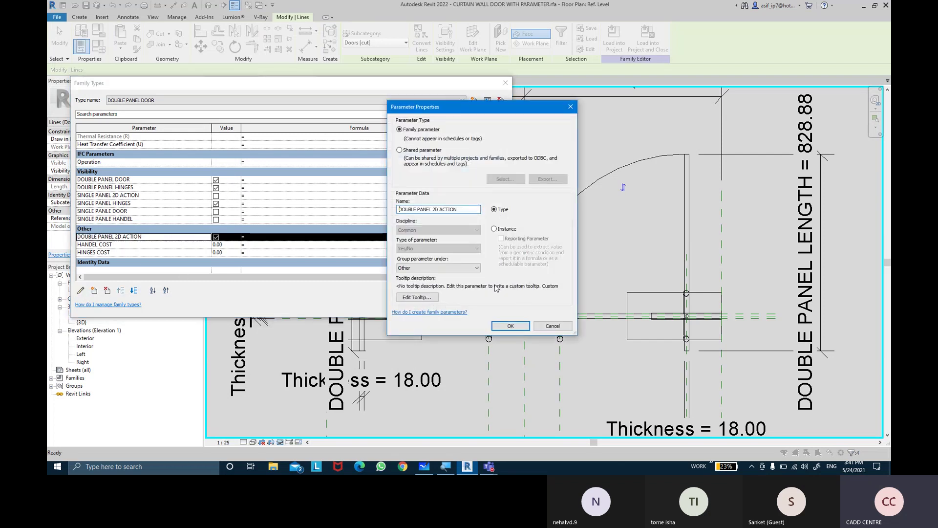
left_click(463, 268)
left_click(433, 443)
left_click(511, 326)
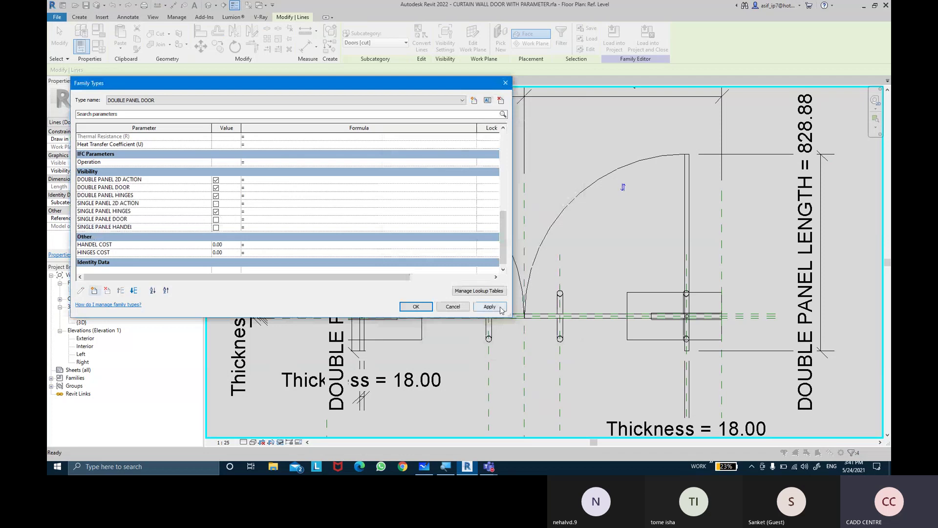
left_click(415, 307)
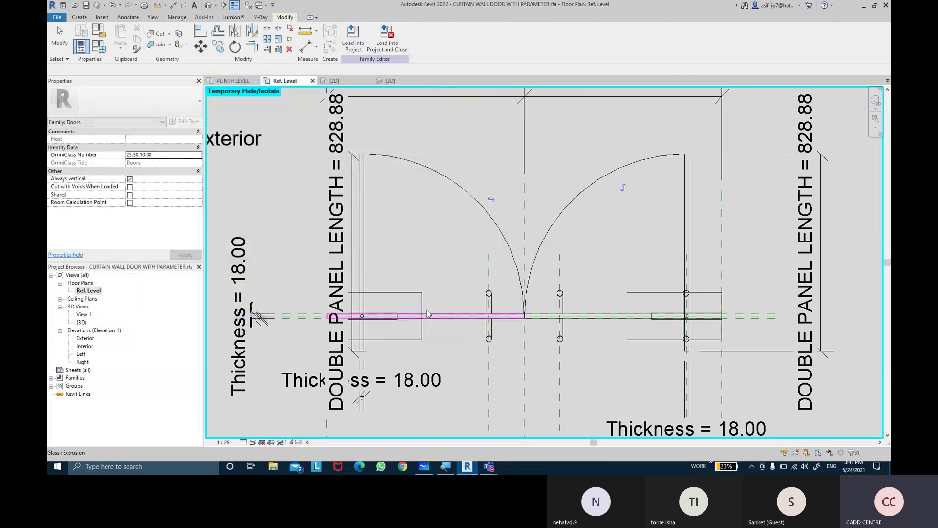
Step: Restore hidden elements and load the family into EX NO 12, overwriting the existing version
left_click(283, 442)
scroll(389, 274, "down", 2)
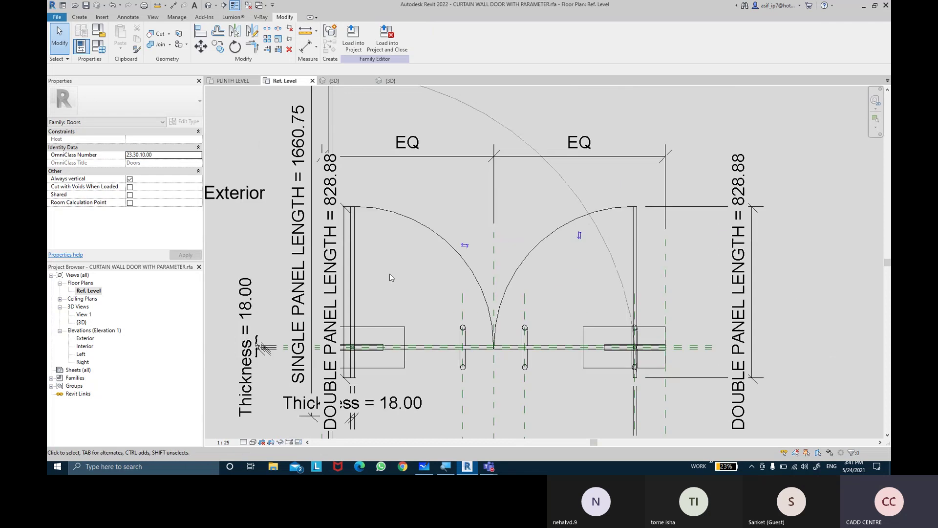
scroll(389, 273, "down", 2)
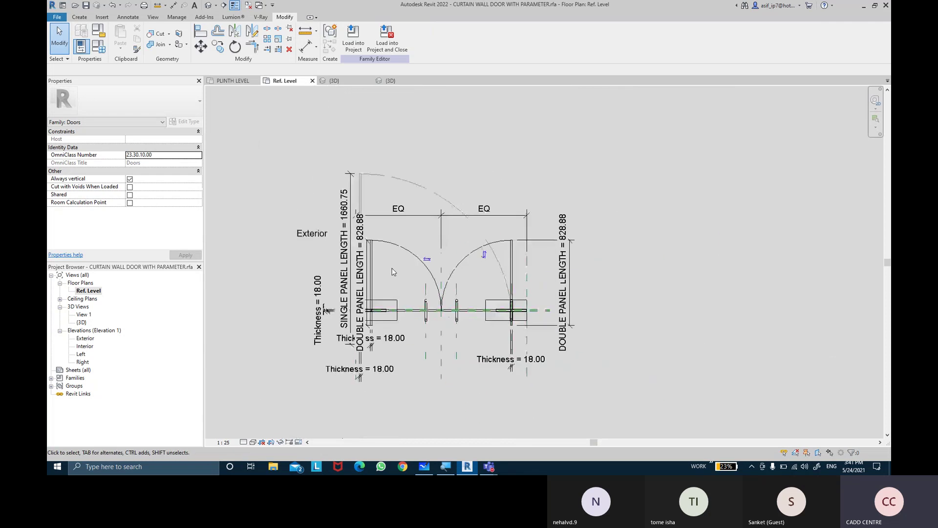
left_click(354, 47)
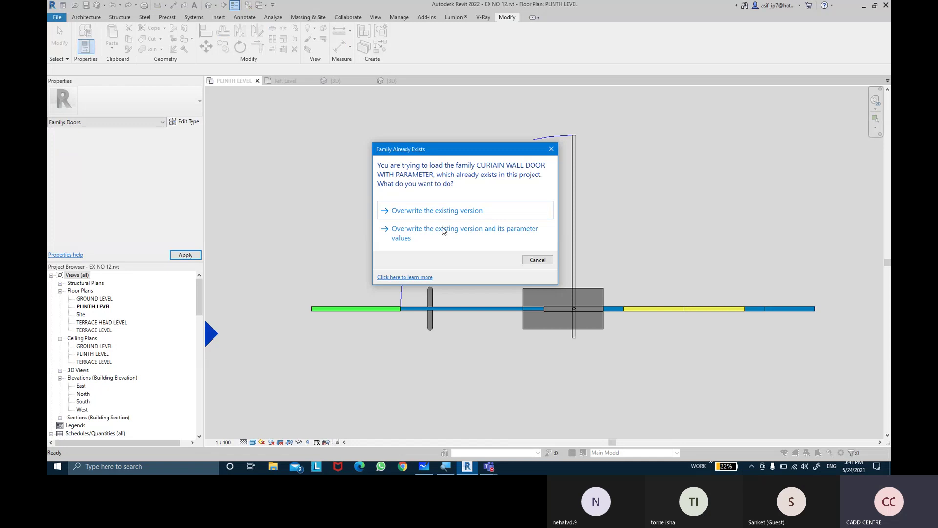
left_click(443, 231)
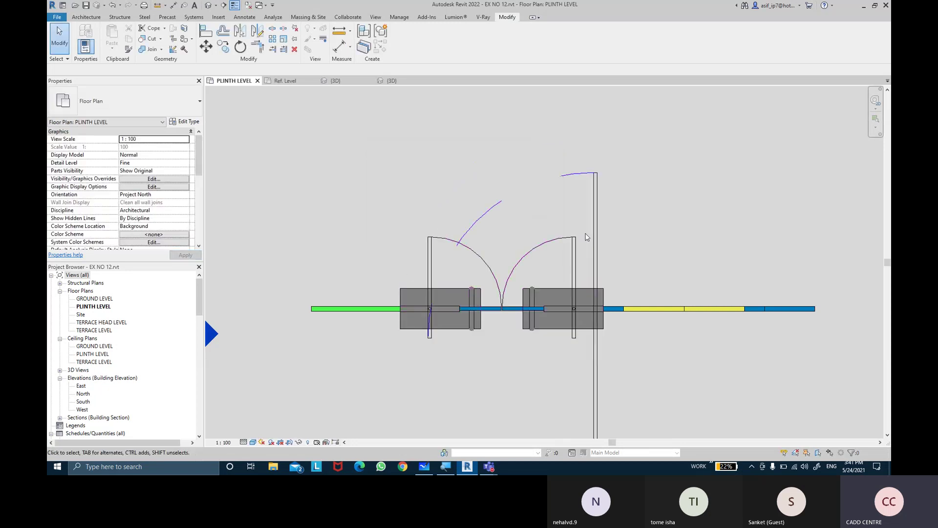
Step: Change the placed curtain wall door to the DOUBLE PANEL DOOR type
left_click(563, 238)
left_click(124, 108)
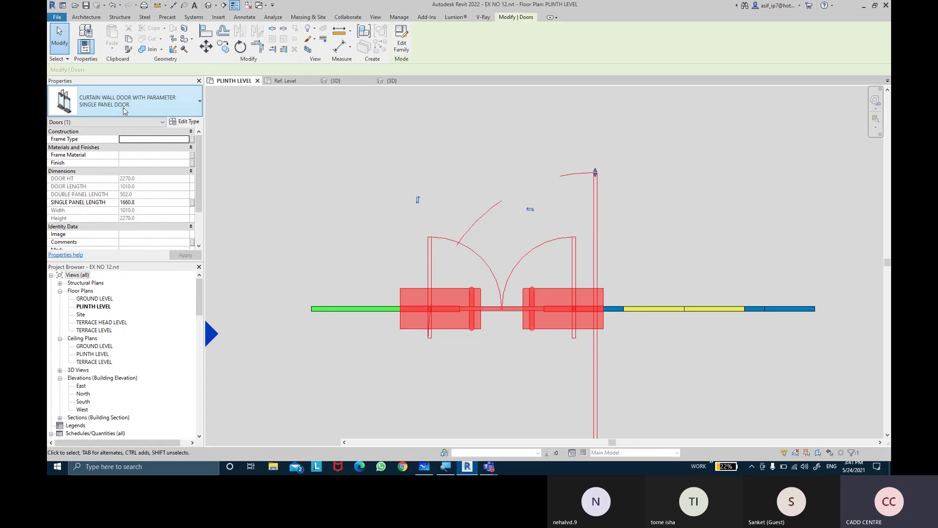
left_click(117, 165)
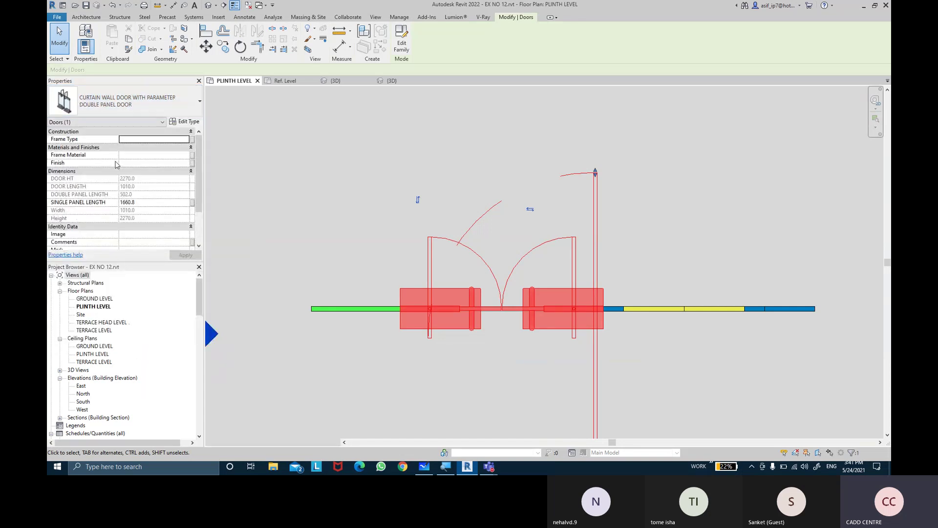
left_click(715, 215)
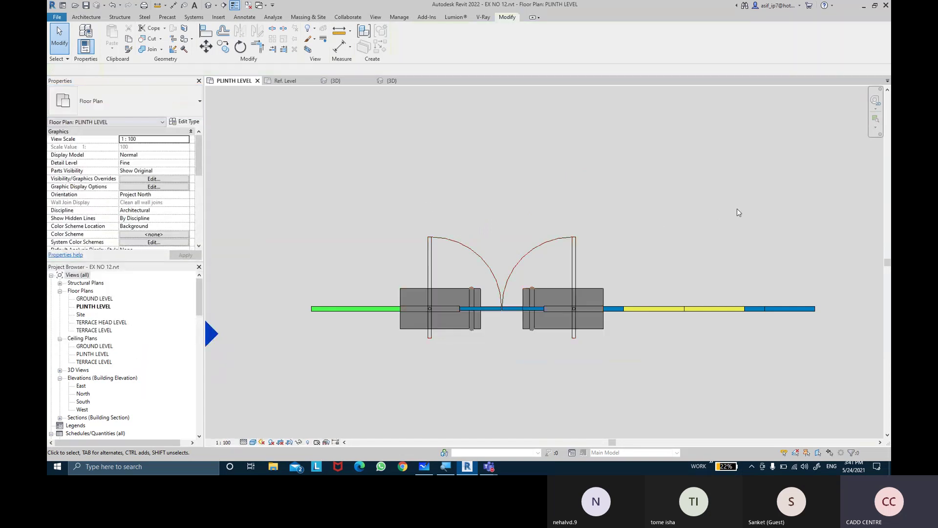
middle_click_drag(750, 210, 724, 213)
scroll(492, 310, "up", 2)
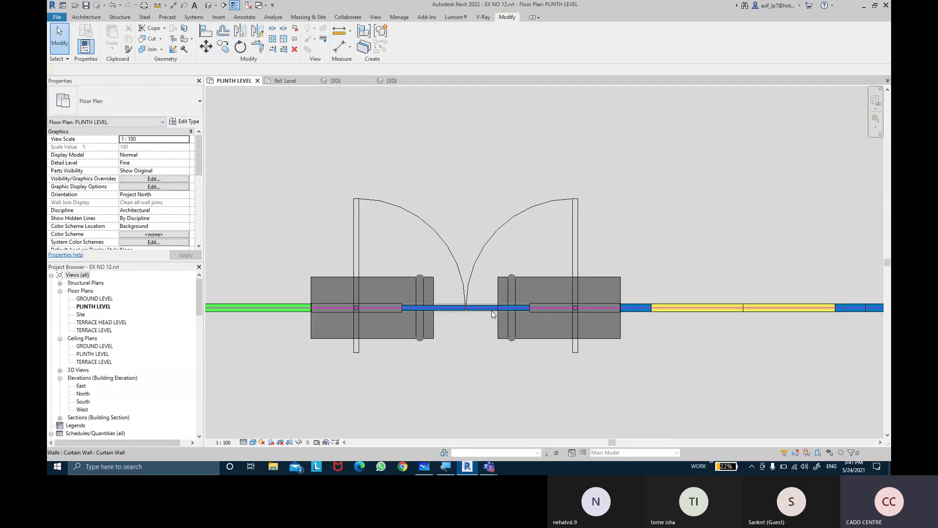
Step: Flip the host curtain wall's orientation to check the swings, ending with them above the wall
left_click(492, 309)
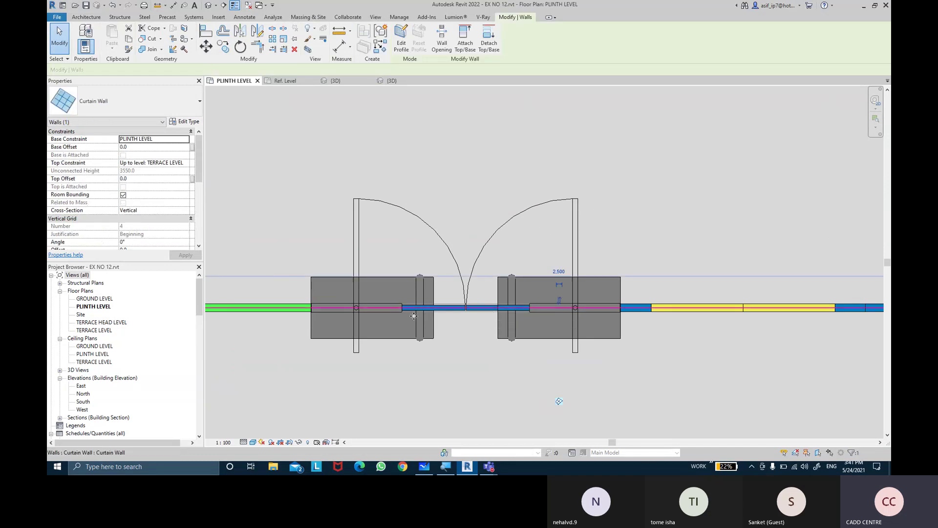
middle_click_drag(477, 380, 466, 351)
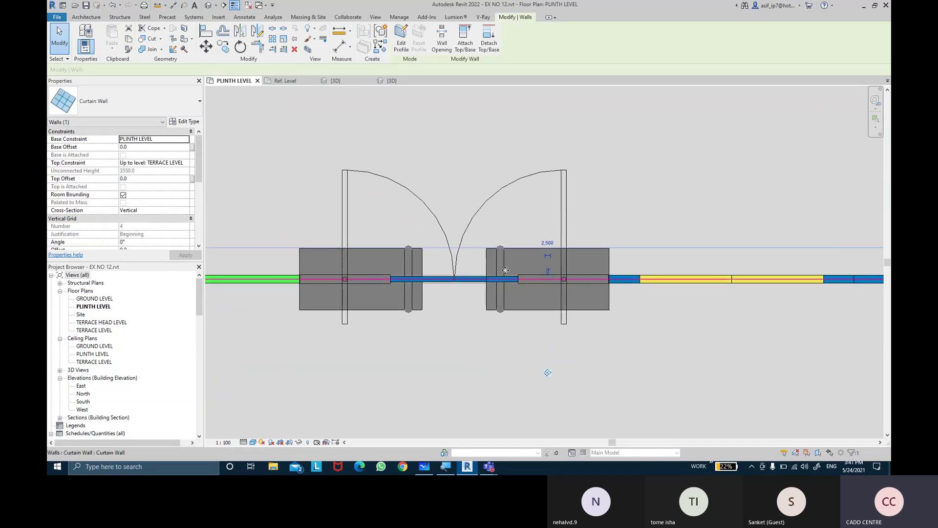
left_click(549, 271)
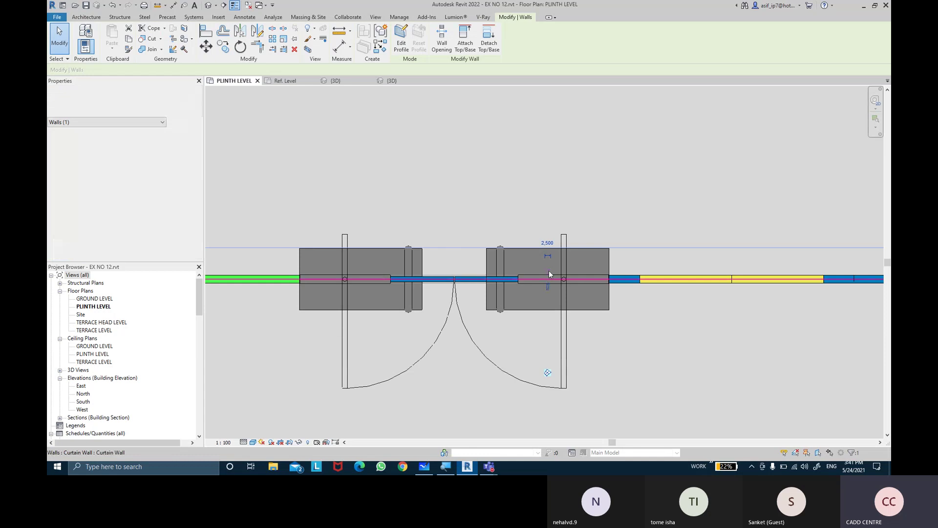
left_click(547, 287)
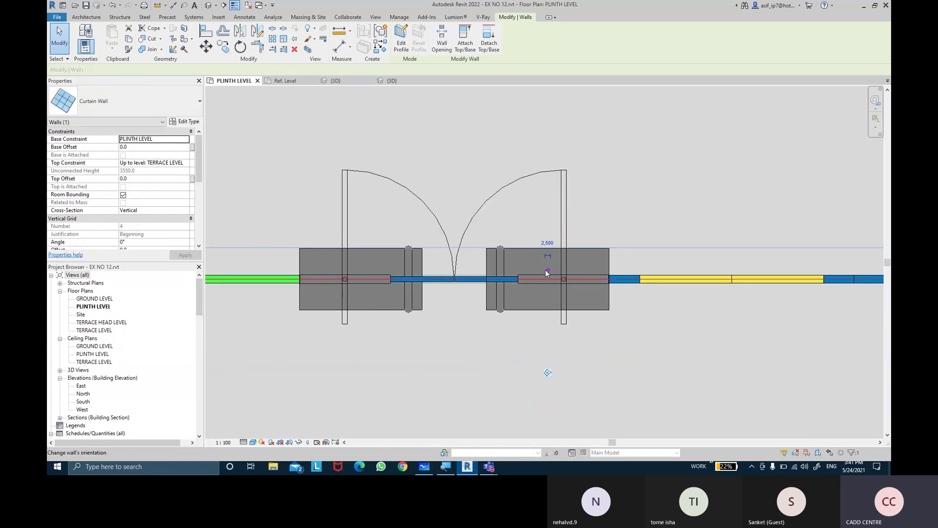
left_click(546, 271)
left_click(547, 288)
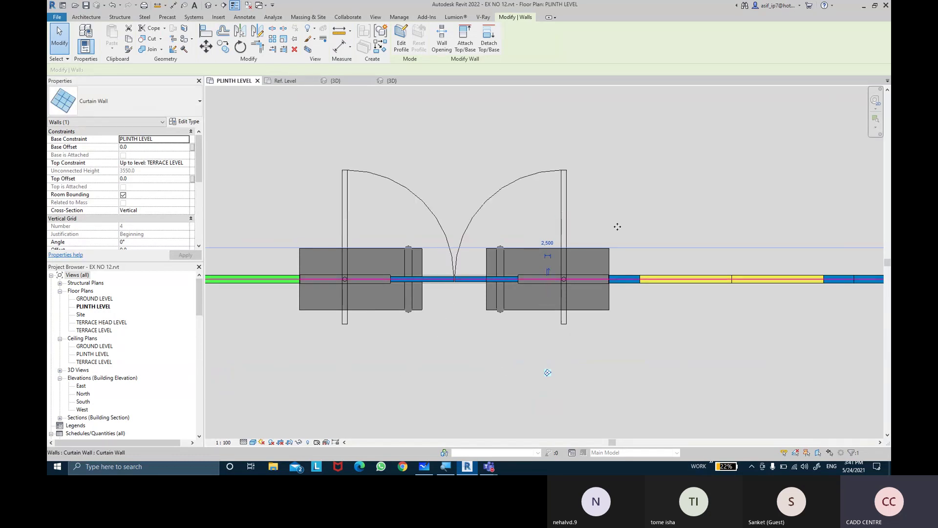
key("Escape")
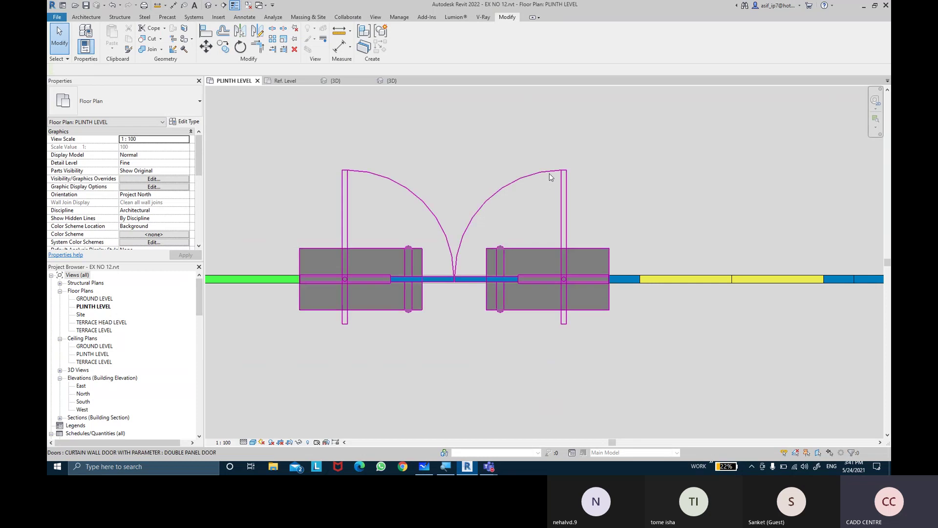
Step: Change the door to SINGLE PANEL DOOR and reopen its family for editing
left_click(550, 179)
left_click(142, 99)
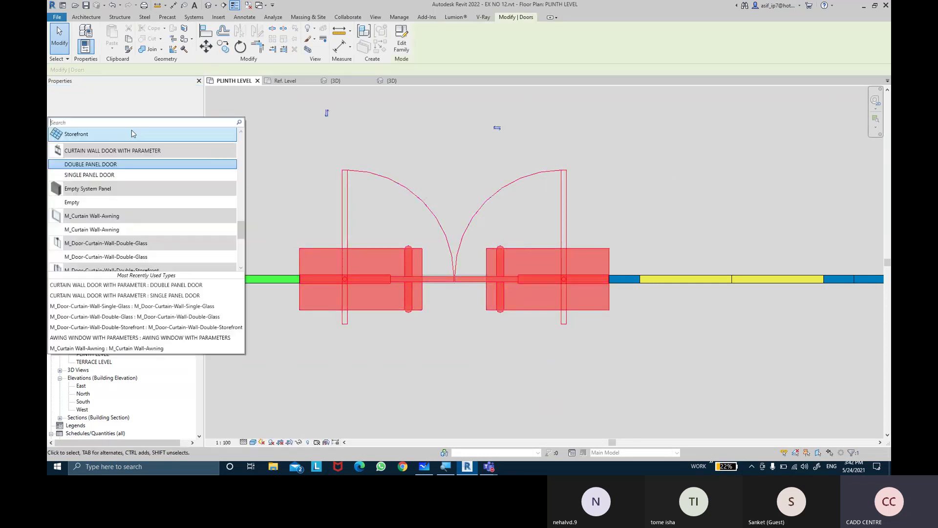
left_click(122, 175)
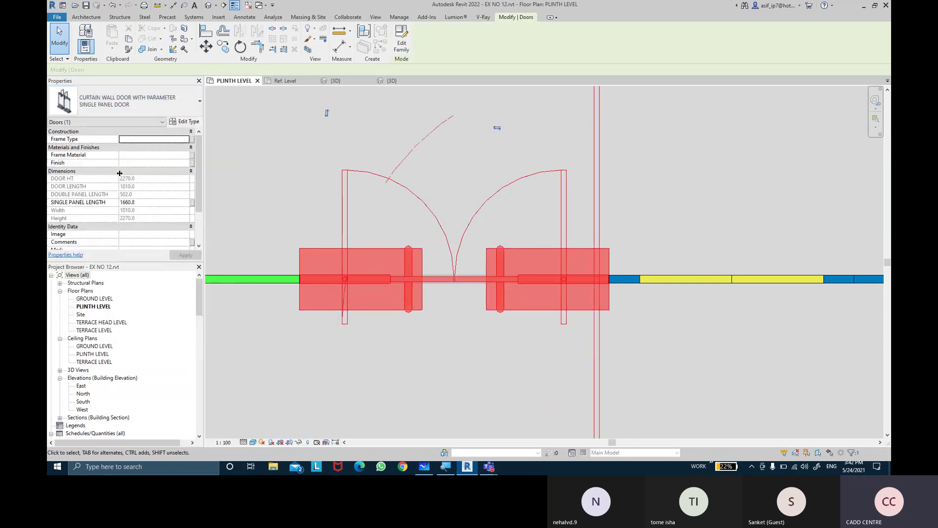
scroll(653, 201, "down", 2)
left_click(688, 332)
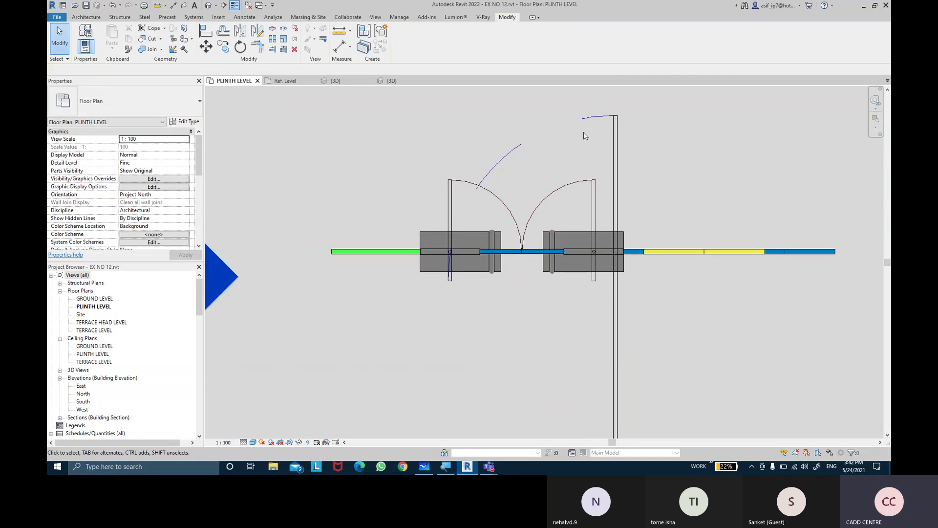
left_click(615, 152)
left_click(401, 40)
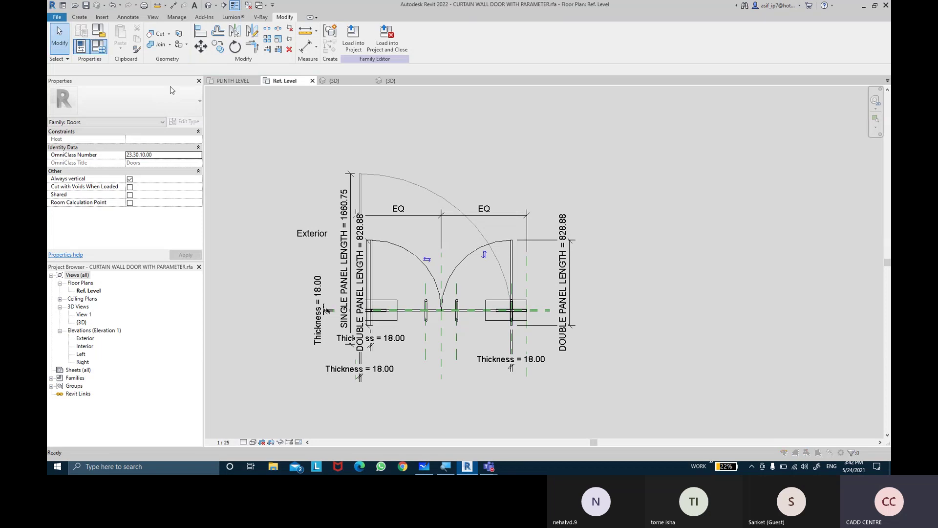
Step: For SINGLE PANEL DOOR, turn off DOUBLE PANEL 2D ACTION and double panel hinges, show single-panel parts, and apply
left_click(102, 49)
left_click(316, 103)
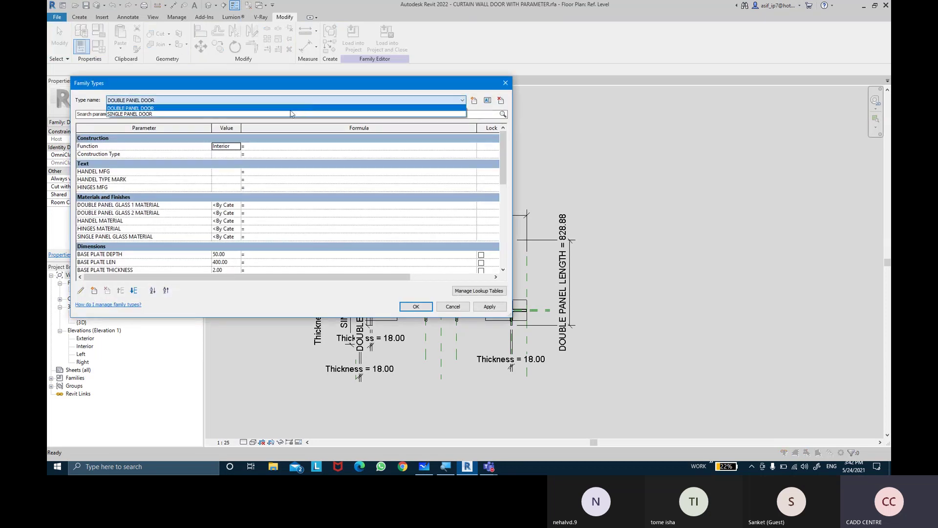
left_click(292, 114)
scroll(198, 201, "down", 3)
scroll(198, 202, "down", 5)
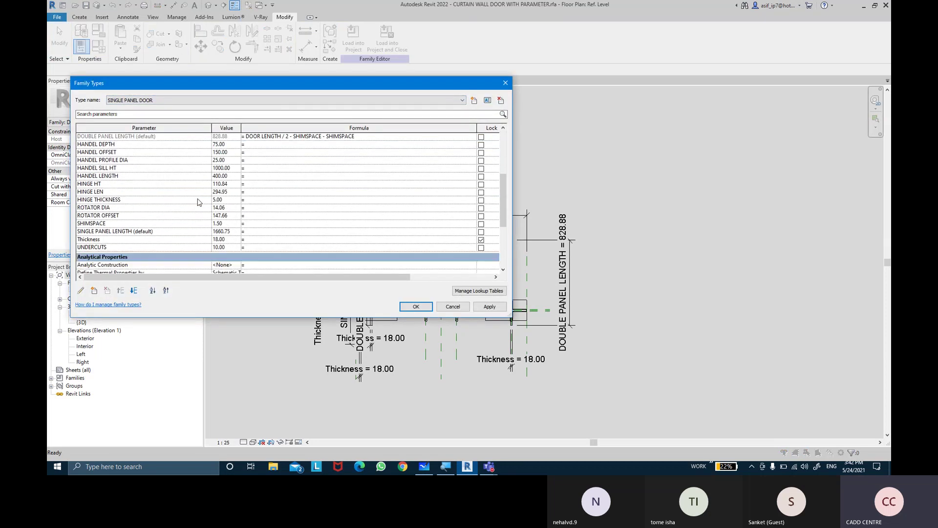
scroll(200, 203, "down", 5)
scroll(201, 206, "down", 2)
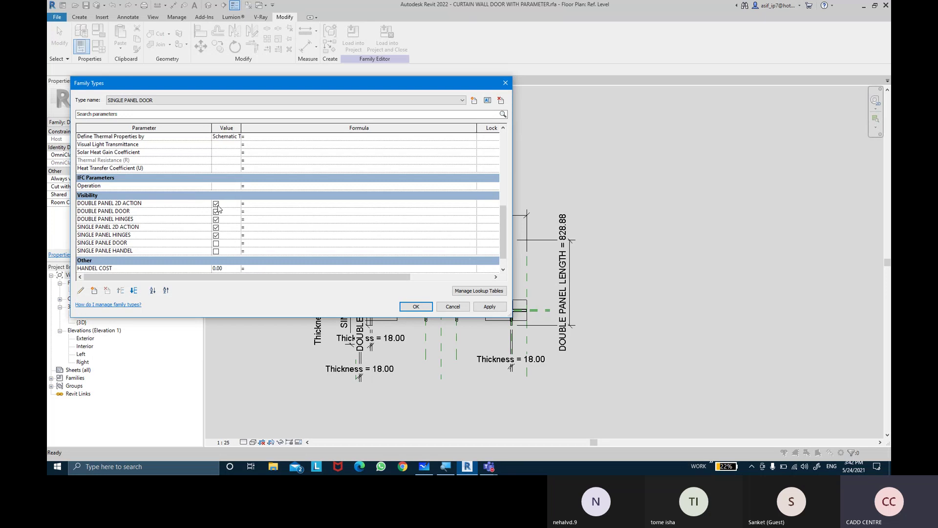
left_click(216, 203)
left_click(216, 220)
left_click(216, 244)
left_click(216, 252)
left_click(498, 311)
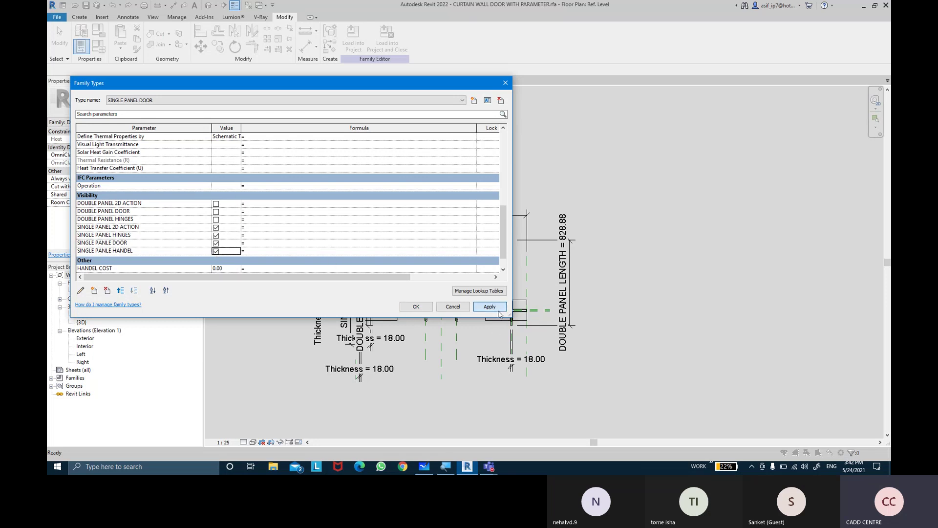
Step: For DOUBLE PANEL DOOR, uncheck SINGLE PANEL HINGES and apply the change
left_click(259, 100)
left_click(255, 108)
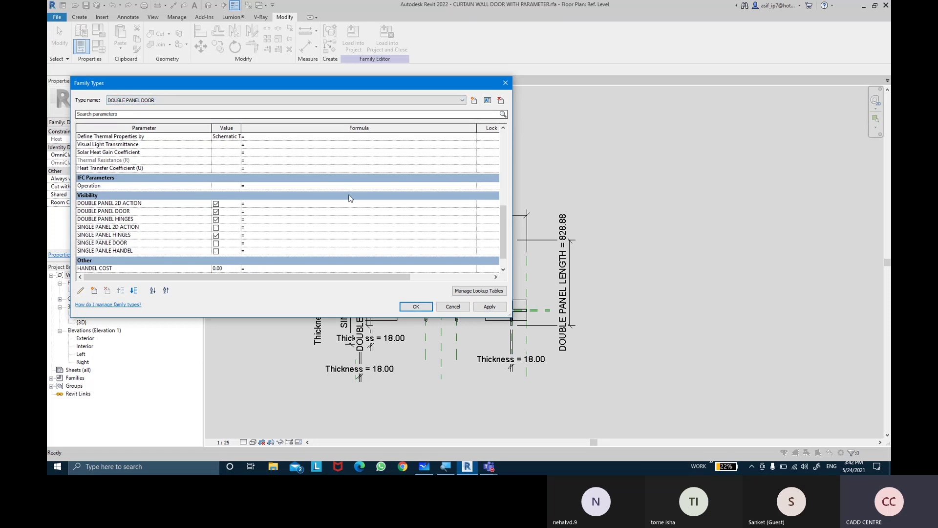
left_click(276, 100)
left_click(279, 114)
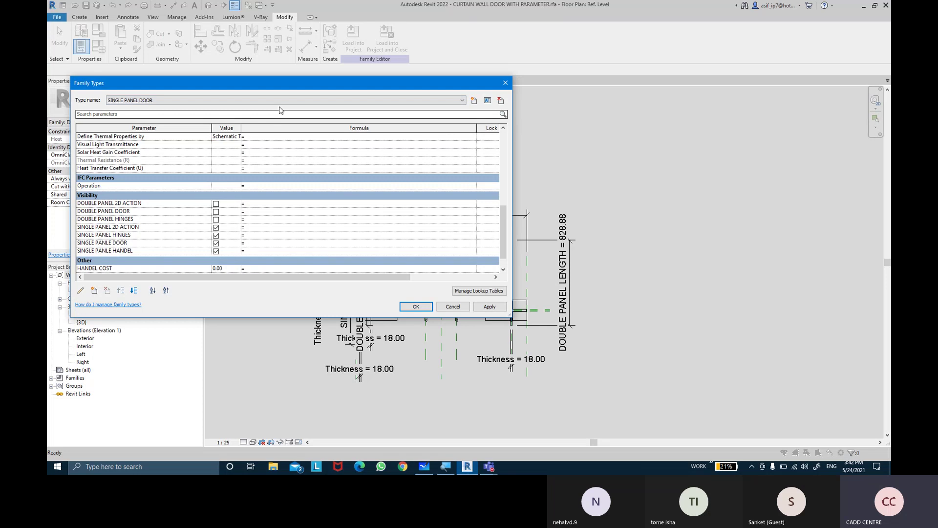
left_click(276, 100)
left_click(271, 110)
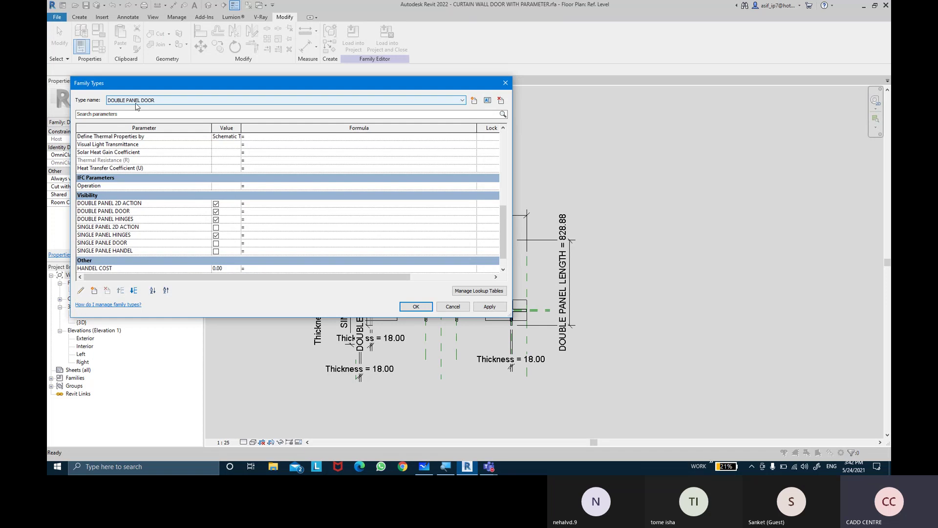
left_click(216, 235)
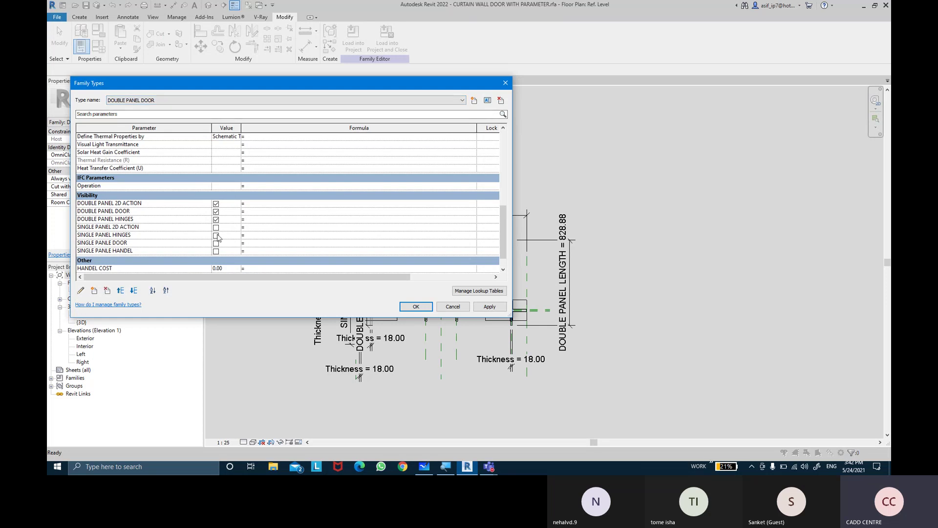
left_click(482, 310)
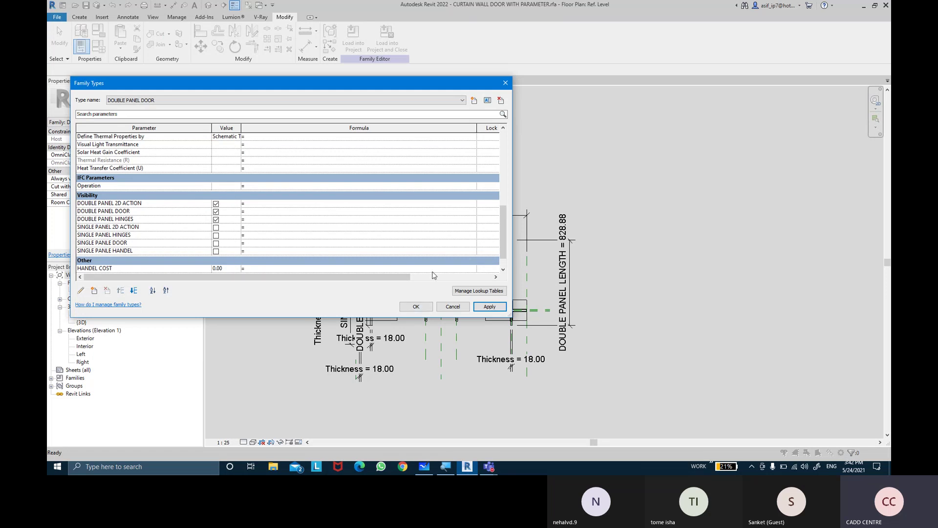
left_click(416, 307)
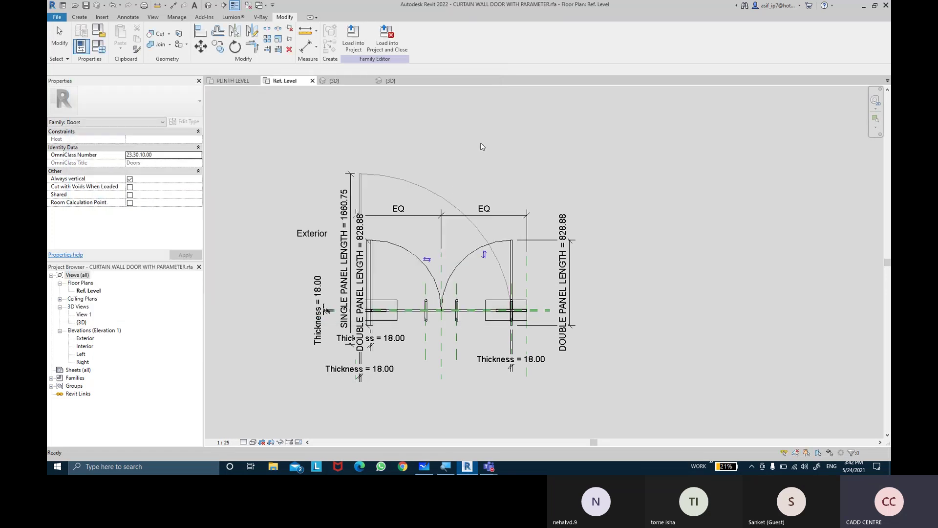
Step: Reload the door family into EX NO 12, overwriting the old one, and reopen it from the placed door
left_click(353, 37)
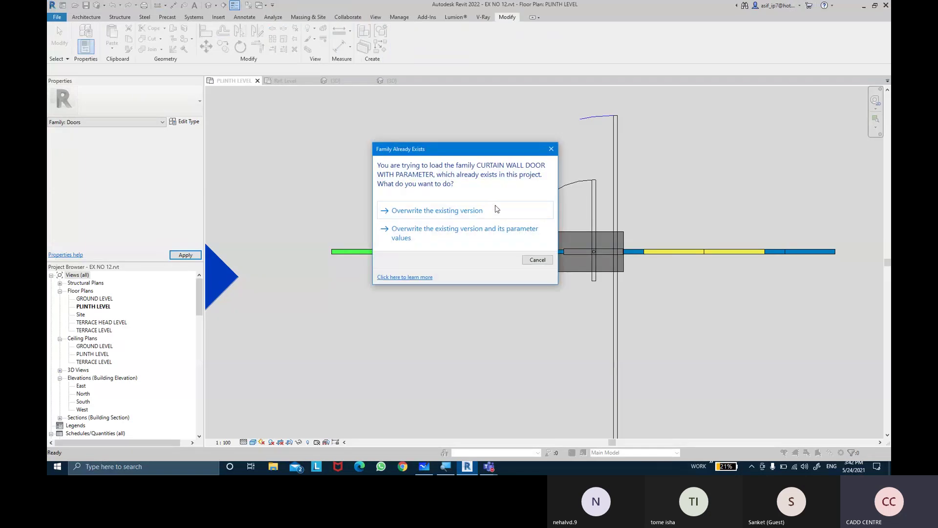
left_click(495, 236)
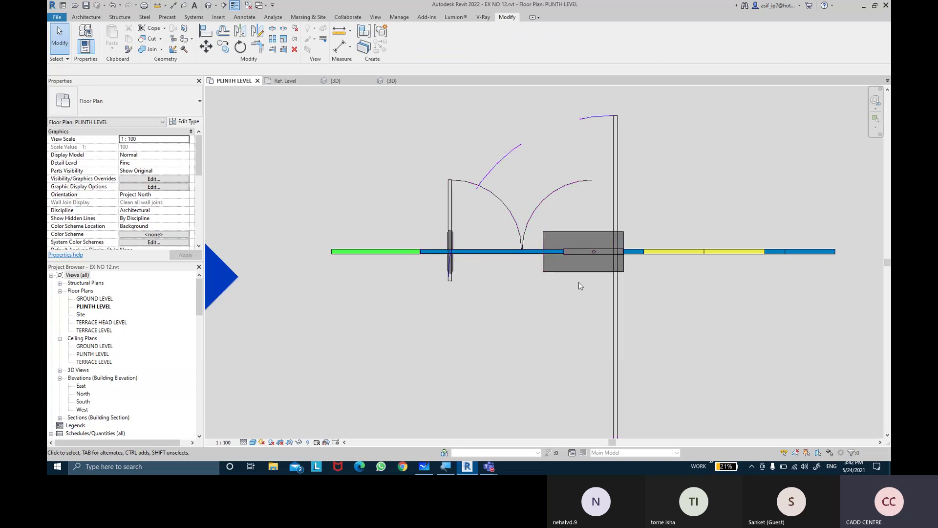
left_click(561, 274)
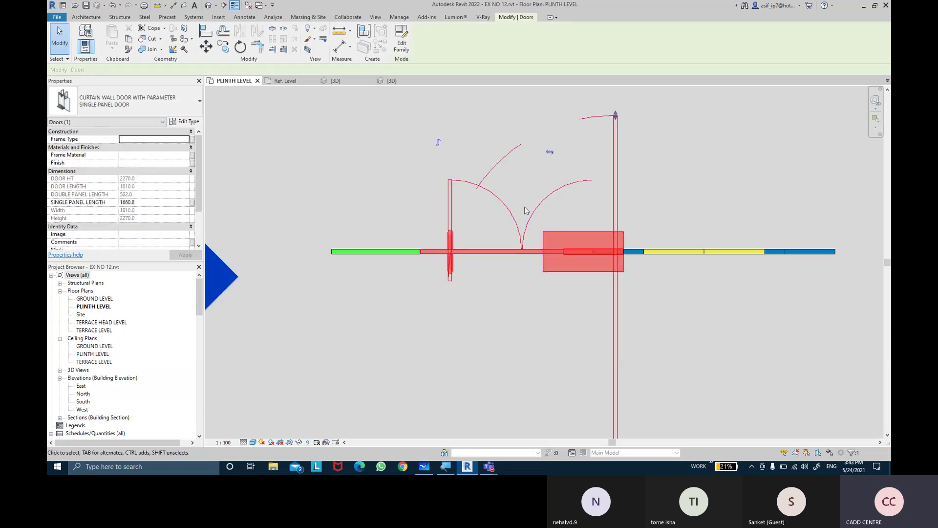
left_click(488, 272)
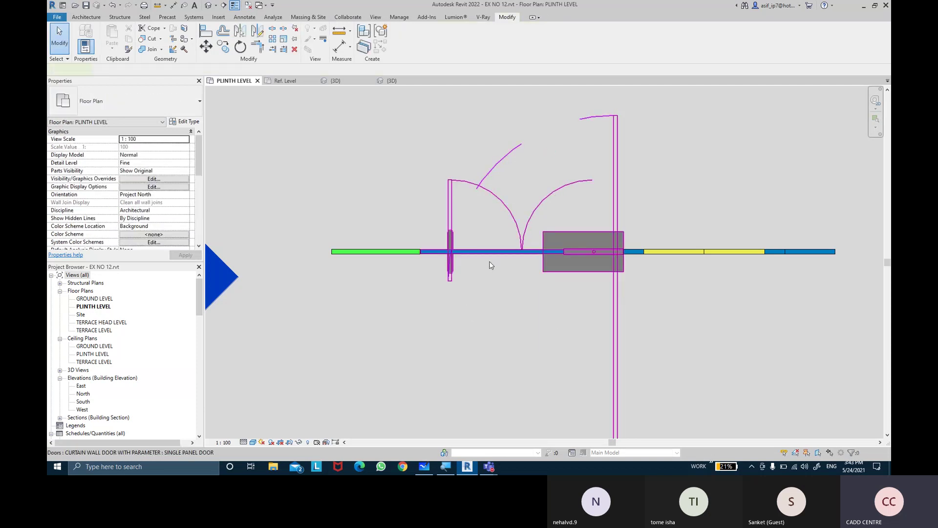
left_click(488, 261)
double_click(478, 196)
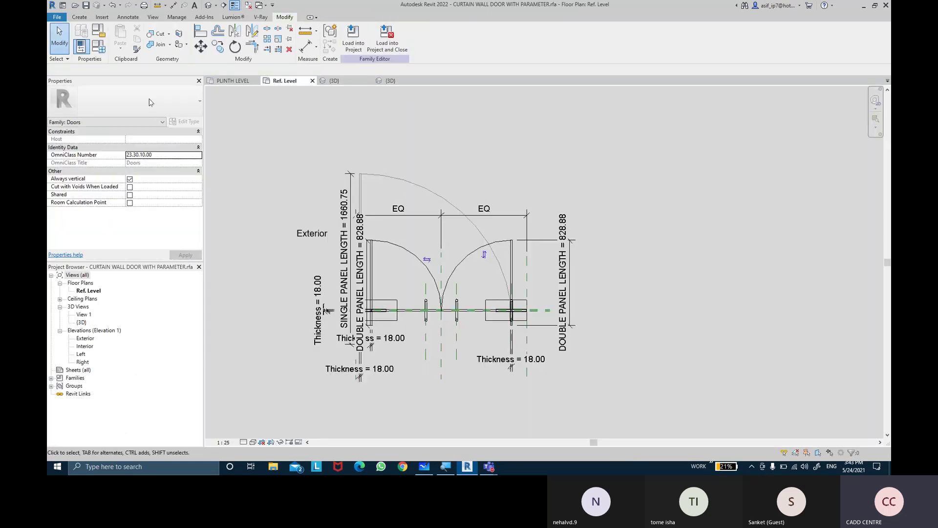
left_click(98, 46)
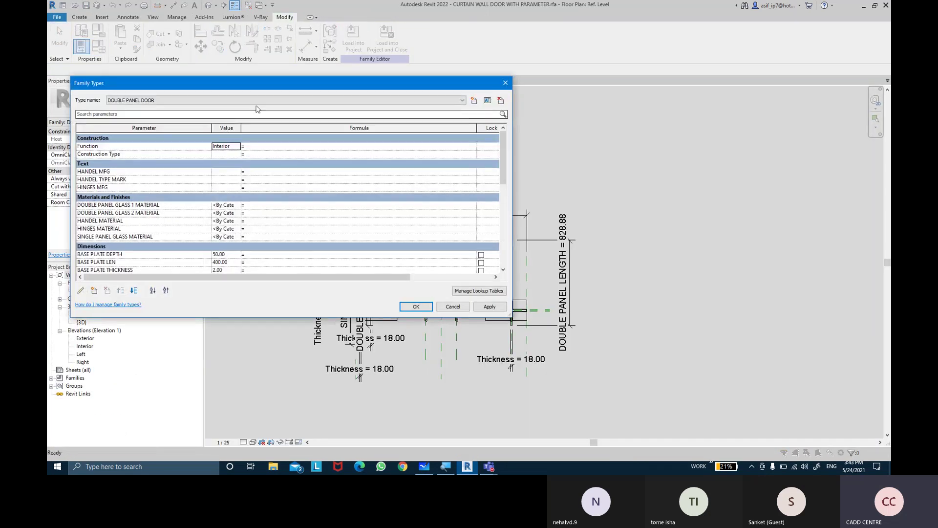
left_click(257, 107)
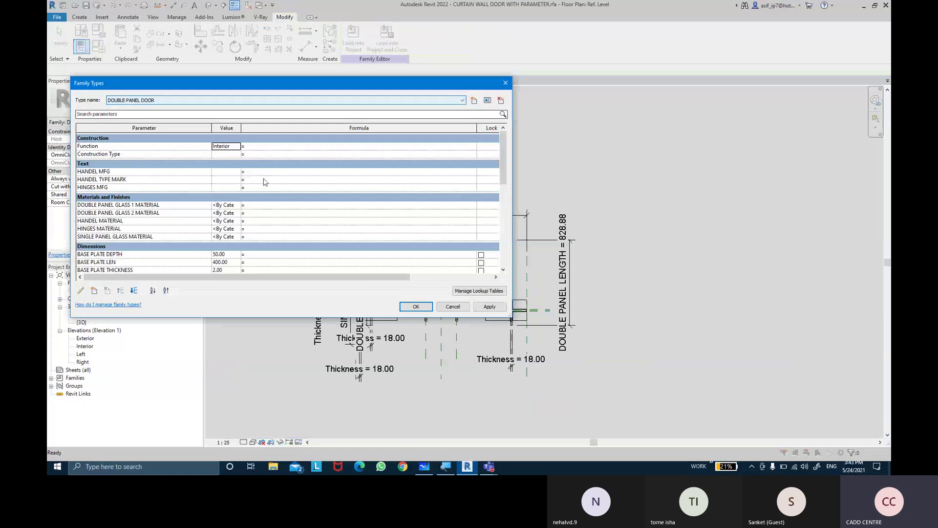
scroll(254, 196, "down", 2)
scroll(246, 214, "down", 3)
scroll(205, 224, "down", 3)
scroll(161, 237, "down", 4)
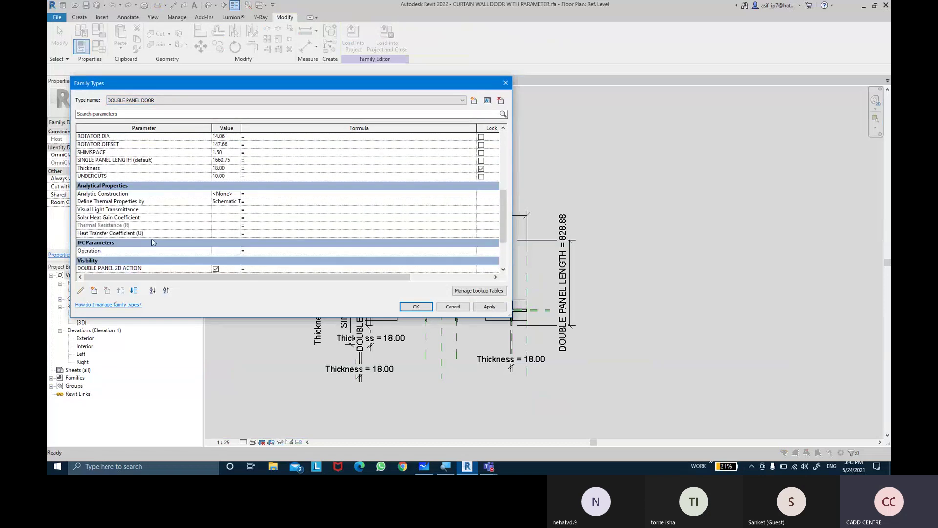
scroll(152, 239, "down", 4)
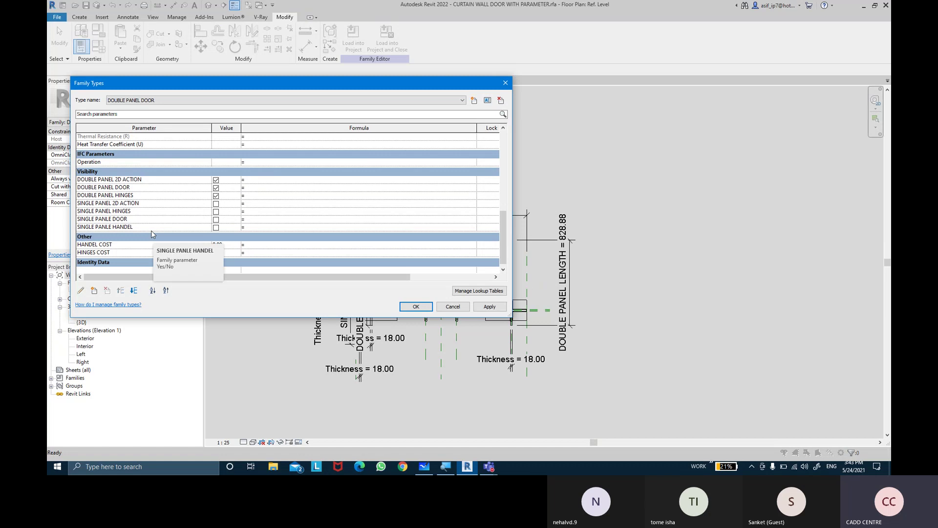
scroll(151, 230, "down", 1)
left_click(489, 306)
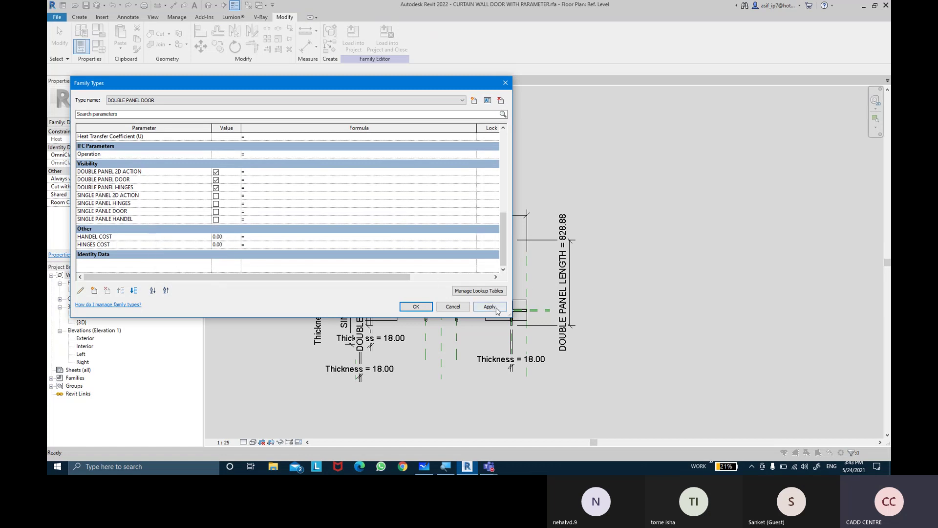
left_click(416, 307)
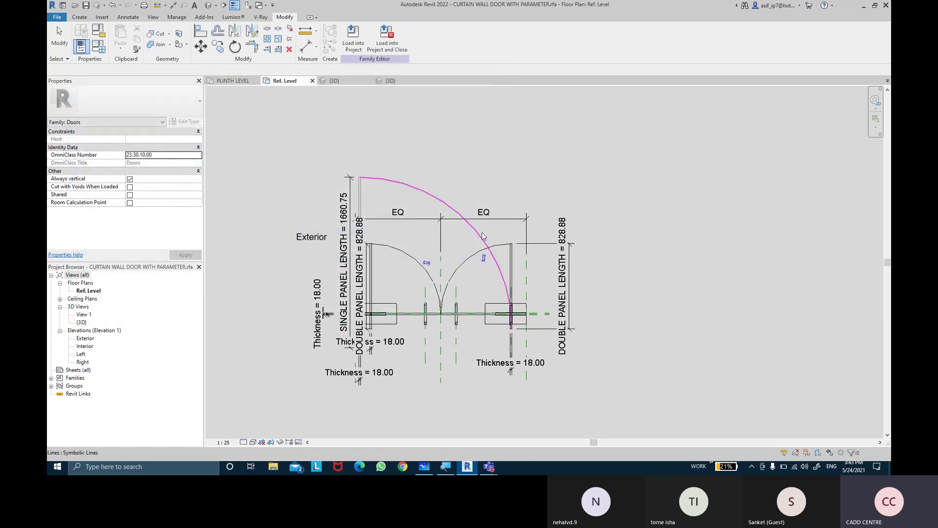
Step: Switch to the default 3D view of the door and review the family types
left_click(208, 7)
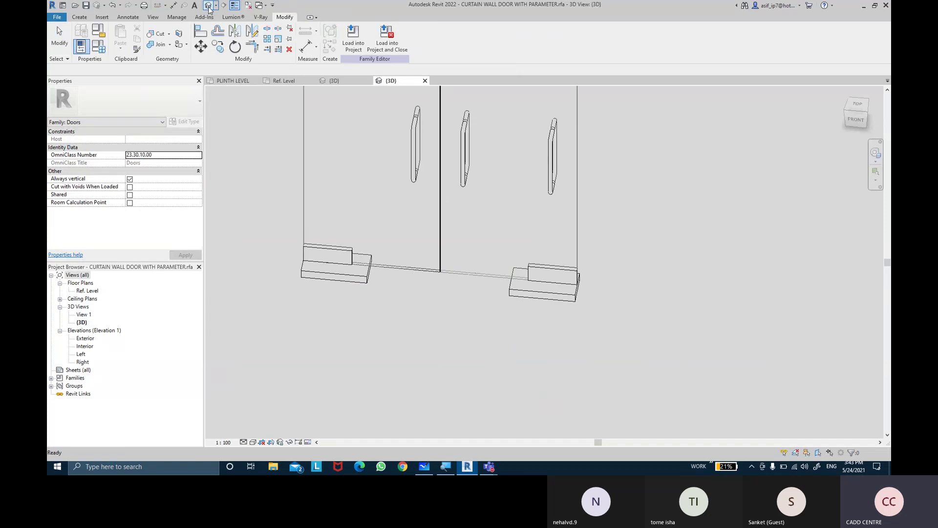
left_click(577, 306)
middle_click_drag(497, 388, 521, 365, "shift")
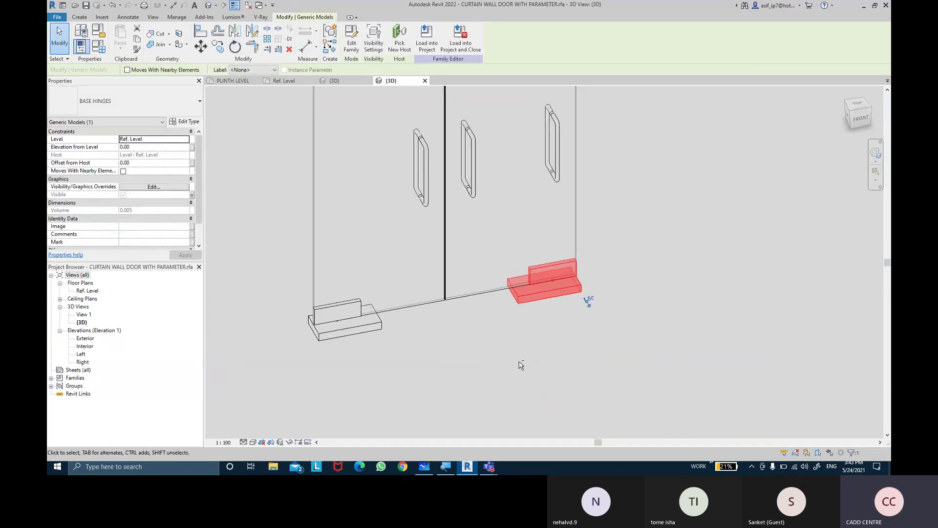
scroll(521, 366, "down", 3)
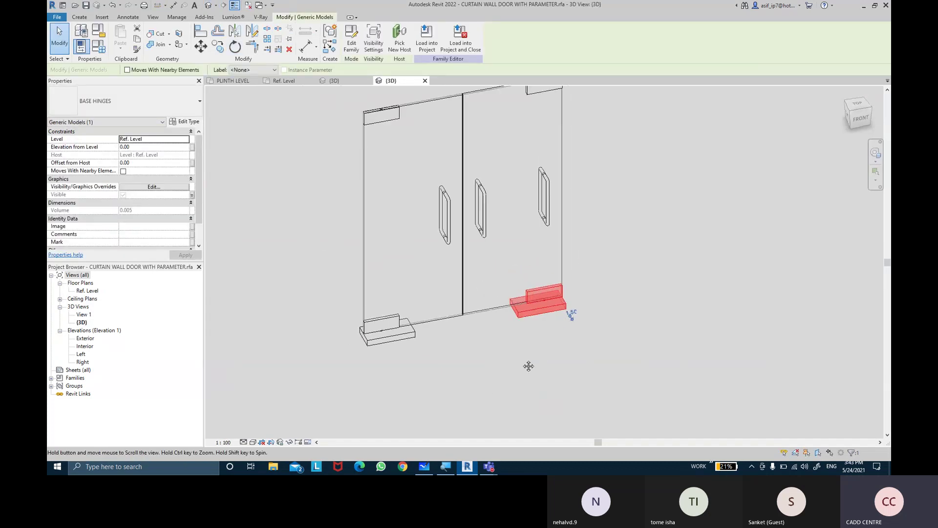
left_click(99, 51)
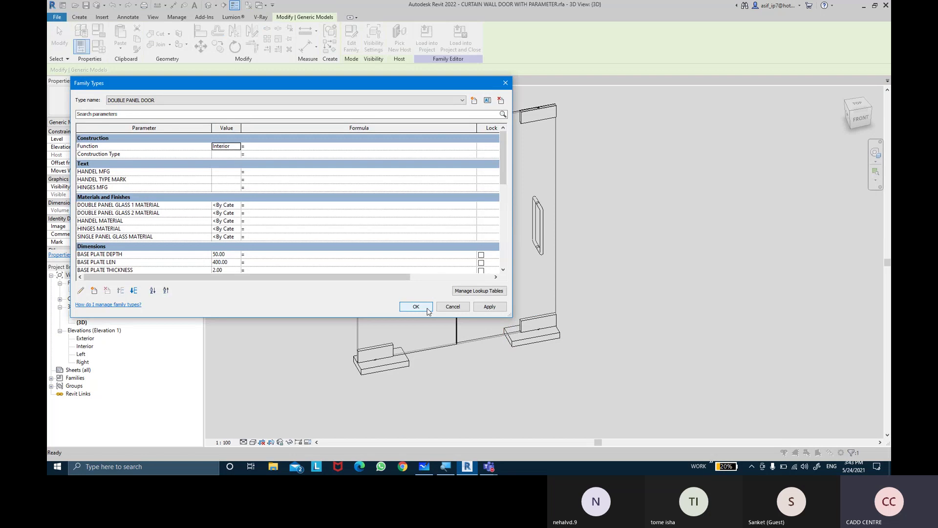
left_click(416, 306)
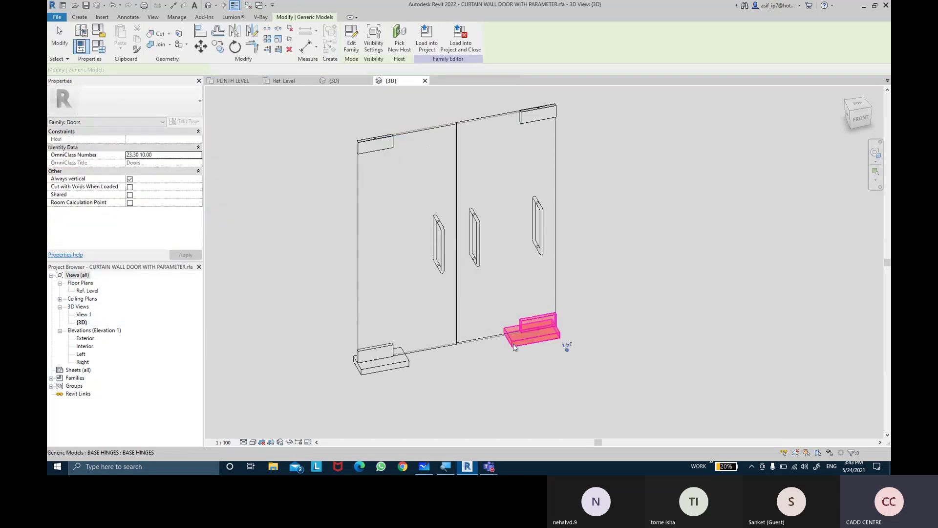
Step: Link the right base and top hinges' visibility to DOUBLE PANEL HINGES
left_click(513, 346)
middle_click_drag(639, 329, 601, 268, "shift")
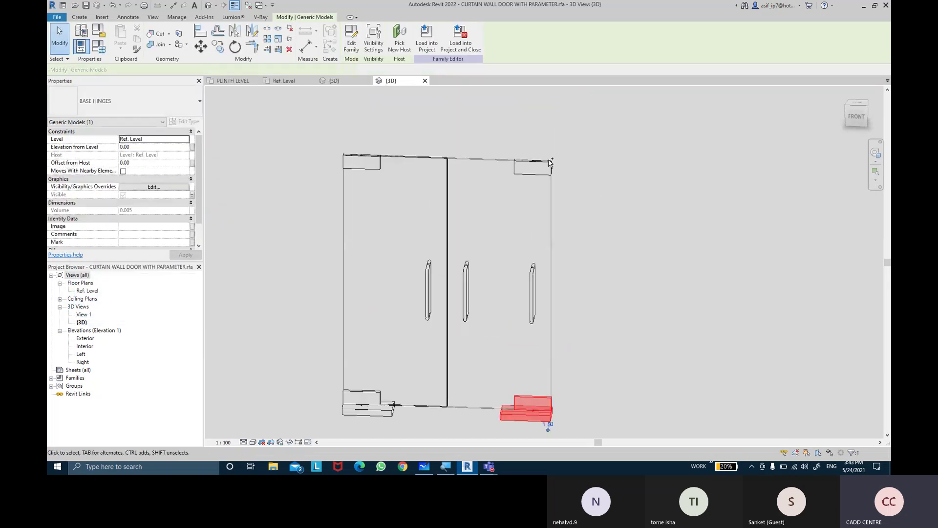
left_click(549, 165, "ctrl")
middle_click_drag(590, 237, 609, 247, "shift")
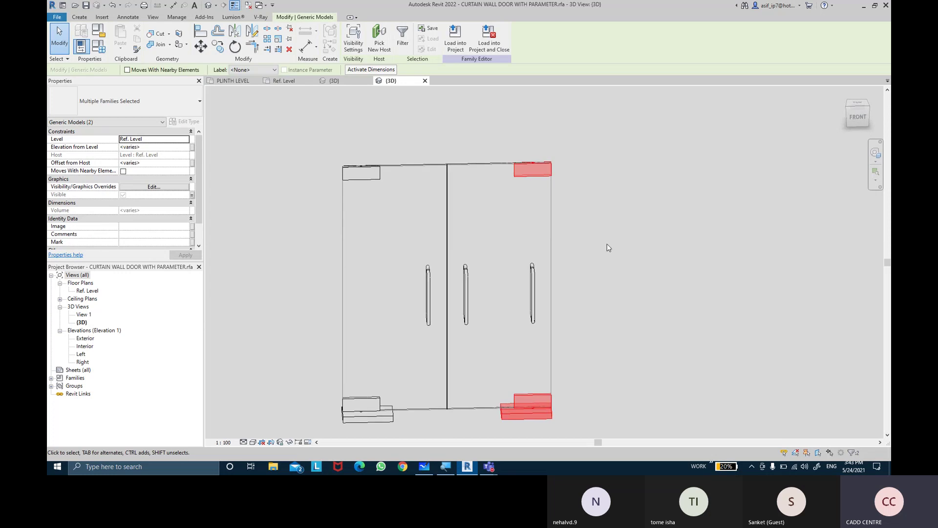
left_click(192, 197)
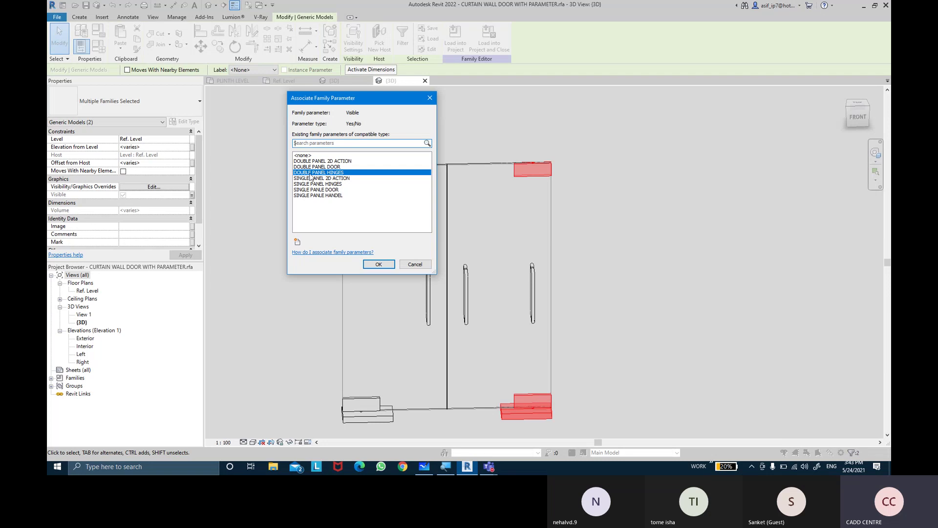
left_click(379, 264)
left_click(610, 276)
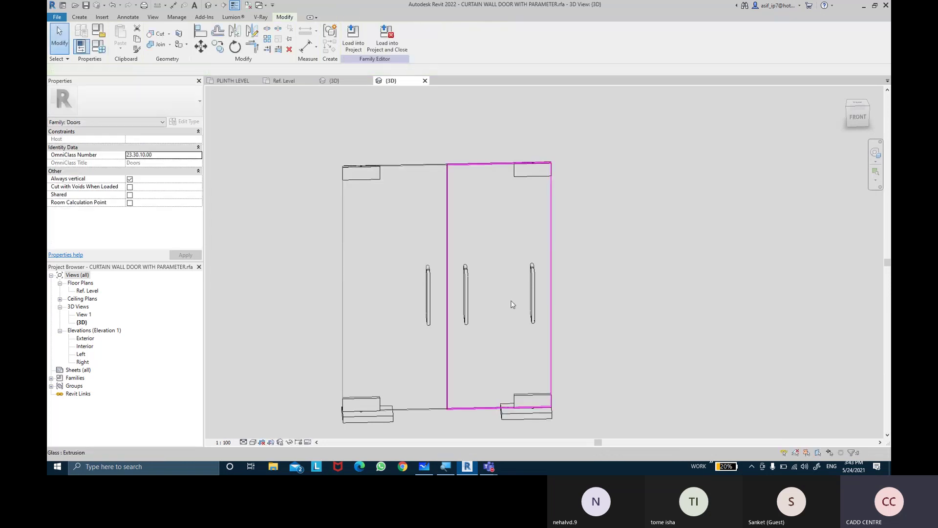
Step: Select the middle and left glass door handles to associate their visibility
left_click(467, 299)
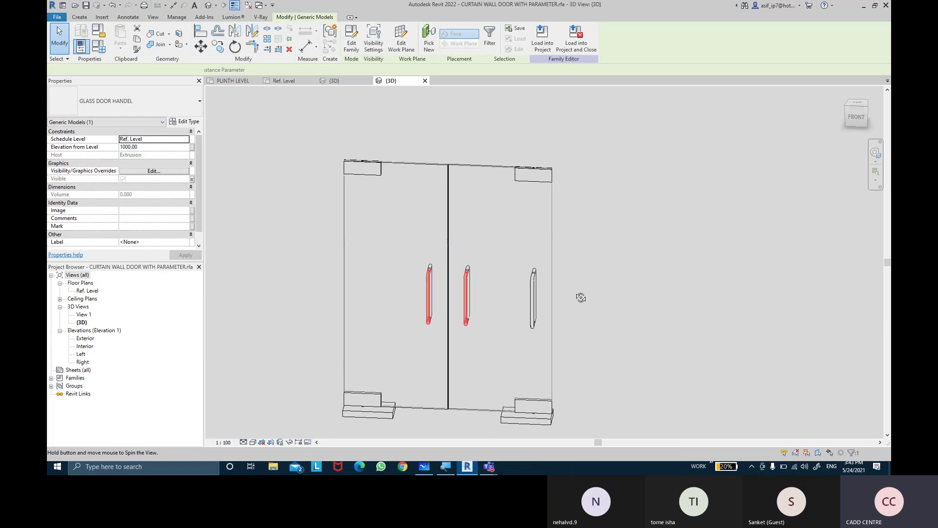
middle_click_drag(580, 295, 325, 296, "shift")
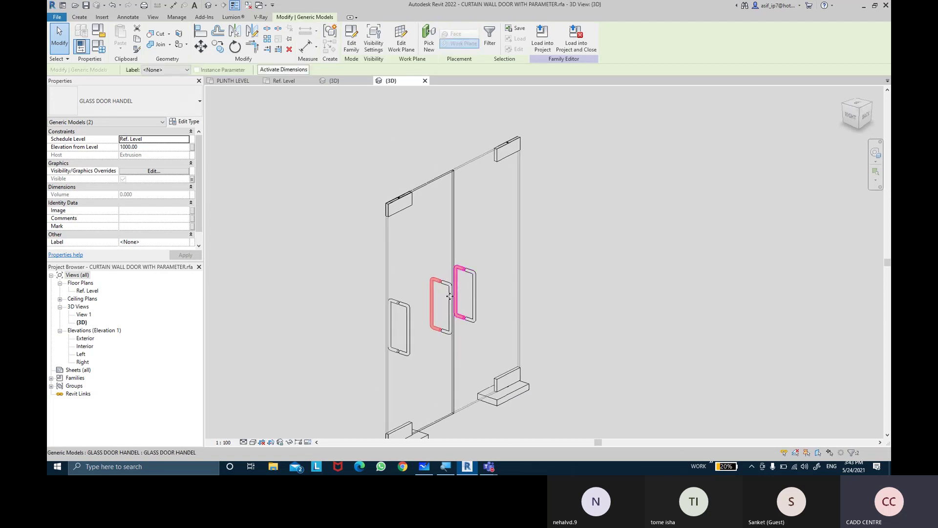
middle_click_drag(450, 296, 433, 308, "shift")
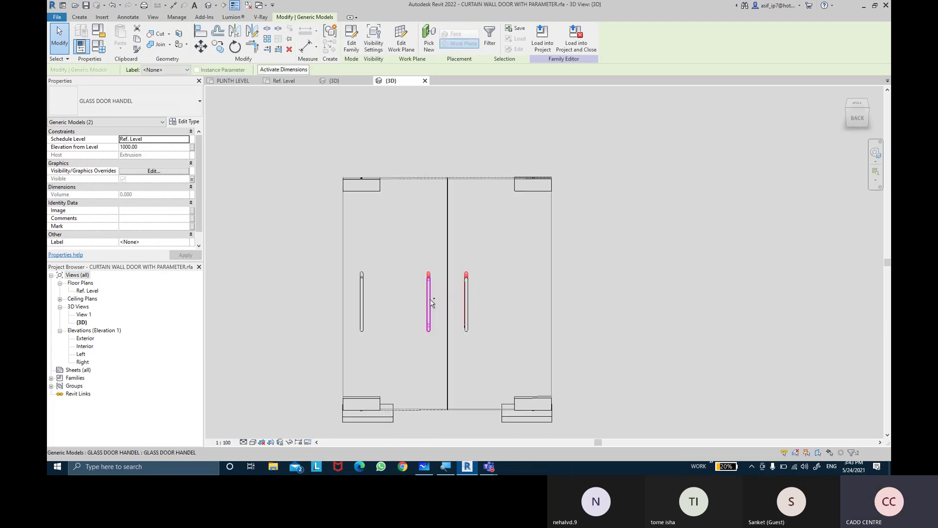
left_click(355, 316, "ctrl")
mouse_move(354, 316)
middle_mouse_down("shift")
mouse_move(442, 315)
mouse_move(194, 182)
middle_mouse_up("shift")
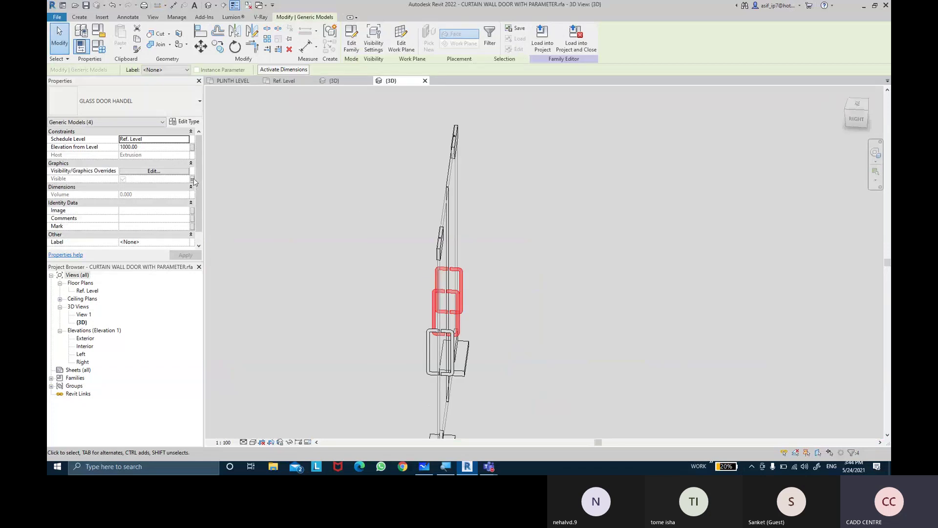
left_click(192, 179)
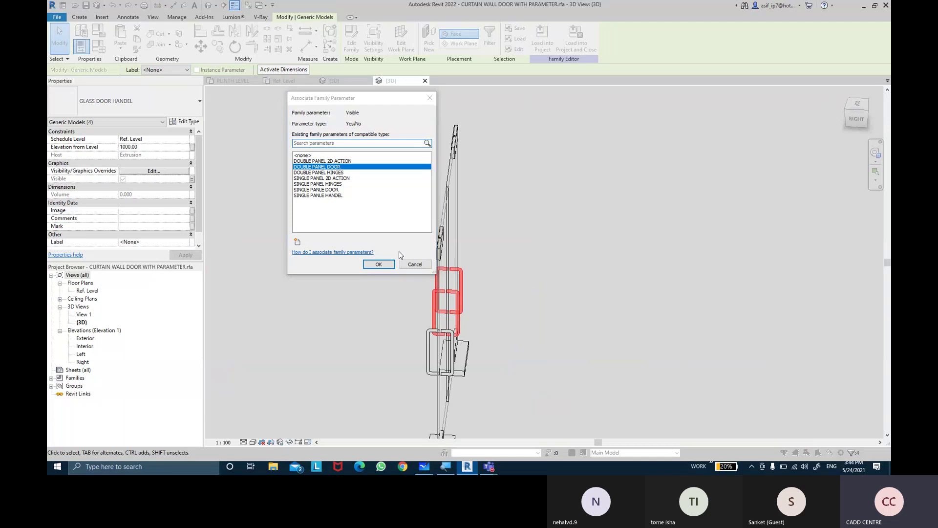
Step: Create Yes/No type parameter DOUBLE PANEL HANDEL under Visibility and link the handles to it
left_click(297, 241)
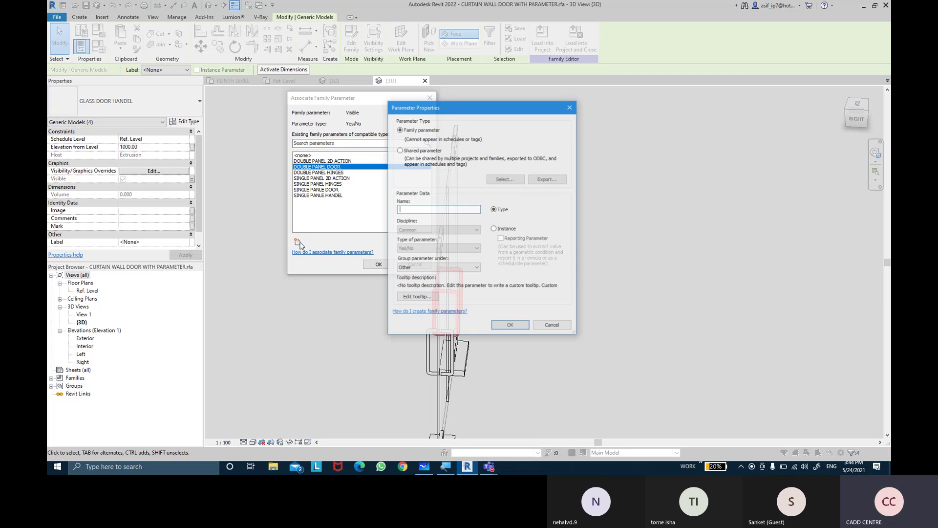
type("DOUBLE PANEL HANDEL")
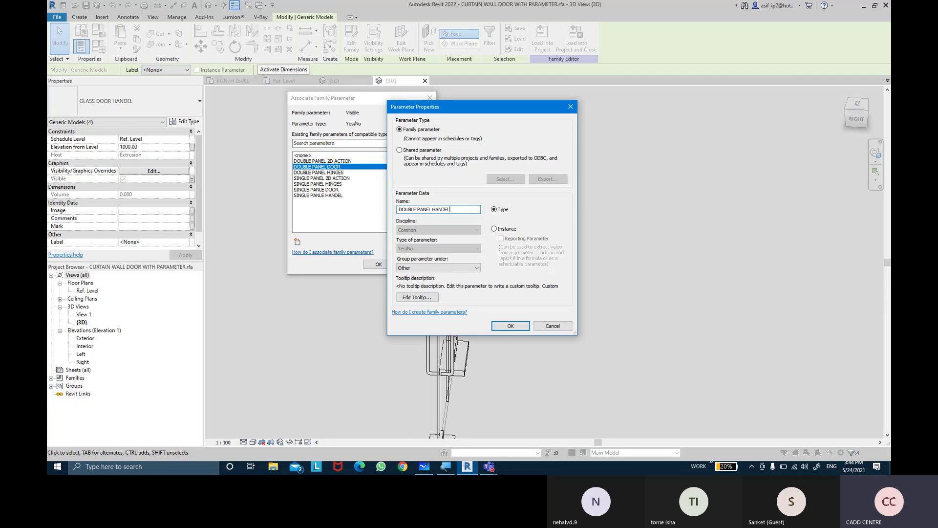
left_click(403, 267)
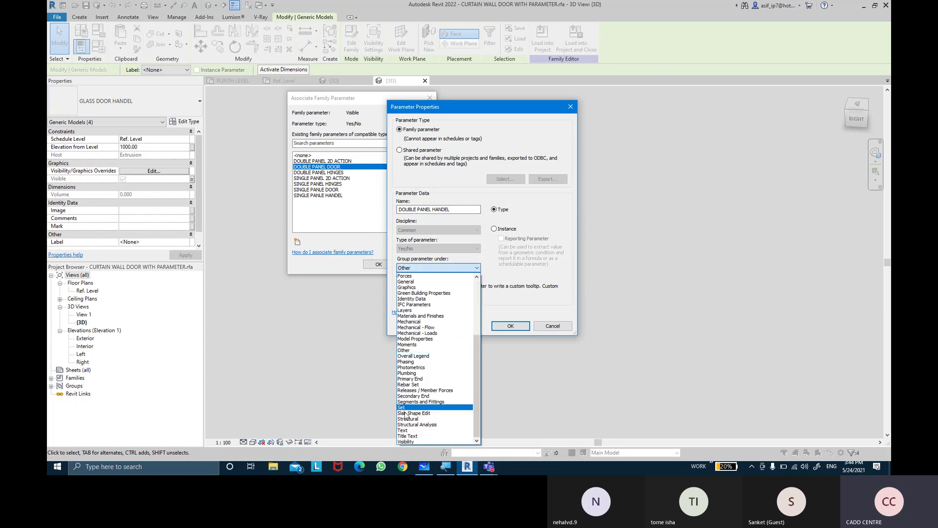
left_click(431, 419)
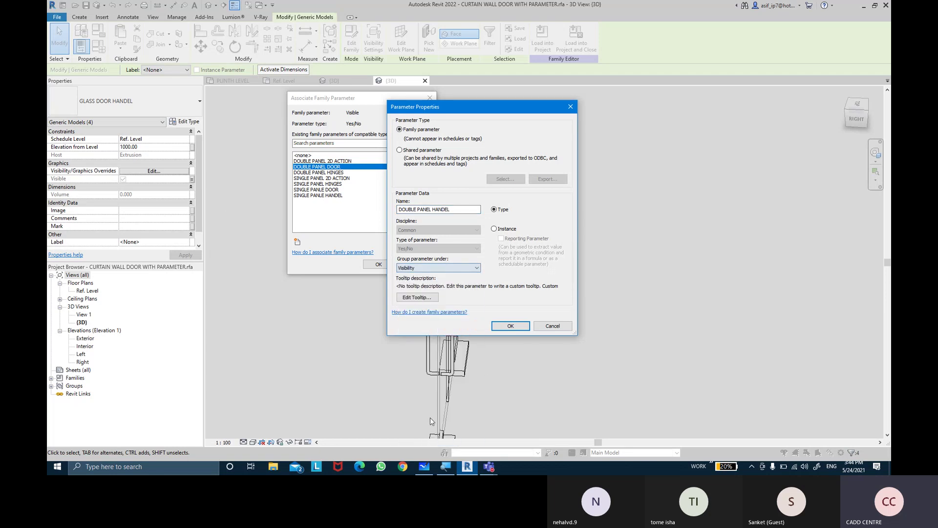
left_click(510, 326)
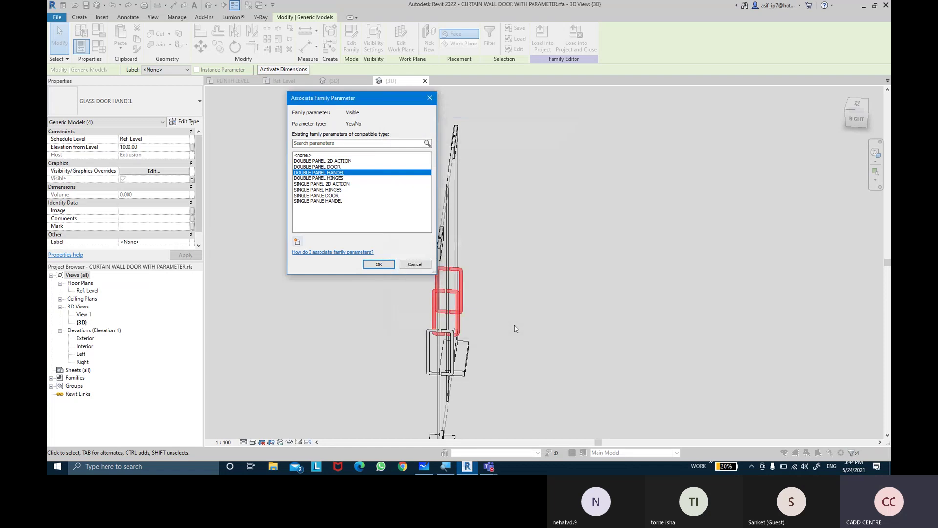
left_click(384, 266)
left_click(102, 49)
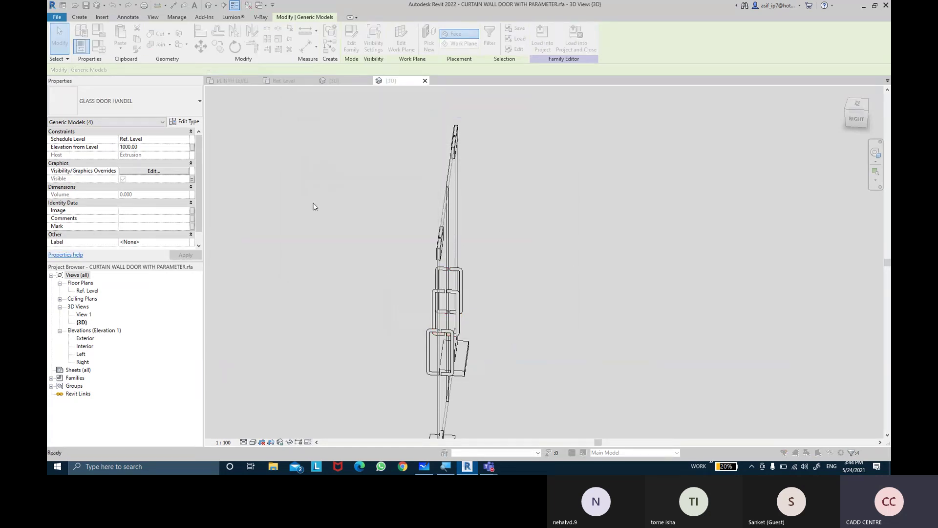
scroll(164, 238, "down", 5)
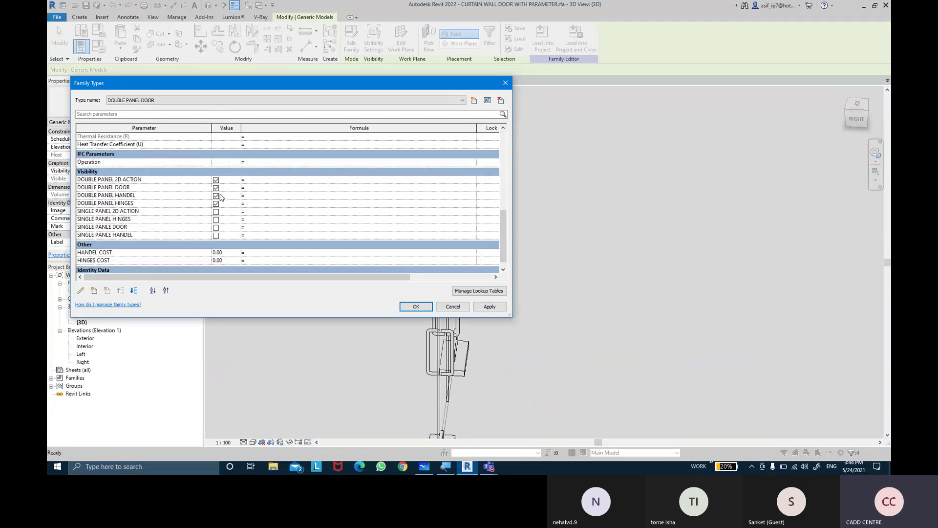
Step: Uncheck DOUBLE PANEL HANDEL for the SINGLE PANEL DOOR type and apply
left_click(251, 101)
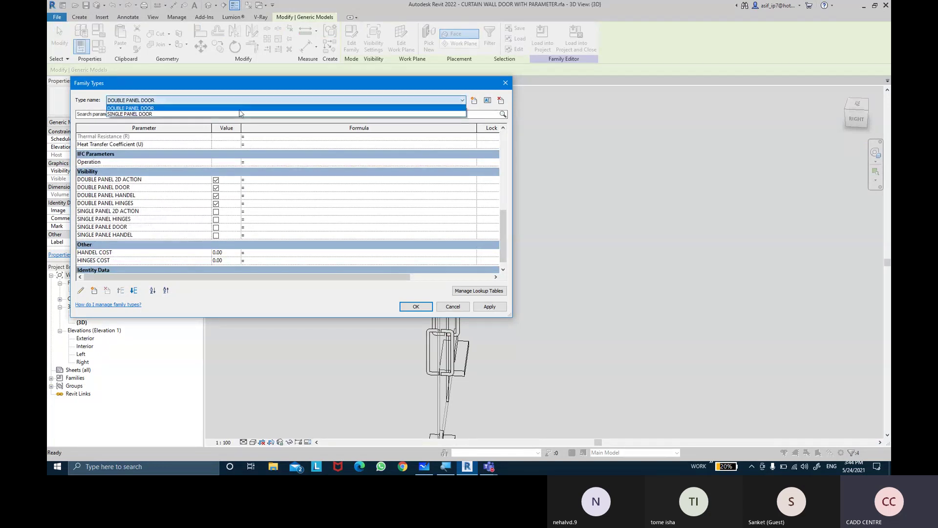
left_click(217, 196)
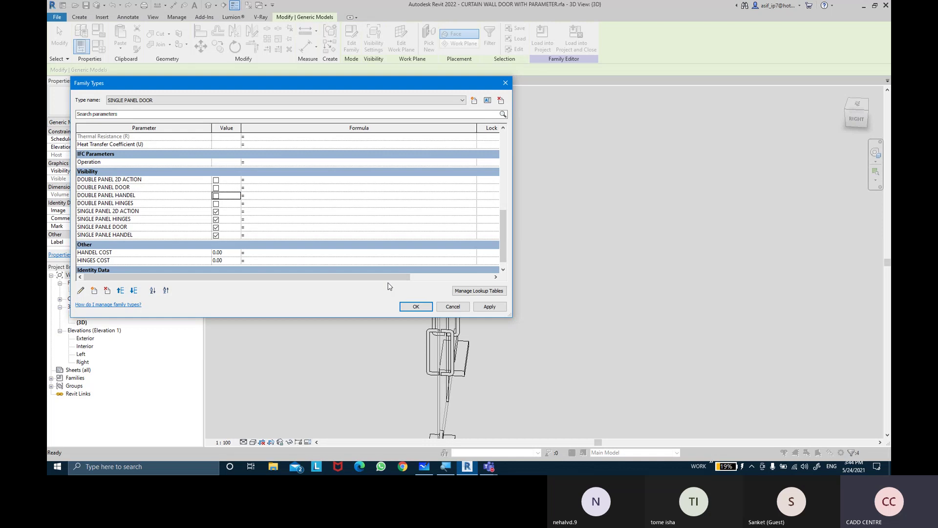
left_click(480, 306)
left_click(424, 306)
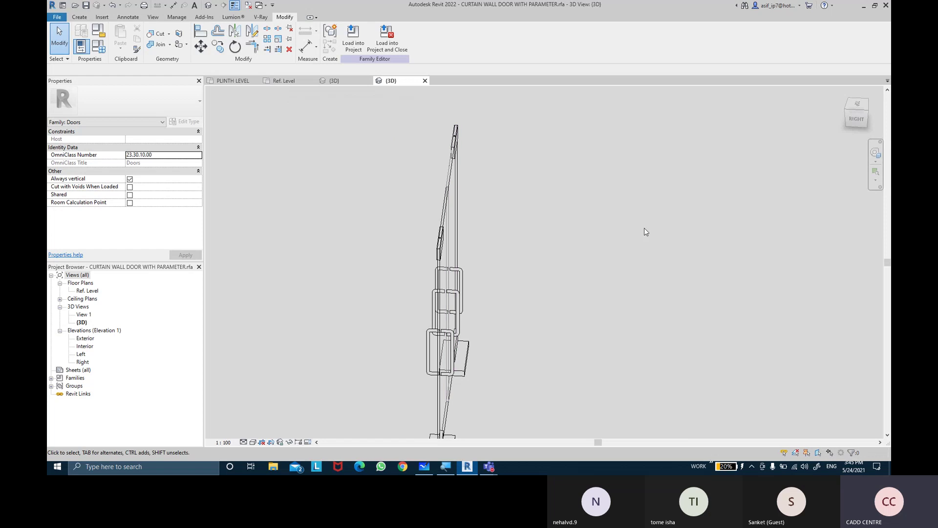
Step: Link the top and base hinges' visibility to SINGLE PANEL HINGES
mouse_move(644, 231)
middle_mouse_down("shift")
mouse_move(592, 232)
mouse_move(540, 216)
middle_mouse_up("shift")
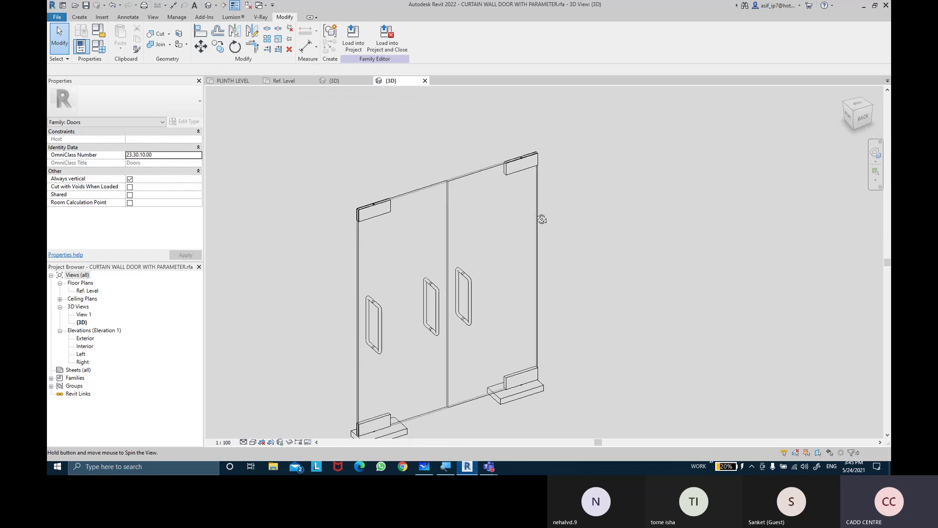
left_click(535, 165)
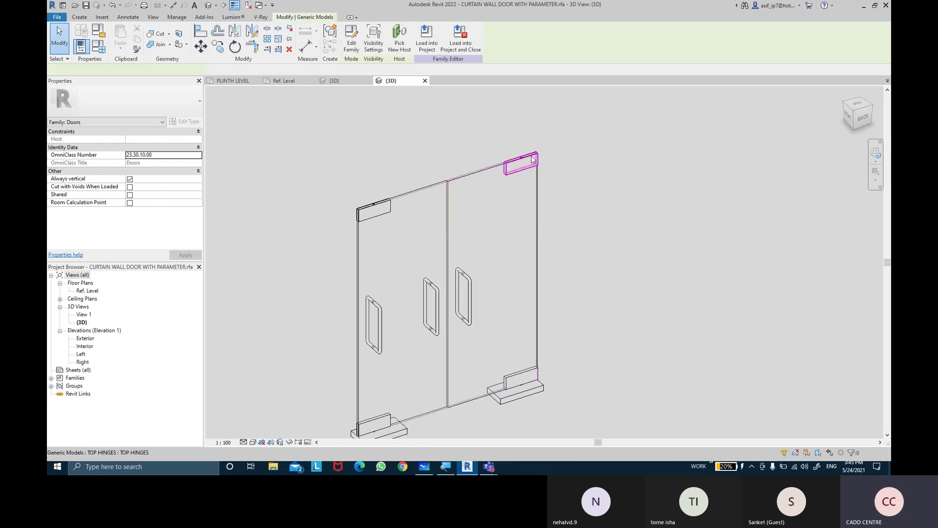
left_click(531, 395, "ctrl")
left_click(192, 195)
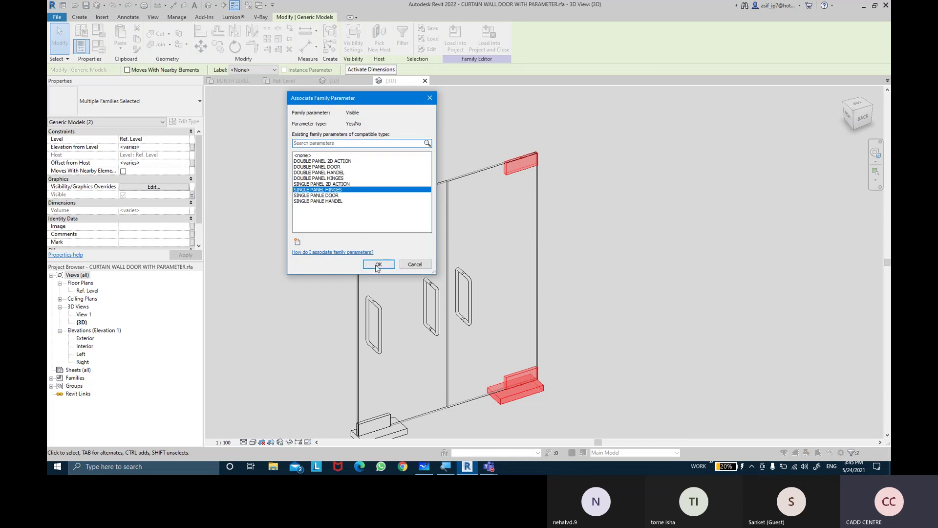
left_click(377, 265)
left_click(544, 301)
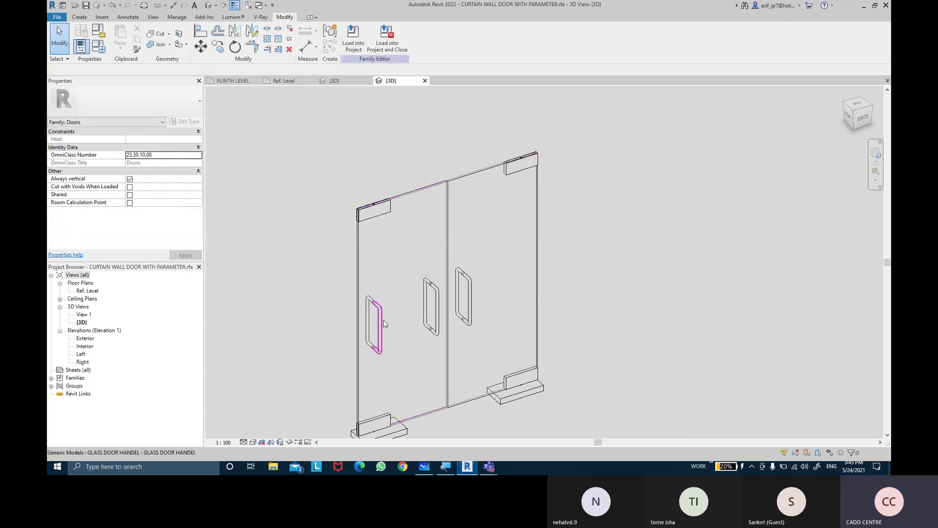
Step: Link both handle parts' visibility to SINGLE PANLE HANDEL
left_click(367, 319)
middle_click_drag(368, 319, 486, 325, "shift")
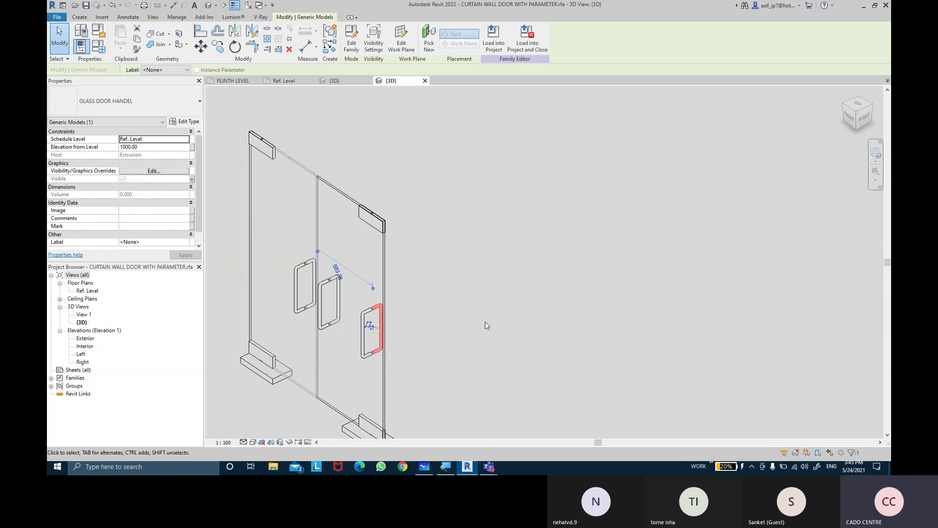
left_click(364, 344, "ctrl")
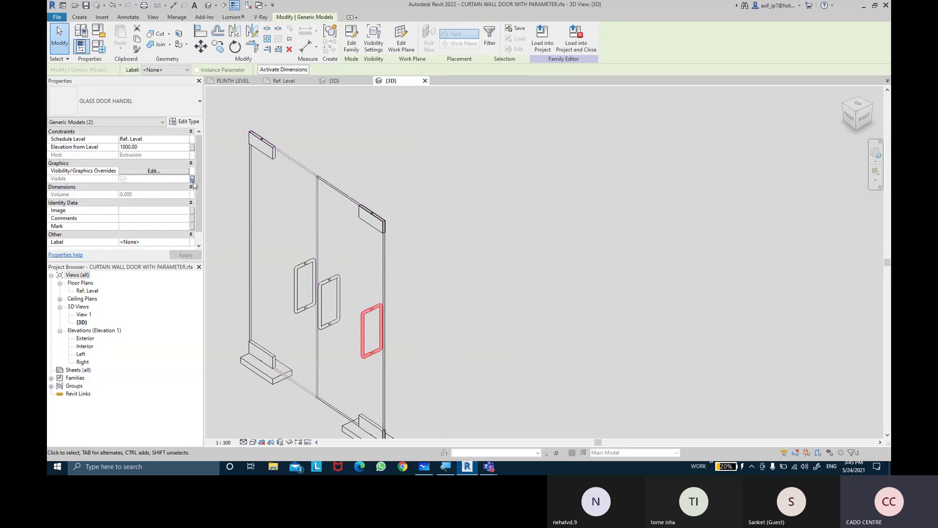
left_click(192, 179)
left_click(301, 201)
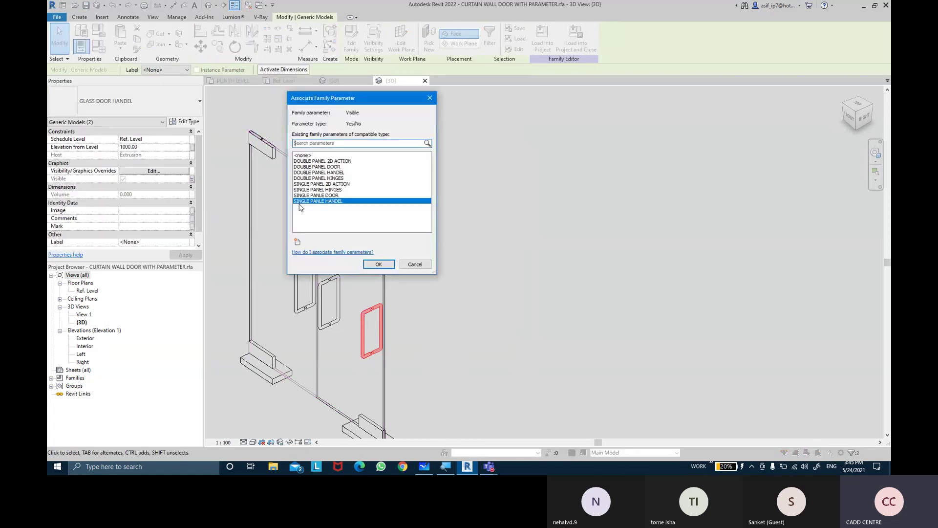
left_click(385, 264)
left_click(475, 244)
Step: Save the family over the existing file and open the Ref. Level plan
mouse_move(455, 268)
middle_mouse_down()
mouse_move(498, 233)
mouse_move(552, 234)
middle_mouse_up()
scroll(498, 233, "down", 2)
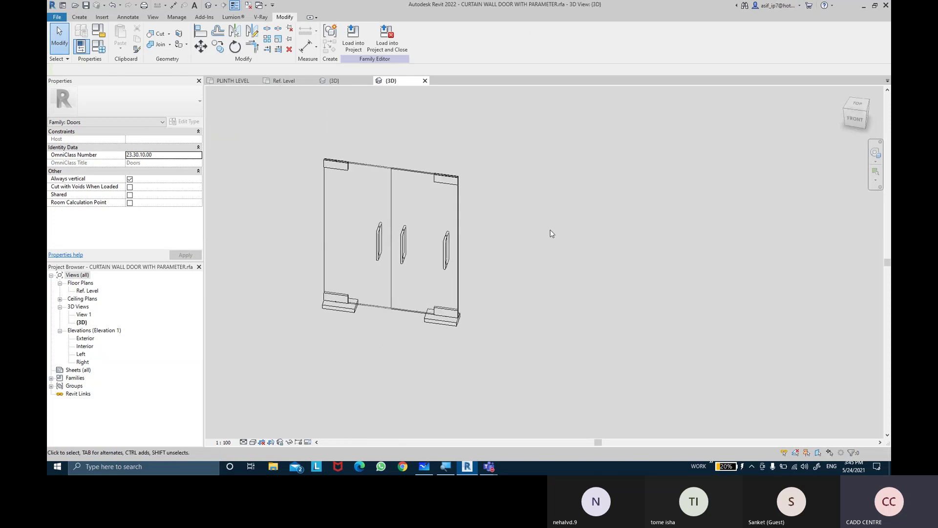
key("ctrl+s")
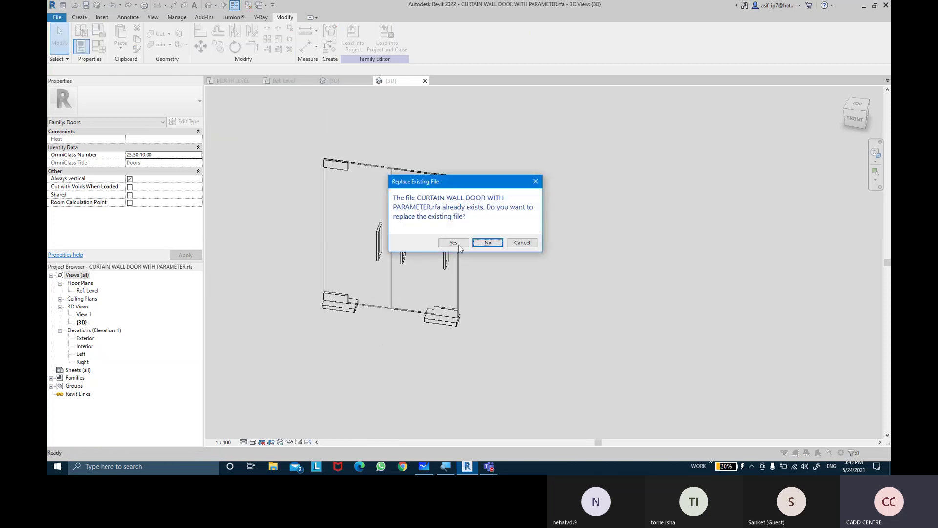
left_click(459, 244)
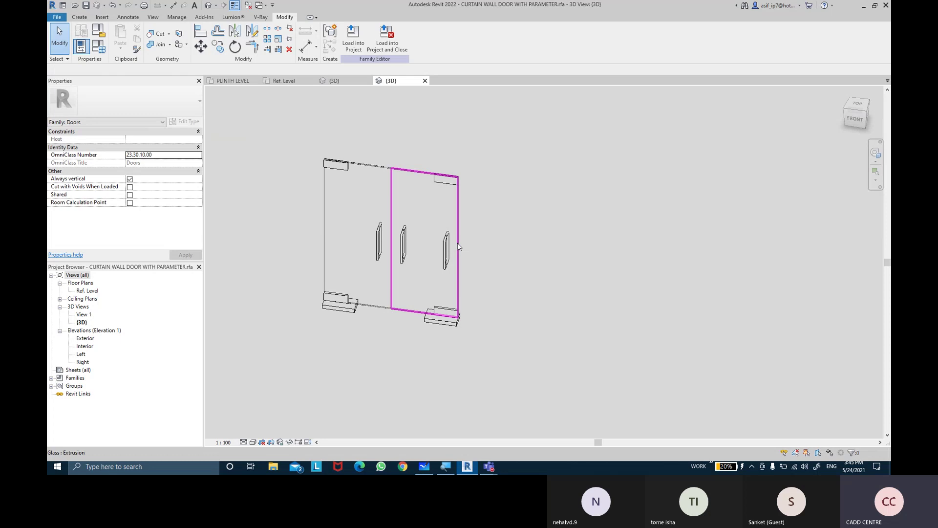
double_click(88, 292)
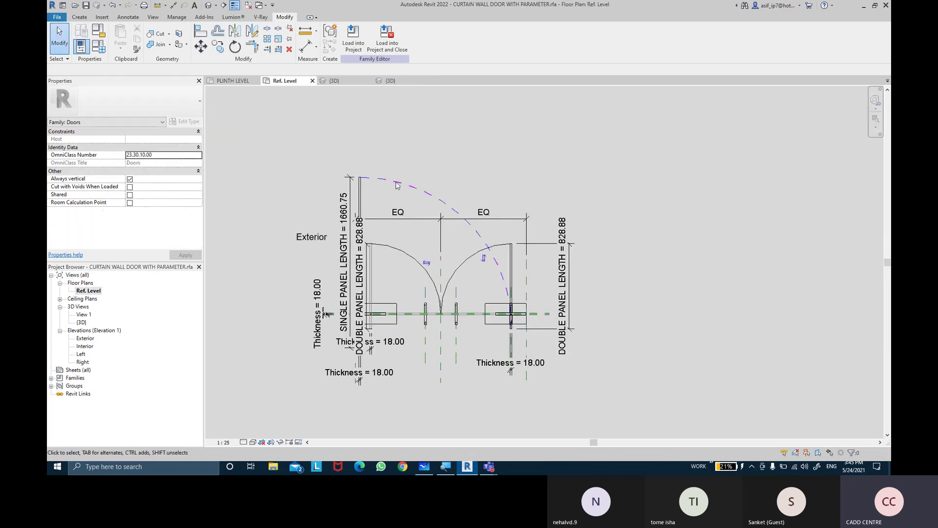
Step: Move the SINGLE PANEL LENGTH dimension left and set the plan scale to 1:2
scroll(383, 190, "up", 2)
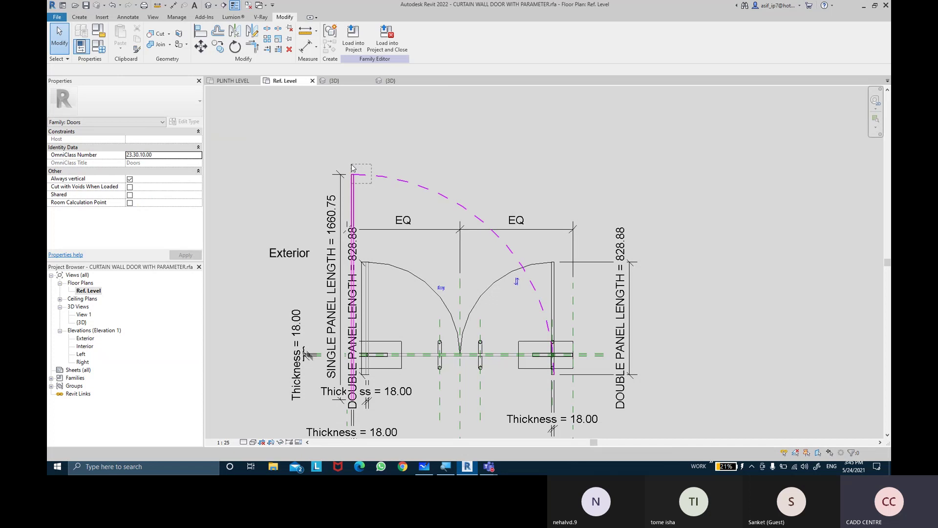
scroll(363, 190, "up", 1)
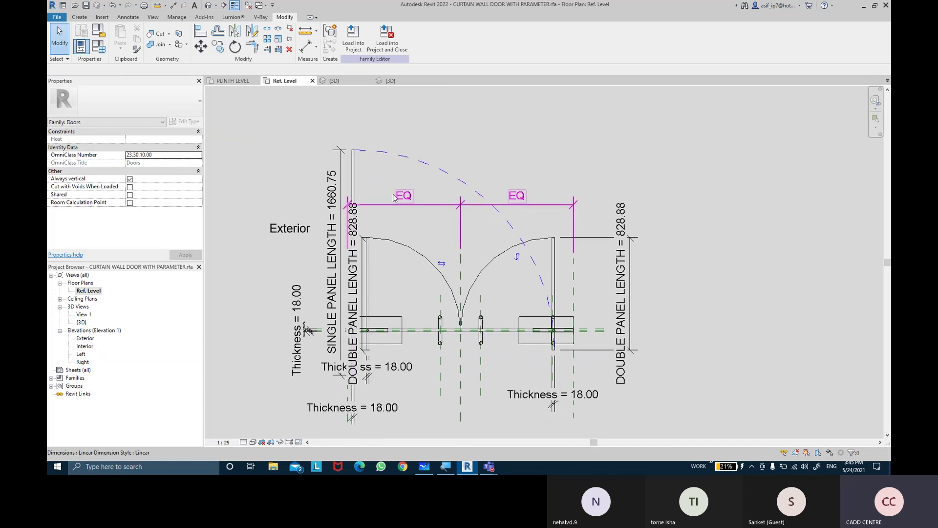
left_click(342, 171)
left_click_drag(342, 154, 318, 155)
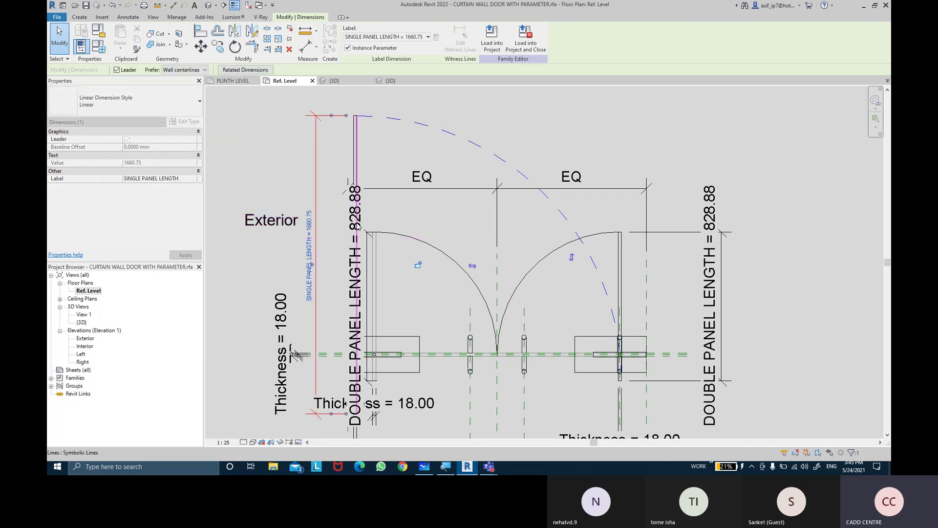
left_click(223, 442)
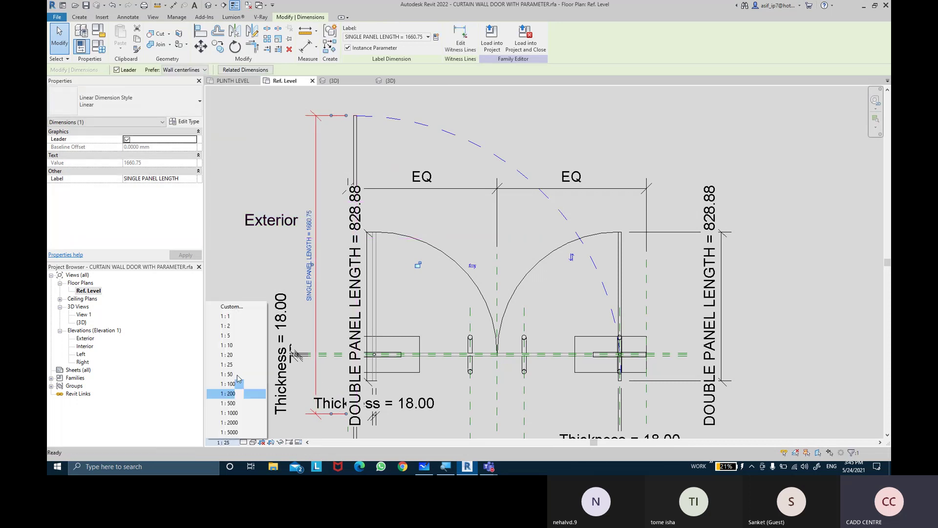
left_click(227, 327)
Step: Delete the chain of four symbolic lines and the dotted swing arc
scroll(372, 342, "up", 3)
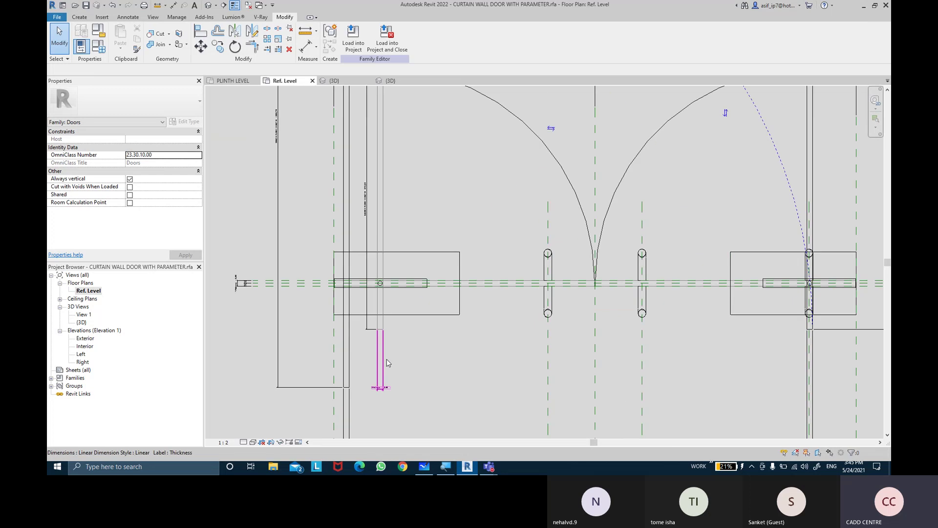
key("Tab")
left_click(354, 315)
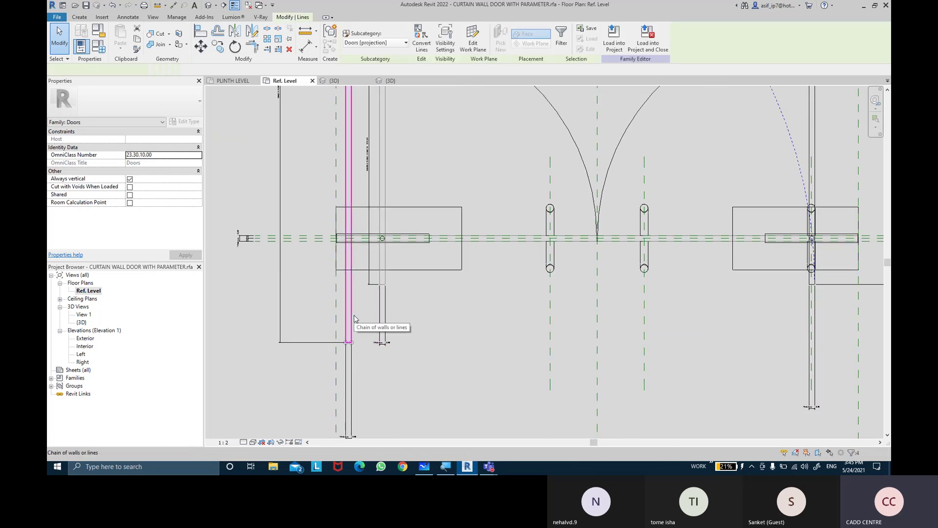
scroll(354, 315, "down", 2)
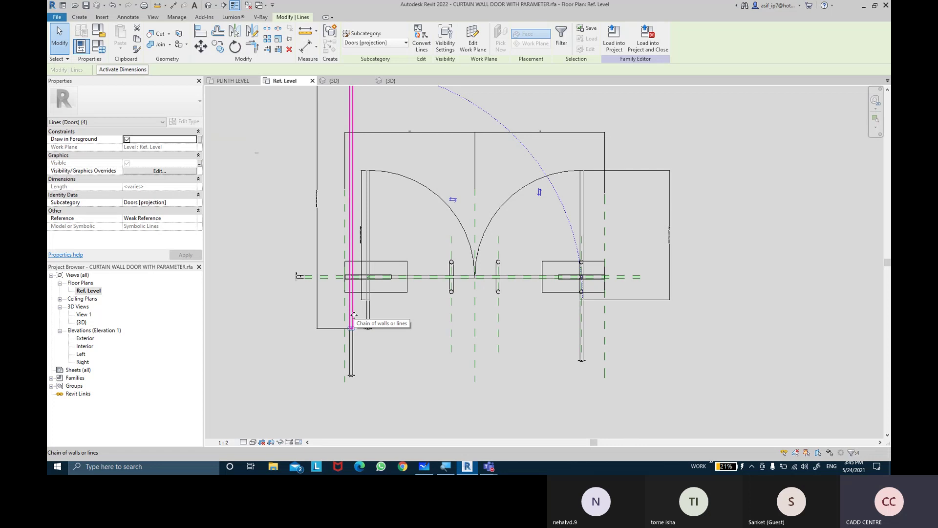
key("Delete")
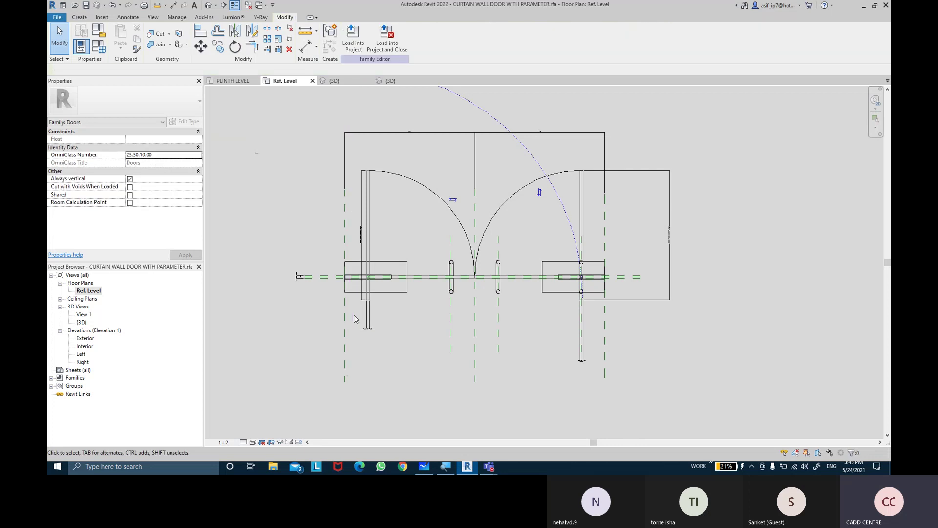
scroll(380, 309, "up", 3)
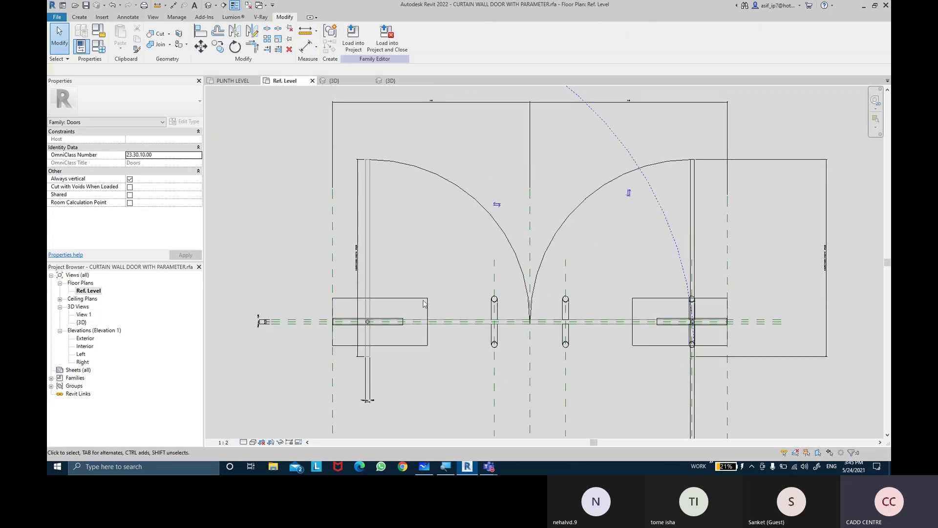
middle_click_drag(420, 259, 420, 272)
scroll(420, 273, "down", 1)
left_click(482, 112)
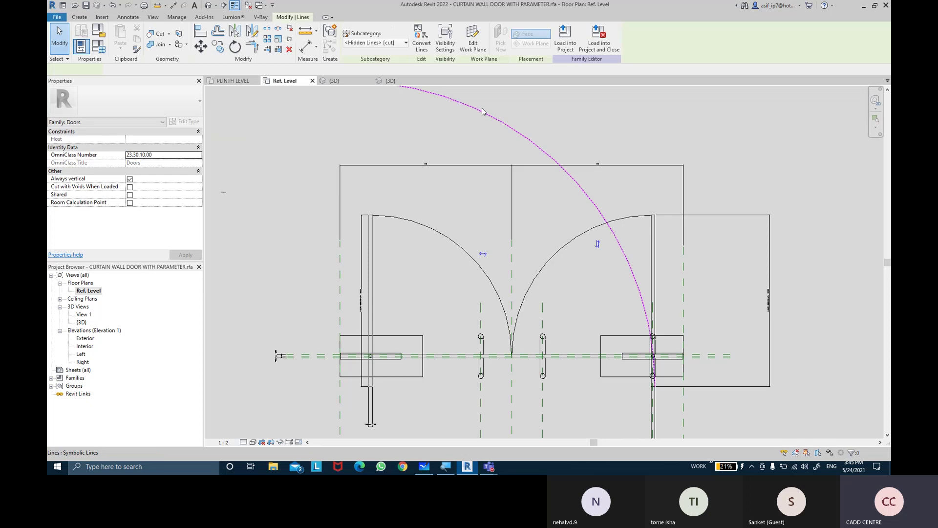
key("Delete")
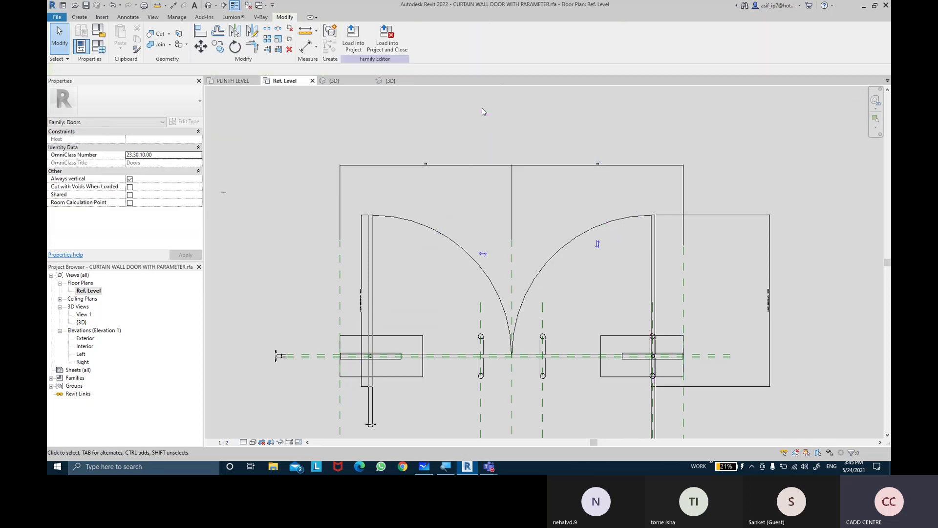
middle_click_drag(523, 141, 504, 137)
Step: Start a rectangle of symbolic lines, first corner on the left panel band's top line
middle_click_drag(408, 258, 409, 247)
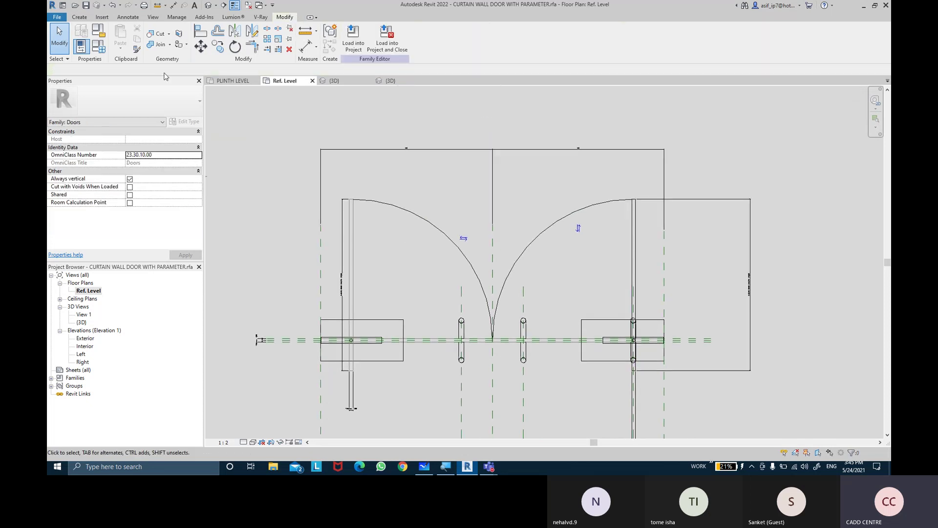
left_click(79, 17)
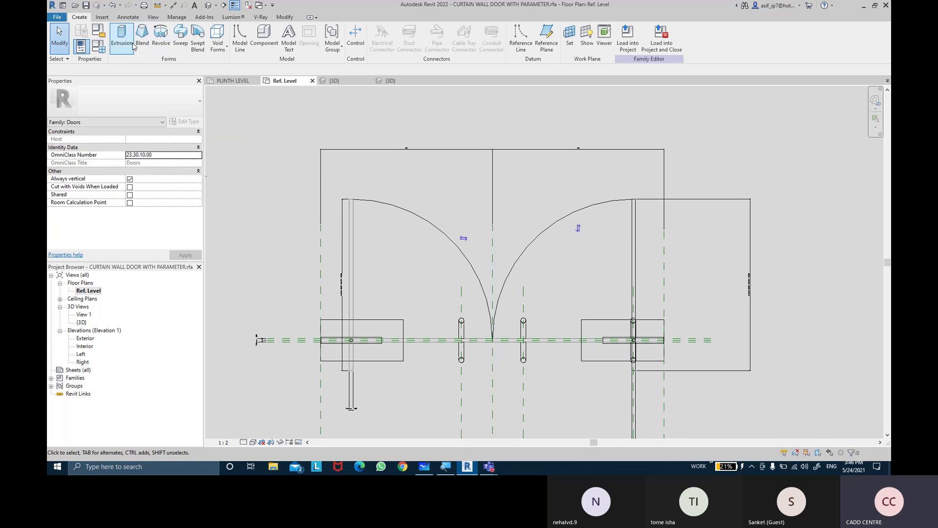
left_click(137, 18)
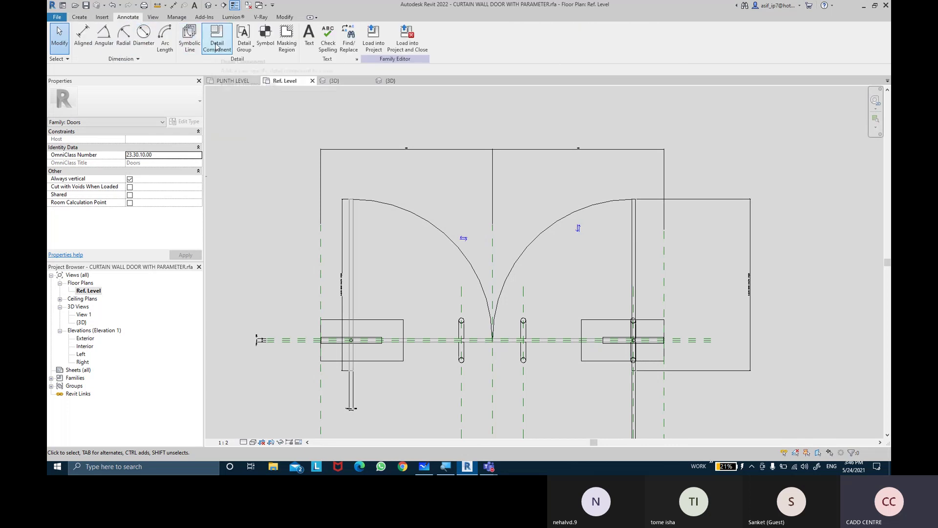
left_click(190, 39)
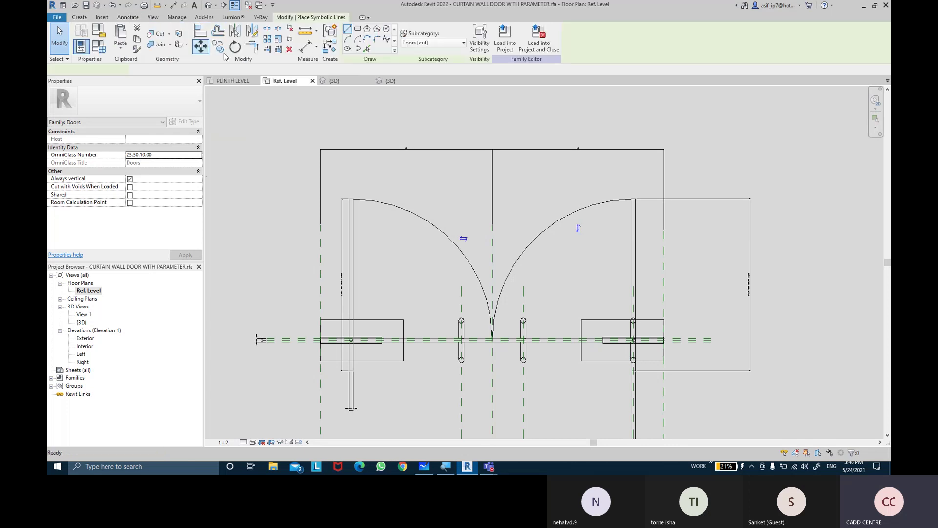
left_click(357, 29)
scroll(474, 354, "up", 2)
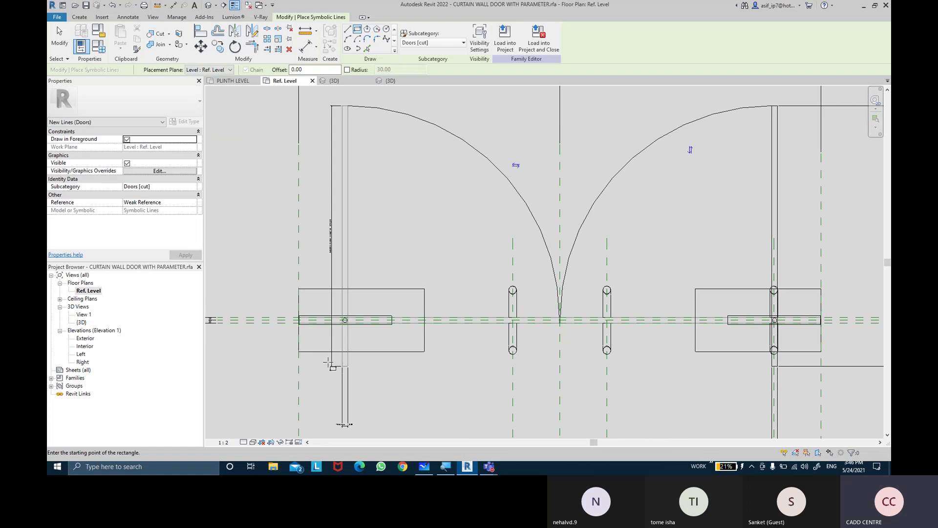
scroll(312, 195, "up", 3)
scroll(274, 303, "up", 5)
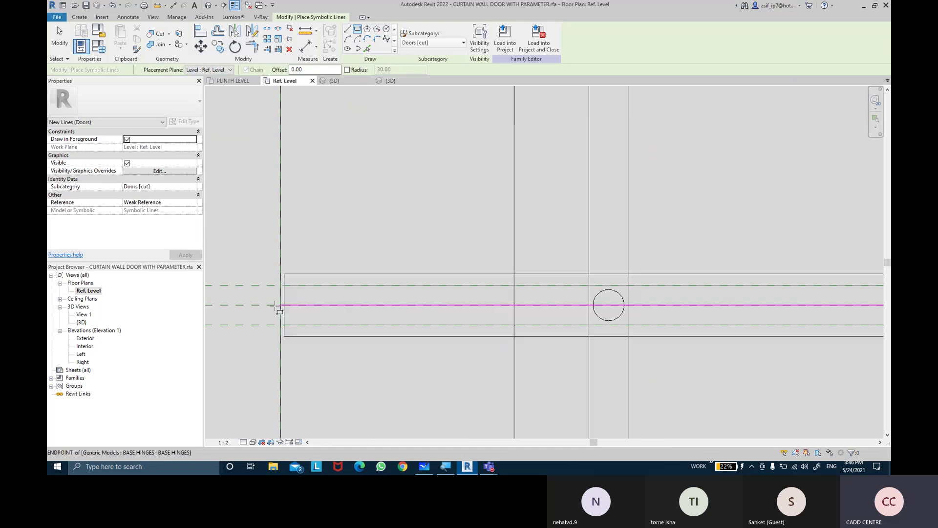
scroll(300, 290, "up", 2)
left_click(293, 266)
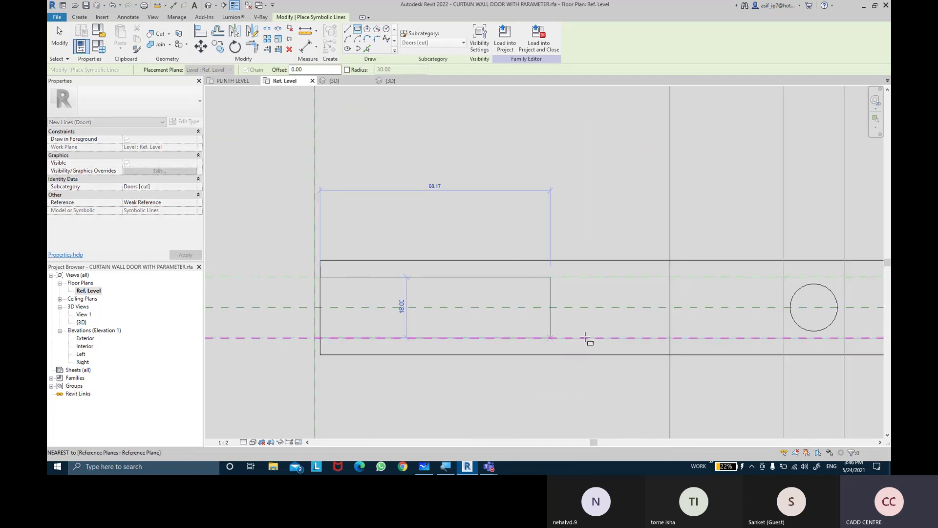
Step: Place the rectangle's opposite corner near the band's far end and finish drawing
scroll(353, 280, "down", 3)
scroll(760, 310, "down", 1)
scroll(733, 262, "up", 2)
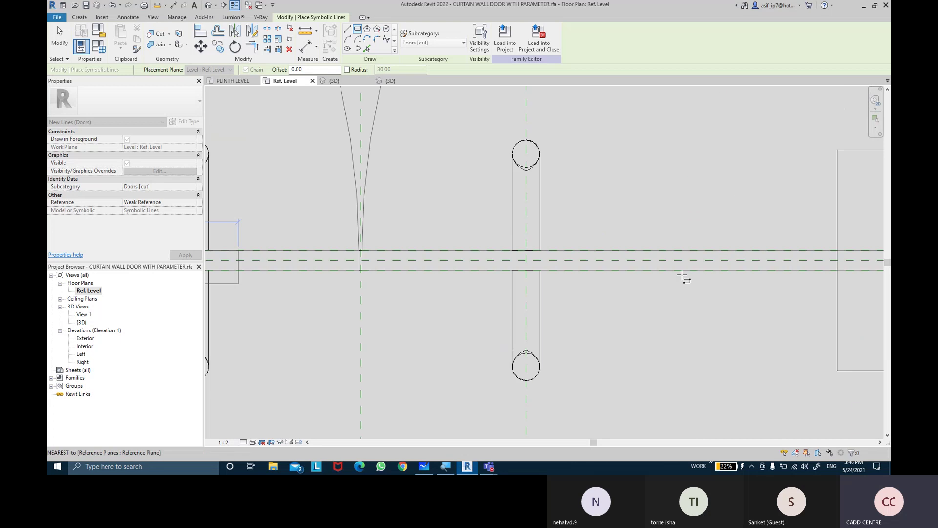
scroll(648, 297, "down", 1)
middle_click_drag(648, 297, 367, 272)
scroll(376, 272, "up", 2)
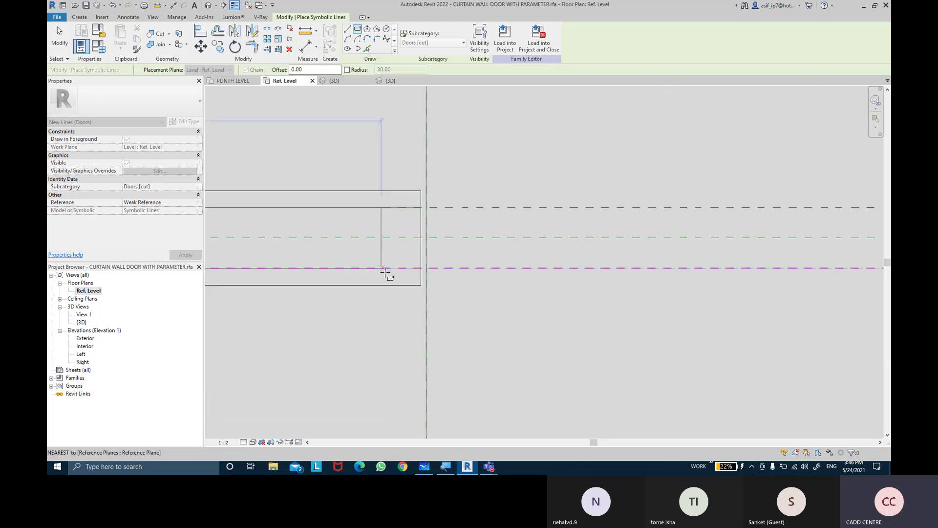
scroll(405, 269, "up", 1)
left_click(419, 268)
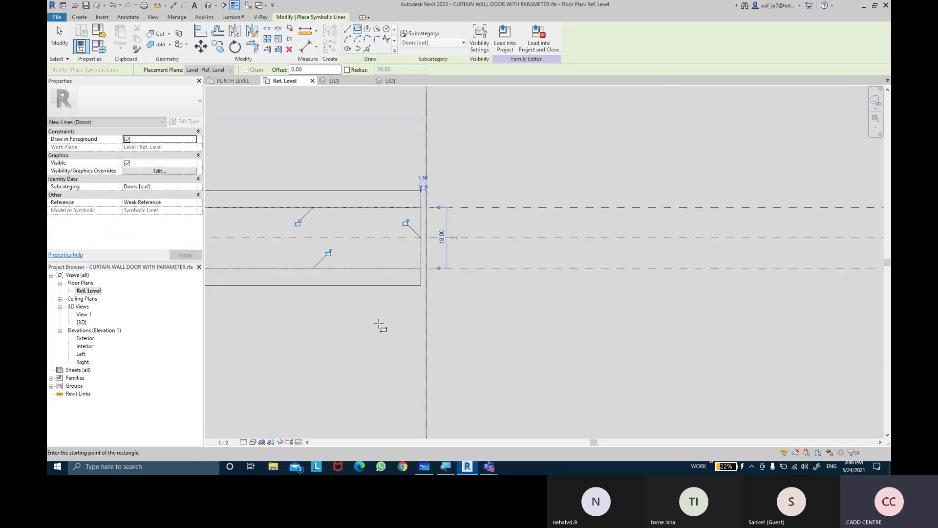
scroll(380, 325, "down", 2)
scroll(379, 325, "down", 2)
scroll(391, 318, "down", 1)
key("Escape")
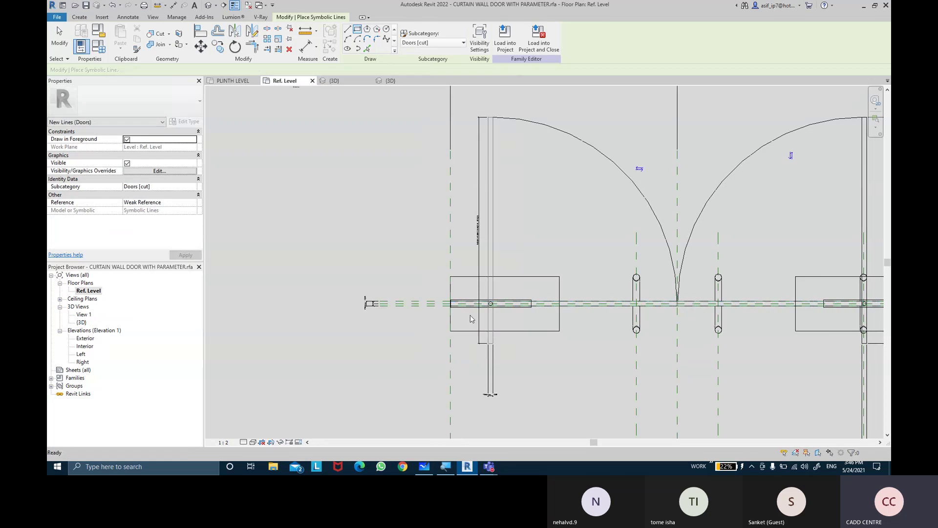
key("Escape")
scroll(456, 308, "up", 3)
scroll(455, 305, "up", 2)
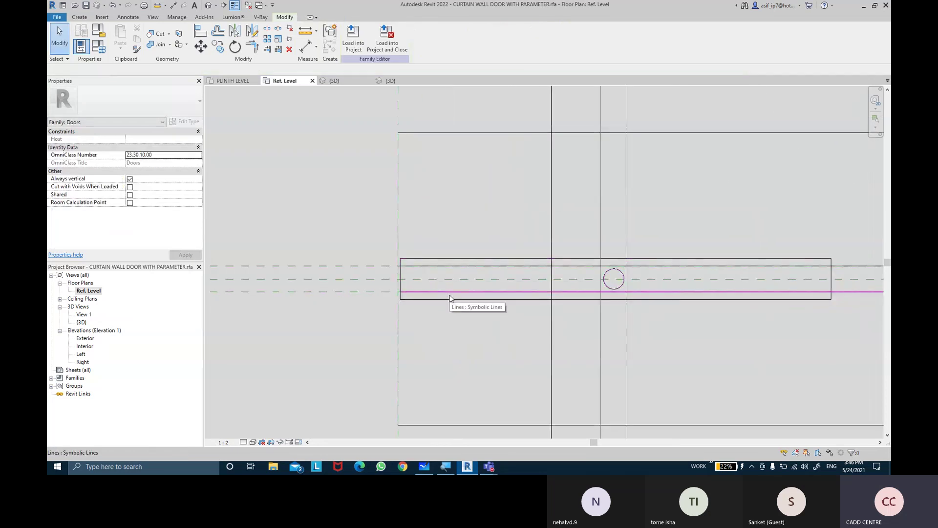
key("Tab")
left_click(450, 298)
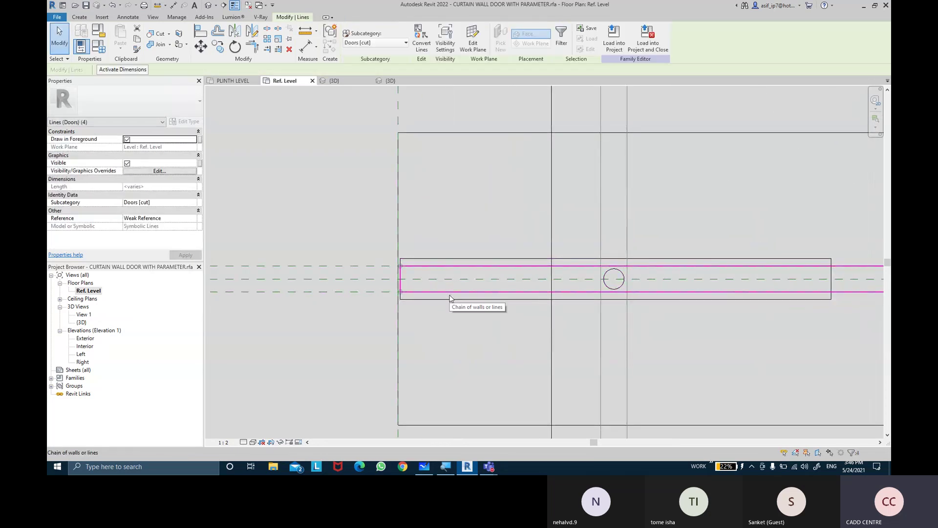
left_click(234, 47)
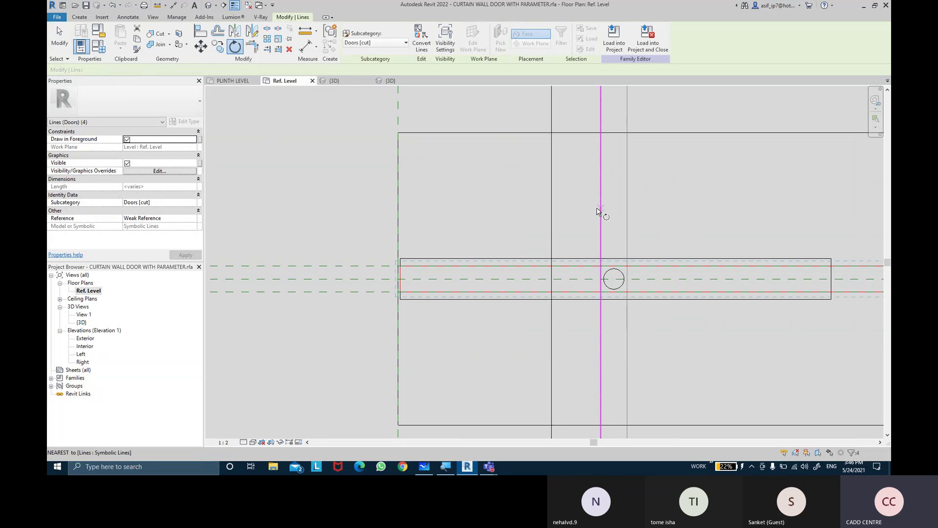
scroll(674, 234, "down", 3)
scroll(419, 268, "up", 4)
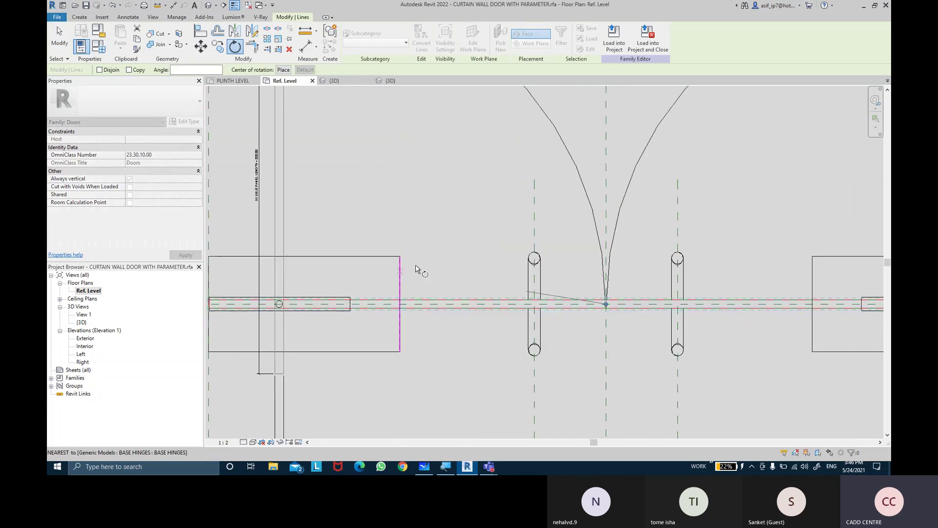
left_click(283, 70)
scroll(277, 307, "up", 2)
scroll(277, 308, "up", 2)
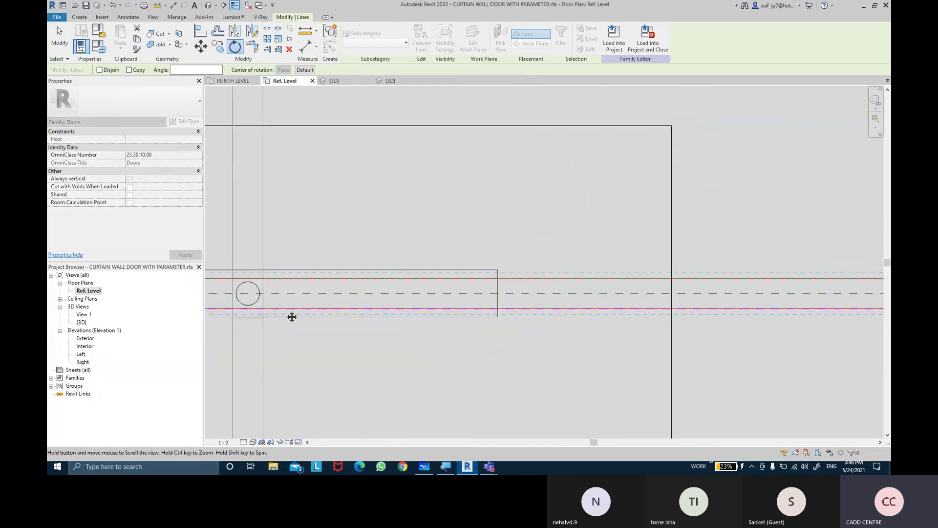
scroll(291, 316, "up", 1)
left_click(317, 311)
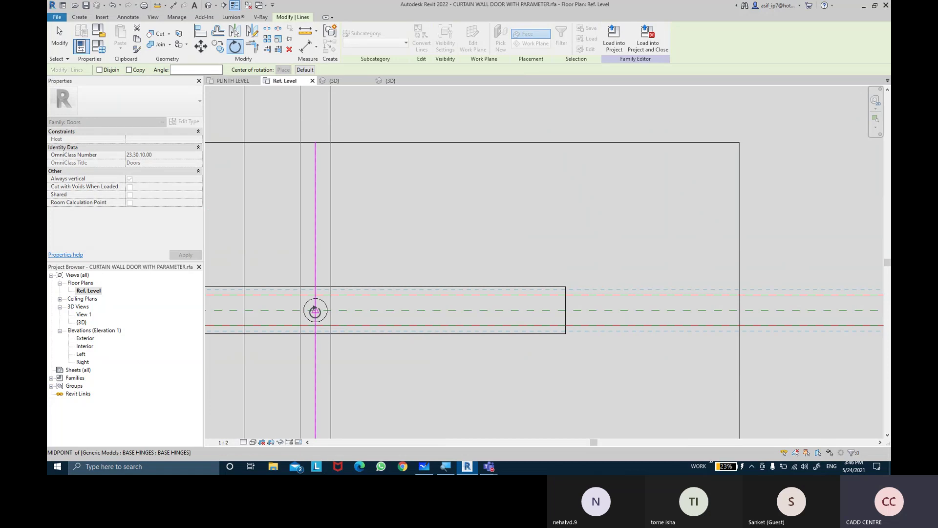
scroll(316, 310, "up", 1)
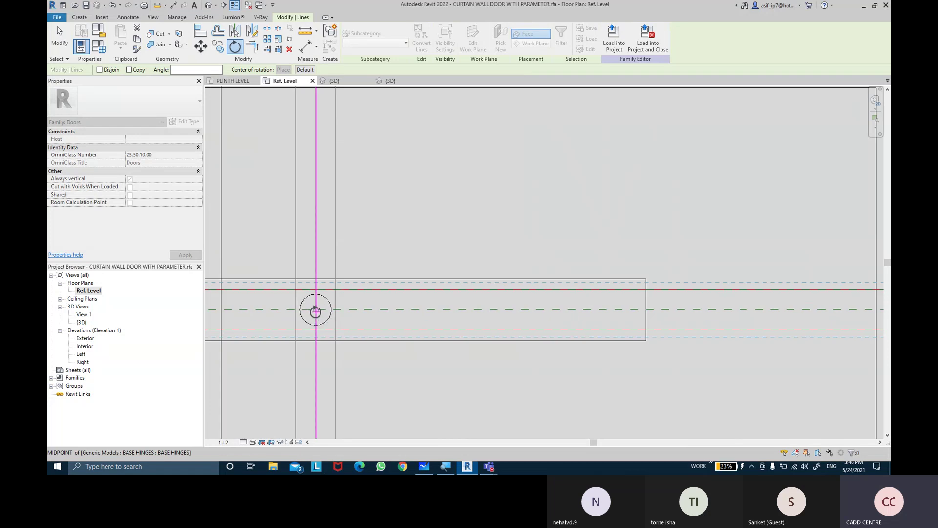
left_click(418, 311)
scroll(377, 266, "down", 2)
scroll(381, 320, "down", 1)
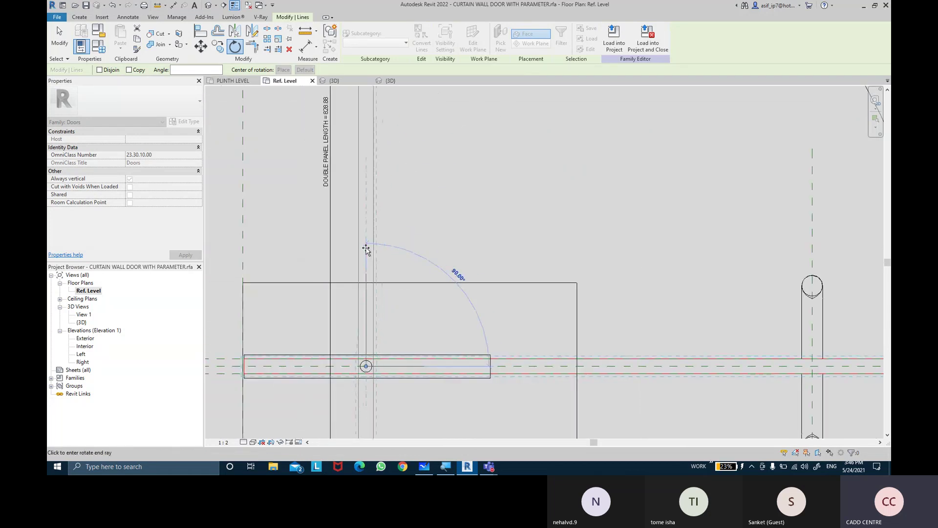
left_click(366, 248)
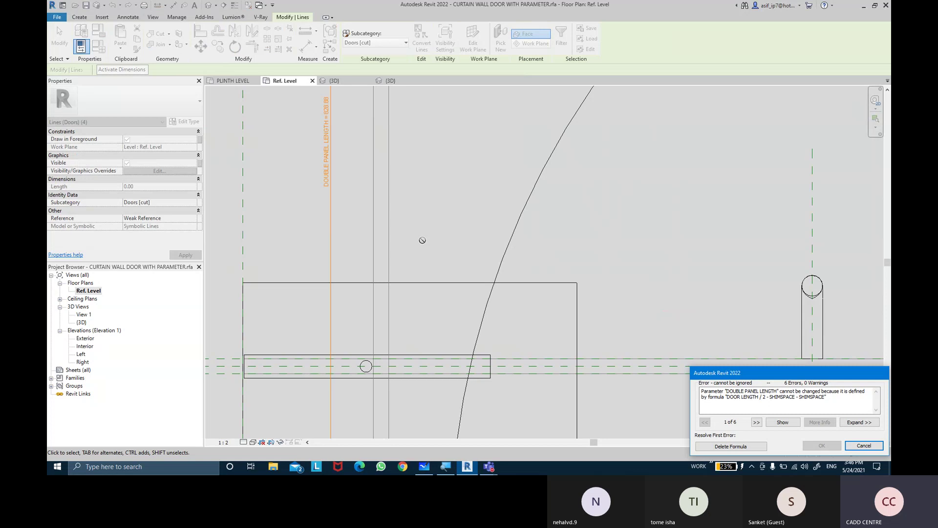
left_click(863, 445)
scroll(629, 342, "down", 3)
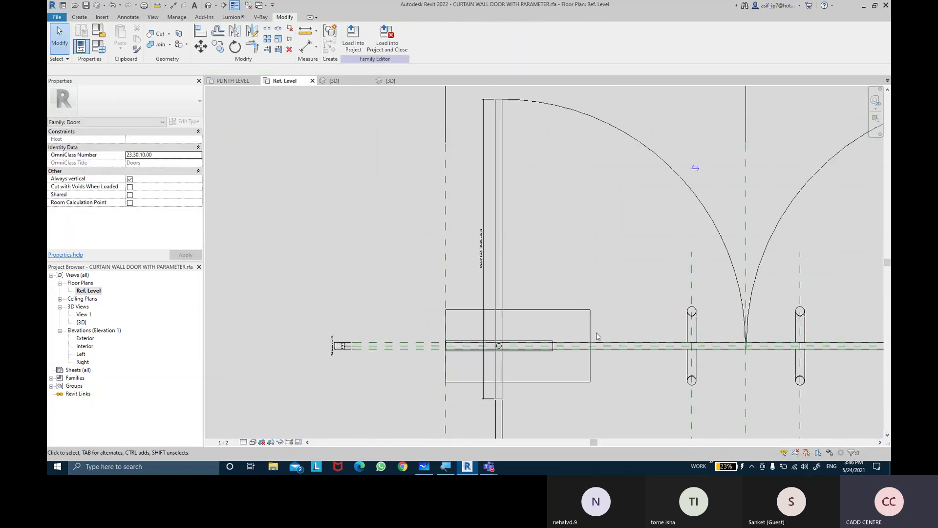
middle_click_drag(596, 332, 551, 335)
scroll(551, 335, "up", 3)
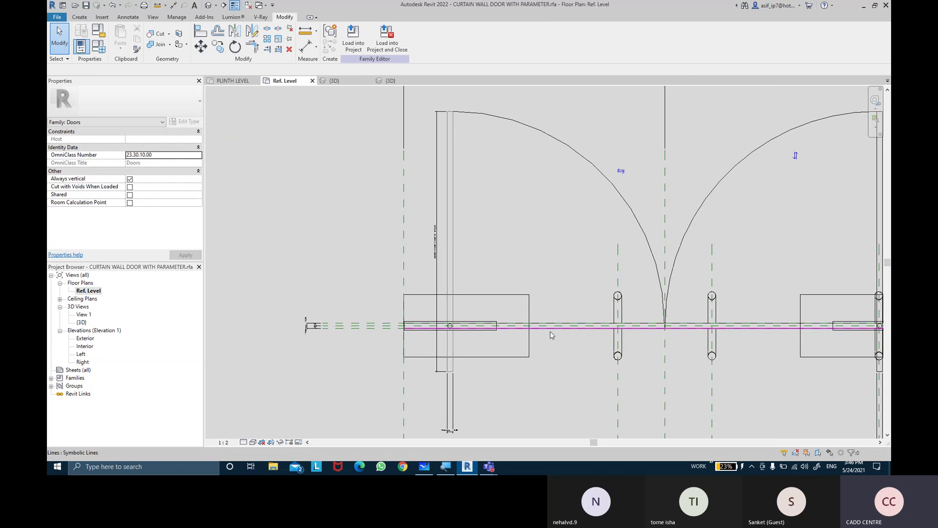
scroll(551, 332, "up", 2)
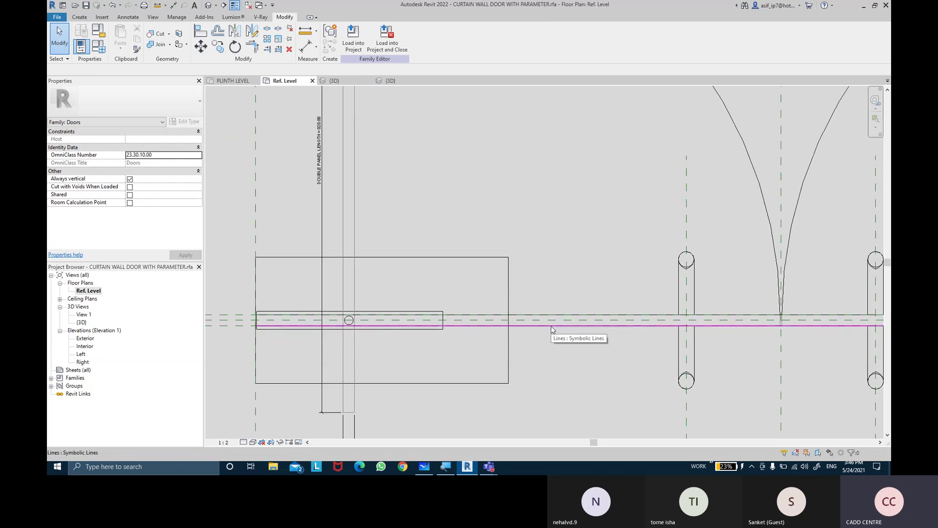
key("Tab")
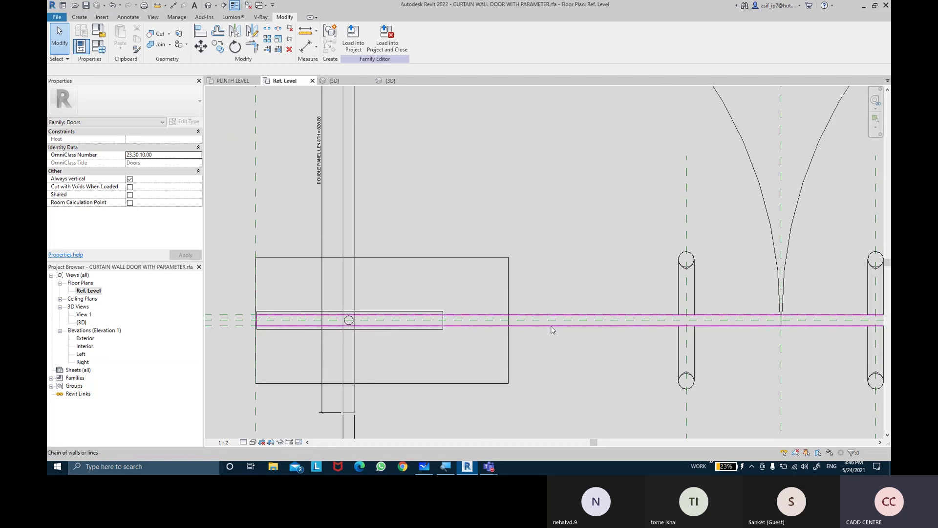
left_click(553, 329)
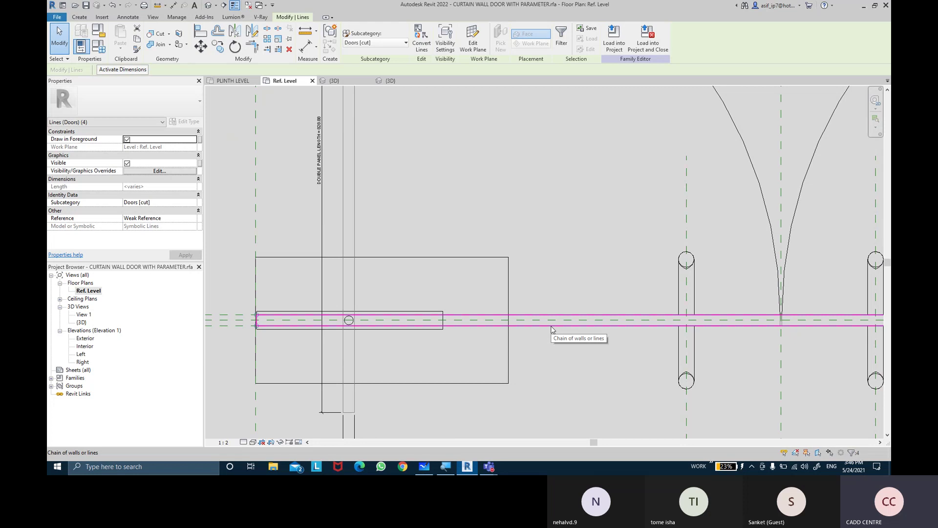
left_click(235, 46)
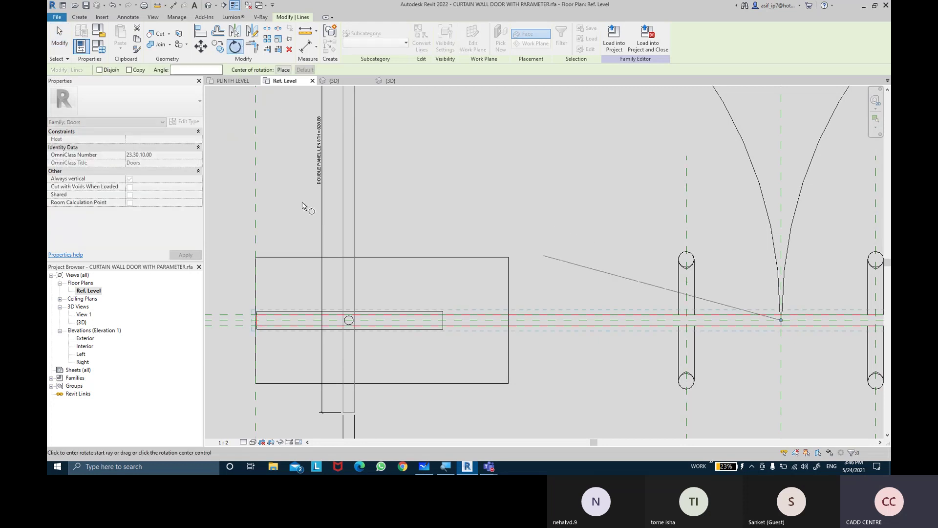
left_click(283, 70)
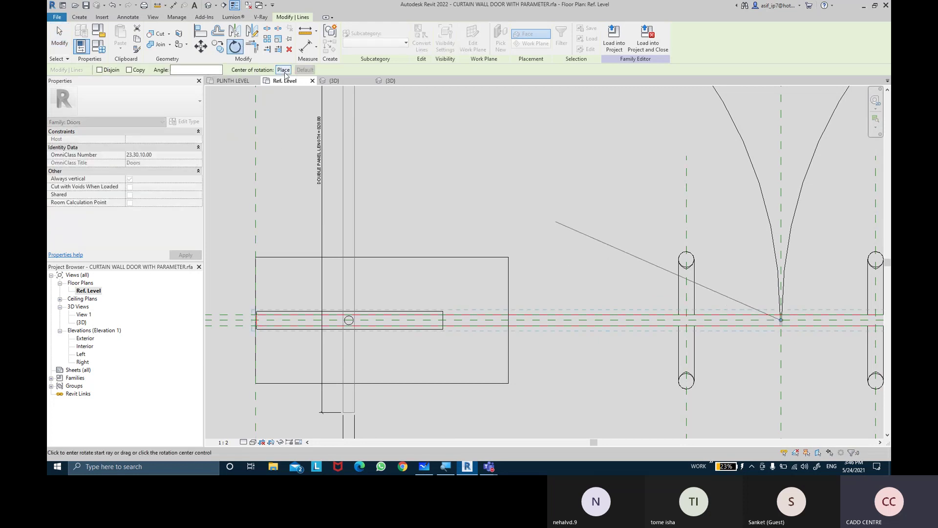
scroll(347, 321, "up", 3)
scroll(347, 321, "up", 2)
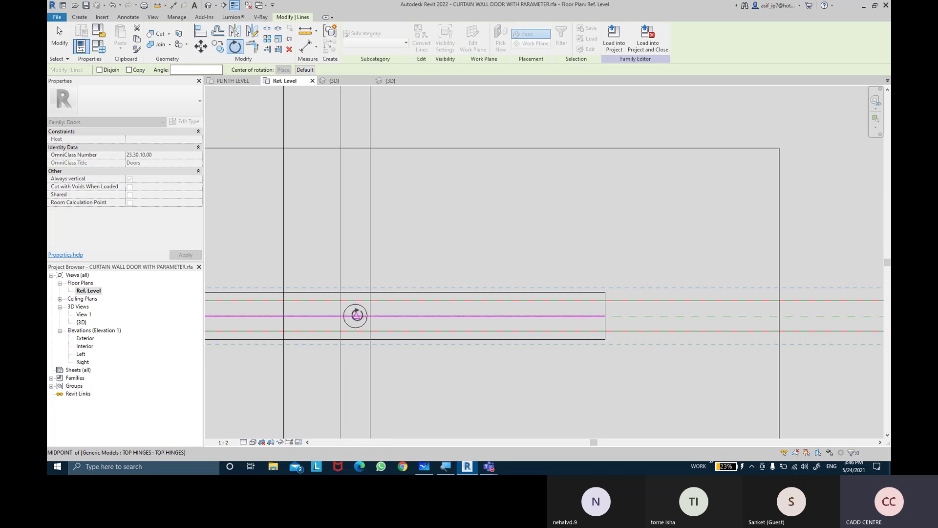
left_click(357, 315)
scroll(356, 315, "down", 3)
key("Escape")
key("Escape")
scroll(442, 270, "down", 3)
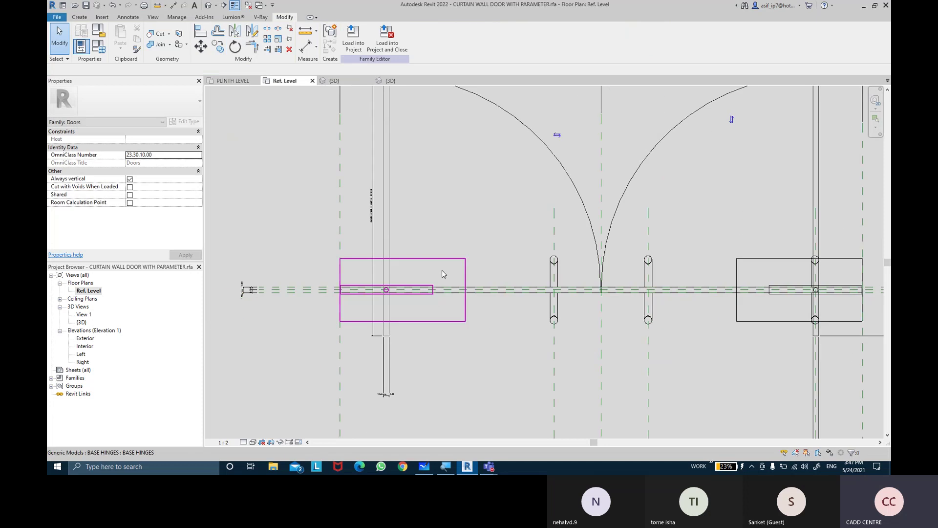
left_click(482, 296)
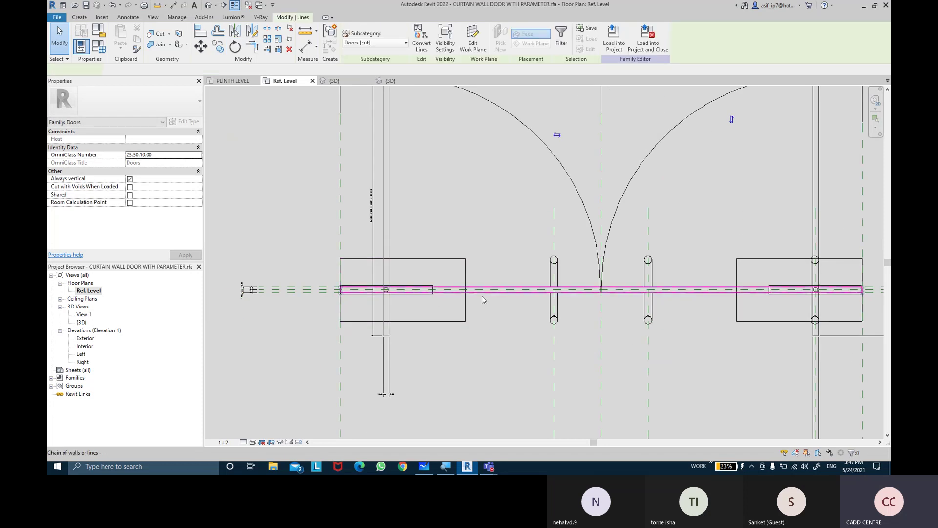
Step: Tie the four-line symbolic rectangle's visibility to the SINGLE PANEL 2D ACTION parameter
left_click(98, 54)
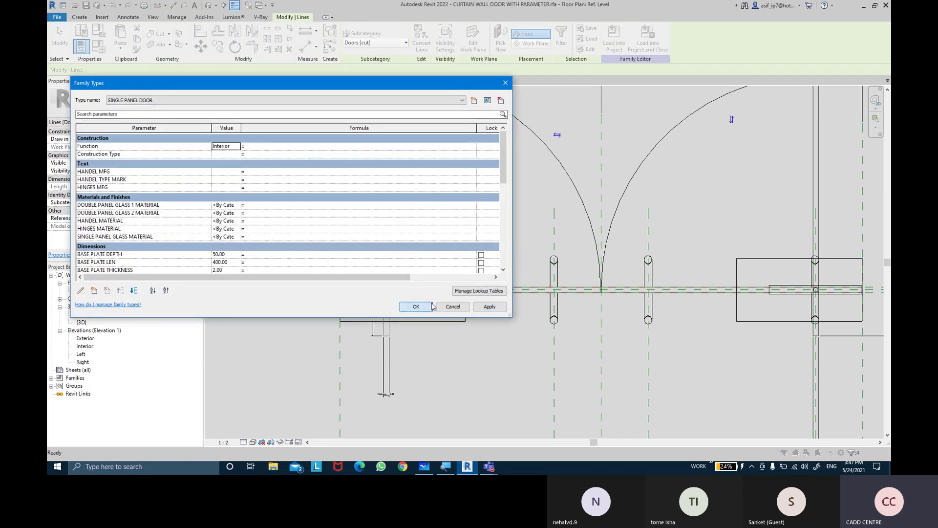
left_click(416, 306)
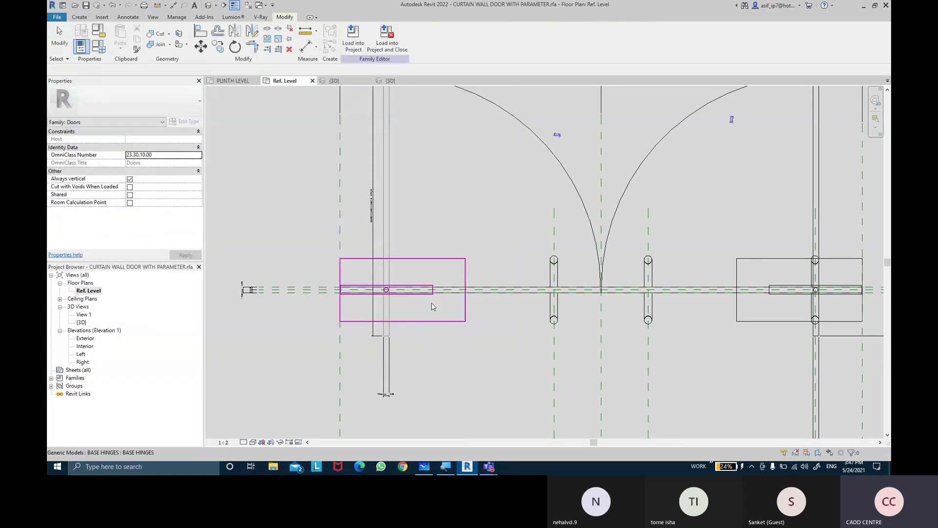
key("Tab")
left_click(520, 300)
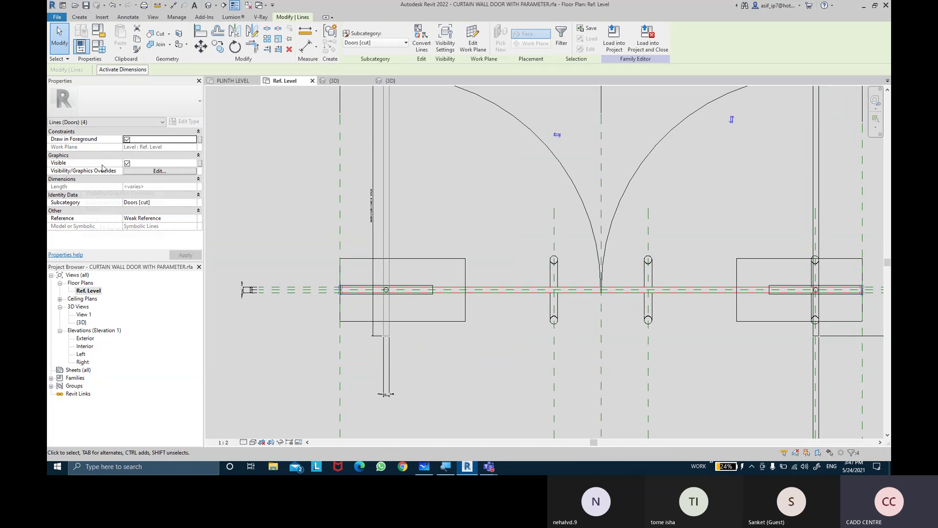
left_click(200, 164)
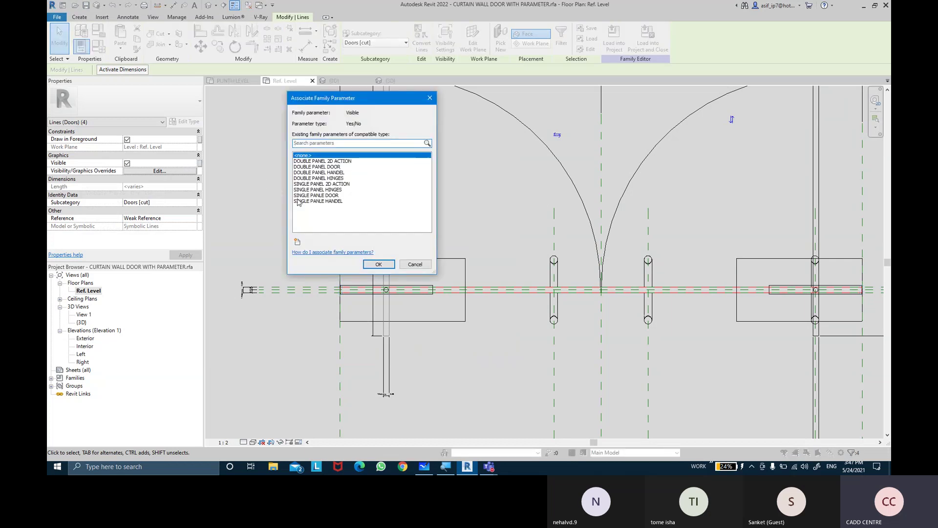
left_click(325, 185)
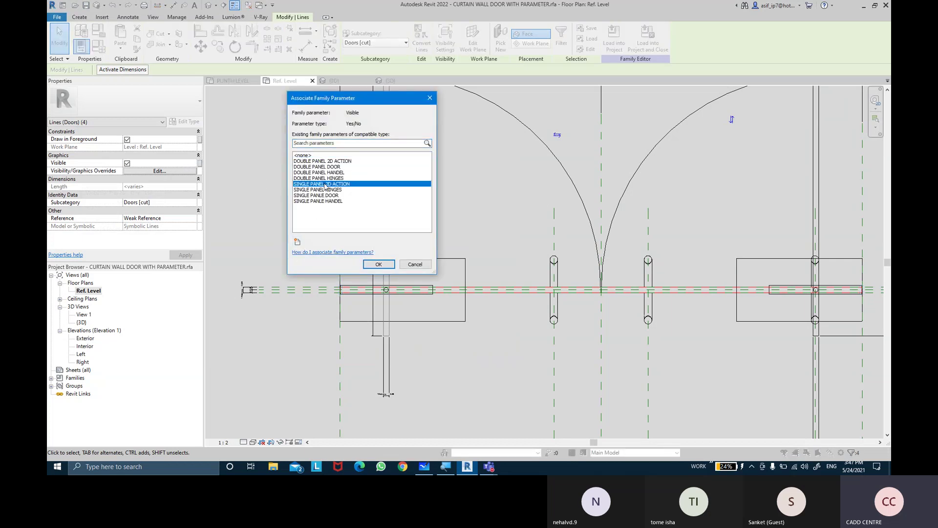
left_click(379, 265)
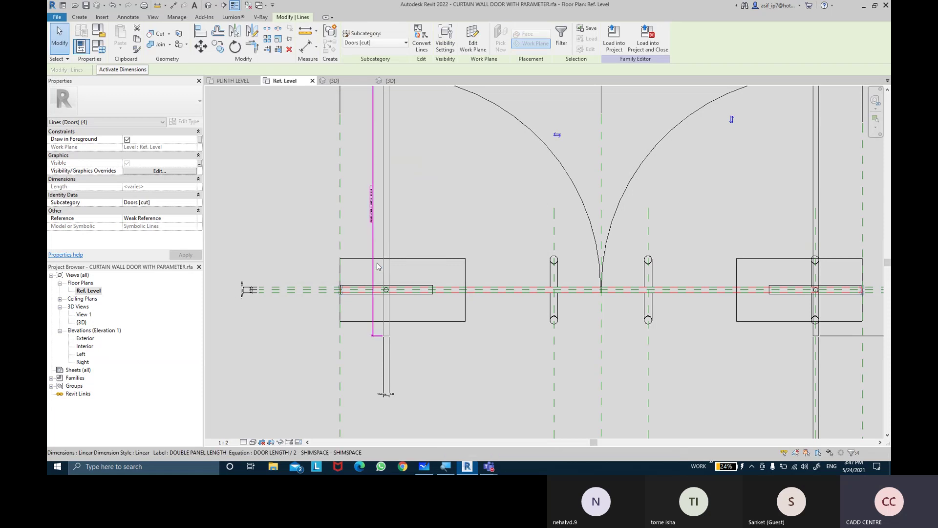
left_click(495, 338)
left_click(99, 47)
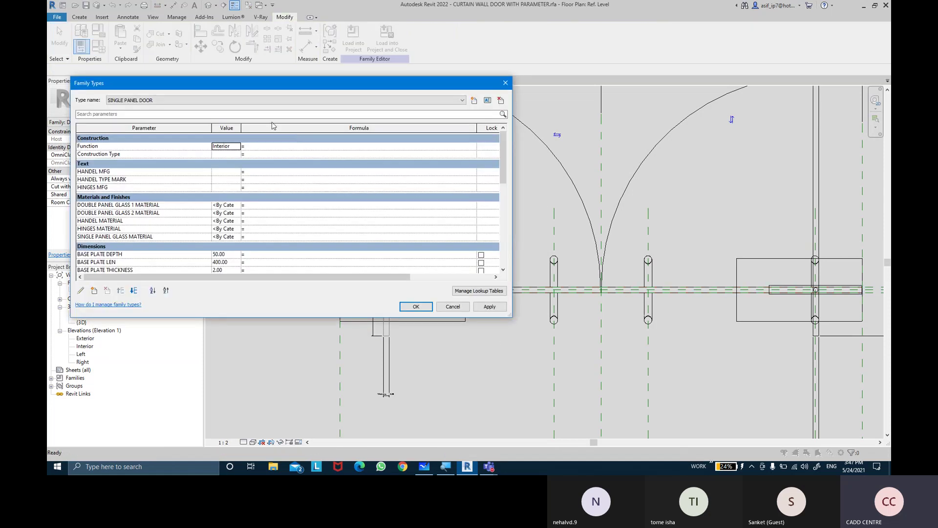
left_click(259, 100)
left_click(195, 108)
scroll(161, 220, "down", 5)
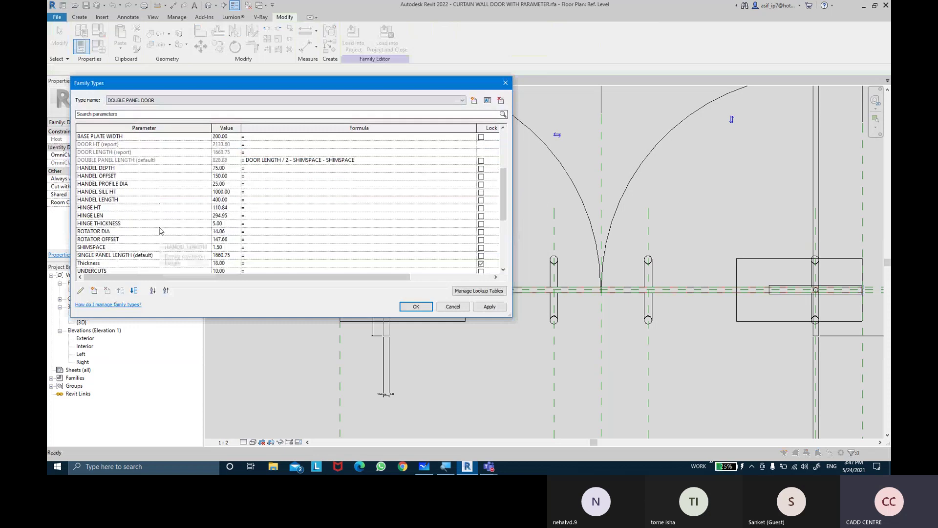
scroll(161, 230, "down", 5)
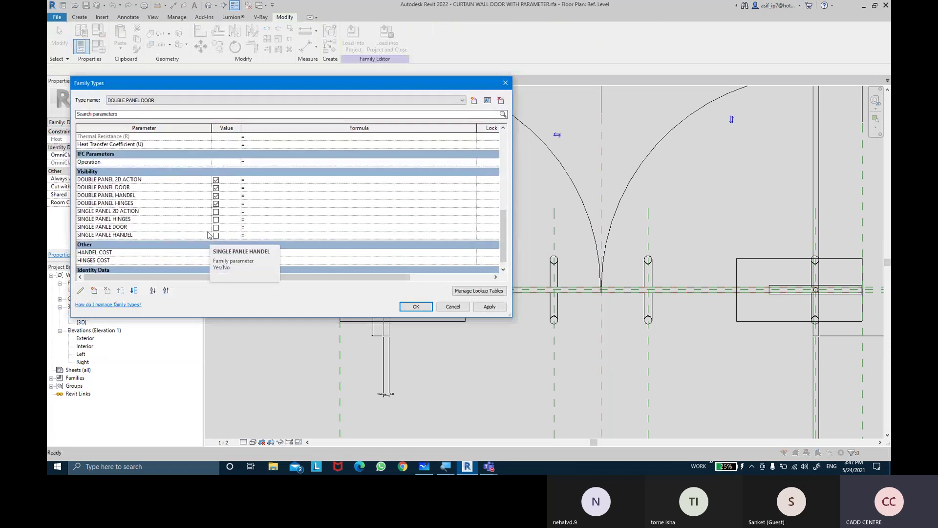
left_click(227, 100)
left_click(211, 115)
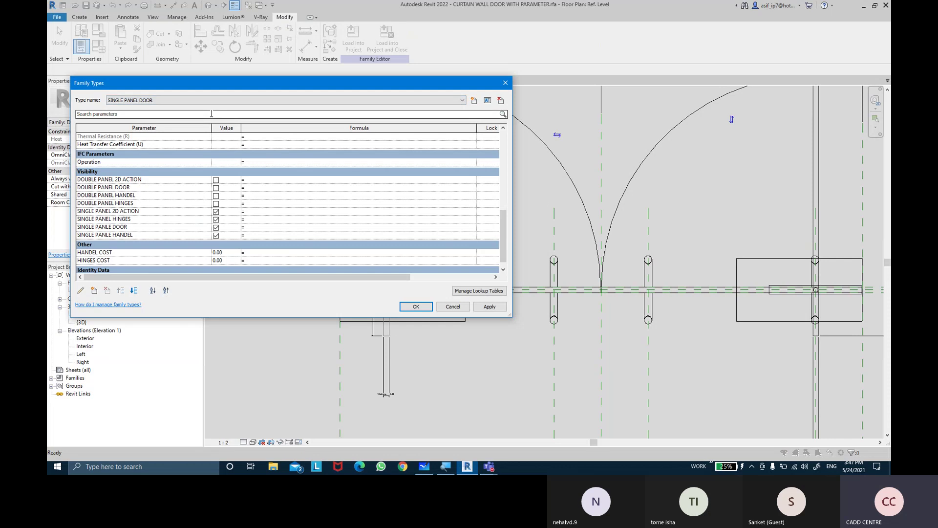
left_click(424, 307)
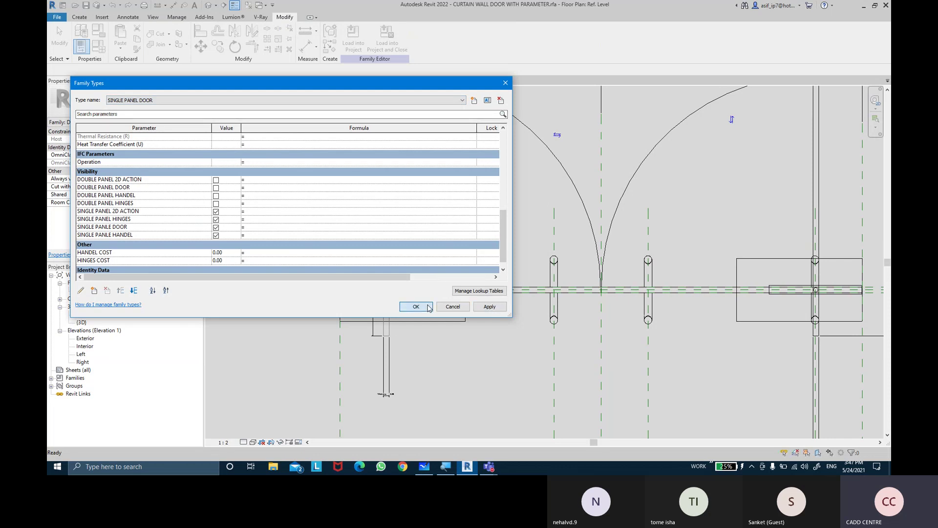
scroll(429, 308, "up", 3)
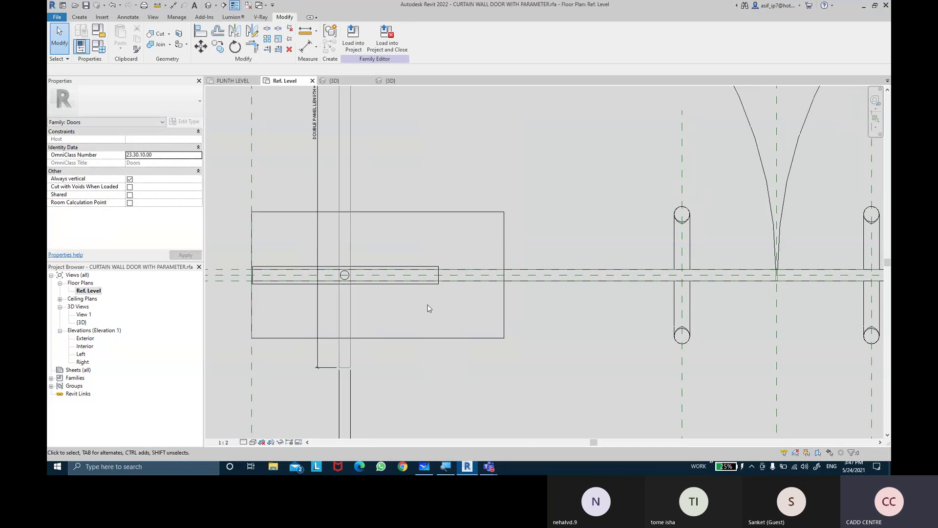
scroll(455, 286, "up", 1)
key("Tab")
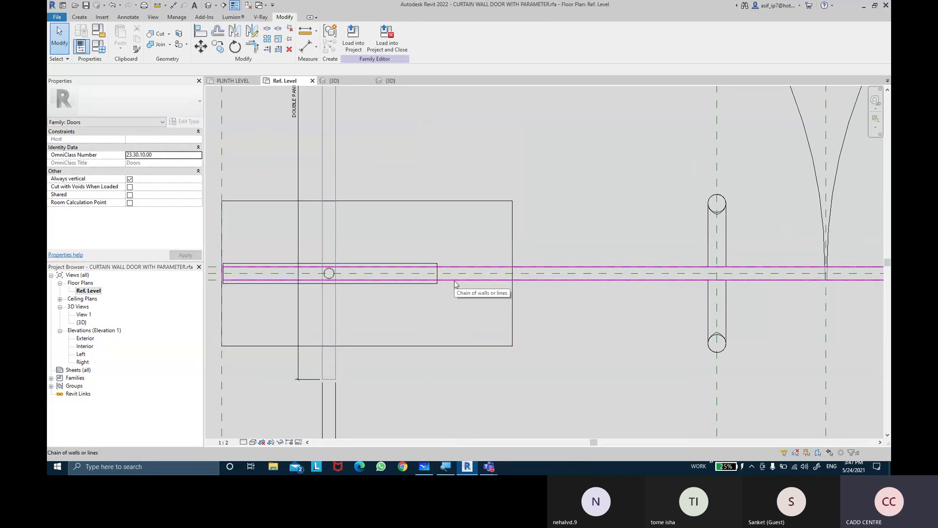
left_click(541, 287)
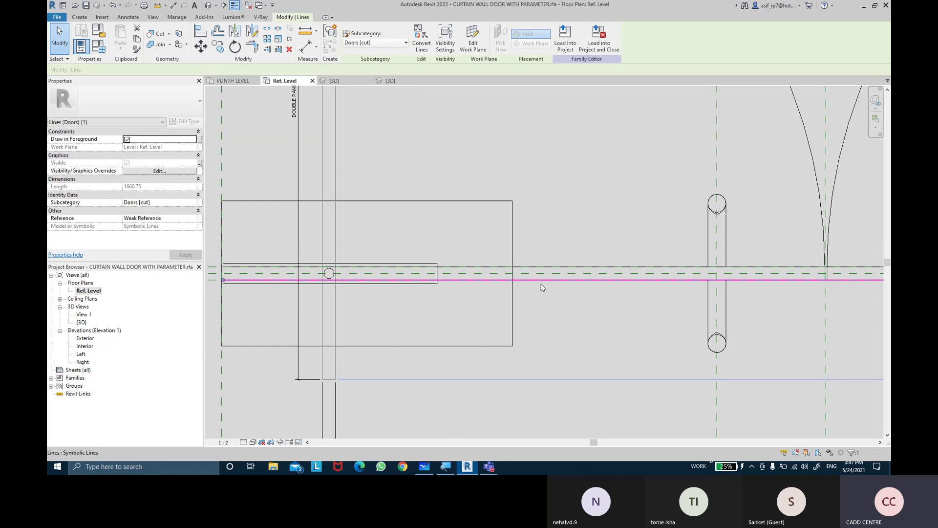
key("Escape")
key("Tab")
left_click(541, 287)
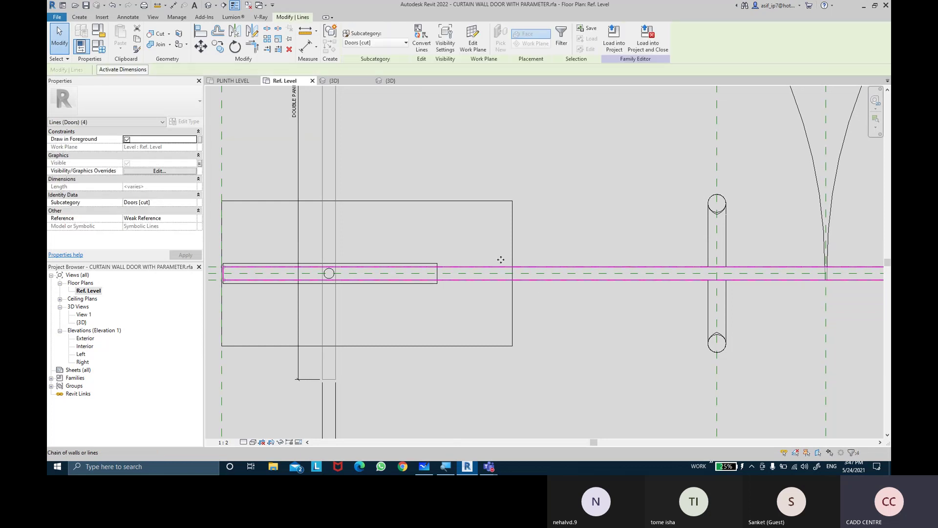
left_click(235, 46)
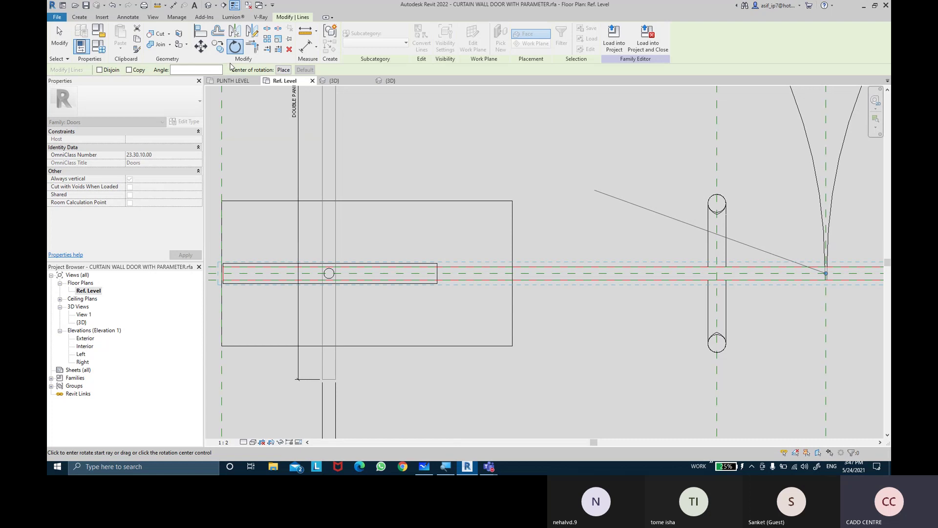
left_click(284, 69)
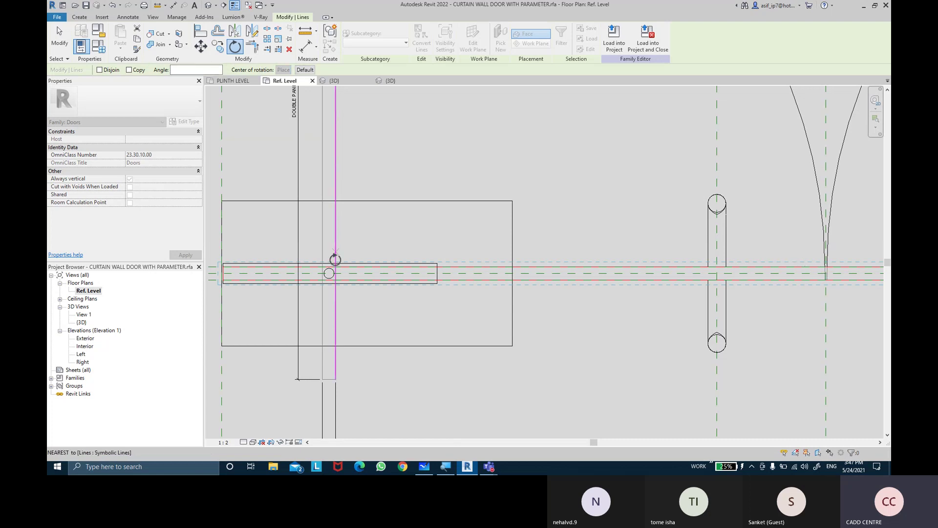
scroll(326, 273, "up", 3)
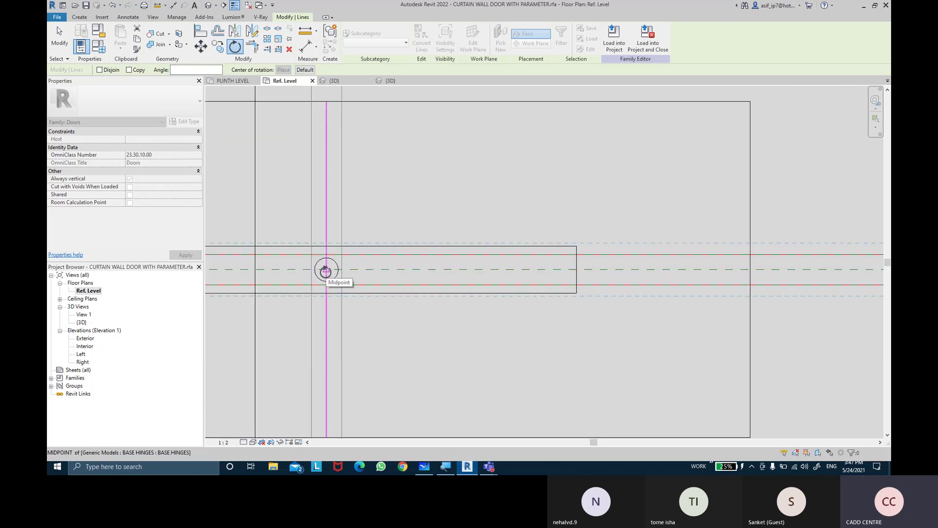
left_click(326, 269)
scroll(438, 273, "down", 2)
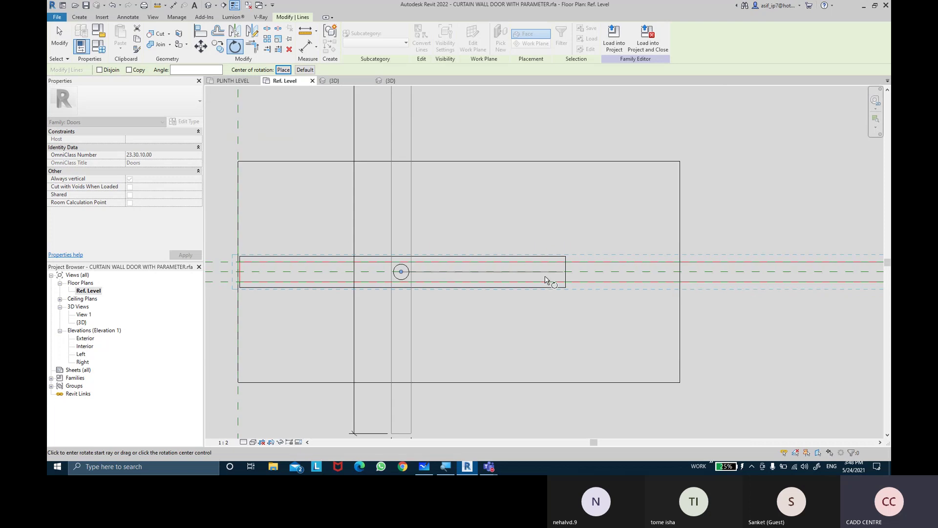
scroll(488, 273, "down", 1)
left_click(600, 274)
left_click(535, 165)
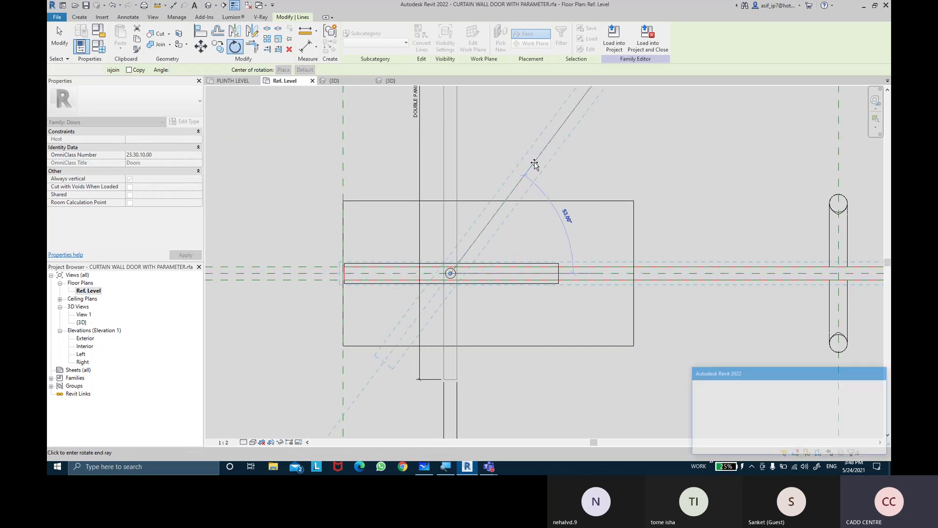
scroll(489, 343, "down", 2)
scroll(537, 343, "down", 1)
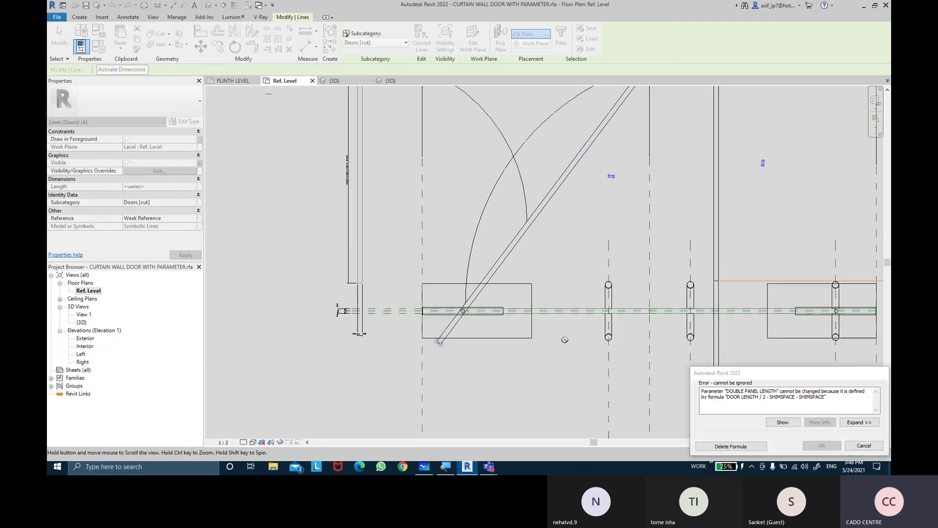
scroll(567, 279, "down", 2)
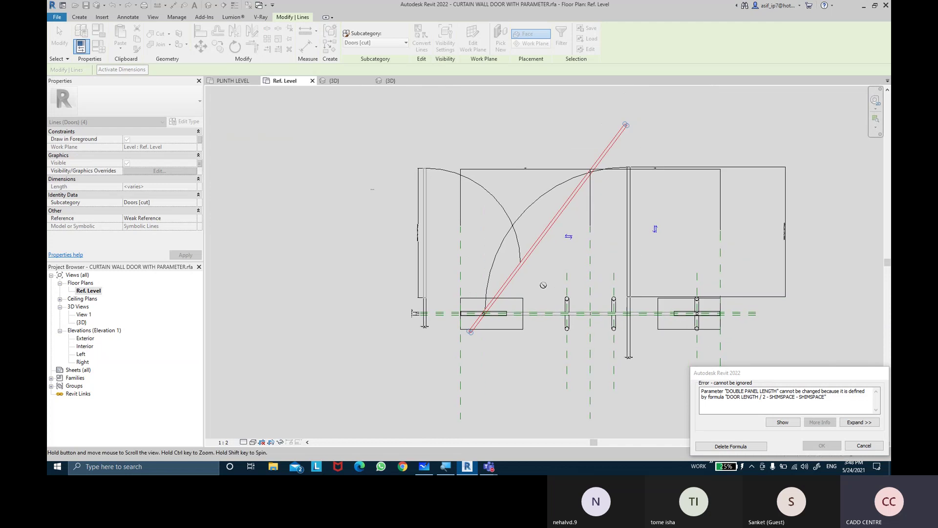
scroll(542, 289, "down", 1)
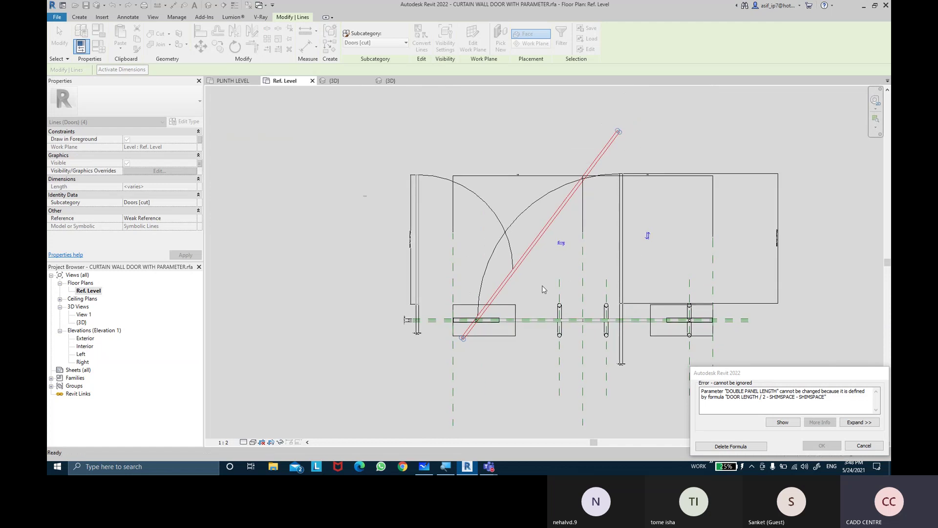
key("Escape")
scroll(544, 291, "up", 4)
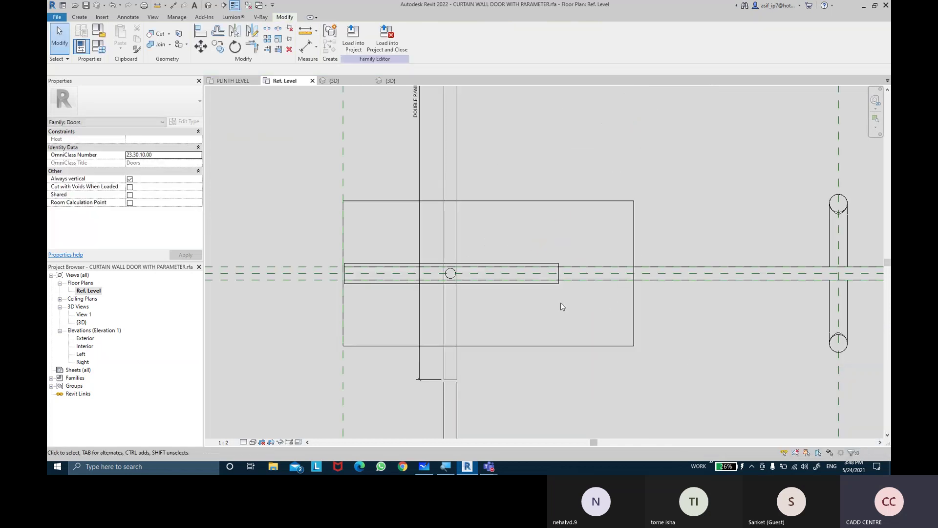
scroll(534, 280, "down", 1)
scroll(534, 279, "down", 1)
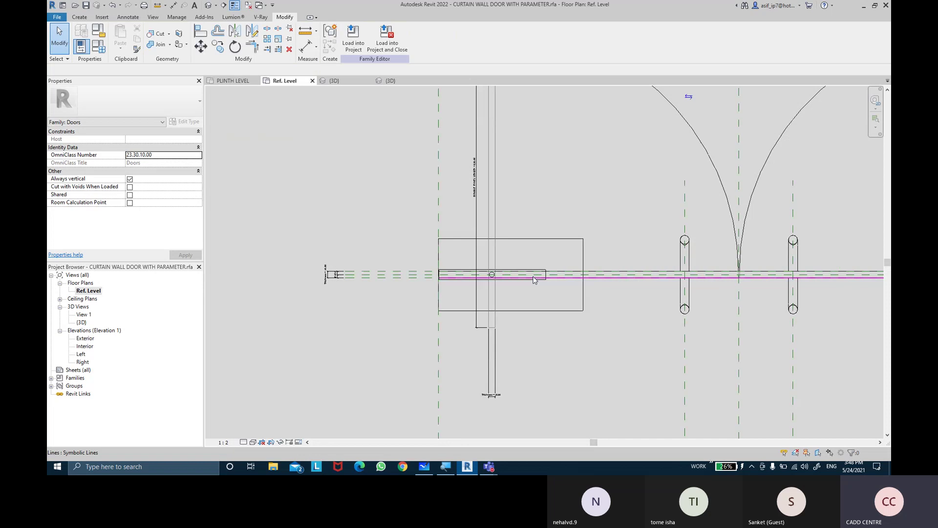
key("Tab")
left_click(534, 280)
scroll(538, 283, "down", 1)
scroll(562, 303, "down", 3)
scroll(688, 272, "up", 2)
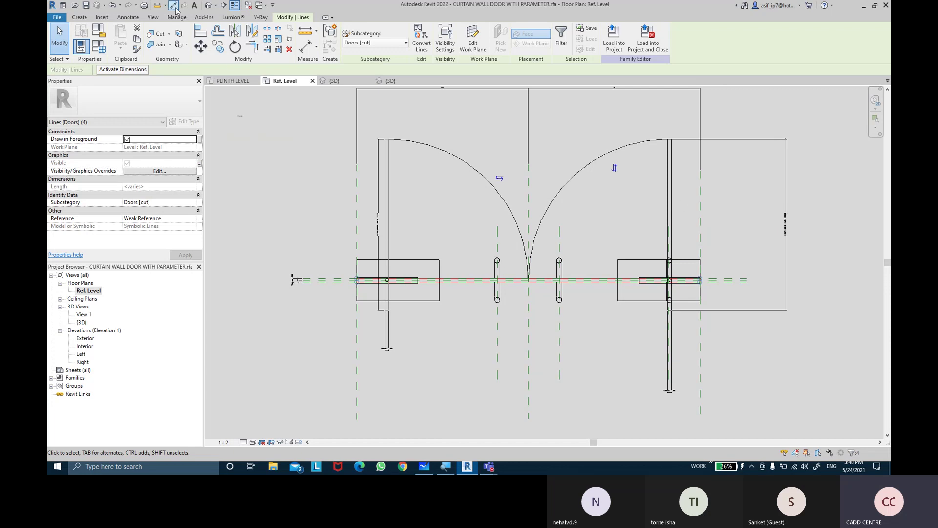
left_click(201, 47)
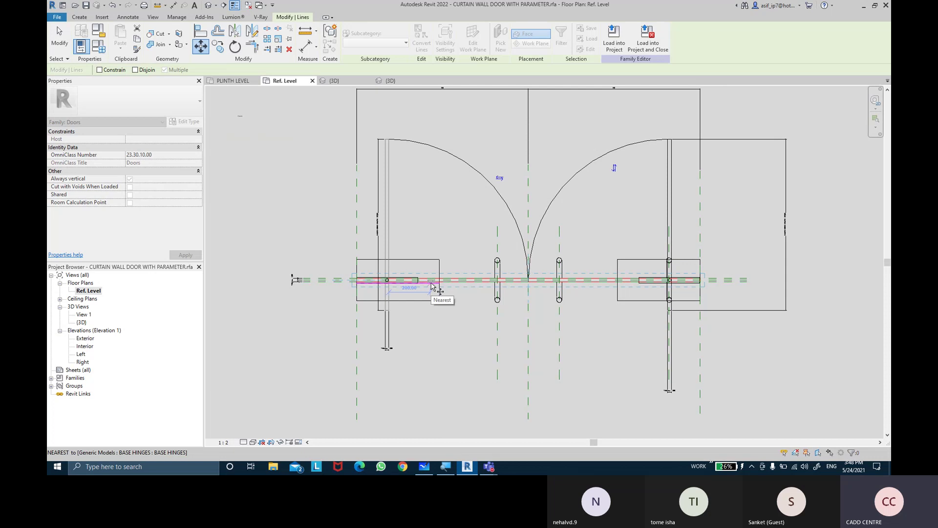
left_click(461, 280)
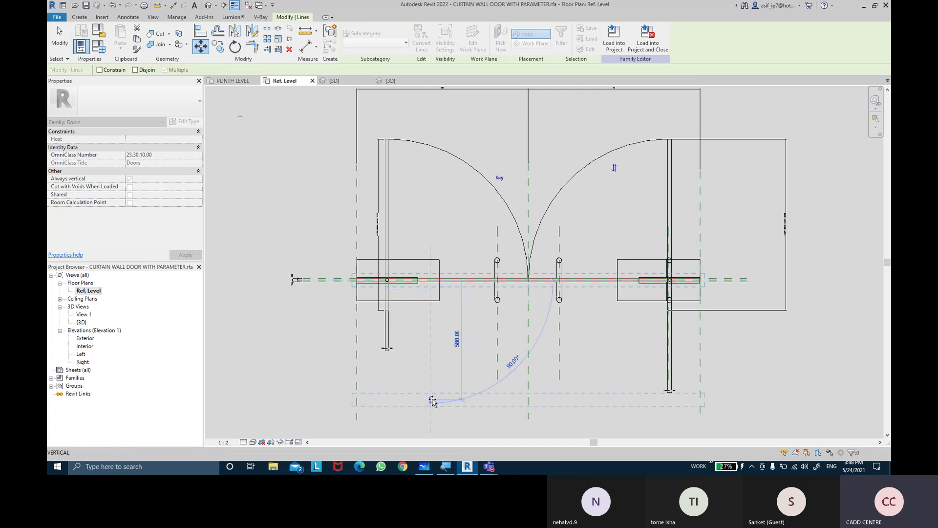
middle_click_drag(432, 401, 425, 291)
left_click(428, 353)
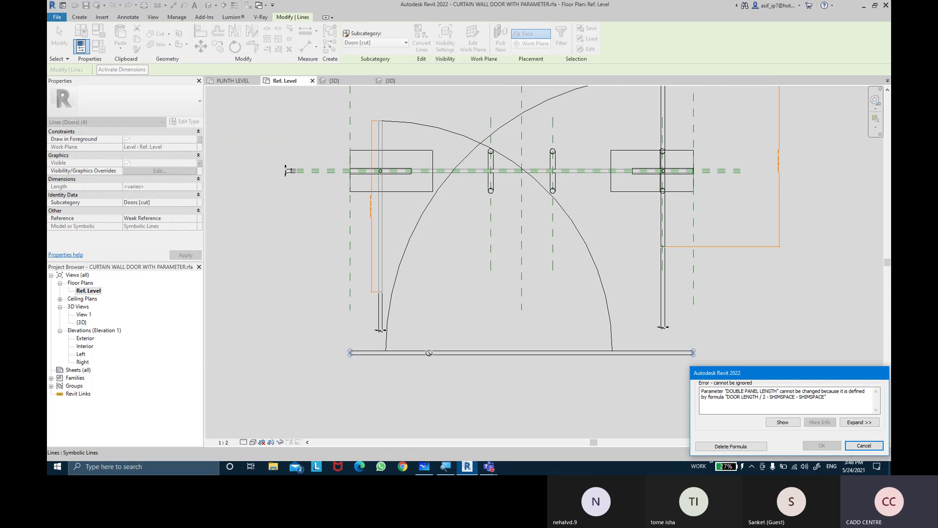
key("Escape")
key("Escape")
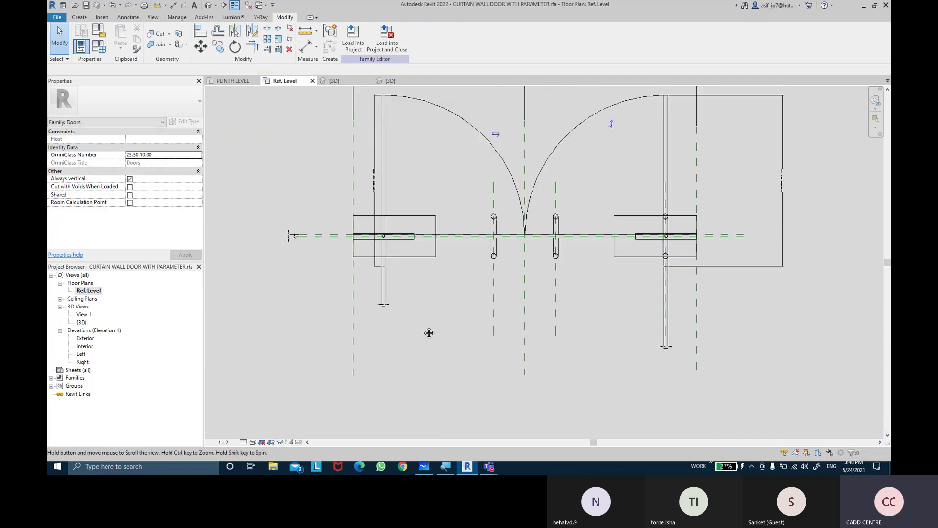
scroll(438, 262, "up", 2)
key("Tab")
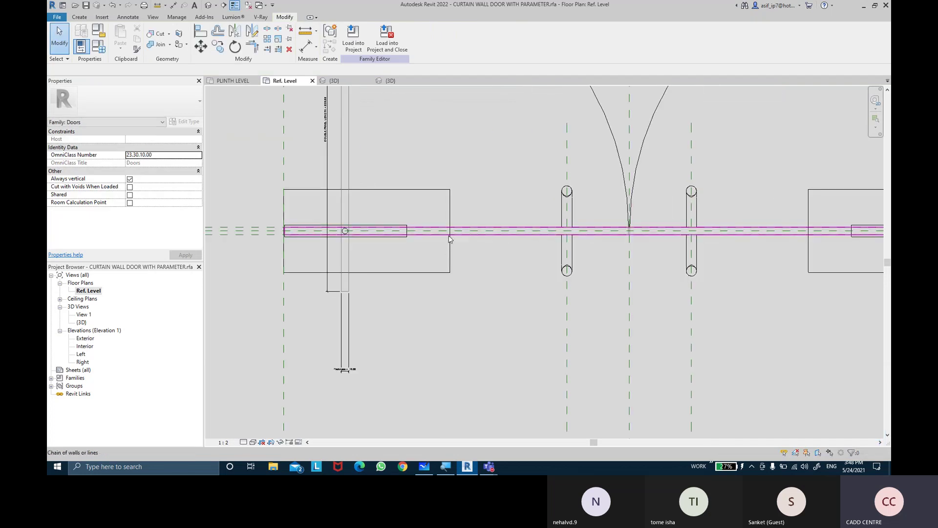
left_click(450, 239)
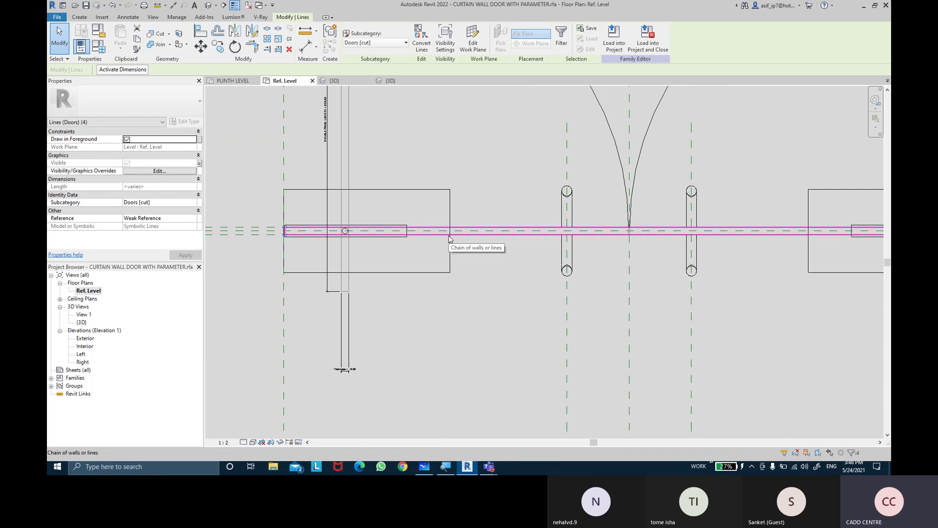
key("Escape")
middle_click_drag(502, 308, 502, 350)
scroll(502, 350, "down", 2)
middle_click_drag(515, 262, 439, 254)
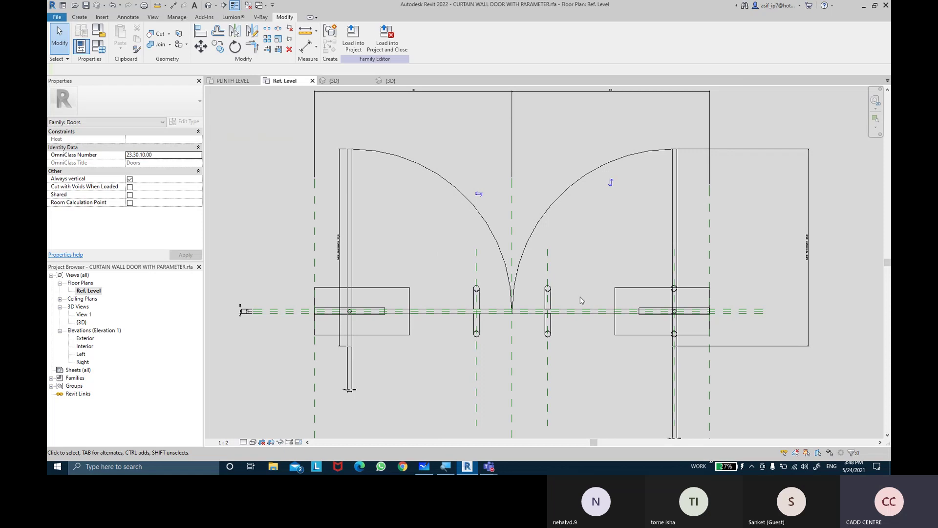
mouse_move(582, 301)
middle_mouse_down()
mouse_move(550, 284)
mouse_move(549, 252)
middle_mouse_up()
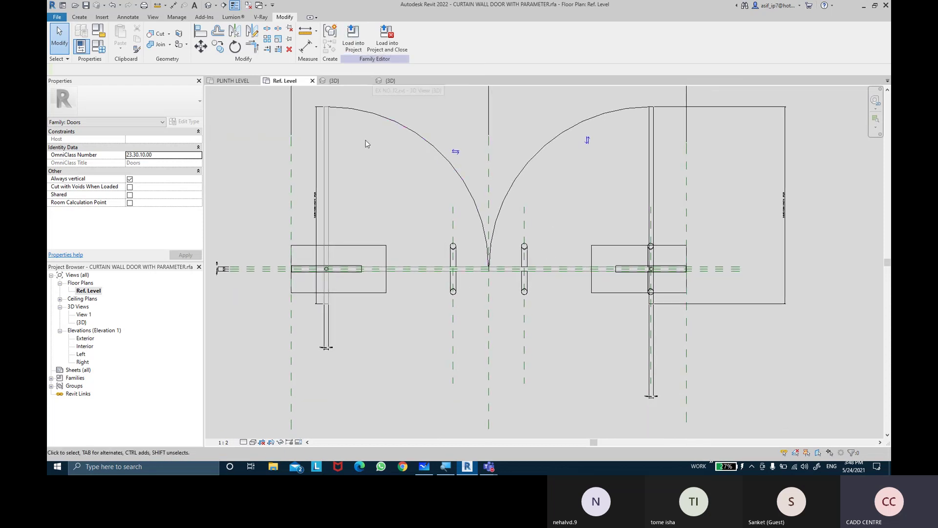
scroll(367, 139, "up", 1)
scroll(360, 167, "up", 1)
left_click_drag(357, 166, 291, 105)
Step: Group the right door panel, swing arc and vertical swing lines as model group Group 1
middle_click_drag(820, 163, 773, 201)
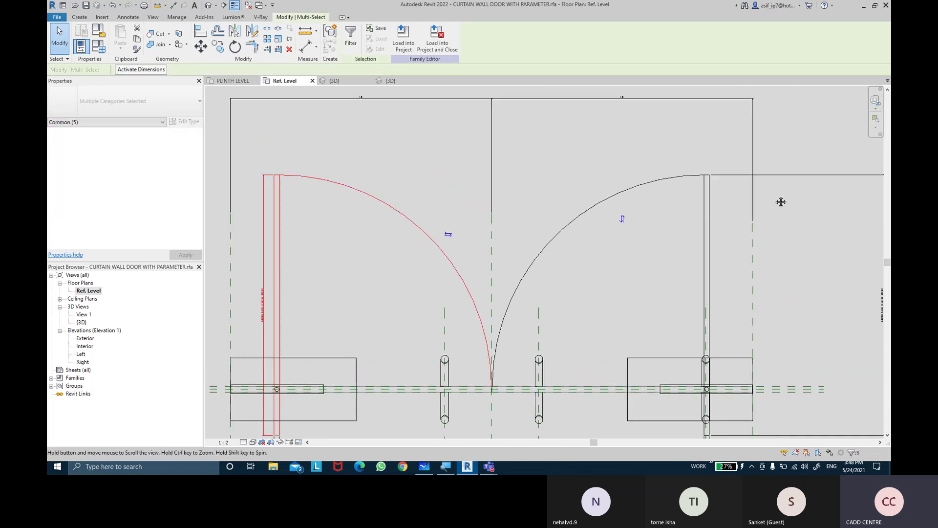
left_click_drag(721, 197, 682, 153)
scroll(655, 210, "down", 2)
scroll(441, 295, "down", 1)
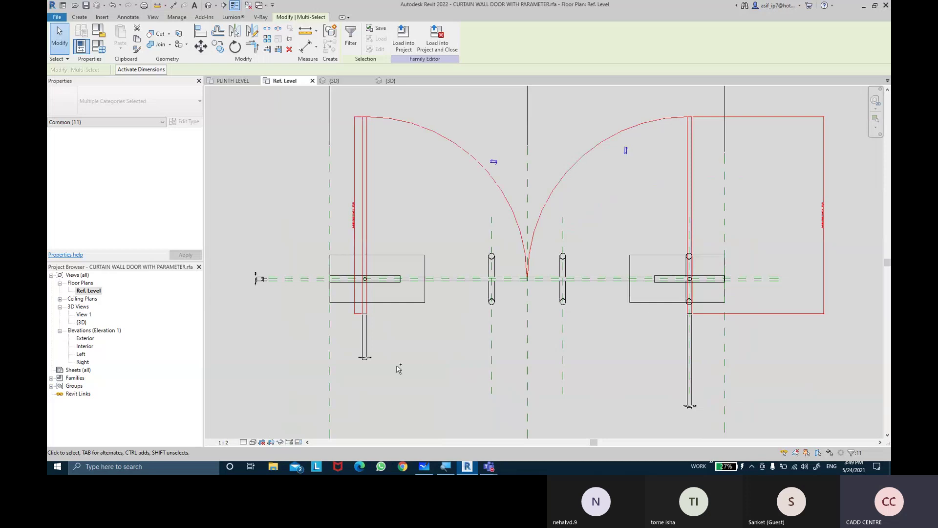
left_click(365, 337, "ctrl")
left_click(689, 362, "ctrl")
middle_click_drag(618, 308, 624, 329)
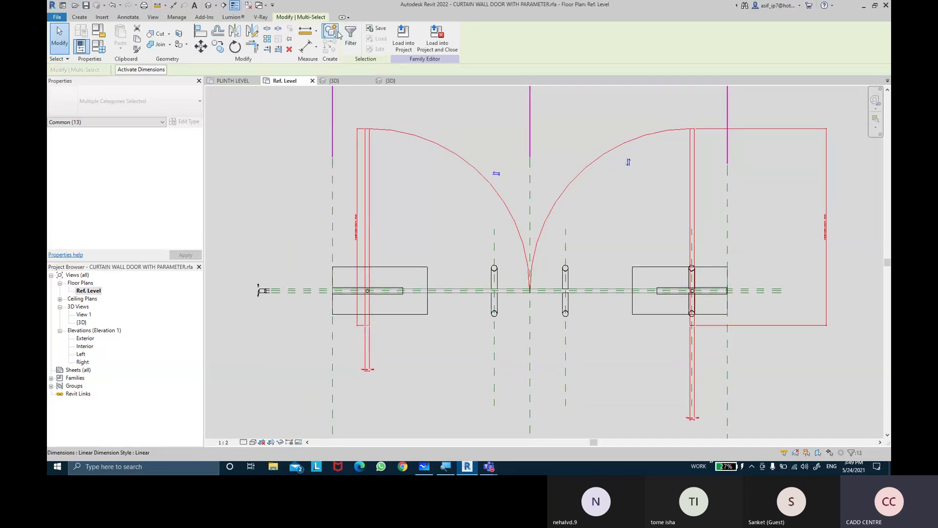
key("ctrl+g")
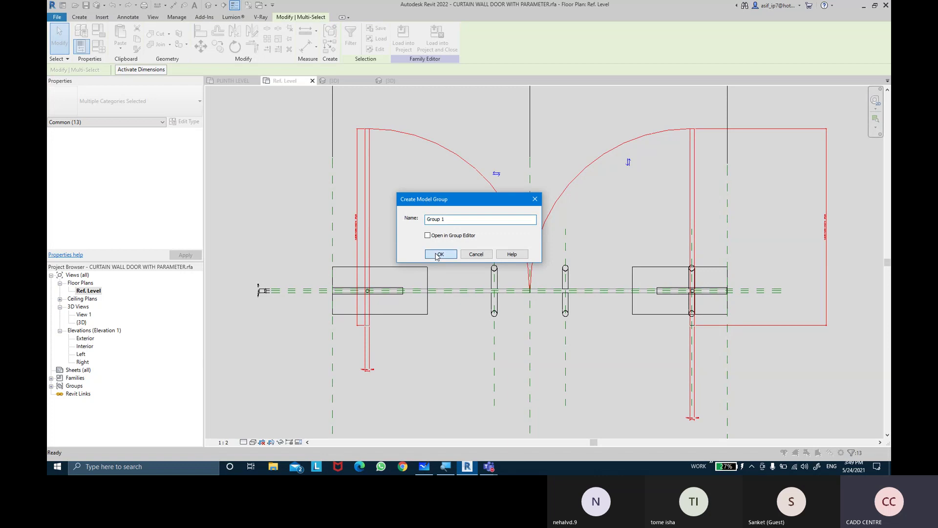
left_click(437, 255)
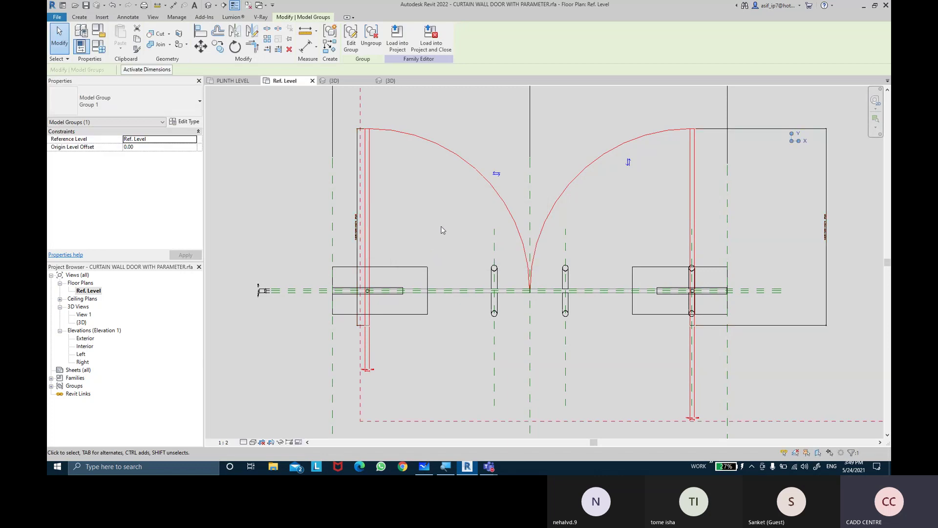
Step: Try moving Group 1 up and right, then cancel the error to keep it in place
left_click(442, 229)
middle_click_drag(461, 190, 454, 262)
left_click(453, 229)
scroll(453, 228, "down", 1)
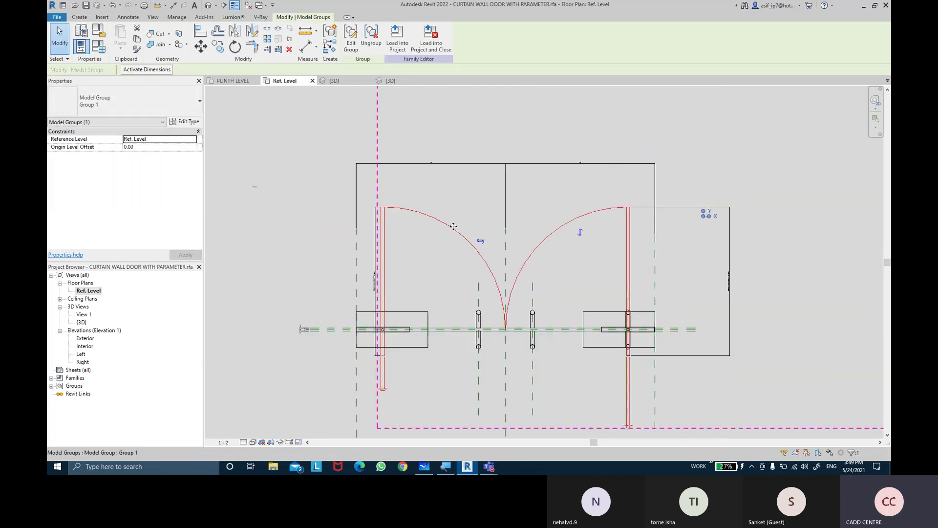
left_click_drag(638, 206, 822, 186)
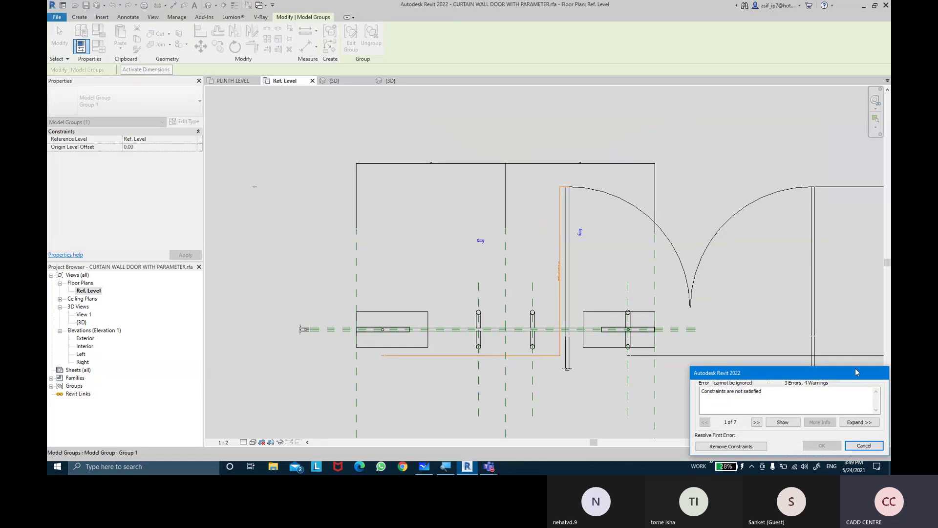
left_click(864, 445)
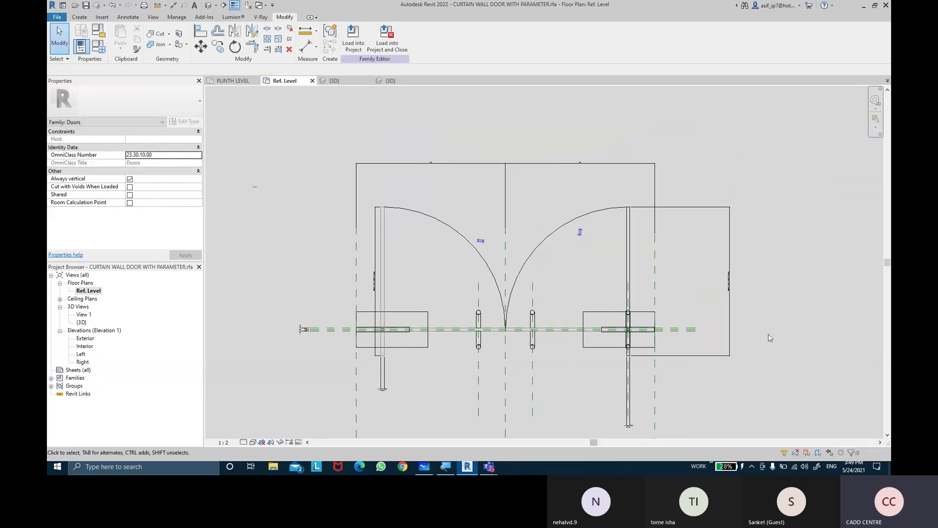
left_click(80, 17)
Step: Draw a symbolic line along the glass edge from the hinge end to the far endpoint
left_click(128, 17)
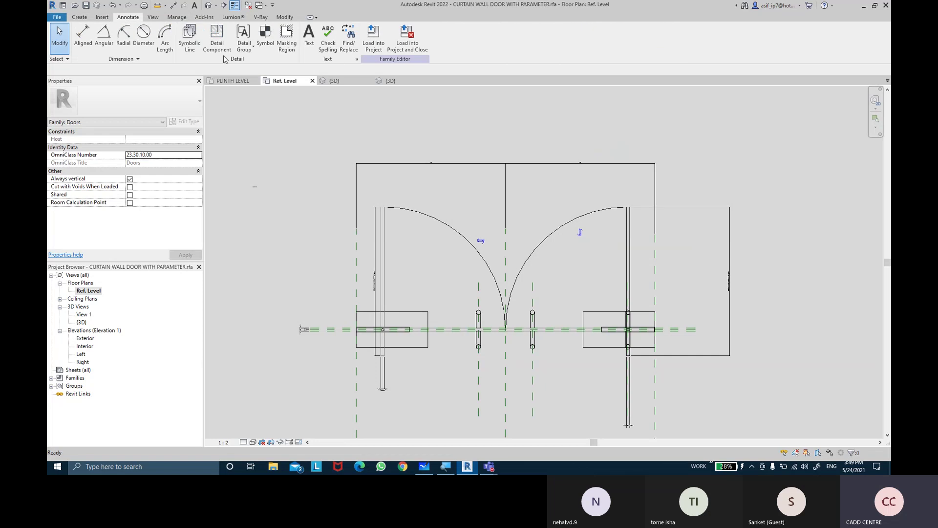
left_click(197, 48)
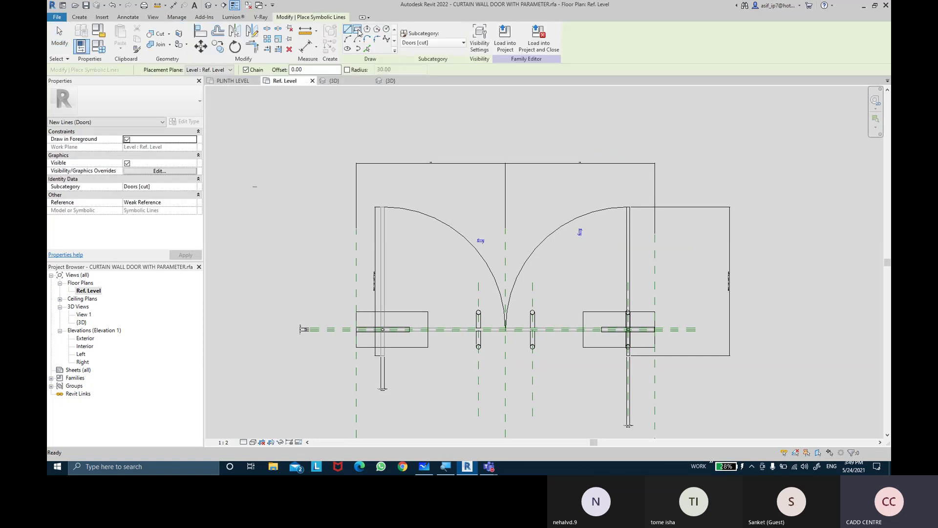
scroll(391, 355, "up", 2)
scroll(352, 298, "up", 2)
scroll(295, 293, "up", 2)
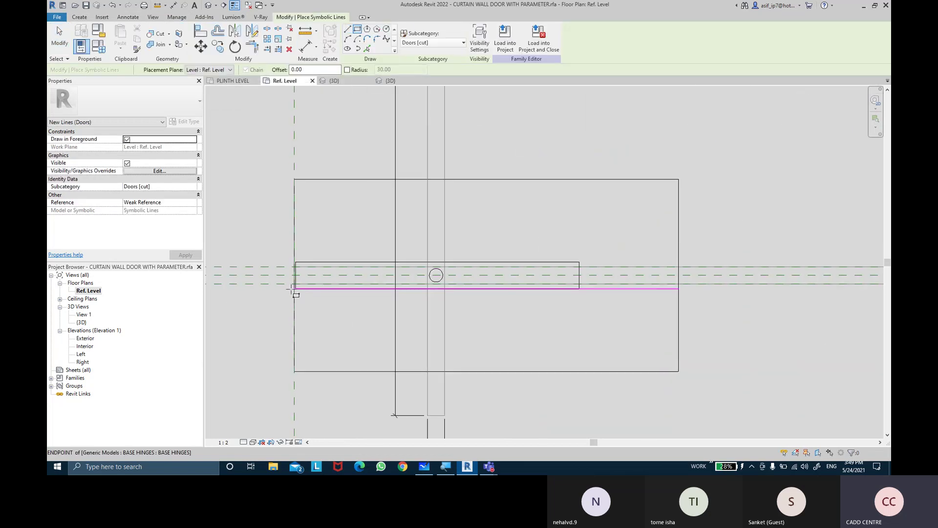
scroll(303, 264, "up", 2)
left_click(299, 251)
scroll(460, 266, "down", 2)
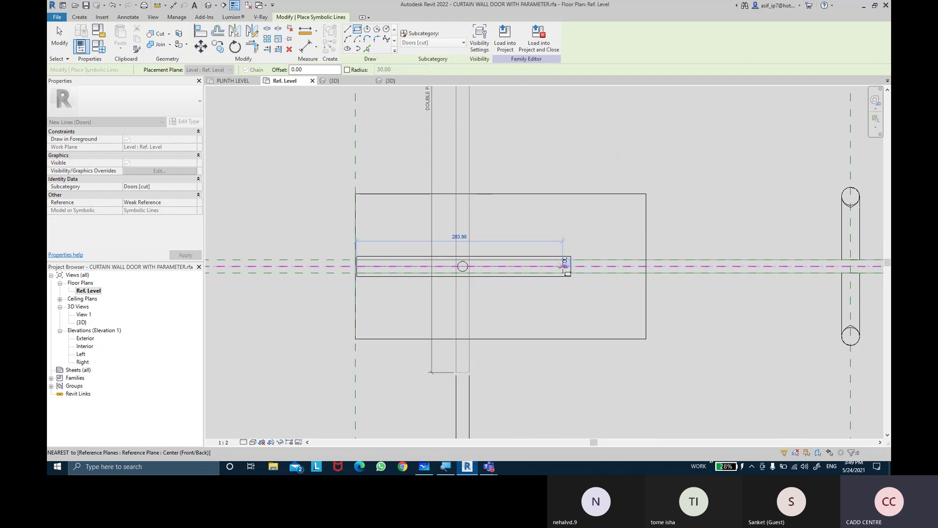
scroll(636, 245, "up", 1)
scroll(481, 251, "up", 1)
scroll(391, 251, "down", 1)
scroll(304, 252, "up", 1)
scroll(597, 252, "up", 2)
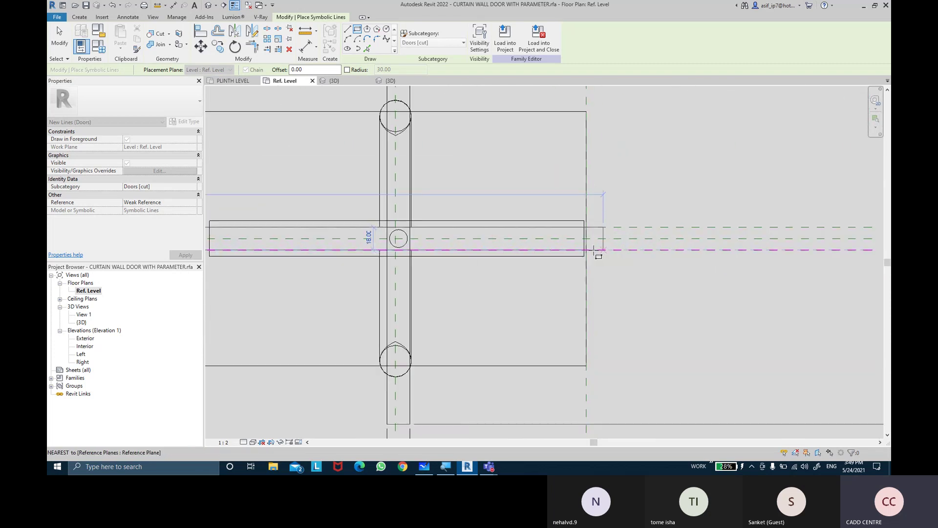
scroll(580, 253, "up", 2)
scroll(575, 249, "up", 1)
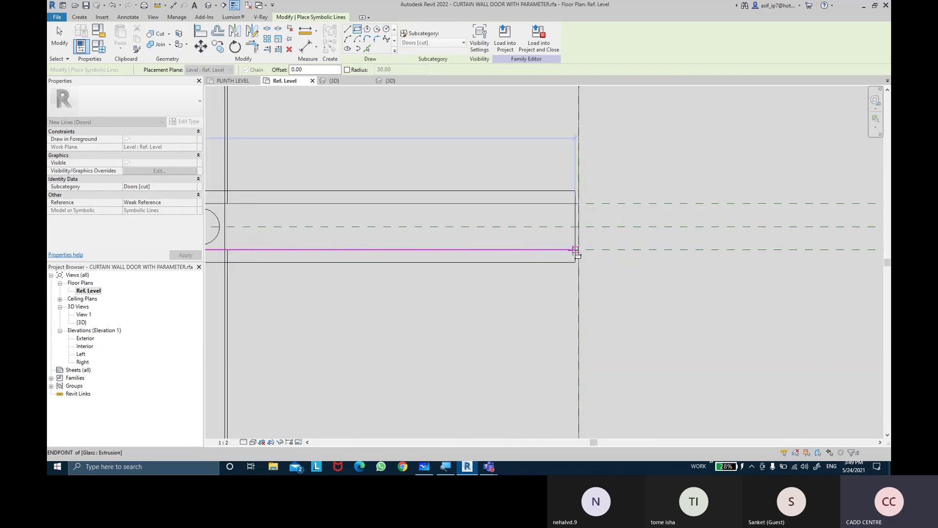
left_click(575, 250)
scroll(518, 288, "down", 1)
key("Escape")
key("Escape")
Step: Select the four chained symbolic lines of the panel rectangle
scroll(508, 254, "down", 1)
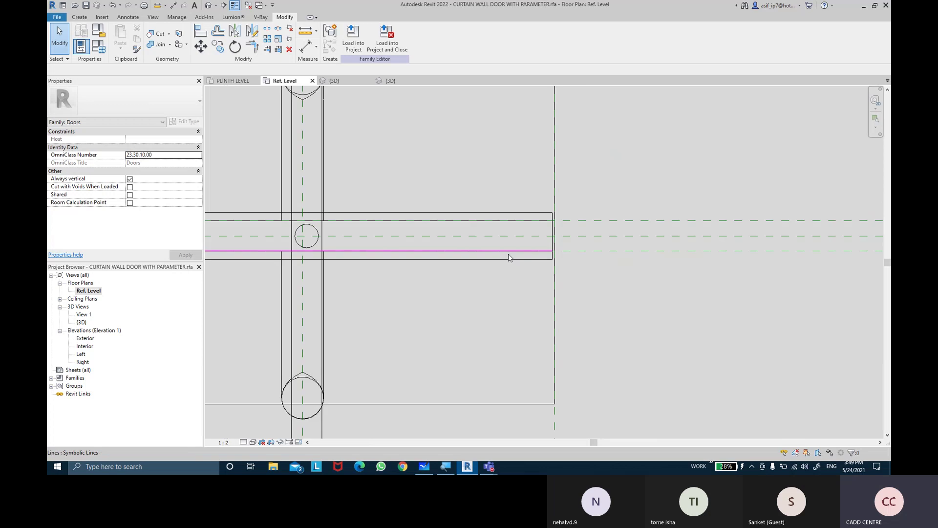
scroll(292, 333, "down", 2)
scroll(489, 266, "down", 2)
scroll(764, 289, "up", 2)
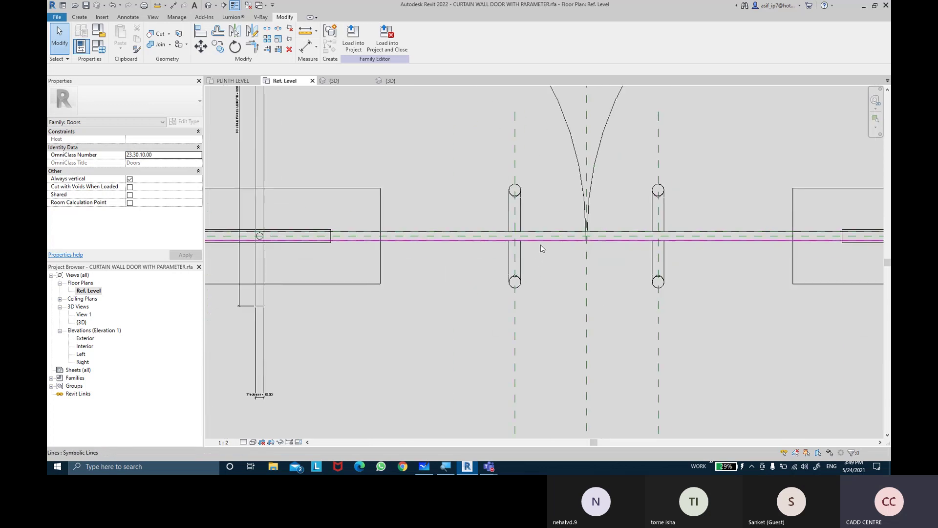
key("Tab")
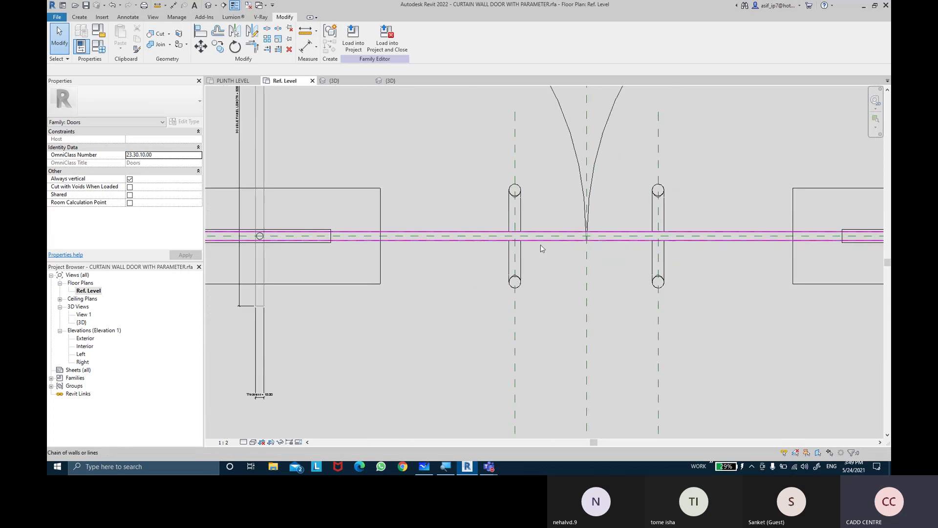
left_click(540, 245)
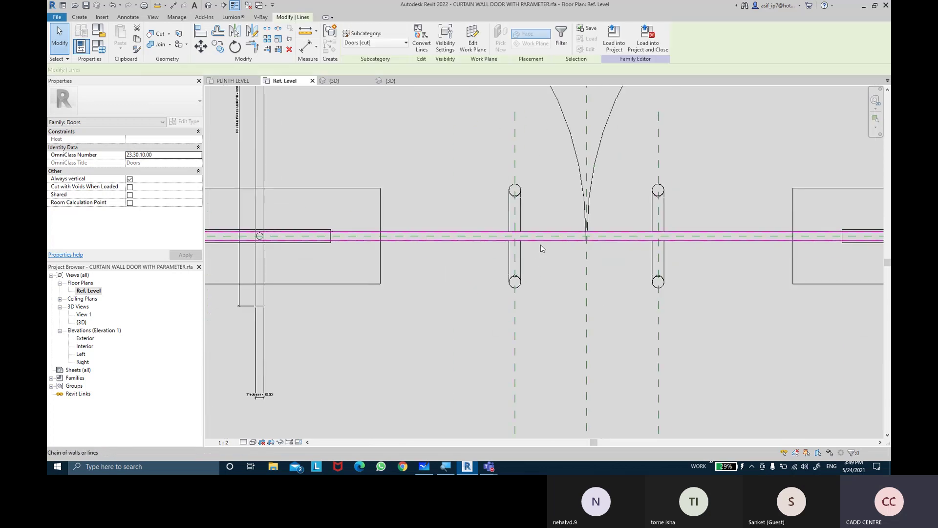
Step: Start rotating the panel lines about the left hinge, with a start ray along the wall
left_click(234, 47)
left_click(282, 69)
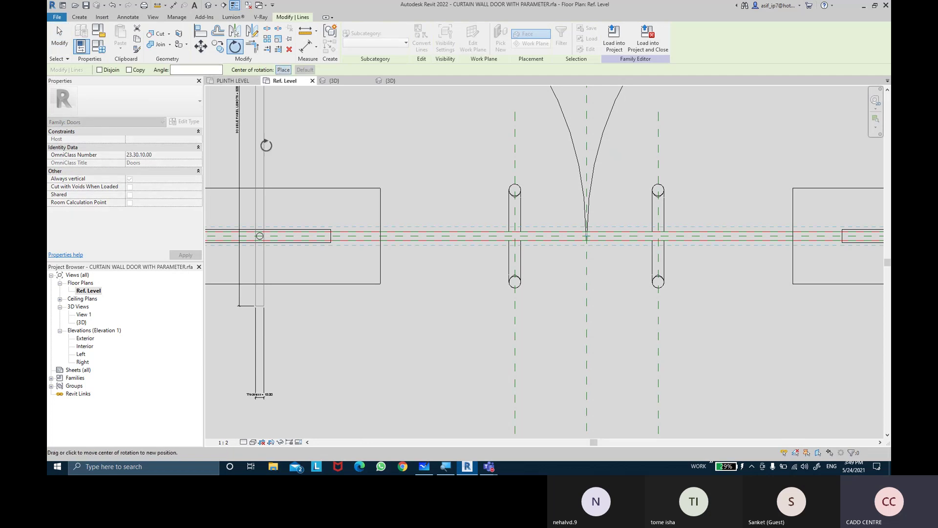
scroll(257, 239, "up", 3)
scroll(264, 257, "up", 3)
scroll(266, 263, "up", 2)
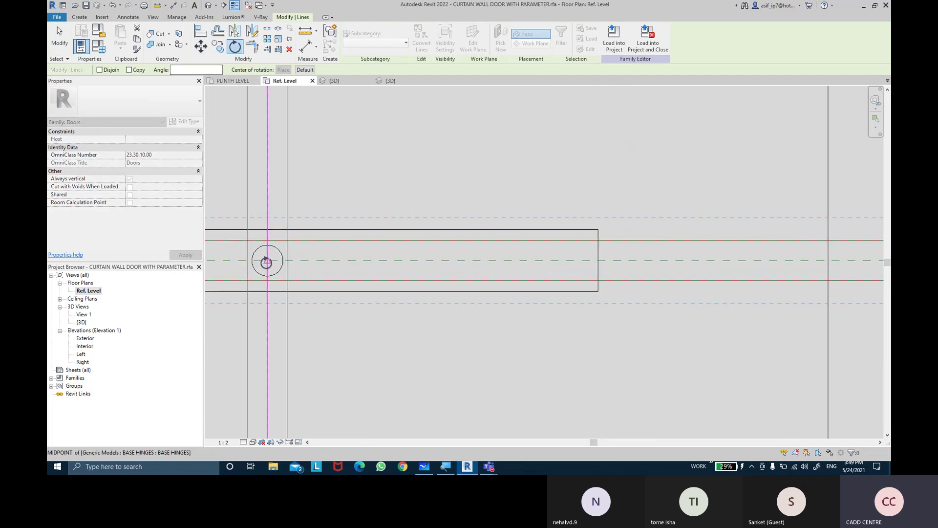
left_click(267, 262)
left_click(376, 267)
Step: Swing the lines 90° so the leaf stands open, then clear the selection
scroll(367, 193, "down", 2)
scroll(391, 188, "down", 2)
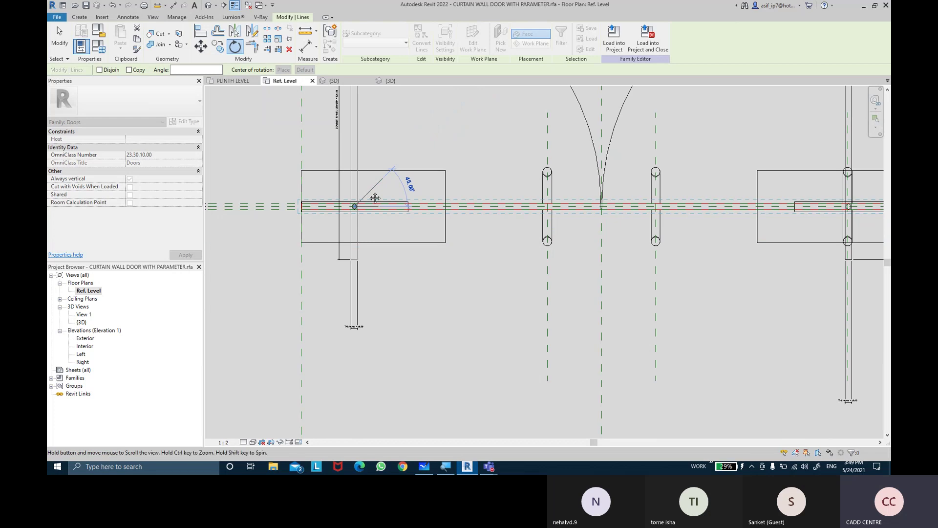
scroll(399, 181, "down", 1)
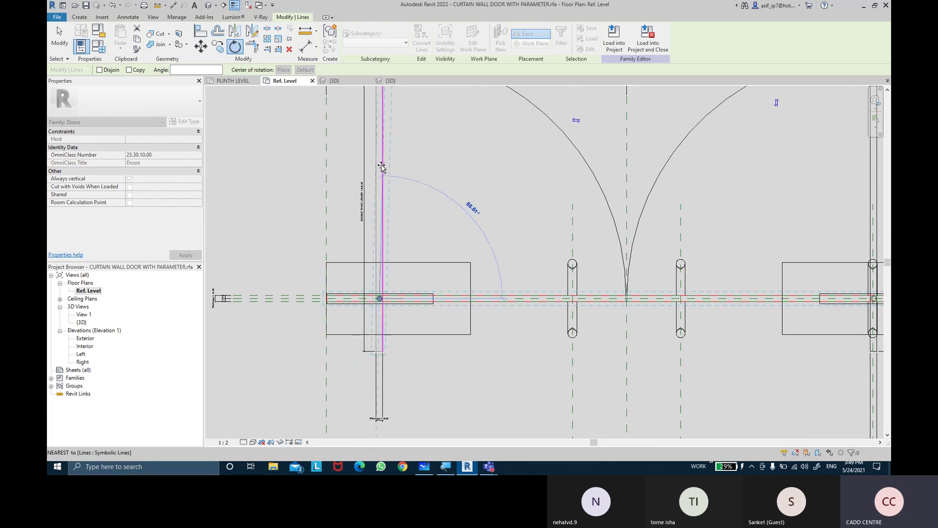
scroll(386, 171, "up", 1)
scroll(382, 173, "up", 1)
scroll(381, 175, "up", 1)
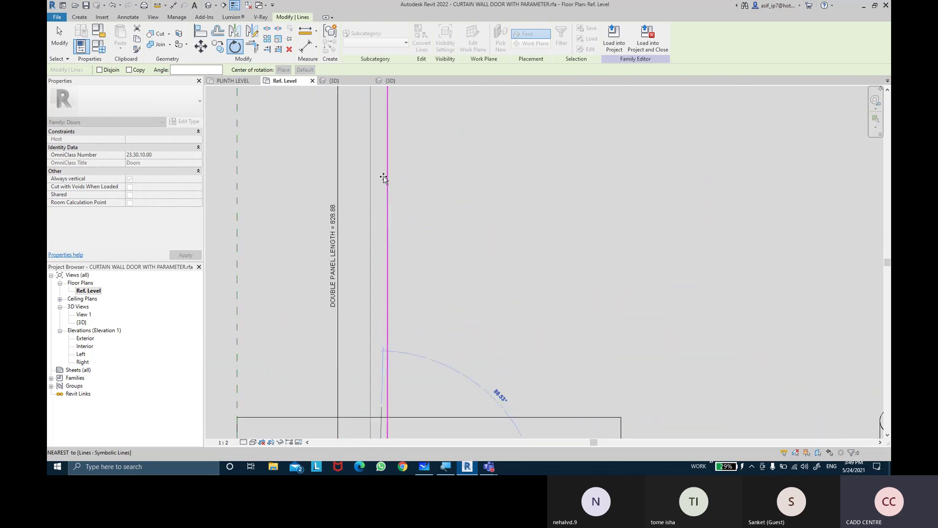
left_click(381, 179)
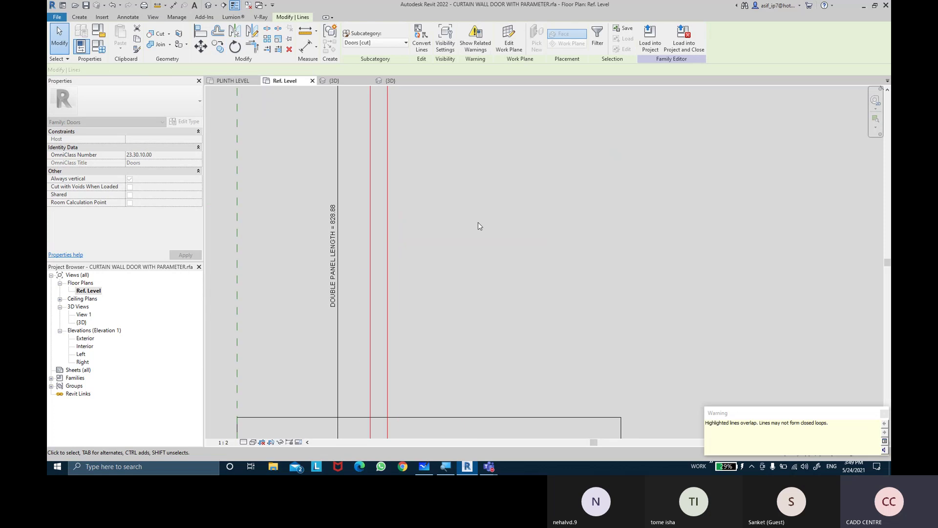
scroll(489, 230, "down", 2)
scroll(537, 254, "down", 2)
middle_click_drag(544, 260, 530, 313)
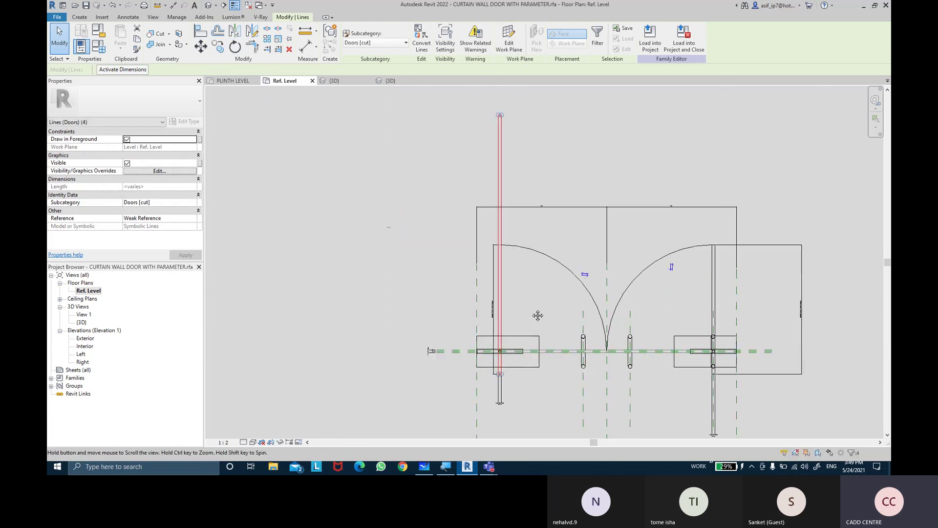
left_click(539, 181)
middle_click_drag(539, 180, 530, 178)
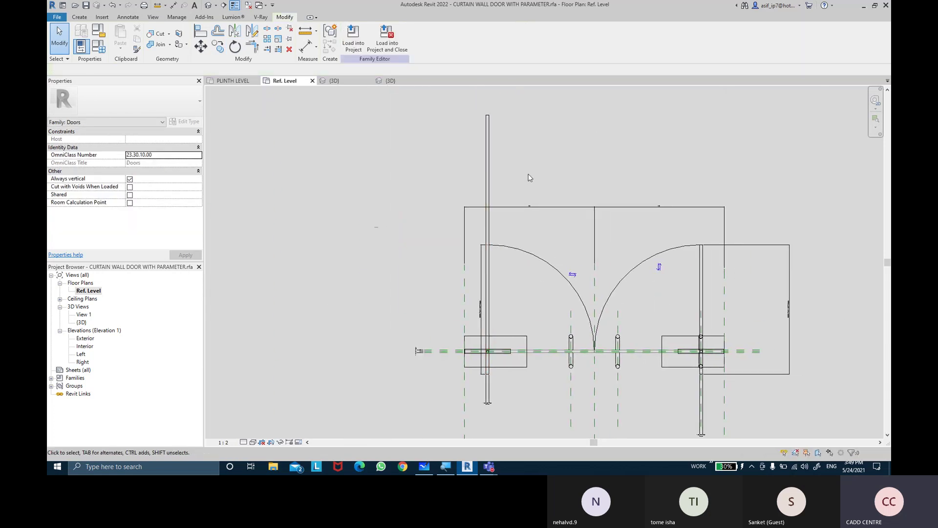
scroll(506, 157, "up", 1)
scroll(503, 186, "up", 2)
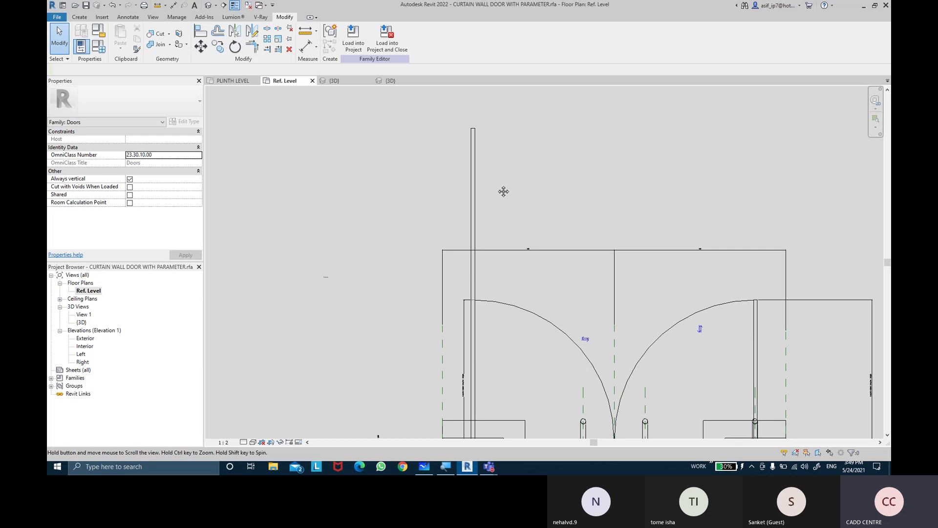
Step: Draw a start-end-radius symbolic arc from the open leaf's tip to the panel's closed end
left_click(125, 18)
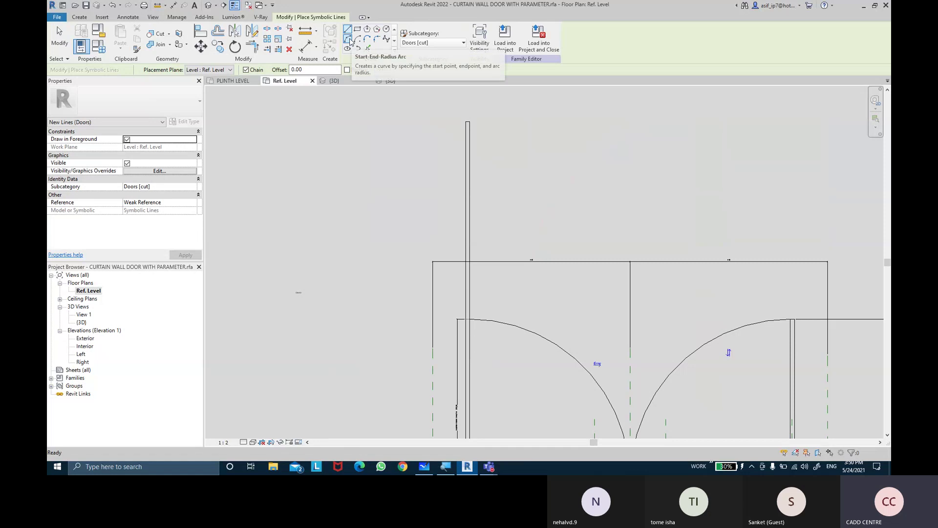
left_click(349, 41)
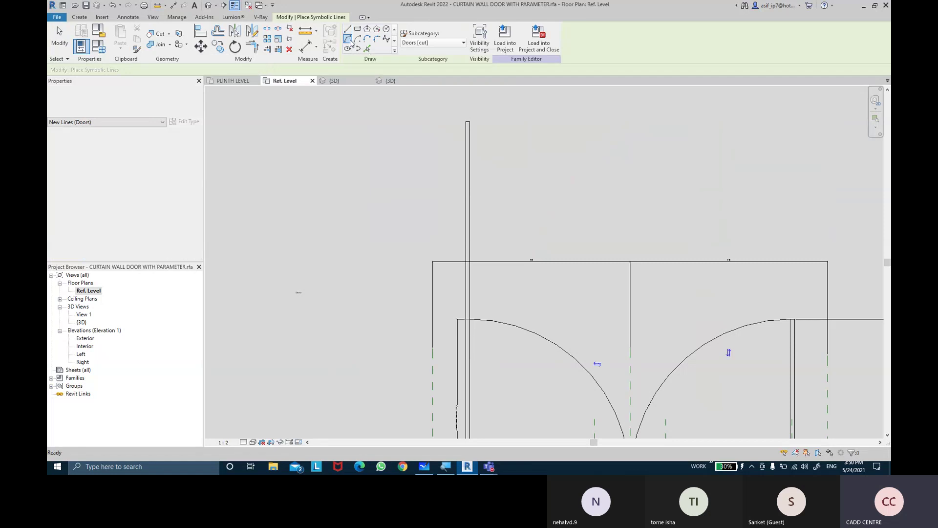
left_click(472, 117)
scroll(655, 316, "down", 2)
middle_click_drag(654, 319, 555, 234)
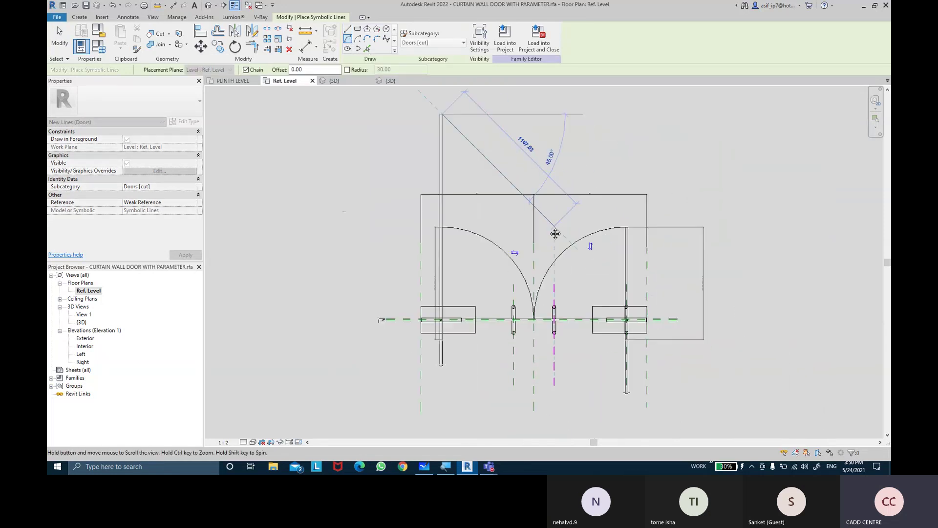
scroll(648, 325, "up", 2)
scroll(657, 293, "up", 2)
scroll(669, 254, "up", 2)
scroll(693, 220, "up", 1)
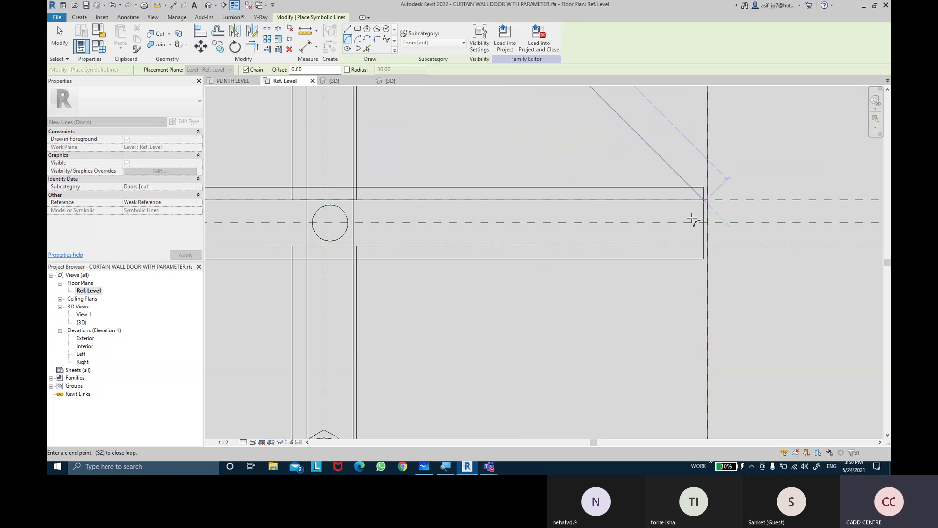
left_click(704, 200)
Step: Discard the leftover unfinished arc and exit the symbolic line tool
scroll(684, 186, "down", 3)
middle_click_drag(667, 137, 659, 360)
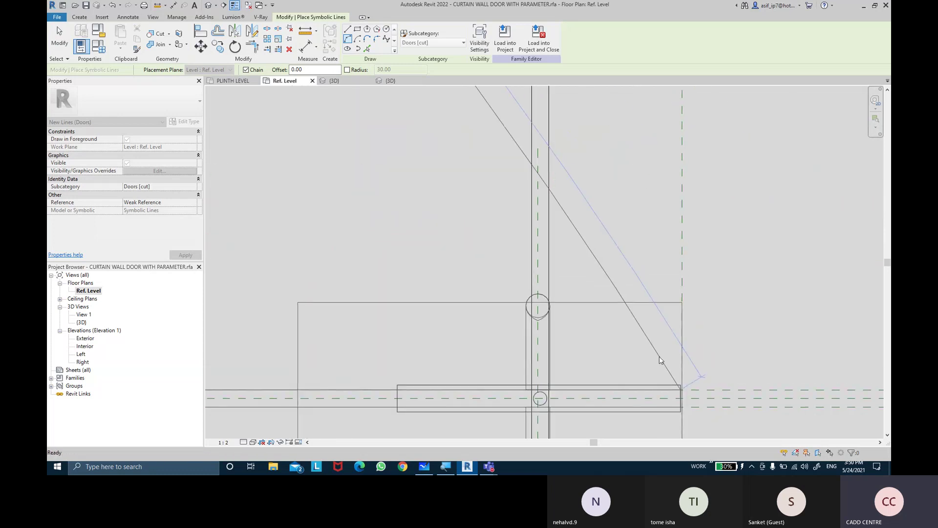
scroll(659, 360, "down", 3)
scroll(620, 149, "up", 2)
middle_click_drag(619, 149, 635, 271)
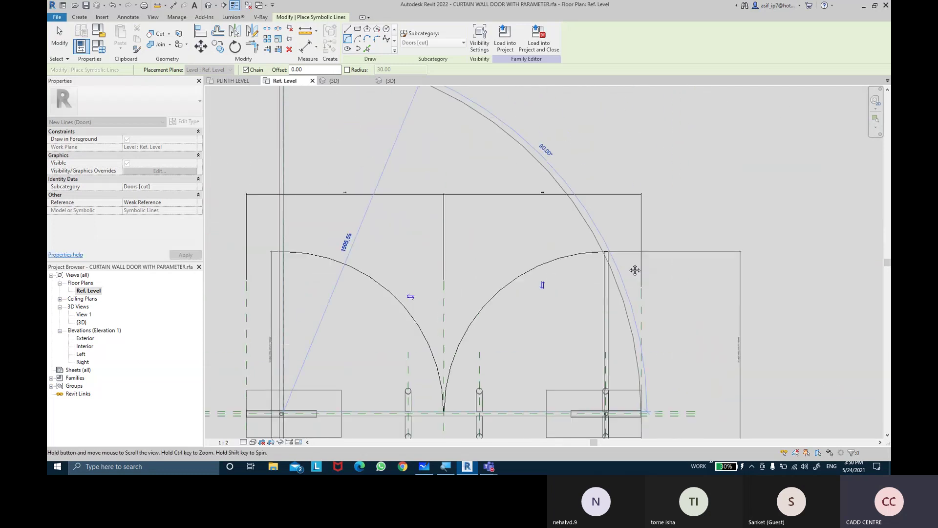
key("Escape")
key("Escape")
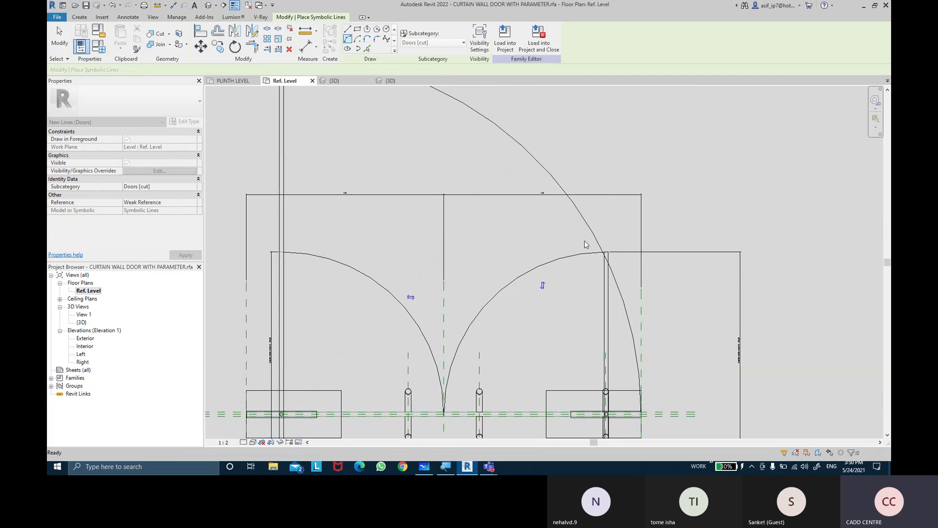
key("Escape")
scroll(584, 244, "down", 2)
scroll(443, 163, "up", 1)
scroll(443, 162, "up", 1)
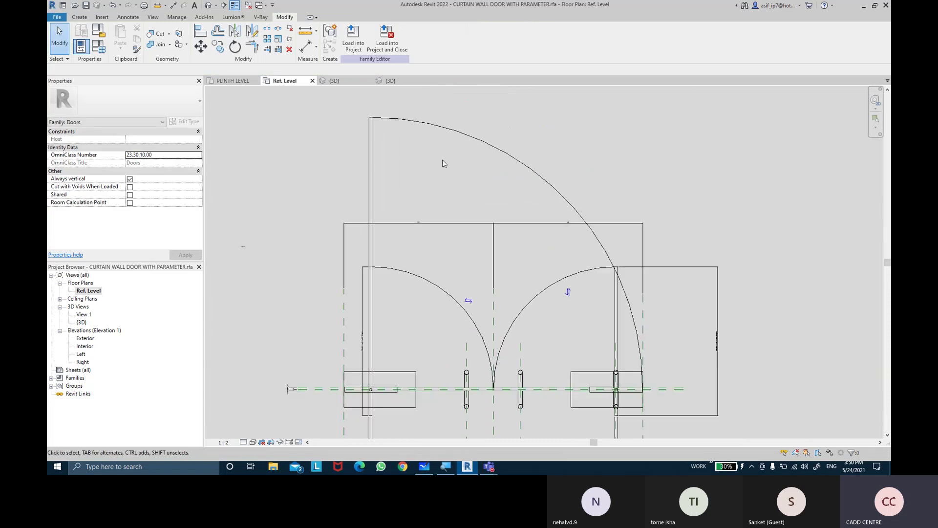
scroll(325, 97, "up", 1)
Step: Delete the leaf's existing plain 18.00 dimension
left_click(305, 52)
scroll(325, 120, "up", 2)
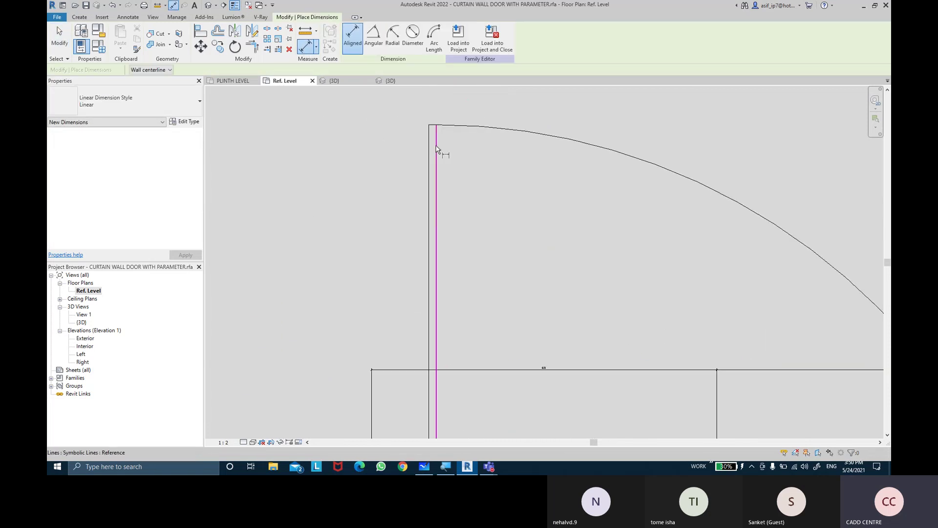
middle_click_drag(428, 154, 432, 197)
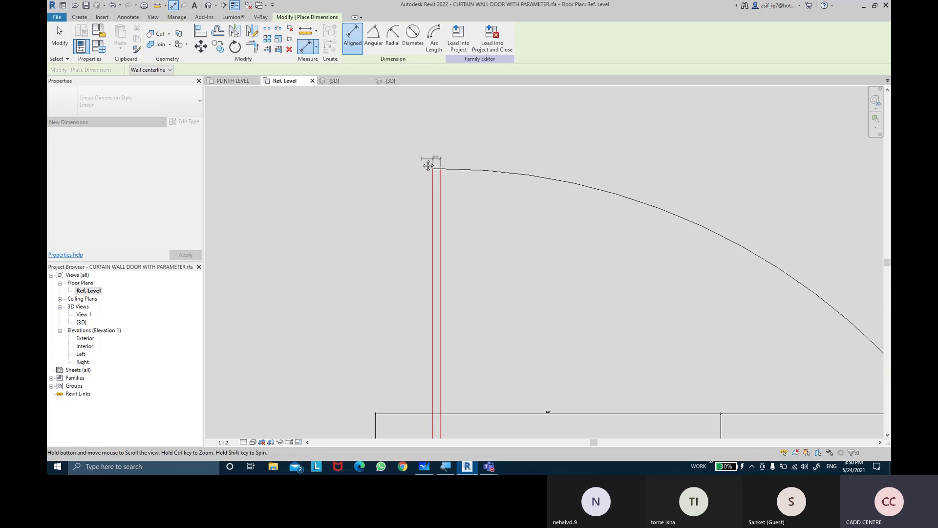
key("Escape")
scroll(440, 134, "up", 3)
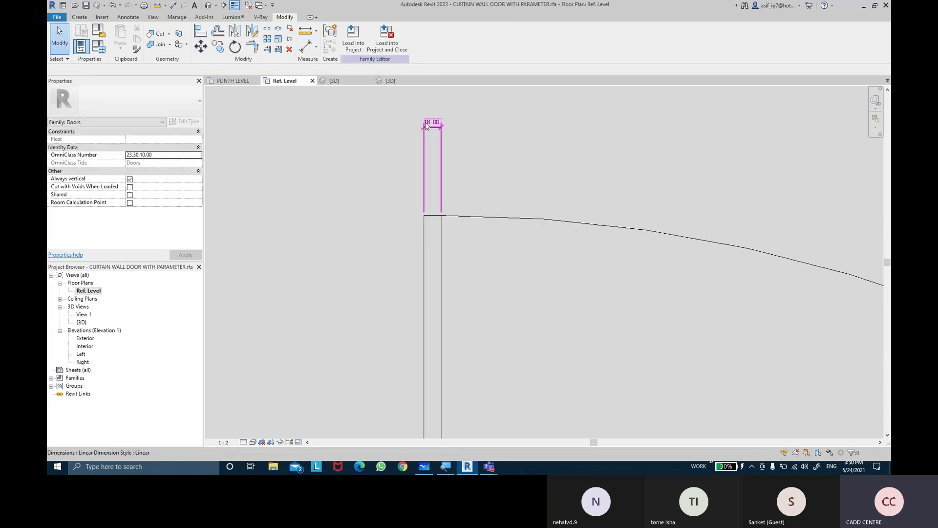
left_click(445, 131)
key("Delete")
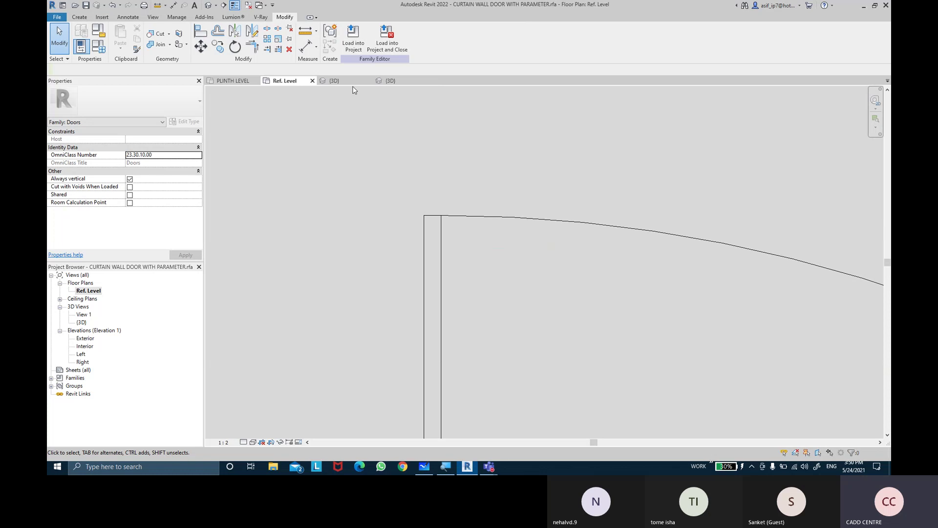
Step: Add a new aligned 18.00 dimension across the leaf, labelled with the Thickness parameter
left_click(305, 46)
left_click(424, 259)
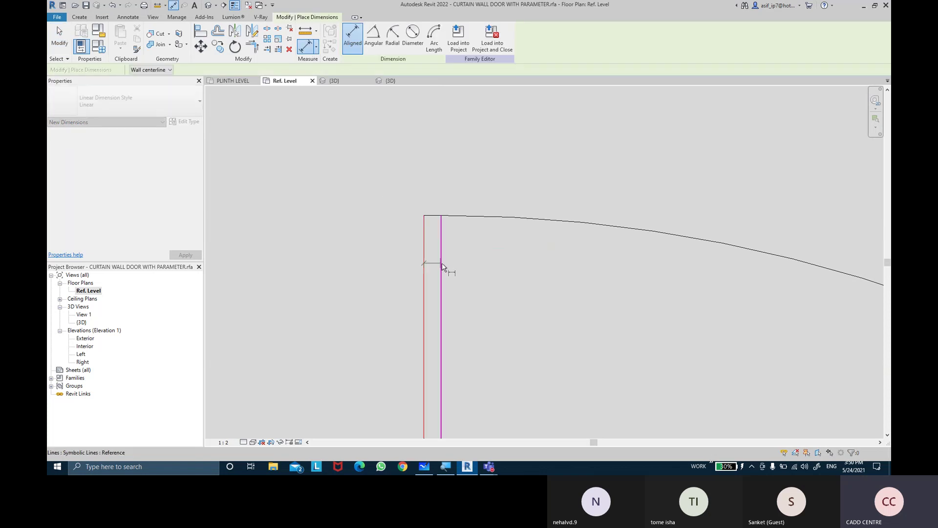
left_click(450, 186)
key("Escape")
key("Escape")
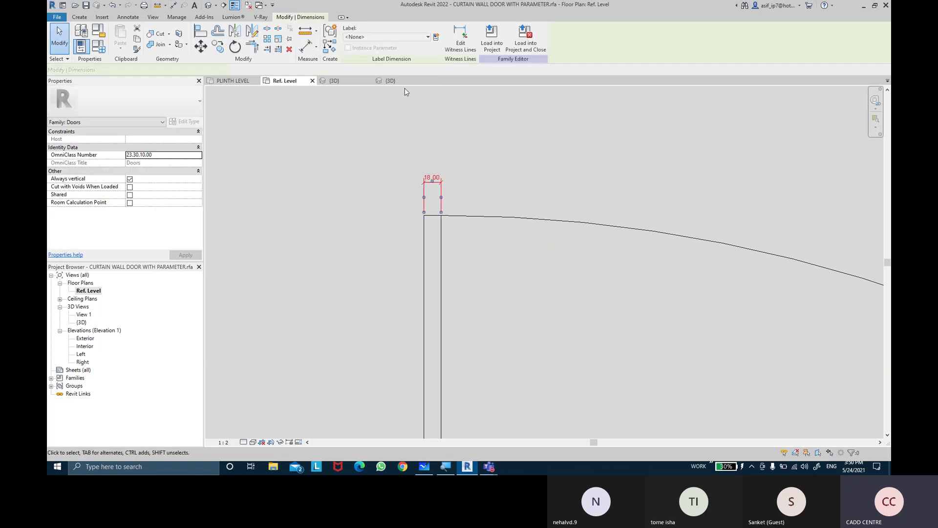
left_click(397, 37)
scroll(408, 127, "down", 2)
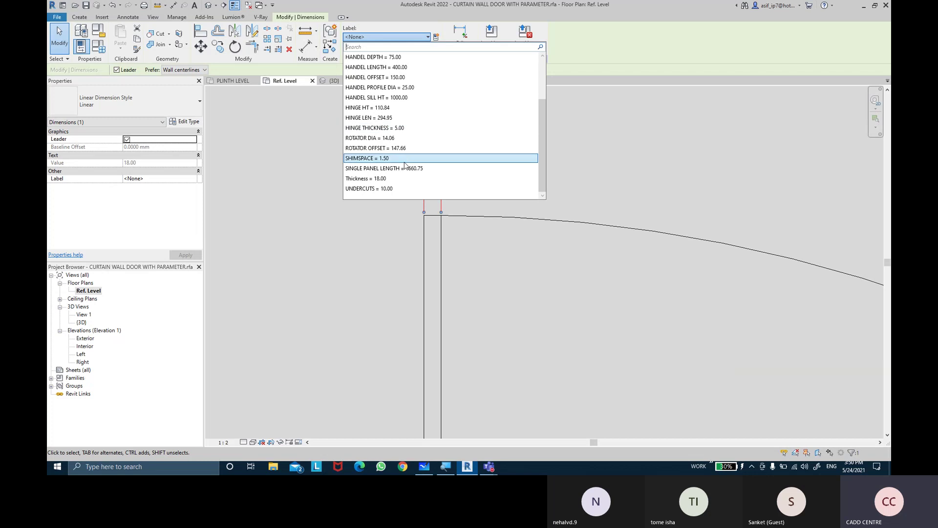
key("Return")
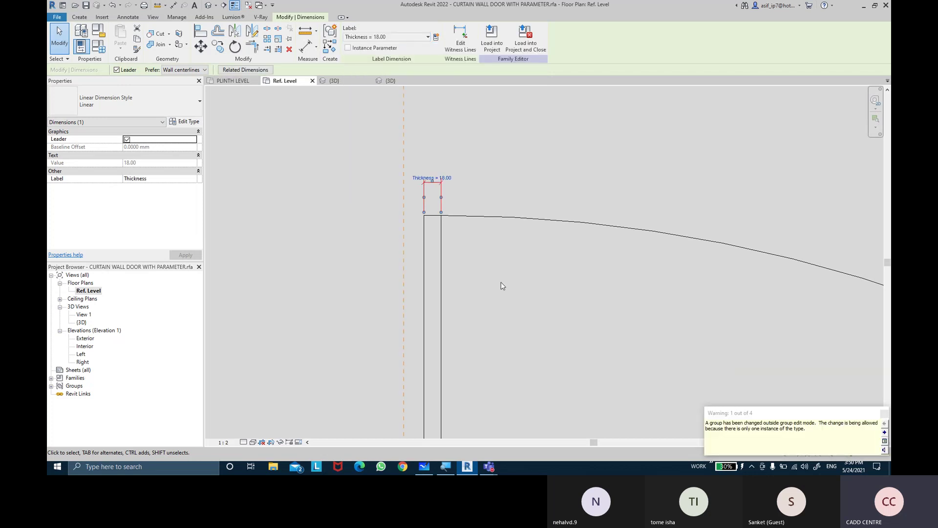
key("Escape")
scroll(501, 283, "down", 3)
middle_click_drag(501, 286, 483, 214)
left_click(308, 49)
Step: Exit dimension placement and bring the single leaf's side into view
scroll(456, 262, "up", 5)
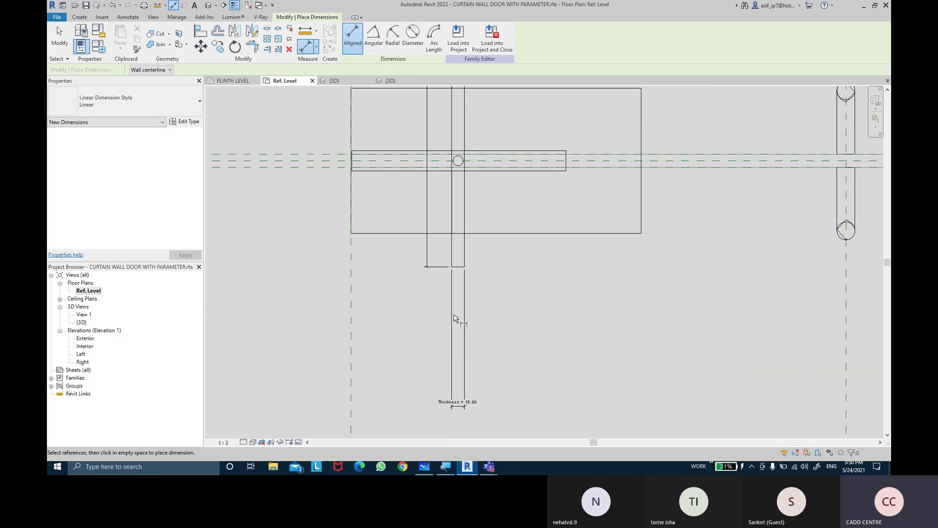
scroll(461, 268, "up", 3)
scroll(459, 254, "down", 3)
scroll(469, 284, "down", 3)
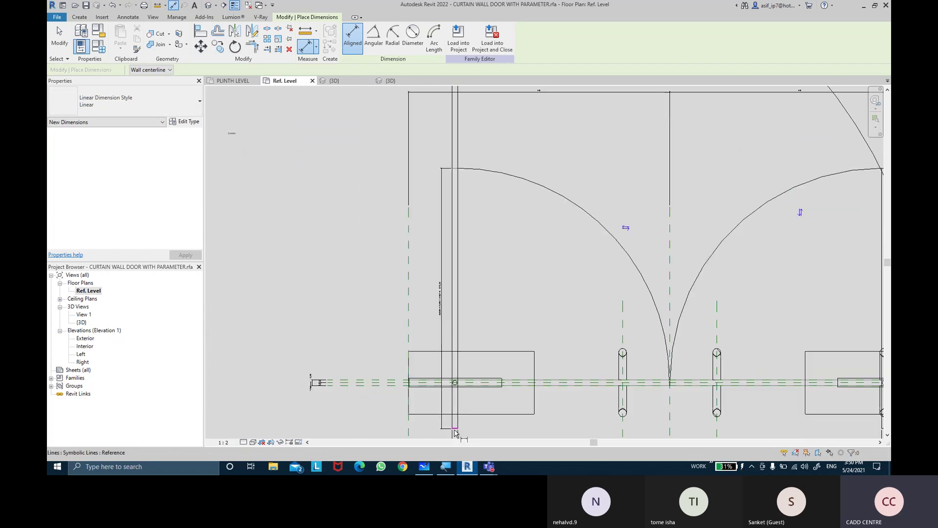
scroll(481, 360, "down", 2)
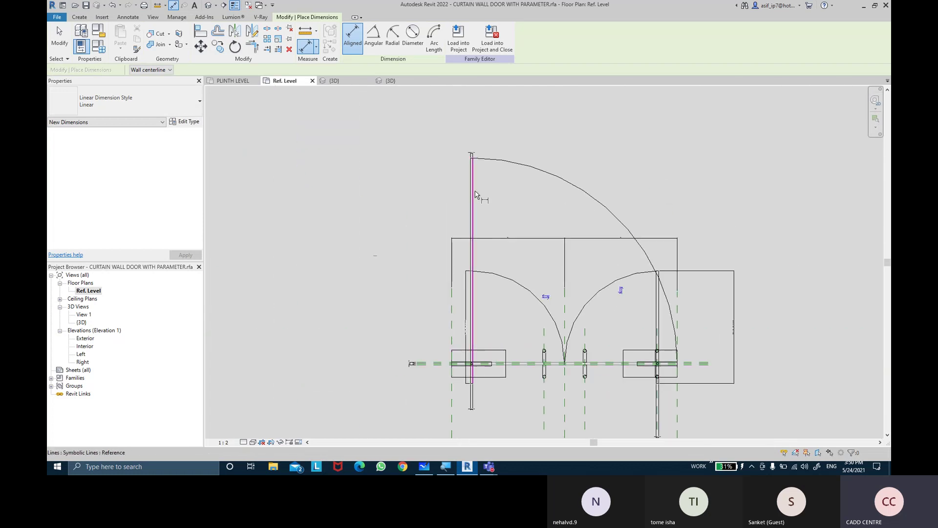
scroll(499, 247, "down", 2)
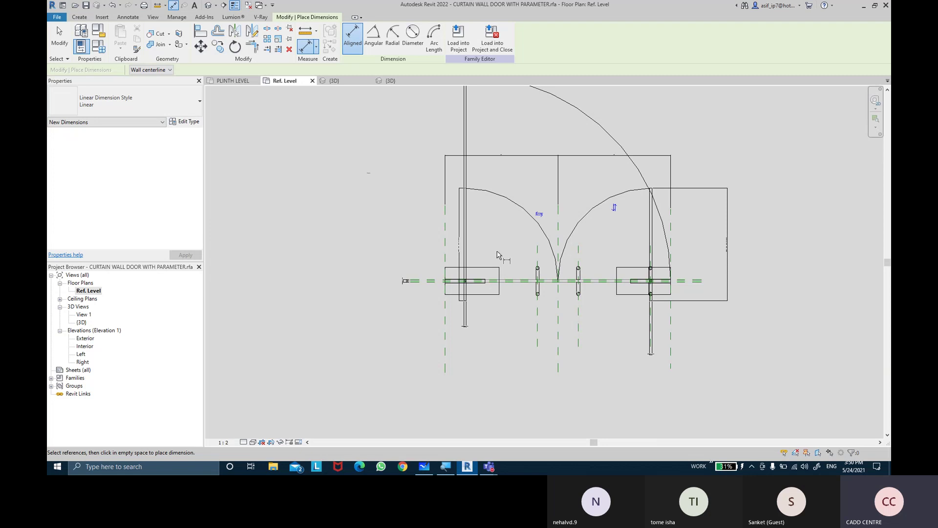
scroll(497, 255, "up", 2)
scroll(470, 279, "up", 3)
scroll(438, 307, "up", 3)
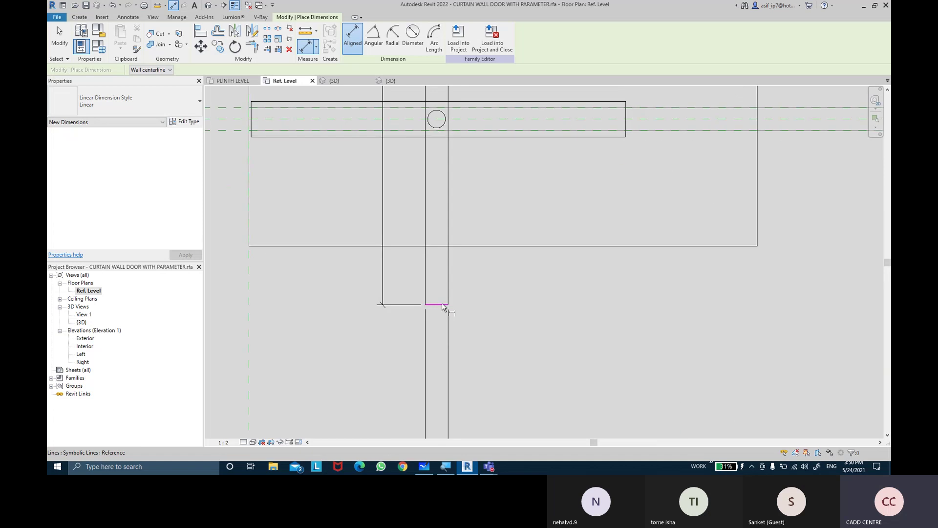
scroll(443, 309, "down", 2)
middle_click_drag(442, 308, 436, 442)
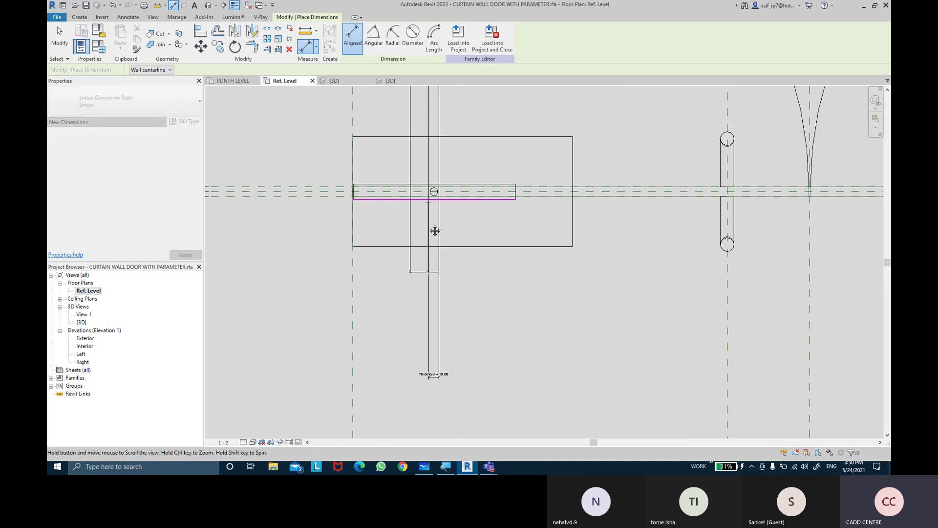
scroll(443, 176, "up", 1)
scroll(445, 175, "up", 1)
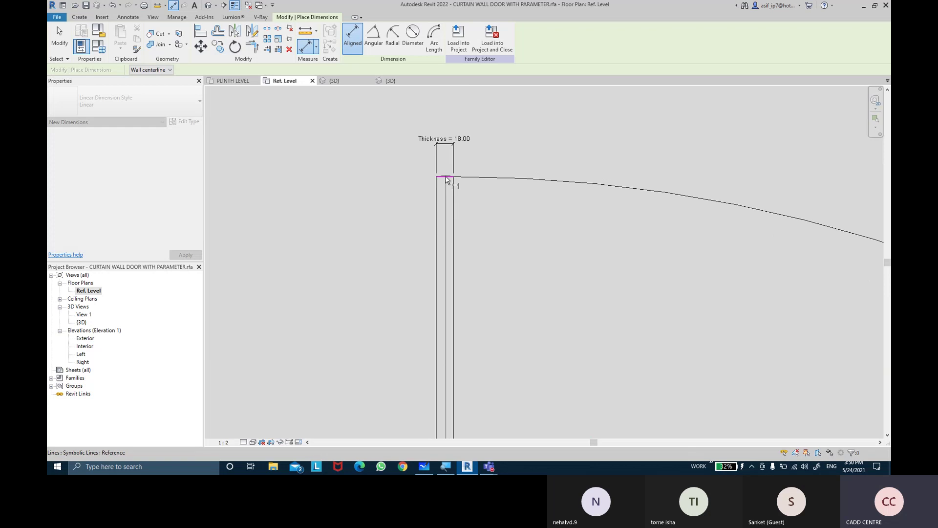
scroll(358, 258, "down", 1)
key("Escape")
key("Escape")
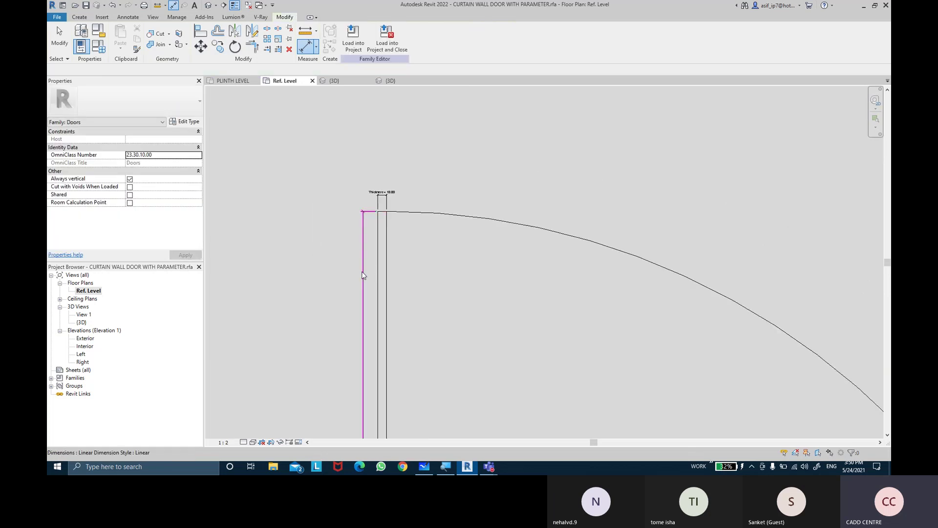
scroll(362, 259, "down", 2)
middle_click_drag(348, 361, 348, 255)
scroll(351, 337, "up", 1)
Step: Select the vertical 1660.75 leaf dimension and browse its Label list without choosing one
left_click(364, 171)
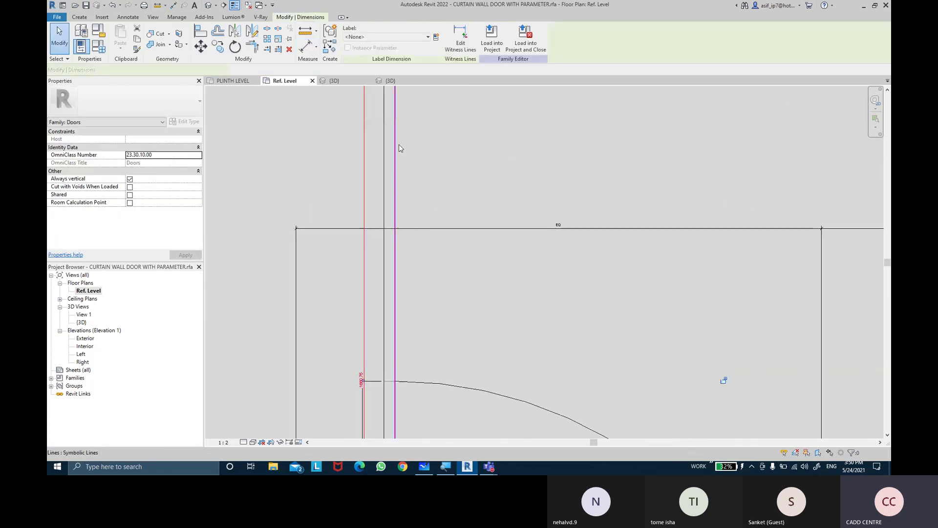
left_click(425, 45)
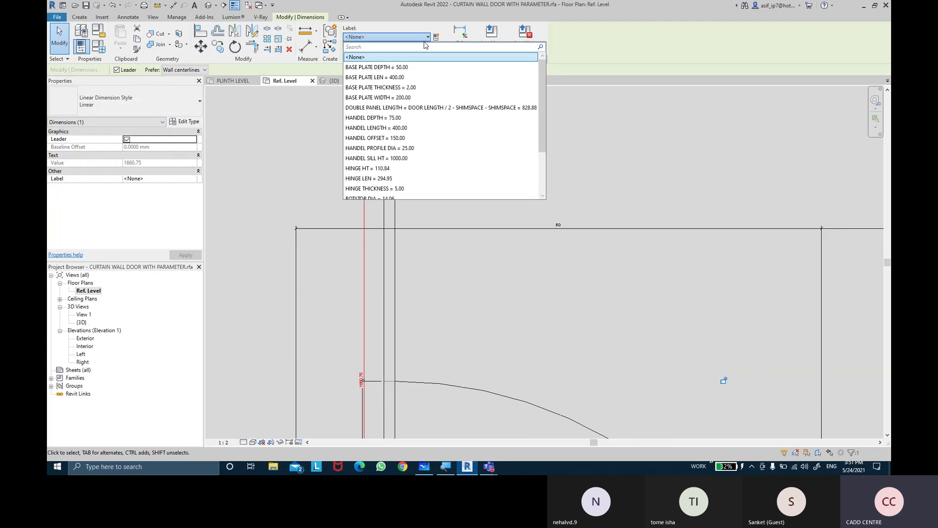
scroll(419, 130, "down", 1)
scroll(419, 129, "down", 1)
scroll(419, 129, "up", 1)
scroll(417, 128, "down", 1)
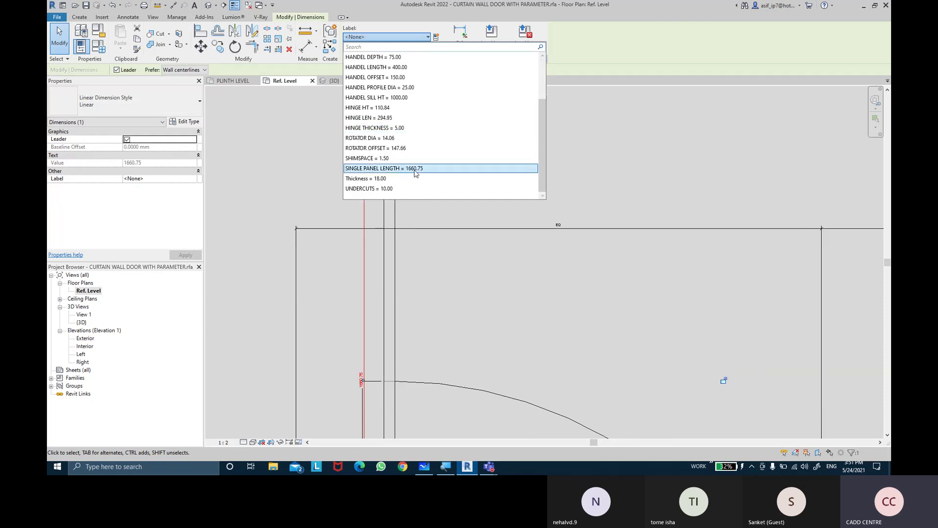
scroll(416, 172, "up", 1)
scroll(415, 173, "up", 1)
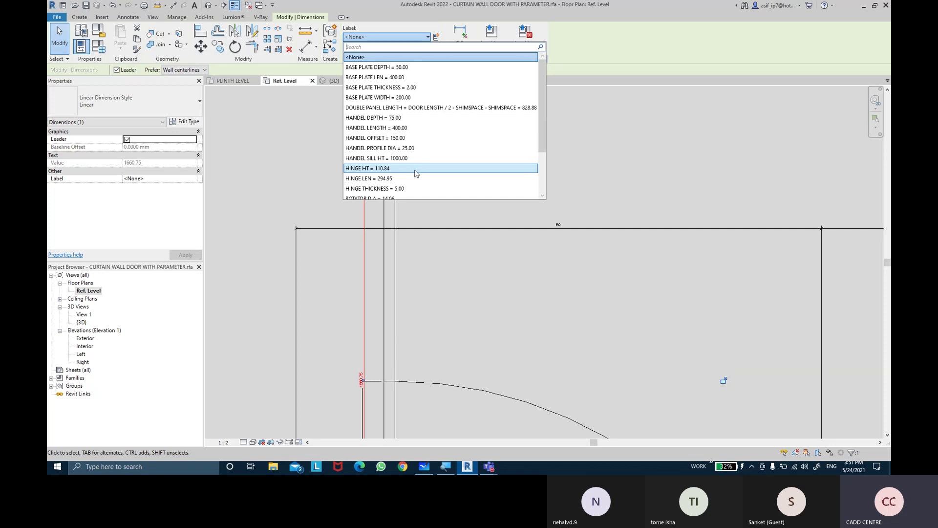
Step: Review and apply the SINGLE PANEL DOOR values in Family Types, accepting both group-edit warnings
left_click(98, 47)
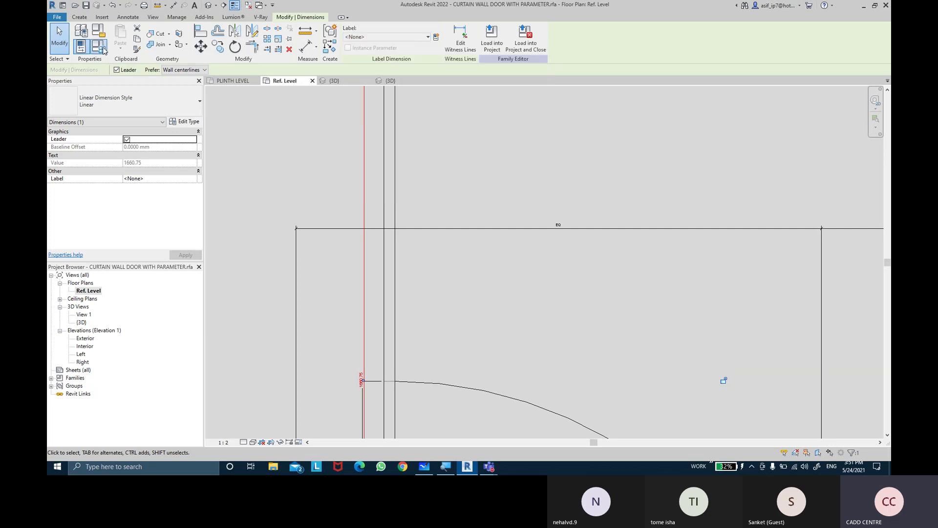
scroll(211, 210, "down", 3)
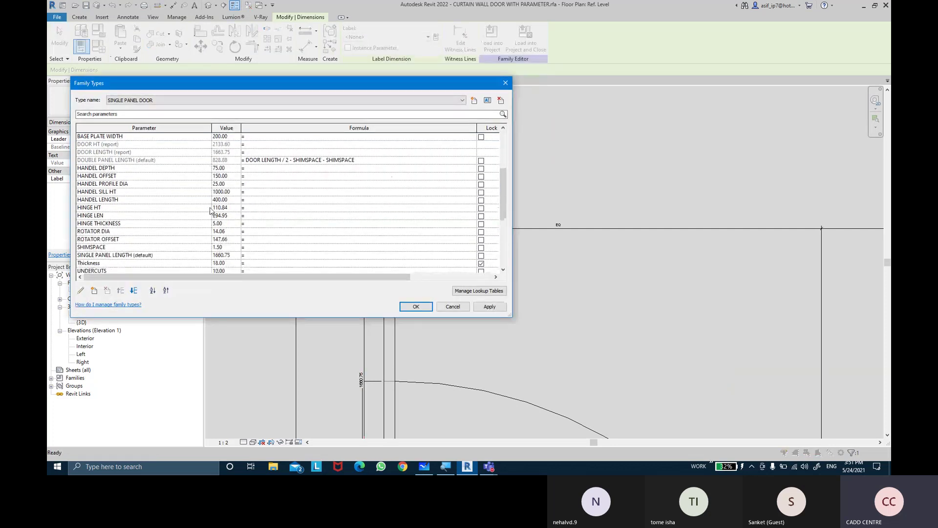
scroll(211, 211, "down", 5)
scroll(210, 210, "up", 2)
scroll(210, 210, "up", 1)
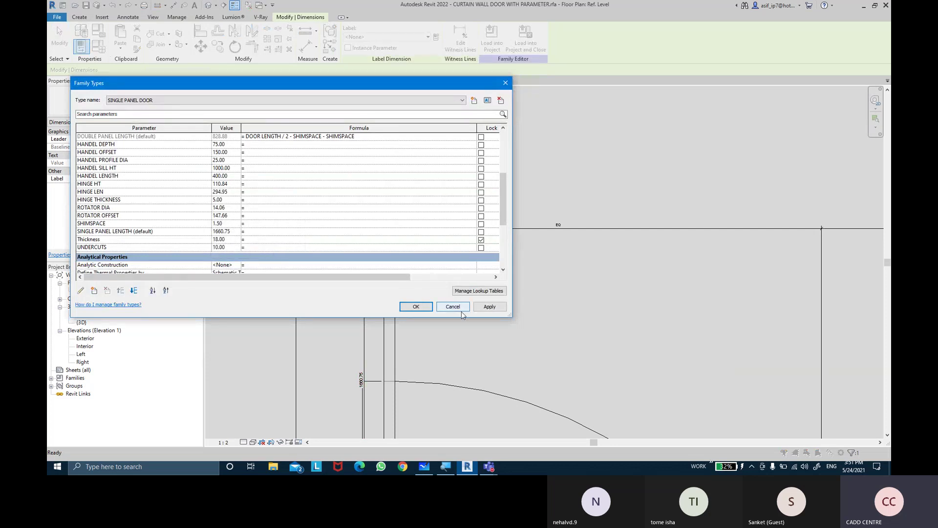
left_click(490, 307)
key("Return")
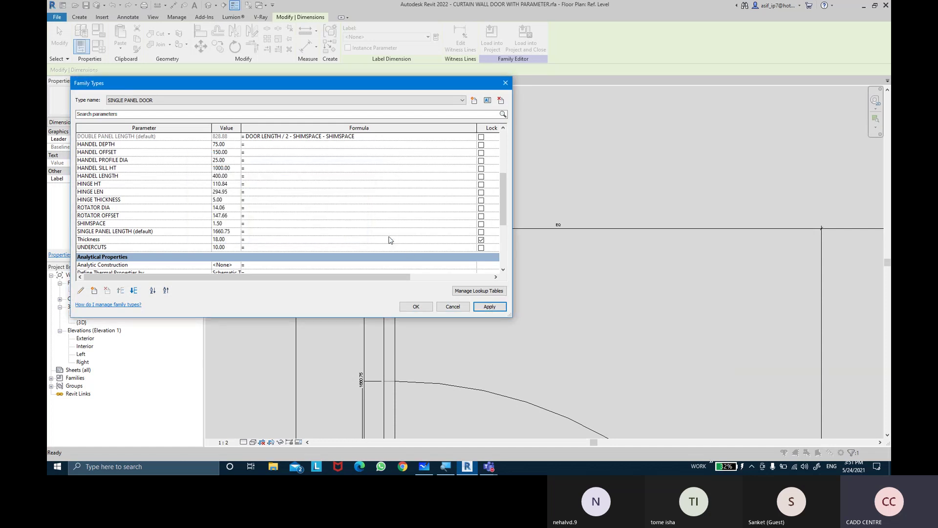
left_click(500, 309)
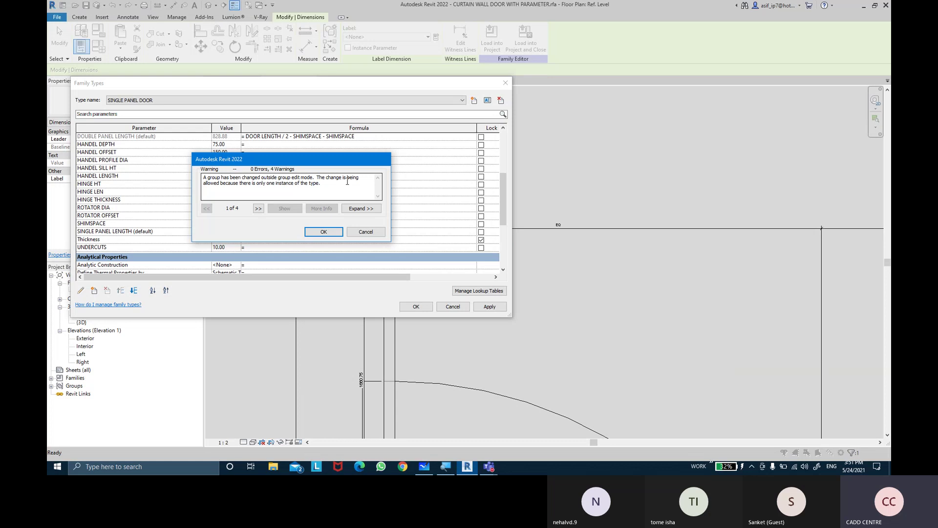
left_click(327, 233)
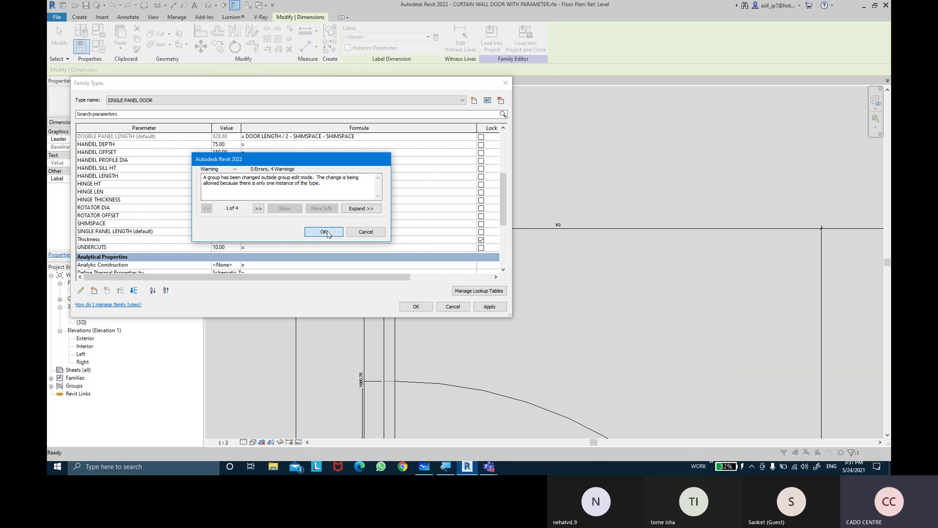
left_click(416, 306)
Step: Label the 1660.75 leaf dimension with a new instance parameter, SINGLE PANEL LENGTH 2D
scroll(376, 261, "up", 3)
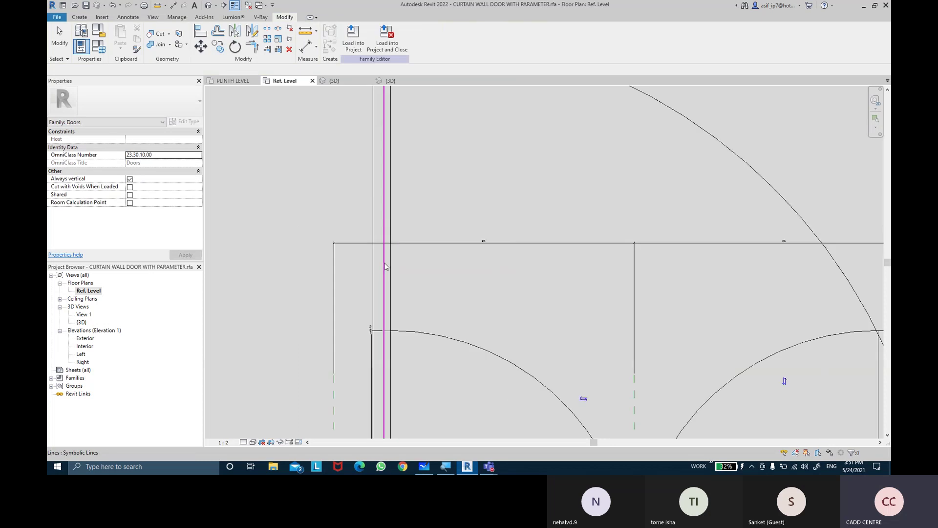
left_click(375, 261)
scroll(375, 260, "down", 3)
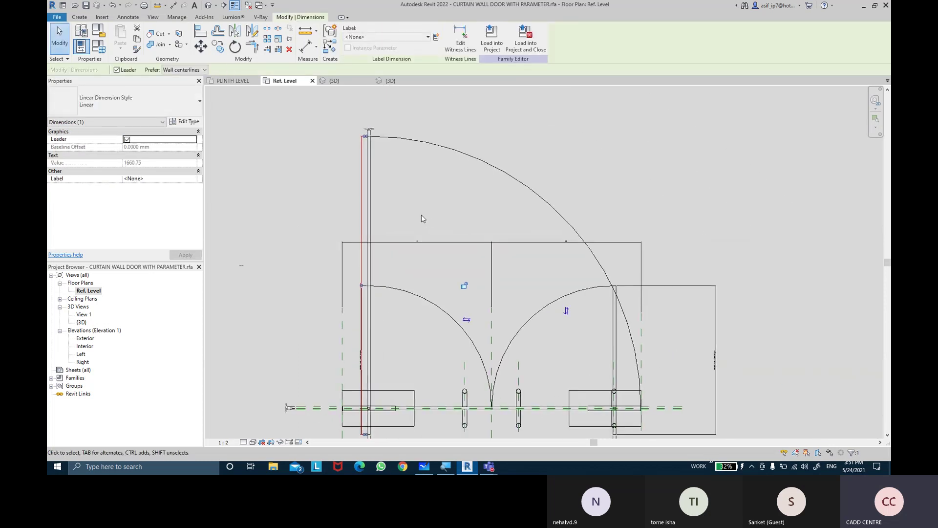
left_click(435, 39)
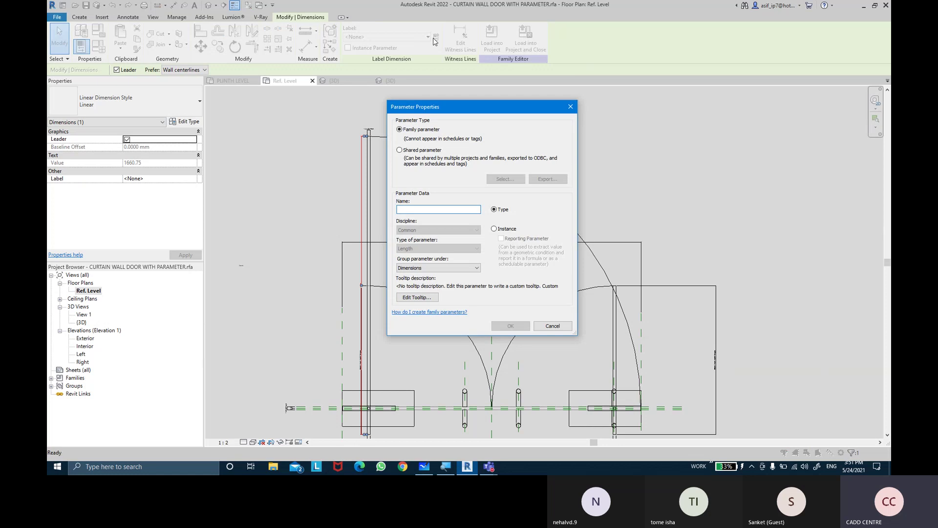
type("SINGLE PANEL LENGTH 2D")
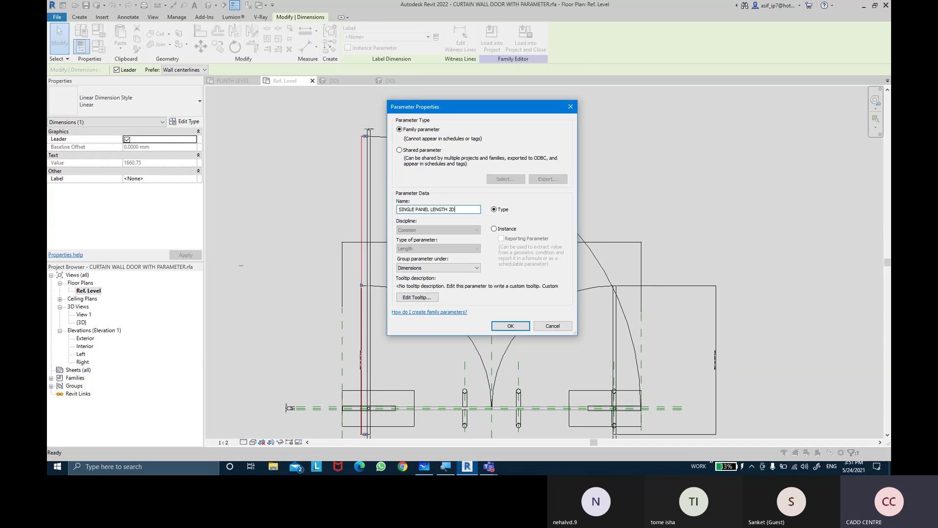
left_click(495, 228)
left_click(511, 325)
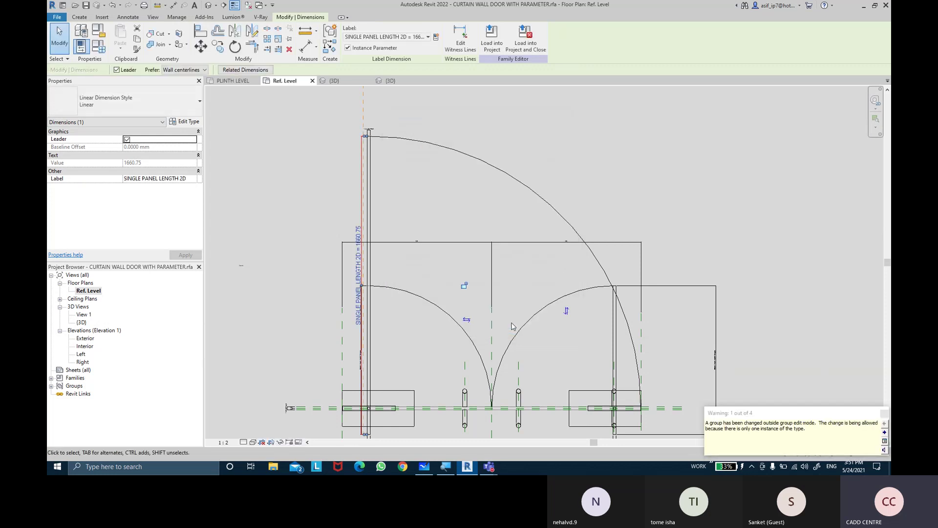
left_click(512, 326)
Step: Start the SINGLE PANEL LENGTH 2D formula with the copied DOOR LENGTH parameter name
middle_click_drag(478, 294, 471, 288)
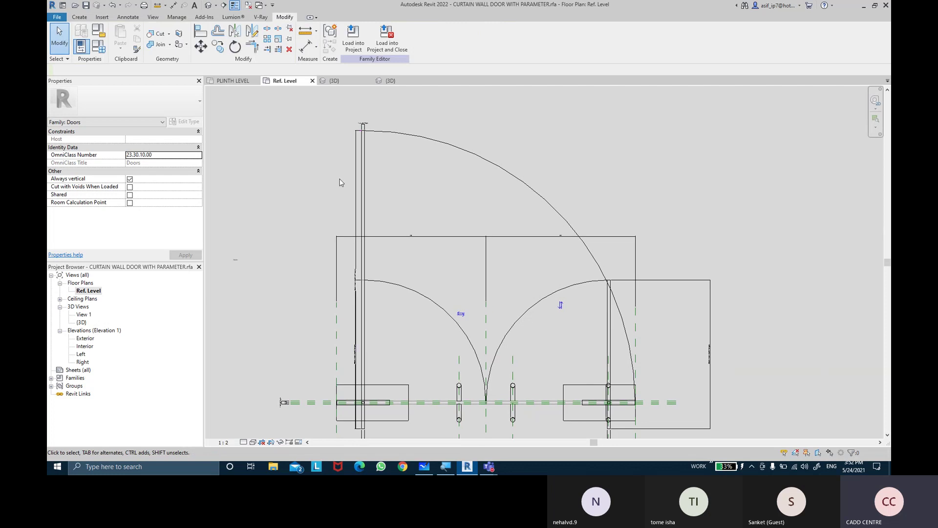
left_click(357, 308)
scroll(357, 308, "up", 2)
scroll(381, 303, "down", 2)
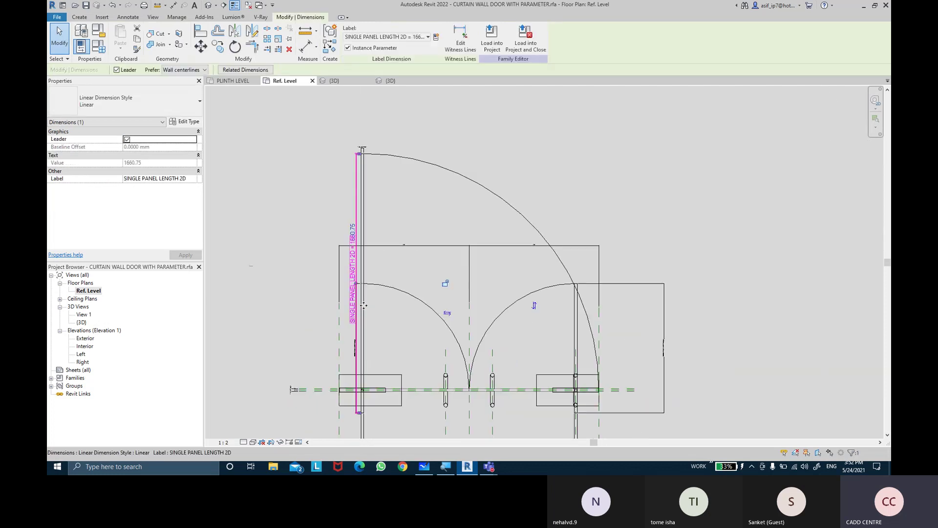
scroll(405, 302, "down", 1)
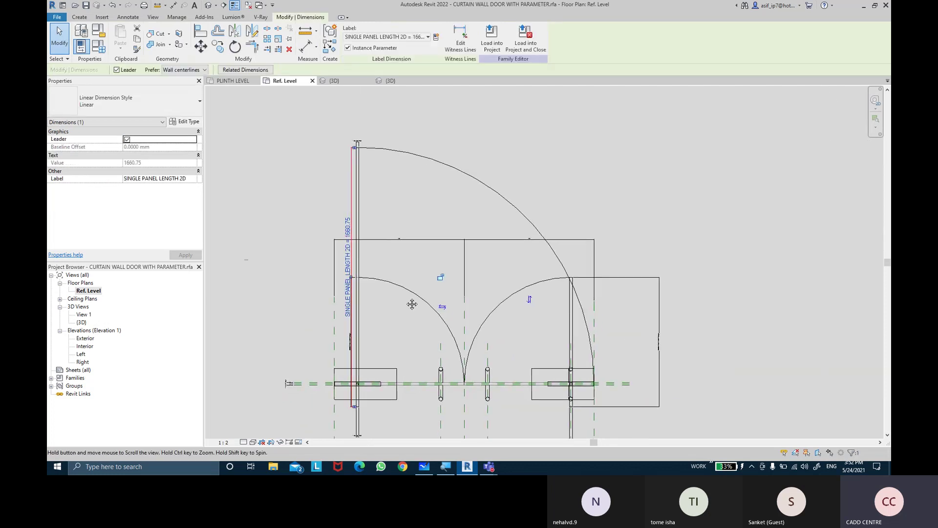
left_click(98, 46)
scroll(248, 222, "down", 3)
scroll(247, 222, "down", 3)
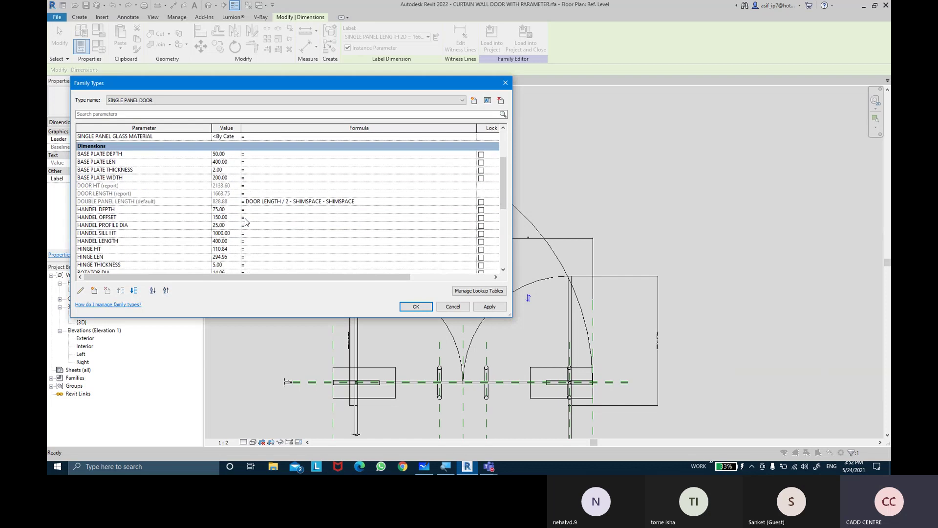
scroll(255, 230, "down", 3)
scroll(255, 230, "down", 3)
scroll(255, 230, "up", 1)
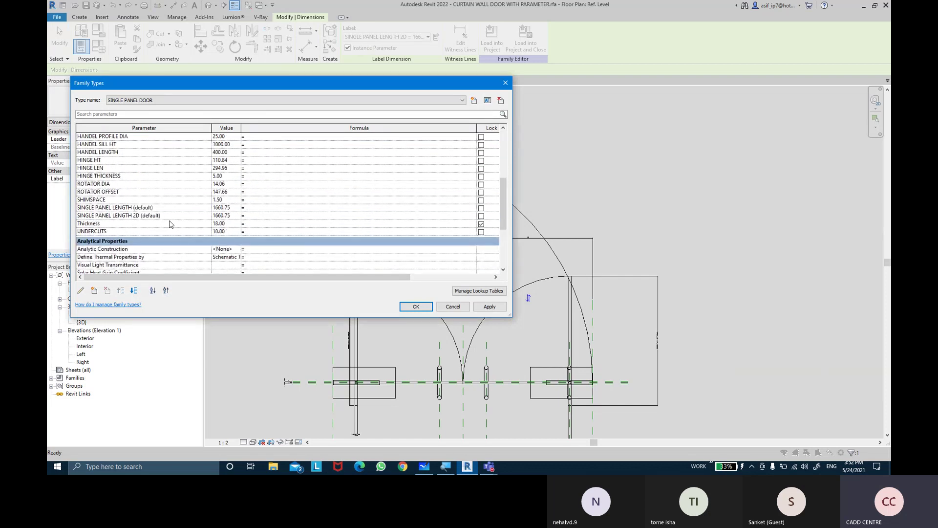
scroll(171, 224, "up", 4)
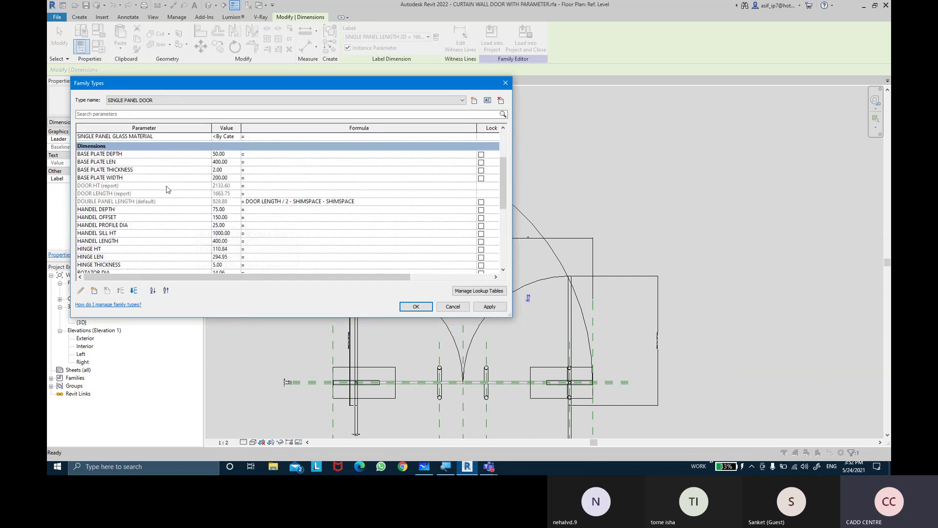
left_click(112, 194)
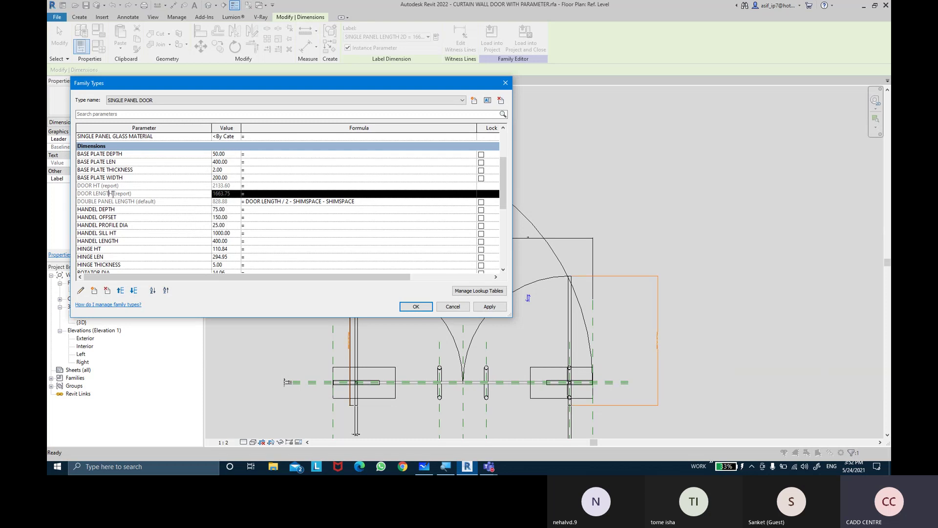
left_click_drag(113, 193, 71, 194)
key("ctrl+c")
scroll(349, 237, "down", 4)
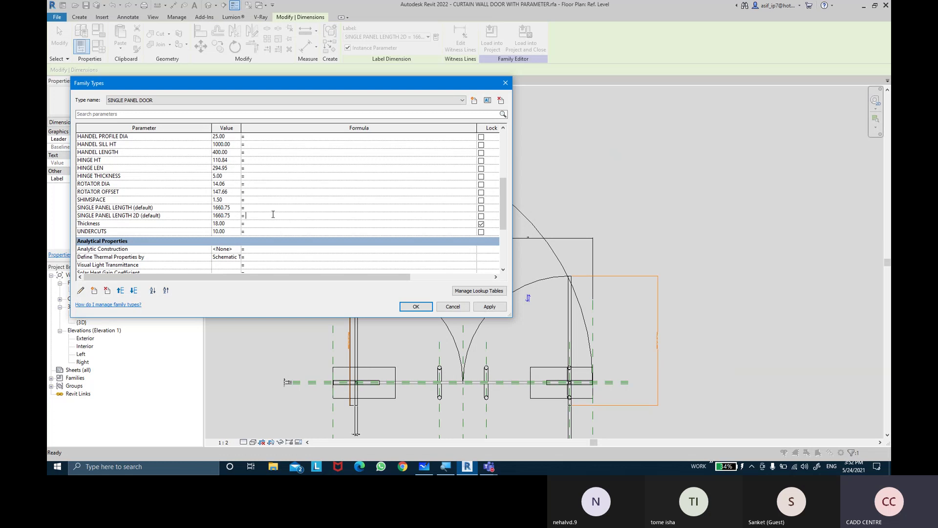
key("ctrl+v")
left_click(136, 200)
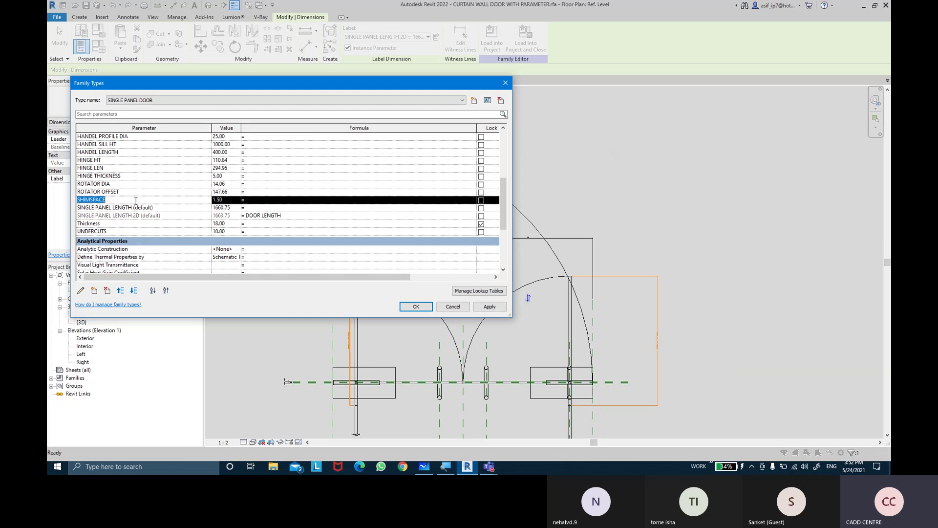
Step: Complete the formula as DOOR LENGTH - SHIMSPACE - SHIMSPACE and apply it, accepting the warning
left_click(297, 216)
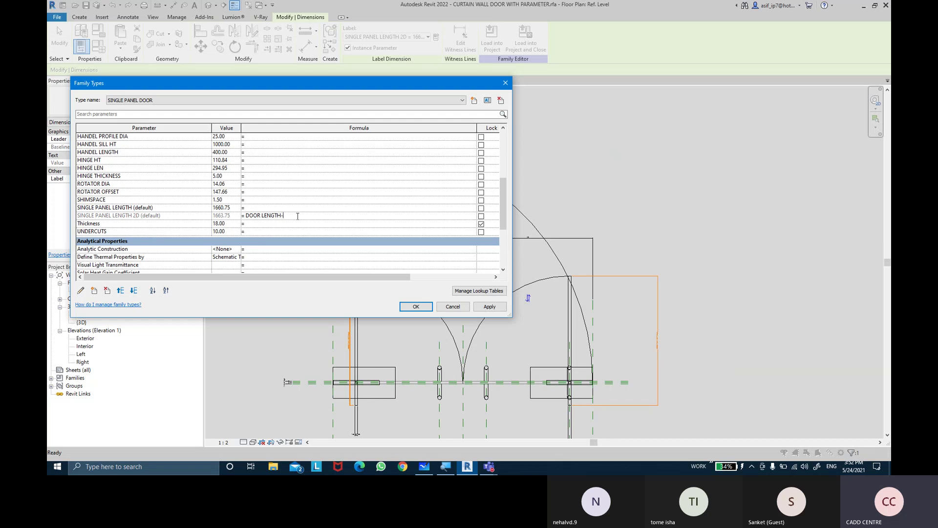
type("SHIMSPACE - ")
type("SHIMSPACE")
key("Tab")
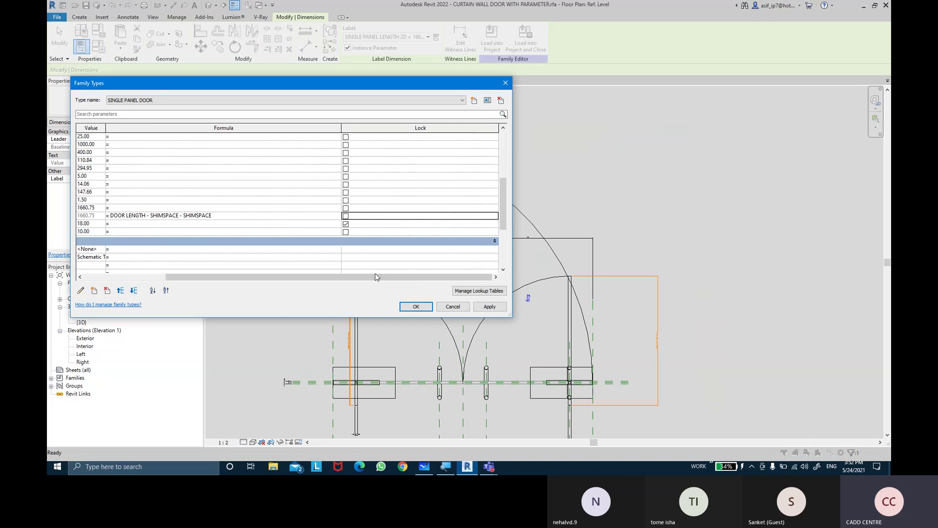
left_click(489, 306)
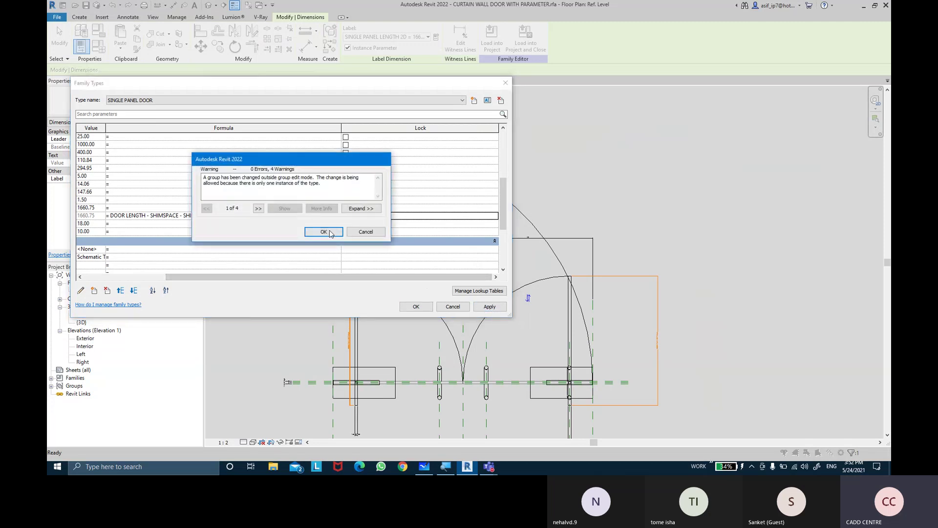
left_click(324, 232)
left_click(415, 307)
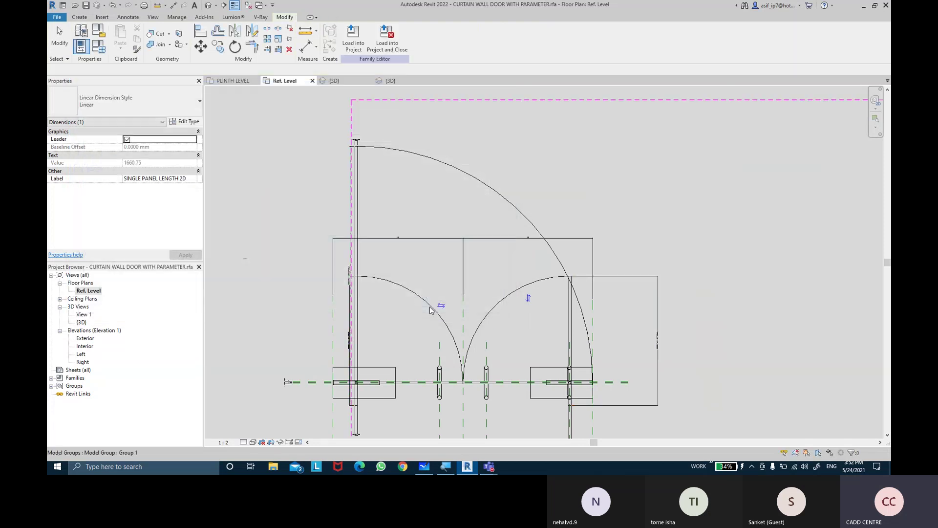
mouse_move(431, 228)
middle_mouse_down()
mouse_move(431, 206)
mouse_move(466, 204)
middle_mouse_up()
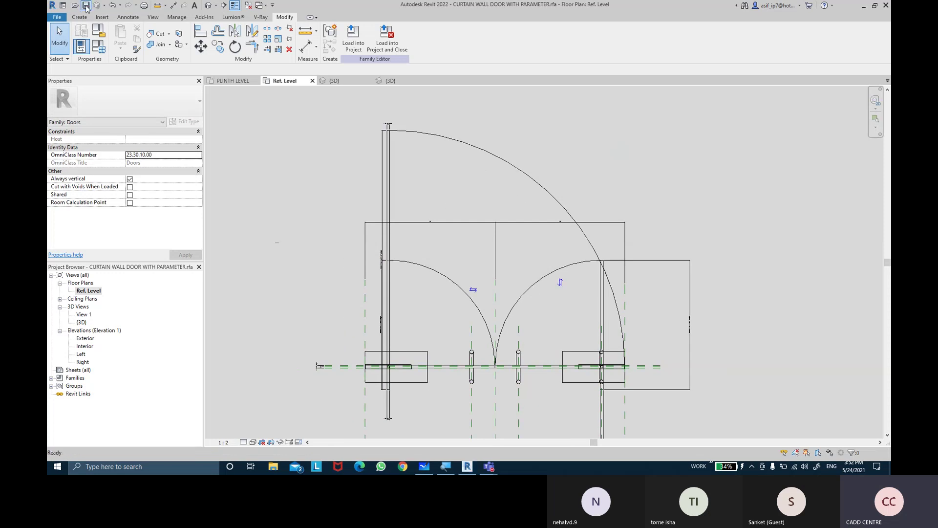
Step: Tie the swing arc chain's visibility to SINGLE PANEL 2D ACTION
scroll(401, 139, "up", 1)
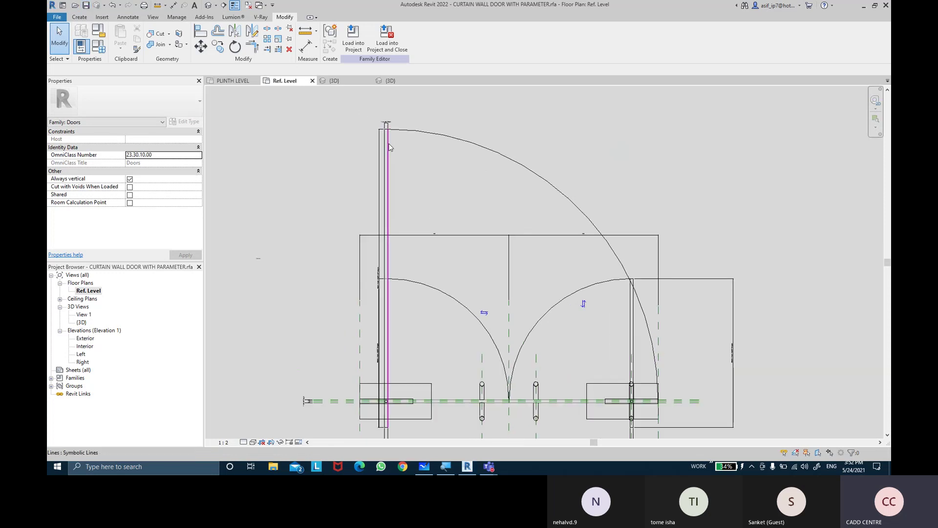
key("Tab")
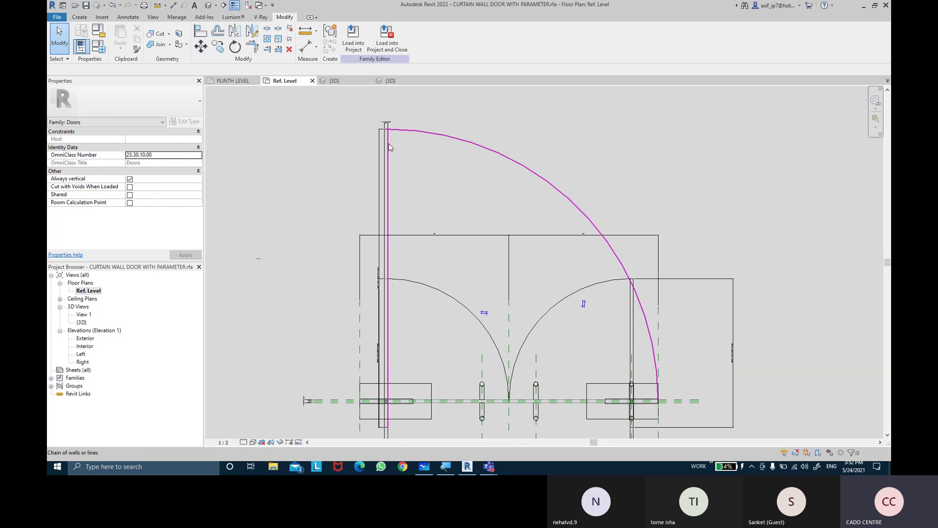
left_click(388, 144)
scroll(411, 128, "up", 3)
scroll(405, 128, "up", 5)
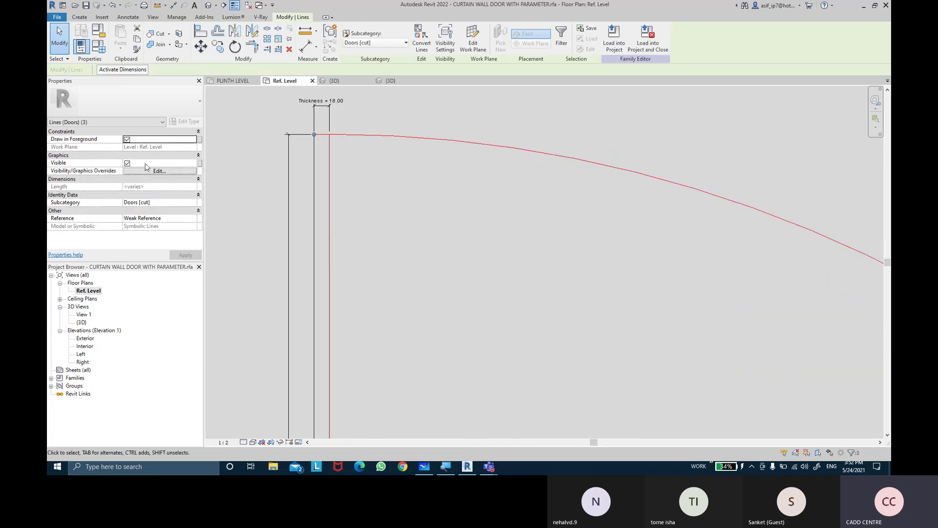
left_click(201, 165)
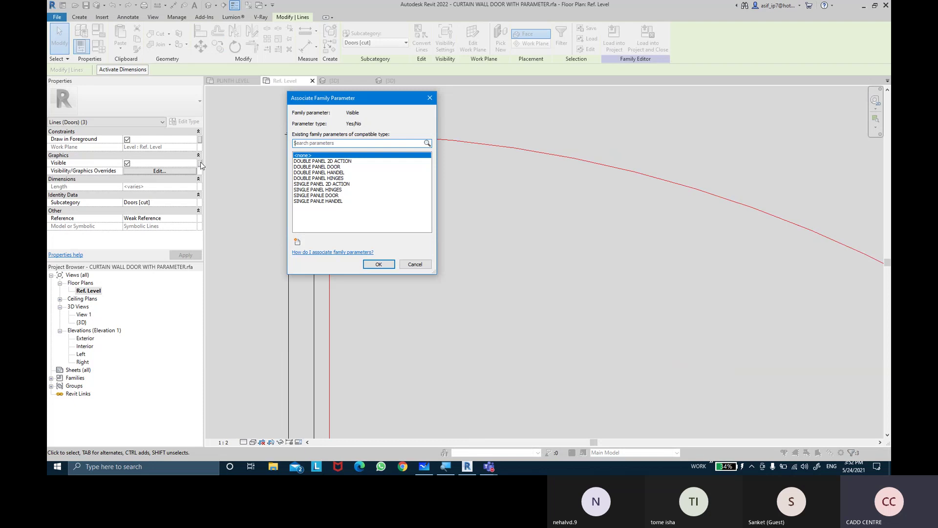
left_click(337, 185)
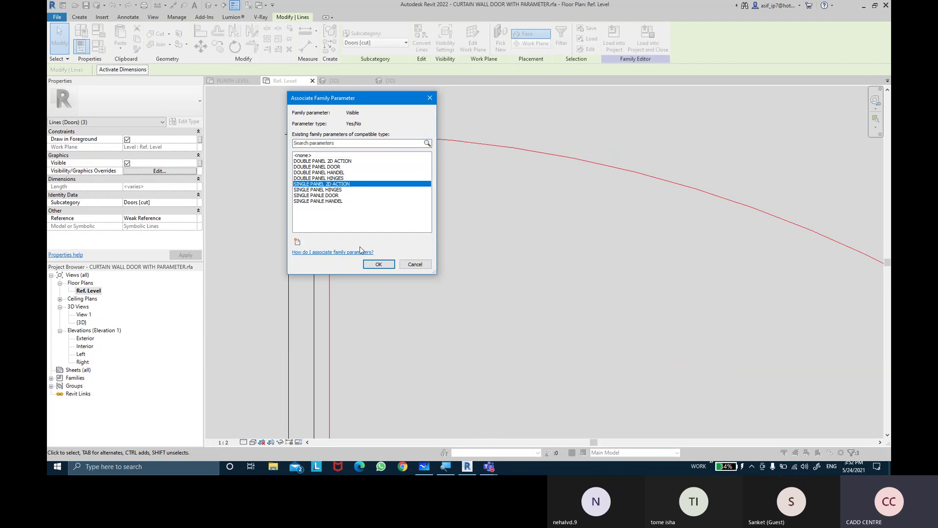
left_click(379, 265)
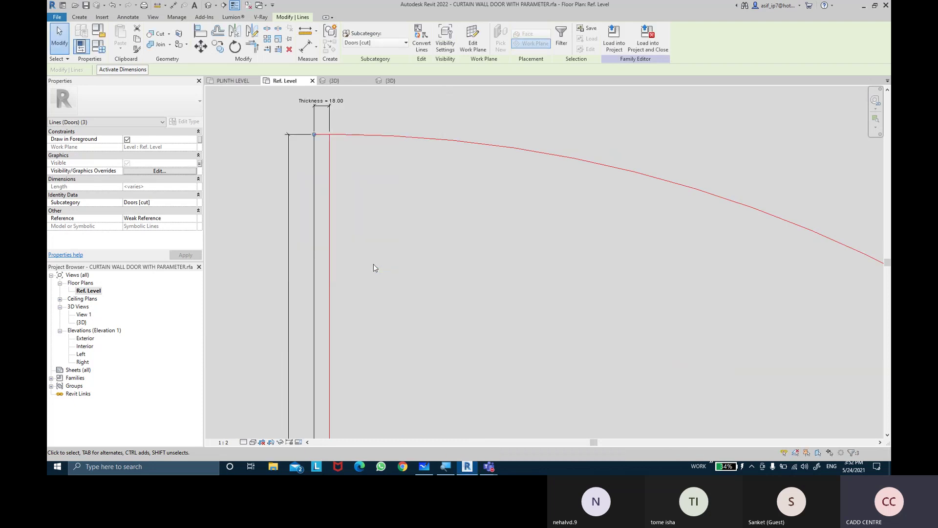
scroll(373, 267, "down", 2)
left_click(421, 274)
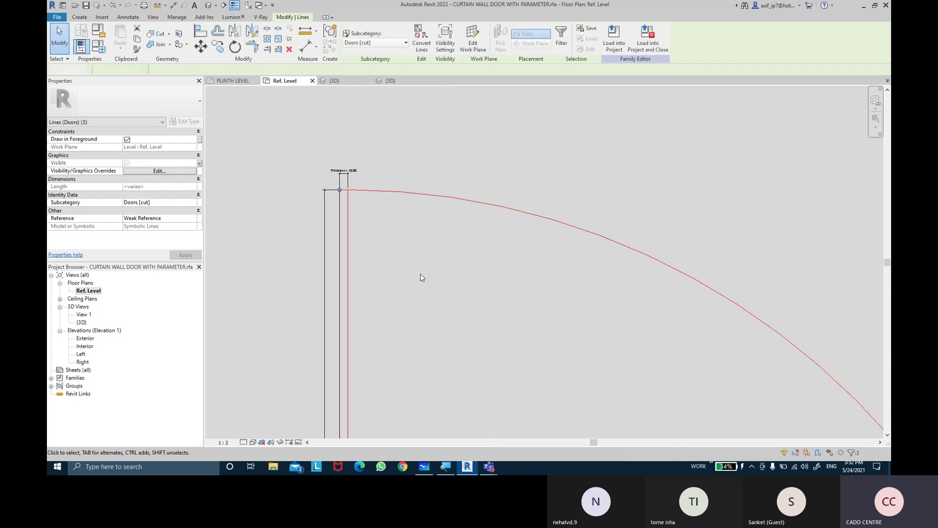
Step: Tie the left vertical swing line's visibility to SINGLE PANEL 2D ACTION
left_click(340, 249)
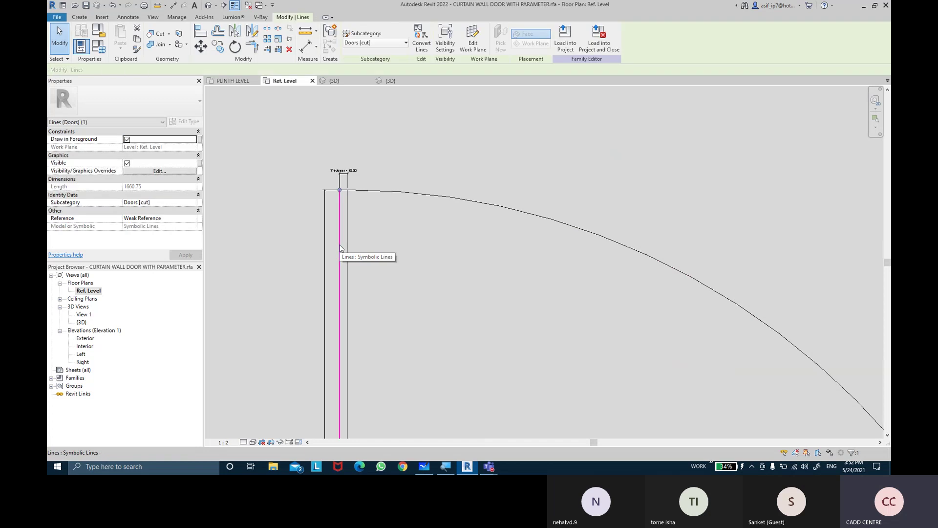
left_click(199, 163)
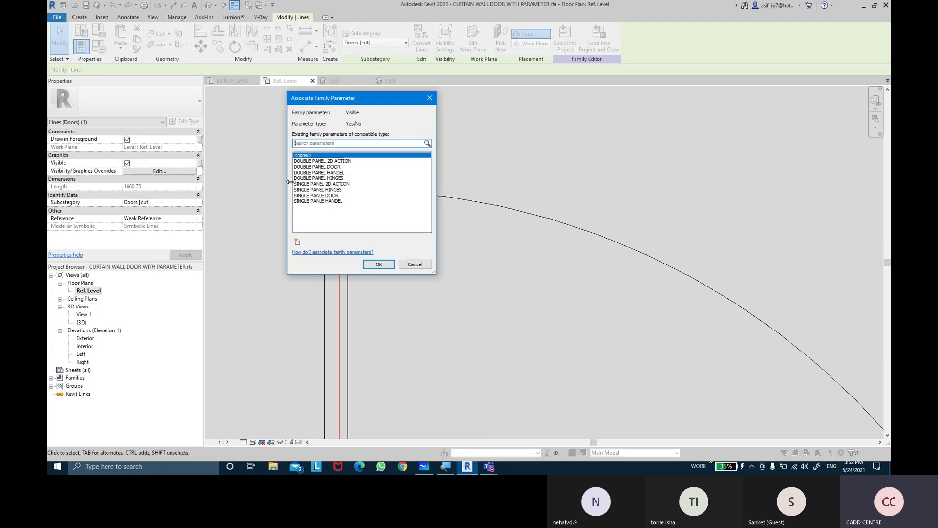
left_click(321, 184)
left_click(377, 264)
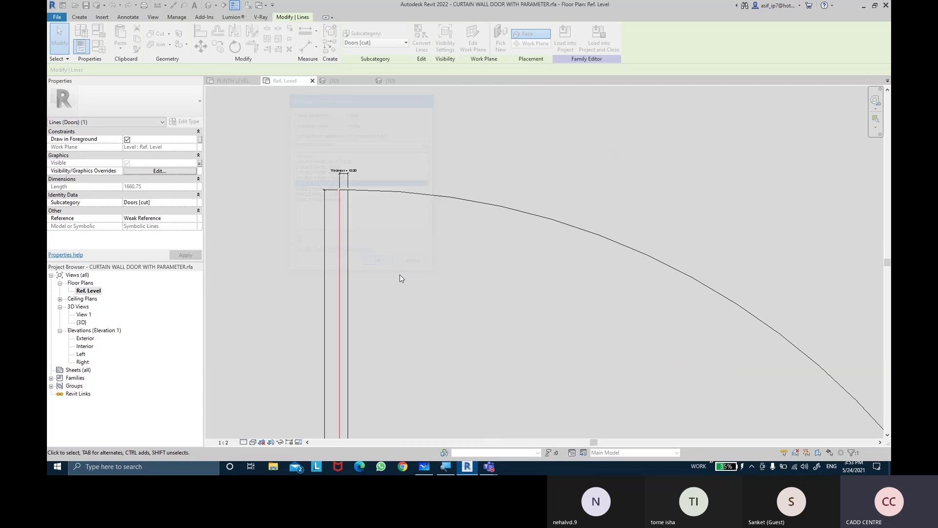
left_click(421, 299)
scroll(420, 306, "down", 2)
scroll(420, 311, "down", 3)
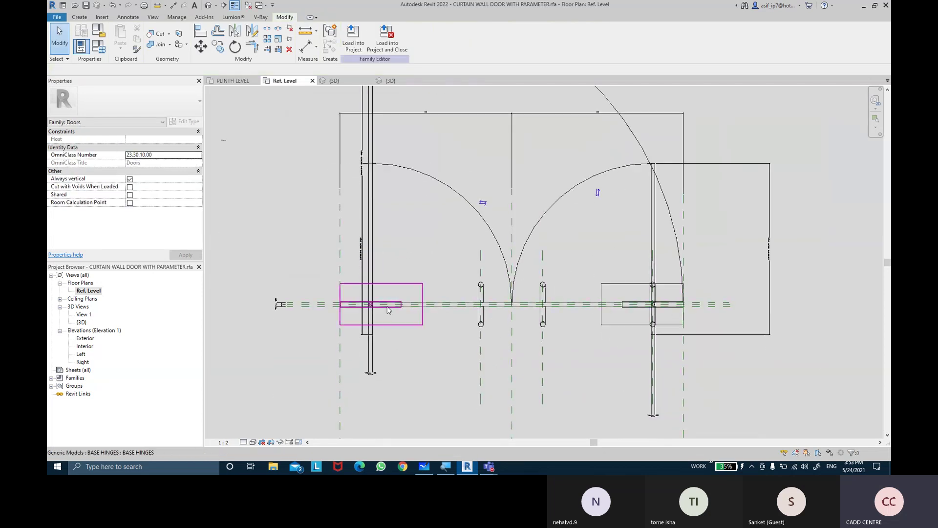
scroll(373, 340, "up", 3)
scroll(362, 334, "up", 1)
Step: Tie the short hinge-side line's visibility to SINGLE PANEL 2D ACTION and verify the links
left_click(361, 330)
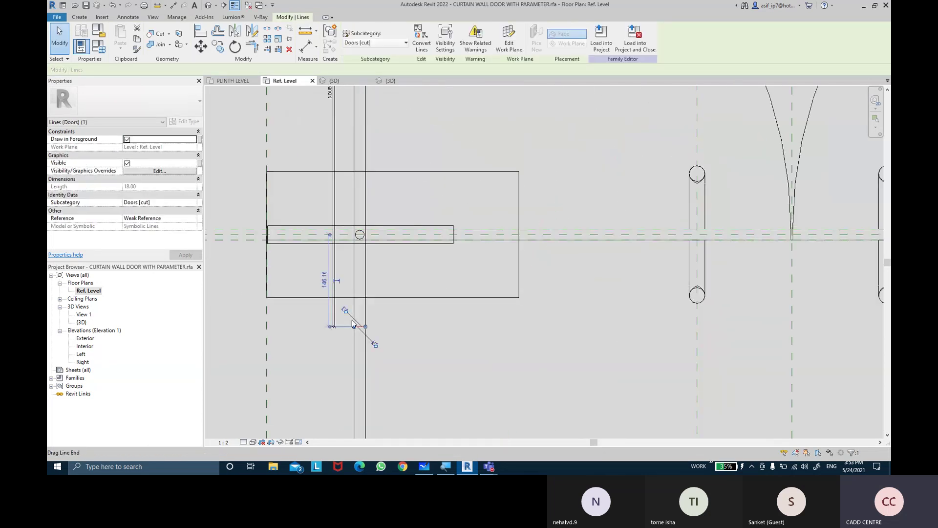
left_click(199, 165)
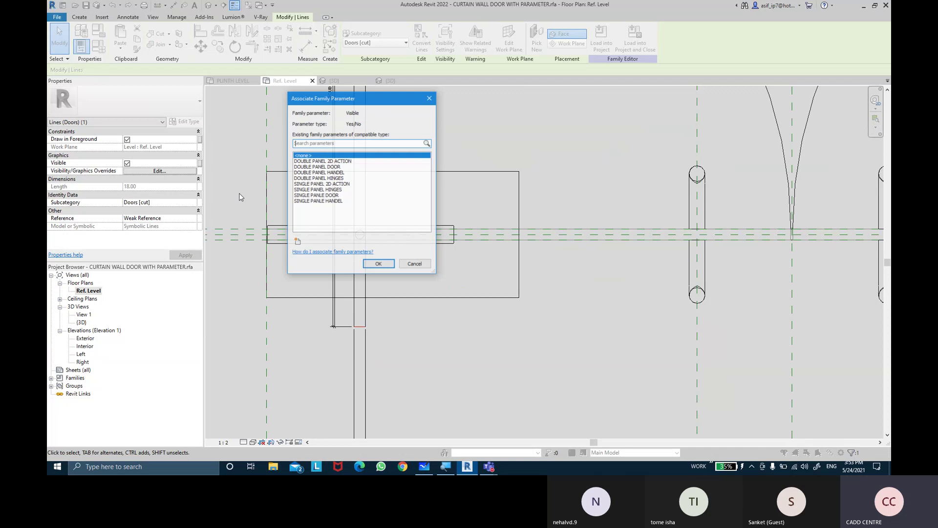
left_click(328, 185)
left_click(379, 264)
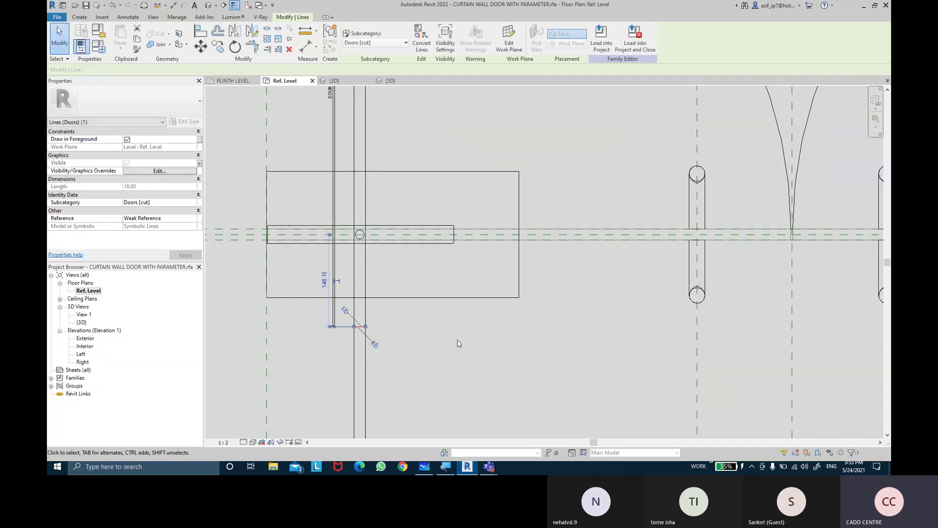
left_click(440, 321)
middle_click_drag(365, 262, 368, 368)
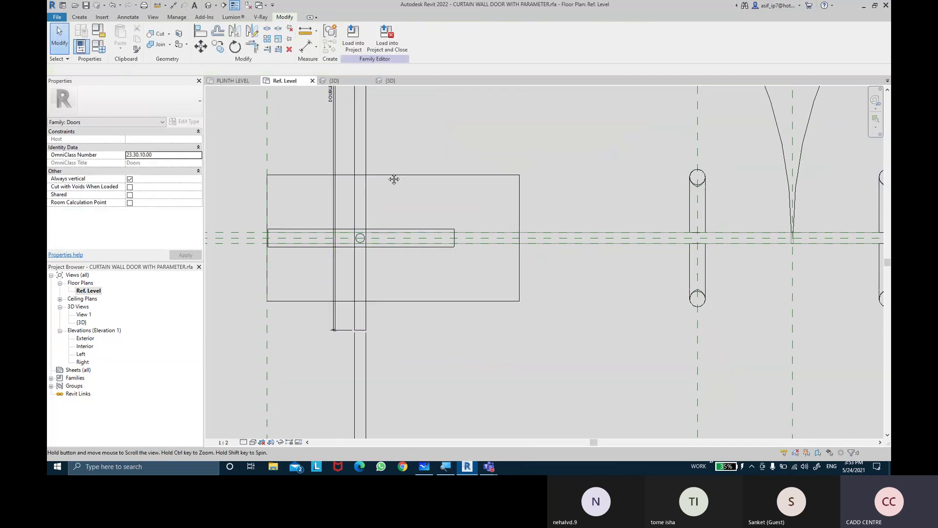
scroll(368, 368, "down", 3)
scroll(371, 293, "down", 2)
left_click(364, 193)
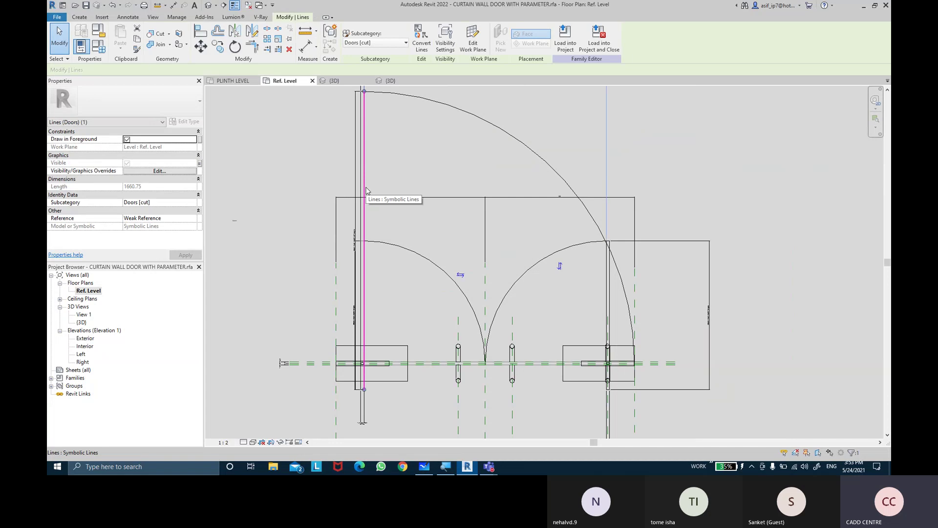
left_click(401, 150)
middle_click_drag(402, 146, 404, 171)
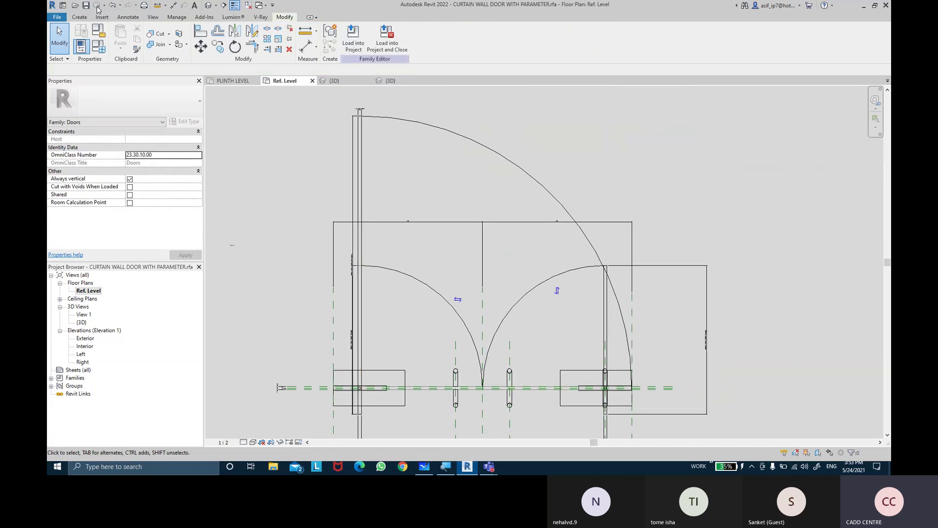
Step: Reload the family into the project, overwriting it, and test the door's flip and mirror controls
left_click(350, 50)
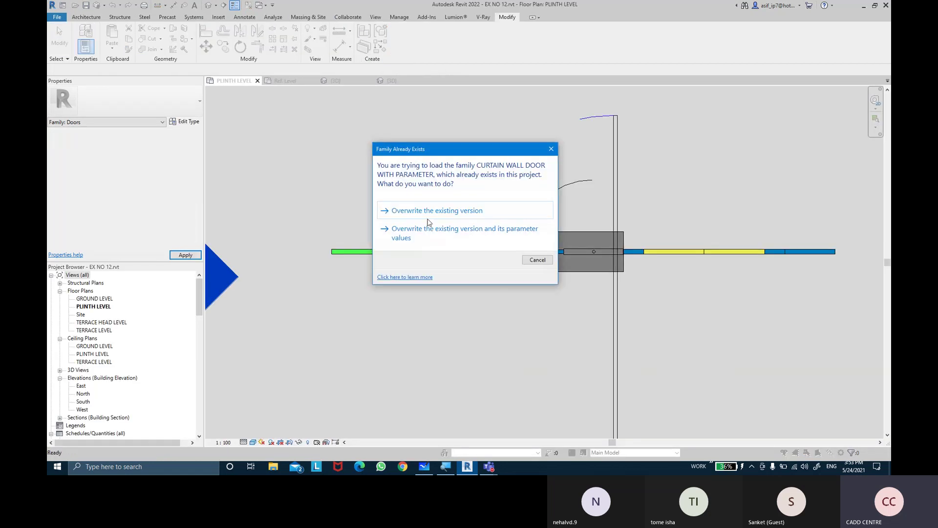
left_click(436, 241)
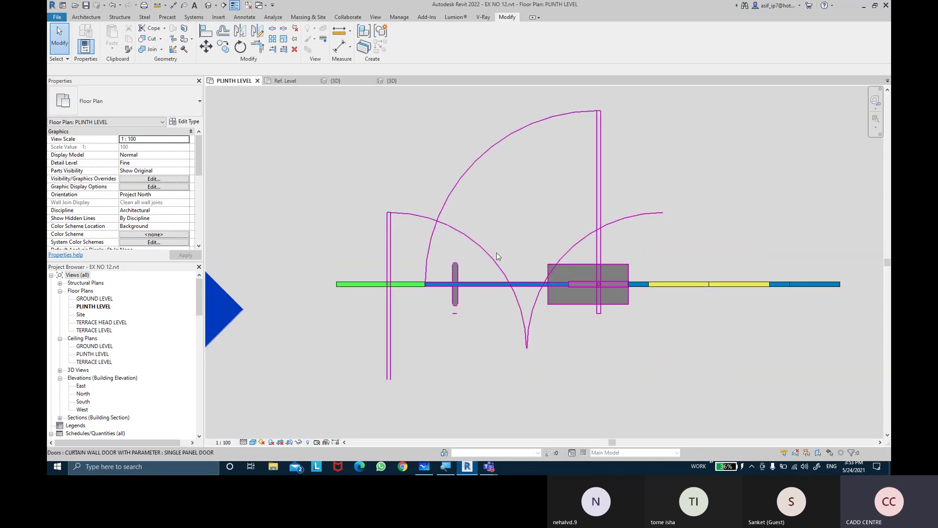
left_click(497, 252)
left_click(443, 177)
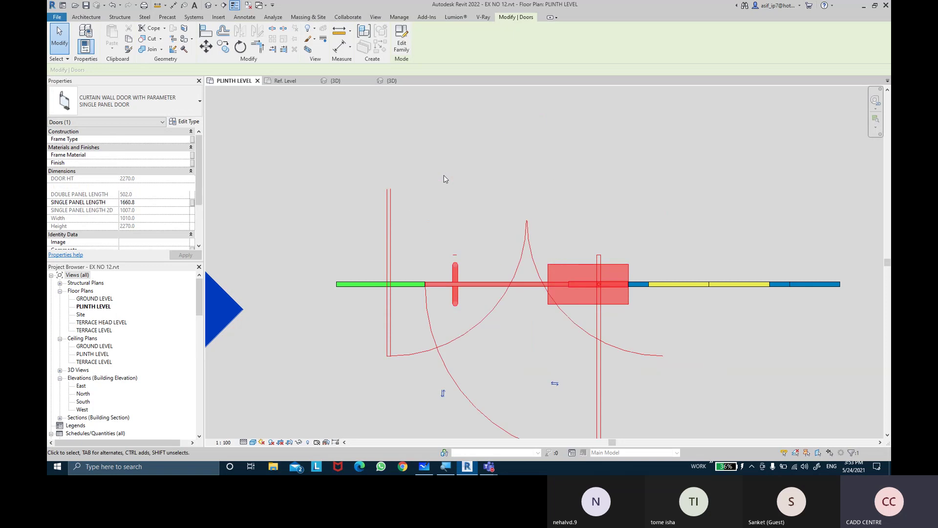
left_click(443, 392)
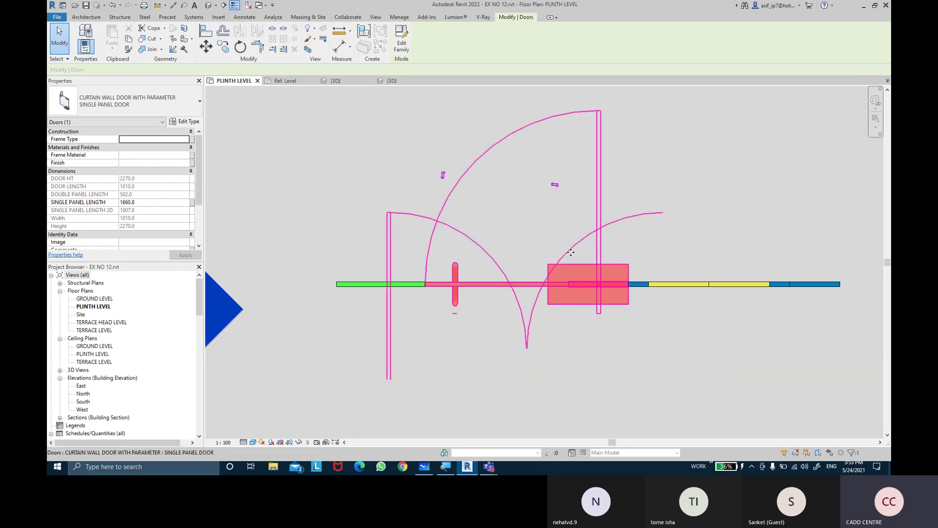
left_click(554, 184)
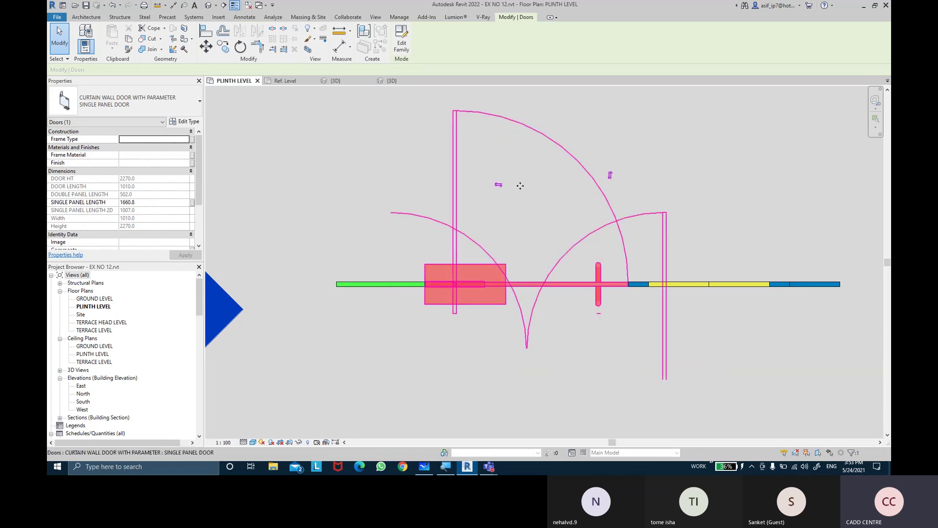
left_click(498, 184)
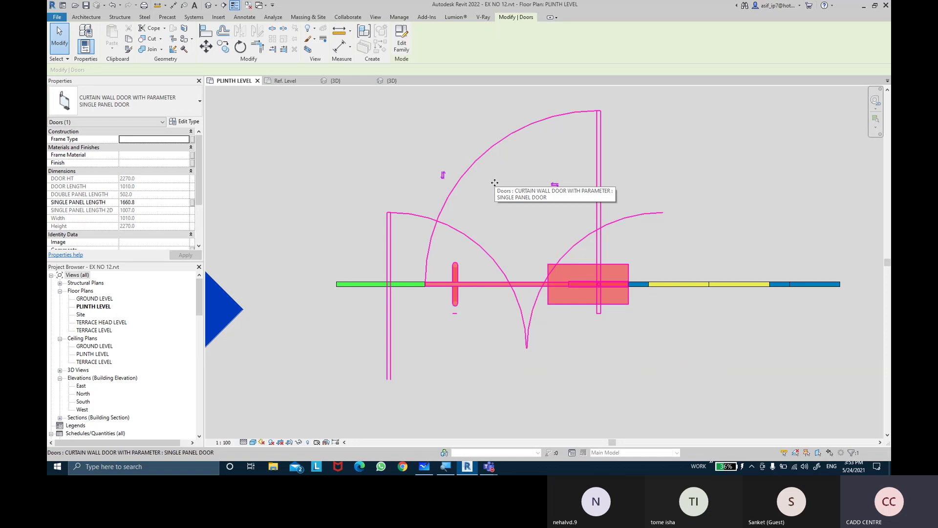
Step: Switch the curtain wall door to DOUBLE PANEL DOOR and reopen its family
left_click(127, 102)
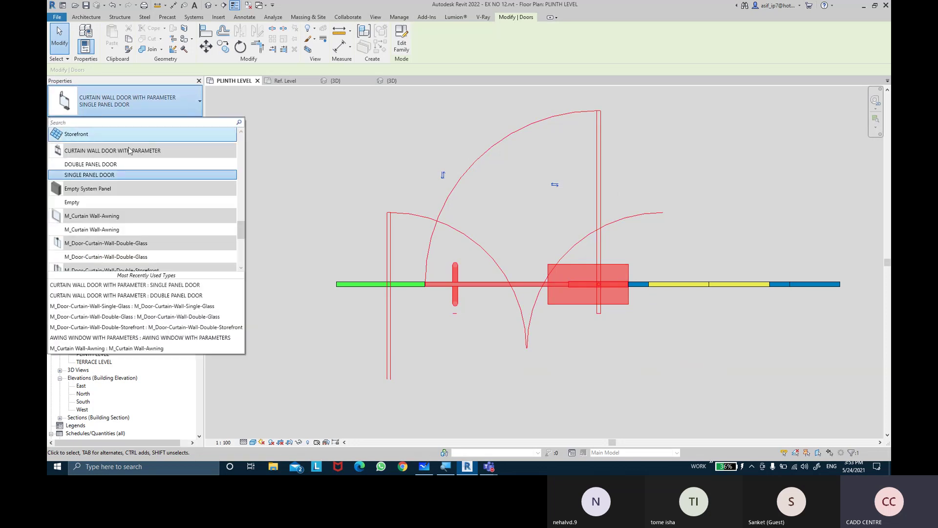
left_click(123, 164)
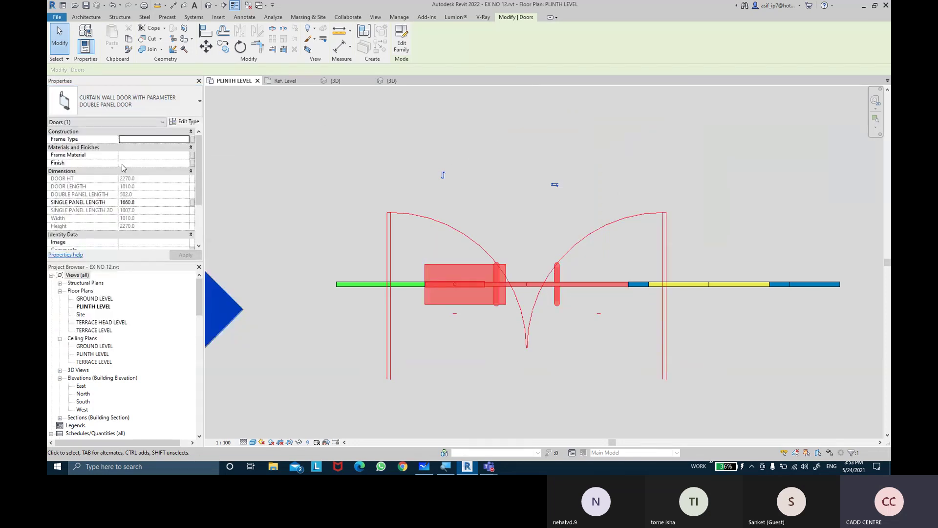
left_click(567, 415)
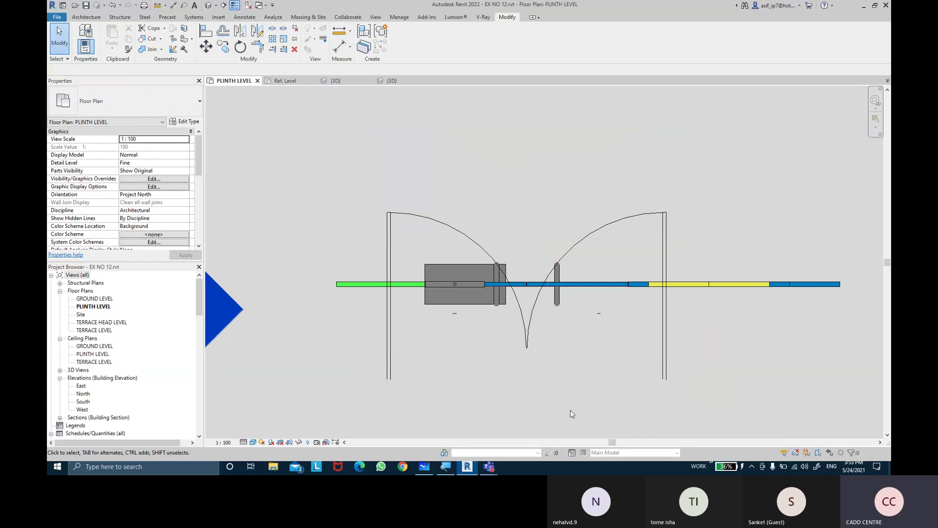
left_click(570, 252)
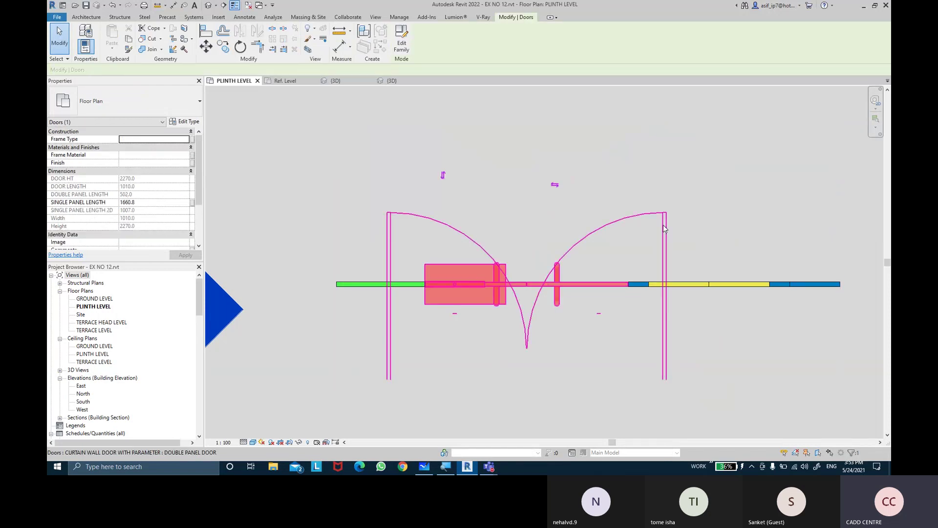
left_click(402, 39)
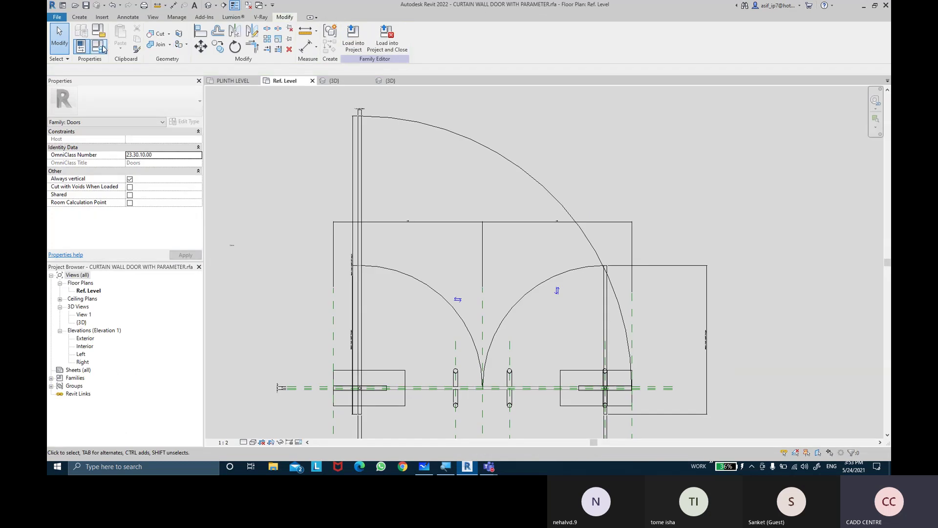
Step: Make DOUBLE PANEL DOOR the current family type, accepting the group change warning
left_click(98, 47)
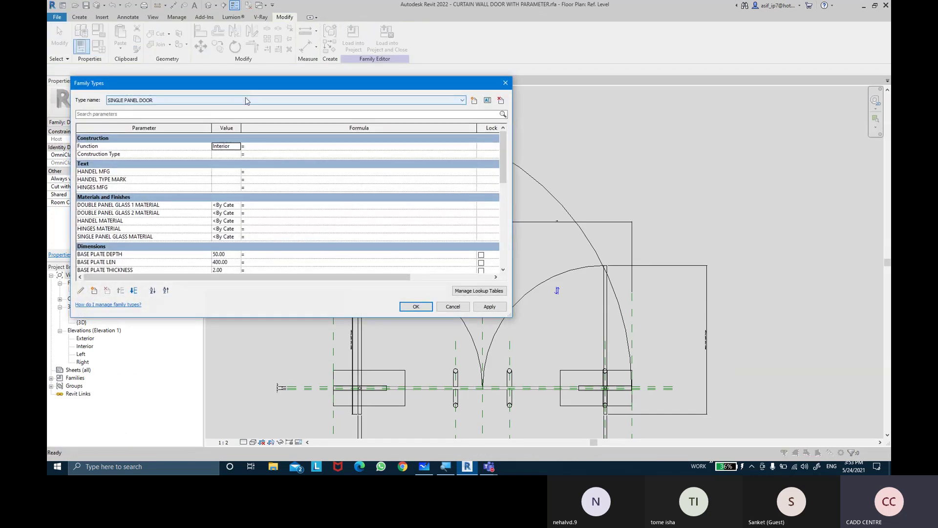
left_click(249, 100)
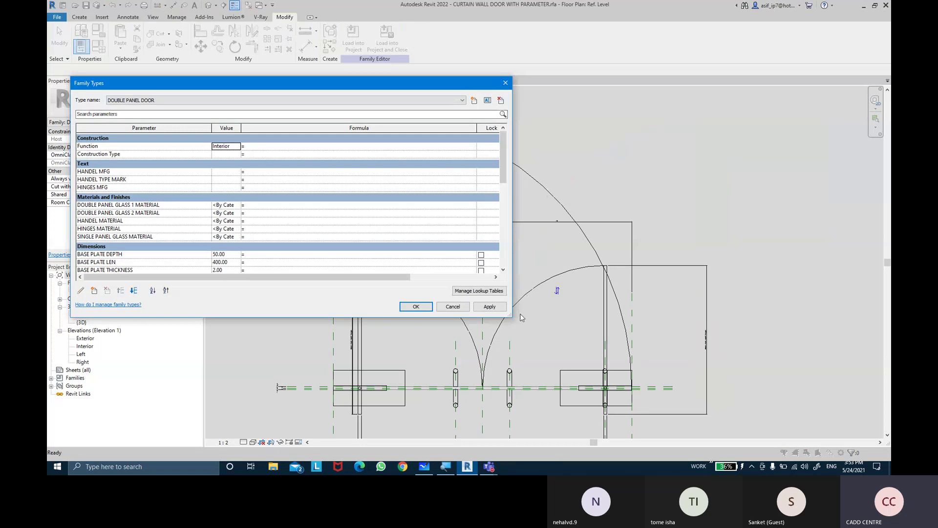
left_click(498, 307)
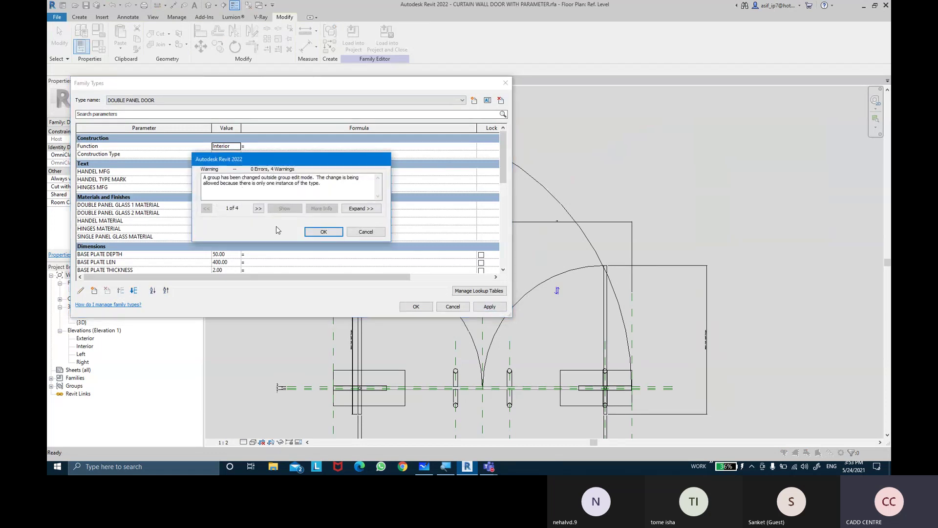
left_click(308, 229)
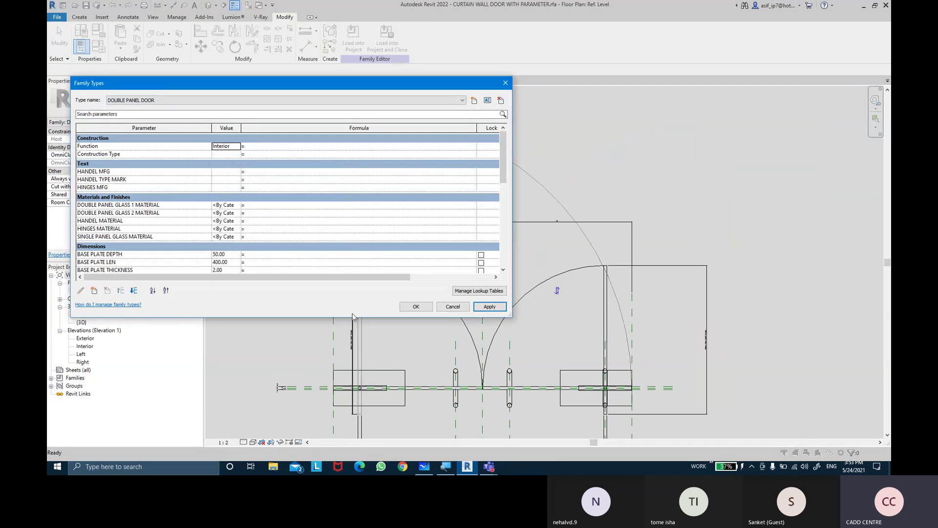
left_click(416, 306)
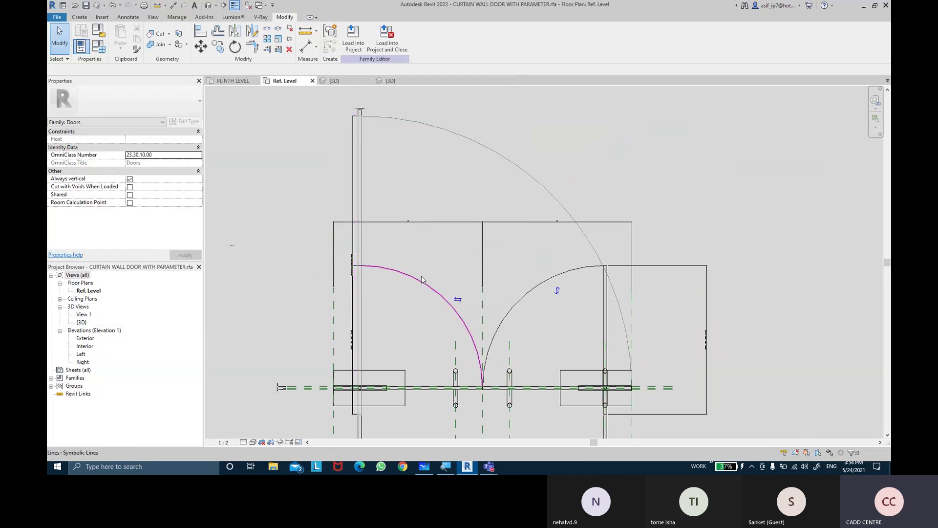
Step: Ungroup the door's model group into separate elements
left_click(672, 269)
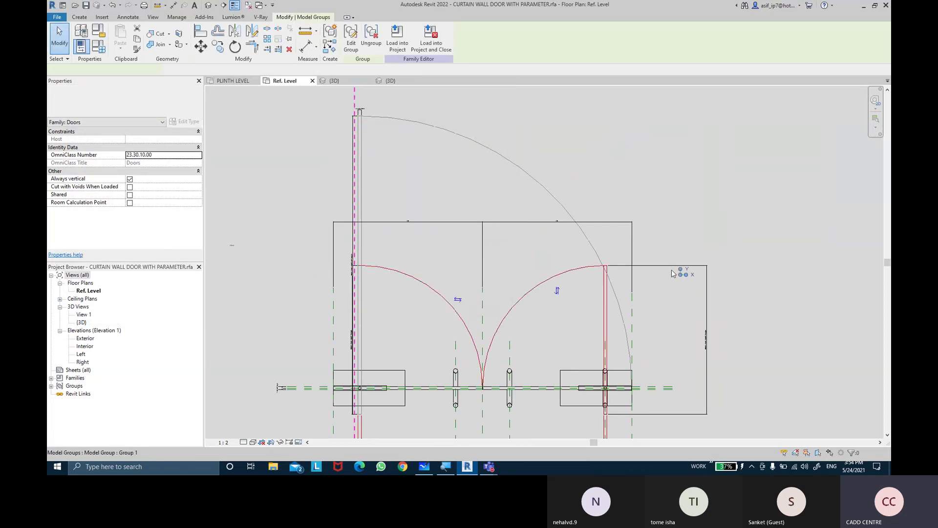
scroll(666, 239, "down", 1)
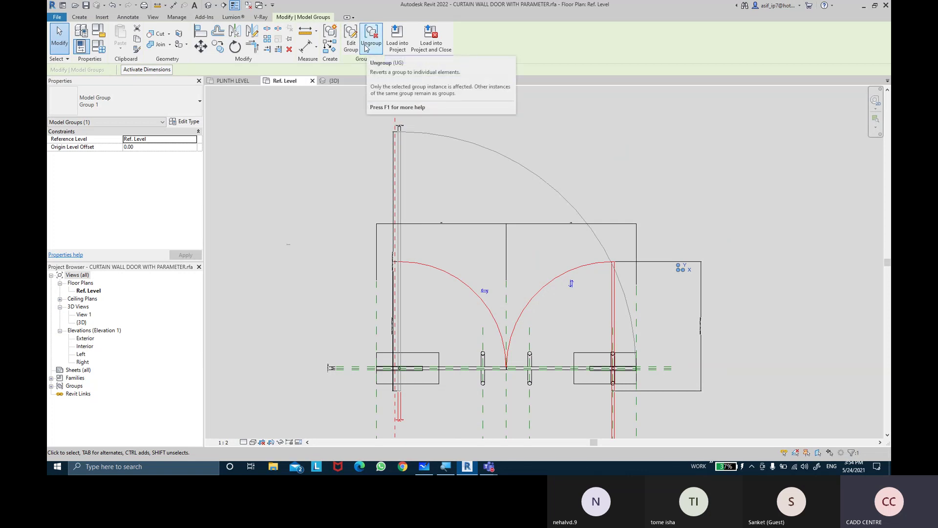
left_click(365, 47)
left_click(674, 250)
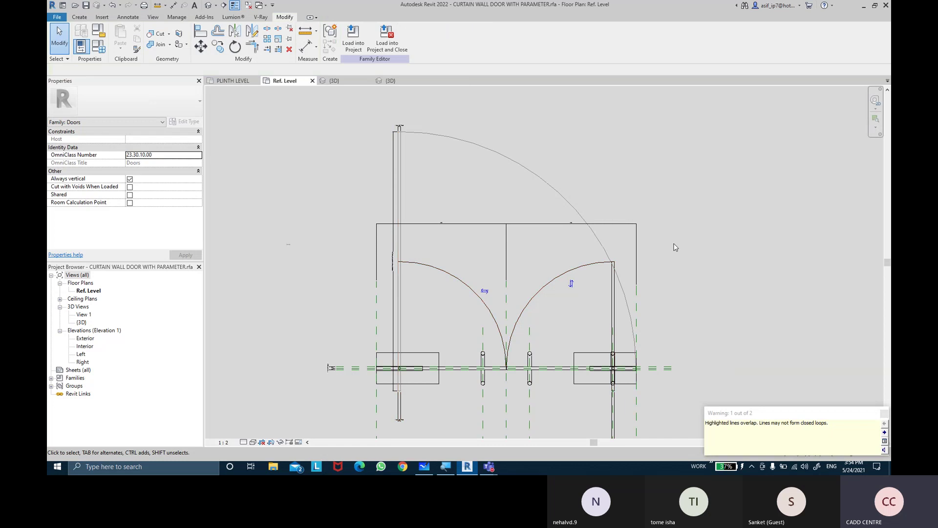
scroll(675, 247, "down", 1, "ctrl")
scroll(662, 262, "down", 3, "ctrl")
scroll(630, 265, "up", 1)
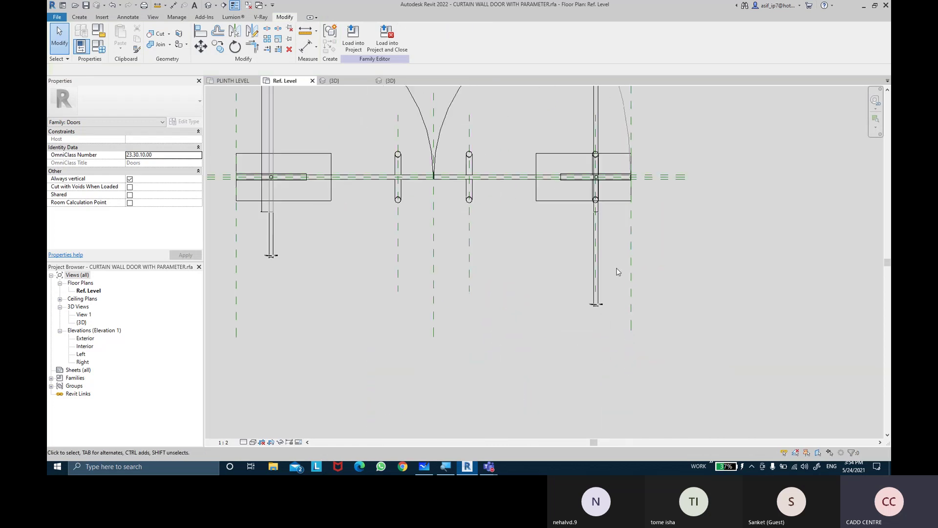
scroll(600, 268, "up", 3)
Step: Check the Thickness dimension, then load the edited family into the project
left_click(589, 288)
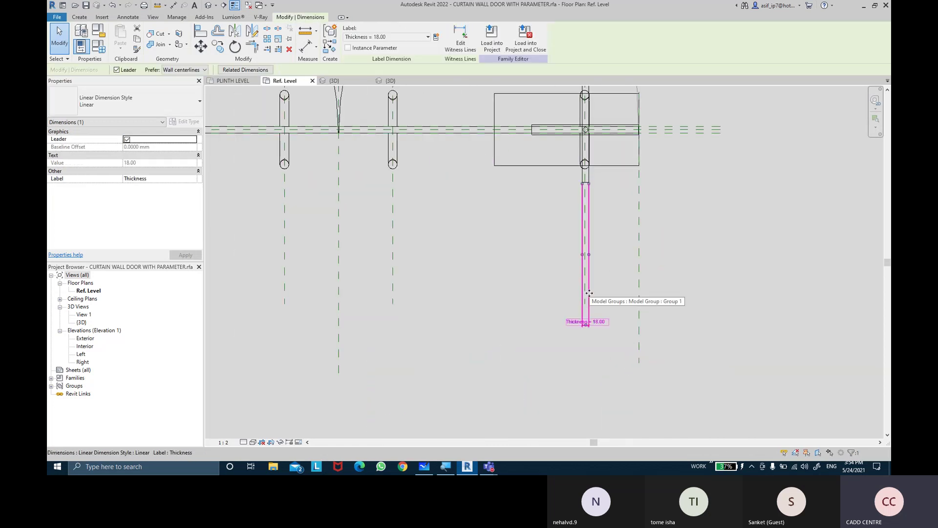
left_click(618, 242)
scroll(617, 242, "down", 2)
scroll(628, 295, "down", 2)
scroll(577, 193, "up", 1)
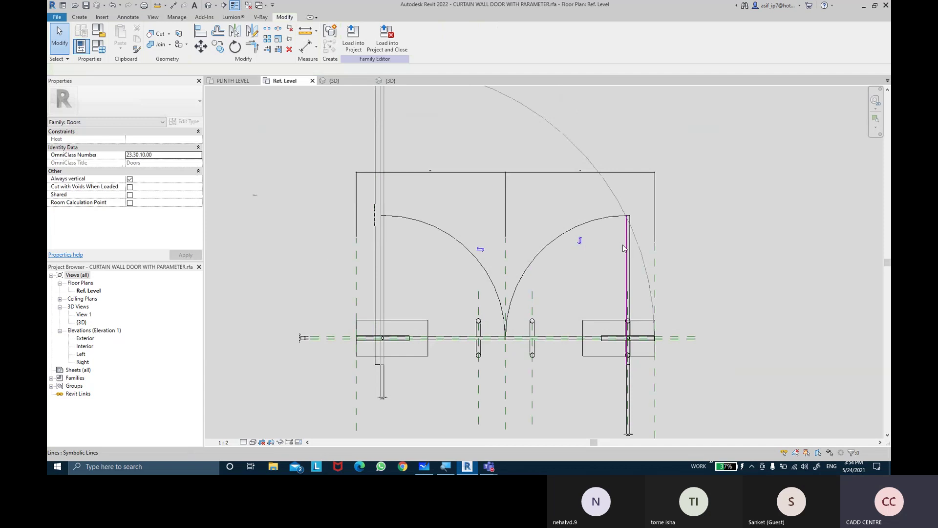
left_click(374, 47)
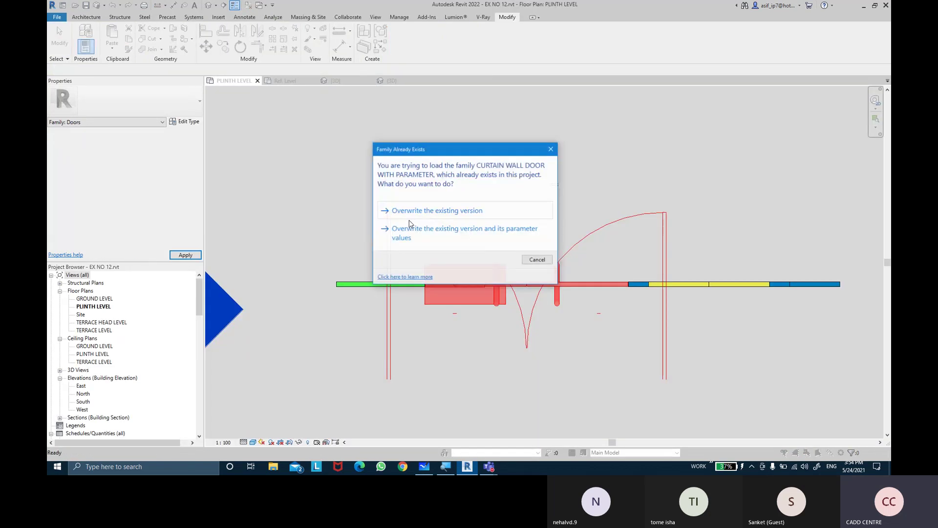
Step: Overwrite the existing family and set the door back to SINGLE PANEL DOOR
left_click(409, 227)
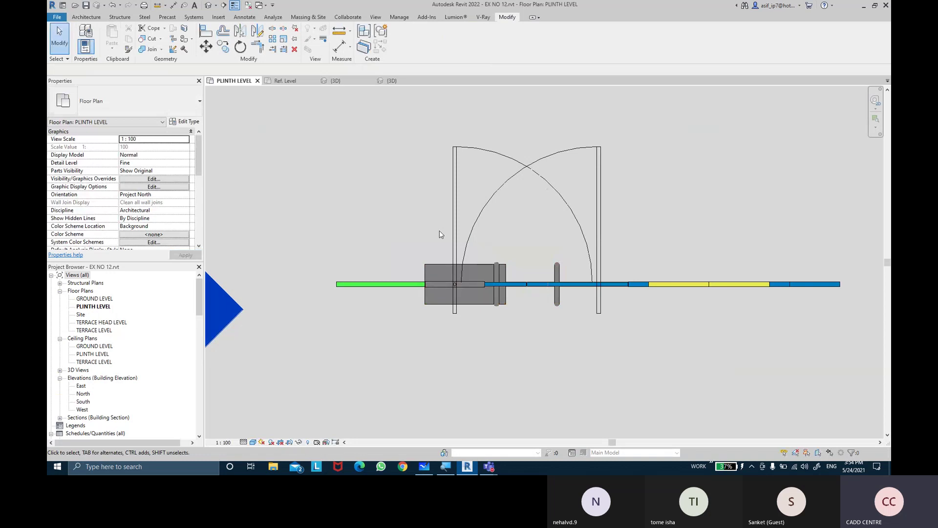
left_click(601, 172)
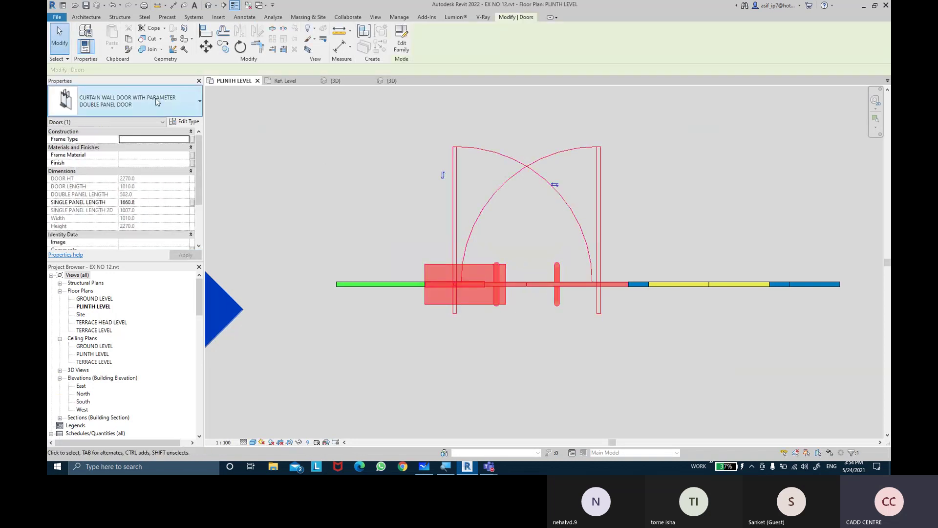
left_click(152, 109)
left_click(97, 175)
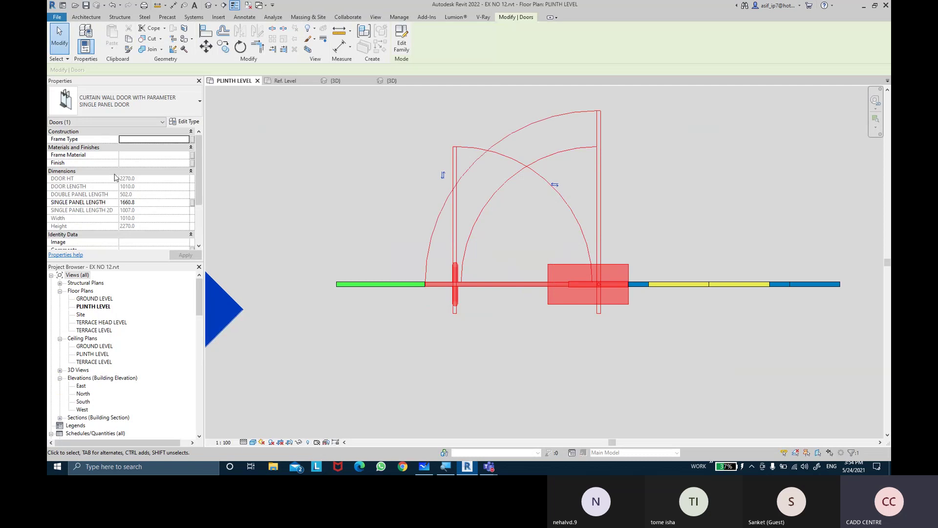
key("Escape")
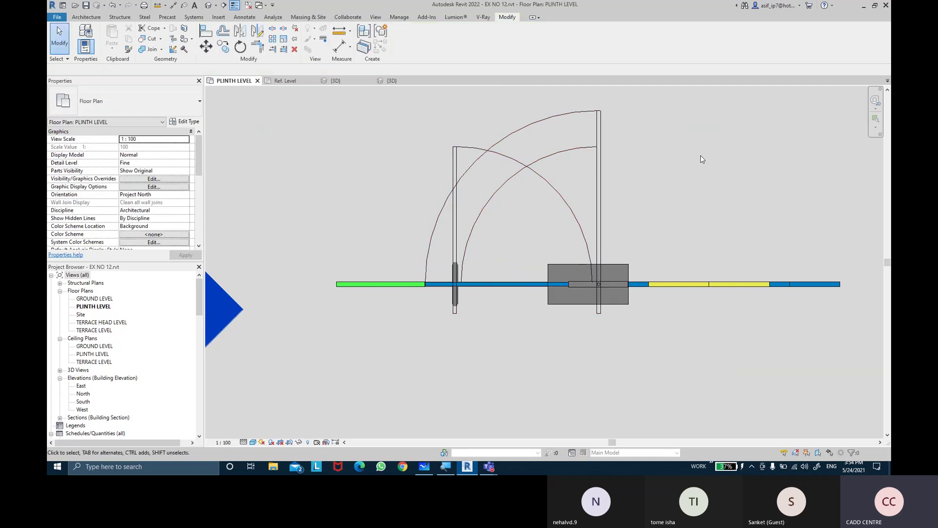
left_click(600, 166)
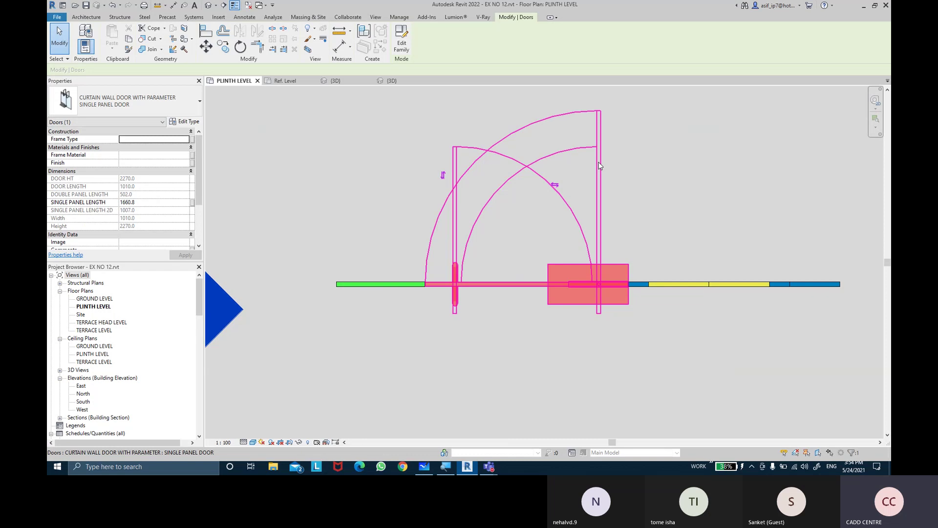
middle_click_drag(718, 173, 705, 180)
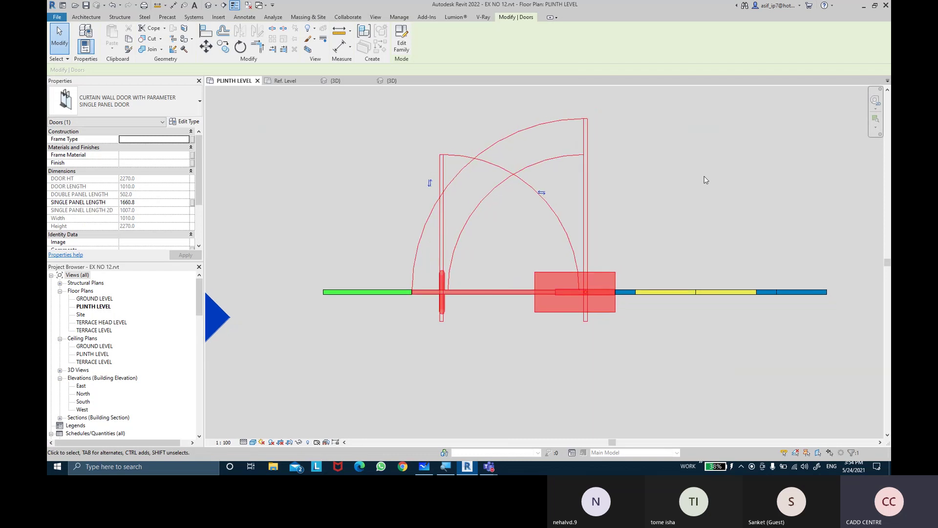
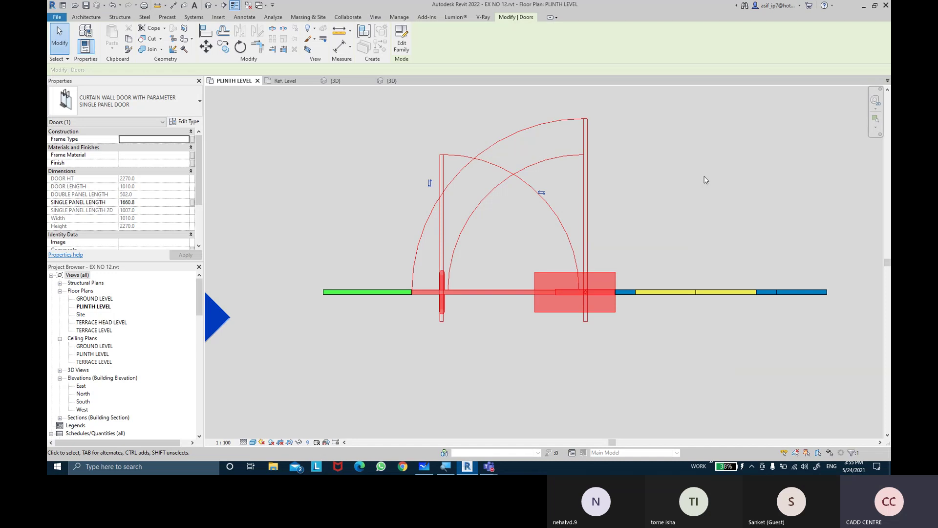
Step: Deselect the curtain wall door and reframe the PLINTH LEVEL plan around the door and wall
middle_click_drag(706, 180, 694, 182)
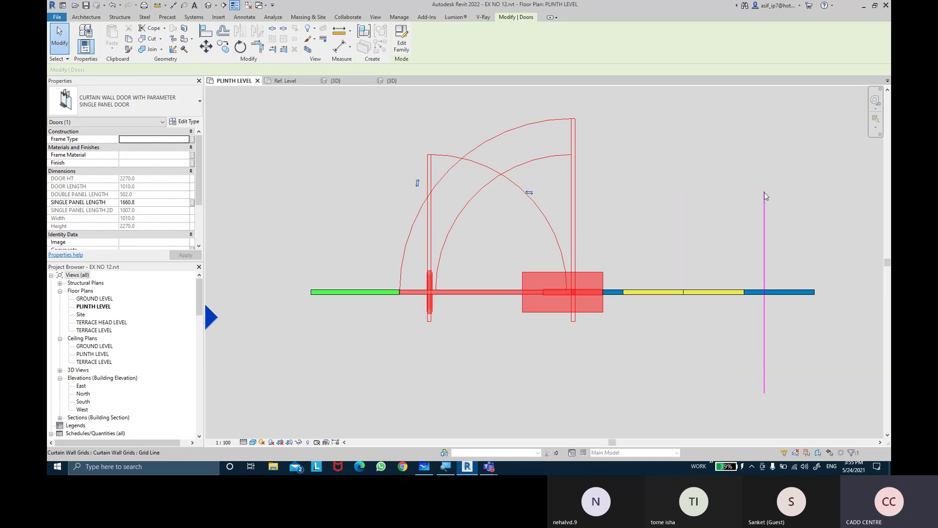
left_click(783, 359)
scroll(585, 339, "down", 1)
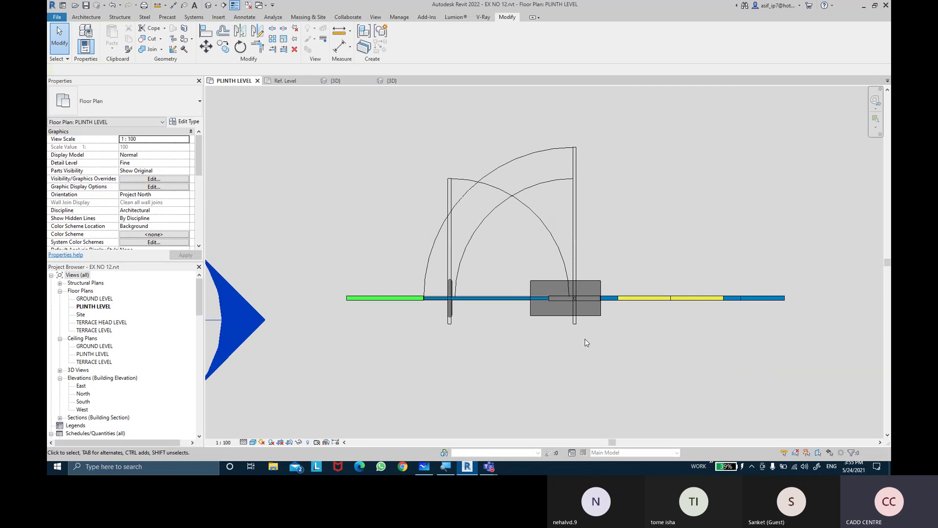
scroll(585, 339, "up", 1)
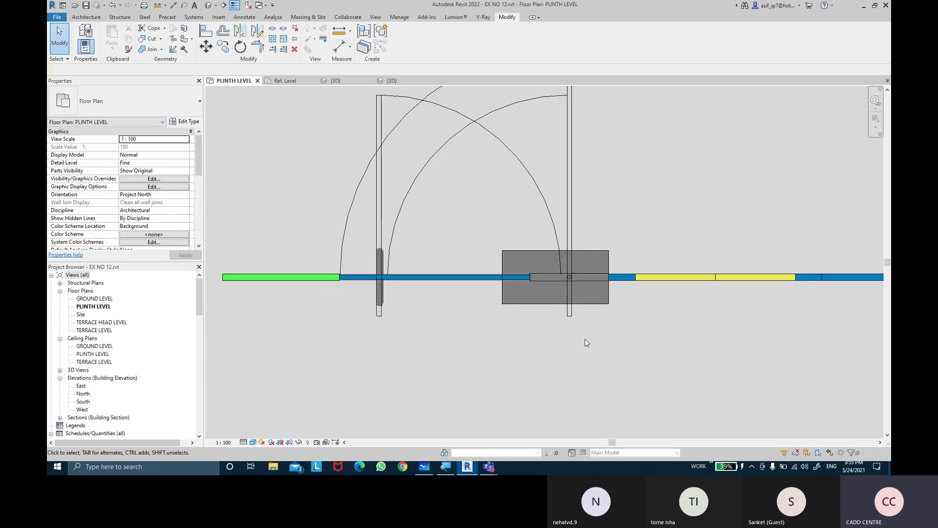
middle_click_drag(585, 338, 591, 386)
Step: Select the single panel curtain wall door to show its properties, with panel length 1660.8
left_click(566, 266)
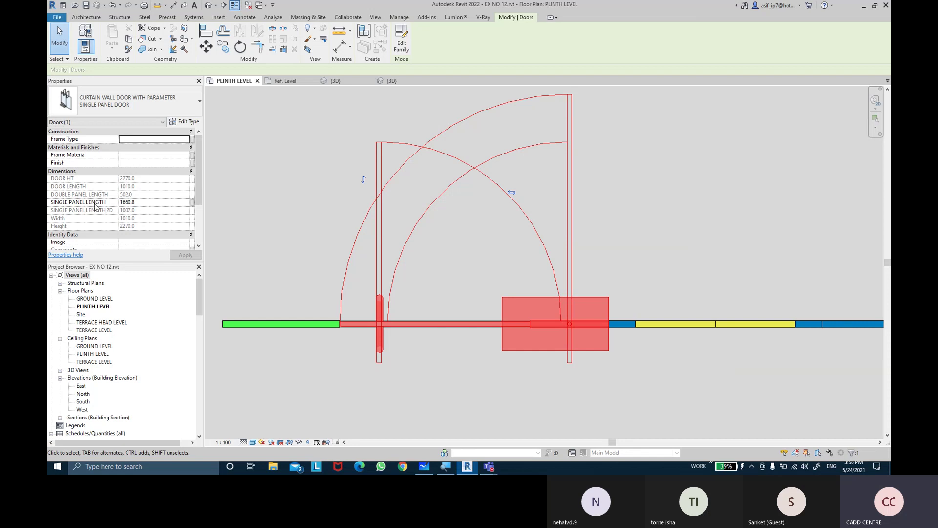
Step: Open the single panel door's Type Properties and review its type parameters
left_click(182, 122)
scroll(454, 267, "down", 5)
scroll(454, 266, "down", 3)
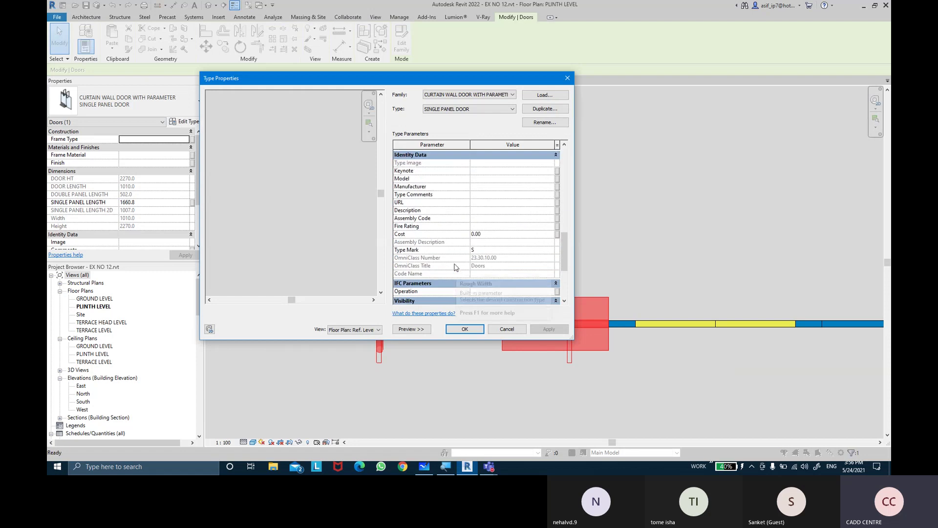
scroll(455, 266, "down", 3)
scroll(455, 266, "down", 3)
scroll(454, 266, "up", 3)
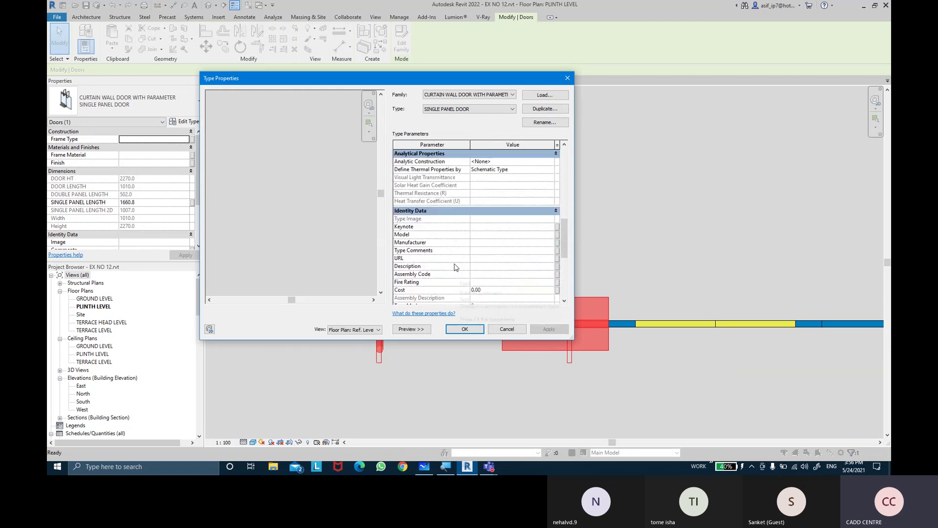
scroll(455, 266, "up", 3)
scroll(454, 266, "up", 3)
scroll(454, 266, "down", 2)
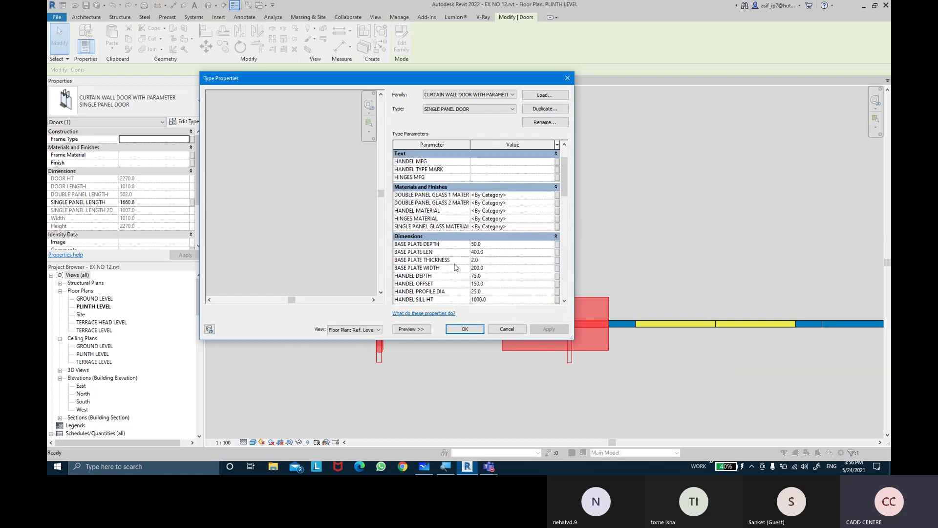
scroll(455, 266, "down", 1)
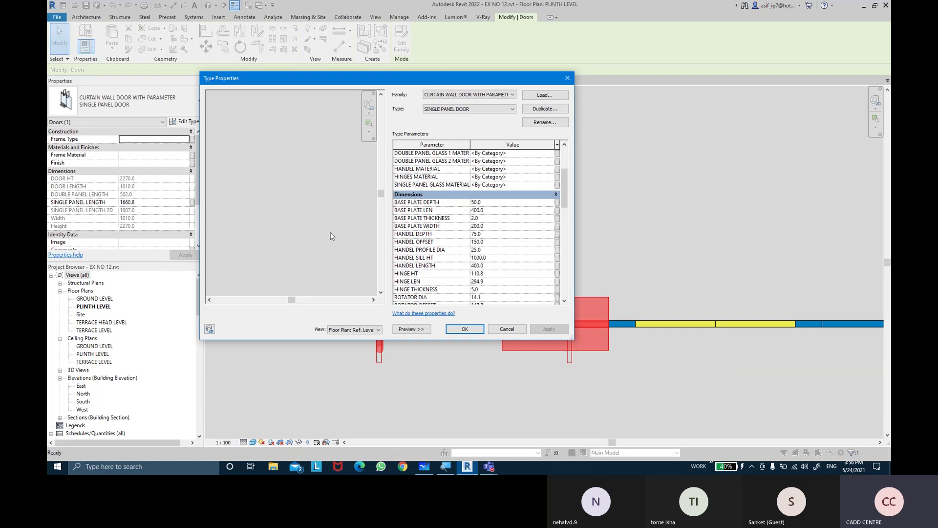
Step: Set the Type Properties preview to 3D View: View 1 to show the glass door panel
left_click(357, 330)
left_click(359, 338)
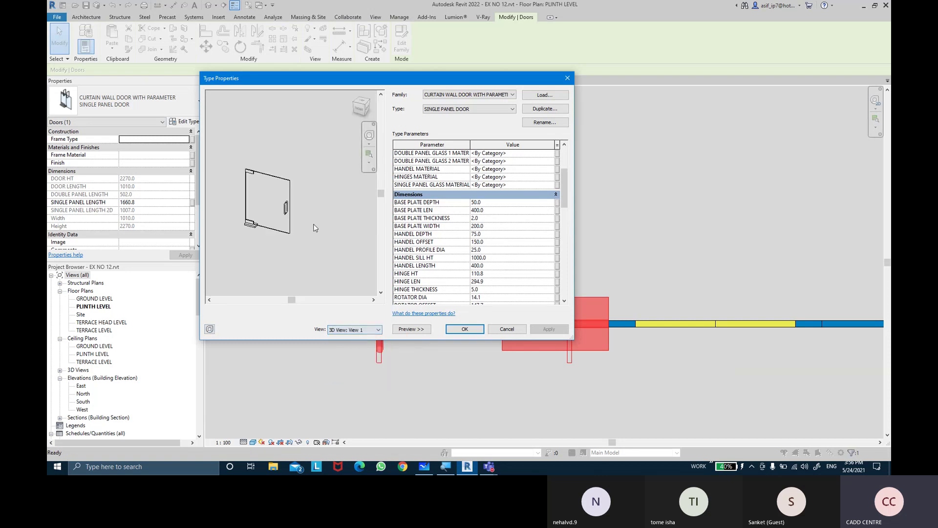
scroll(307, 155, "up", 2)
middle_click_drag(307, 155, 302, 150)
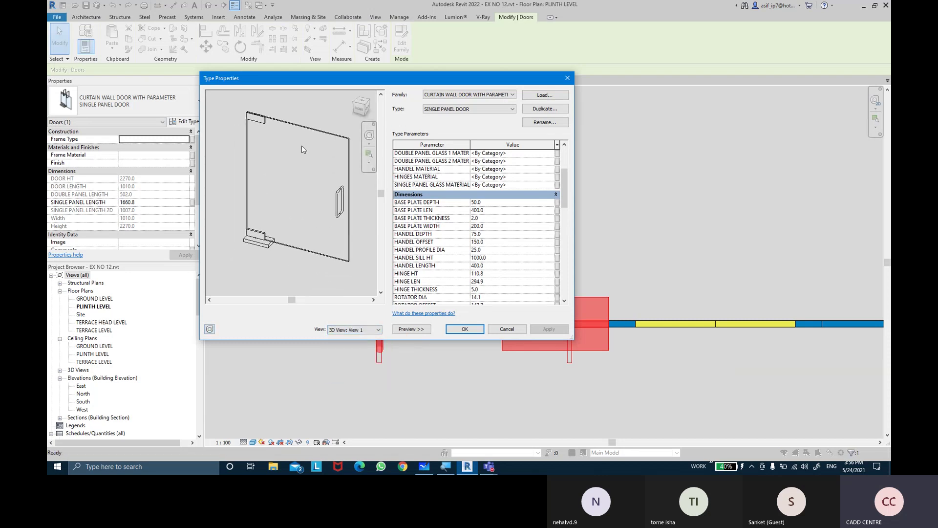